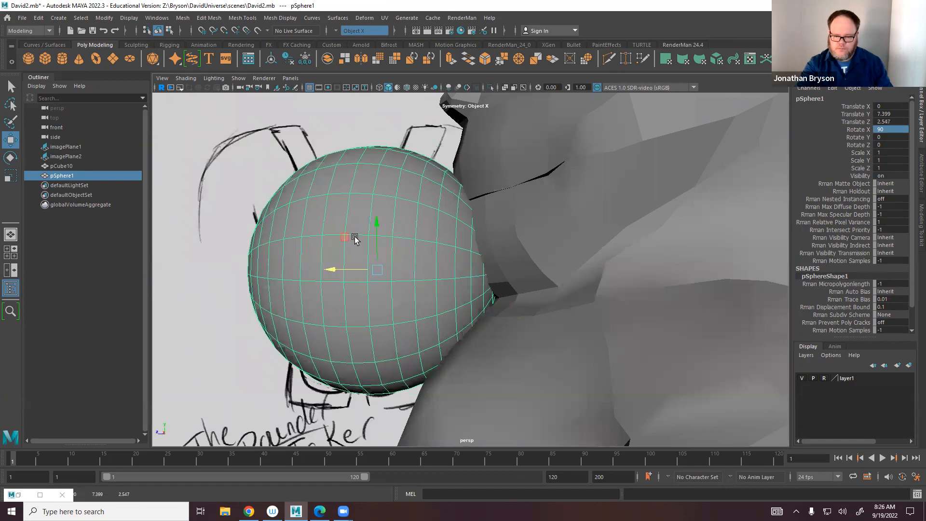
# Scale the sphere down uniformly to about 0.452 on all axes.
pyautogui.keyDown('alt'); pyautogui.moveTo(330, 107); pyautogui.dragTo(288, 323, button='middle'); pyautogui.keyUp('alt')
pyautogui.keyDown('alt'); pyautogui.moveTo(288, 324); pyautogui.dragTo(366, 326); pyautogui.keyUp('alt')
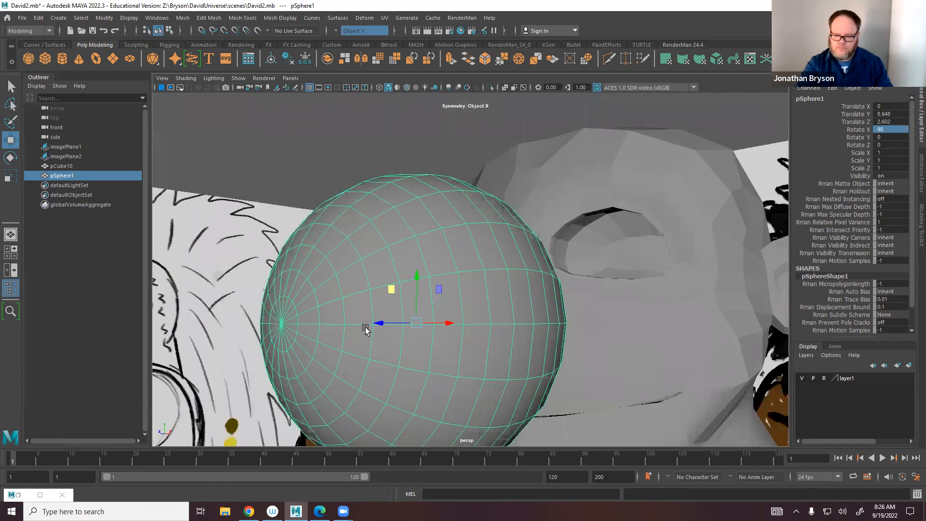
pyautogui.press('e')
pyautogui.press('r')
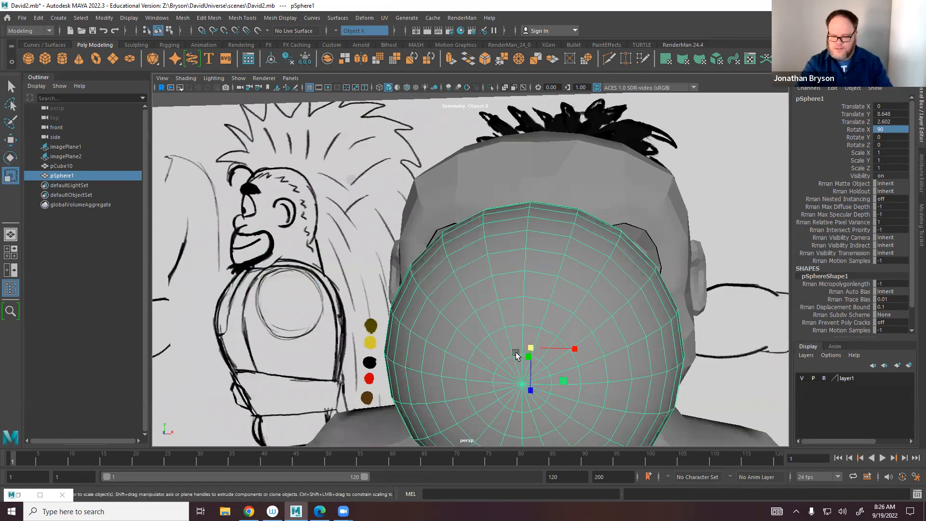
pyautogui.moveTo(529, 350); pyautogui.dragTo(375, 336)
# Position the sphere in front of the character's eye at about X 0.606, Y 9.188, Z 3.306.
pyautogui.press('w')
pyautogui.keyDown('alt'); pyautogui.moveTo(487, 376); pyautogui.dragTo(331, 265); pyautogui.keyUp('alt')
pyautogui.keyDown('alt'); pyautogui.moveTo(302, 289); pyautogui.dragTo(290, 184, button='middle'); pyautogui.keyUp('alt')
pyautogui.moveTo(338, 281); pyautogui.dragTo(527, 246)
pyautogui.keyDown('alt'); pyautogui.moveTo(456, 268); pyautogui.dragTo(535, 215); pyautogui.keyUp('alt')
pyautogui.keyDown('alt'); pyautogui.moveTo(517, 261); pyautogui.dragTo(436, 332); pyautogui.keyUp('alt')
pyautogui.moveTo(553, 260); pyautogui.dragTo(99, 382)
# Duplicate the eyeball sphere and scale the copy up uniformly to about 0.48.
pyautogui.keyDown('alt'); pyautogui.moveTo(540, 330); pyautogui.dragTo(655, 299, button='middle'); pyautogui.keyUp('alt')
pyautogui.keyDown('alt'); pyautogui.moveTo(656, 299); pyautogui.dragTo(436, 304, button='right'); pyautogui.keyUp('alt')
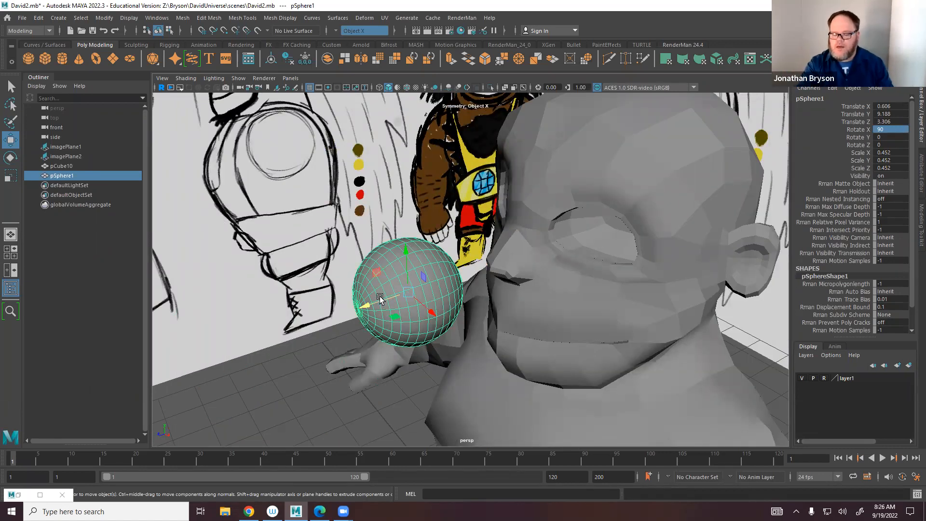
pyautogui.moveTo(414, 314)
pyautogui.keyDown('alt'); pyautogui.mouseDown()
pyautogui.moveTo(636, 309)
pyautogui.moveTo(382, 287)
pyautogui.moveTo(570, 312)
pyautogui.moveTo(556, 301)
pyautogui.mouseUp(); pyautogui.keyUp('alt')
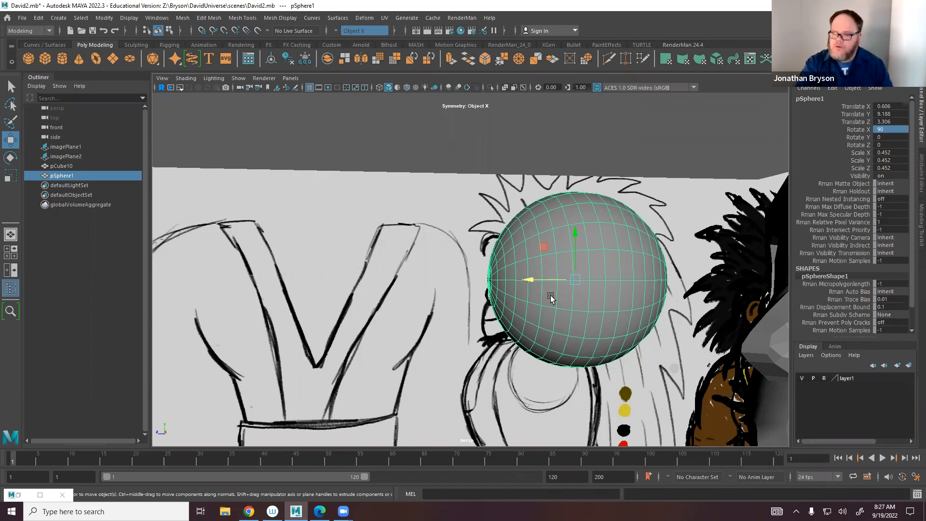
pyautogui.keyDown('alt'); pyautogui.moveTo(530, 300); pyautogui.dragTo(532, 308); pyautogui.keyUp('alt')
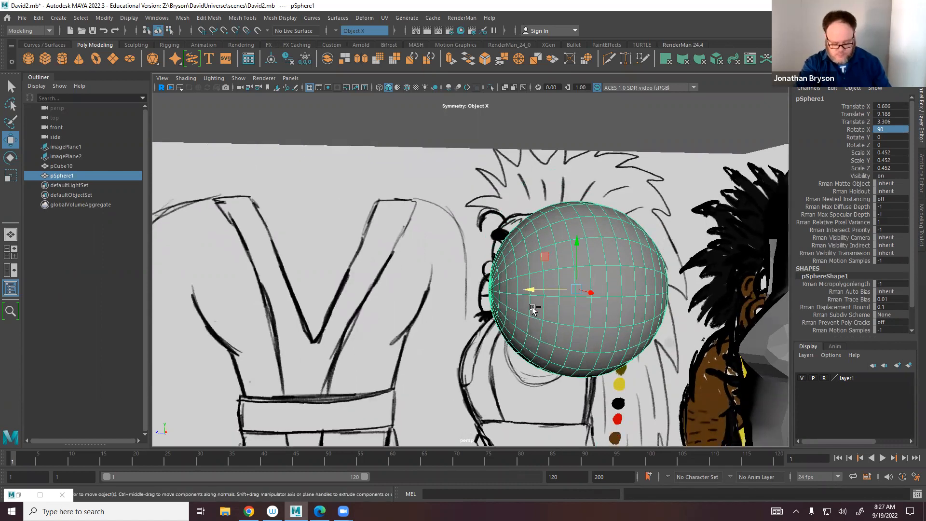
pyautogui.hotkey('ctrl', 'd')
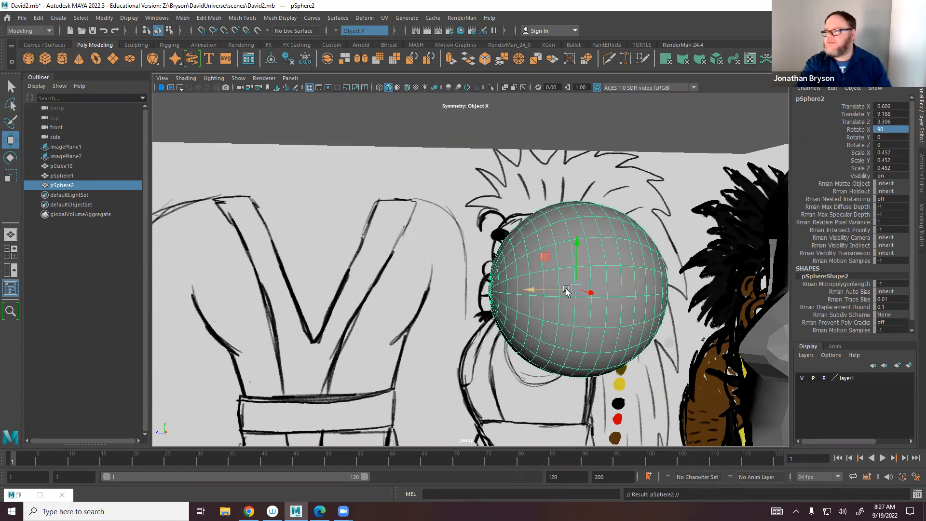
pyautogui.keyDown('alt'); pyautogui.moveTo(569, 287); pyautogui.dragTo(543, 263, button='middle'); pyautogui.keyUp('alt')
pyautogui.click(558, 266)
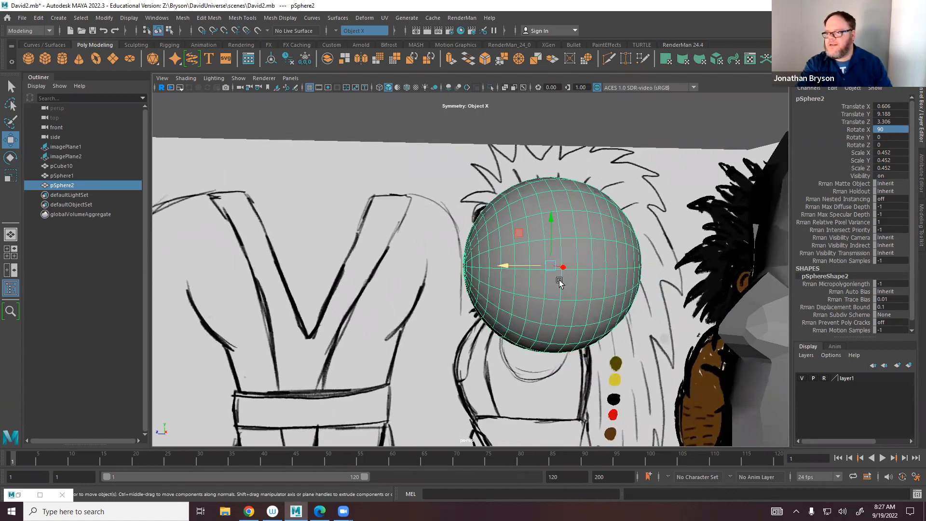
pyautogui.keyDown('alt'); pyautogui.moveTo(542, 310); pyautogui.dragTo(531, 304); pyautogui.keyUp('alt')
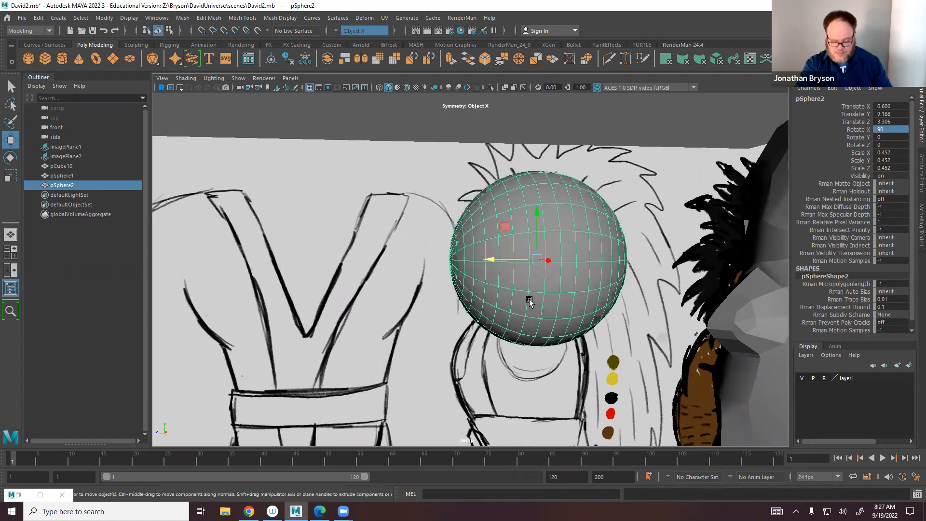
pyautogui.press('r')
pyautogui.moveTo(534, 258); pyautogui.dragTo(545, 259)
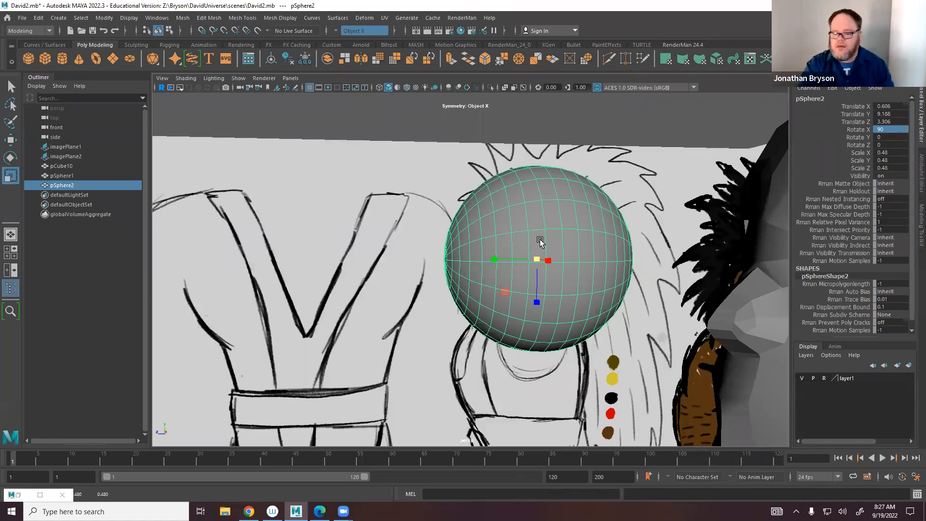
# Move the duplicate sphere forward to about Z 4.561, away from the original, and reselect the original sphere.
pyautogui.press('w')
pyautogui.moveTo(494, 261); pyautogui.dragTo(236, 260)
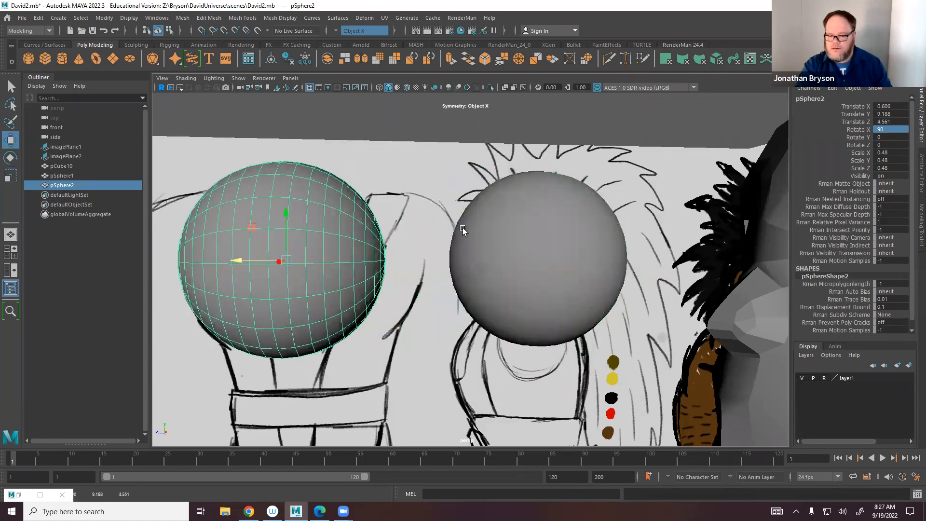
pyautogui.click(463, 230)
pyautogui.keyDown('alt'); pyautogui.moveTo(514, 313); pyautogui.dragTo(430, 276); pyautogui.keyUp('alt')
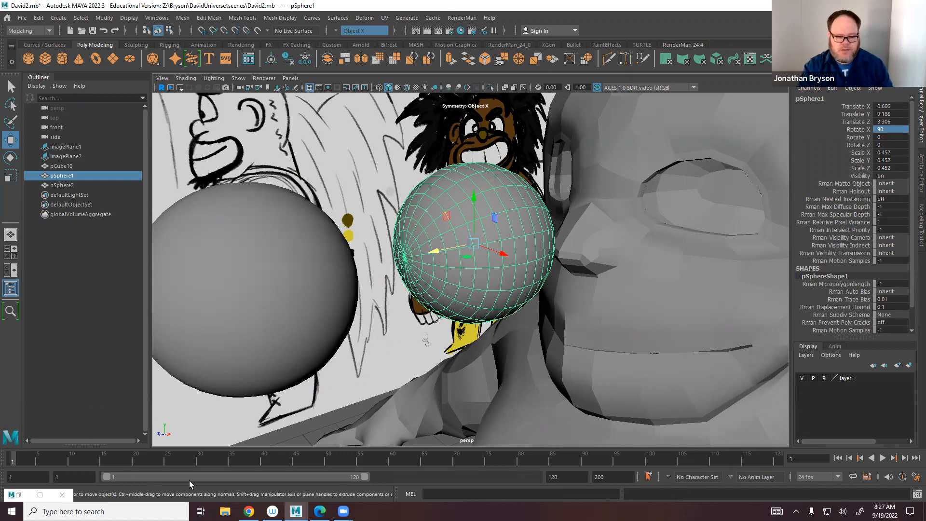
# Switch to Chrome, search for "human eye anatomy" and examine the enlarged Eye Anatomy diagram, then return to Maya.
pyautogui.click(249, 511)
pyautogui.click(151, 38)
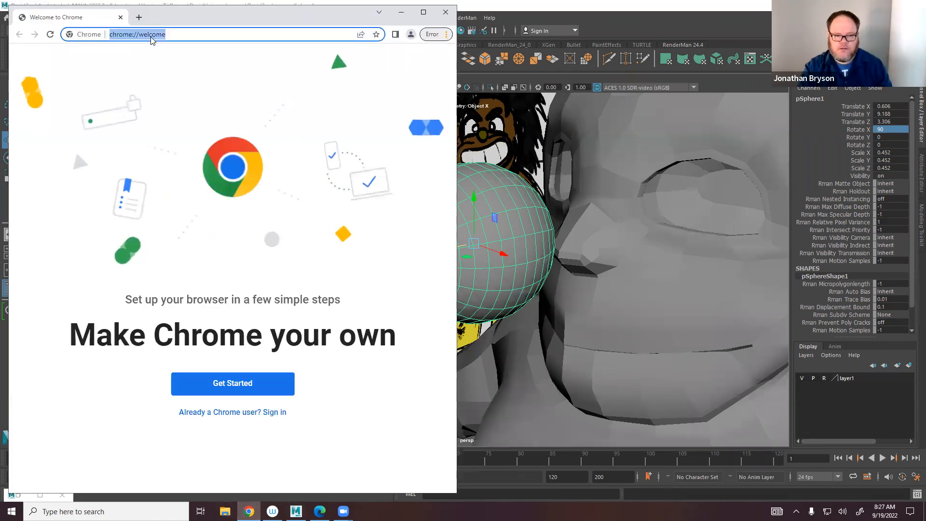
pyautogui.write('human eye anatomy')
pyautogui.press('Return')
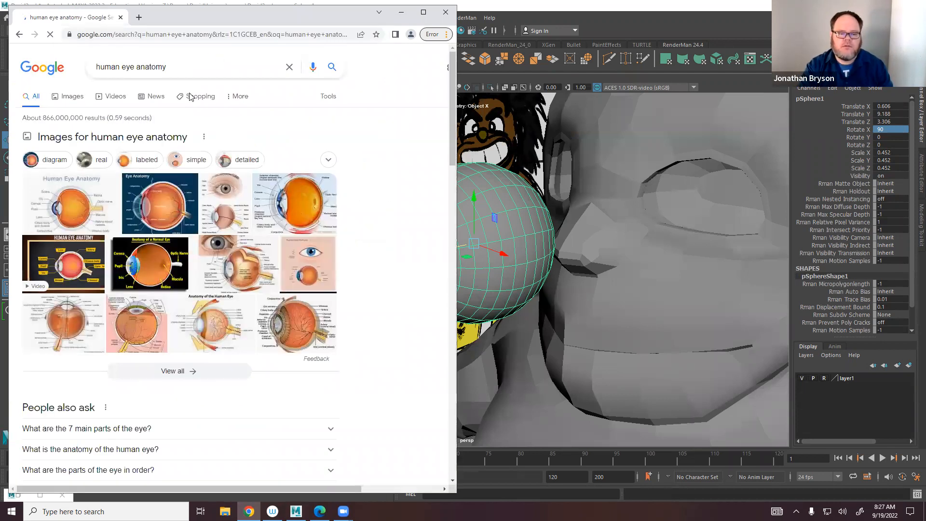
pyautogui.click(162, 214)
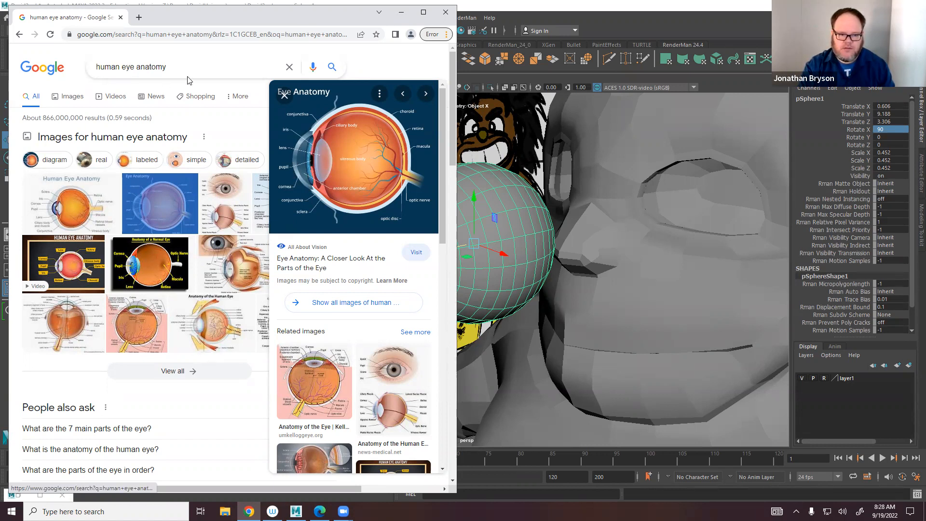
pyautogui.click(401, 11)
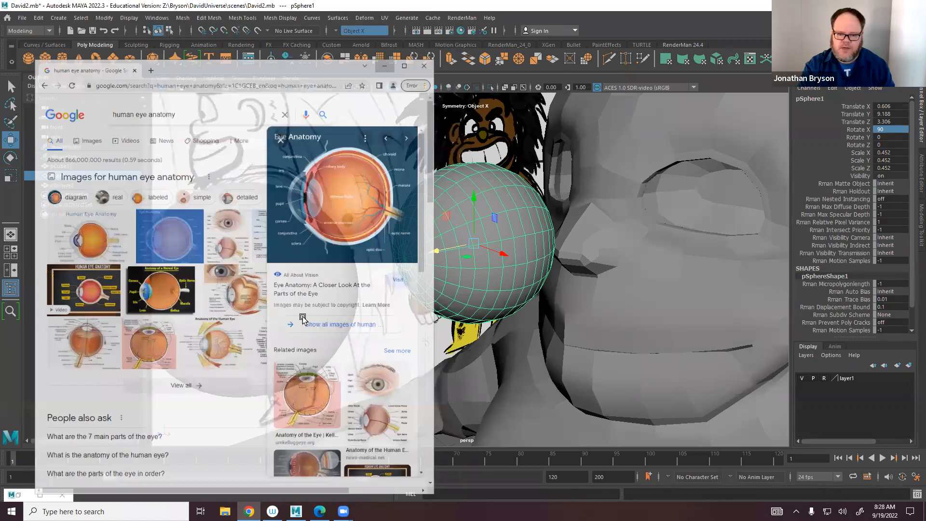
# Bevel the edge loop that outlines the iris on the front of the original sphere with a fraction of 0.1.
pyautogui.keyDown('alt'); pyautogui.moveTo(537, 339); pyautogui.dragTo(376, 256); pyautogui.keyUp('alt')
pyautogui.keyDown('alt'); pyautogui.moveTo(376, 255); pyautogui.dragTo(391, 217, button='right'); pyautogui.keyUp('alt')
pyautogui.keyDown('alt'); pyautogui.moveTo(391, 216); pyautogui.dragTo(427, 304, button='middle'); pyautogui.keyUp('alt')
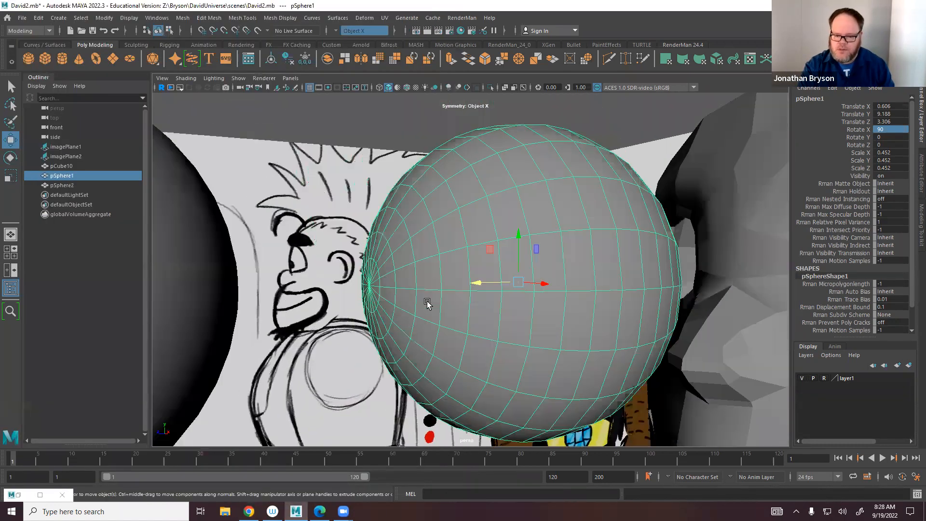
pyautogui.moveTo(428, 244); pyautogui.dragTo(419, 219, button='right')
pyautogui.keyDown('alt'); pyautogui.moveTo(453, 331); pyautogui.dragTo(381, 289); pyautogui.keyUp('alt')
pyautogui.click(381, 289)
pyautogui.doubleClick(378, 331)
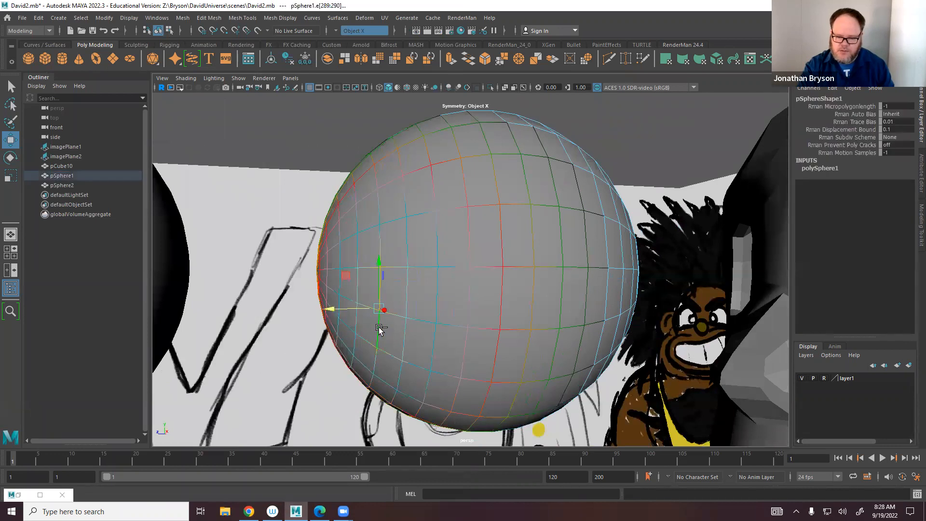
pyautogui.keyDown('alt'); pyautogui.moveTo(379, 333); pyautogui.dragTo(496, 245); pyautogui.keyUp('alt')
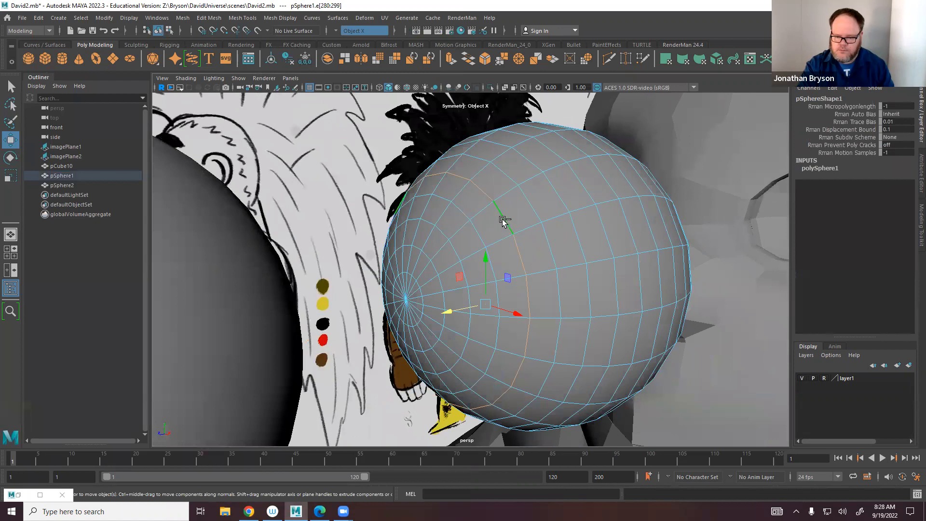
pyautogui.keyDown('shift'); pyautogui.moveTo(503, 219); pyautogui.dragTo(540, 221, button='right'); pyautogui.keyUp('shift')
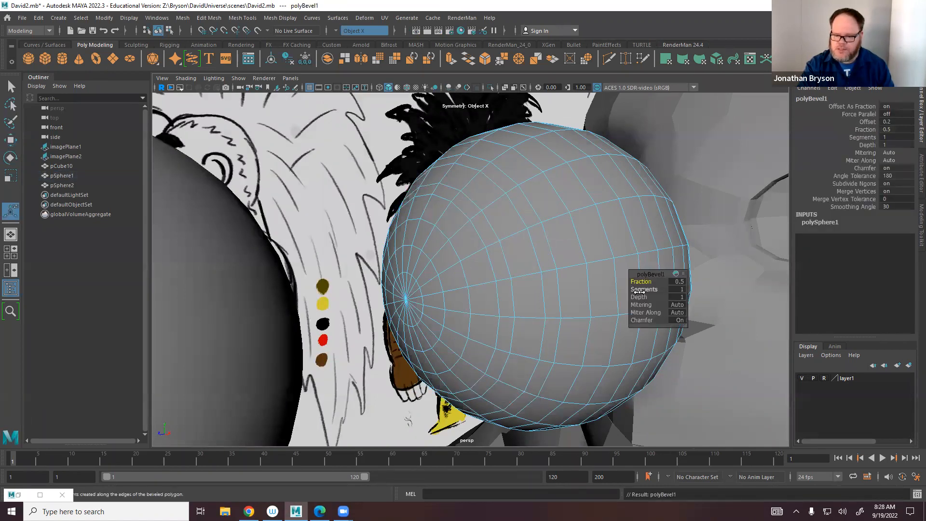
pyautogui.moveTo(644, 281); pyautogui.dragTo(644, 281)
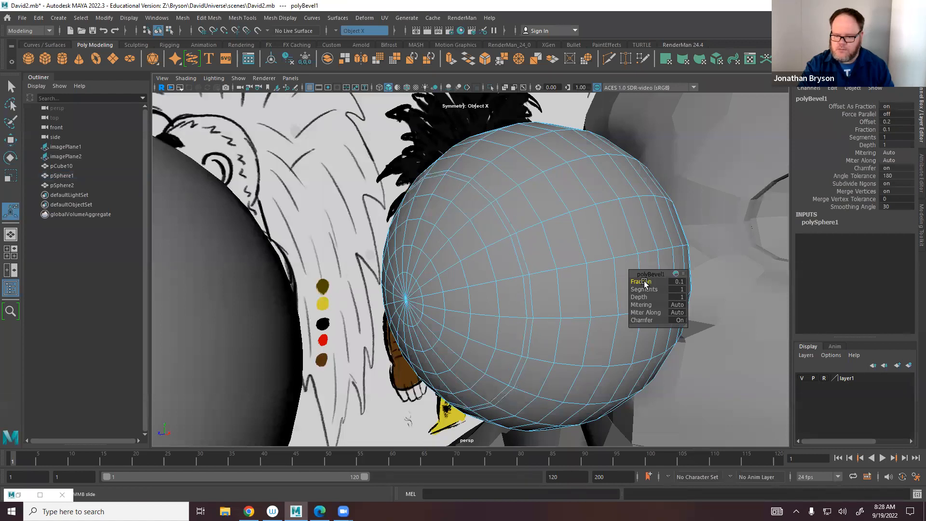
# Delete the two edge loops just inside the beveled loop on the front of the sphere.
pyautogui.moveTo(522, 299)
pyautogui.keyDown('alt'); pyautogui.mouseDown()
pyautogui.moveTo(479, 295)
pyautogui.moveTo(432, 314)
pyautogui.moveTo(444, 259)
pyautogui.mouseUp(); pyautogui.keyUp('alt')
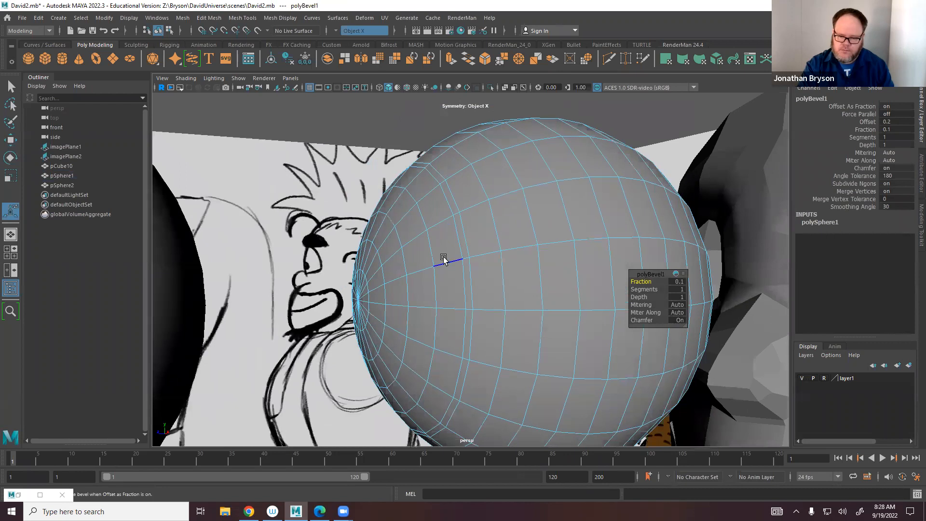
pyautogui.moveTo(439, 245); pyautogui.dragTo(441, 276, button='right')
pyautogui.moveTo(438, 236); pyautogui.dragTo(438, 219, button='right')
pyautogui.doubleClick(405, 262)
pyautogui.keyDown('shift'); pyautogui.doubleClick(403, 265); pyautogui.keyUp('shift')
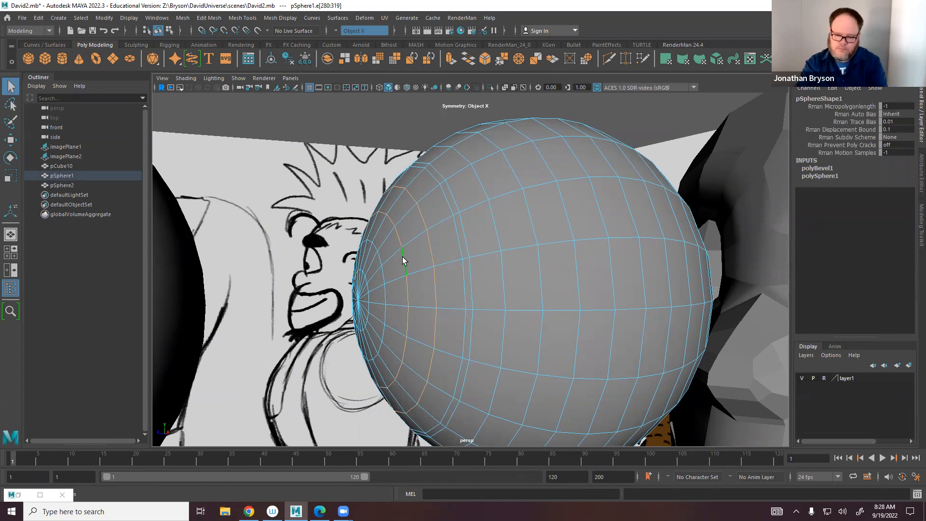
pyautogui.press('Delete')
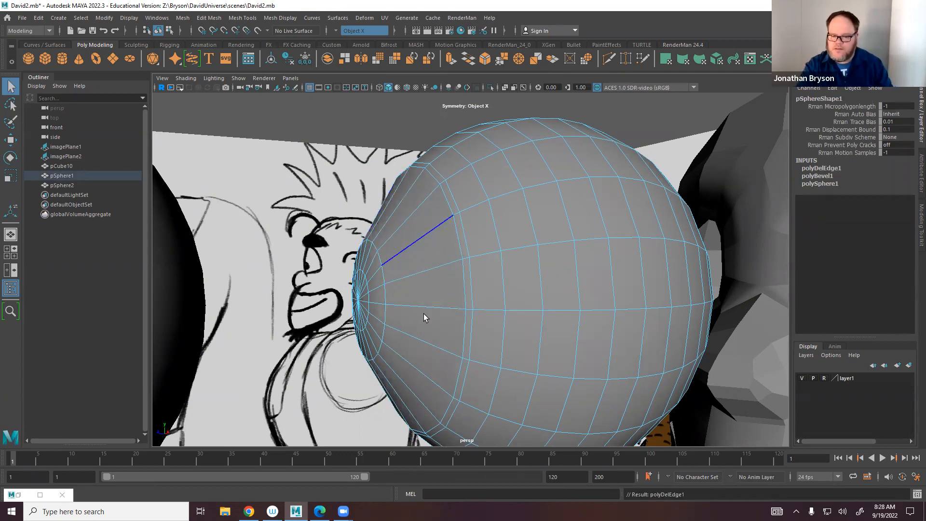
# Push the two remaining edge loops around the front pole back into the sphere to form a concave iris.
pyautogui.keyDown('alt'); pyautogui.moveTo(403, 355); pyautogui.dragTo(436, 326); pyautogui.keyUp('alt')
pyautogui.scroll(5, 410, 324)
pyautogui.moveTo(393, 327)
pyautogui.keyDown('alt'); pyautogui.mouseDown(button='middle')
pyautogui.moveTo(409, 328)
pyautogui.moveTo(384, 332)
pyautogui.mouseUp(button='middle'); pyautogui.keyUp('alt')
pyautogui.scroll(4, 425, 289)
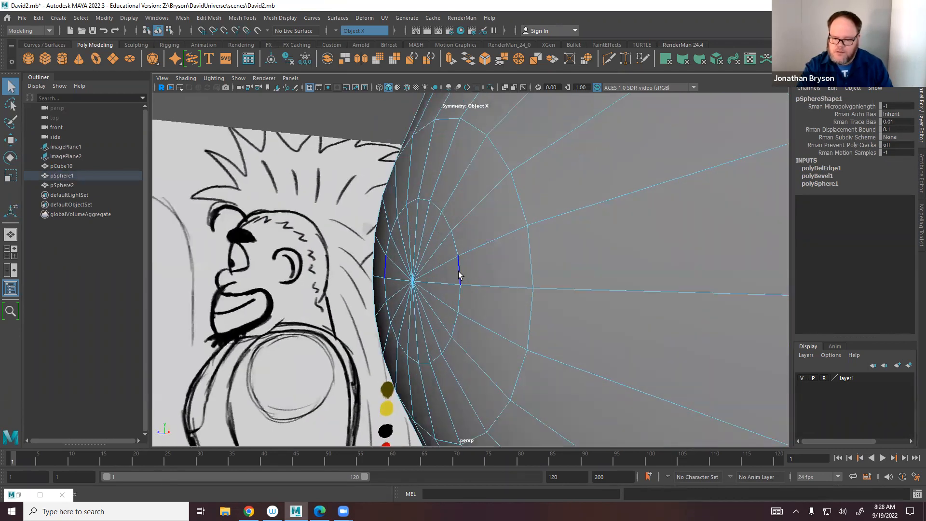
pyautogui.moveTo(458, 245); pyautogui.dragTo(456, 220, button='right')
pyautogui.doubleClick(458, 271)
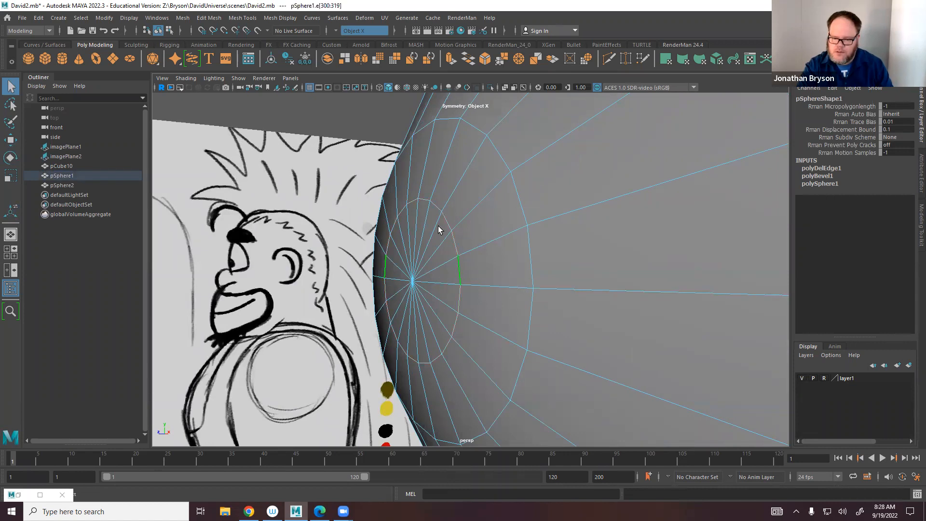
pyautogui.click(530, 257)
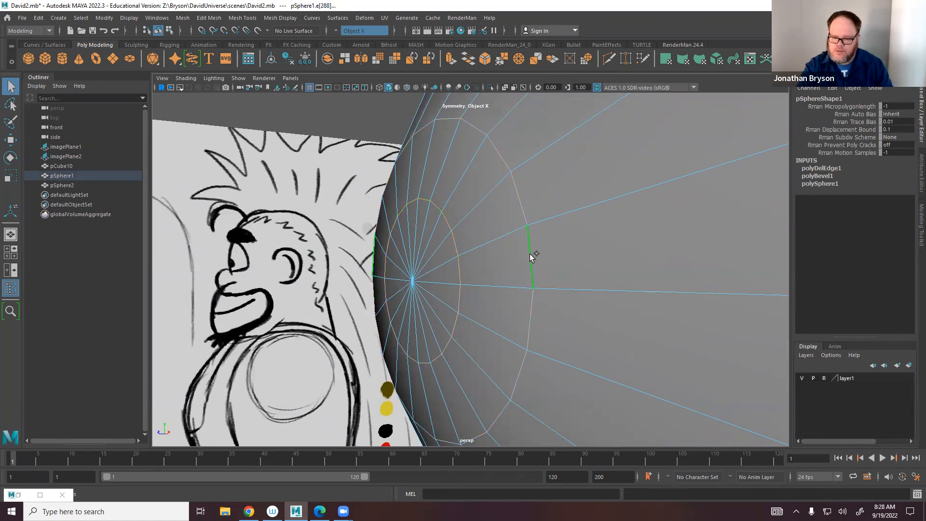
pyautogui.press('w')
pyautogui.keyDown('alt'); pyautogui.moveTo(554, 281); pyautogui.dragTo(483, 341); pyautogui.keyUp('alt')
# Put the larger duplicate sphere on a new display layer, and hide both that layer and layer1.
pyautogui.click(271, 244)
pyautogui.click(908, 365)
pyautogui.click(802, 387)
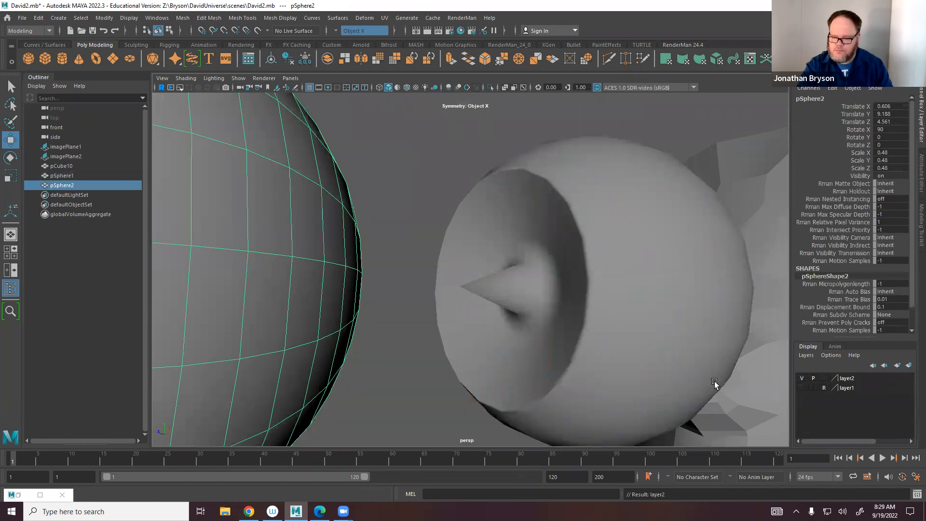
pyautogui.click(801, 379)
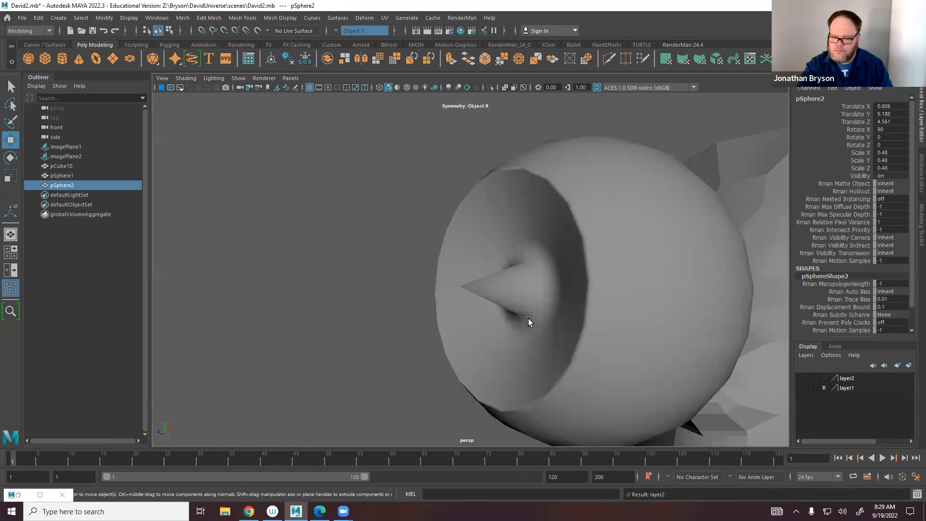
# Move the protruding pole vertex of the original sphere back inside so the center of the concave iris is recessed.
pyautogui.keyDown('alt'); pyautogui.moveTo(521, 318); pyautogui.dragTo(632, 332); pyautogui.keyUp('alt')
pyautogui.keyDown('alt'); pyautogui.moveTo(632, 331); pyautogui.dragTo(477, 297, button='middle'); pyautogui.keyUp('alt')
pyautogui.keyDown('alt'); pyautogui.moveTo(478, 297); pyautogui.dragTo(565, 323, button='right'); pyautogui.keyUp('alt')
pyautogui.click(458, 274)
pyautogui.keyDown('alt'); pyautogui.moveTo(417, 311); pyautogui.dragTo(565, 291); pyautogui.keyUp('alt')
pyautogui.moveTo(572, 245); pyautogui.dragTo(528, 259, button='right')
pyautogui.moveTo(528, 245); pyautogui.dragTo(498, 245, button='right')
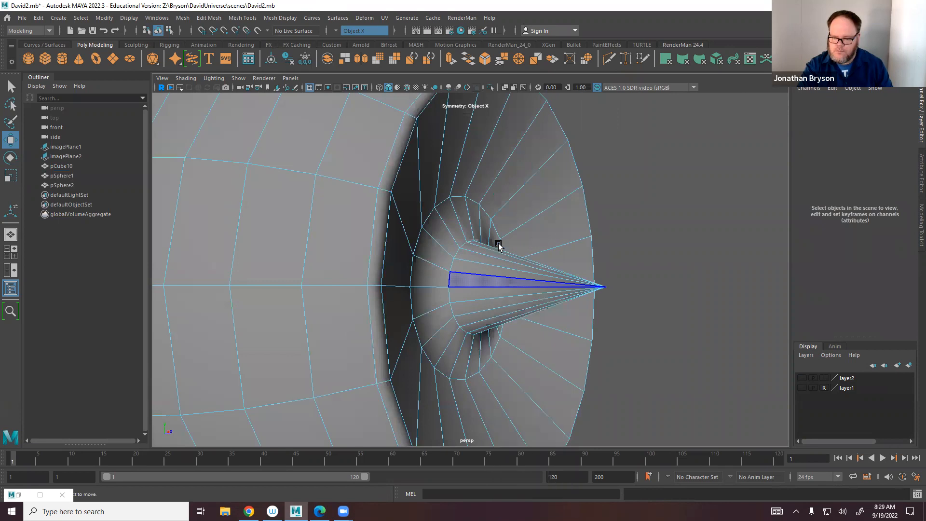
pyautogui.click(606, 289)
pyautogui.moveTo(651, 289); pyautogui.dragTo(381, 224)
# Select the ring of faces between the two inner edge loops around the pupil.
pyautogui.moveTo(394, 225); pyautogui.dragTo(410, 249, button='right')
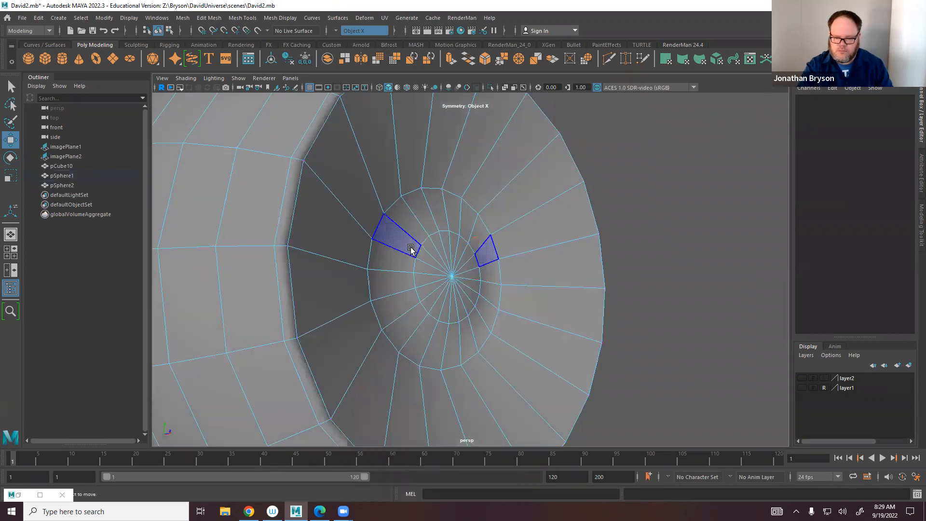
pyautogui.click(407, 250)
pyautogui.keyDown('shift'); pyautogui.doubleClick(403, 262); pyautogui.keyUp('shift')
pyautogui.keyDown('alt'); pyautogui.moveTo(407, 311); pyautogui.dragTo(465, 276); pyautogui.keyUp('alt')
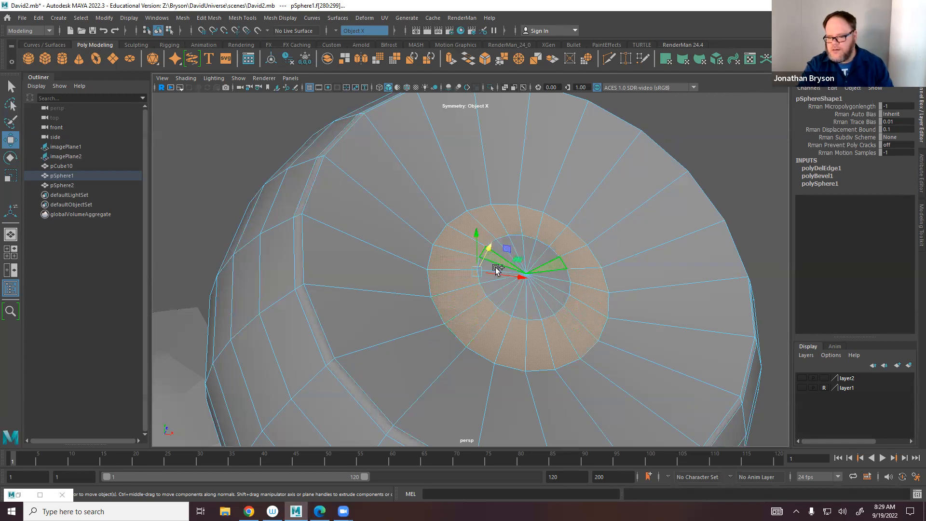
pyautogui.keyDown('shift'); pyautogui.click(497, 293); pyautogui.keyUp('shift')
pyautogui.hotkey('ctrl', 'z')
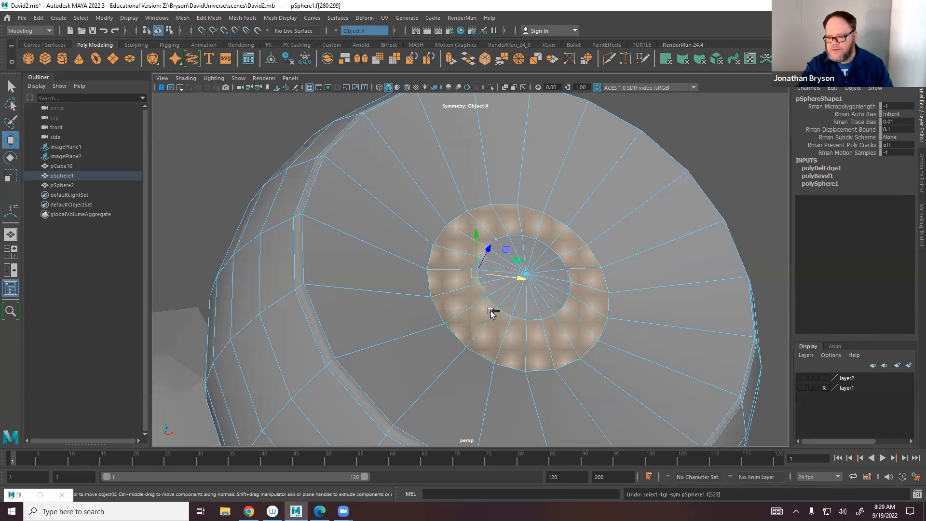
# Expand the face selection to cover the whole pupil disc, including the innermost faces around the pole.
pyautogui.keyDown('shift'); pyautogui.rightClick(456, 283); pyautogui.keyUp('shift')
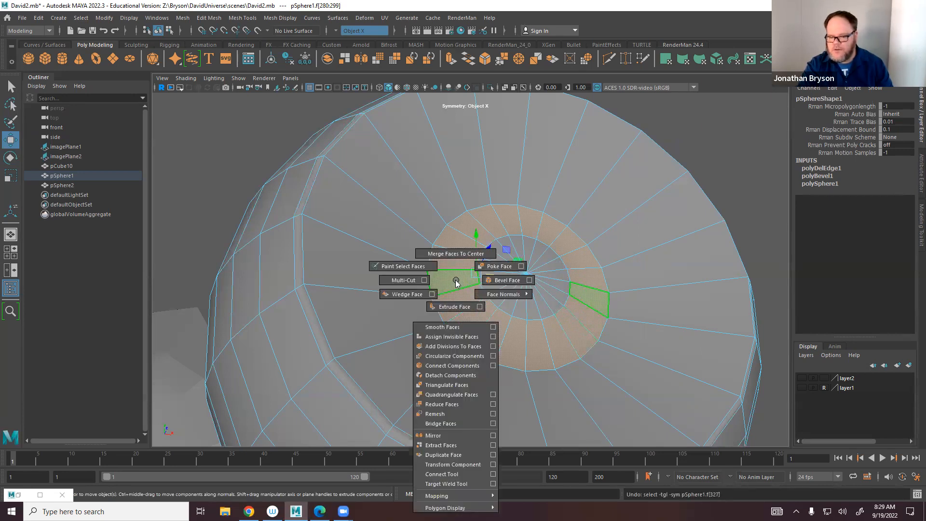
pyautogui.keyDown('ctrl'); pyautogui.rightClick(455, 281); pyautogui.keyUp('ctrl')
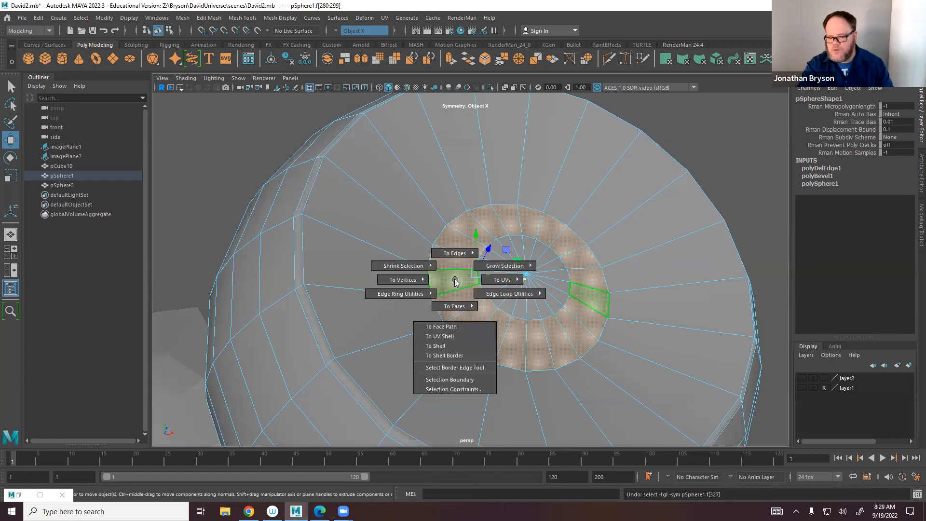
pyautogui.moveTo(484, 269)
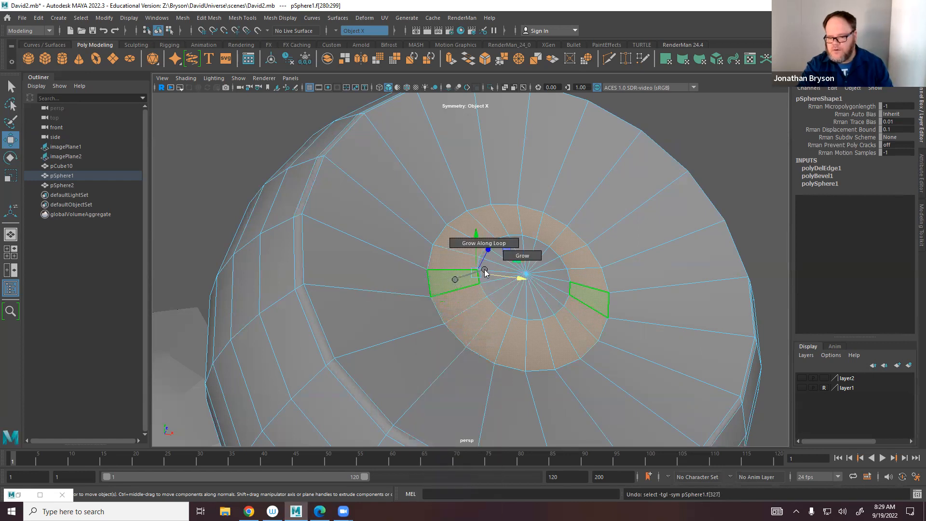
pyautogui.click(513, 259)
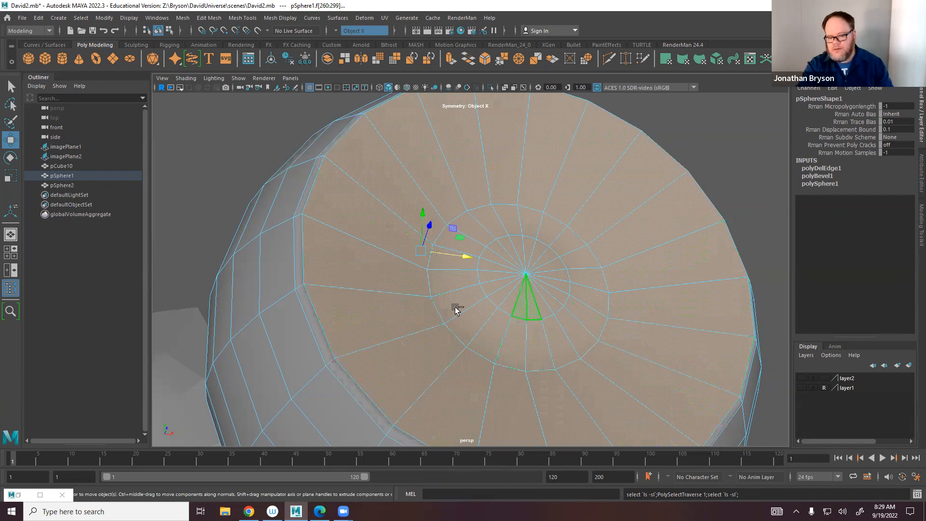
pyautogui.keyDown('shift'); pyautogui.moveTo(440, 279); pyautogui.dragTo(379, 247, button='right'); pyautogui.keyUp('shift')
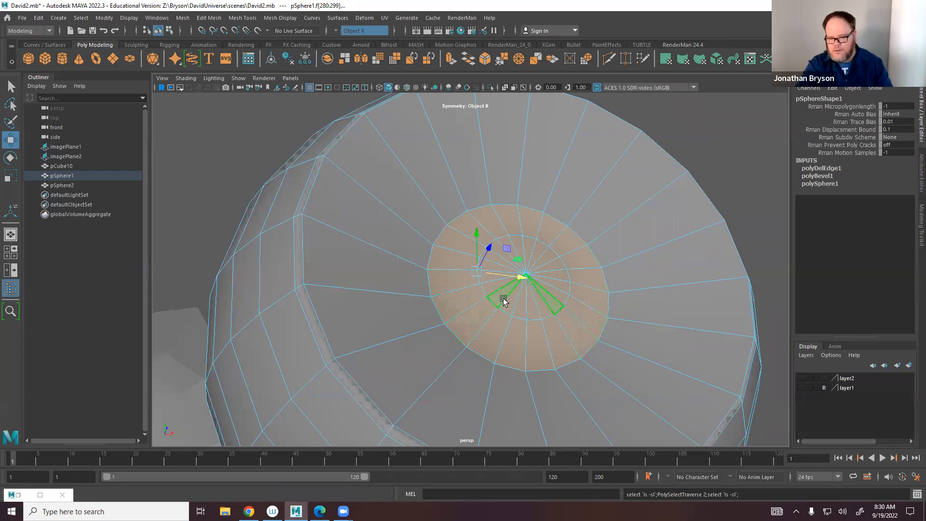
pyautogui.hotkey('shift', ',')
pyautogui.keyDown('alt'); pyautogui.moveTo(523, 351); pyautogui.dragTo(562, 316); pyautogui.keyUp('alt')
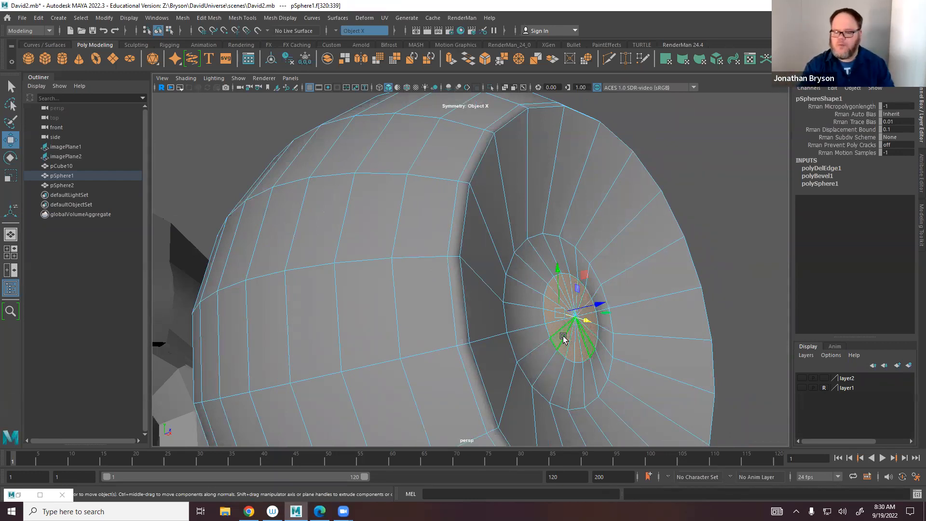
pyautogui.keyDown('alt'); pyautogui.moveTo(558, 350); pyautogui.dragTo(492, 341); pyautogui.keyUp('alt')
pyautogui.hotkey('ctrl', 'z')
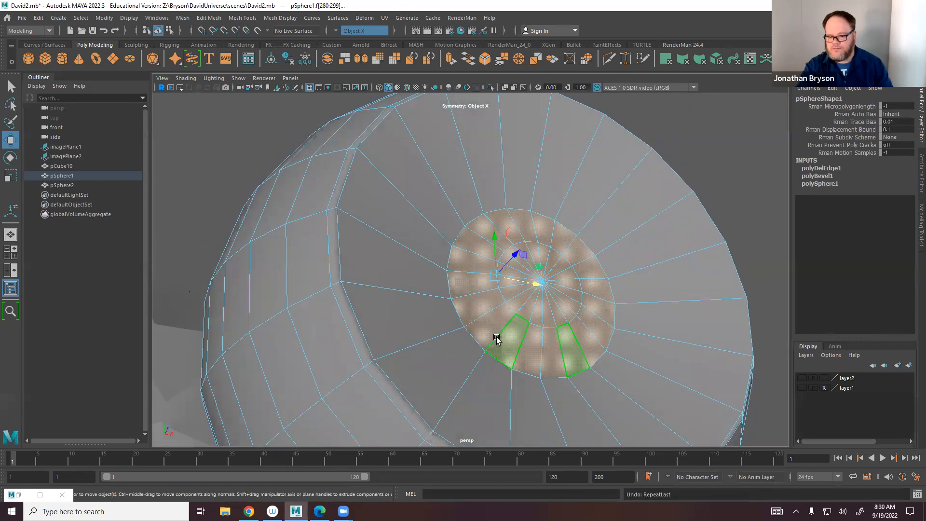
# Extrude the pupil faces inward twice, giving the second extrusion a Local Translate Z of -0.048.
pyautogui.press('r')
pyautogui.keyDown('alt'); pyautogui.moveTo(531, 328); pyautogui.dragTo(501, 198); pyautogui.keyUp('alt')
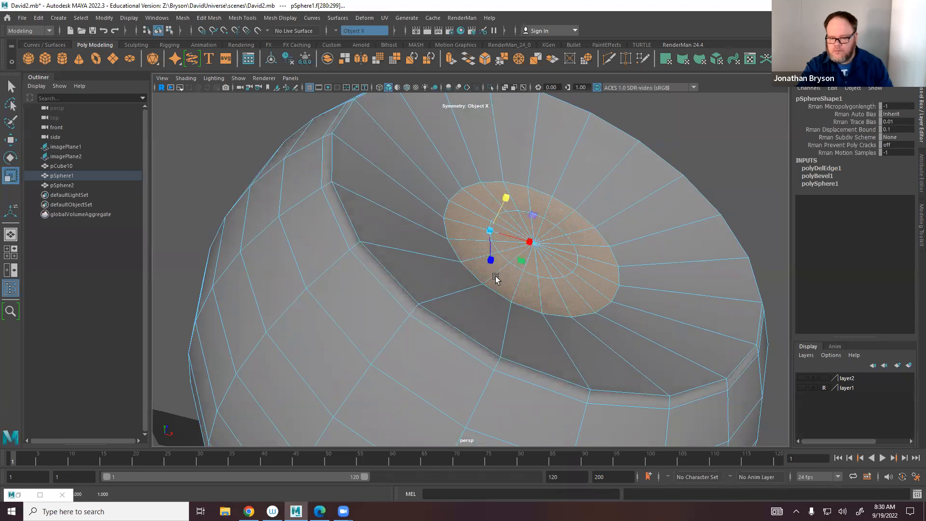
pyautogui.keyDown('alt'); pyautogui.moveTo(582, 249); pyautogui.dragTo(599, 244); pyautogui.keyUp('alt')
pyautogui.hotkey('ctrl', 'e')
pyautogui.keyDown('alt'); pyautogui.moveTo(543, 282); pyautogui.dragTo(505, 316); pyautogui.keyUp('alt')
pyautogui.hotkey('ctrl', 'e')
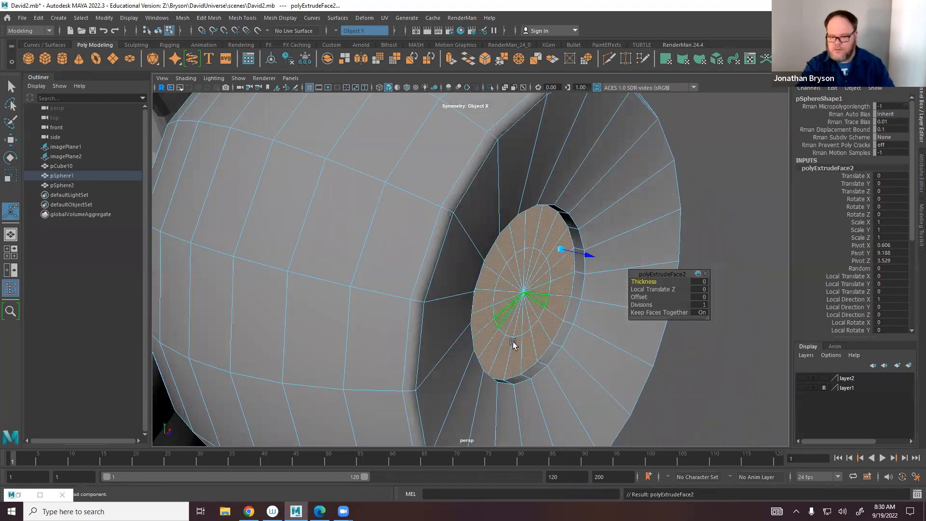
pyautogui.moveTo(561, 249); pyautogui.dragTo(560, 250)
pyautogui.press('r')
pyautogui.moveTo(465, 300); pyautogui.dragTo(468, 296)
pyautogui.hotkey('ctrl', 'z')
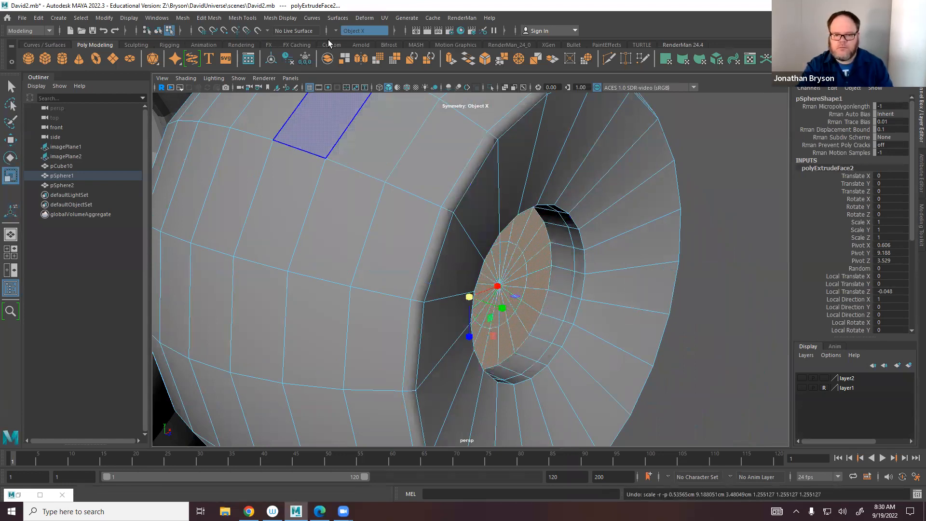
# Turn symmetry off and uniformly scale up the faces at the floor of the pupil recess.
pyautogui.click(335, 32)
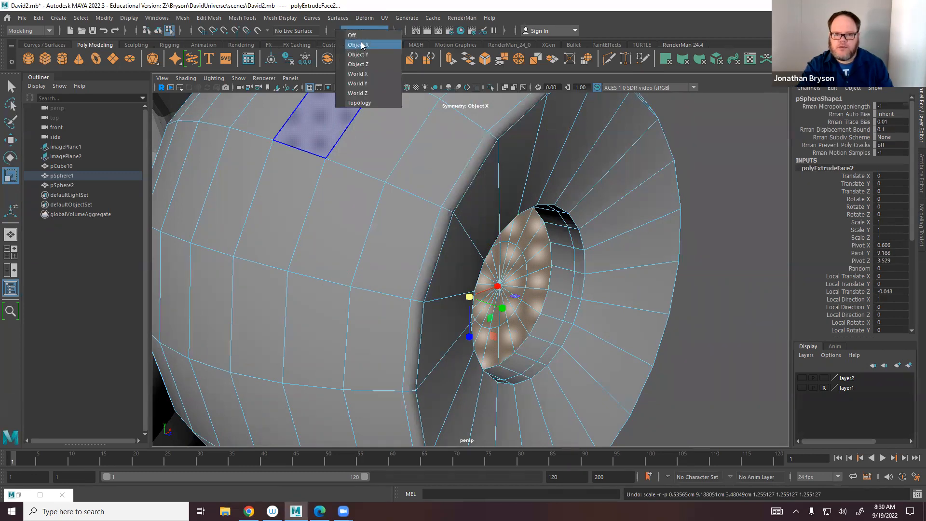
pyautogui.click(358, 36)
pyautogui.keyDown('alt'); pyautogui.moveTo(490, 252); pyautogui.dragTo(458, 242); pyautogui.keyUp('alt')
pyautogui.press('w')
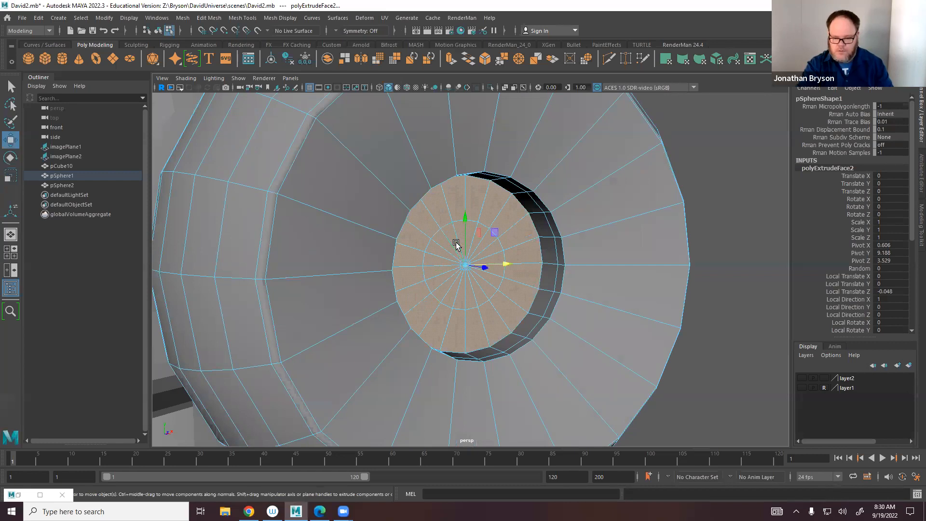
pyautogui.press('e')
pyautogui.press('r')
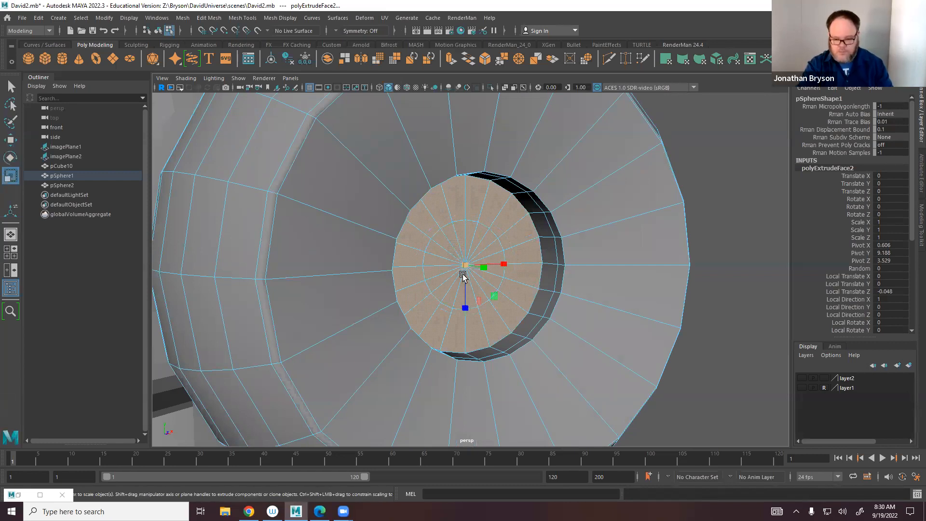
pyautogui.moveTo(464, 259)
pyautogui.mouseDown()
pyautogui.moveTo(440, 259)
pyautogui.moveTo(467, 262)
pyautogui.moveTo(535, 239)
pyautogui.moveTo(485, 248)
pyautogui.moveTo(491, 257)
pyautogui.moveTo(424, 252)
pyautogui.moveTo(482, 264)
pyautogui.mouseUp()
pyautogui.press('w')
pyautogui.press('r')
# Return the eyeball to object mode and use Multi-Cut to insert a supporting edge loop along the iris's outer rim.
pyautogui.keyDown('alt'); pyautogui.moveTo(547, 241); pyautogui.dragTo(434, 236); pyautogui.keyUp('alt')
pyautogui.scroll(-5, 260, 227)
pyautogui.keyDown('alt'); pyautogui.moveTo(270, 229); pyautogui.dragTo(500, 223); pyautogui.keyUp('alt')
pyautogui.moveTo(506, 212); pyautogui.dragTo(554, 201, button='right')
pyautogui.keyDown('alt'); pyautogui.moveTo(554, 201); pyautogui.dragTo(573, 268); pyautogui.keyUp('alt')
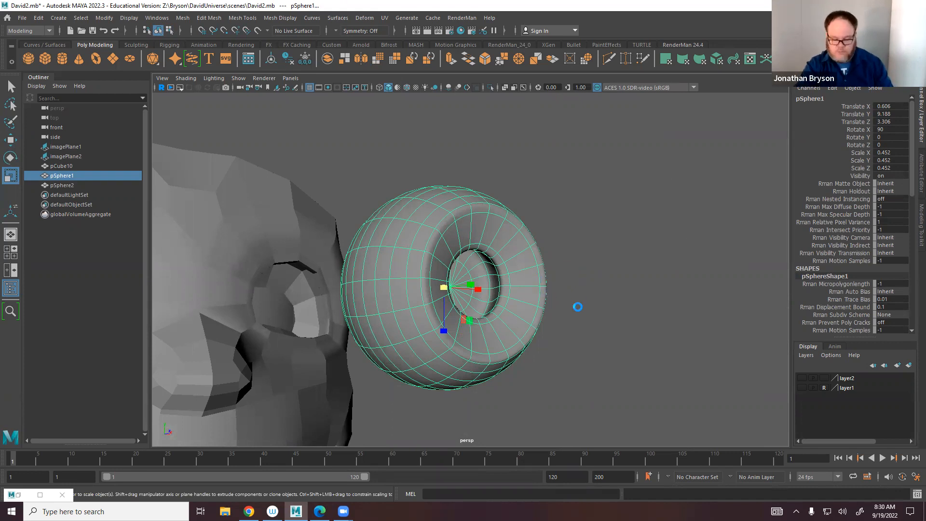
pyautogui.press('1')
pyautogui.keyDown('alt'); pyautogui.moveTo(457, 257); pyautogui.dragTo(432, 227); pyautogui.keyUp('alt')
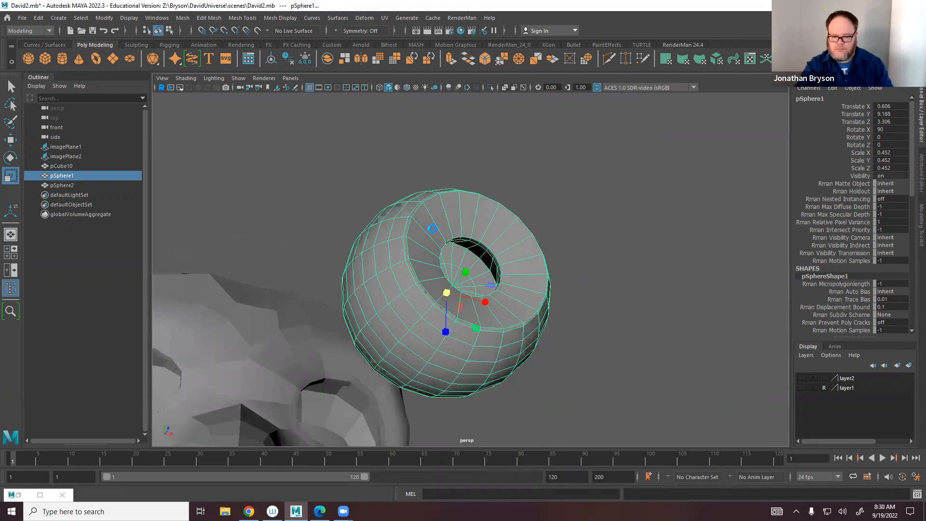
pyautogui.keyDown('alt'); pyautogui.moveTo(432, 227); pyautogui.dragTo(544, 288, button='right'); pyautogui.keyUp('alt')
pyautogui.keyDown('alt'); pyautogui.moveTo(403, 150); pyautogui.dragTo(528, 204, button='middle'); pyautogui.keyUp('alt')
pyautogui.keyDown('shift'); pyautogui.moveTo(524, 197); pyautogui.dragTo(506, 160, button='right'); pyautogui.keyUp('shift')
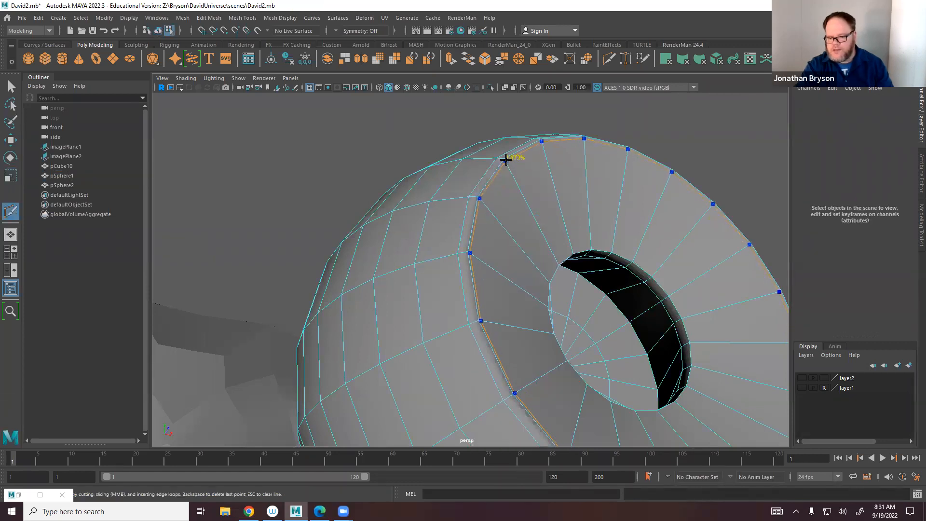
pyautogui.keyDown('ctrl'); pyautogui.click(506, 161); pyautogui.keyUp('ctrl')
# Insert a tight supporting edge loop around the rim of the pupil opening and check it in smooth preview.
pyautogui.press('3')
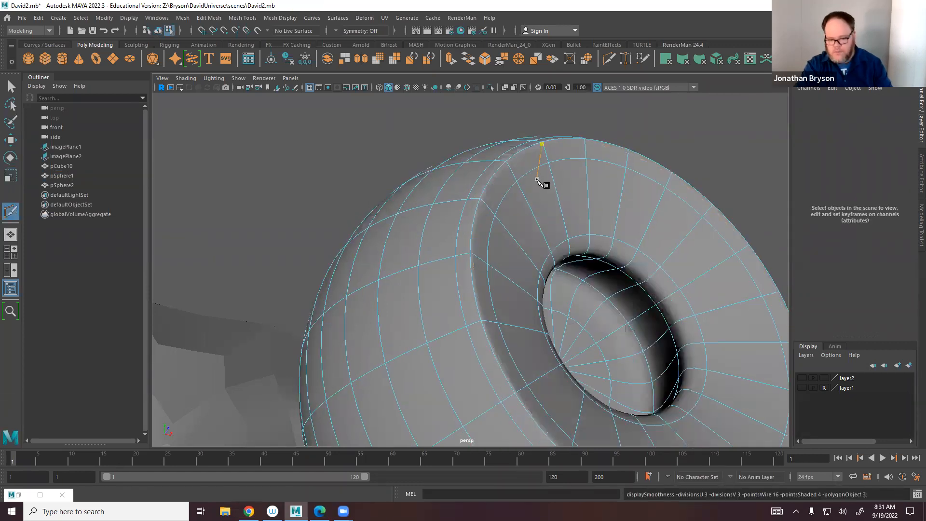
pyautogui.keyDown('alt'); pyautogui.moveTo(461, 254); pyautogui.dragTo(492, 259); pyautogui.keyUp('alt')
pyautogui.press('1')
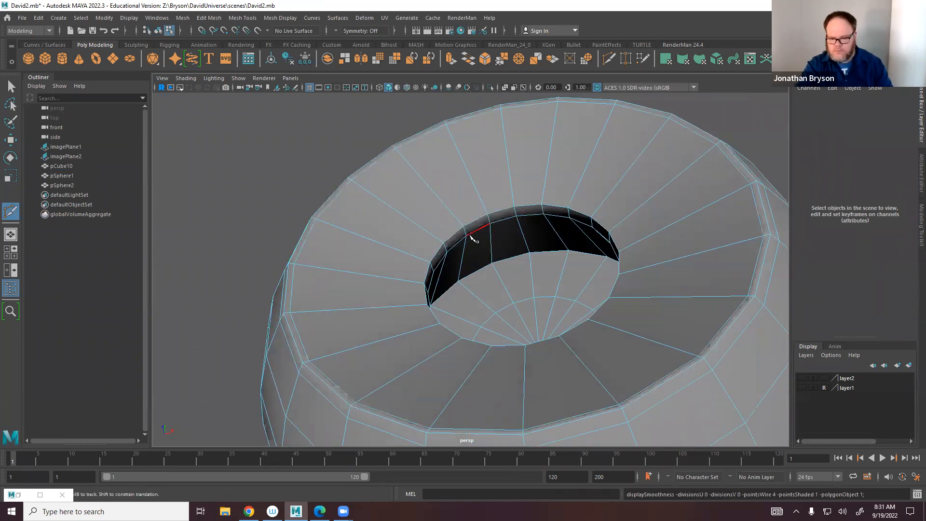
pyautogui.scroll(3, 459, 233)
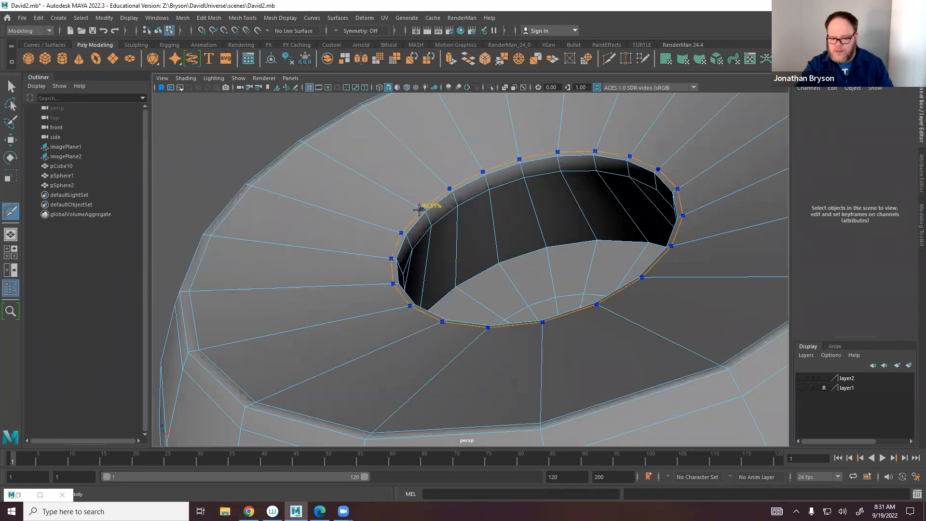
pyautogui.keyDown('ctrl'); pyautogui.click(427, 218); pyautogui.keyUp('ctrl')
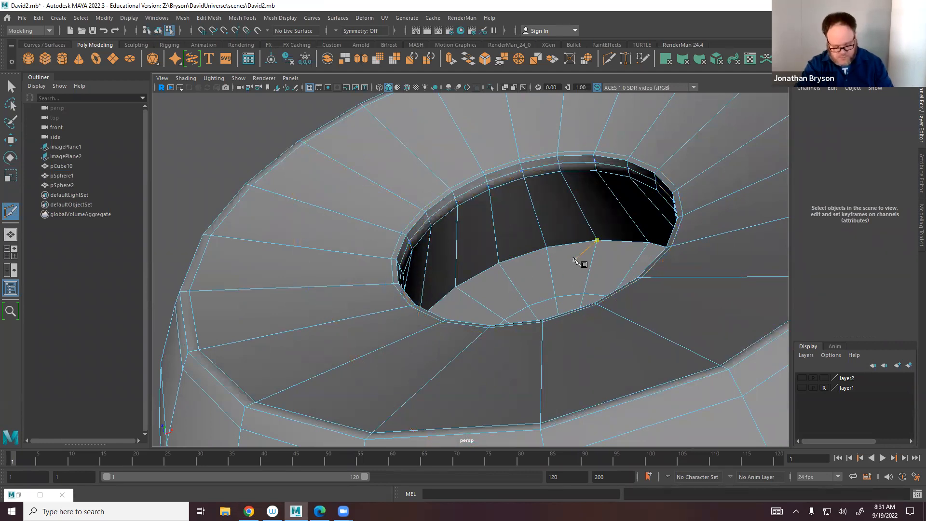
pyautogui.press('3')
pyautogui.keyDown('alt'); pyautogui.moveTo(560, 258); pyautogui.dragTo(539, 259); pyautogui.keyUp('alt')
pyautogui.press('f')
pyautogui.keyDown('alt'); pyautogui.moveTo(434, 262); pyautogui.dragTo(473, 256); pyautogui.keyUp('alt')
pyautogui.press('q')
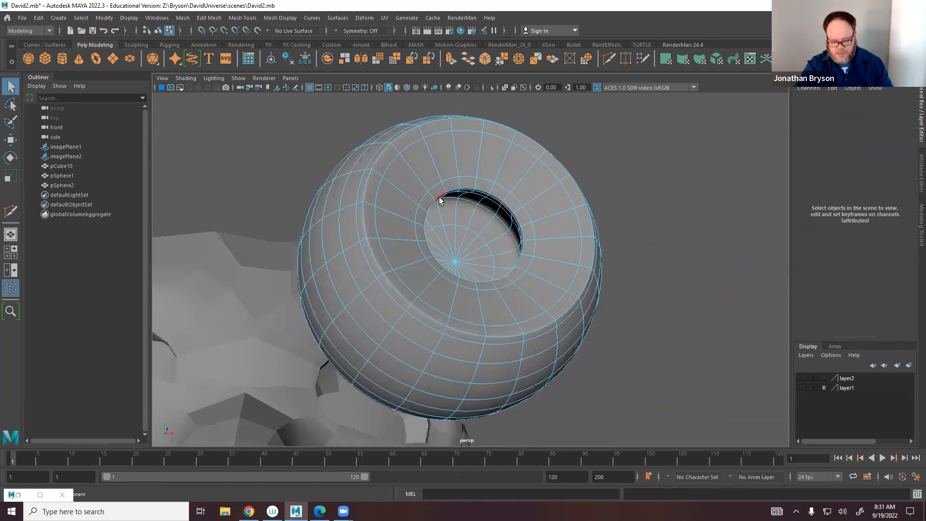
# Restore the unsmoothed display and select the adjacent face loops running around the rim of the pupil opening.
pyautogui.moveTo(434, 171); pyautogui.dragTo(479, 153, button='right')
pyautogui.press('1')
pyautogui.keyDown('alt'); pyautogui.moveTo(464, 208); pyautogui.dragTo(450, 180); pyautogui.keyUp('alt')
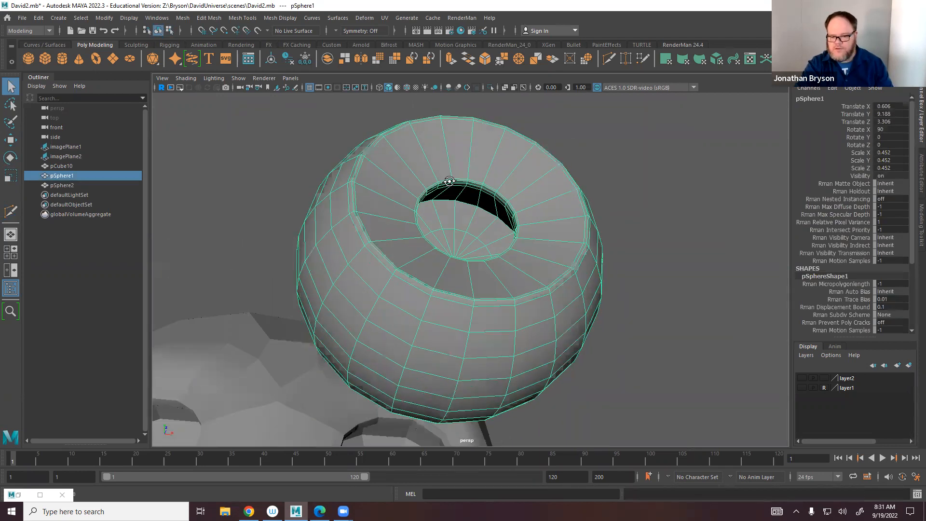
pyautogui.keyDown('alt'); pyautogui.moveTo(450, 180); pyautogui.dragTo(455, 233, button='middle'); pyautogui.keyUp('alt')
pyautogui.keyDown('alt'); pyautogui.moveTo(298, 202); pyautogui.dragTo(357, 193, button='right'); pyautogui.keyUp('alt')
pyautogui.keyDown('alt'); pyautogui.moveTo(357, 193); pyautogui.dragTo(506, 246); pyautogui.keyUp('alt')
pyautogui.keyDown('alt'); pyautogui.moveTo(506, 246); pyautogui.dragTo(384, 193, button='right'); pyautogui.keyUp('alt')
pyautogui.click(386, 162)
pyautogui.keyDown('shift'); pyautogui.doubleClick(351, 172); pyautogui.keyUp('shift')
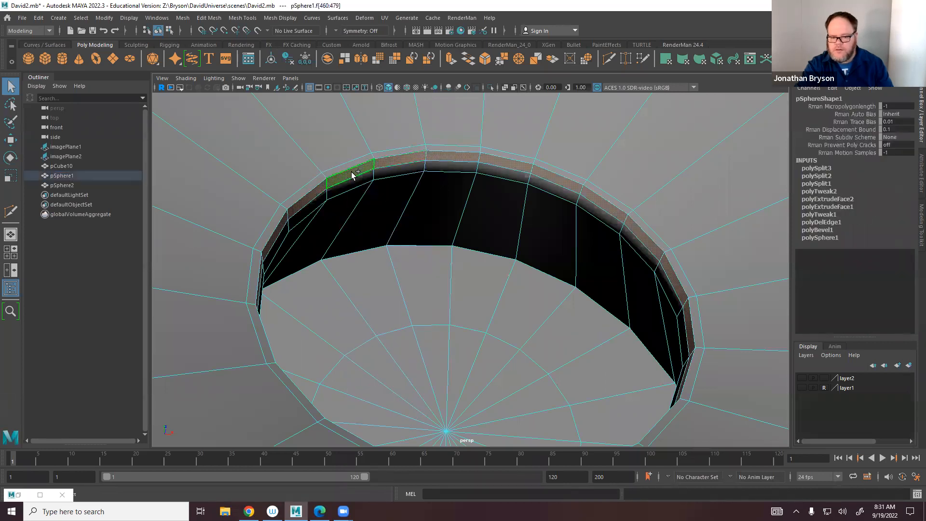
pyautogui.keyDown('shift'); pyautogui.click(384, 179); pyautogui.keyUp('shift')
pyautogui.hotkey('ctrl', 'z')
pyautogui.keyDown('shift'); pyautogui.click(387, 173); pyautogui.keyUp('shift')
pyautogui.keyDown('shift'); pyautogui.doubleClick(359, 181); pyautogui.keyUp('shift')
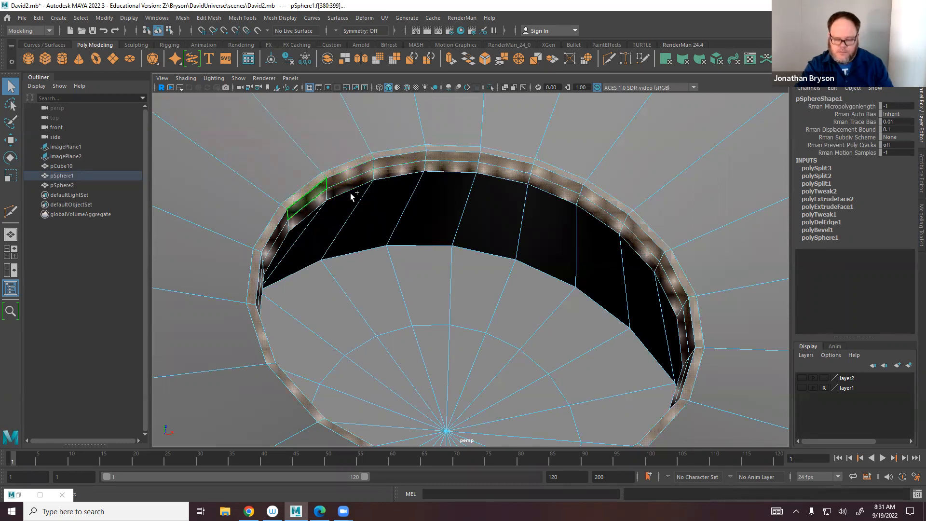
# Uniformly scale the selected face loops around the pupil opening, and leave face editing with nothing selected.
pyautogui.press('r')
pyautogui.keyDown('alt'); pyautogui.moveTo(424, 241); pyautogui.dragTo(457, 250); pyautogui.keyUp('alt')
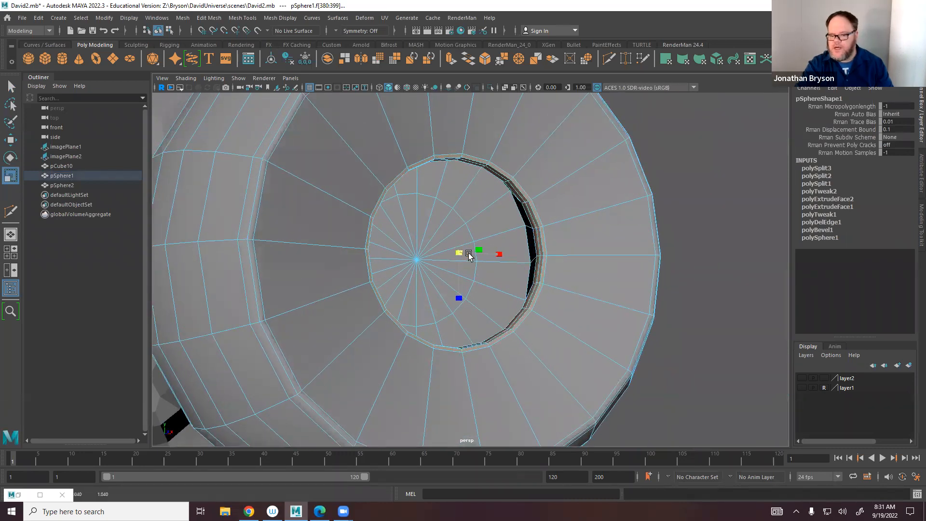
pyautogui.keyDown('alt'); pyautogui.moveTo(472, 251); pyautogui.dragTo(527, 275, button='right'); pyautogui.keyUp('alt')
pyautogui.moveTo(527, 274); pyautogui.dragTo(455, 285)
pyautogui.keyDown('alt'); pyautogui.moveTo(501, 283); pyautogui.dragTo(401, 281, button='right'); pyautogui.keyUp('alt')
pyautogui.keyDown('alt'); pyautogui.moveTo(400, 282); pyautogui.dragTo(442, 239); pyautogui.keyUp('alt')
pyautogui.click(450, 204)
pyautogui.moveTo(450, 204); pyautogui.dragTo(502, 192, button='right')
pyautogui.click(575, 191)
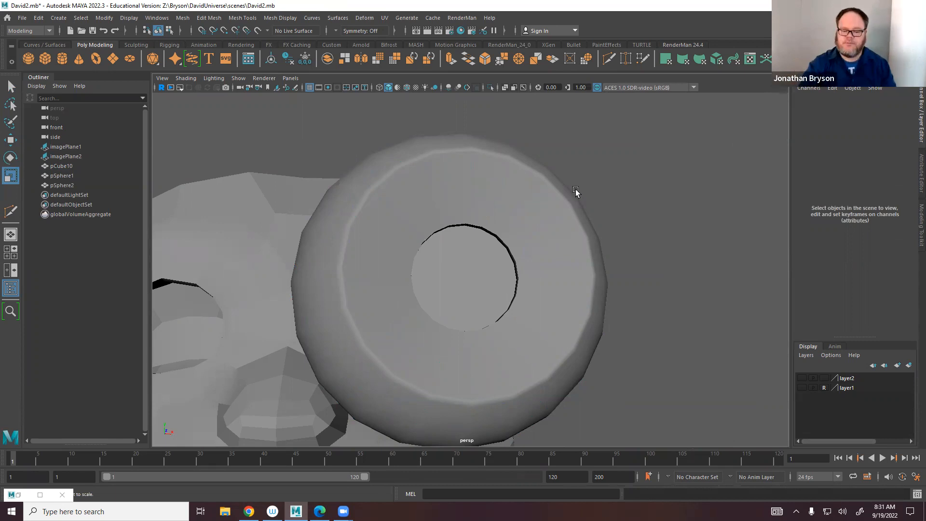
# Select the inner eyeball as an object and make layer1 and layer2 visible again.
pyautogui.moveTo(512, 206); pyautogui.dragTo(553, 182, button='right')
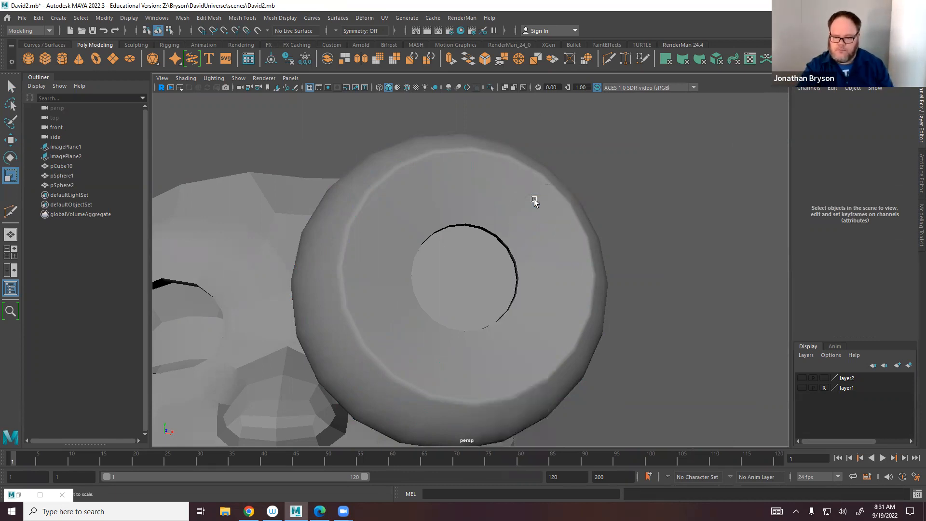
pyautogui.click(535, 231)
pyautogui.press('w')
pyautogui.keyDown('alt'); pyautogui.moveTo(558, 284); pyautogui.dragTo(374, 316, button='right'); pyautogui.keyUp('alt')
pyautogui.keyDown('alt'); pyautogui.moveTo(374, 316); pyautogui.dragTo(521, 333); pyautogui.keyUp('alt')
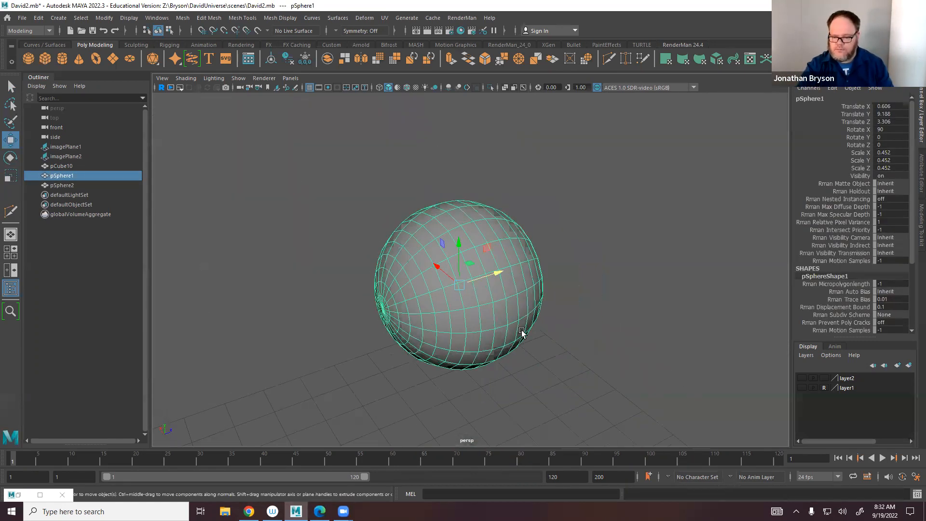
pyautogui.keyDown('alt'); pyautogui.moveTo(521, 333); pyautogui.dragTo(444, 333, button='middle'); pyautogui.keyUp('alt')
pyautogui.click(801, 388)
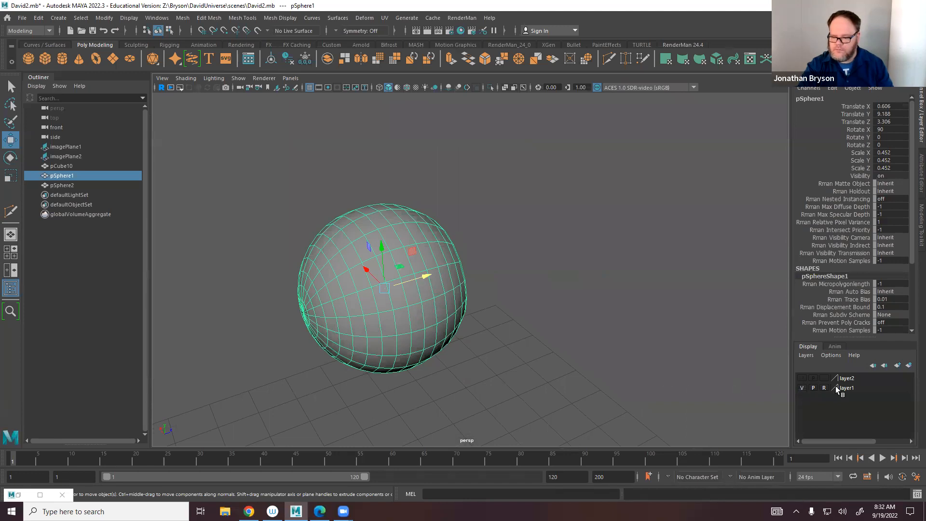
pyautogui.click(799, 377)
# Move the outer sphere back around the eyeball at Translate Z 3.322, scale it to 0.48, and smooth its display.
pyautogui.click(600, 255)
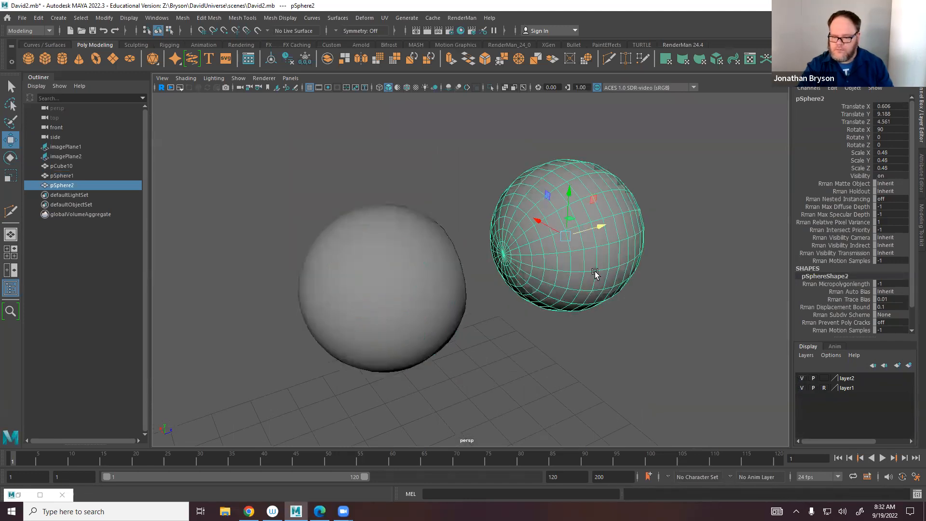
pyautogui.moveTo(636, 268); pyautogui.dragTo(437, 283)
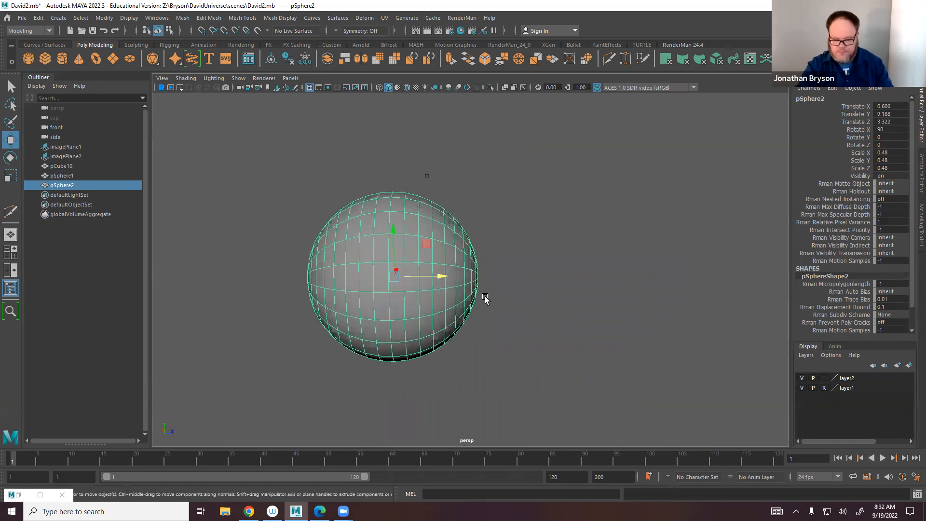
pyautogui.press('3')
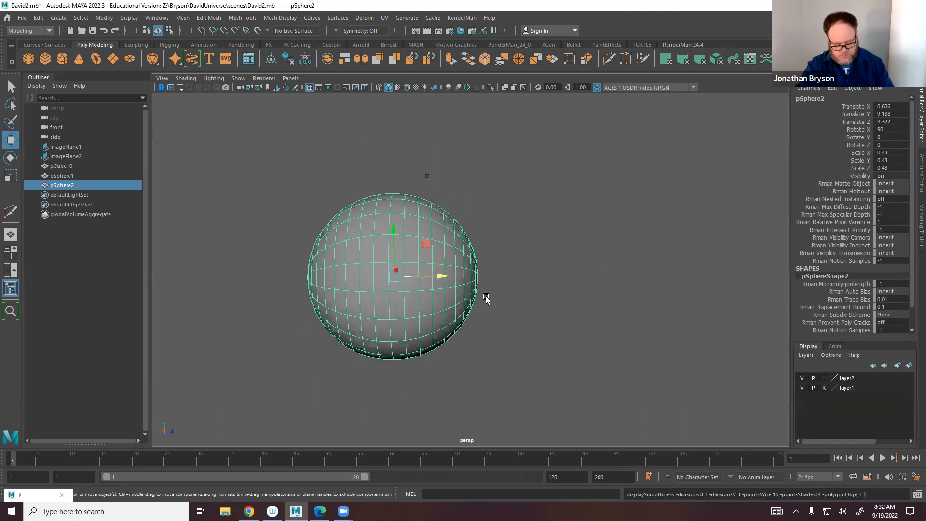
# Show the spheres in wireframe and switch the outer sphere to vertex editing at its front pole.
pyautogui.press('4')
pyautogui.scroll(5, 488, 305)
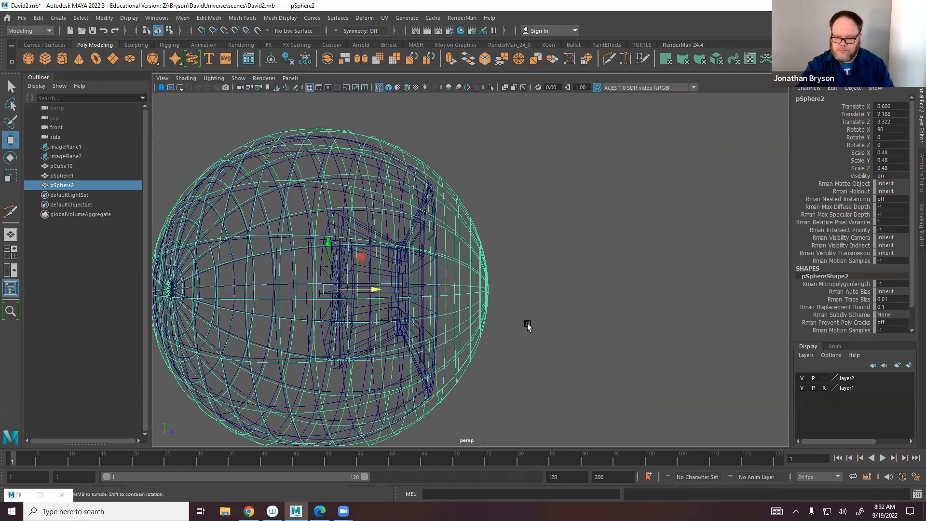
pyautogui.keyDown('alt'); pyautogui.moveTo(461, 268); pyautogui.dragTo(510, 245); pyautogui.keyUp('alt')
pyautogui.moveTo(509, 245); pyautogui.dragTo(458, 250, button='right')
pyautogui.keyDown('alt'); pyautogui.moveTo(489, 307); pyautogui.dragTo(646, 332); pyautogui.keyUp('alt')
pyautogui.scroll(3, 593, 326)
# Pull the outer sphere's front pole vertex forward with soft selection to form a cornea bulge, and clear the selection.
pyautogui.click(568, 315)
pyautogui.keyDown('alt'); pyautogui.moveTo(531, 358); pyautogui.dragTo(531, 352); pyautogui.keyUp('alt')
pyautogui.press('b')
pyautogui.moveTo(733, 341); pyautogui.dragTo(770, 372)
pyautogui.keyDown('alt'); pyautogui.moveTo(541, 340); pyautogui.dragTo(636, 296); pyautogui.keyUp('alt')
pyautogui.press('3')
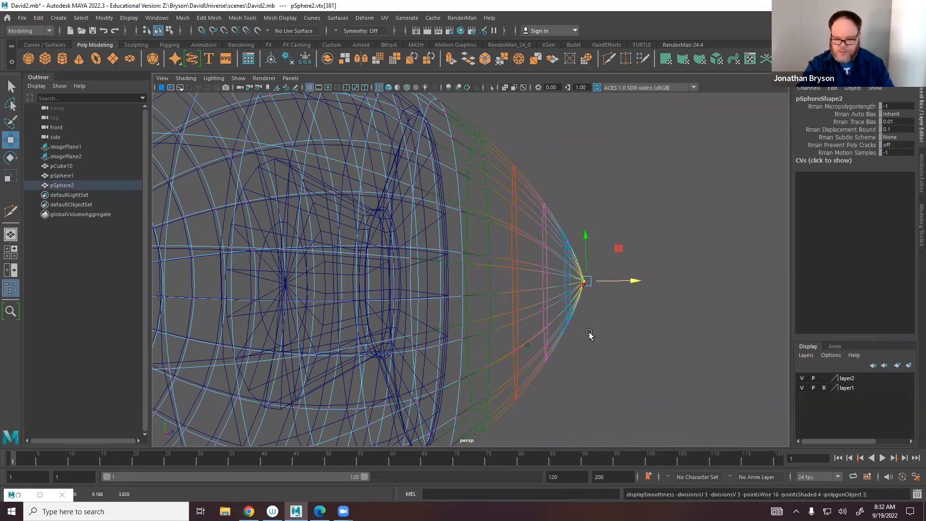
pyautogui.moveTo(565, 252); pyautogui.dragTo(562, 236, button='right')
pyautogui.click(630, 274)
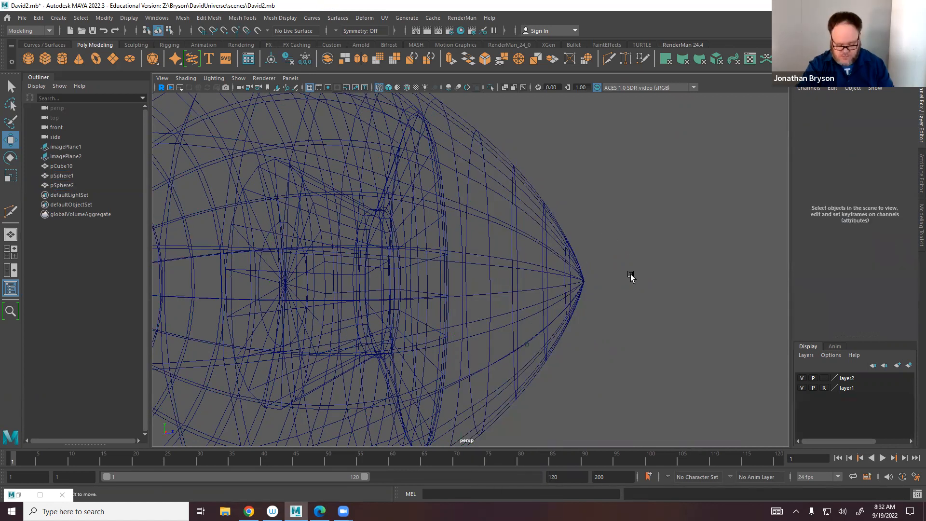
# Return to shaded display and switch the outer sphere to edge editing at its cornea tip.
pyautogui.press('5')
pyautogui.scroll(2, 589, 272)
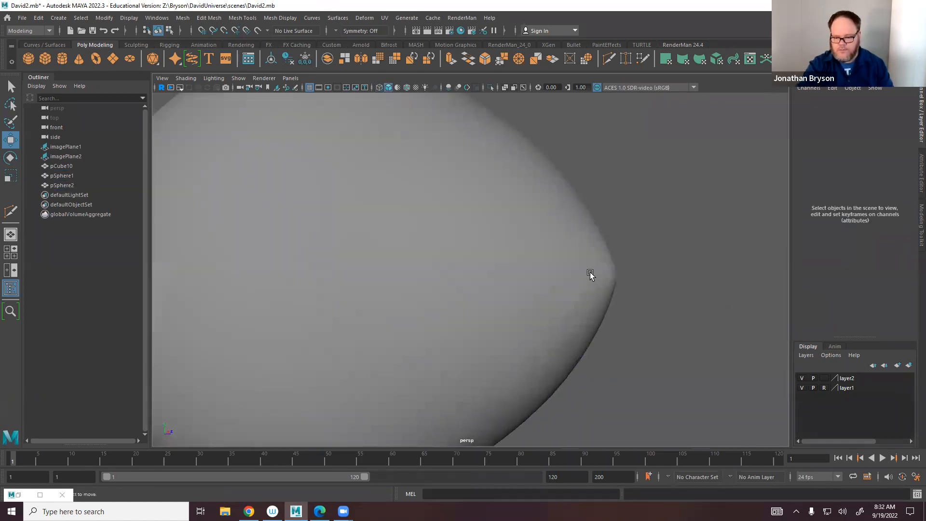
pyautogui.click(590, 271)
pyautogui.moveTo(622, 292)
pyautogui.keyDown('alt'); pyautogui.mouseDown()
pyautogui.moveTo(566, 301)
pyautogui.moveTo(567, 341)
pyautogui.moveTo(592, 325)
pyautogui.moveTo(542, 252)
pyautogui.mouseUp(); pyautogui.keyUp('alt')
pyautogui.scroll(3, 592, 325)
pyautogui.moveTo(541, 243); pyautogui.dragTo(538, 221, button='right')
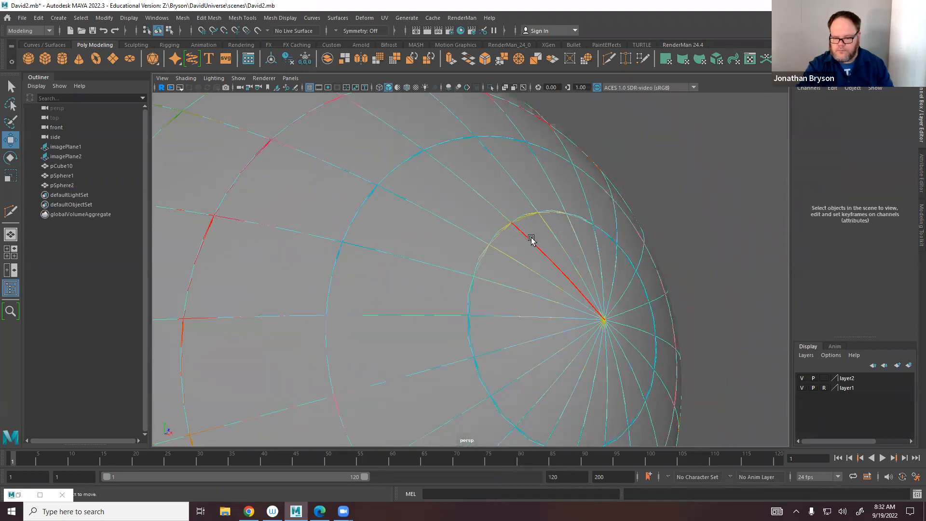
# Delete all the edges radiating from the outer sphere's front pole, leaving one flat cap face.
pyautogui.click(529, 238)
pyautogui.keyDown('shift'); pyautogui.click(516, 259); pyautogui.keyUp('shift')
pyautogui.keyDown('shift'); pyautogui.click(521, 290); pyautogui.keyUp('shift')
pyautogui.keyDown('shift'); pyautogui.click(523, 323); pyautogui.keyUp('shift')
pyautogui.keyDown('shift'); pyautogui.click(544, 361); pyautogui.keyUp('shift')
pyautogui.keyDown('shift'); pyautogui.click(548, 365); pyautogui.keyUp('shift')
pyautogui.keyDown('shift'); pyautogui.click(581, 391); pyautogui.keyUp('shift')
pyautogui.keyDown('shift'); pyautogui.click(599, 398); pyautogui.keyUp('shift')
pyautogui.keyDown('shift'); pyautogui.click(621, 396); pyautogui.keyUp('shift')
pyautogui.keyDown('shift'); pyautogui.click(630, 393); pyautogui.keyUp('shift')
pyautogui.keyDown('shift'); pyautogui.click(638, 366); pyautogui.keyUp('shift')
pyautogui.keyDown('shift'); pyautogui.click(638, 342); pyautogui.keyUp('shift')
pyautogui.keyDown('shift'); pyautogui.click(639, 315); pyautogui.keyUp('shift')
pyautogui.keyDown('shift'); pyautogui.click(637, 309); pyautogui.keyUp('shift')
pyautogui.keyDown('shift'); pyautogui.click(619, 278); pyautogui.keyUp('shift')
pyautogui.keyDown('shift'); pyautogui.click(593, 255); pyautogui.keyUp('shift')
pyautogui.keyDown('shift'); pyautogui.click(575, 249); pyautogui.keyUp('shift')
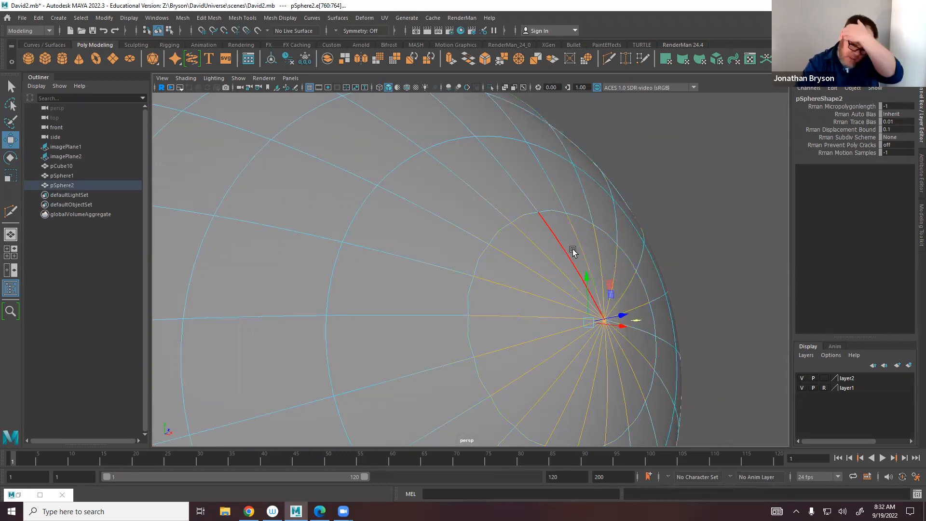
pyautogui.keyDown('shift'); pyautogui.click(540, 259); pyautogui.keyUp('shift')
pyautogui.keyDown('shift'); pyautogui.click(563, 249); pyautogui.keyUp('shift')
pyautogui.keyDown('alt'); pyautogui.moveTo(563, 251); pyautogui.dragTo(609, 278); pyautogui.keyUp('alt')
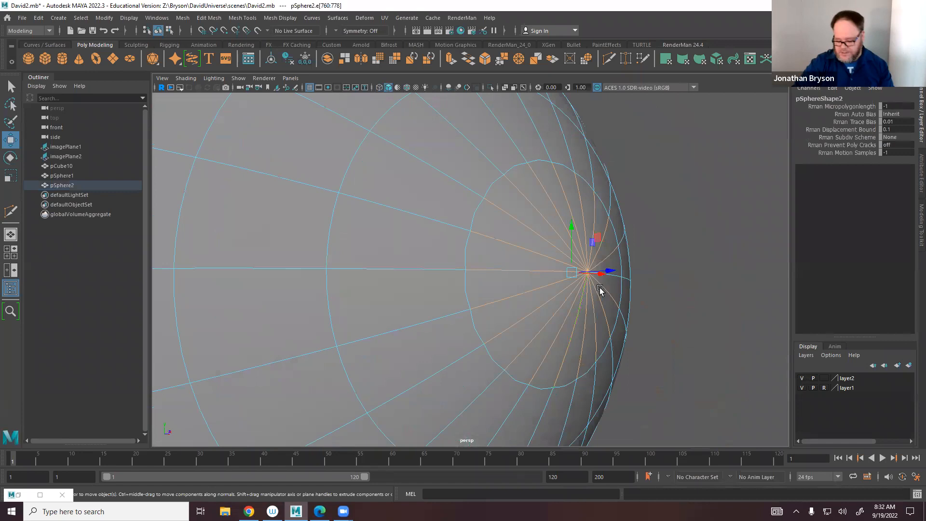
pyautogui.press('Delete')
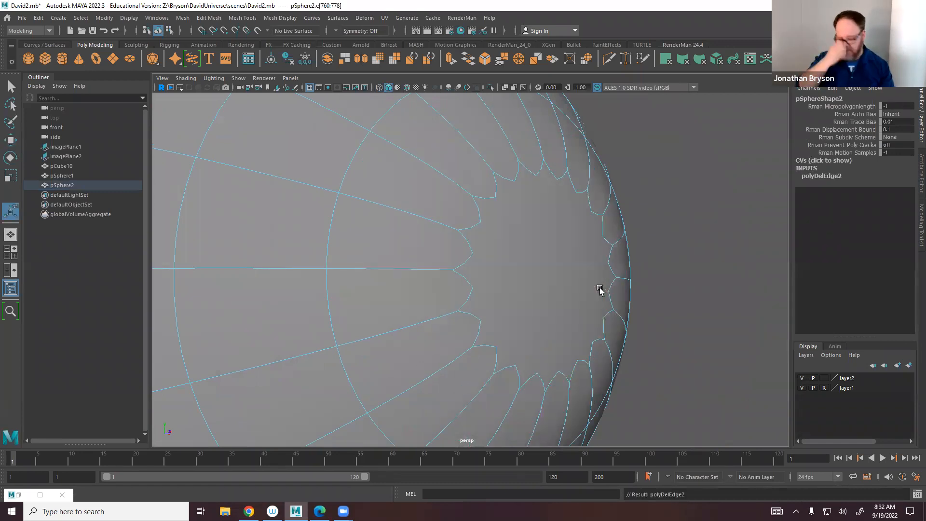
# Turn off the sphere's smooth display and Multi-Cut one horizontal and one vertical edge through the centre of the cap.
pyautogui.press('1')
pyautogui.keyDown('alt'); pyautogui.moveTo(532, 272); pyautogui.dragTo(415, 317); pyautogui.keyUp('alt')
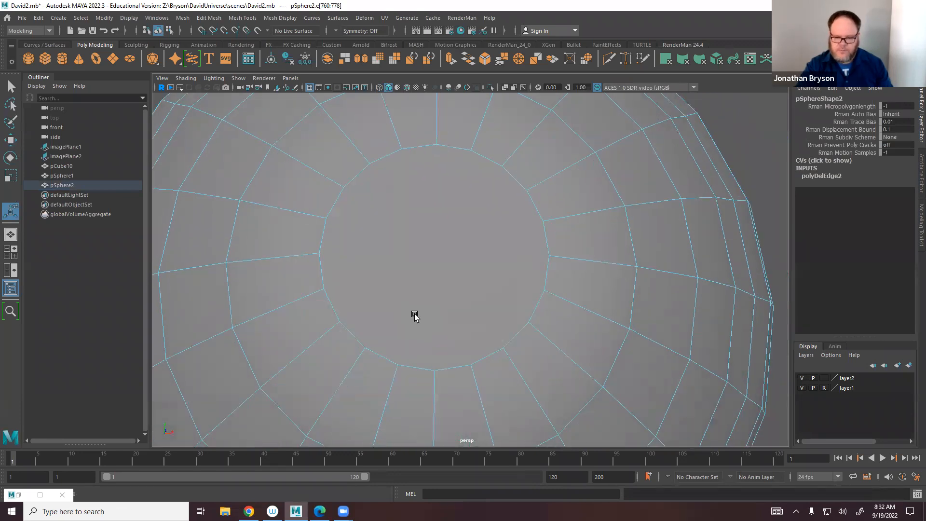
pyautogui.keyDown('shift'); pyautogui.moveTo(326, 236); pyautogui.dragTo(268, 236, button='right'); pyautogui.keyUp('shift')
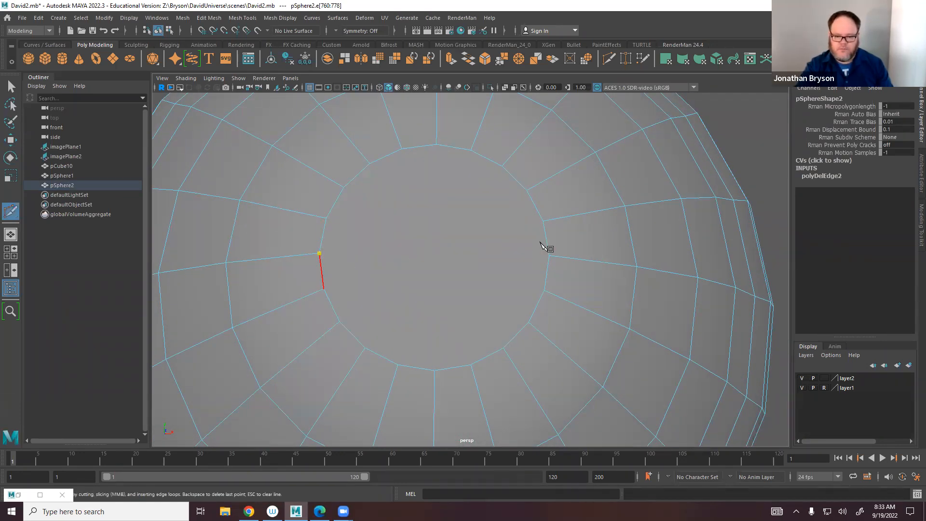
pyautogui.keyDown('alt'); pyautogui.moveTo(545, 237); pyautogui.dragTo(538, 263); pyautogui.keyUp('alt')
pyautogui.press('Return')
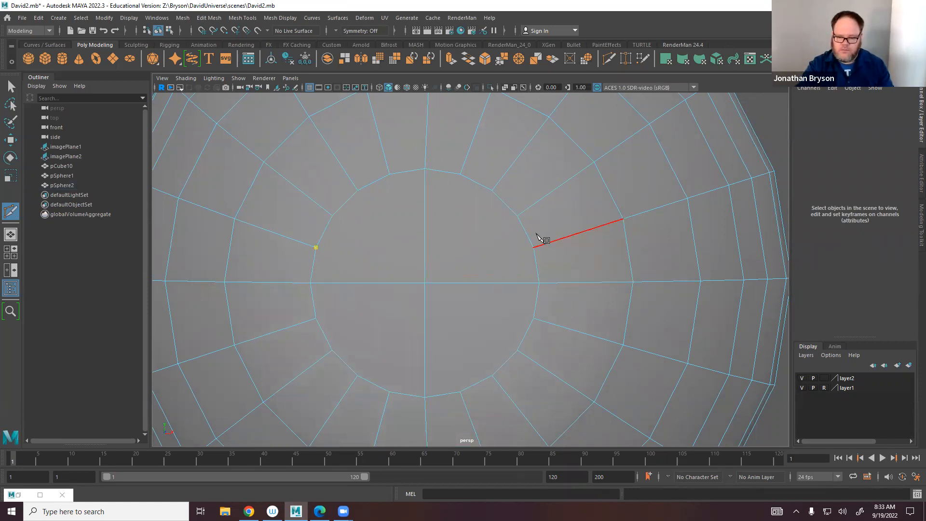
# Cut two horizontal edges across the cap, one above and one below its centre line.
pyautogui.press('Return')
pyautogui.click(532, 319)
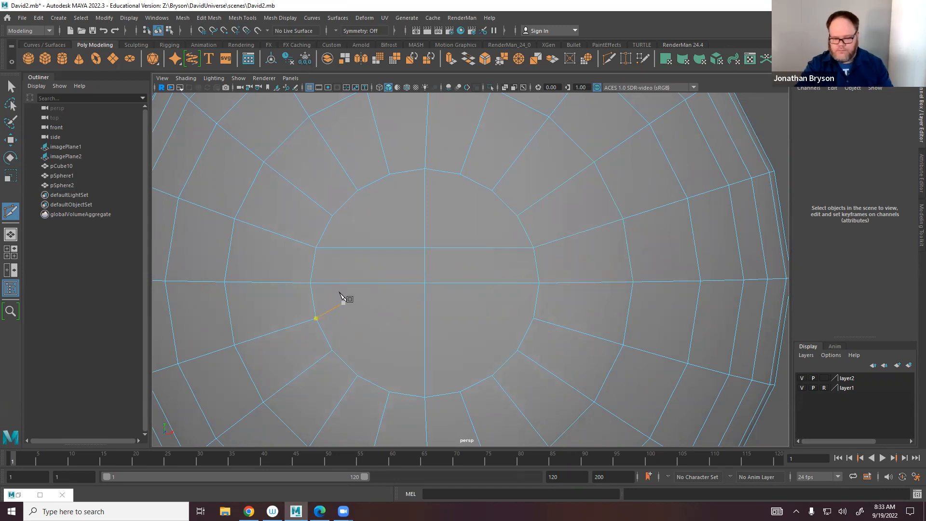
pyautogui.click(533, 318)
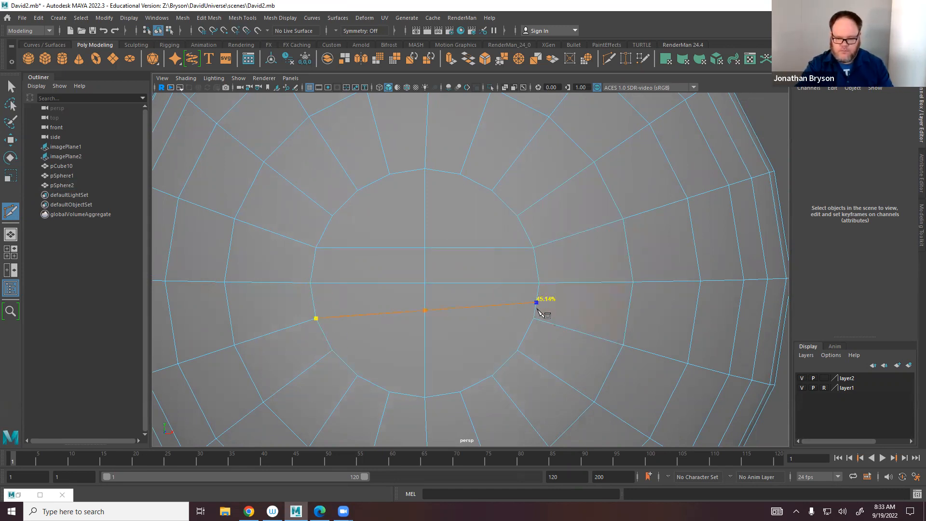
pyautogui.press('Return')
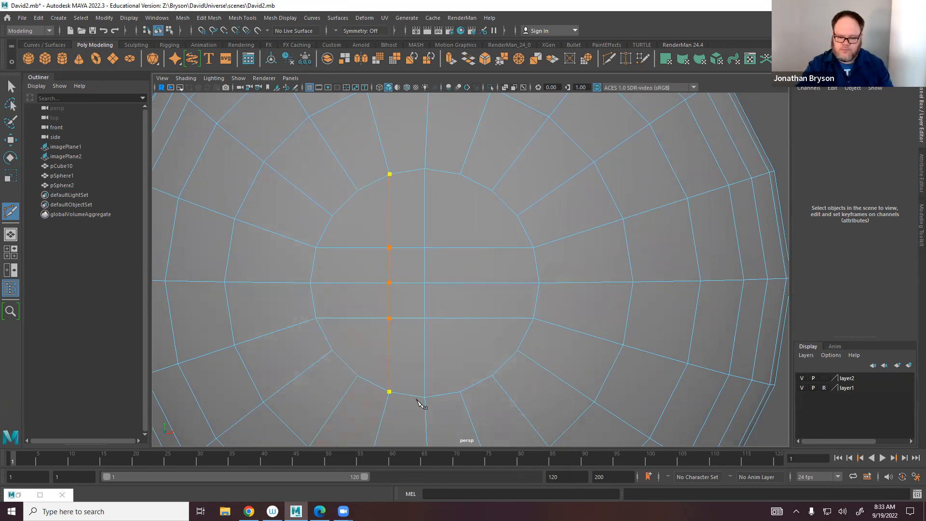
# Cut four vertical edges across the cap, two on each side of the centre line, and leave the Multi-Cut tool.
pyautogui.press('Return')
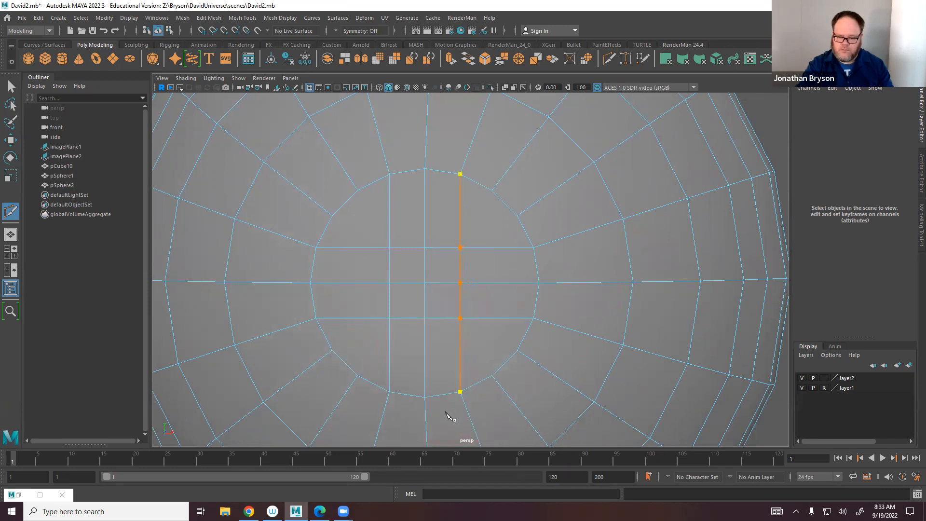
pyautogui.press('Return')
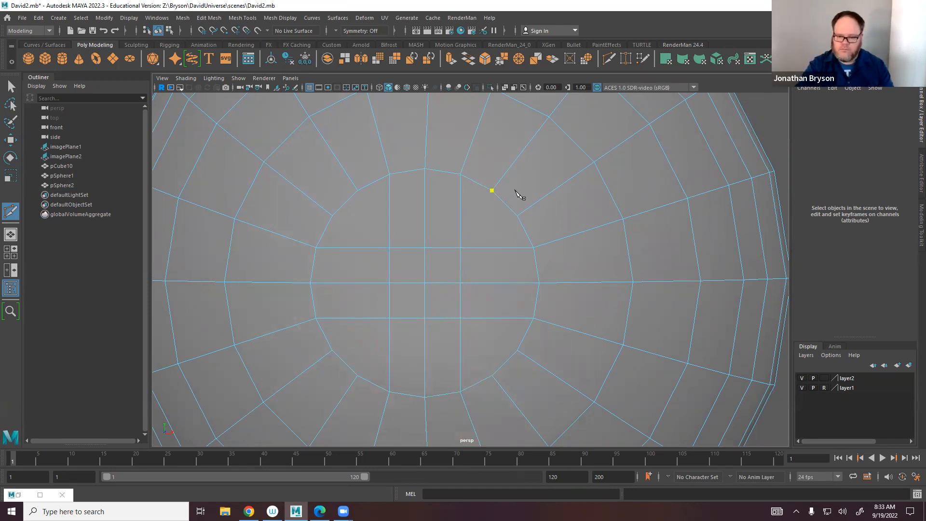
pyautogui.press('Return')
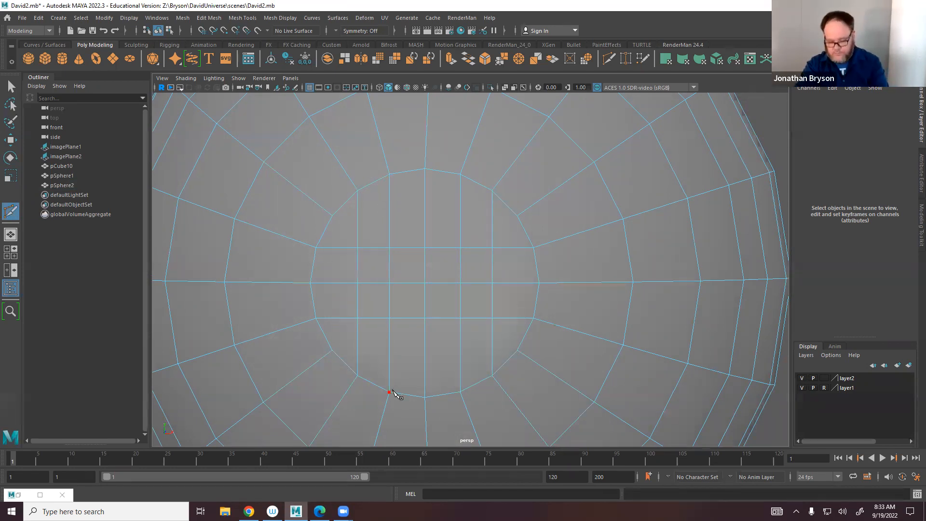
pyautogui.keyDown('alt'); pyautogui.moveTo(374, 386); pyautogui.dragTo(481, 355); pyautogui.keyUp('alt')
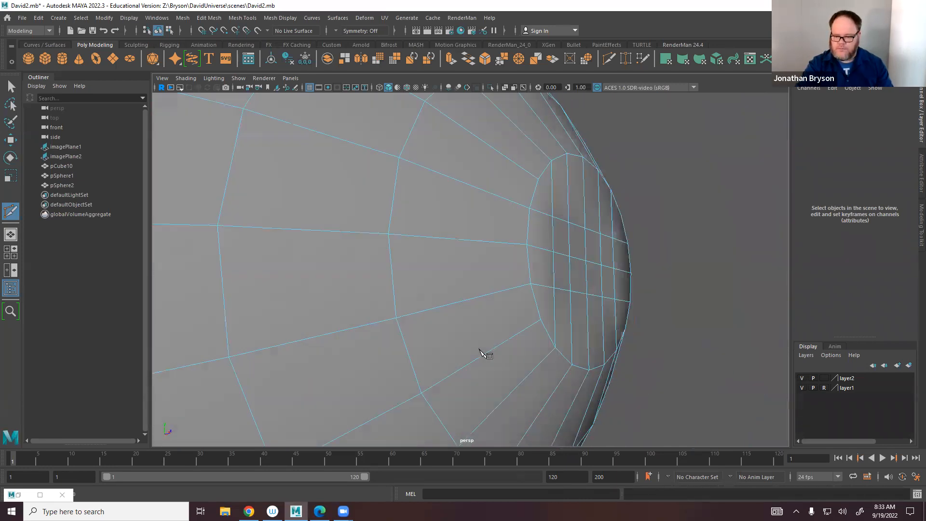
pyautogui.press('q')
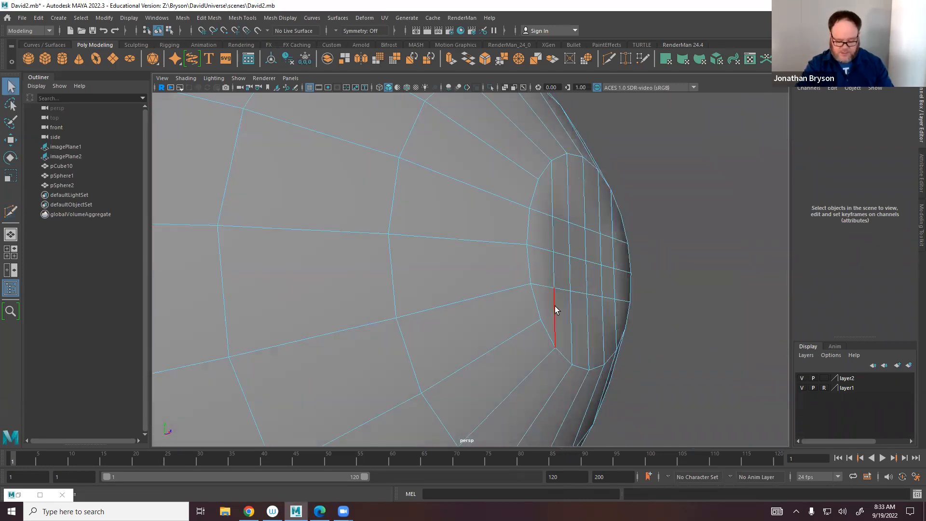
# Move the cap's centre vertex along the sphere's front axis, using a soft selection sized to the cap, to shape the cornea.
pyautogui.keyDown('alt'); pyautogui.moveTo(581, 269); pyautogui.dragTo(553, 256); pyautogui.keyUp('alt')
pyautogui.moveTo(551, 245); pyautogui.dragTo(505, 245, button='right')
pyautogui.click(549, 255)
pyautogui.press('f')
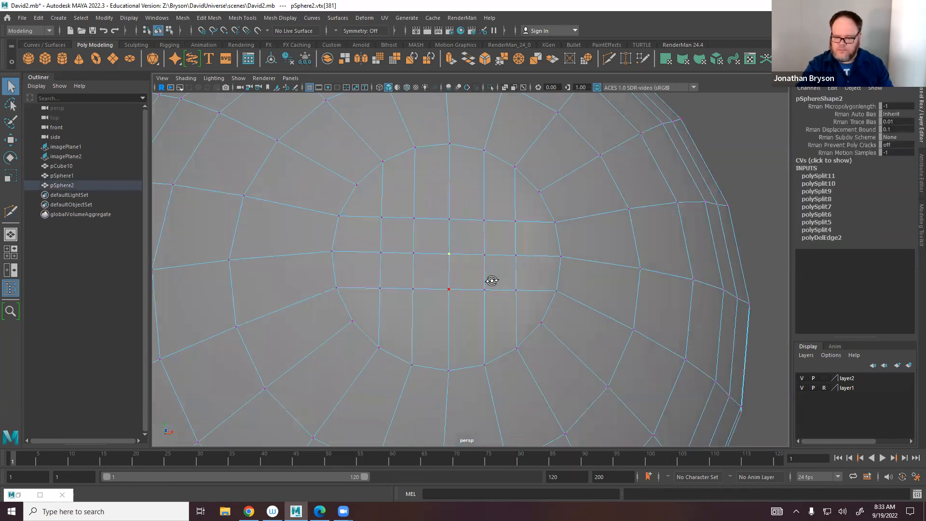
pyautogui.press('b')
pyautogui.moveTo(473, 288); pyautogui.dragTo(603, 316)
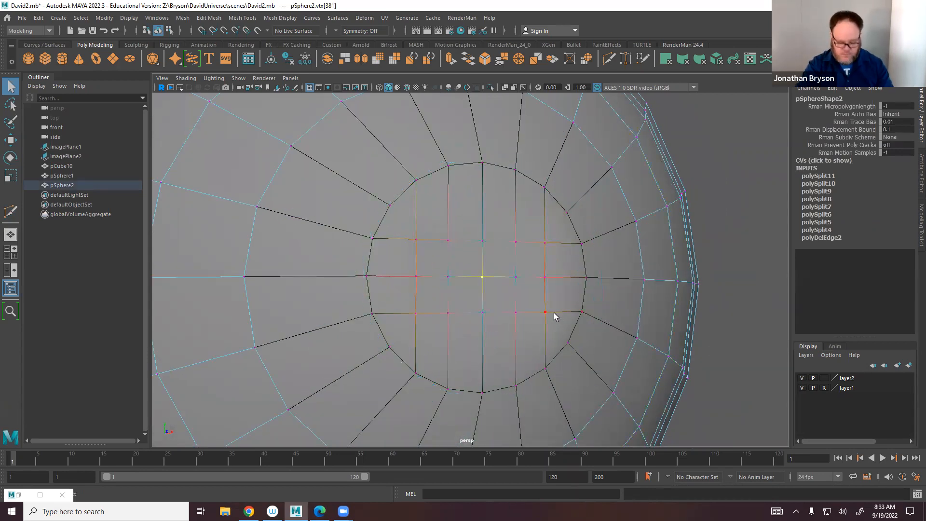
pyautogui.press('w')
pyautogui.keyDown('alt'); pyautogui.moveTo(477, 314); pyautogui.dragTo(574, 302); pyautogui.keyUp('alt')
pyautogui.moveTo(659, 268); pyautogui.dragTo(566, 230)
# Display the outer sphere smoothed and return it to object mode, selecting the whole sphere.
pyautogui.press('3')
pyautogui.rightClick(566, 230)
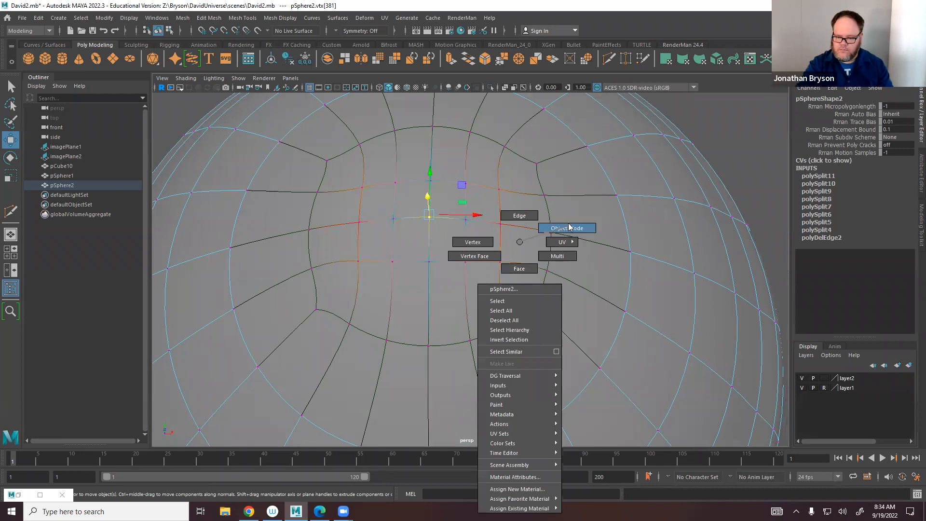
pyautogui.click(591, 237)
pyautogui.click(698, 182)
pyautogui.scroll(-5, 697, 184)
pyautogui.keyDown('alt'); pyautogui.moveTo(595, 264); pyautogui.dragTo(490, 291); pyautogui.keyUp('alt')
pyautogui.click(501, 245)
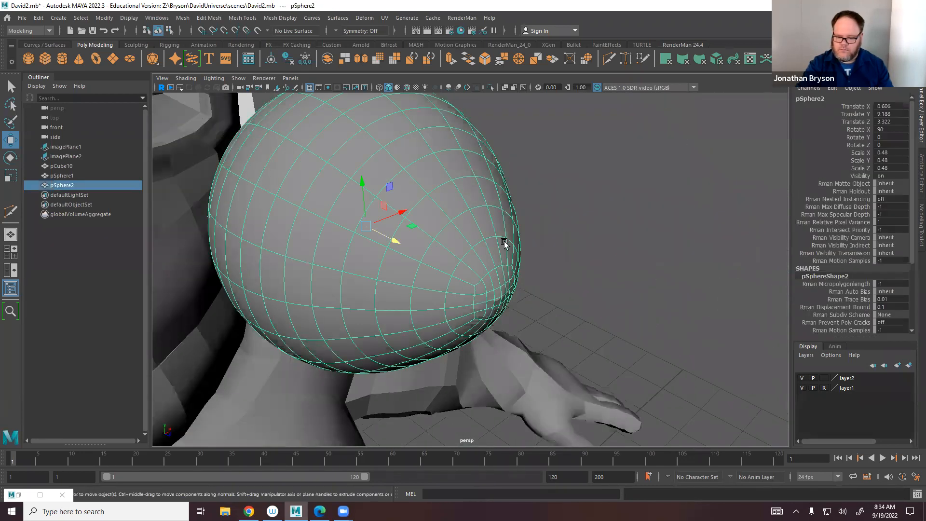
# Even out the cornea bulge with the sculpting Smooth Tool and show the sphere unsmoothed.
pyautogui.click(251, 18)
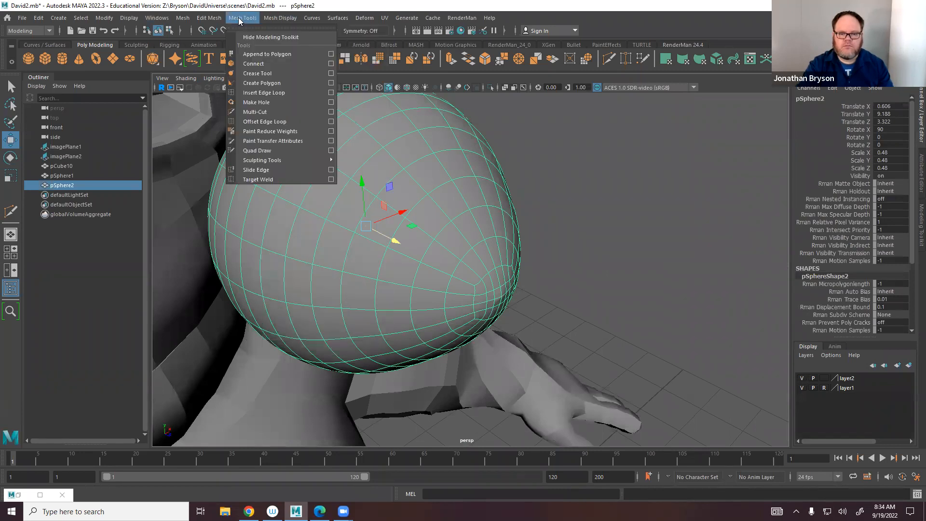
pyautogui.moveTo(282, 161)
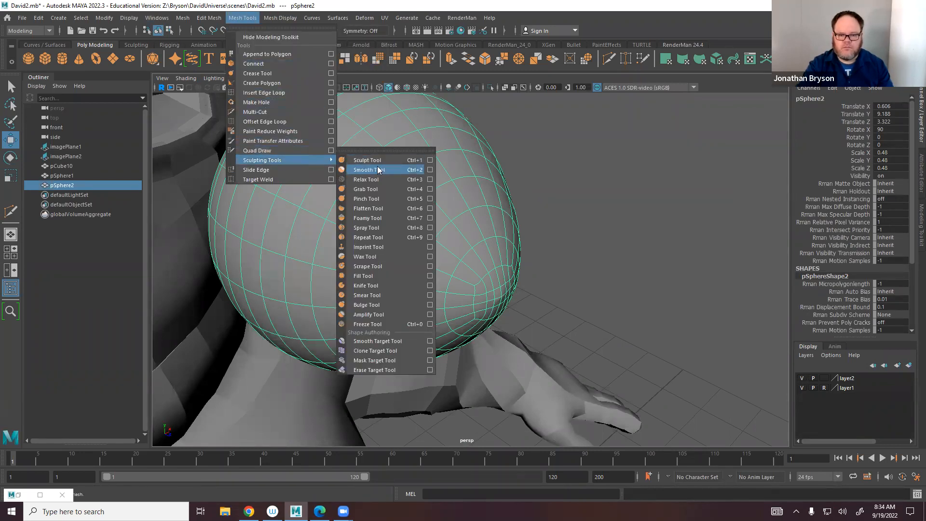
pyautogui.click(374, 170)
pyautogui.moveTo(480, 283)
pyautogui.keyDown('alt'); pyautogui.mouseDown()
pyautogui.moveTo(475, 261)
pyautogui.moveTo(387, 257)
pyautogui.mouseUp(); pyautogui.keyUp('alt')
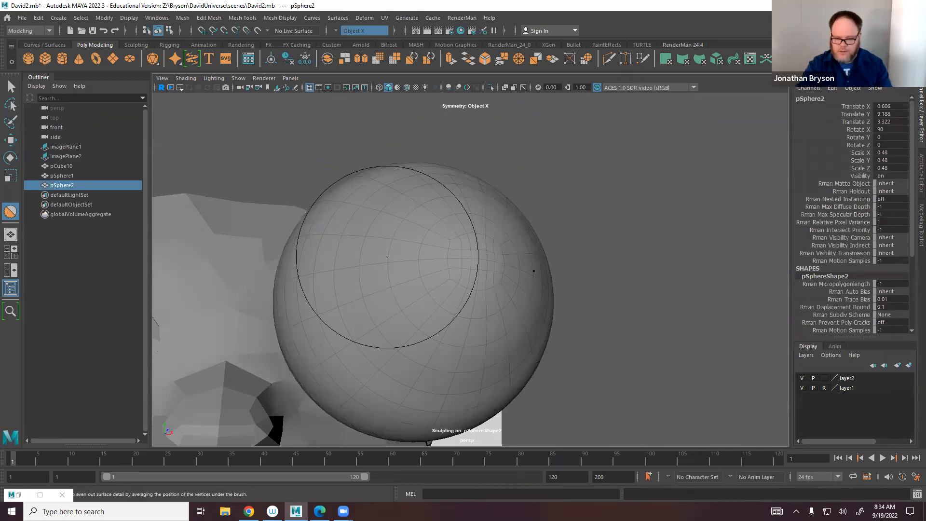
pyautogui.moveTo(483, 257); pyautogui.dragTo(475, 247)
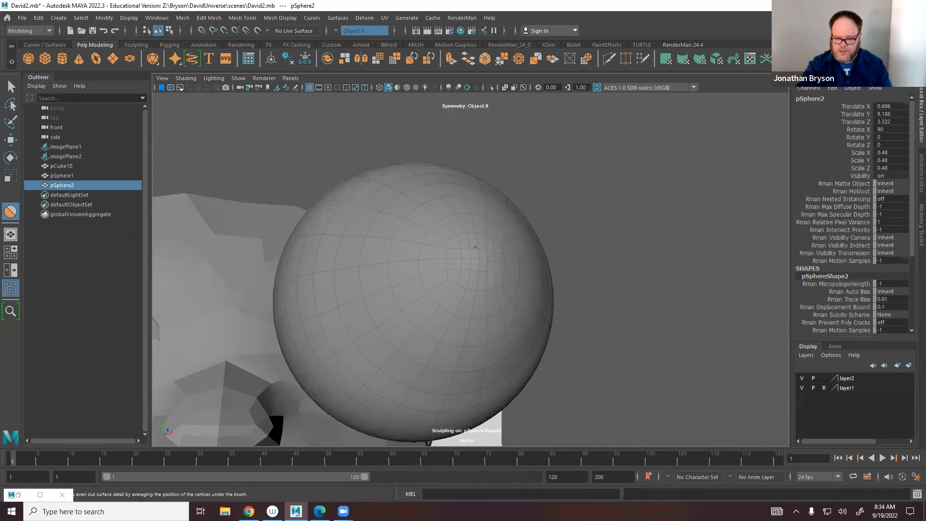
pyautogui.press('1')
pyautogui.moveTo(471, 237)
pyautogui.mouseDown()
pyautogui.moveTo(484, 275)
pyautogui.moveTo(450, 301)
pyautogui.moveTo(526, 294)
pyautogui.moveTo(454, 350)
pyautogui.mouseUp()
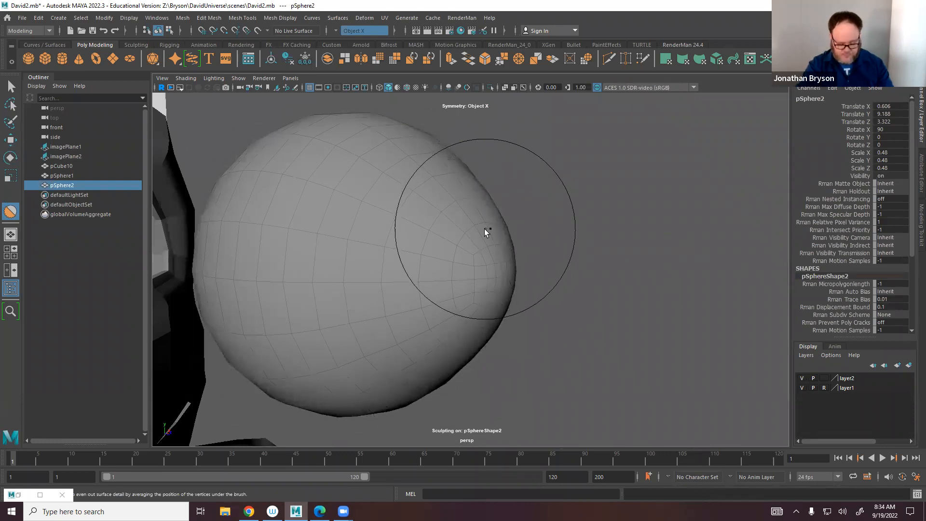
# Leave the sculpting tool, return the outer sphere to object mode, and select both eye spheres.
pyautogui.press('q')
pyautogui.moveTo(475, 228); pyautogui.dragTo(512, 216, button='right')
pyautogui.click(565, 227)
pyautogui.keyDown('alt'); pyautogui.moveTo(565, 227); pyautogui.dragTo(362, 253); pyautogui.keyUp('alt')
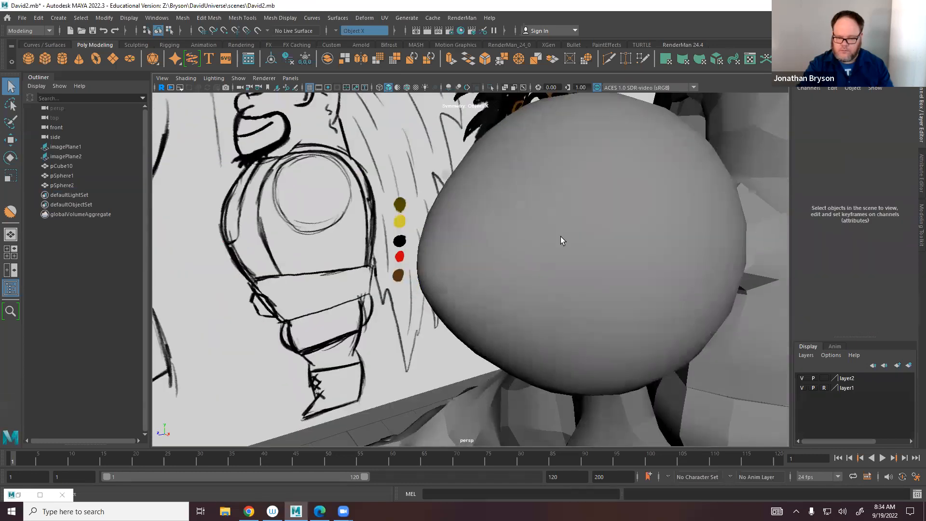
pyautogui.keyDown('alt'); pyautogui.moveTo(560, 237); pyautogui.dragTo(343, 266, button='middle'); pyautogui.keyUp('alt')
pyautogui.keyDown('alt'); pyautogui.moveTo(344, 267); pyautogui.dragTo(298, 270, button='right'); pyautogui.keyUp('alt')
pyautogui.keyDown('alt'); pyautogui.moveTo(434, 260); pyautogui.dragTo(429, 259); pyautogui.keyUp('alt')
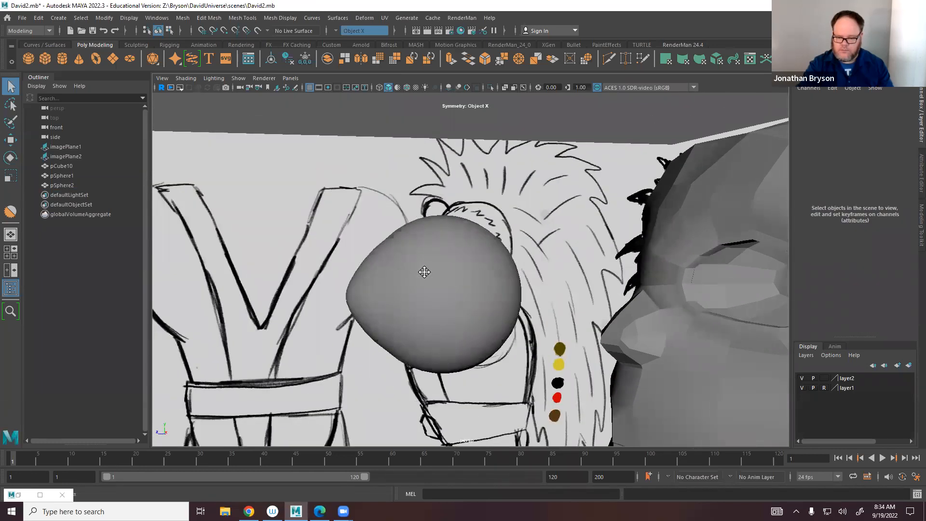
pyautogui.keyDown('alt'); pyautogui.moveTo(424, 272); pyautogui.dragTo(348, 239, button='middle'); pyautogui.keyUp('alt')
pyautogui.moveTo(356, 233); pyautogui.dragTo(413, 279)
pyautogui.keyDown('alt'); pyautogui.moveTo(333, 267); pyautogui.dragTo(355, 270); pyautogui.keyUp('alt')
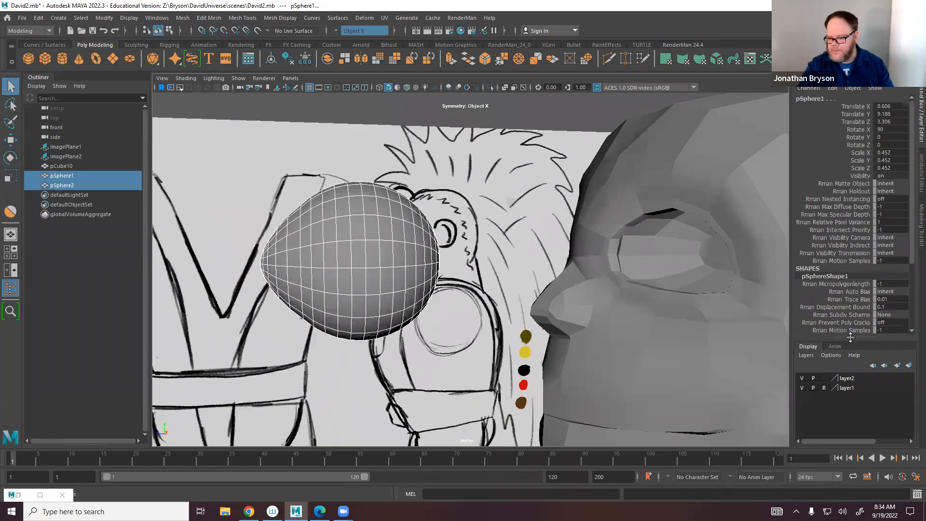
# Hide layer2 and add the inner eyeball pSphere1 to that layer.
pyautogui.click(802, 377)
pyautogui.click(346, 229)
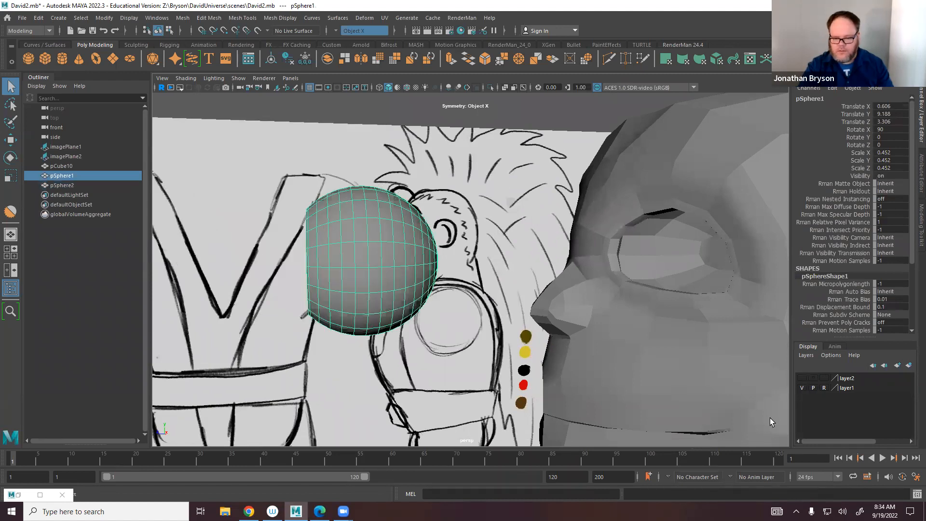
pyautogui.rightClick(845, 379)
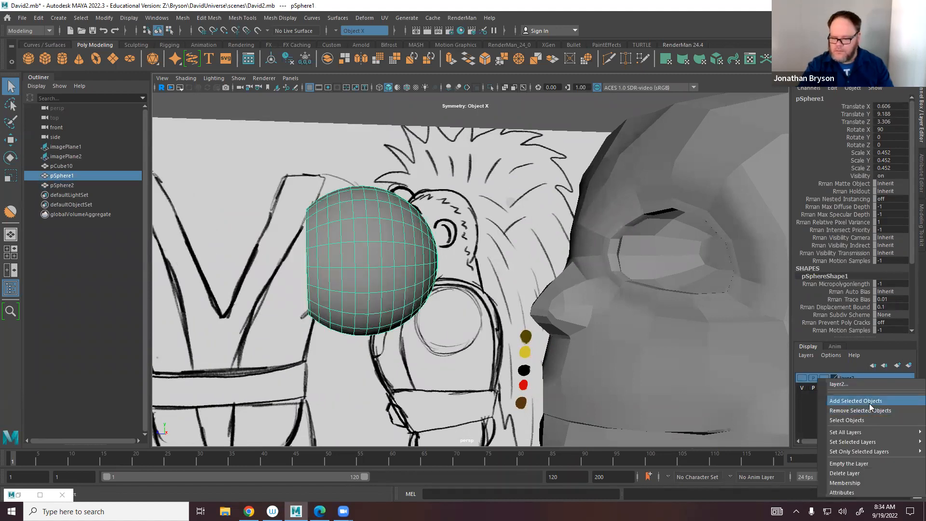
pyautogui.click(867, 413)
# Return to object mode and create a new polygon sphere.
pyautogui.keyDown('alt'); pyautogui.moveTo(281, 307); pyautogui.dragTo(454, 294); pyautogui.keyUp('alt')
pyautogui.keyDown('alt'); pyautogui.moveTo(337, 303); pyautogui.dragTo(694, 327); pyautogui.keyUp('alt')
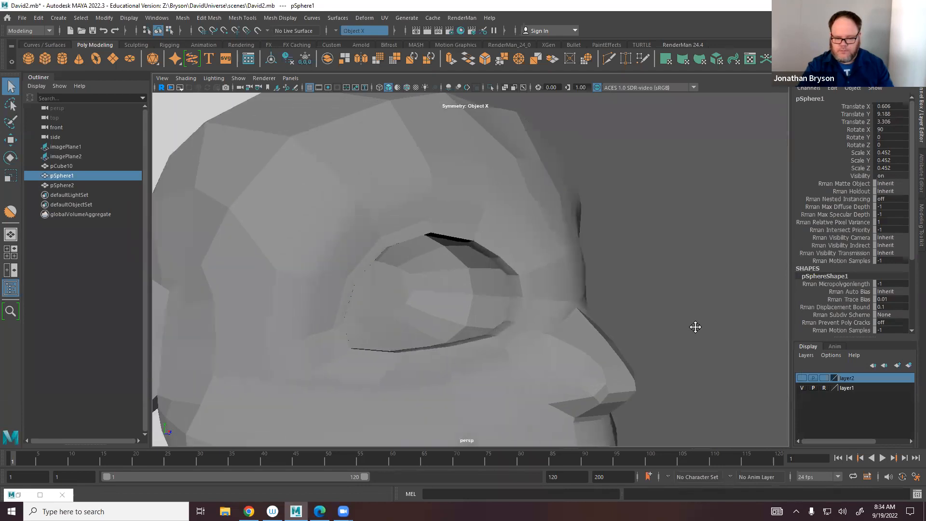
pyautogui.rightClick(453, 229)
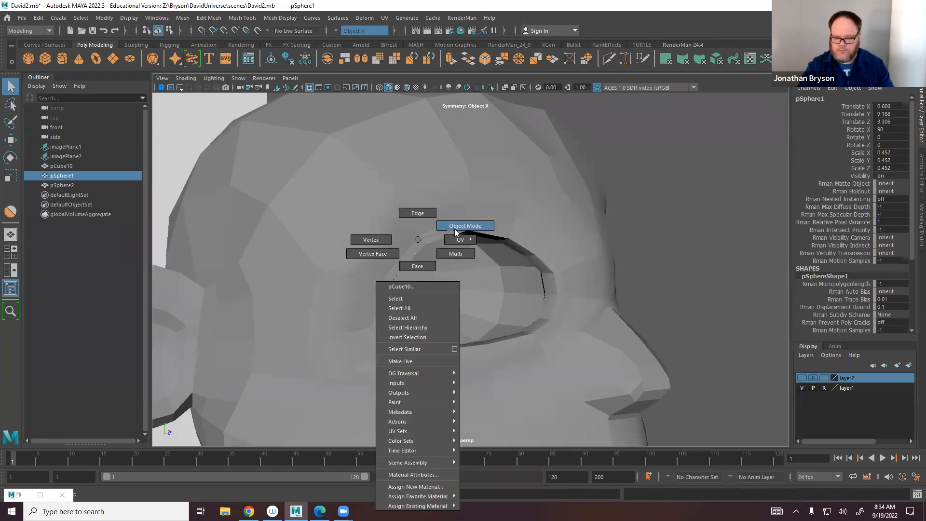
pyautogui.click(453, 226)
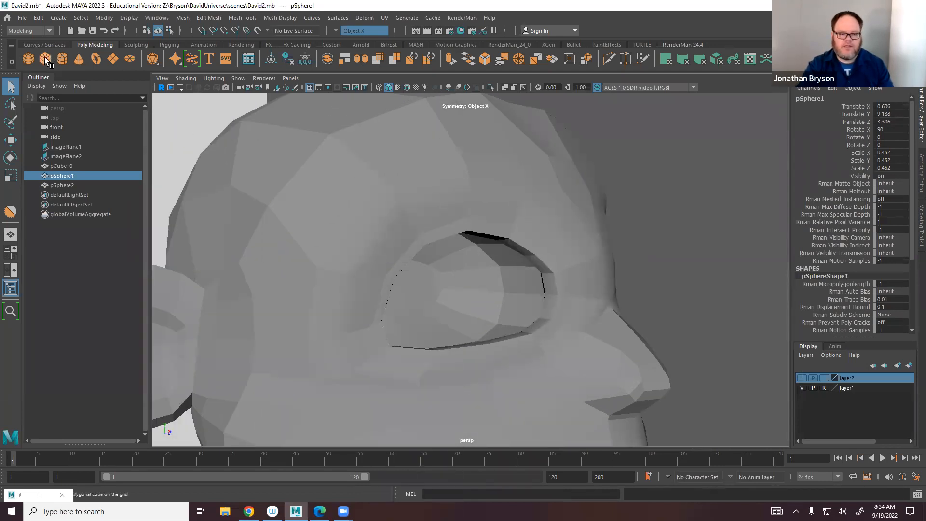
pyautogui.click(24, 59)
pyautogui.keyDown('alt'); pyautogui.moveTo(492, 307); pyautogui.dragTo(422, 261, button='right'); pyautogui.keyUp('alt')
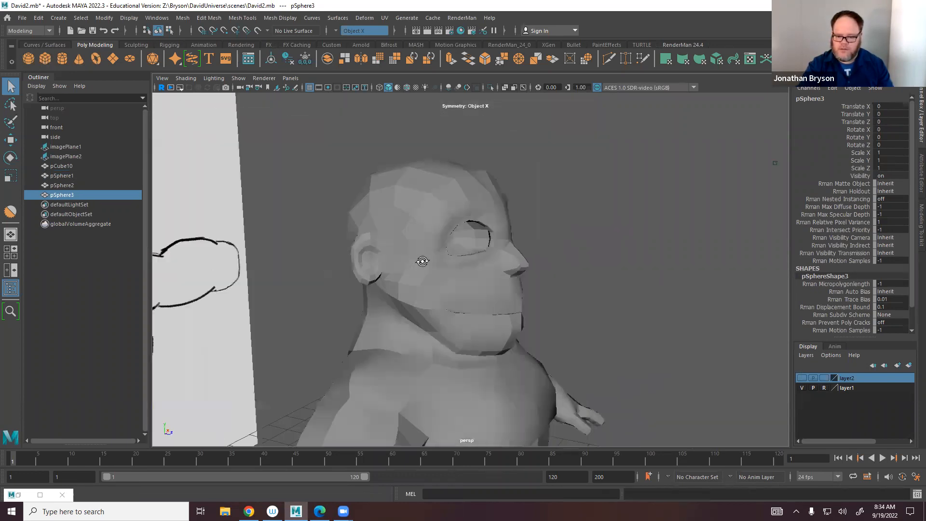
# Move the new sphere up in front of the chest, to about Translate Y 5.82 and Z 2.86.
pyautogui.keyDown('alt'); pyautogui.moveTo(422, 261); pyautogui.dragTo(506, 306); pyautogui.keyUp('alt')
pyautogui.press('w')
pyautogui.keyDown('alt'); pyautogui.moveTo(507, 305); pyautogui.dragTo(466, 57, button='middle'); pyautogui.keyUp('alt')
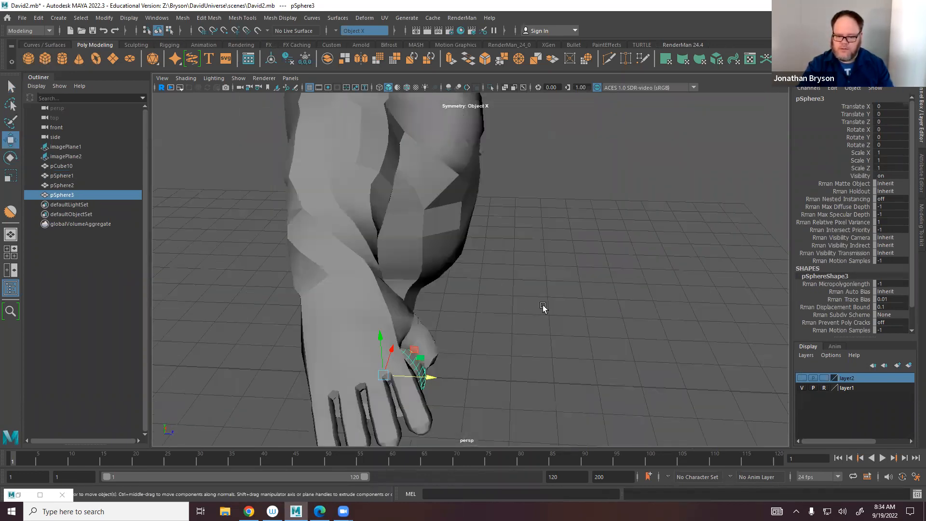
pyautogui.keyDown('alt'); pyautogui.moveTo(542, 305); pyautogui.dragTo(536, 277); pyautogui.keyUp('alt')
pyautogui.moveTo(434, 371); pyautogui.dragTo(548, 117)
pyautogui.keyDown('alt'); pyautogui.moveTo(586, 219); pyautogui.dragTo(602, 324, button='middle'); pyautogui.keyUp('alt')
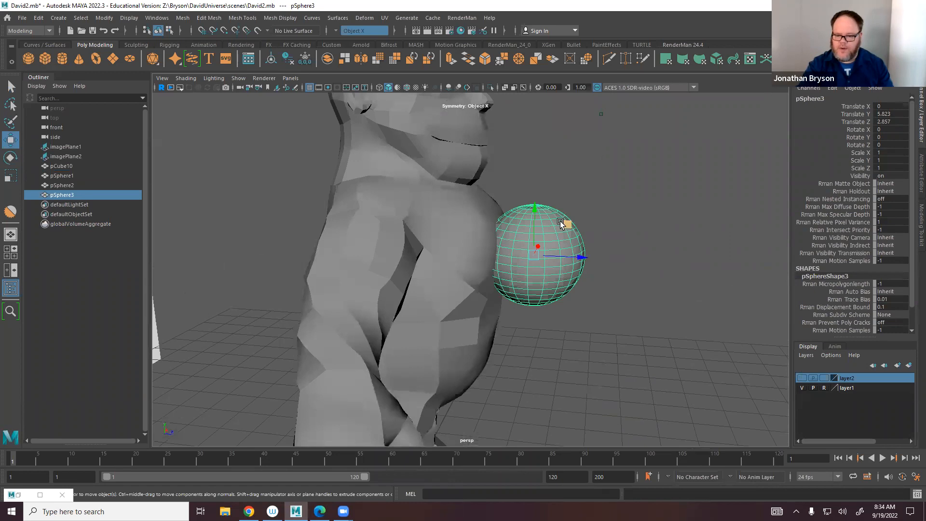
# Rotate the new sphere so its pole faces forward, with Rotate X set to 90.
pyautogui.press('e')
pyautogui.moveTo(557, 219); pyautogui.dragTo(585, 279)
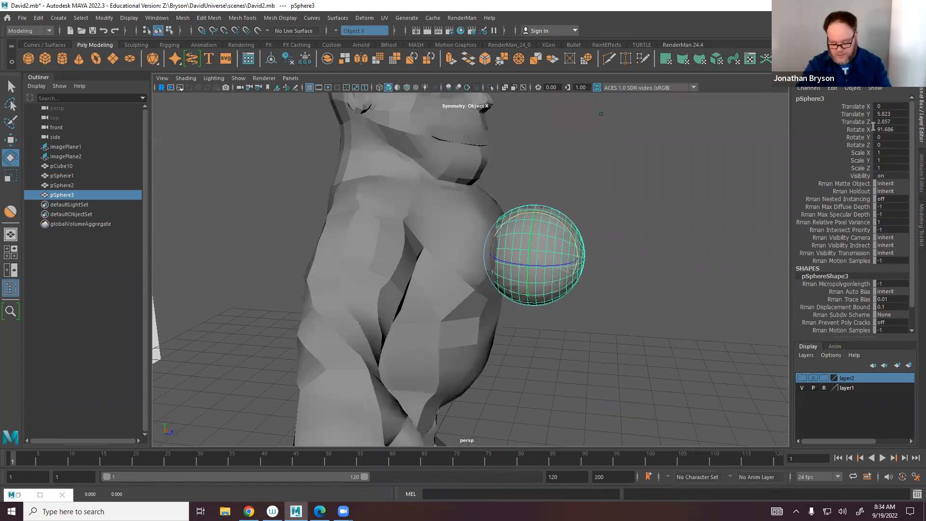
pyautogui.press('Return')
pyautogui.press('w')
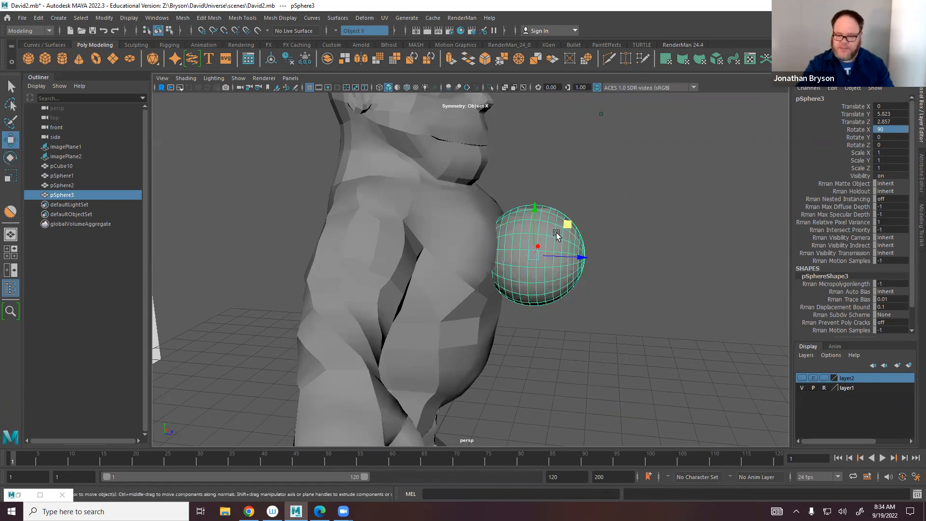
# Raise the sphere in front of the face to about Y 9.31, Z 3.74, and scale it uniformly to about 0.378.
pyautogui.moveTo(570, 222); pyautogui.dragTo(551, 104)
pyautogui.keyDown('alt'); pyautogui.moveTo(564, 198); pyautogui.dragTo(567, 301, button='middle'); pyautogui.keyUp('alt')
pyautogui.moveTo(560, 195); pyautogui.dragTo(597, 215)
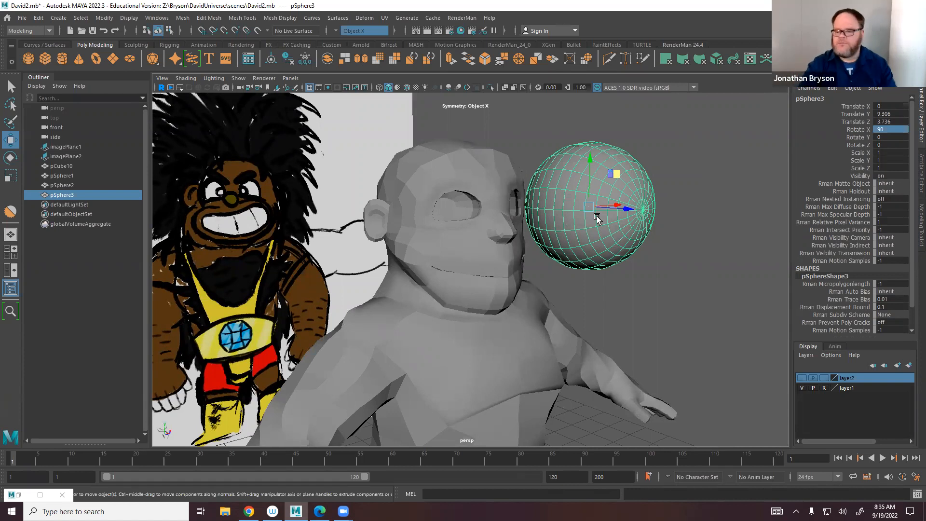
pyautogui.keyDown('alt'); pyautogui.moveTo(554, 243); pyautogui.dragTo(628, 269); pyautogui.keyUp('alt')
pyautogui.press('r')
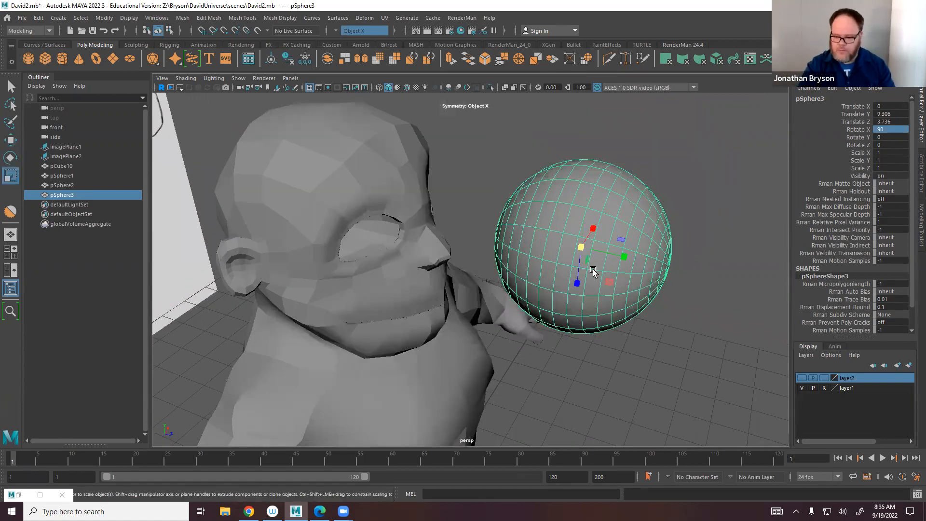
pyautogui.moveTo(581, 247); pyautogui.dragTo(493, 240)
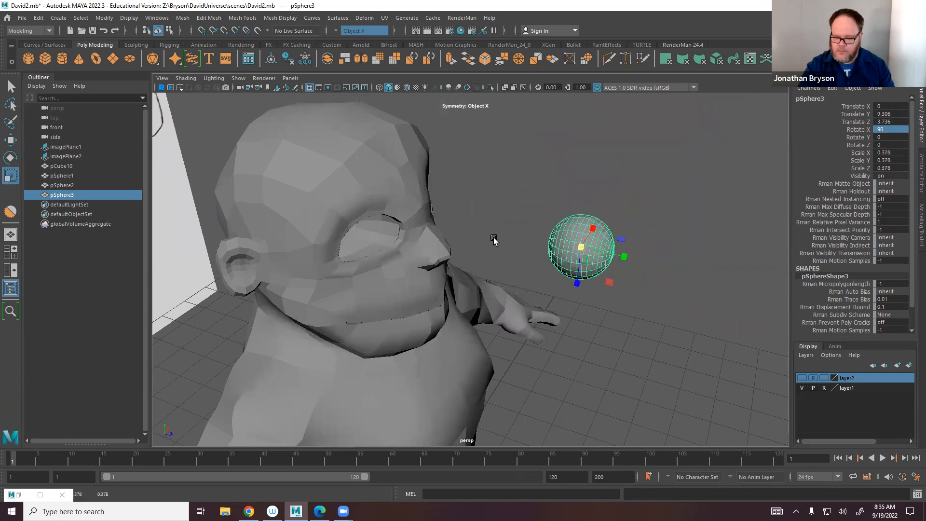
# Duplicate the sphere in front of the face and move the copy back into the character's eye socket.
pyautogui.press('w')
pyautogui.moveTo(628, 259); pyautogui.dragTo(470, 225)
pyautogui.keyDown('alt'); pyautogui.moveTo(473, 241); pyautogui.dragTo(313, 284); pyautogui.keyUp('alt')
pyautogui.keyDown('alt'); pyautogui.moveTo(314, 285); pyautogui.dragTo(483, 323, button='right'); pyautogui.keyUp('alt')
pyautogui.keyDown('alt'); pyautogui.moveTo(483, 323); pyautogui.dragTo(464, 247); pyautogui.keyUp('alt')
pyautogui.moveTo(406, 250); pyautogui.dragTo(536, 252)
# Fit the copied sphere to the socket, rotating it to about 21.4 in Y and scaling it to about 0.531, 0.239, 0.378.
pyautogui.press('r')
pyautogui.press('w')
pyautogui.keyDown('alt'); pyautogui.moveTo(530, 313); pyautogui.dragTo(493, 247); pyautogui.keyUp('alt')
pyautogui.press('e')
pyautogui.press('w')
pyautogui.press('e')
pyautogui.press('r')
pyautogui.moveTo(532, 205); pyautogui.dragTo(547, 205)
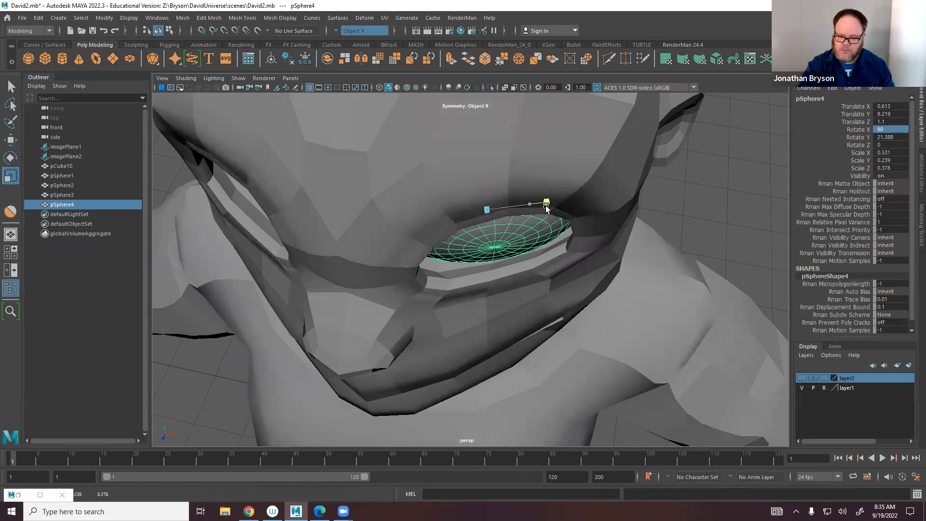
# Refine the socket eyeball to about Rotate Y 27.1 and Scale Y 0.211, positioned at about 0.644, 9.178, 1.169.
pyautogui.moveTo(492, 245); pyautogui.dragTo(511, 322)
pyautogui.press('w')
pyautogui.press('e')
pyautogui.press('w')
pyautogui.press('r')
pyautogui.press('w')
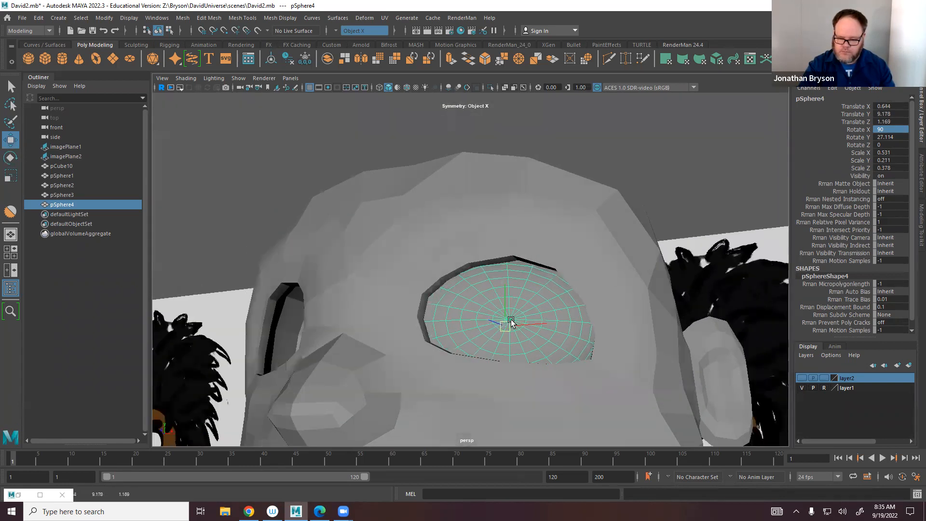
# Select the sphere floating in front of the face and shrink it uniformly to about 0.061 as a pupil.
pyautogui.keyDown('alt'); pyautogui.moveTo(522, 314); pyautogui.dragTo(299, 221, button='right'); pyautogui.keyUp('alt')
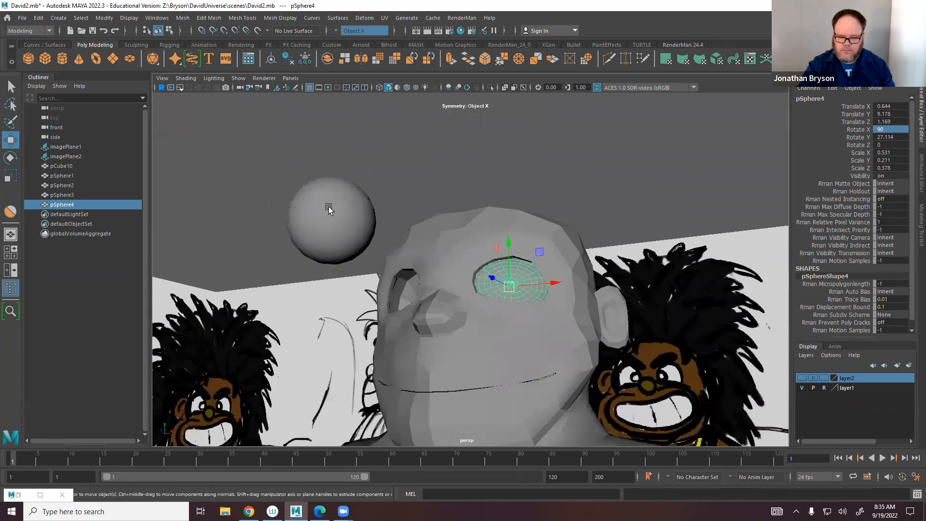
pyautogui.click(334, 208)
pyautogui.press('r')
pyautogui.moveTo(328, 220); pyautogui.dragTo(273, 215)
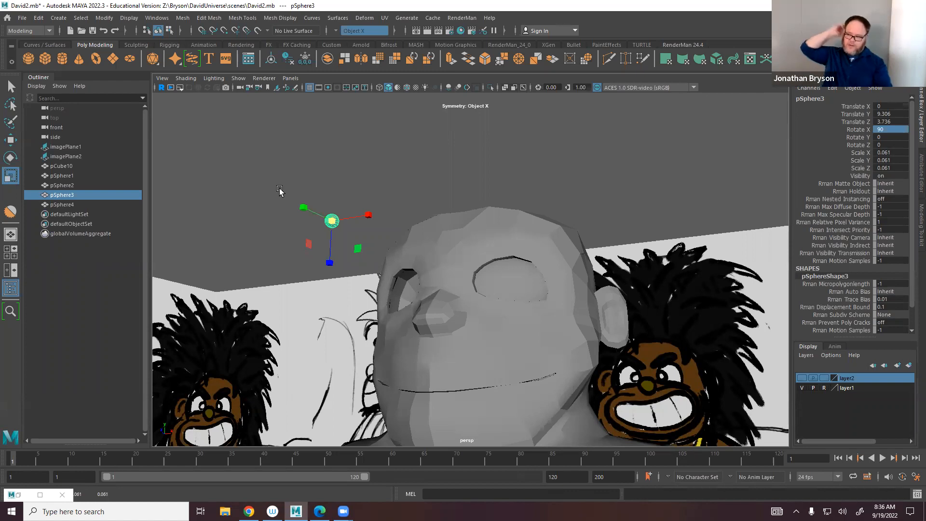
# Place the tiny pupil sphere on the flattened eyeball at about X 0.699, Y 9.227, Z 1.385.
pyautogui.press('w')
pyautogui.moveTo(446, 231)
pyautogui.keyDown('alt'); pyautogui.mouseDown()
pyautogui.moveTo(385, 236)
pyautogui.moveTo(310, 267)
pyautogui.moveTo(499, 282)
pyautogui.mouseUp(); pyautogui.keyUp('alt')
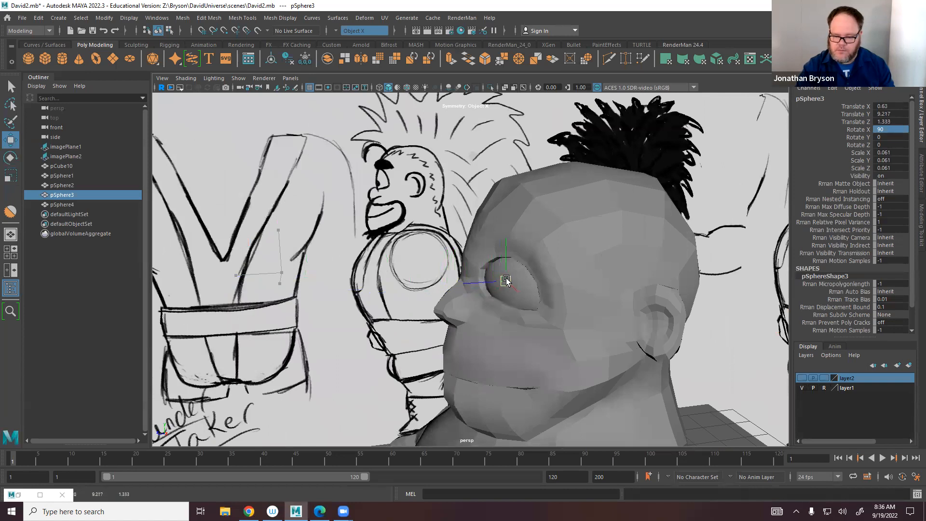
pyautogui.keyDown('alt'); pyautogui.moveTo(485, 289); pyautogui.dragTo(501, 272); pyautogui.keyUp('alt')
pyautogui.click(658, 266)
pyautogui.keyDown('alt'); pyautogui.moveTo(657, 267); pyautogui.dragTo(518, 278); pyautogui.keyUp('alt')
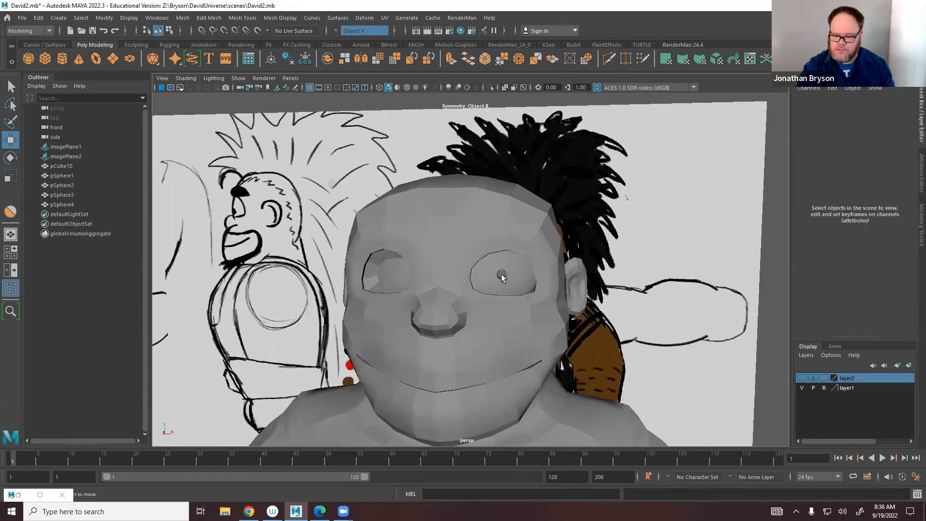
pyautogui.click(501, 275)
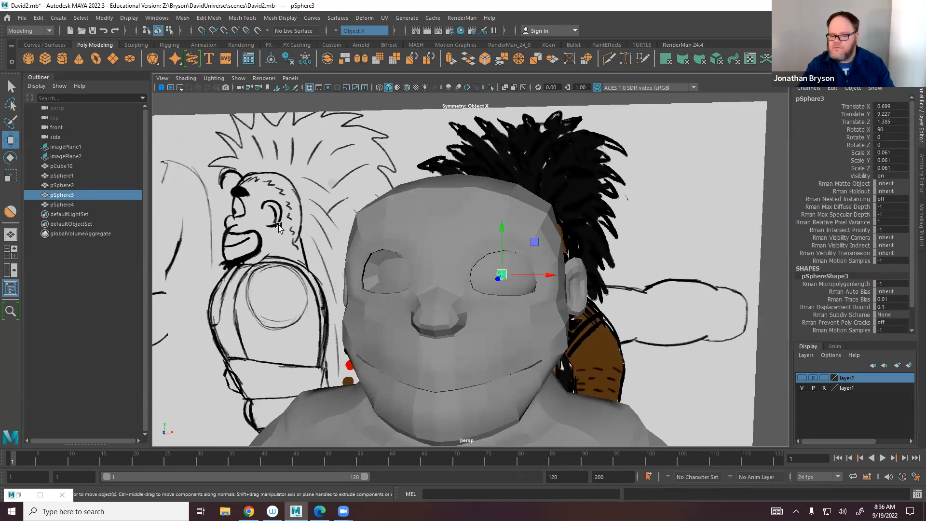
# Duplicate the pupil sphere, move the copy forward to about Z 3.59, and enlarge it uniformly to about 0.622.
pyautogui.keyDown('alt'); pyautogui.moveTo(505, 268); pyautogui.dragTo(617, 299, button='right'); pyautogui.keyUp('alt')
pyautogui.moveTo(553, 281); pyautogui.dragTo(367, 269)
pyautogui.hotkey('ctrl', 'd')
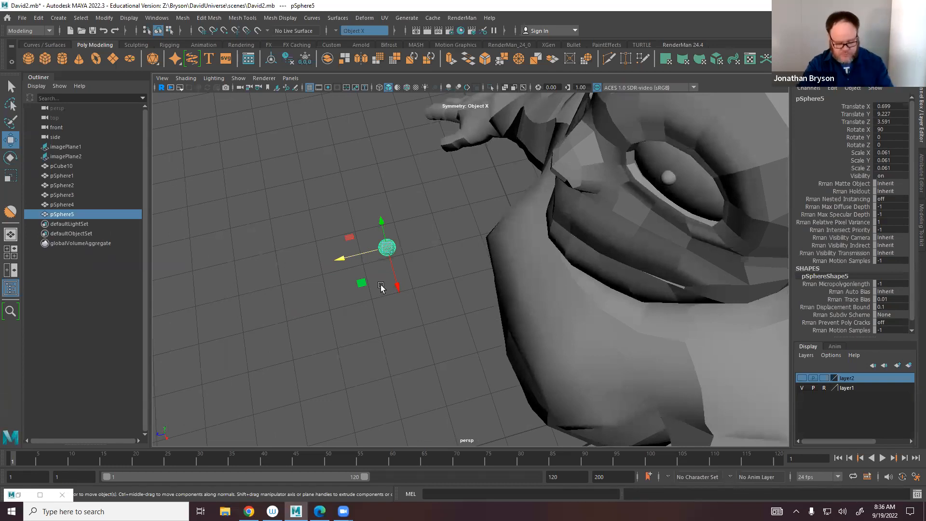
pyautogui.press('r')
pyautogui.moveTo(386, 247); pyautogui.dragTo(527, 259)
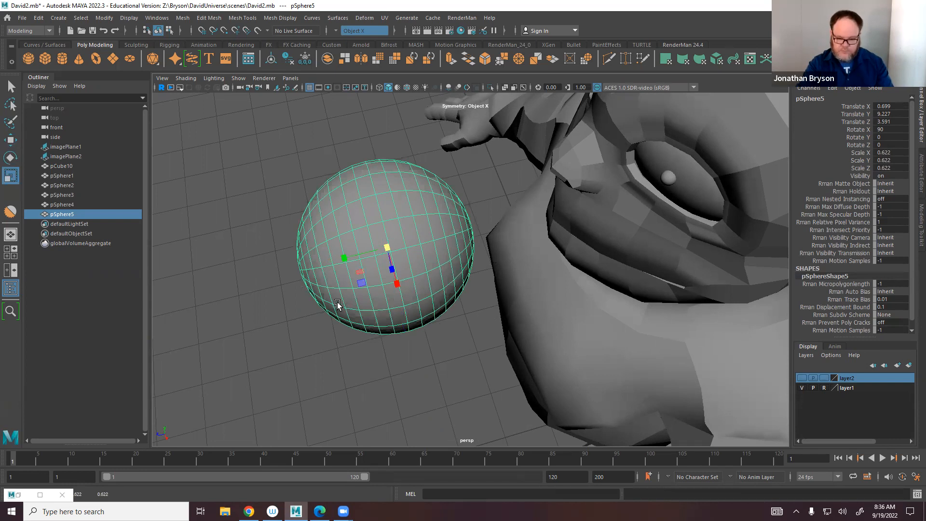
# Duplicate the large sphere, move the copy forward to about Z 4.25, and shrink it uniformly to about 0.149.
pyautogui.hotkey('ctrl', 'd')
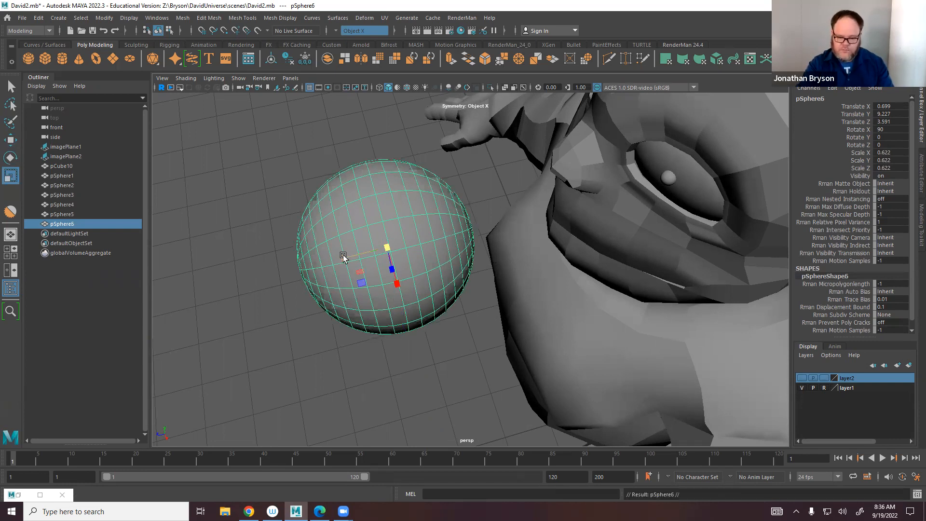
pyautogui.press('w')
pyautogui.moveTo(347, 259); pyautogui.dragTo(180, 265)
pyautogui.press('r')
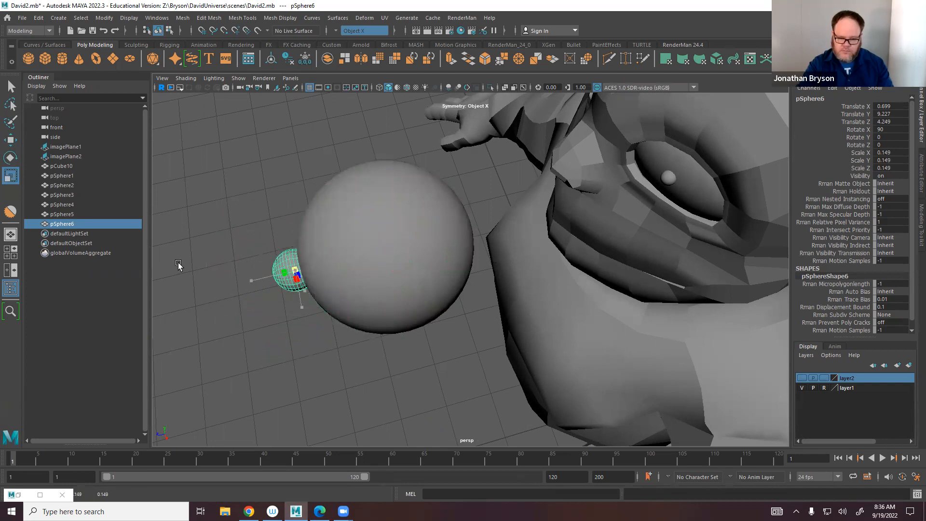
# Seat the small sphere on the large sphere's front at about Z 4.18 and flatten its Scale Y to about 0.058.
pyautogui.press('w')
pyautogui.moveTo(247, 283); pyautogui.dragTo(405, 320)
pyautogui.press('r')
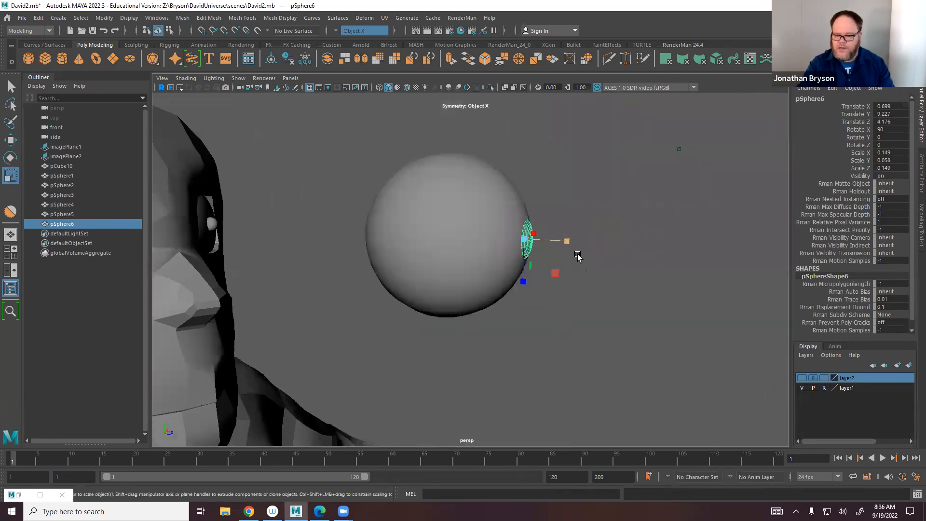
pyautogui.keyDown('alt'); pyautogui.moveTo(577, 254); pyautogui.dragTo(556, 256); pyautogui.keyUp('alt')
pyautogui.keyDown('alt'); pyautogui.moveTo(587, 216); pyautogui.dragTo(632, 220, button='right'); pyautogui.keyUp('alt')
pyautogui.click(589, 200)
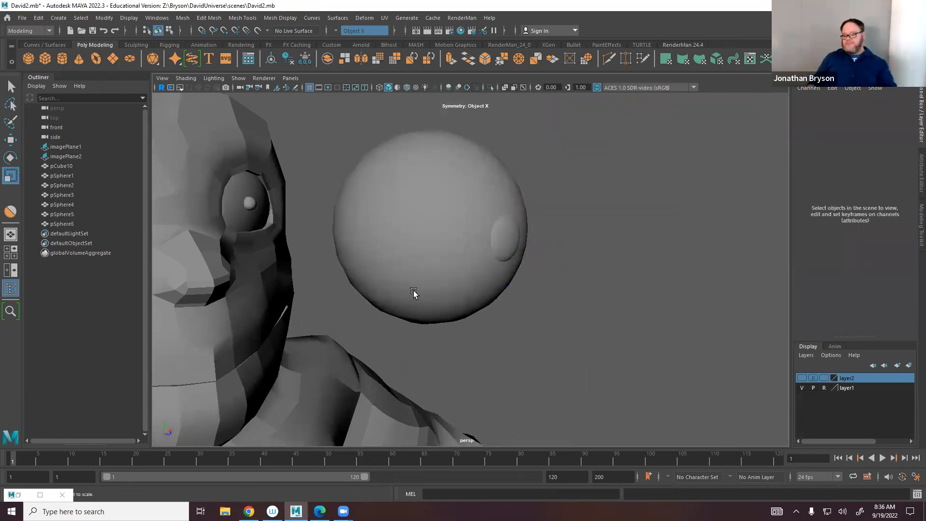
# Select the large sphere together with its flattened pupil and group them.
pyautogui.click(505, 222)
pyautogui.click(468, 176)
pyautogui.keyDown('shift'); pyautogui.click(502, 251); pyautogui.keyUp('shift')
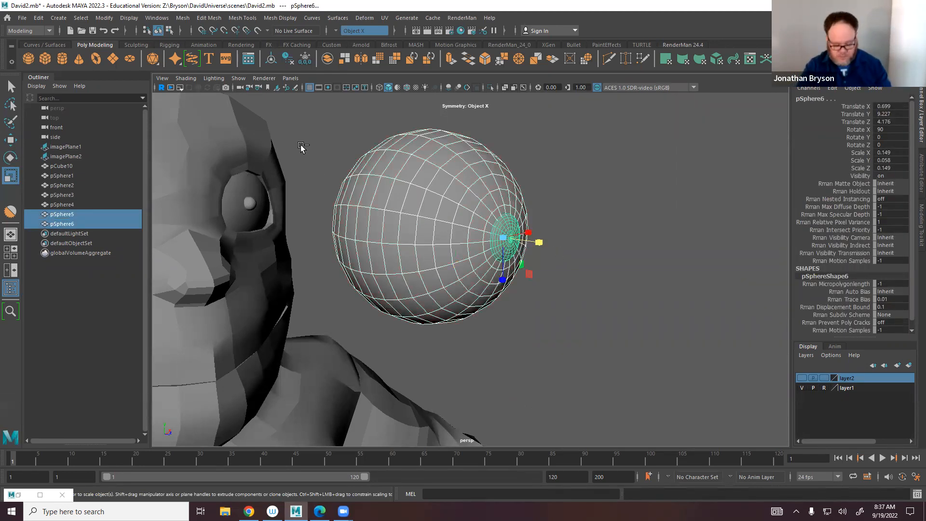
pyautogui.hotkey('ctrl', 'g')
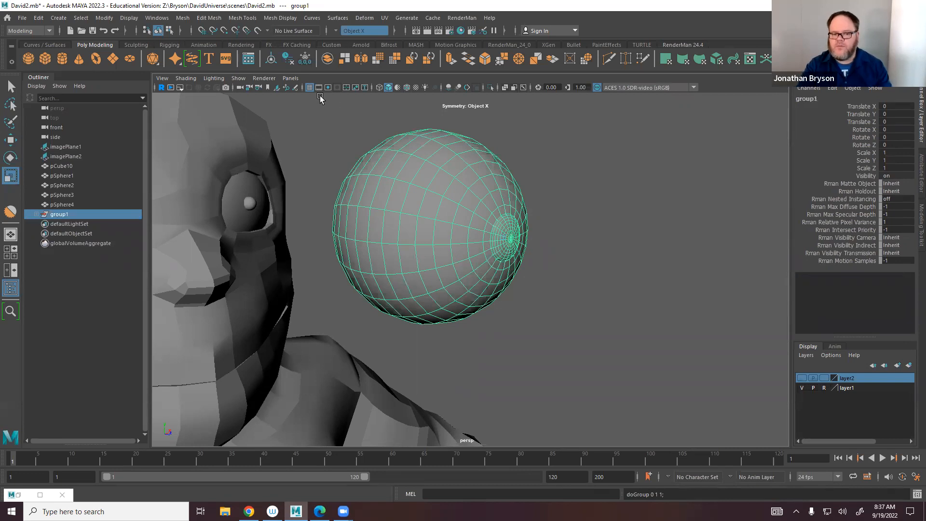
# Select the eye group through its large sphere and center the group's pivot.
pyautogui.keyDown('alt'); pyautogui.moveTo(434, 170); pyautogui.dragTo(595, 240); pyautogui.keyUp('alt')
pyautogui.click(595, 240)
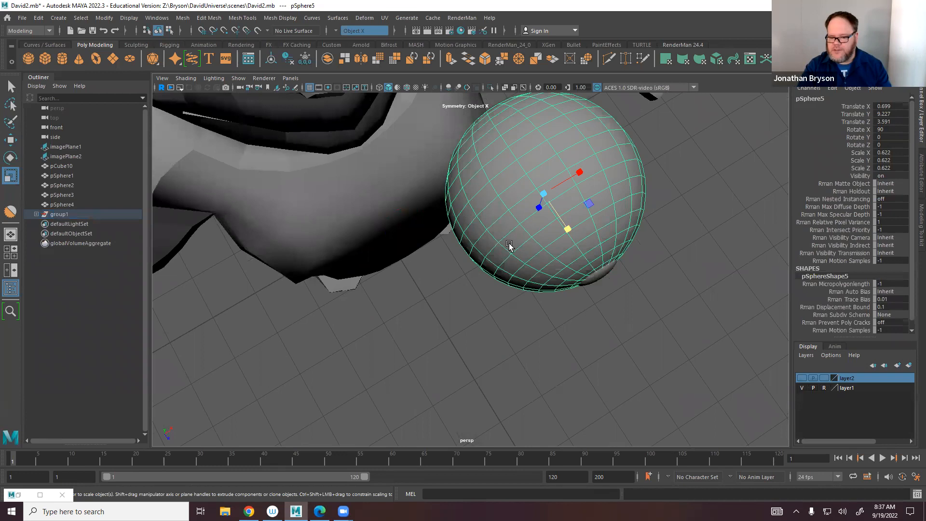
pyautogui.press('Up')
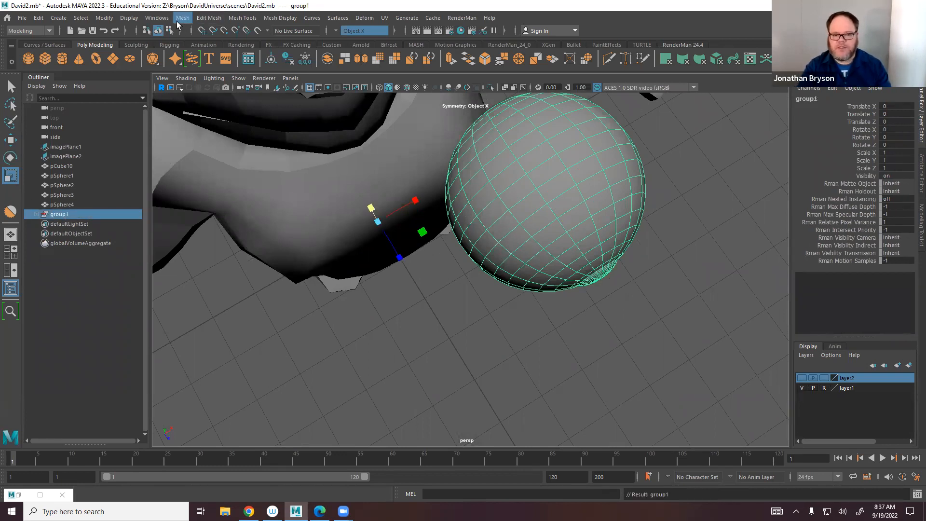
pyautogui.click(107, 18)
pyautogui.click(135, 94)
# Flatten the eye group front to back to about 0.331 in Scale Z.
pyautogui.keyDown('alt'); pyautogui.moveTo(370, 167); pyautogui.dragTo(489, 136); pyautogui.keyUp('alt')
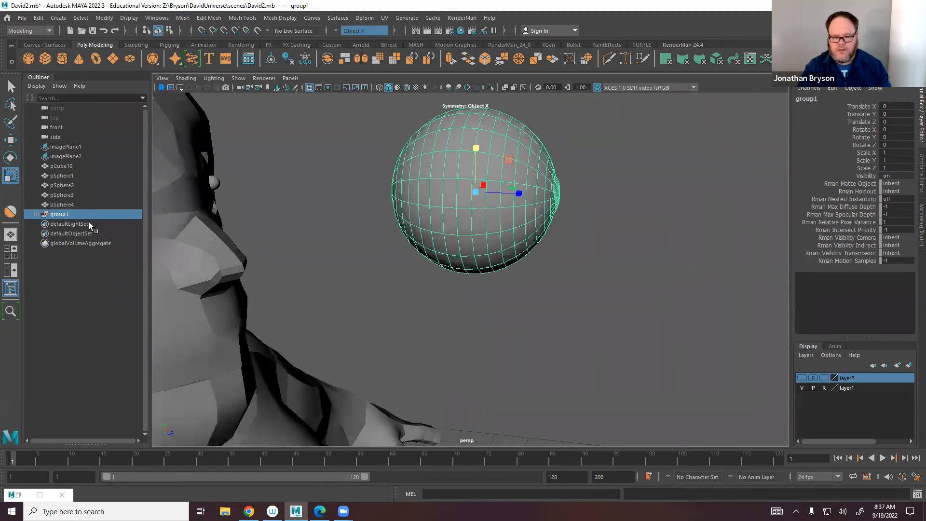
pyautogui.moveTo(526, 192); pyautogui.dragTo(487, 192)
pyautogui.keyDown('alt'); pyautogui.moveTo(529, 220); pyautogui.dragTo(504, 212); pyautogui.keyUp('alt')
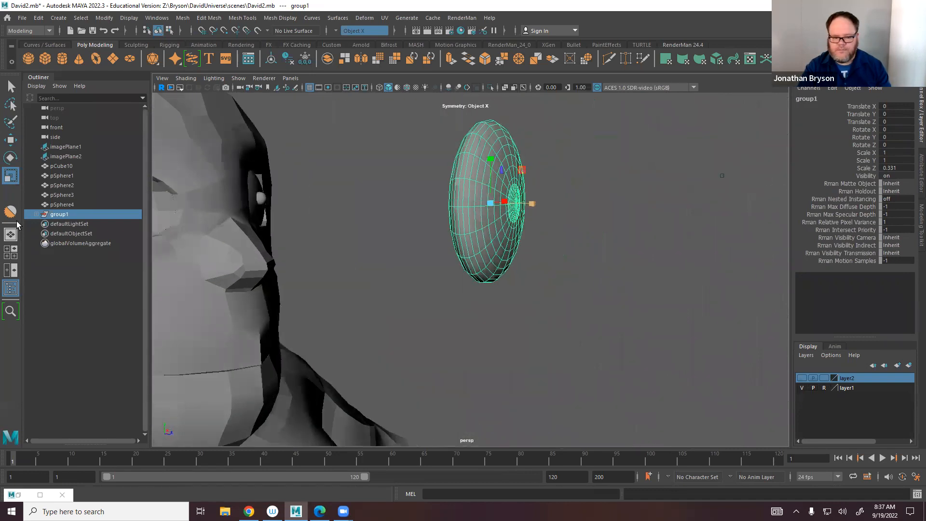
# Group the two spheres again inside the flattened eye group and center the nested group's pivot.
pyautogui.click(38, 215)
pyautogui.click(65, 223)
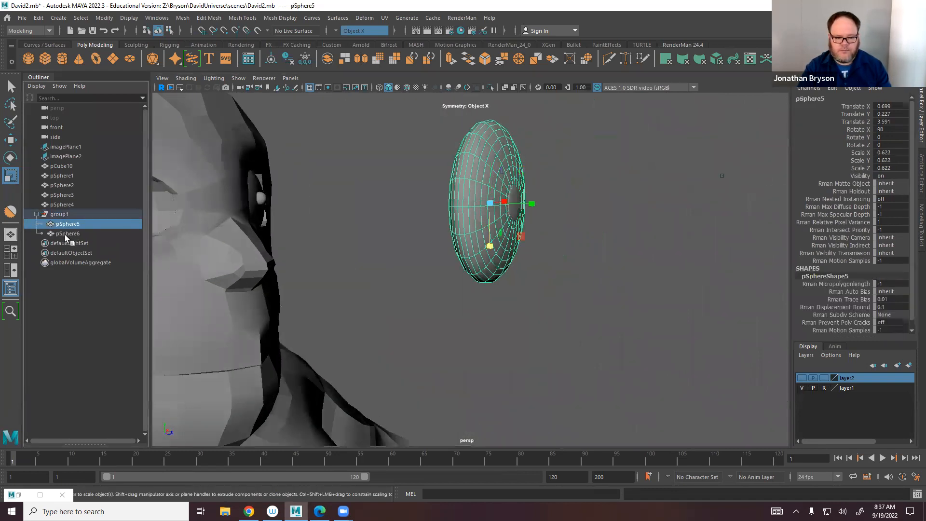
pyautogui.keyDown('shift'); pyautogui.click(66, 235); pyautogui.keyUp('shift')
pyautogui.hotkey('ctrl', 'g')
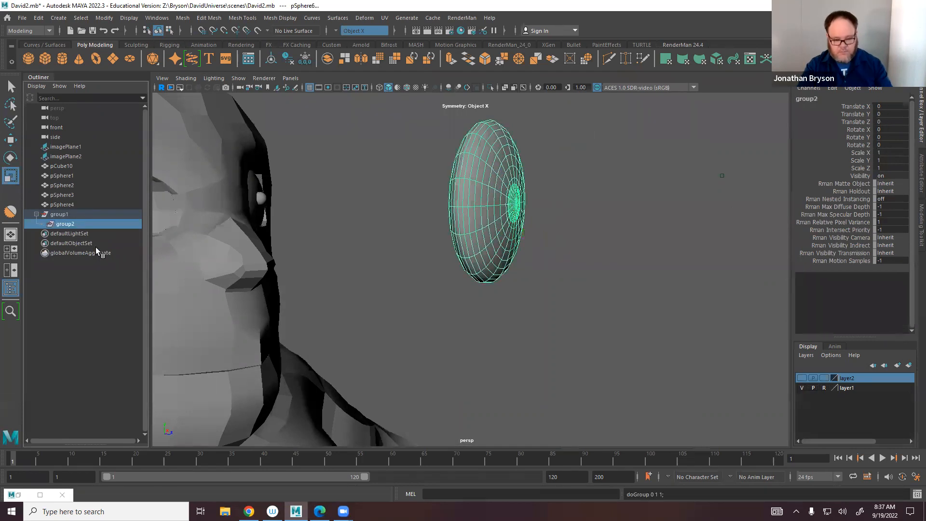
pyautogui.click(104, 18)
pyautogui.click(123, 92)
# Rotate the nested group freely inside the flattened eye group, to about X 24.4, Y 25.2, Z 21.9.
pyautogui.keyDown('alt'); pyautogui.moveTo(513, 222); pyautogui.dragTo(554, 202); pyautogui.keyUp('alt')
pyautogui.press('e')
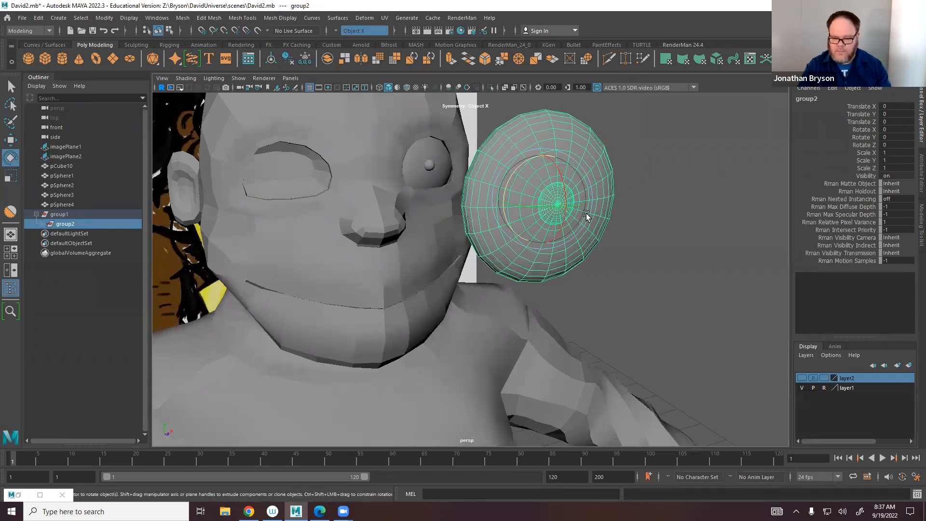
pyautogui.keyDown('alt'); pyautogui.moveTo(586, 214); pyautogui.dragTo(533, 263, button='middle'); pyautogui.keyUp('alt')
pyautogui.keyDown('alt'); pyautogui.moveTo(533, 262); pyautogui.dragTo(547, 250, button='right'); pyautogui.keyUp('alt')
pyautogui.keyDown('alt'); pyautogui.moveTo(547, 250); pyautogui.dragTo(430, 217); pyautogui.keyUp('alt')
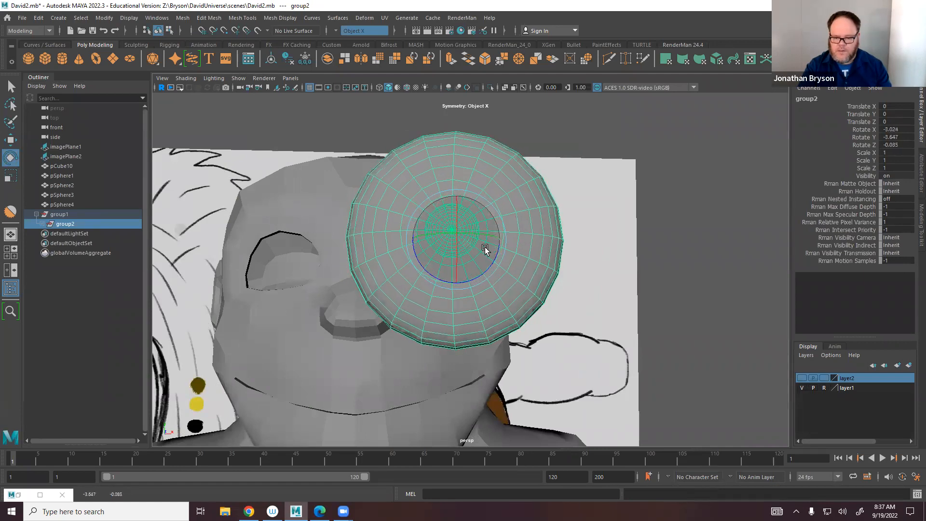
pyautogui.moveTo(463, 253)
pyautogui.keyDown('alt'); pyautogui.mouseDown()
pyautogui.moveTo(487, 268)
pyautogui.moveTo(490, 238)
pyautogui.moveTo(460, 207)
pyautogui.moveTo(525, 225)
pyautogui.moveTo(479, 252)
pyautogui.mouseUp(); pyautogui.keyUp('alt')
pyautogui.keyDown('alt'); pyautogui.moveTo(491, 208); pyautogui.dragTo(490, 179); pyautogui.keyUp('alt')
pyautogui.keyDown('alt'); pyautogui.moveTo(493, 273); pyautogui.dragTo(473, 240, button='middle'); pyautogui.keyUp('alt')
pyautogui.moveTo(472, 240)
pyautogui.mouseDown()
pyautogui.moveTo(491, 249)
pyautogui.moveTo(440, 247)
pyautogui.moveTo(485, 249)
pyautogui.mouseUp()
pyautogui.keyDown('alt'); pyautogui.moveTo(510, 198); pyautogui.dragTo(615, 265); pyautogui.keyUp('alt')
pyautogui.moveTo(484, 249); pyautogui.dragTo(464, 269)
pyautogui.keyDown('alt'); pyautogui.moveTo(533, 271); pyautogui.dragTo(460, 255); pyautogui.keyUp('alt')
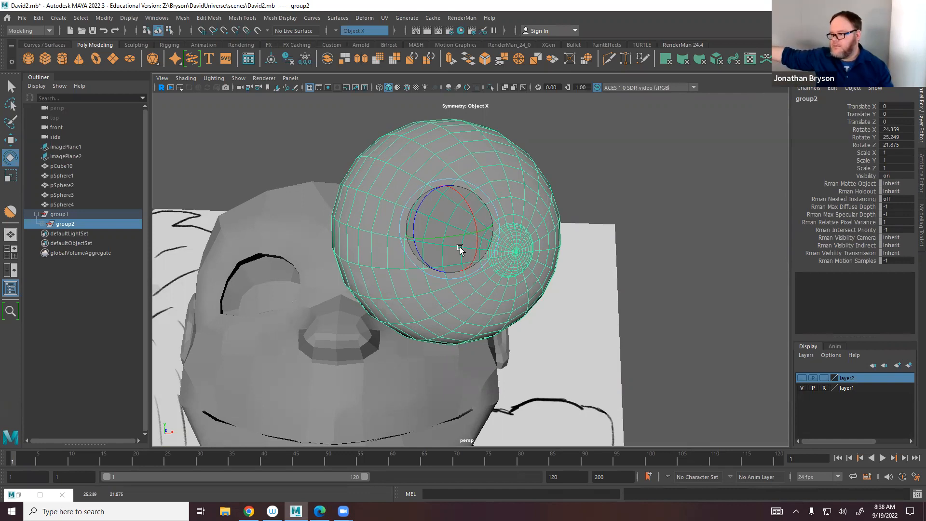
# Reset the nested eye group's X, Y and Z rotation to 0.
pyautogui.keyDown('alt'); pyautogui.moveTo(491, 259); pyautogui.dragTo(556, 264); pyautogui.keyUp('alt')
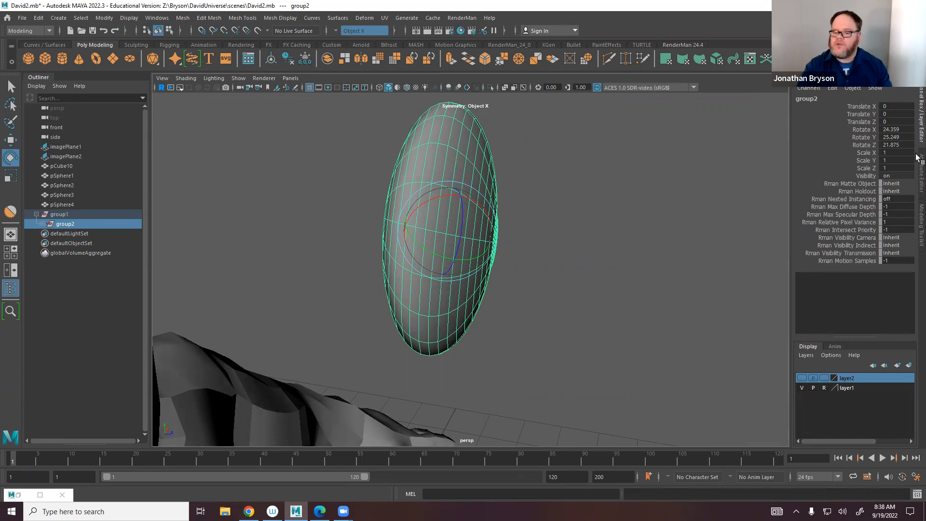
pyautogui.keyDown('alt'); pyautogui.moveTo(653, 333); pyautogui.dragTo(463, 256); pyautogui.keyUp('alt')
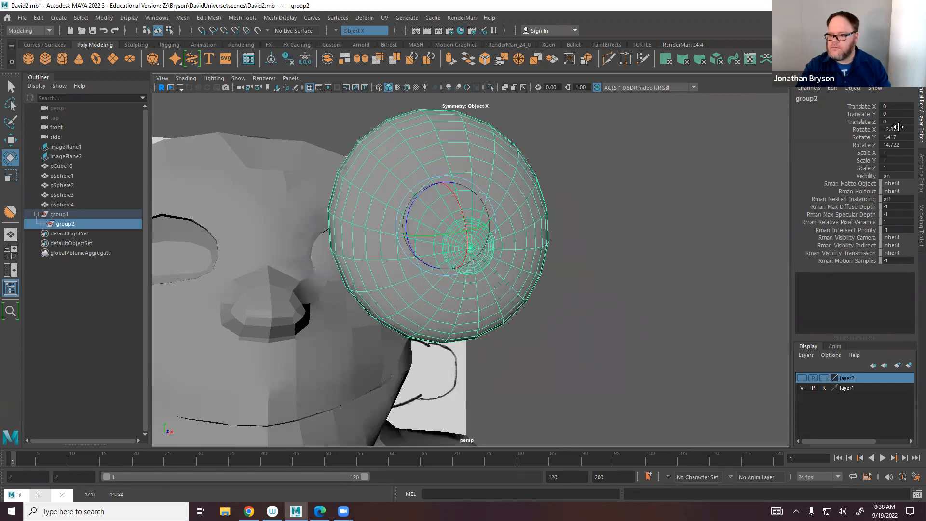
pyautogui.keyDown('shift'); pyautogui.click(903, 145); pyautogui.keyUp('shift')
pyautogui.write('0')
pyautogui.press('Return')
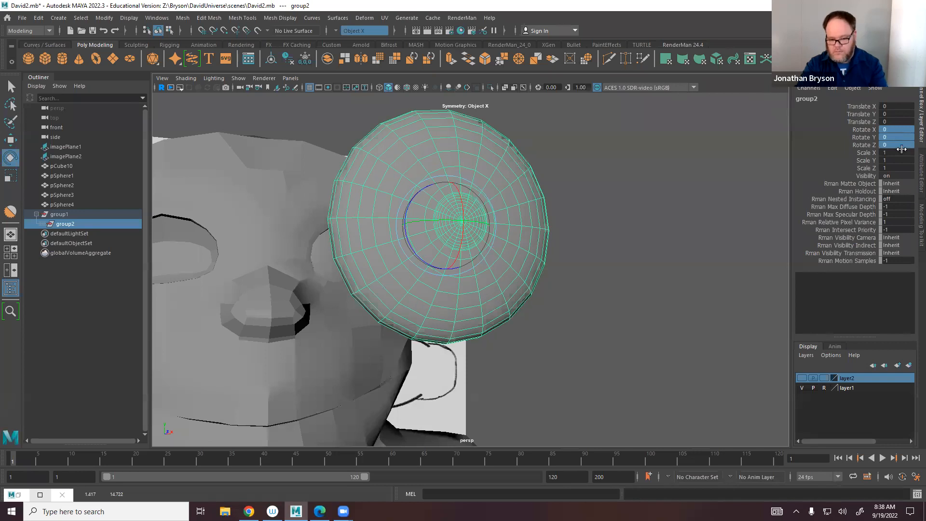
# Delete the old eye's spheres from the eye socket beside the flattened eye.
pyautogui.keyDown('alt'); pyautogui.moveTo(569, 263); pyautogui.dragTo(599, 277); pyautogui.keyUp('alt')
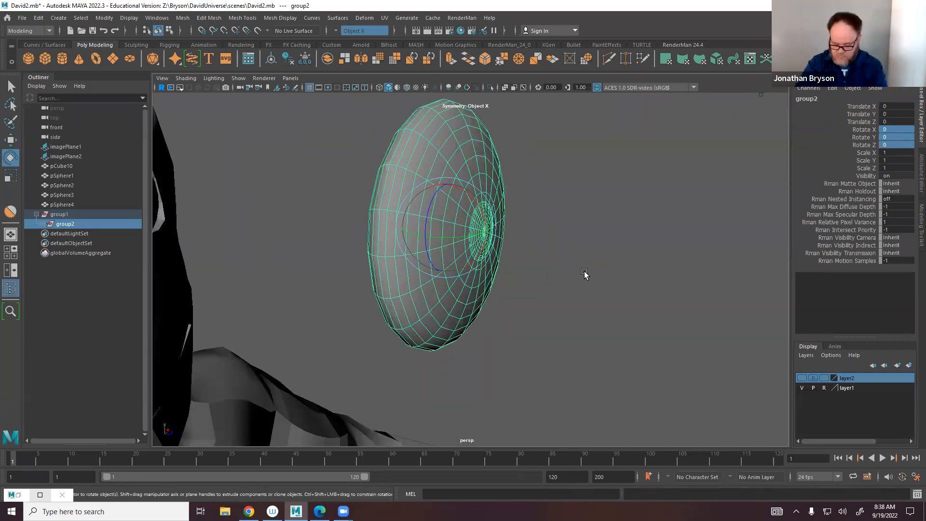
pyautogui.press('Up')
pyautogui.keyDown('alt'); pyautogui.moveTo(583, 269); pyautogui.dragTo(373, 124); pyautogui.keyUp('alt')
pyautogui.press('w')
pyautogui.scroll(2, 489, 284)
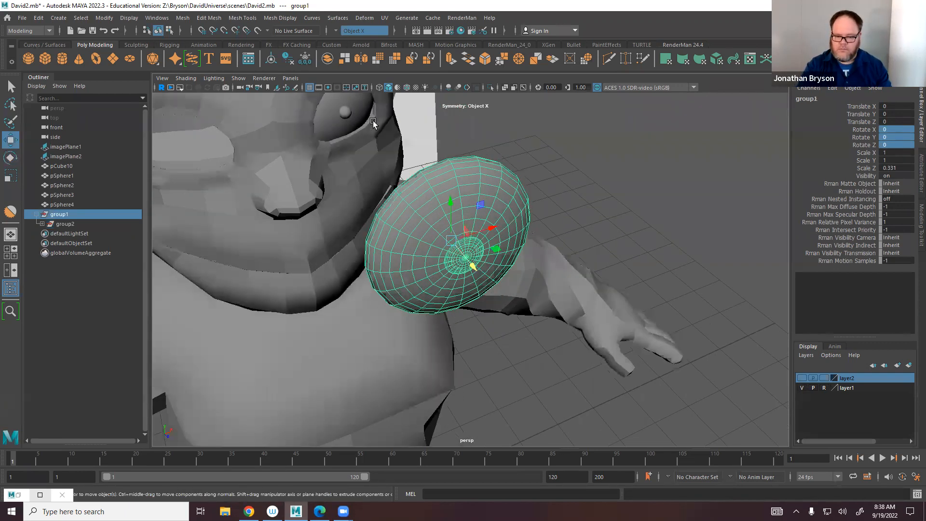
pyautogui.click(357, 114)
pyautogui.press('Delete')
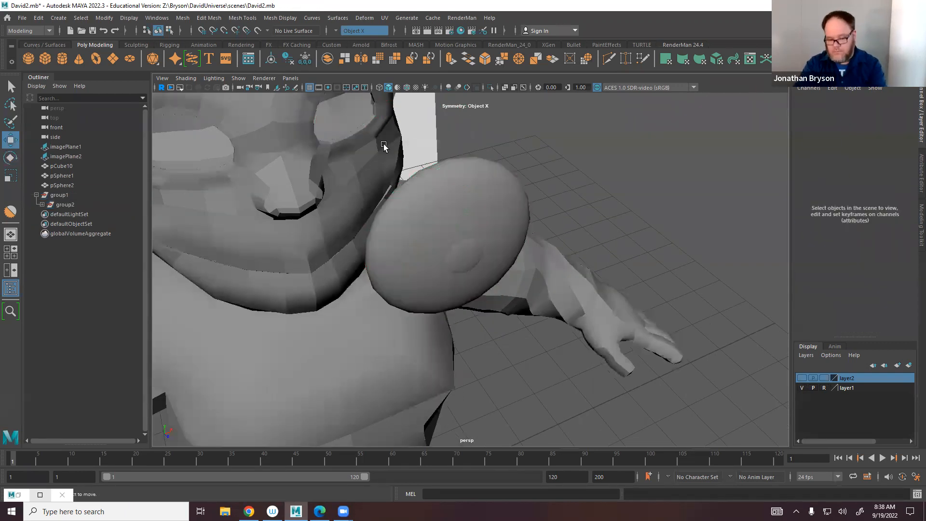
# Move the flattened outer eye group back into the emptied eye socket, to about Translate Z -2.602.
pyautogui.click(44, 194)
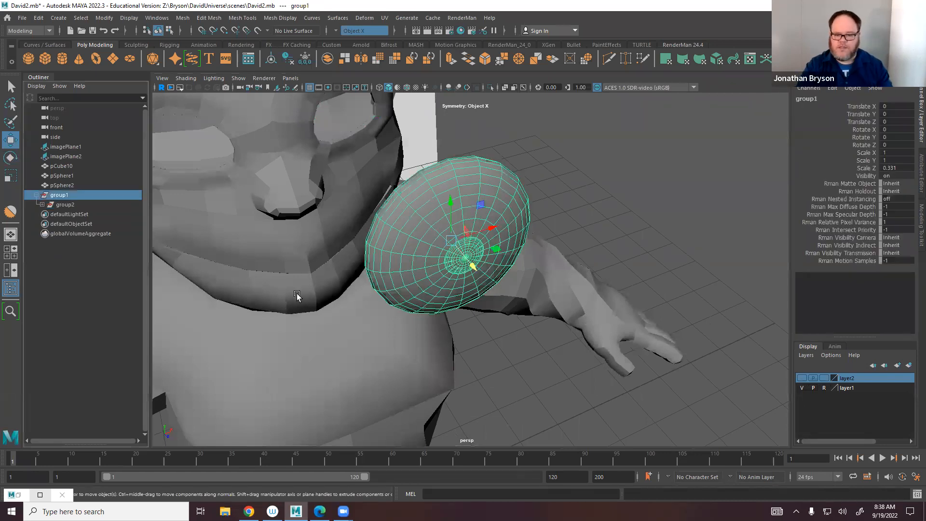
pyautogui.moveTo(449, 238); pyautogui.dragTo(352, 98)
pyautogui.keyDown('alt'); pyautogui.moveTo(420, 148); pyautogui.dragTo(410, 151); pyautogui.keyUp('alt')
pyautogui.press('e')
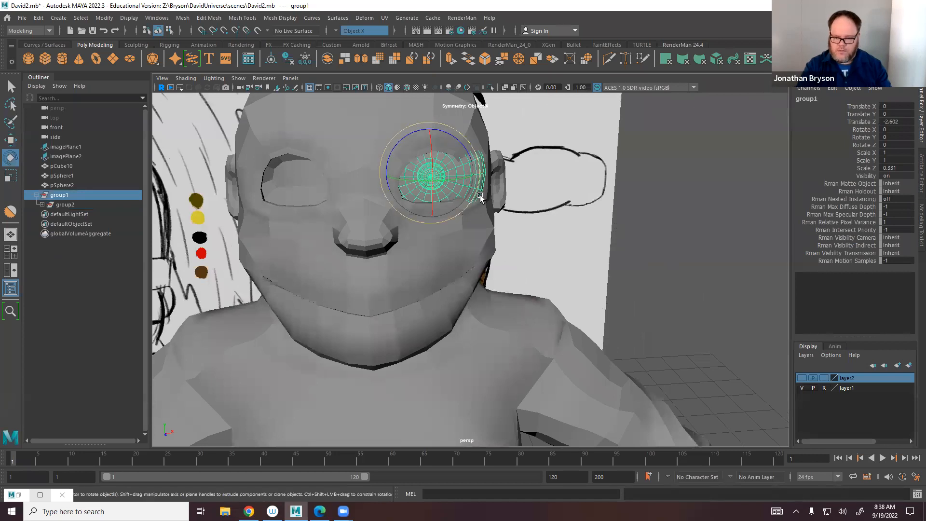
# Fit the outer eye group to the socket: about Translate -0.089, -0.035, -2.454, Rotate Y 27.567, Scale 0.829, 0.829, 0.274.
pyautogui.press('f')
pyautogui.keyDown('alt'); pyautogui.moveTo(532, 258); pyautogui.dragTo(447, 278); pyautogui.keyUp('alt')
pyautogui.press('w')
pyautogui.press('e')
pyautogui.press('w')
pyautogui.keyDown('alt'); pyautogui.moveTo(497, 283); pyautogui.dragTo(399, 262); pyautogui.keyUp('alt')
pyautogui.press('e')
pyautogui.press('r')
pyautogui.keyDown('alt'); pyautogui.moveTo(466, 249); pyautogui.dragTo(490, 279); pyautogui.keyUp('alt')
pyautogui.press('e')
# Test a free rotation on the outer eye group and on its nested group, undoing each one.
pyautogui.moveTo(434, 273)
pyautogui.mouseDown()
pyautogui.moveTo(431, 260)
pyautogui.moveTo(413, 258)
pyautogui.moveTo(430, 262)
pyautogui.mouseUp()
pyautogui.hotkey('ctrl', 'z')
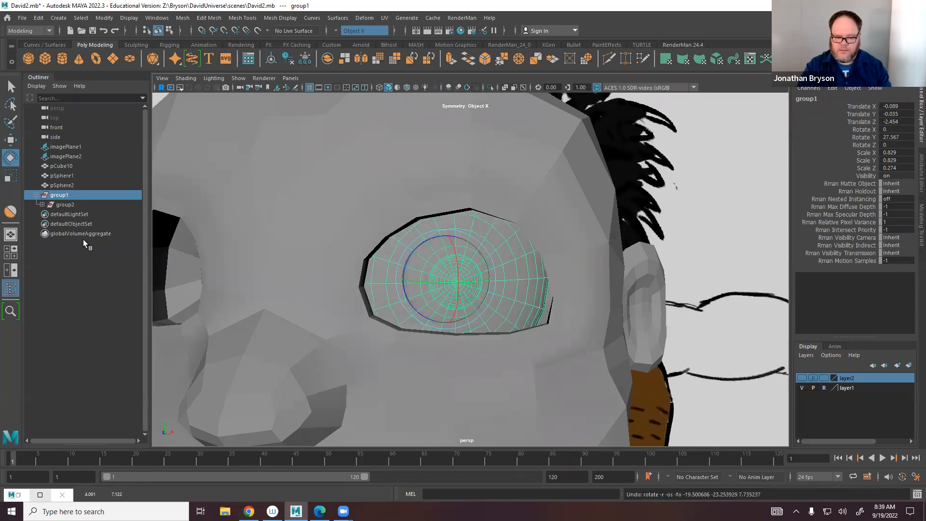
pyautogui.click(65, 205)
pyautogui.moveTo(467, 276); pyautogui.dragTo(441, 268)
pyautogui.hotkey('ctrl', 'z')
pyautogui.moveTo(500, 293)
pyautogui.keyDown('alt'); pyautogui.mouseDown()
pyautogui.moveTo(496, 247)
pyautogui.moveTo(489, 297)
pyautogui.moveTo(501, 309)
pyautogui.mouseUp(); pyautogui.keyUp('alt')
pyautogui.click(57, 196)
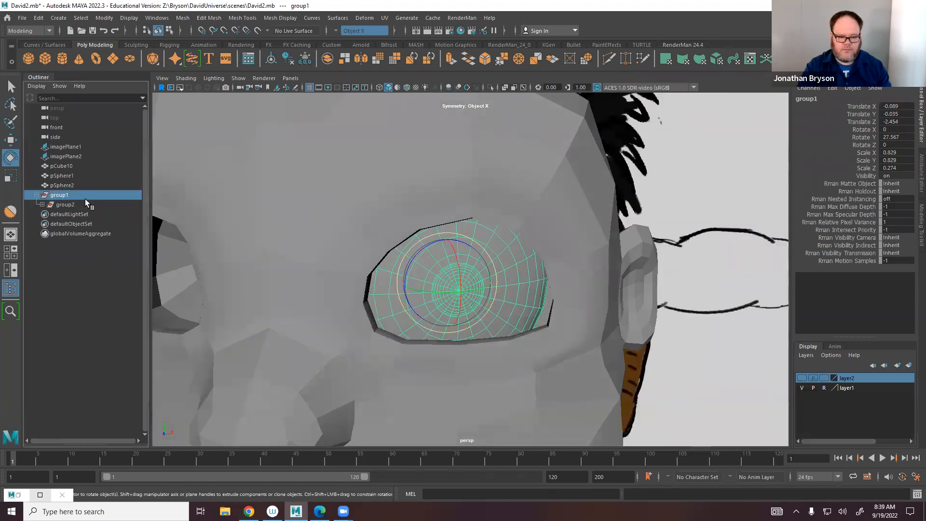
# Duplicate the outer eye group and delete the duplicate.
pyautogui.keyDown('alt'); pyautogui.moveTo(475, 263); pyautogui.dragTo(285, 217, button='right'); pyautogui.keyUp('alt')
pyautogui.keyDown('alt'); pyautogui.moveTo(477, 255); pyautogui.dragTo(465, 238); pyautogui.keyUp('alt')
pyautogui.keyDown('alt'); pyautogui.moveTo(465, 238); pyautogui.dragTo(350, 234, button='right'); pyautogui.keyUp('alt')
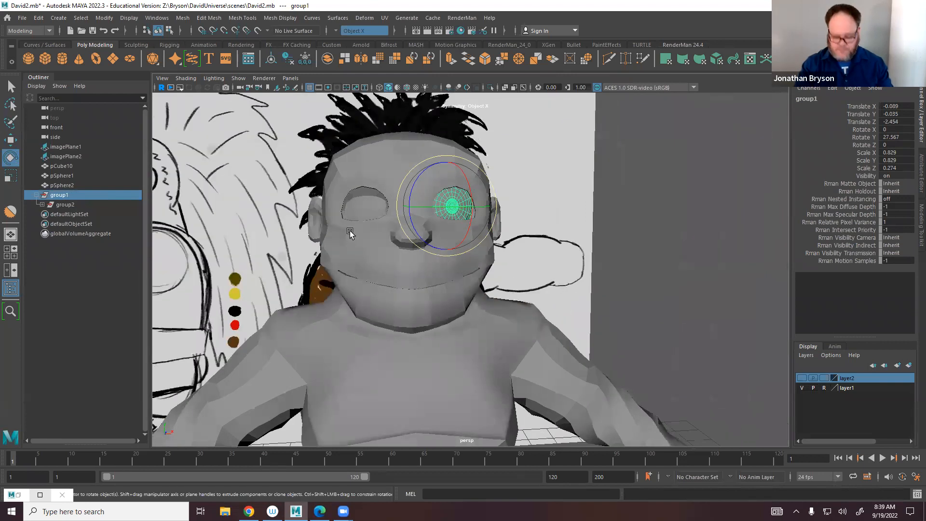
pyautogui.hotkey('ctrl', 'd')
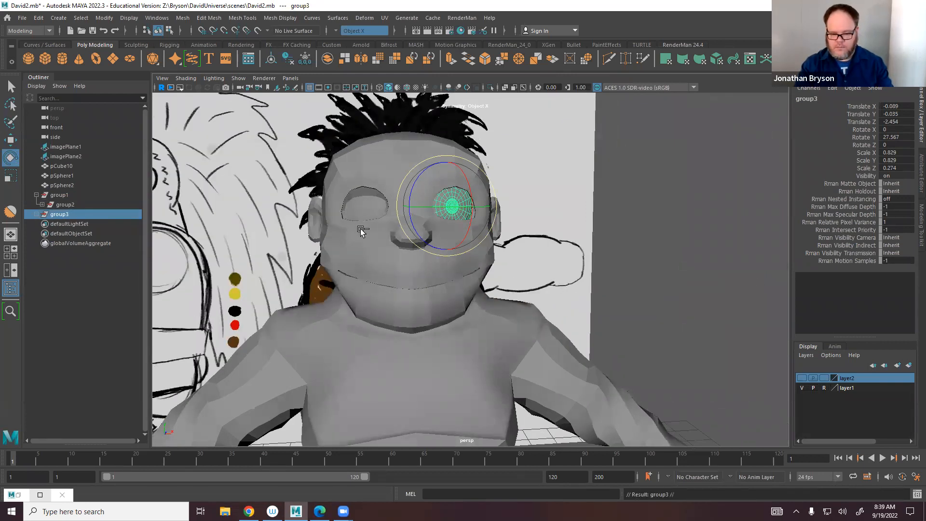
pyautogui.click(56, 195)
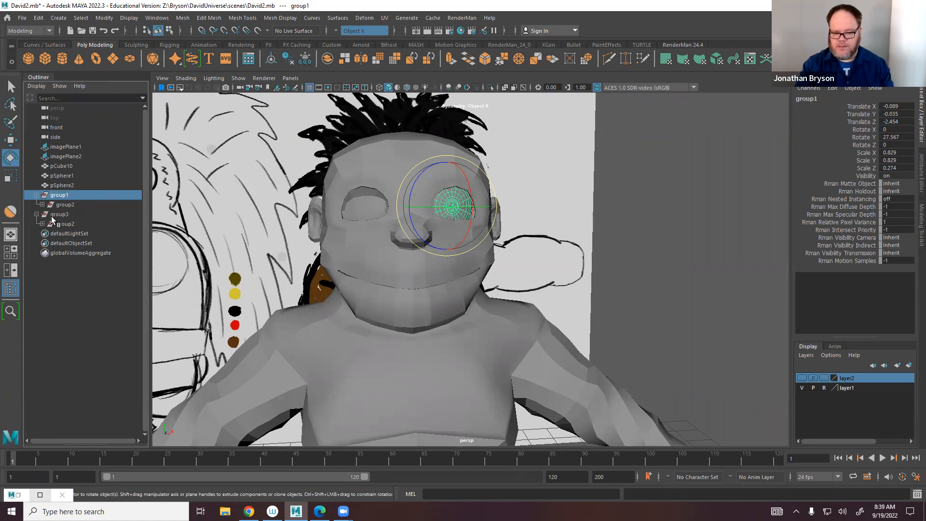
pyautogui.click(58, 214)
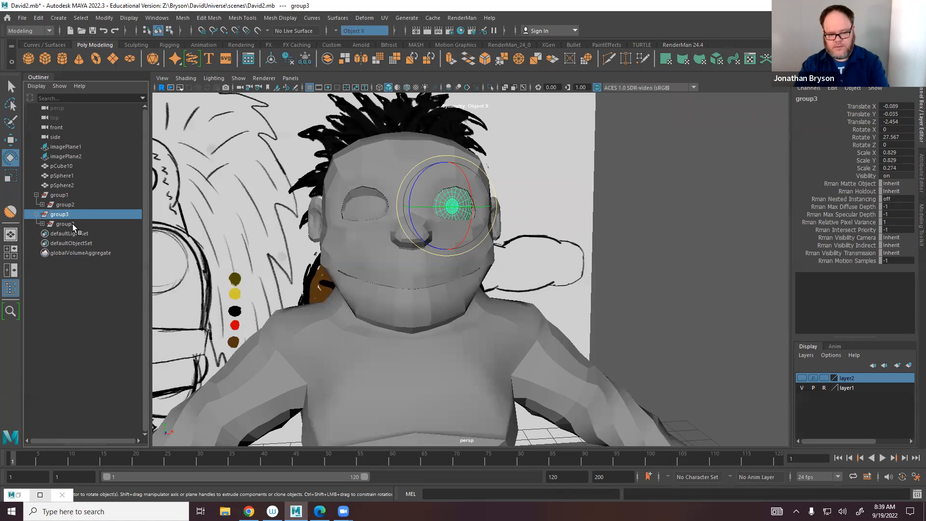
pyautogui.press('Delete')
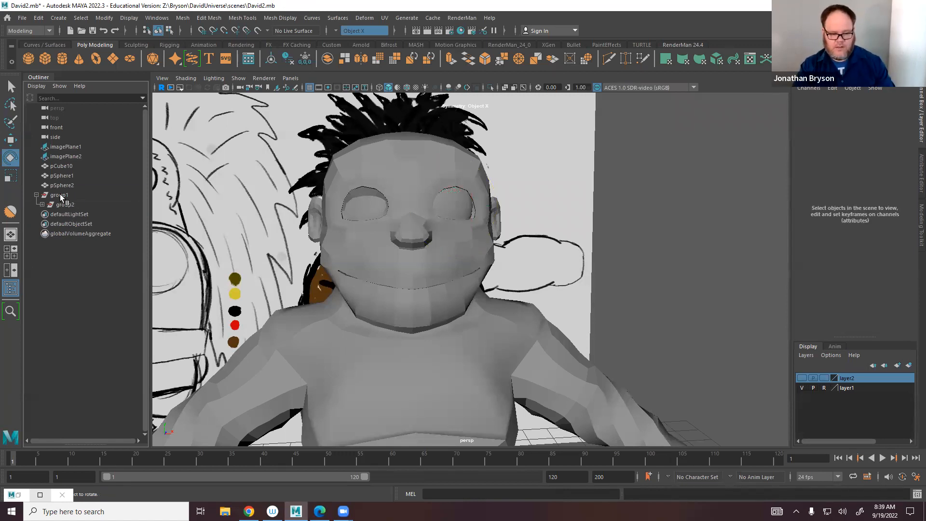
# Put the eye group inside a new parent group that keeps its pivot at the world origin.
pyautogui.click(60, 196)
pyautogui.hotkey('ctrl', 'g')
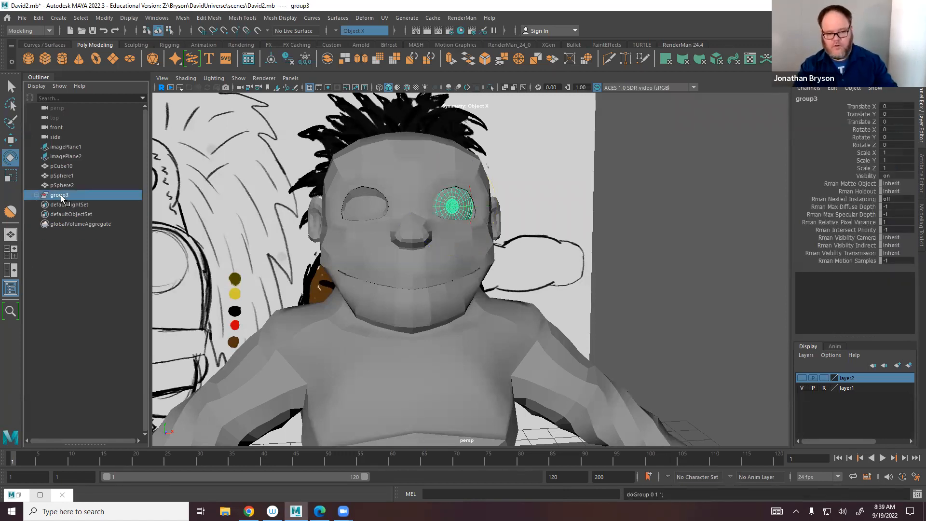
pyautogui.press('f')
pyautogui.keyDown('alt'); pyautogui.moveTo(461, 370); pyautogui.dragTo(435, 365); pyautogui.keyUp('alt')
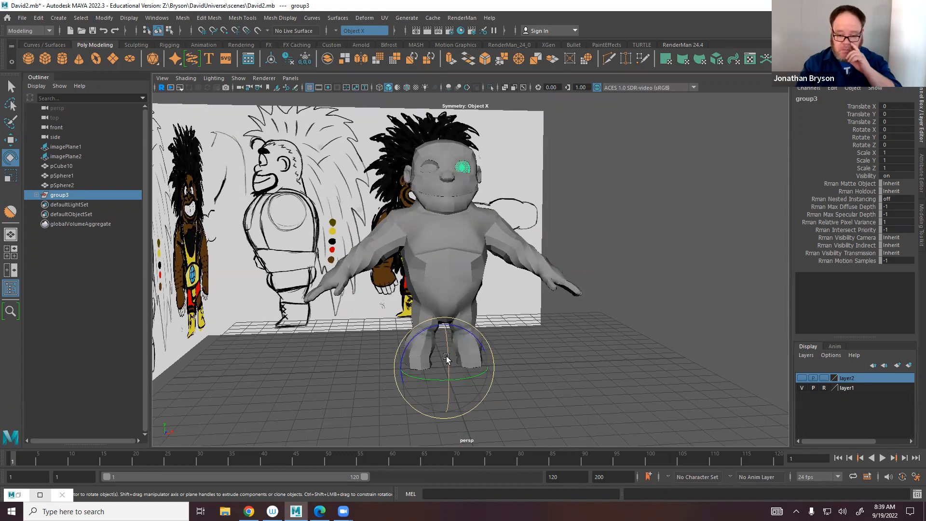
# Mirror the parent eye group to the other socket with Duplicate Special, using scale X -1, Y 1, Z 1.
pyautogui.click(39, 17)
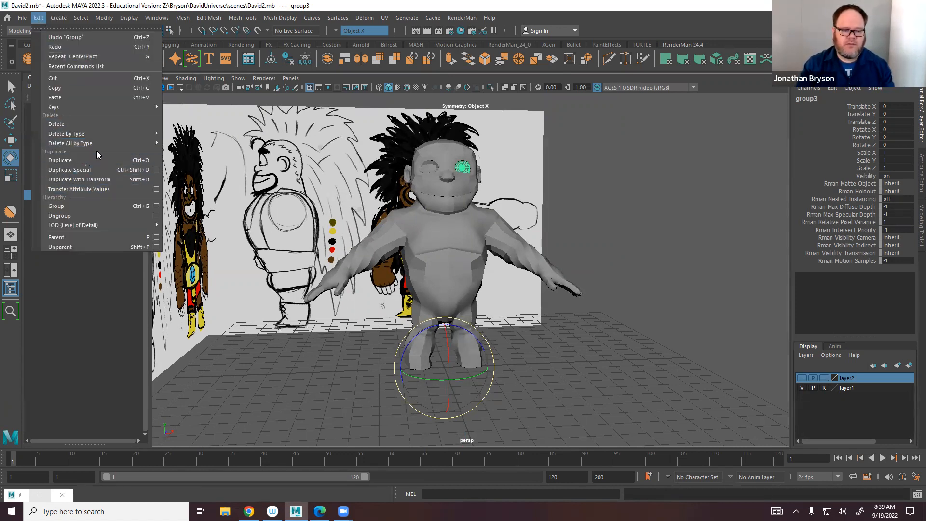
pyautogui.click(156, 171)
pyautogui.click(250, 113)
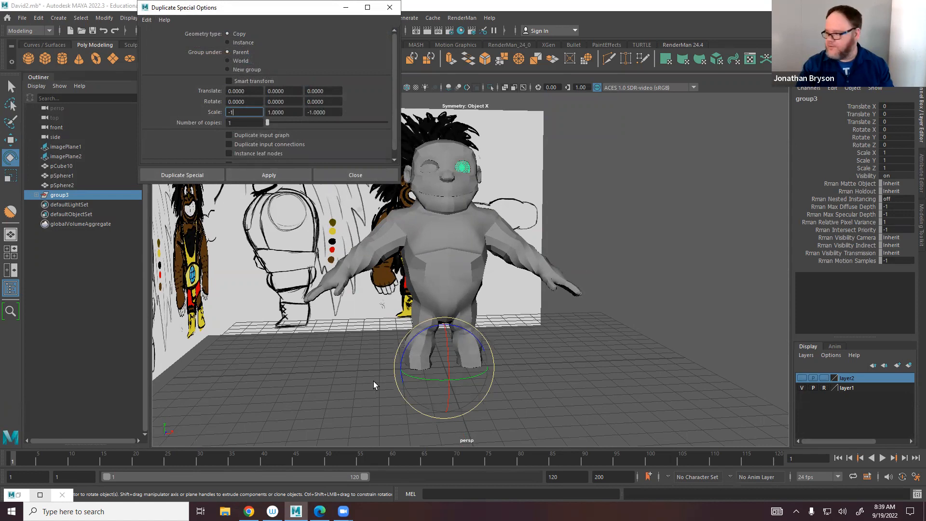
pyautogui.doubleClick(331, 111)
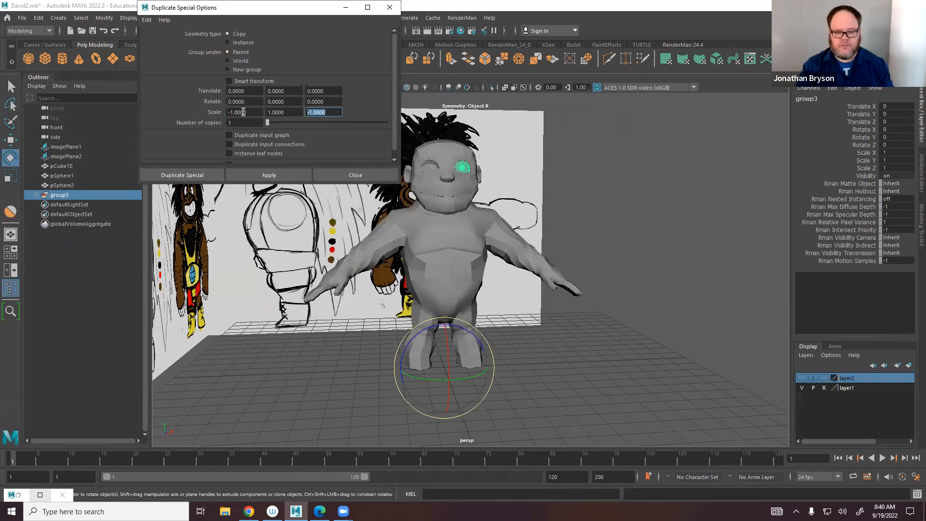
pyautogui.write('1')
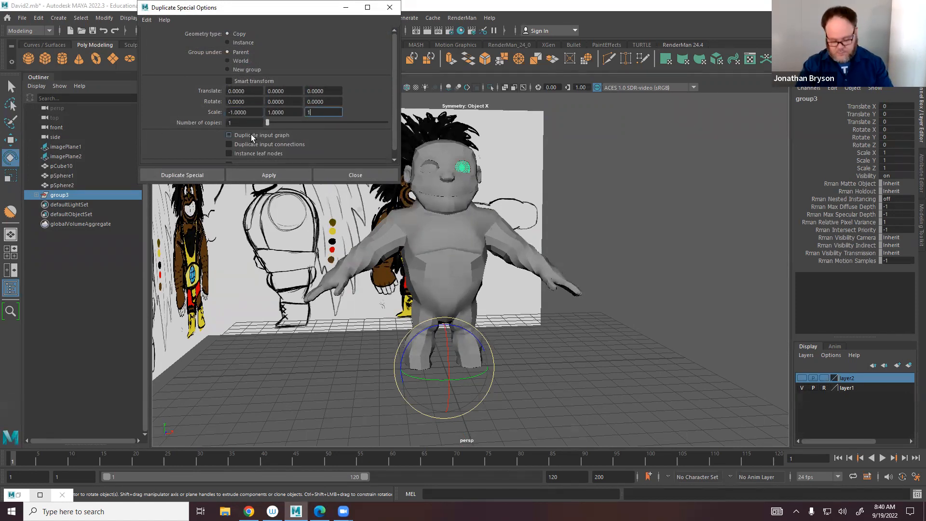
pyautogui.click(198, 177)
pyautogui.keyDown('alt'); pyautogui.moveTo(414, 298); pyautogui.dragTo(426, 234); pyautogui.keyUp('alt')
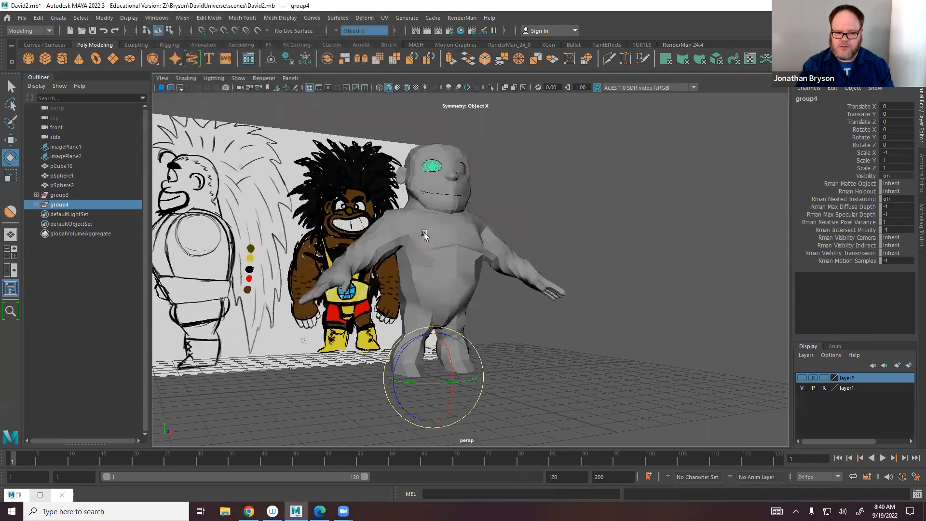
# Check how the mirrored eye sits in its socket, then clear the selection and save the scene.
pyautogui.keyDown('alt'); pyautogui.moveTo(535, 266); pyautogui.dragTo(546, 320, button='middle'); pyautogui.keyUp('alt')
pyautogui.scroll(5, 435, 259)
pyautogui.click(437, 202)
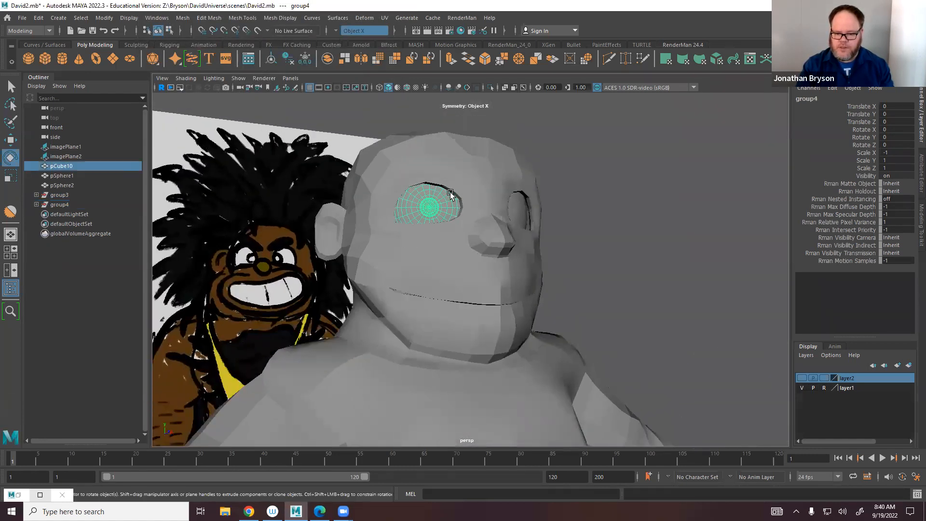
pyautogui.click(446, 198)
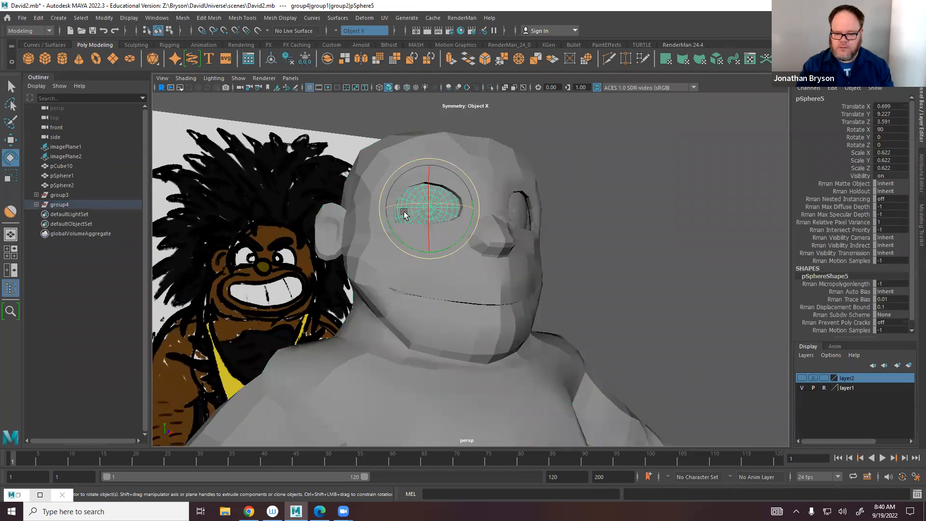
pyautogui.keyDown('alt'); pyautogui.moveTo(536, 198); pyautogui.dragTo(502, 214); pyautogui.keyUp('alt')
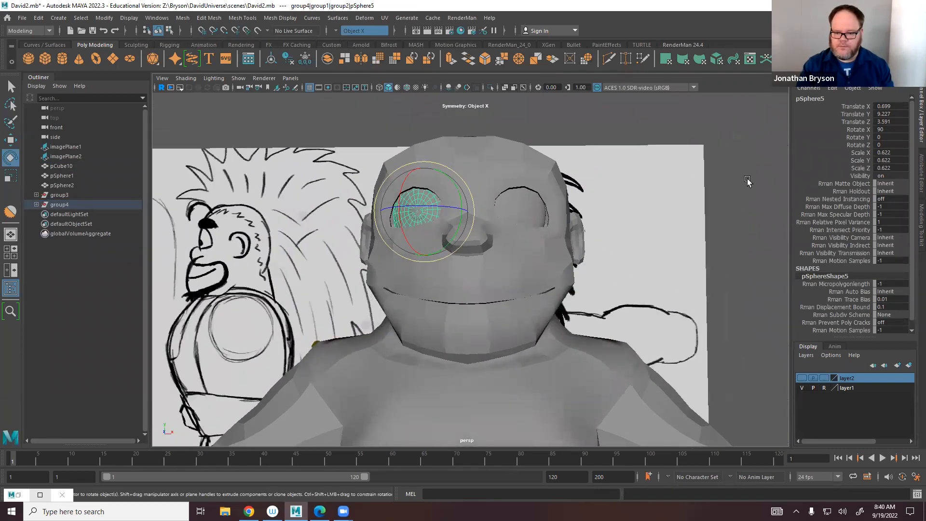
pyautogui.click(712, 193)
pyautogui.keyDown('alt'); pyautogui.moveTo(550, 241); pyautogui.dragTo(564, 227); pyautogui.keyUp('alt')
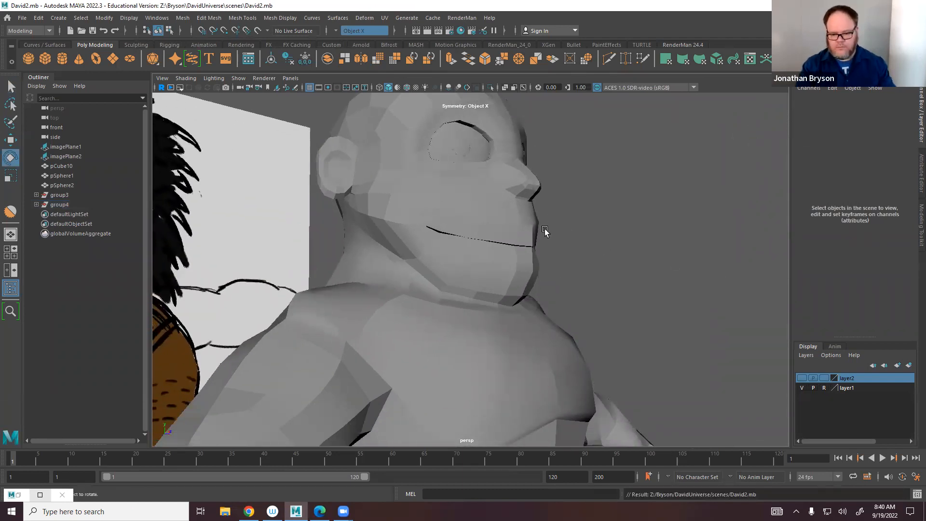
pyautogui.click(917, 221)
pyautogui.click(917, 142)
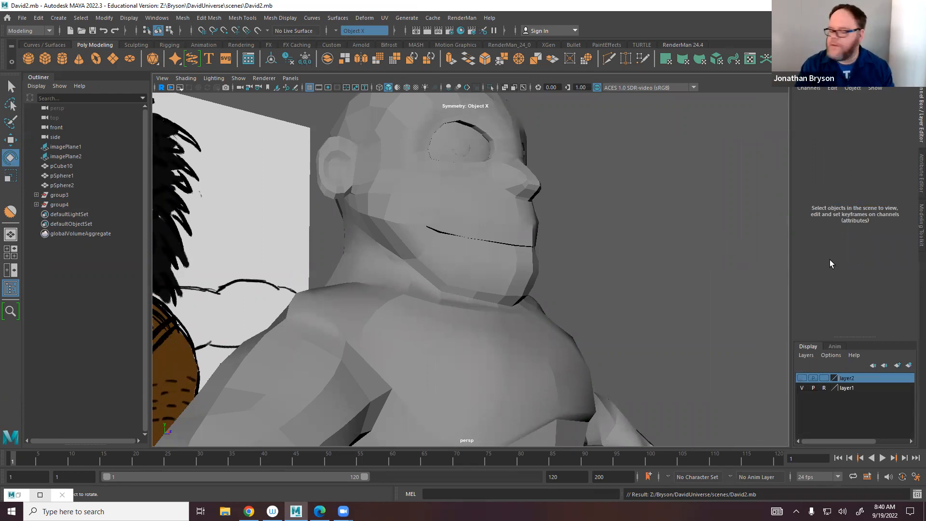
pyautogui.keyDown('alt'); pyautogui.moveTo(528, 280); pyautogui.dragTo(550, 238, button='middle'); pyautogui.keyUp('alt')
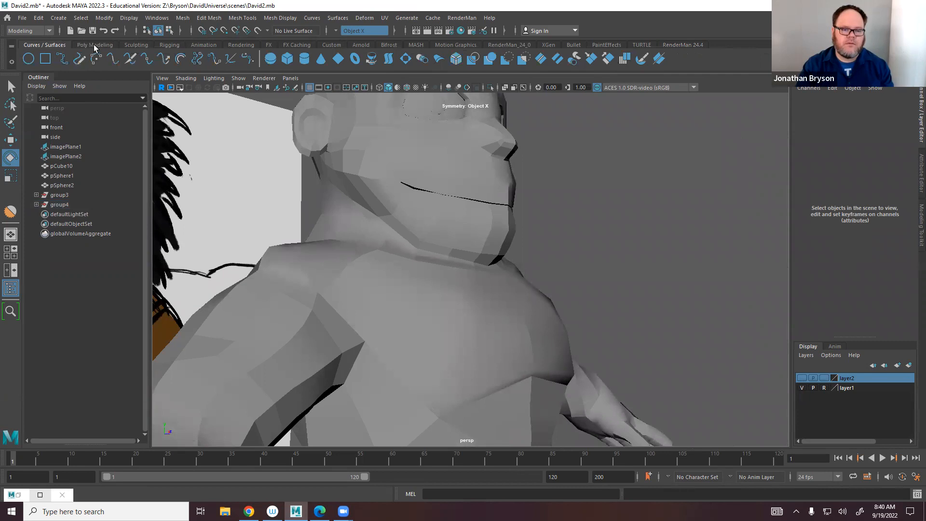
# Create a polygon cube at the world origin and compare the model with the teeth in the reference drawing.
pyautogui.click(41, 58)
pyautogui.keyDown('alt'); pyautogui.moveTo(506, 186); pyautogui.dragTo(686, 262); pyautogui.keyUp('alt')
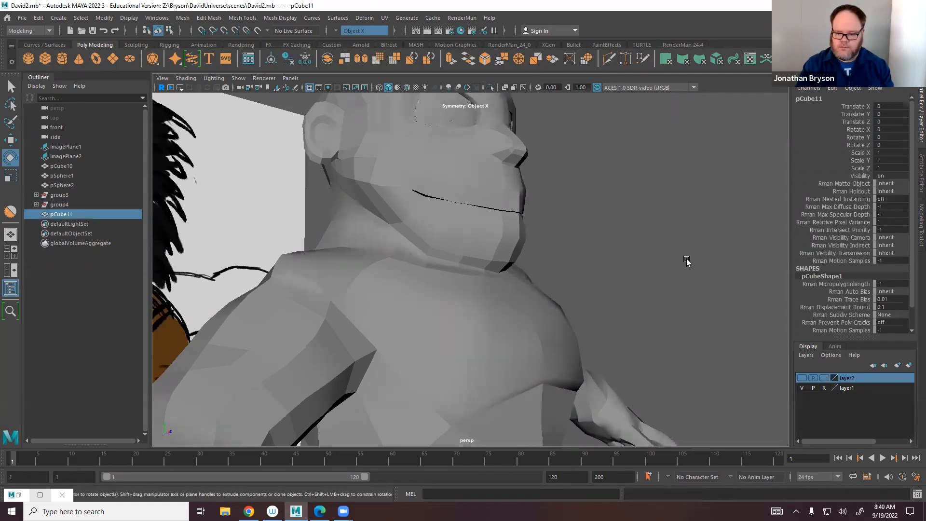
pyautogui.press('w')
pyautogui.keyDown('alt'); pyautogui.moveTo(710, 279); pyautogui.dragTo(397, 250, button='right'); pyautogui.keyUp('alt')
pyautogui.keyDown('alt'); pyautogui.moveTo(397, 250); pyautogui.dragTo(814, 294); pyautogui.keyUp('alt')
pyautogui.scroll(-6, 485, 275)
pyautogui.scroll(5, 595, 156)
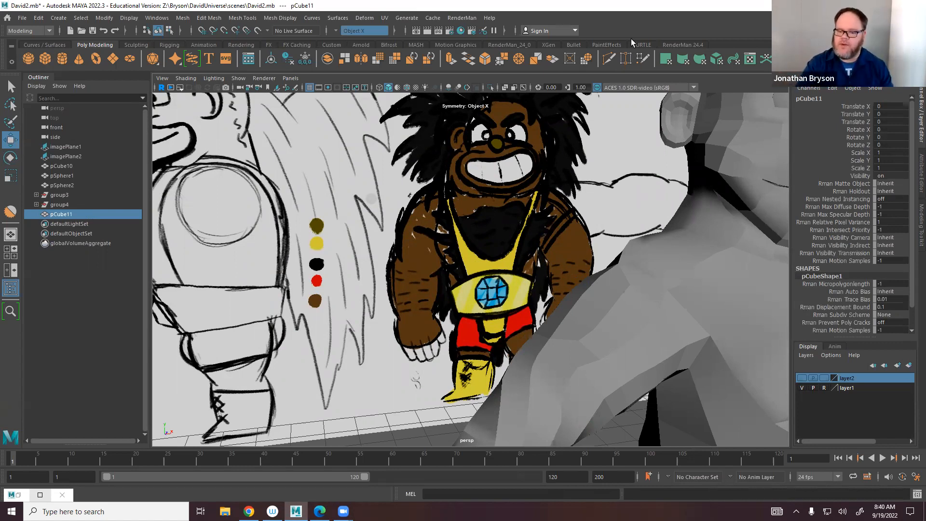
pyautogui.scroll(2, 579, 233)
pyautogui.keyDown('alt'); pyautogui.moveTo(579, 233); pyautogui.dragTo(530, 232, button='middle'); pyautogui.keyUp('alt')
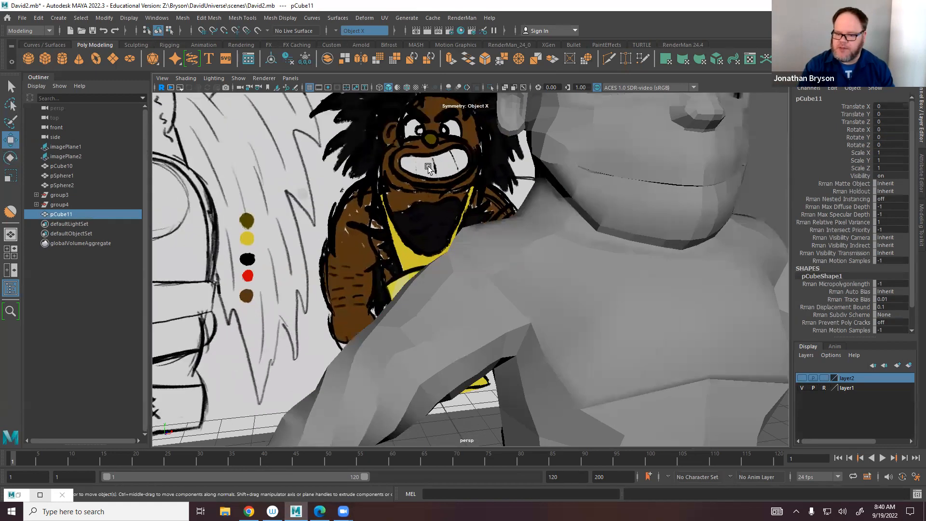
# Move the cube up and forward in front of the character's face, to about Translate Y 7.797, Z 5.023.
pyautogui.keyDown('alt'); pyautogui.moveTo(642, 236); pyautogui.dragTo(673, 225, button='middle'); pyautogui.keyUp('alt')
pyautogui.keyDown('alt'); pyautogui.moveTo(675, 232); pyautogui.dragTo(458, 241, button='right'); pyautogui.keyUp('alt')
pyautogui.moveTo(458, 241)
pyautogui.keyDown('alt'); pyautogui.mouseDown()
pyautogui.moveTo(539, 283)
pyautogui.moveTo(502, 322)
pyautogui.moveTo(567, 331)
pyautogui.moveTo(531, 204)
pyautogui.moveTo(406, 273)
pyautogui.moveTo(445, 246)
pyautogui.mouseUp(); pyautogui.keyUp('alt')
pyautogui.keyDown('alt'); pyautogui.moveTo(445, 245); pyautogui.dragTo(530, 289, button='right'); pyautogui.keyUp('alt')
pyautogui.keyDown('alt'); pyautogui.moveTo(530, 289); pyautogui.dragTo(459, 282, button='middle'); pyautogui.keyUp('alt')
pyautogui.keyDown('alt'); pyautogui.moveTo(460, 282); pyautogui.dragTo(200, 70); pyautogui.keyUp('alt')
pyautogui.keyDown('alt'); pyautogui.moveTo(226, 104); pyautogui.dragTo(412, 310, button='middle'); pyautogui.keyUp('alt')
pyautogui.moveTo(399, 314); pyautogui.dragTo(263, 61)
pyautogui.keyDown('alt'); pyautogui.moveTo(277, 116); pyautogui.dragTo(369, 286, button='middle'); pyautogui.keyUp('alt')
pyautogui.keyDown('alt'); pyautogui.moveTo(368, 285); pyautogui.dragTo(386, 202); pyautogui.keyUp('alt')
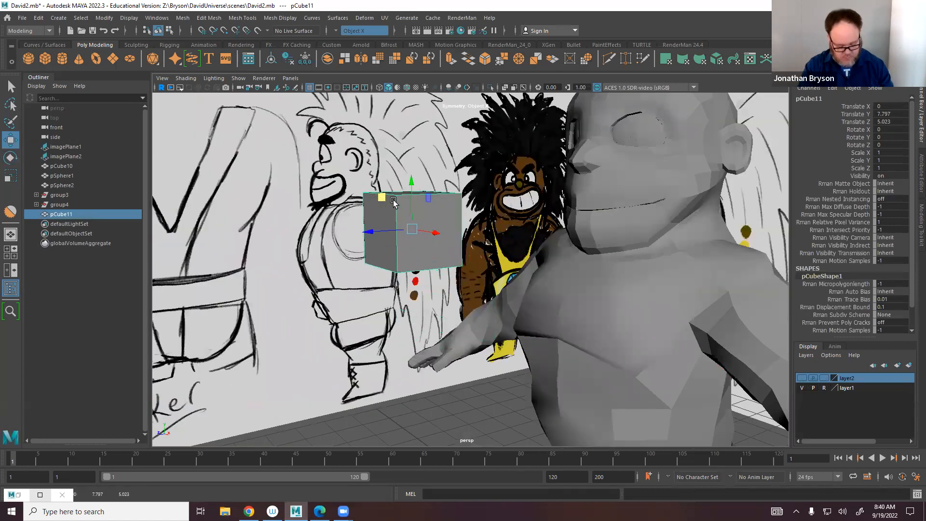
# Scale the cube into a wide, thin block of about X 3.729, Y 0.678, Z 0.415.
pyautogui.press('r')
pyautogui.keyDown('alt'); pyautogui.moveTo(454, 231); pyautogui.dragTo(314, 280); pyautogui.keyUp('alt')
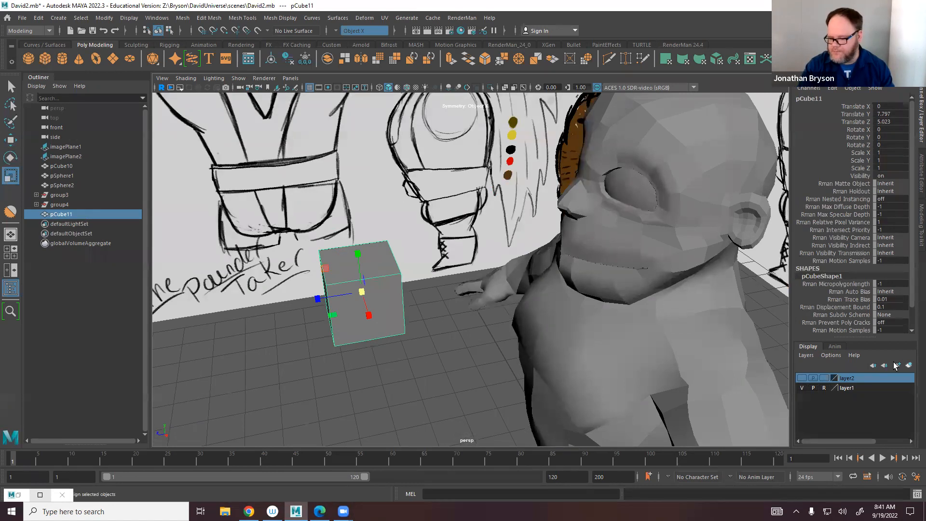
pyautogui.keyDown('alt'); pyautogui.moveTo(376, 347); pyautogui.dragTo(664, 351); pyautogui.keyUp('alt')
pyautogui.moveTo(478, 328); pyautogui.dragTo(503, 308)
pyautogui.moveTo(502, 264); pyautogui.dragTo(522, 318)
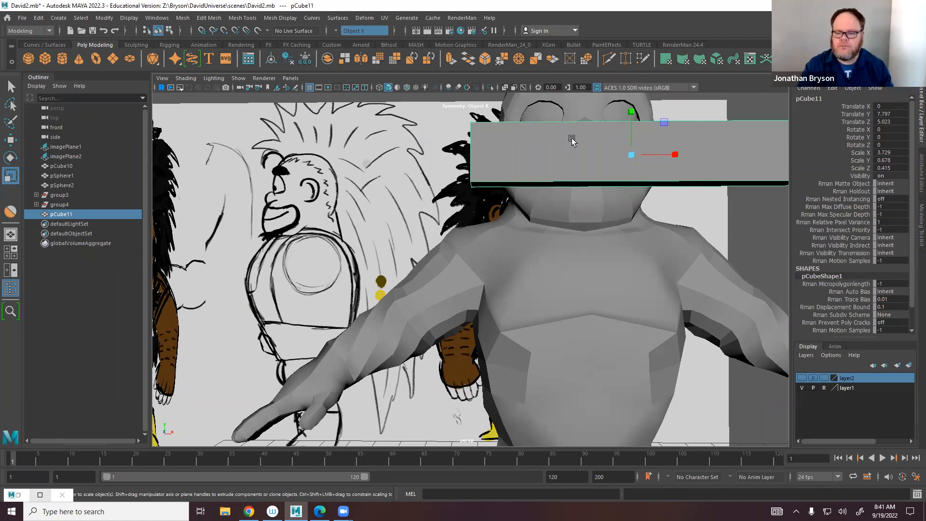
# Insert 10 evenly spaced edge loops across the width of the teeth block with the Insert Edge Loop tool.
pyautogui.keyDown('shift'); pyautogui.moveTo(572, 138); pyautogui.dragTo(548, 157, button='right'); pyautogui.keyUp('shift')
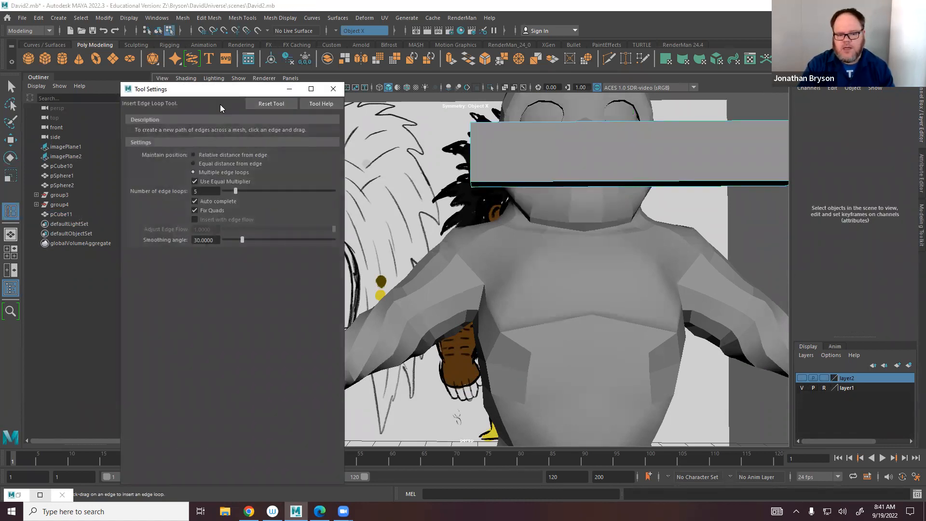
pyautogui.moveTo(212, 88); pyautogui.dragTo(227, 52)
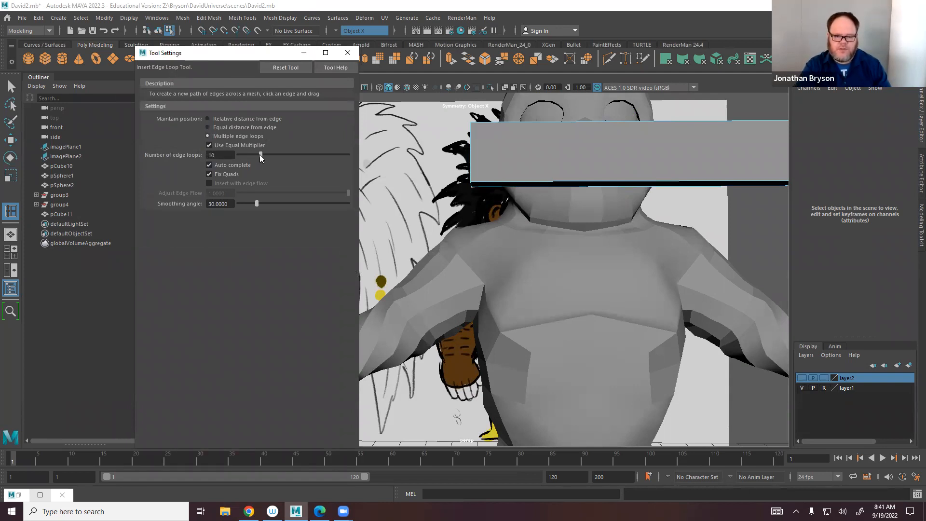
pyautogui.click(633, 181)
pyautogui.keyDown('alt'); pyautogui.moveTo(631, 179); pyautogui.dragTo(597, 201); pyautogui.keyUp('alt')
pyautogui.keyDown('alt'); pyautogui.moveTo(445, 218); pyautogui.dragTo(554, 215); pyautogui.keyUp('alt')
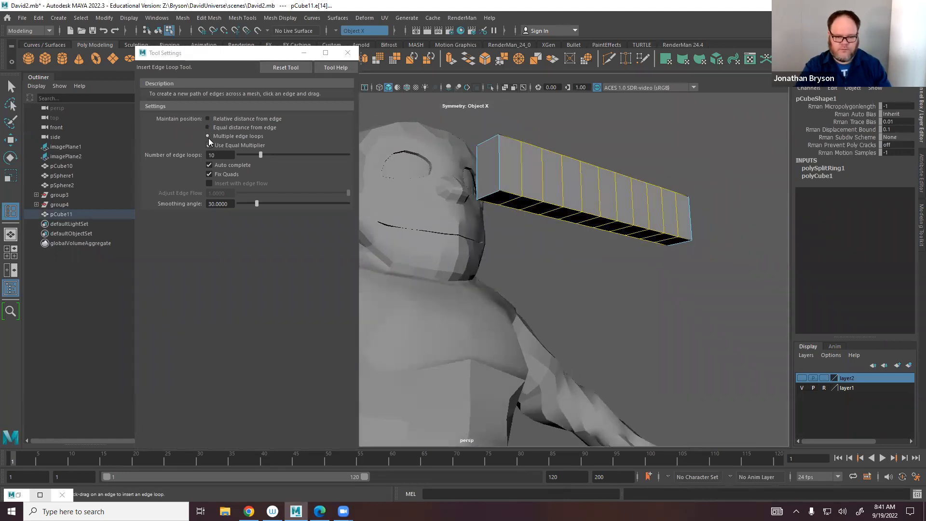
# Insert single edge loops at relative distance close to the teeth block's outer edges and ends.
pyautogui.click(208, 118)
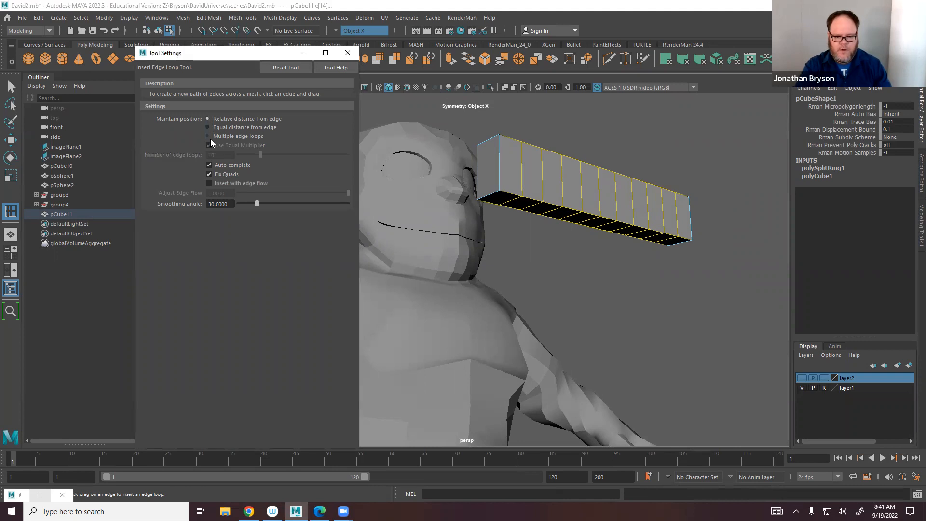
pyautogui.keyDown('alt'); pyautogui.moveTo(582, 265); pyautogui.dragTo(571, 200); pyautogui.keyUp('alt')
pyautogui.click(551, 325)
pyautogui.click(569, 199)
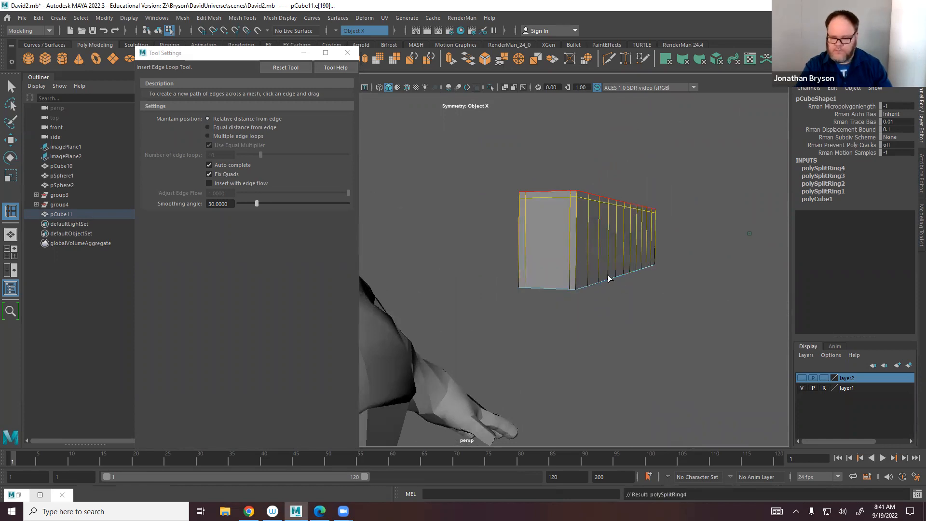
pyautogui.keyDown('alt'); pyautogui.moveTo(572, 285); pyautogui.dragTo(494, 222); pyautogui.keyUp('alt')
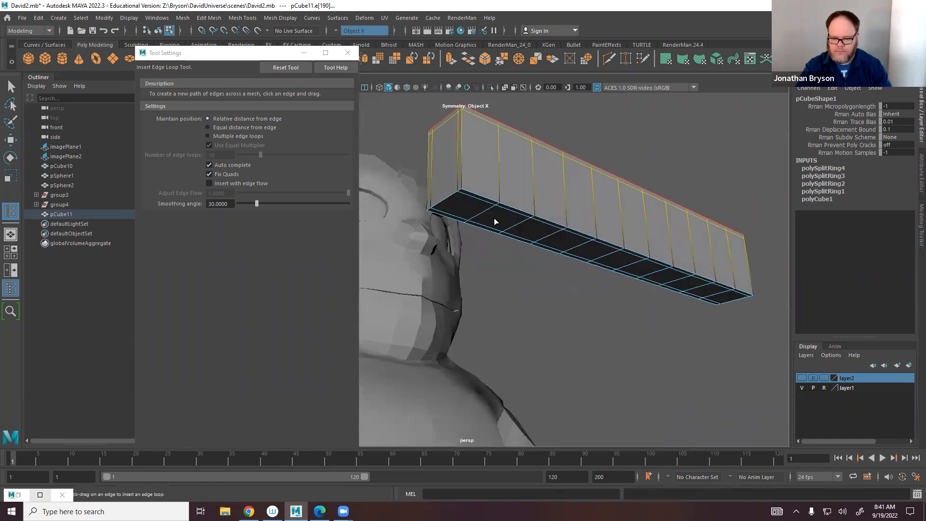
pyautogui.click(470, 195)
pyautogui.moveTo(601, 225)
pyautogui.keyDown('alt'); pyautogui.mouseDown()
pyautogui.moveTo(652, 201)
pyautogui.moveTo(641, 265)
pyautogui.moveTo(597, 226)
pyautogui.mouseUp(); pyautogui.keyUp('alt')
pyautogui.moveTo(527, 246)
pyautogui.keyDown('alt'); pyautogui.mouseDown()
pyautogui.moveTo(568, 209)
pyautogui.moveTo(401, 344)
pyautogui.moveTo(570, 279)
pyautogui.moveTo(630, 304)
pyautogui.moveTo(688, 288)
pyautogui.moveTo(545, 289)
pyautogui.mouseUp(); pyautogui.keyUp('alt')
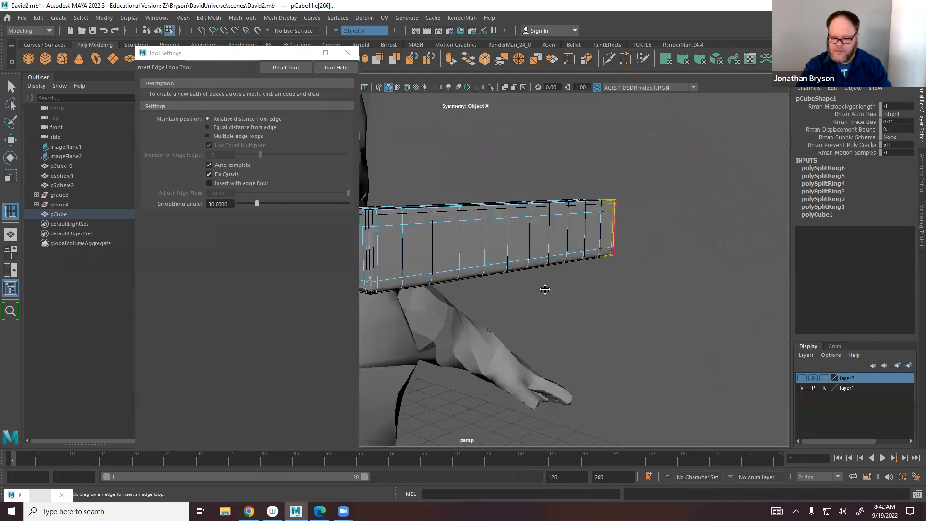
pyautogui.keyDown('alt'); pyautogui.moveTo(545, 289); pyautogui.dragTo(597, 294, button='middle'); pyautogui.keyUp('alt')
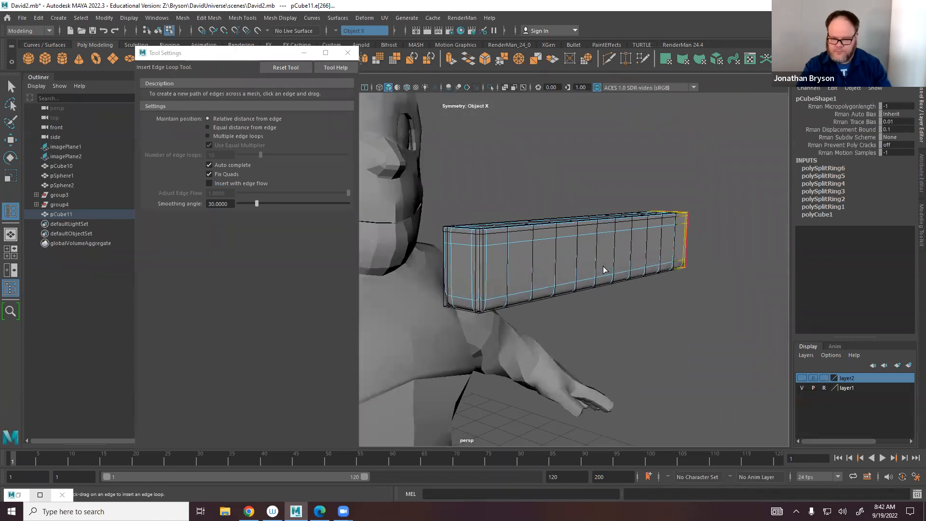
# Leave the edge loop tool, return to object mode, move the tool settings window aside and select the teeth block.
pyautogui.rightClick(590, 245)
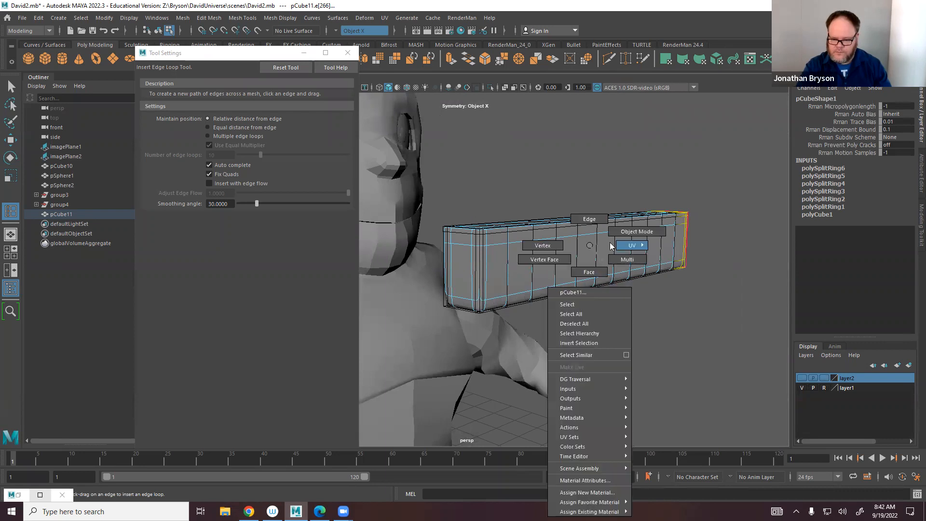
pyautogui.moveTo(620, 223); pyautogui.dragTo(618, 230, button='right')
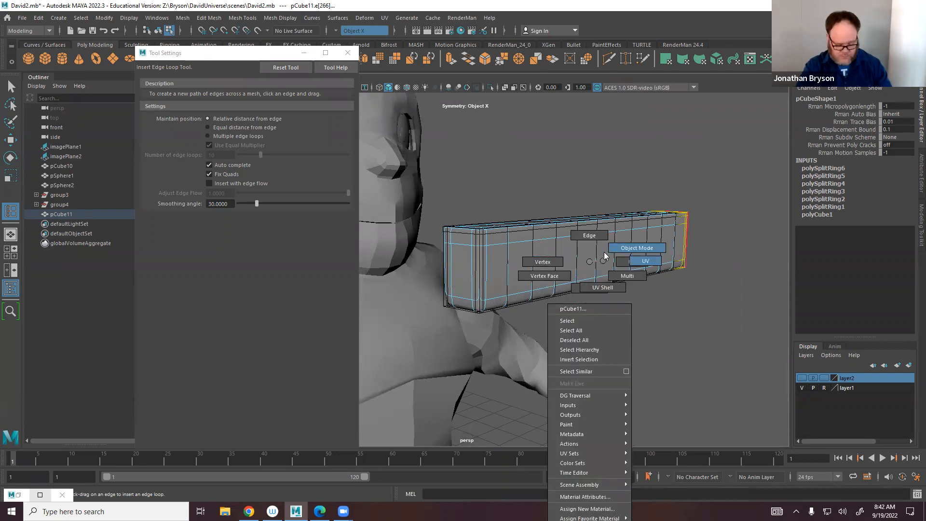
pyautogui.rightClick(590, 245)
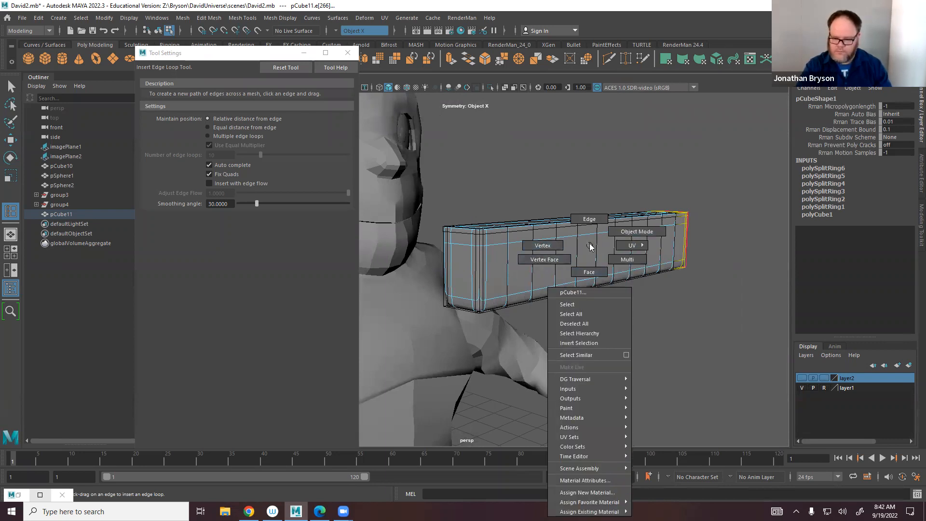
pyautogui.moveTo(589, 243); pyautogui.dragTo(590, 242, button='right')
pyautogui.press('q')
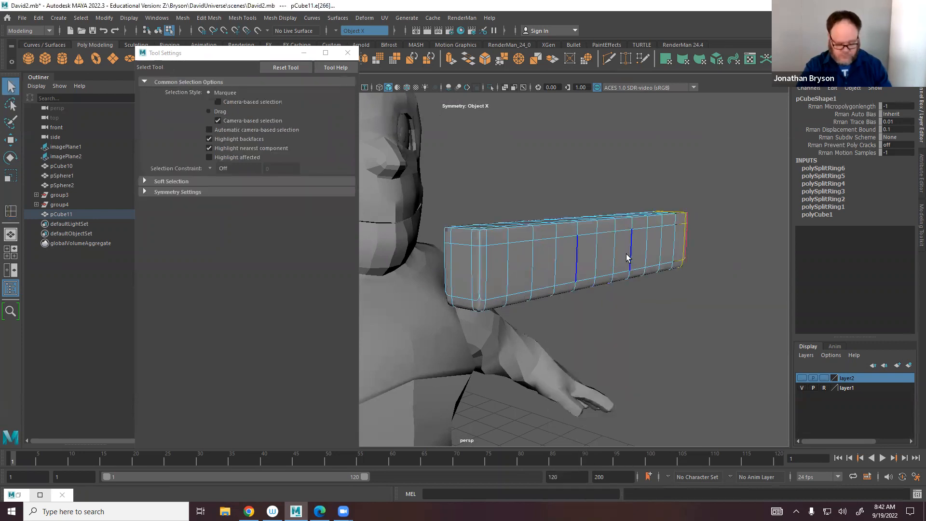
pyautogui.moveTo(610, 252); pyautogui.dragTo(641, 227, button='right')
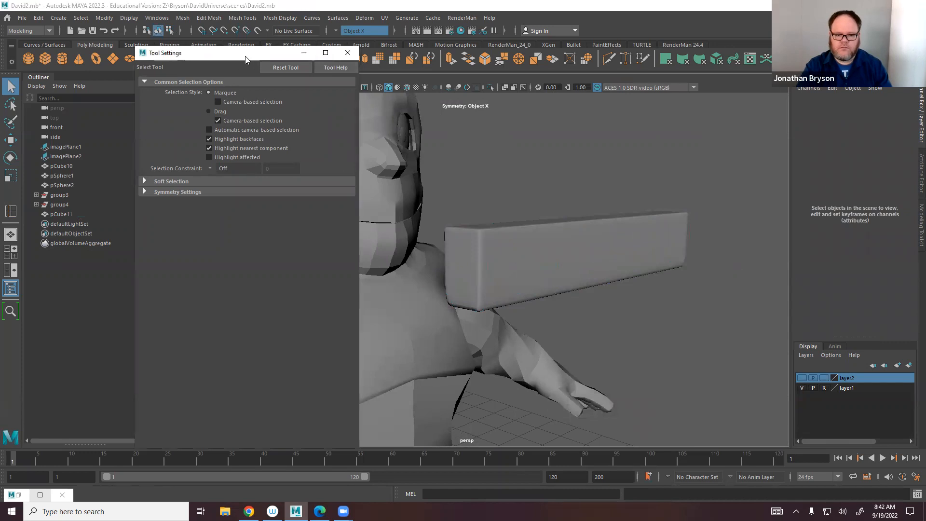
pyautogui.moveTo(249, 54); pyautogui.dragTo(165, 91)
pyautogui.click(601, 230)
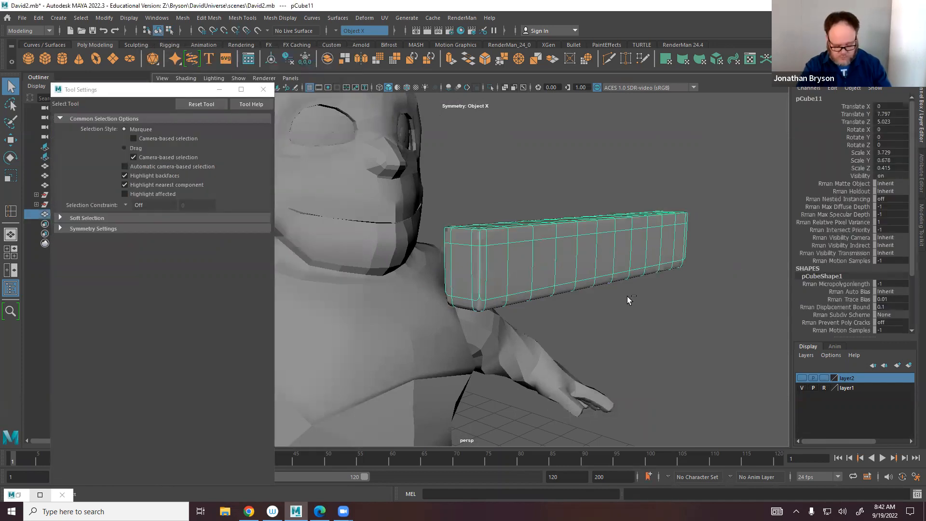
# Duplicate the block, lower the copy to about Translate Y 7.076 and scale it to about X 1.391, Z 0.323.
pyautogui.hotkey('ctrl', 'd')
pyautogui.press('w')
pyautogui.moveTo(596, 208); pyautogui.dragTo(605, 301)
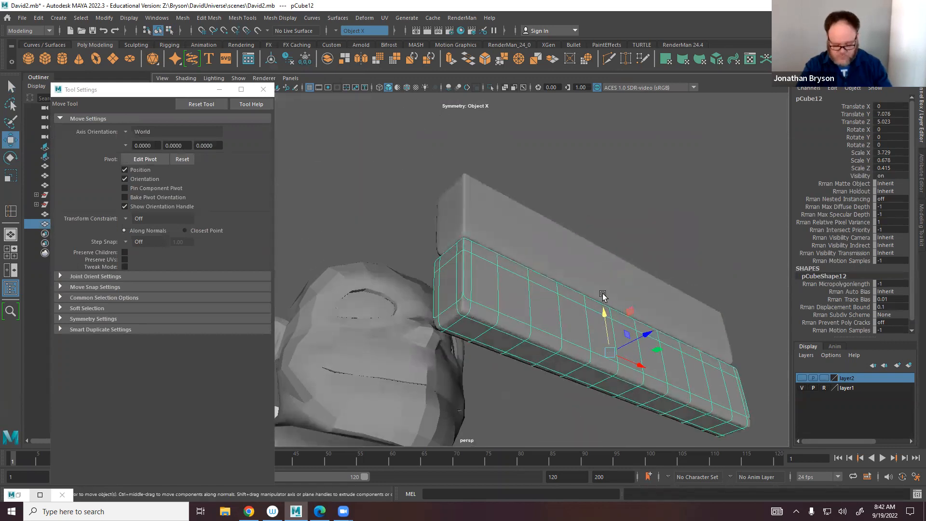
pyautogui.press('r')
pyautogui.moveTo(643, 335); pyautogui.dragTo(525, 293)
# Delete alternate vertical edge loops of the duplicate block with Object X symmetry active.
pyautogui.moveTo(504, 244); pyautogui.dragTo(506, 221, button='right')
pyautogui.click(517, 298)
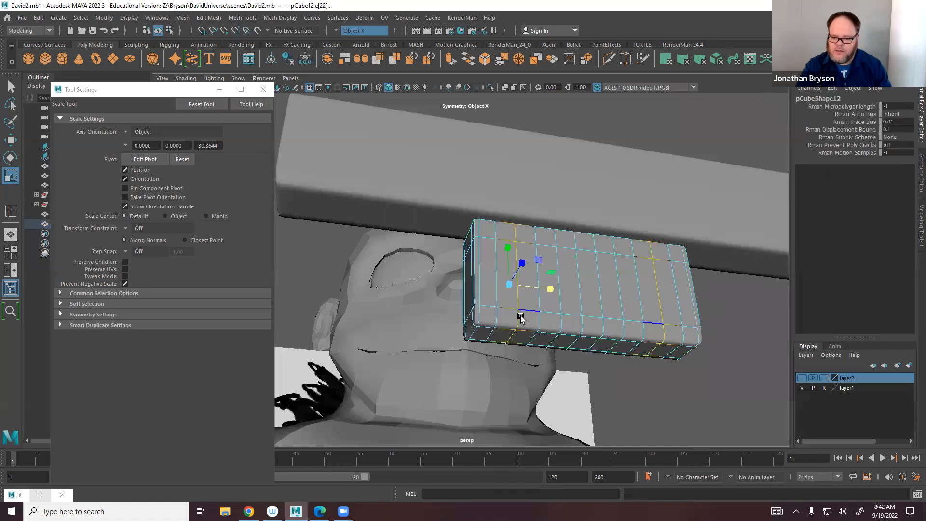
pyautogui.click(495, 299)
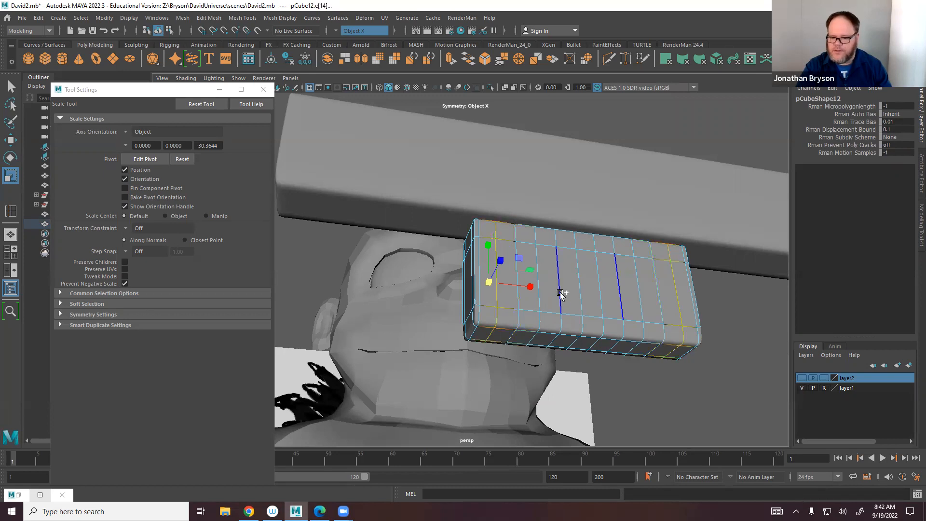
pyautogui.keyDown('shift'); pyautogui.click(536, 298); pyautogui.keyUp('shift')
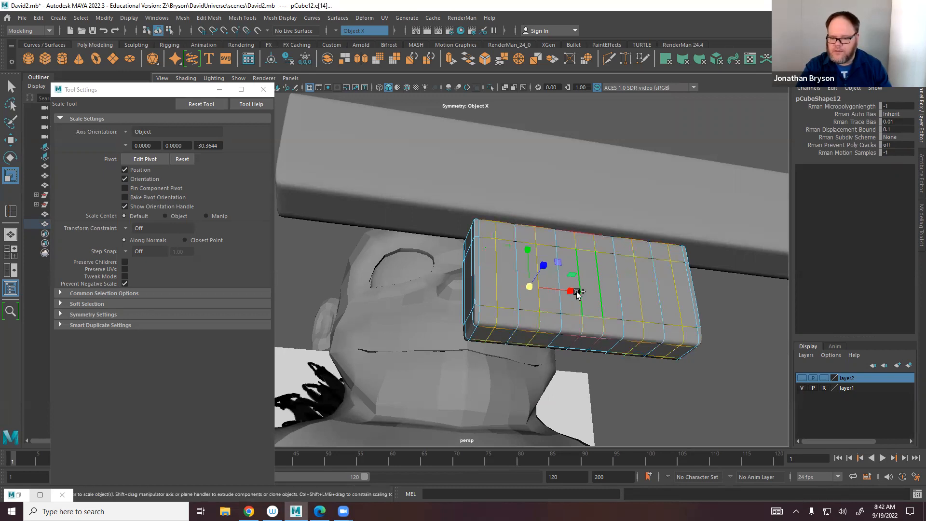
pyautogui.keyDown('shift'); pyautogui.click(573, 296); pyautogui.keyUp('shift')
pyautogui.hotkey('ctrl', 'Delete')
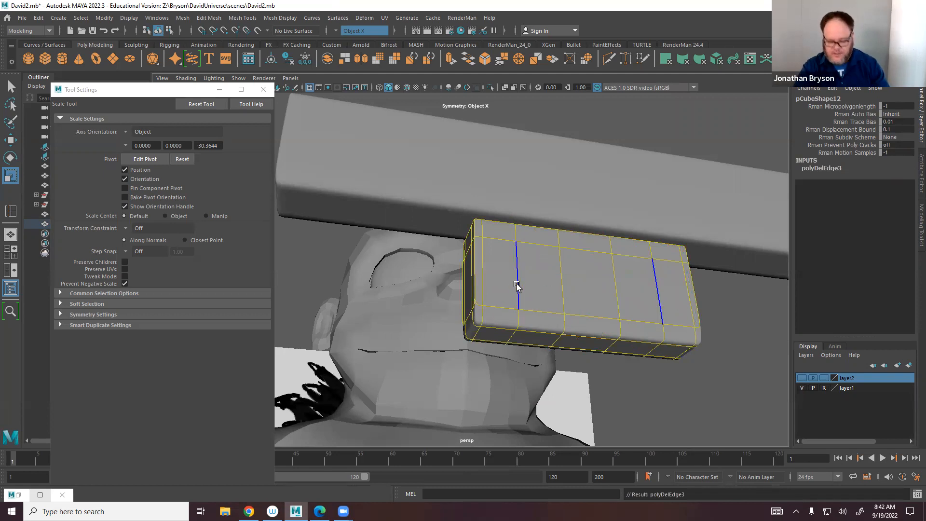
# Turn symmetry off and scale the duplicate into a single narrow tooth of about X 0.325, Z 0.217.
pyautogui.click(340, 29)
pyautogui.click(361, 36)
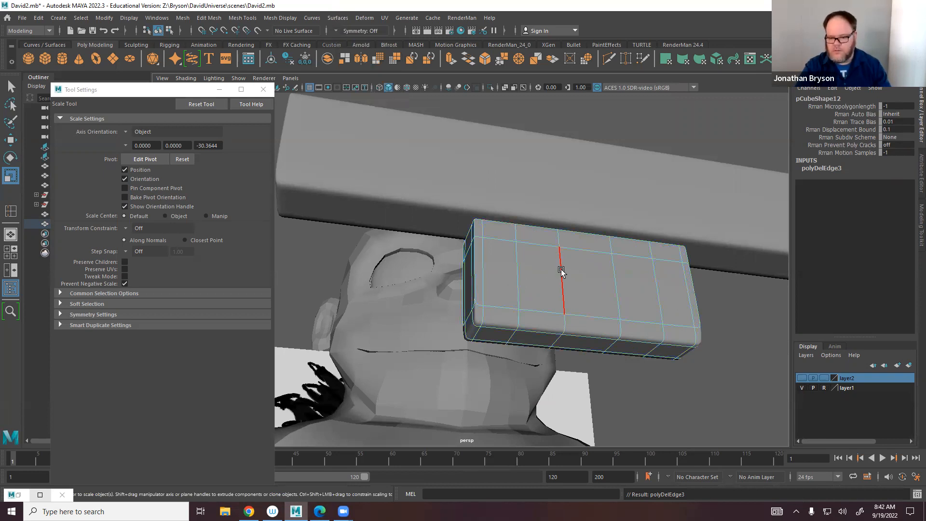
pyautogui.moveTo(562, 273); pyautogui.dragTo(605, 268, button='right')
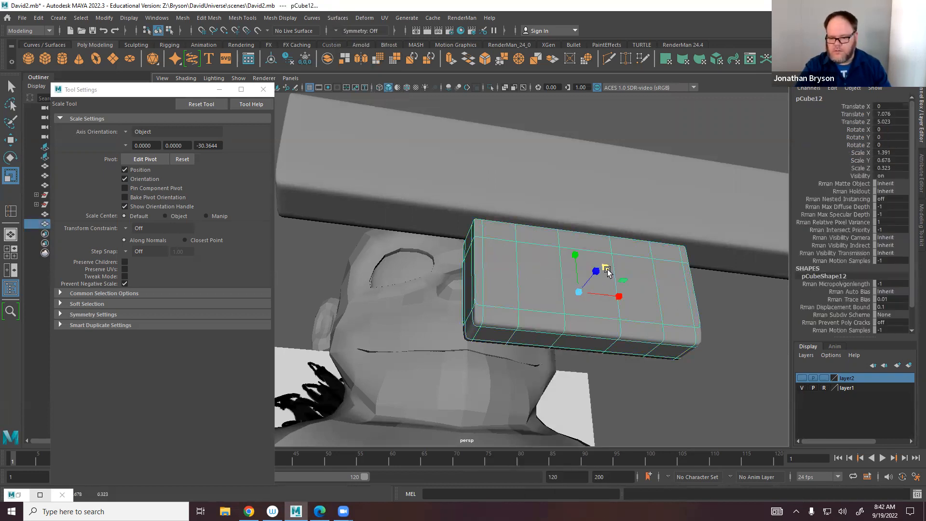
pyautogui.moveTo(619, 297); pyautogui.dragTo(580, 313)
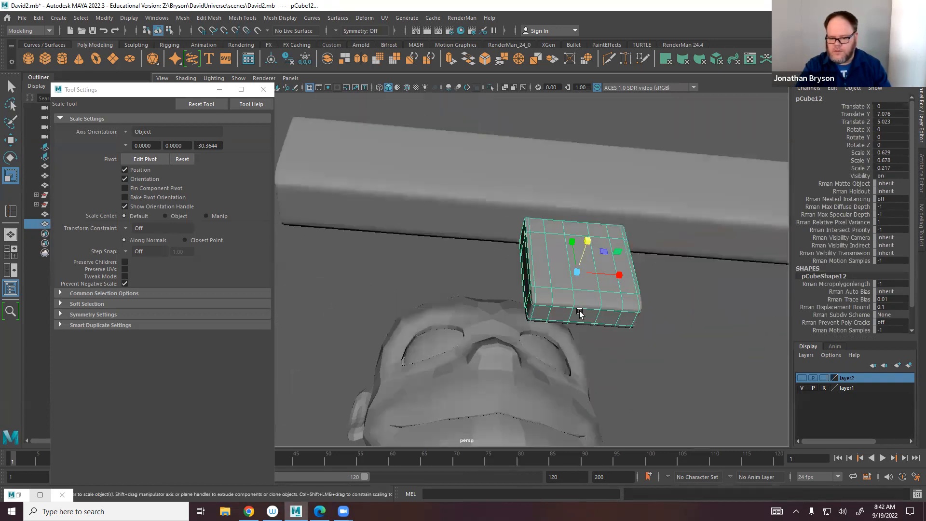
pyautogui.moveTo(618, 275)
pyautogui.mouseDown()
pyautogui.moveTo(590, 279)
pyautogui.moveTo(603, 286)
pyautogui.moveTo(587, 279)
pyautogui.moveTo(593, 251)
pyautogui.moveTo(606, 248)
pyautogui.moveTo(602, 231)
pyautogui.moveTo(613, 242)
pyautogui.moveTo(498, 274)
pyautogui.moveTo(522, 265)
pyautogui.moveTo(498, 194)
pyautogui.mouseUp()
# Position the tooth under the block at about Translate Y 7.411, Z 5.115 and switch off its smooth preview.
pyautogui.press('w')
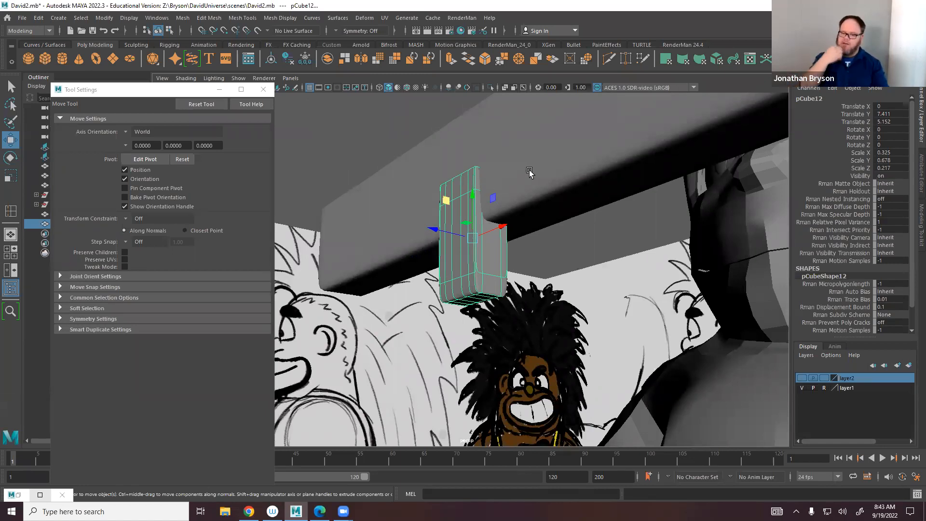
pyautogui.keyDown('alt'); pyautogui.moveTo(480, 282); pyautogui.dragTo(449, 307); pyautogui.keyUp('alt')
pyautogui.moveTo(394, 243); pyautogui.dragTo(407, 247)
pyautogui.press('1')
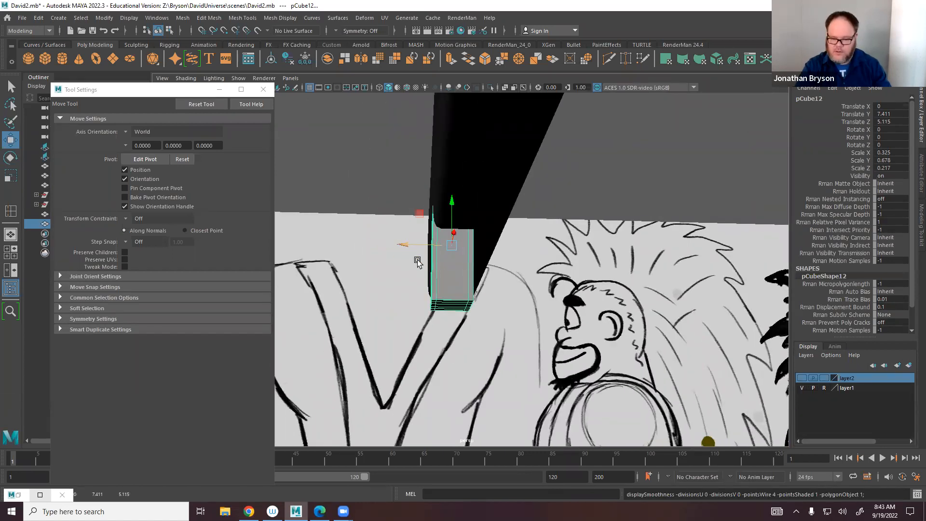
# Cut an edge loop vertically through the middle of the tooth's depth with the Multi-Cut tool.
pyautogui.keyDown('alt'); pyautogui.moveTo(487, 287); pyautogui.dragTo(496, 315, button='right'); pyautogui.keyUp('alt')
pyautogui.keyDown('shift'); pyautogui.moveTo(489, 255); pyautogui.dragTo(439, 258, button='right'); pyautogui.keyUp('shift')
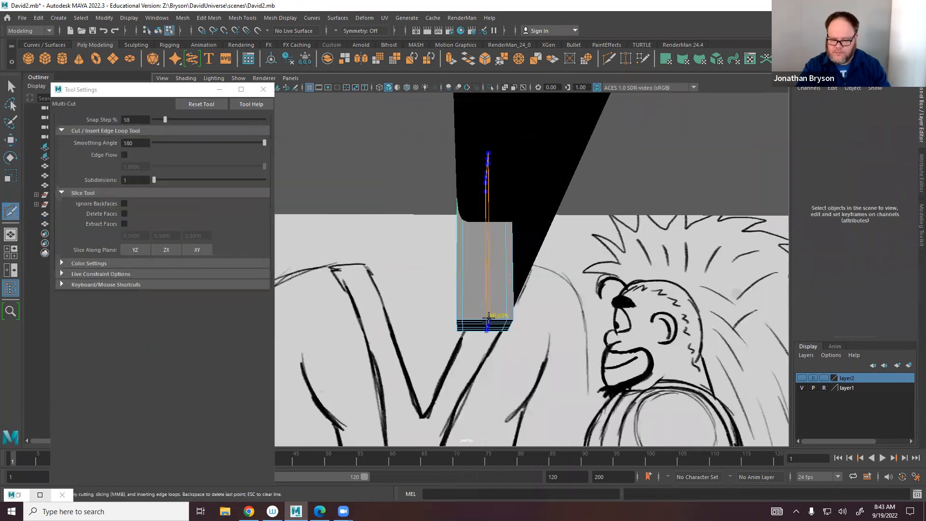
pyautogui.moveTo(487, 315)
pyautogui.keyDown('alt'); pyautogui.mouseDown()
pyautogui.moveTo(537, 307)
pyautogui.moveTo(603, 355)
pyautogui.mouseUp(); pyautogui.keyUp('alt')
pyautogui.keyDown('alt'); pyautogui.moveTo(603, 355); pyautogui.dragTo(566, 311, button='right'); pyautogui.keyUp('alt')
pyautogui.press('q')
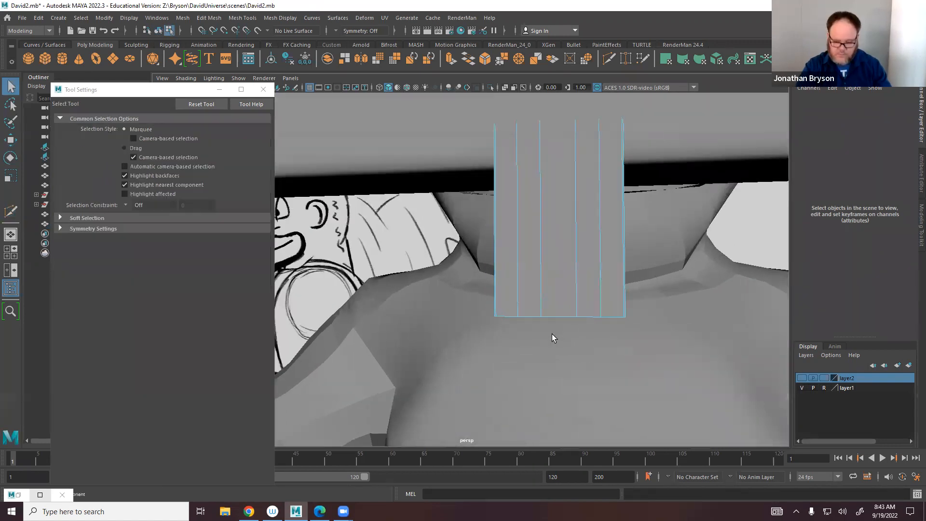
# Set symmetry to Object X and raise the tooth's lower corner vertices so its bottom end tapers in width.
pyautogui.keyDown('alt'); pyautogui.moveTo(498, 278); pyautogui.dragTo(472, 187); pyautogui.keyUp('alt')
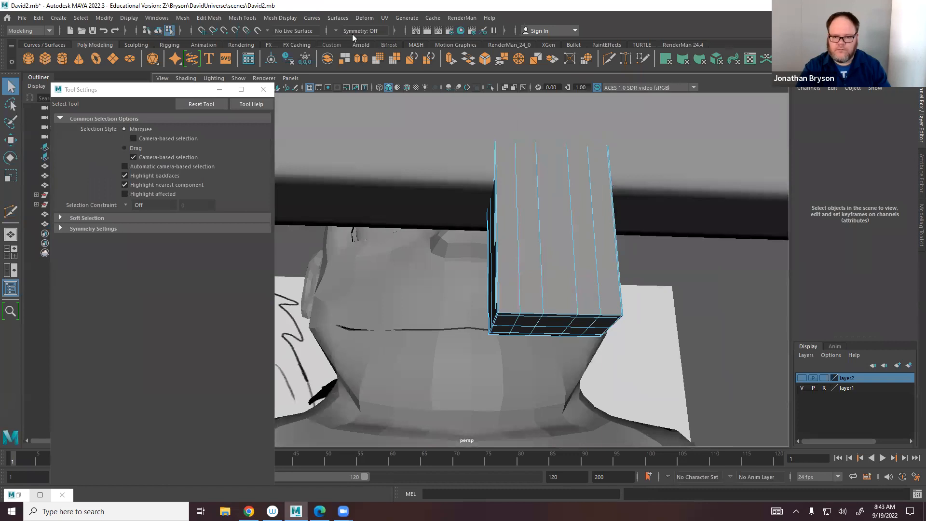
pyautogui.click(338, 27)
pyautogui.click(358, 37)
pyautogui.doubleClick(510, 251)
pyautogui.keyDown('alt'); pyautogui.moveTo(510, 251); pyautogui.dragTo(502, 285); pyautogui.keyUp('alt')
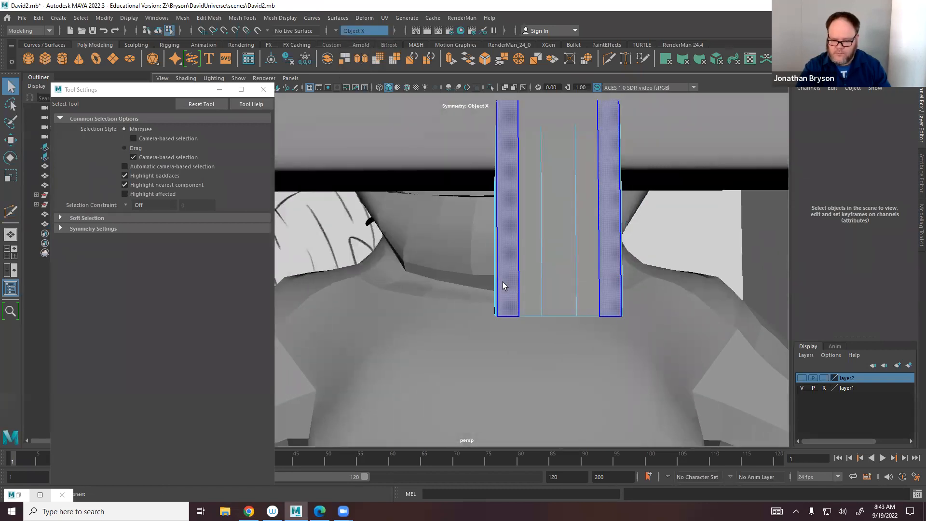
pyautogui.moveTo(502, 282); pyautogui.dragTo(463, 243, button='right')
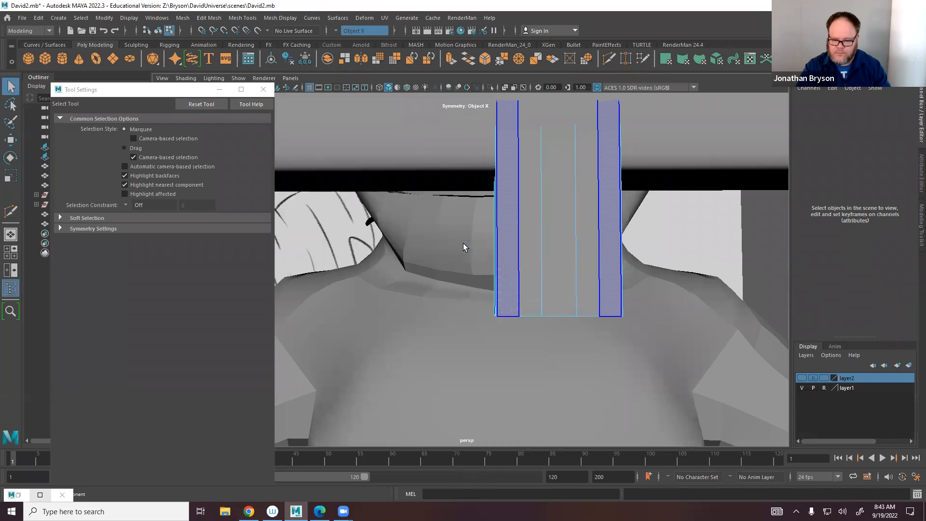
pyautogui.click(496, 316)
pyautogui.press('w')
pyautogui.moveTo(493, 272)
pyautogui.mouseDown()
pyautogui.moveTo(496, 249)
pyautogui.moveTo(539, 306)
pyautogui.moveTo(503, 274)
pyautogui.mouseUp()
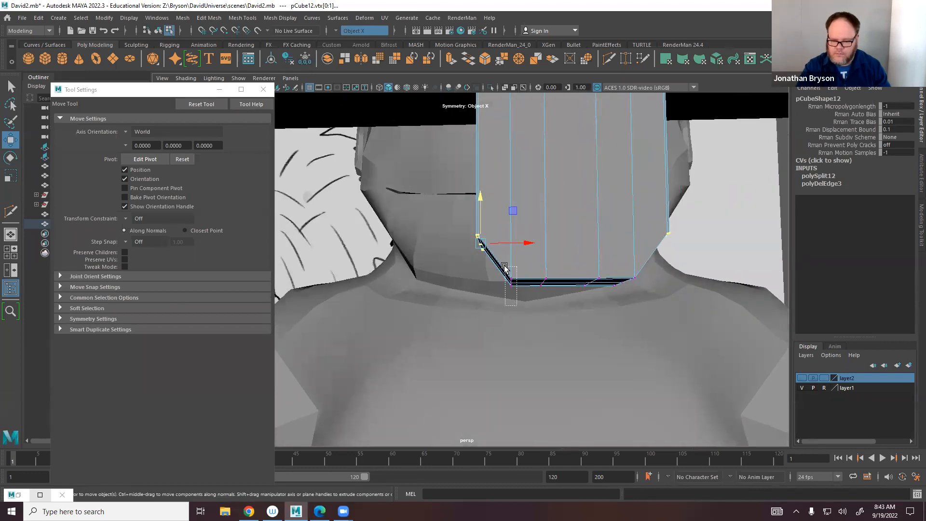
pyautogui.moveTo(511, 238); pyautogui.dragTo(560, 292)
pyautogui.moveTo(480, 223); pyautogui.dragTo(469, 208)
# Raise the lower front and back vertices of the tooth so its tip also tapers in depth.
pyautogui.moveTo(504, 253)
pyautogui.keyDown('alt'); pyautogui.mouseDown()
pyautogui.moveTo(490, 242)
pyautogui.moveTo(502, 252)
pyautogui.mouseUp(); pyautogui.keyUp('alt')
pyautogui.moveTo(534, 325); pyautogui.dragTo(502, 273)
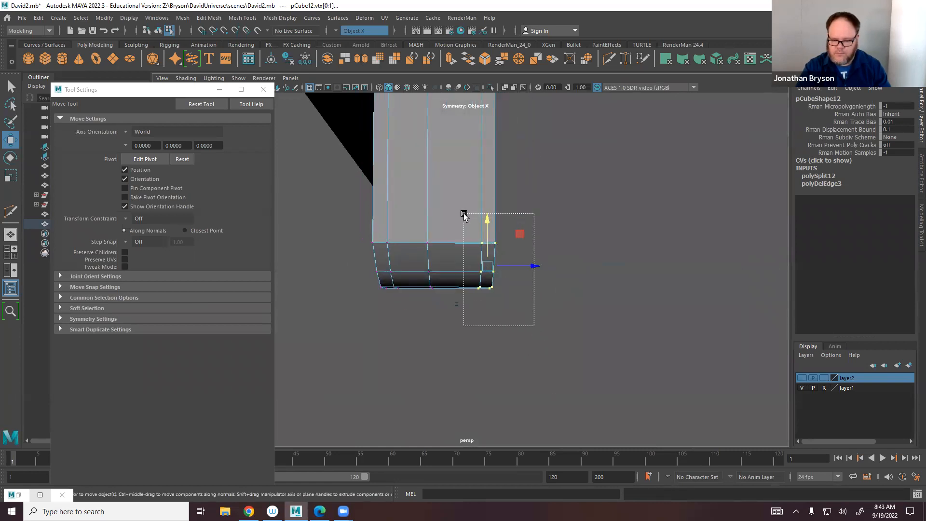
pyautogui.moveTo(521, 235); pyautogui.dragTo(424, 280)
pyautogui.hotkey('ctrl', 'z')
pyautogui.moveTo(477, 333); pyautogui.dragTo(476, 333)
pyautogui.moveTo(446, 234); pyautogui.dragTo(517, 242)
# Return the tooth to object mode and round off its lower end with the sculpting Smooth Tool.
pyautogui.moveTo(519, 243); pyautogui.dragTo(555, 230, button='right')
pyautogui.keyDown('alt'); pyautogui.moveTo(549, 266); pyautogui.dragTo(522, 257); pyautogui.keyUp('alt')
pyautogui.click(243, 17)
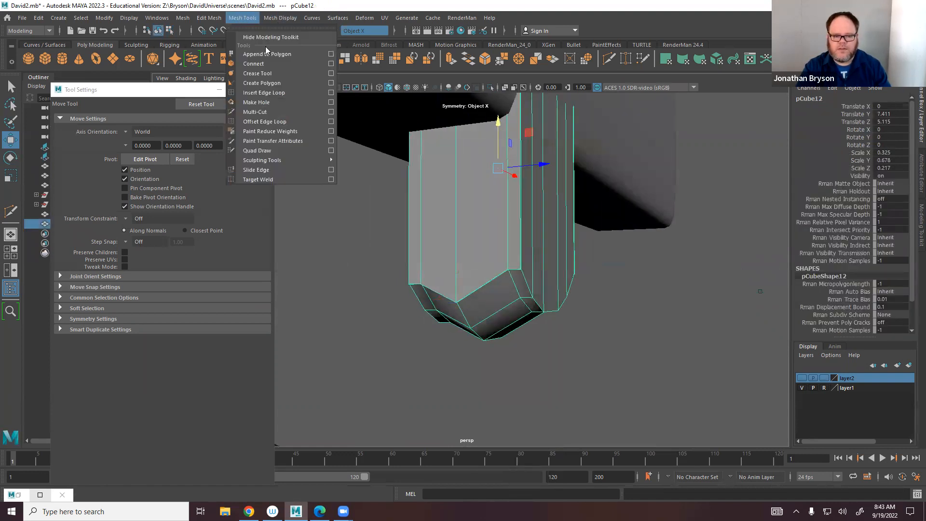
pyautogui.moveTo(275, 160)
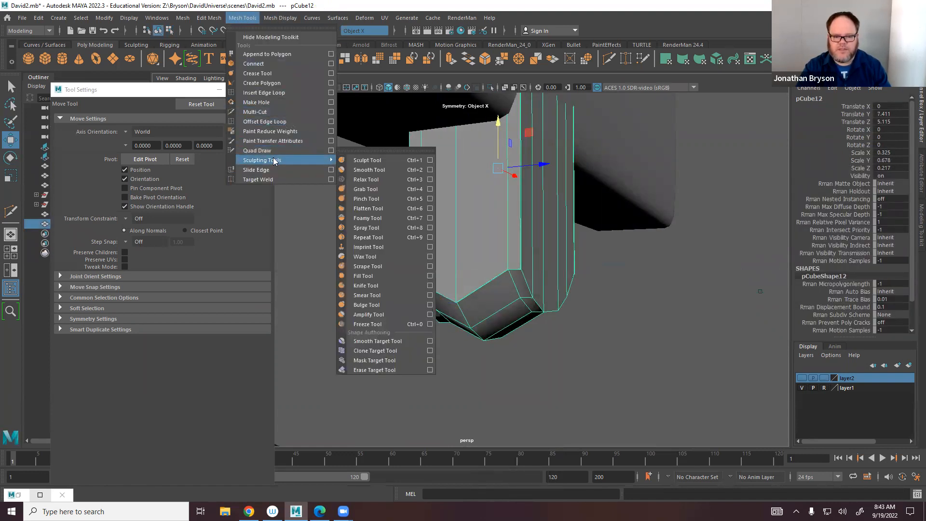
pyautogui.click(373, 170)
pyautogui.scroll(3, 517, 288)
pyautogui.moveTo(517, 288)
pyautogui.mouseDown()
pyautogui.moveTo(426, 284)
pyautogui.moveTo(451, 256)
pyautogui.moveTo(429, 278)
pyautogui.mouseUp()
pyautogui.scroll(-3, 538, 288)
pyautogui.scroll(3, 426, 278)
pyautogui.keyDown('alt'); pyautogui.moveTo(429, 278); pyautogui.dragTo(462, 271); pyautogui.keyUp('alt')
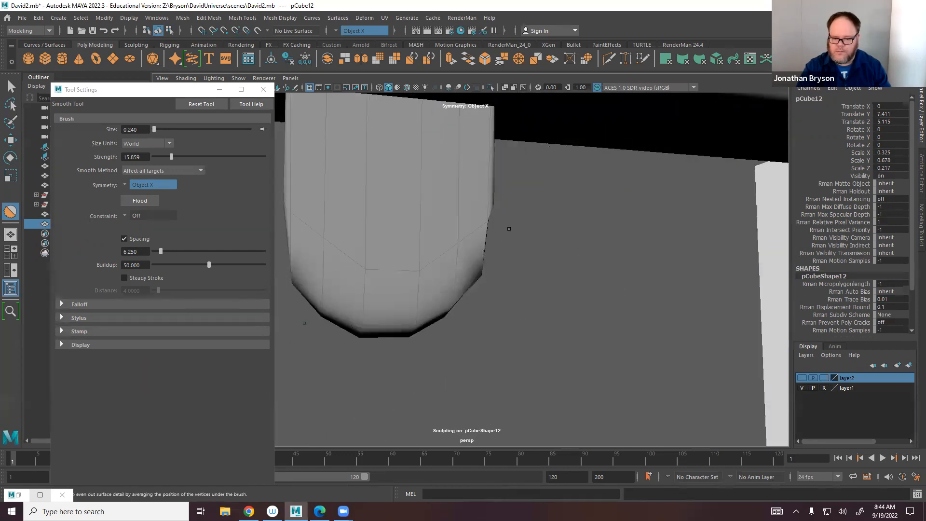
# Smooth the tooth's sides and back with further brush strokes until it forms a tapered, pointed fang.
pyautogui.moveTo(450, 234)
pyautogui.keyDown('alt'); pyautogui.mouseDown()
pyautogui.moveTo(414, 222)
pyautogui.moveTo(424, 208)
pyautogui.moveTo(446, 270)
pyautogui.moveTo(415, 294)
pyautogui.mouseUp(); pyautogui.keyUp('alt')
pyautogui.keyDown('alt'); pyautogui.moveTo(299, 308); pyautogui.dragTo(362, 337); pyautogui.keyUp('alt')
pyautogui.moveTo(593, 220)
pyautogui.mouseDown()
pyautogui.moveTo(601, 244)
pyautogui.moveTo(586, 316)
pyautogui.moveTo(567, 307)
pyautogui.moveTo(588, 283)
pyautogui.moveTo(434, 222)
pyautogui.moveTo(387, 230)
pyautogui.moveTo(526, 253)
pyautogui.moveTo(550, 268)
pyautogui.moveTo(531, 268)
pyautogui.moveTo(587, 266)
pyautogui.moveTo(553, 287)
pyautogui.mouseUp()
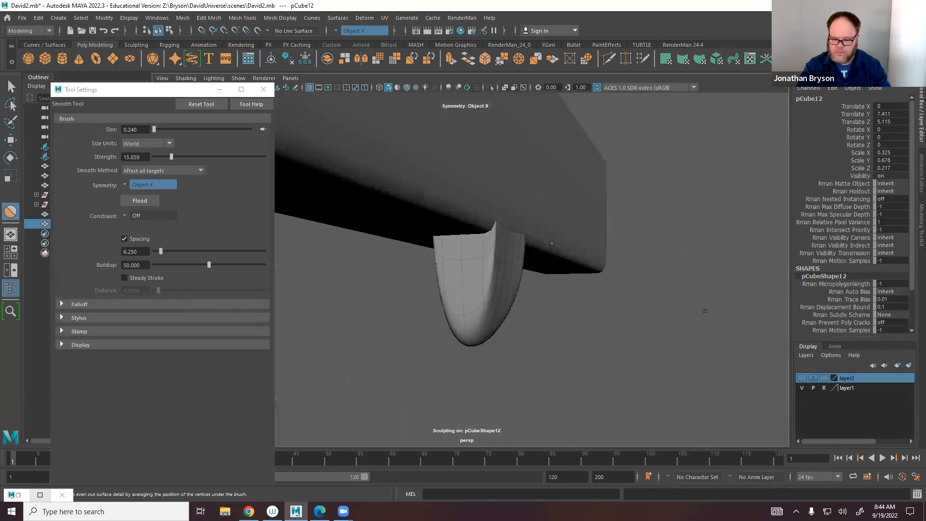
# Check the tooth's depth in wireframe, move the tooth forward to Translate Z 5.184, and turn off its smooth preview.
pyautogui.press('4')
pyautogui.moveTo(506, 328)
pyautogui.keyDown('alt'); pyautogui.mouseDown()
pyautogui.moveTo(477, 193)
pyautogui.moveTo(508, 203)
pyautogui.mouseUp(); pyautogui.keyUp('alt')
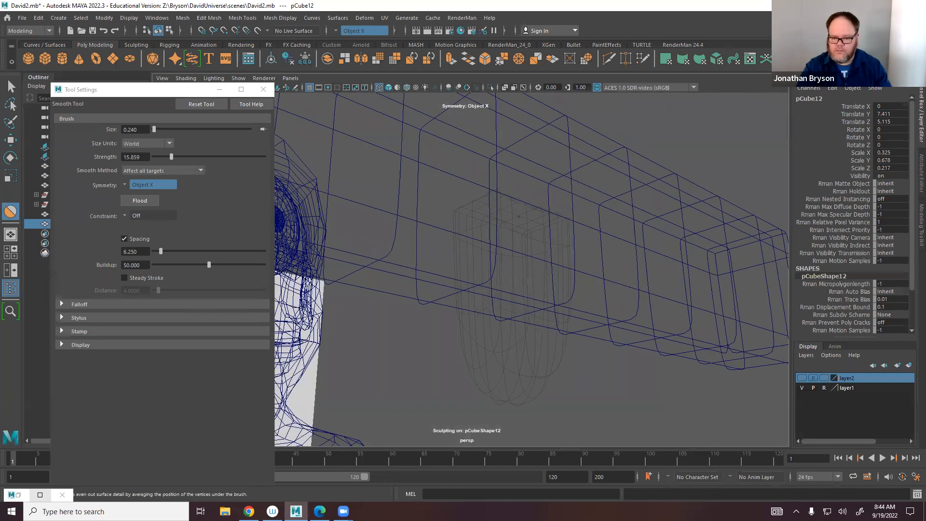
pyautogui.moveTo(454, 277)
pyautogui.keyDown('alt'); pyautogui.mouseDown()
pyautogui.moveTo(465, 236)
pyautogui.moveTo(531, 195)
pyautogui.mouseUp(); pyautogui.keyUp('alt')
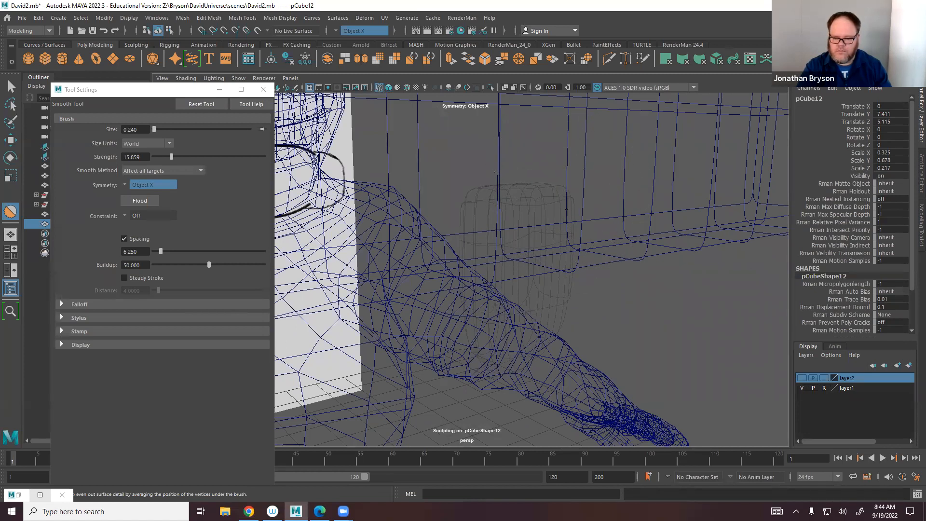
pyautogui.moveTo(543, 273)
pyautogui.keyDown('alt'); pyautogui.mouseDown()
pyautogui.moveTo(477, 225)
pyautogui.moveTo(517, 263)
pyautogui.mouseUp(); pyautogui.keyUp('alt')
pyautogui.press('5')
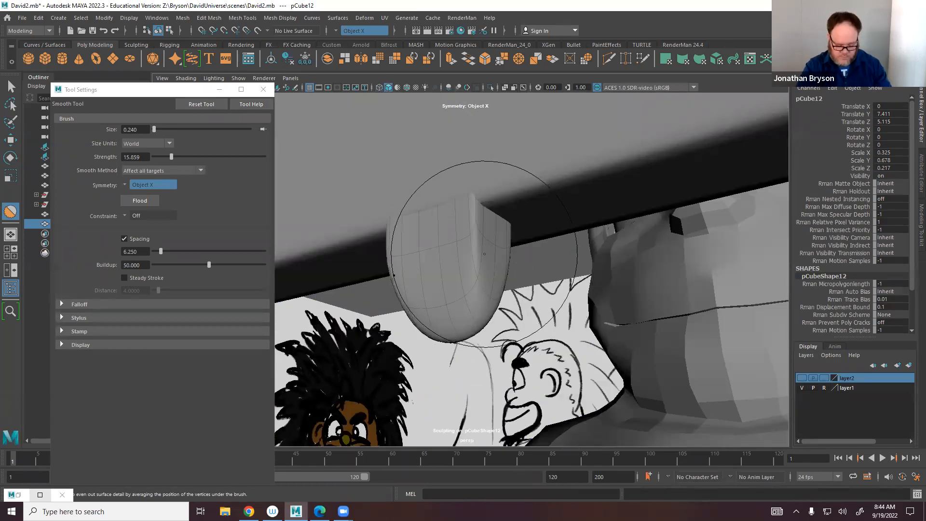
pyautogui.press('w')
pyautogui.moveTo(418, 227); pyautogui.dragTo(415, 259)
pyautogui.press('1')
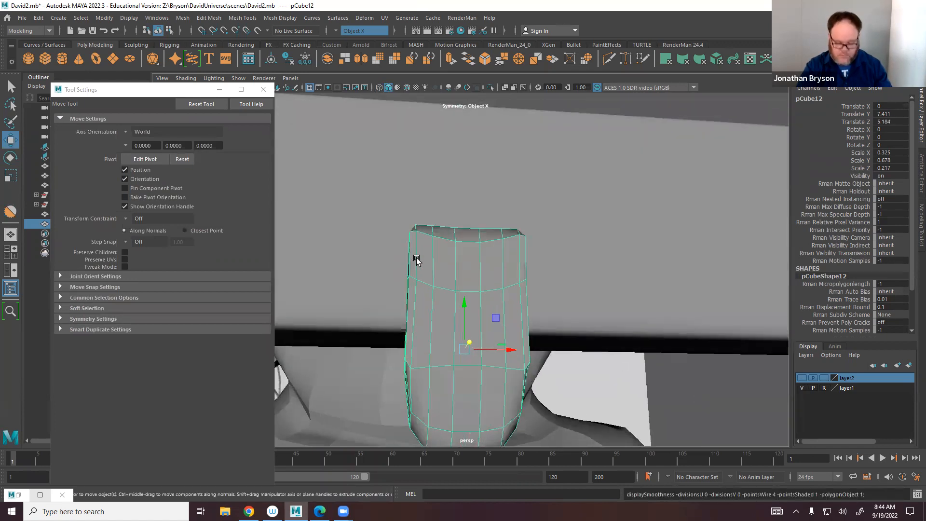
# Raise the middle face at the tooth's upper end and lift the neighbouring vertices symmetrically to form a rounded top.
pyautogui.keyDown('alt'); pyautogui.moveTo(458, 252); pyautogui.dragTo(463, 280, button='middle'); pyautogui.keyUp('alt')
pyautogui.scroll(3, 452, 274)
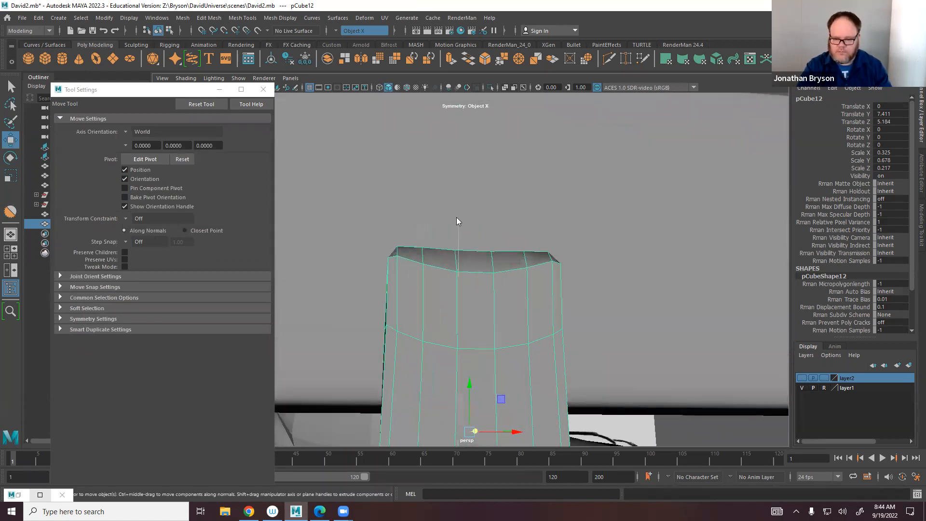
pyautogui.moveTo(458, 245); pyautogui.dragTo(441, 217, button='right')
pyautogui.moveTo(457, 271); pyautogui.dragTo(457, 271, button='right')
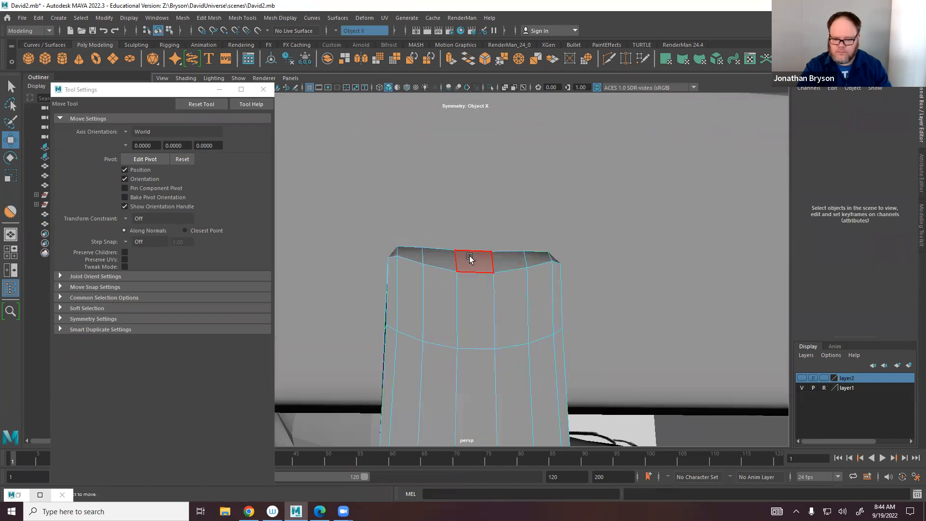
pyautogui.click(471, 259)
pyautogui.keyDown('alt'); pyautogui.moveTo(523, 264); pyautogui.dragTo(559, 269); pyautogui.keyUp('alt')
pyautogui.keyDown('alt'); pyautogui.moveTo(553, 234); pyautogui.dragTo(501, 263); pyautogui.keyUp('alt')
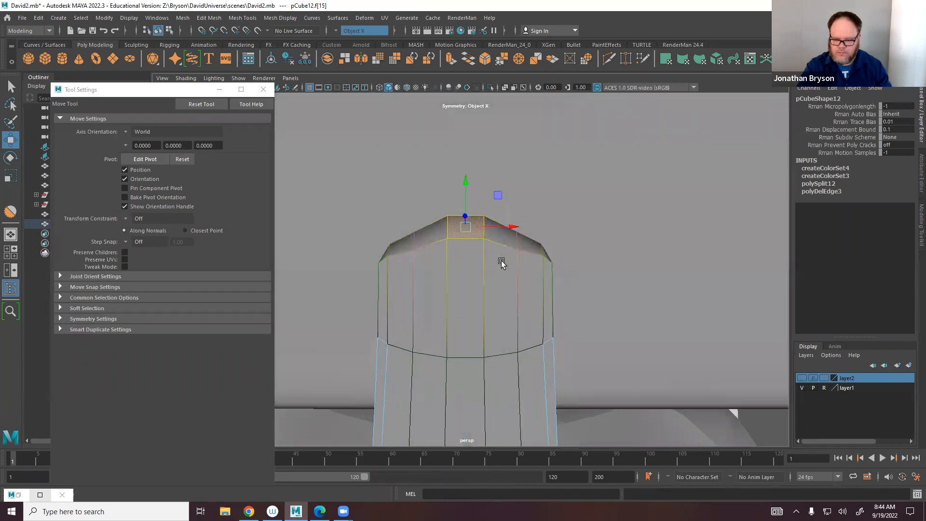
pyautogui.moveTo(517, 238); pyautogui.dragTo(469, 240, button='right')
pyautogui.click(519, 232)
pyautogui.moveTo(517, 233); pyautogui.dragTo(522, 216)
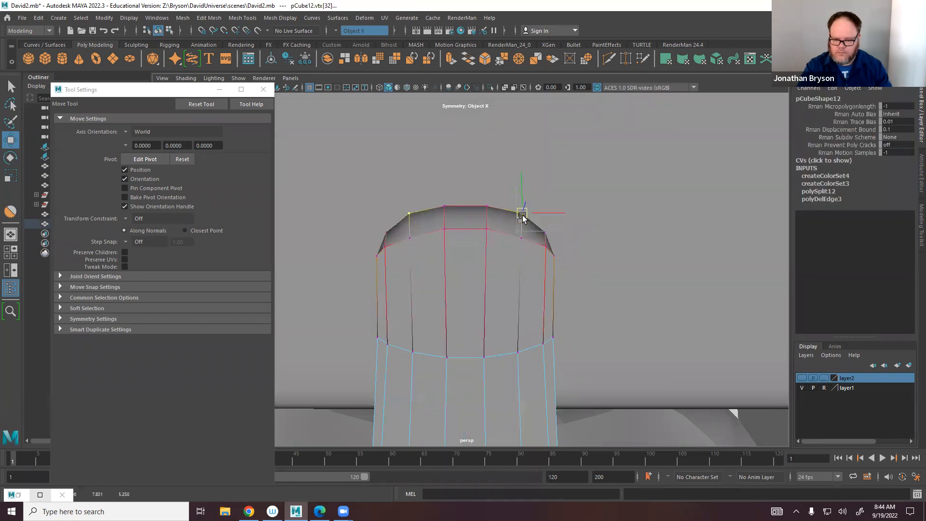
# Pull the central front vertices in the tooth's middle rows forward so its front face bulges outward.
pyautogui.keyDown('alt'); pyautogui.moveTo(453, 270); pyautogui.dragTo(528, 266); pyautogui.keyUp('alt')
pyautogui.click(546, 353)
pyautogui.moveTo(544, 355); pyautogui.dragTo(565, 351)
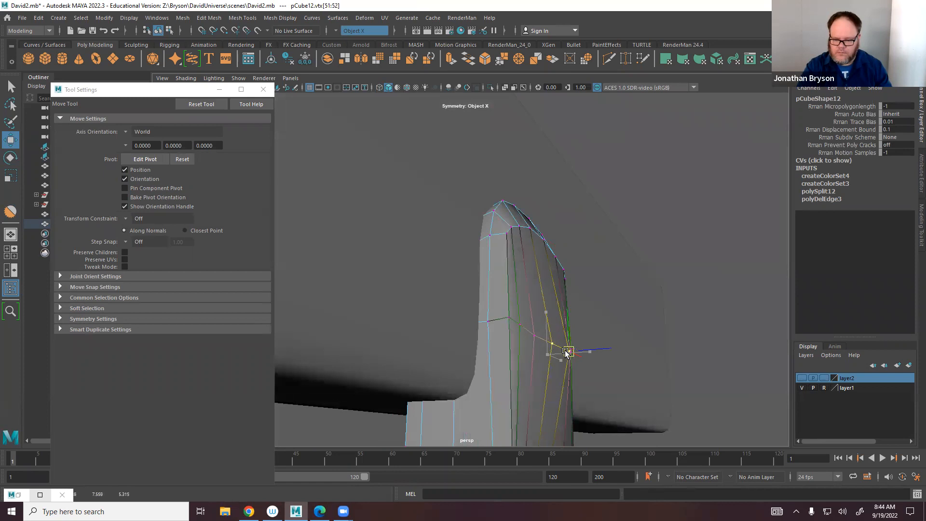
pyautogui.keyDown('alt'); pyautogui.moveTo(557, 374); pyautogui.dragTo(553, 310, button='middle'); pyautogui.keyUp('alt')
pyautogui.click(547, 407)
pyautogui.keyDown('alt'); pyautogui.moveTo(540, 386); pyautogui.dragTo(543, 328, button='middle'); pyautogui.keyUp('alt')
pyautogui.moveTo(549, 326); pyautogui.dragTo(571, 333)
# Adjust the width and depth of the central front vertices to even out the tooth's curved face.
pyautogui.keyDown('alt'); pyautogui.moveTo(572, 334); pyautogui.dragTo(486, 330); pyautogui.keyUp('alt')
pyautogui.click(500, 234)
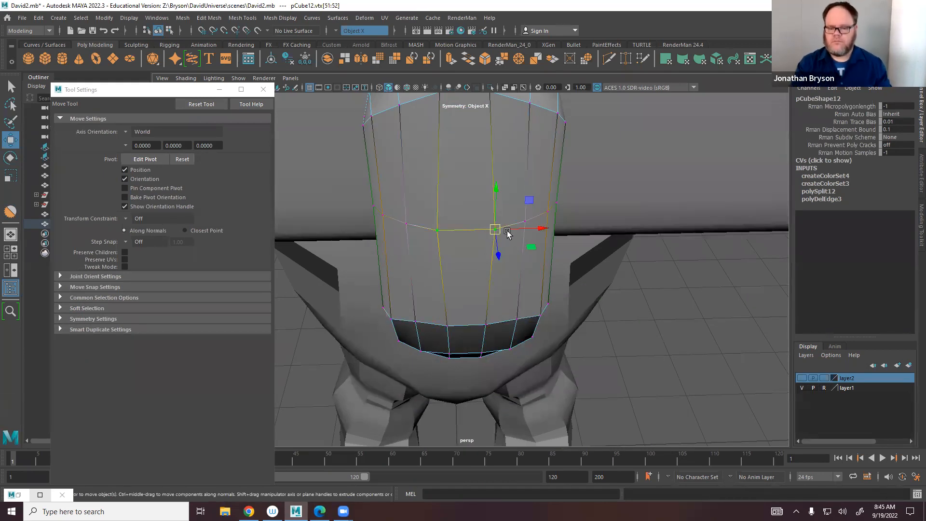
pyautogui.click(507, 230)
pyautogui.moveTo(591, 268); pyautogui.dragTo(577, 261, button='middle')
pyautogui.keyDown('alt'); pyautogui.moveTo(577, 270); pyautogui.dragTo(496, 285); pyautogui.keyUp('alt')
pyautogui.moveTo(496, 285); pyautogui.dragTo(509, 284, button='middle')
pyautogui.moveTo(509, 285); pyautogui.dragTo(519, 254)
# Insert a vertical edge loop around the tooth's side with the Multi-Cut tool.
pyautogui.moveTo(519, 256); pyautogui.dragTo(563, 227, button='right')
pyautogui.keyDown('alt'); pyautogui.moveTo(412, 244); pyautogui.dragTo(499, 232); pyautogui.keyUp('alt')
pyautogui.keyDown('shift'); pyautogui.moveTo(491, 229); pyautogui.dragTo(454, 229, button='right'); pyautogui.keyUp('shift')
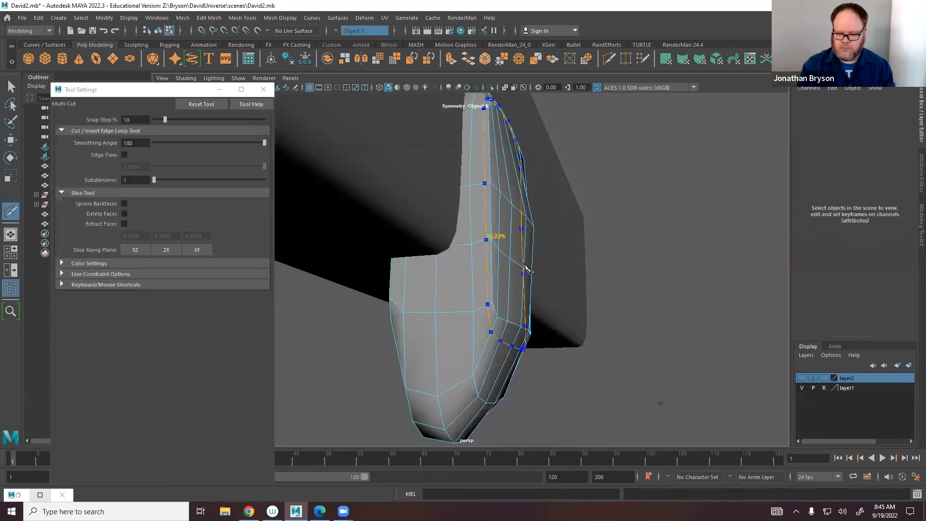
pyautogui.keyDown('alt'); pyautogui.moveTo(503, 280); pyautogui.dragTo(496, 277); pyautogui.keyUp('alt')
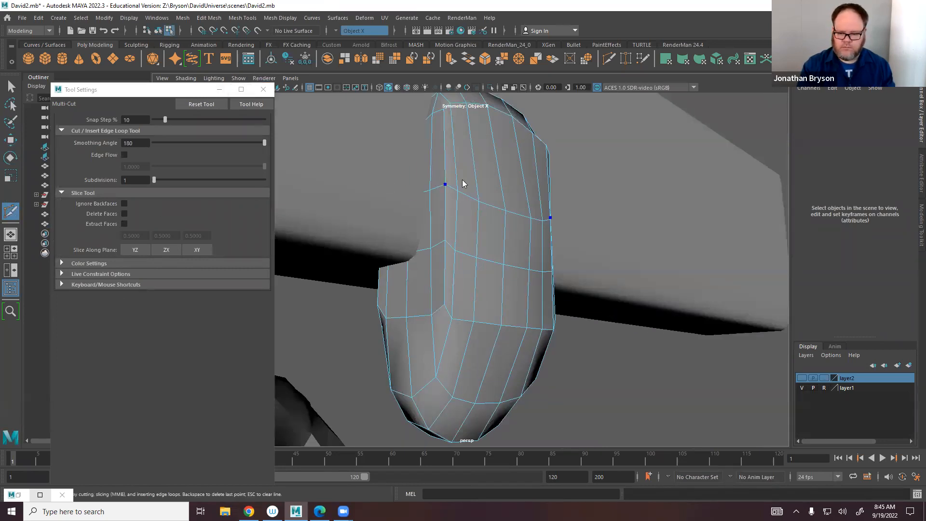
# Return the tooth to object mode and even out its front and sides with the sculpting Smooth Tool.
pyautogui.moveTo(453, 184); pyautogui.dragTo(512, 165, button='right')
pyautogui.press('q')
pyautogui.click(493, 194)
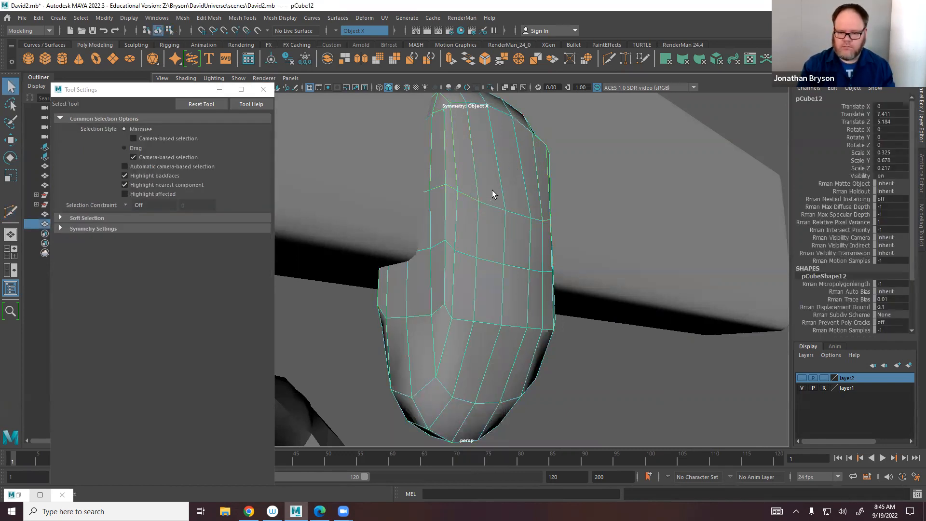
pyautogui.click(243, 18)
pyautogui.moveTo(269, 161)
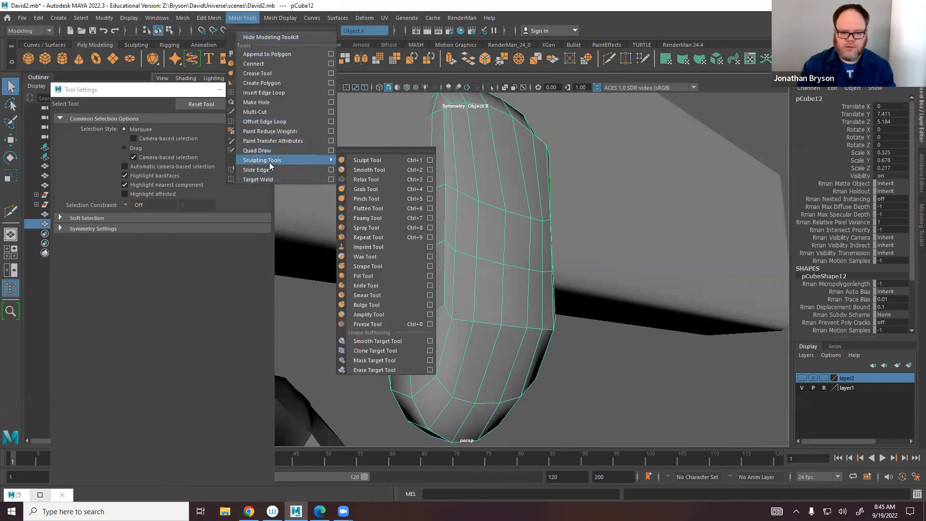
pyautogui.click(369, 170)
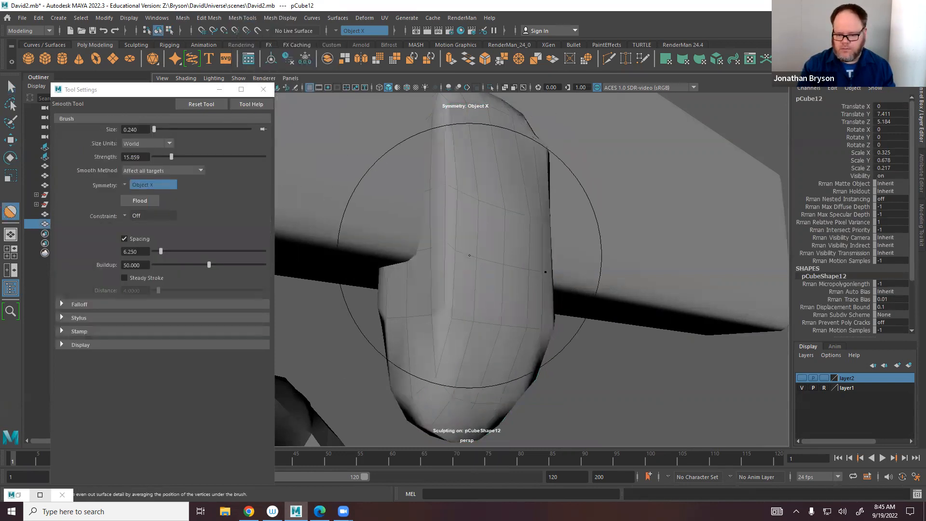
pyautogui.moveTo(489, 262)
pyautogui.mouseDown()
pyautogui.moveTo(504, 323)
pyautogui.moveTo(400, 290)
pyautogui.mouseUp()
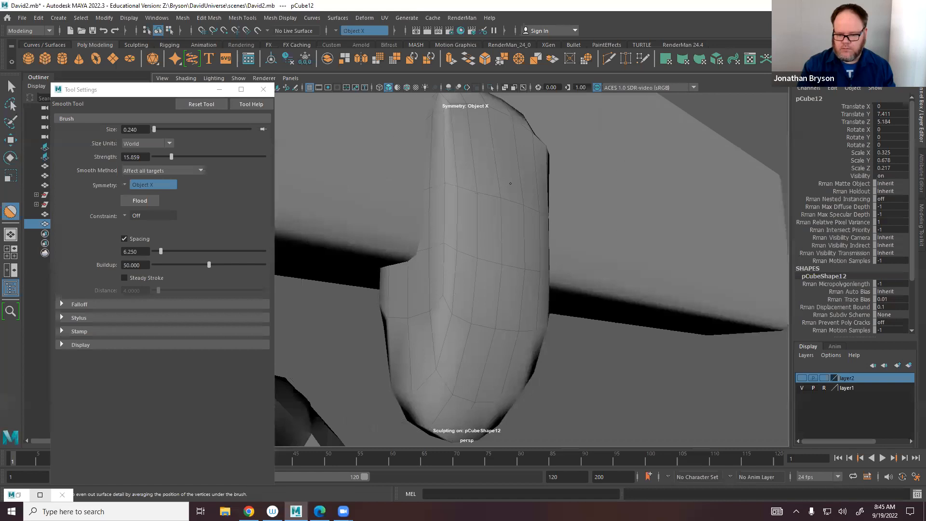
pyautogui.moveTo(460, 316)
pyautogui.keyDown('alt'); pyautogui.mouseDown()
pyautogui.moveTo(496, 287)
pyautogui.moveTo(423, 282)
pyautogui.mouseUp(); pyautogui.keyUp('alt')
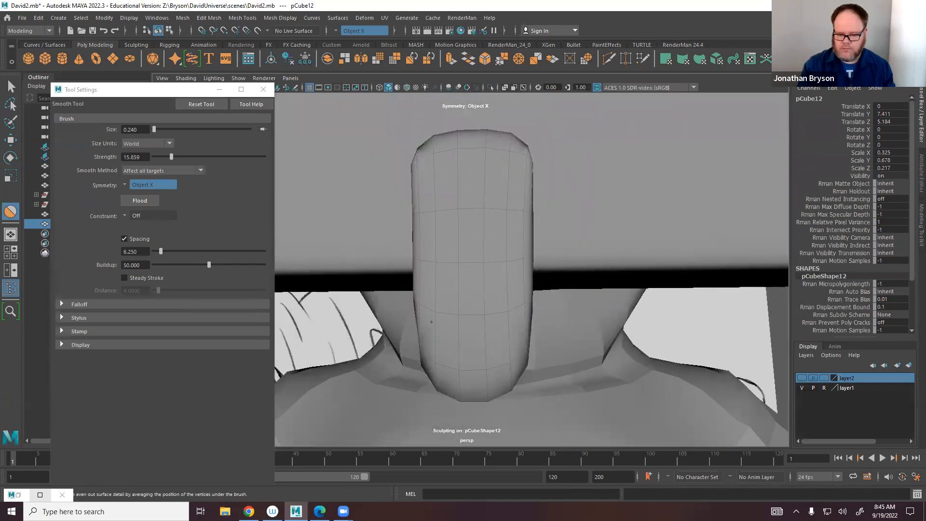
pyautogui.moveTo(528, 339)
pyautogui.keyDown('alt'); pyautogui.mouseDown()
pyautogui.moveTo(444, 335)
pyautogui.moveTo(477, 341)
pyautogui.mouseUp(); pyautogui.keyUp('alt')
pyautogui.press('q')
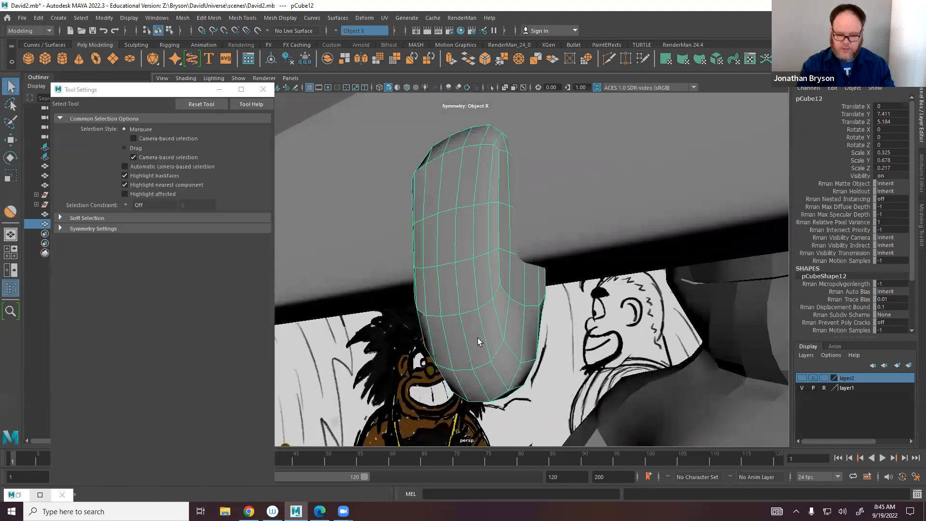
pyautogui.moveTo(486, 244); pyautogui.dragTo(530, 233, button='right')
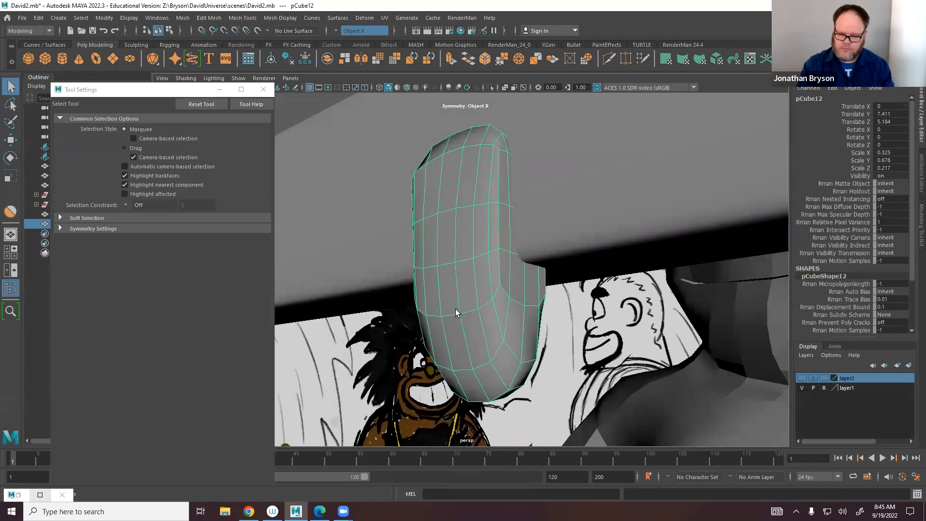
# Duplicate the tooth beside itself and shift the pair along X so the first tooth sits at Translate X 0.162.
pyautogui.keyDown('alt'); pyautogui.moveTo(456, 312); pyautogui.dragTo(459, 312); pyautogui.keyUp('alt')
pyautogui.keyDown('alt'); pyautogui.moveTo(458, 312); pyautogui.dragTo(466, 293, button='right'); pyautogui.keyUp('alt')
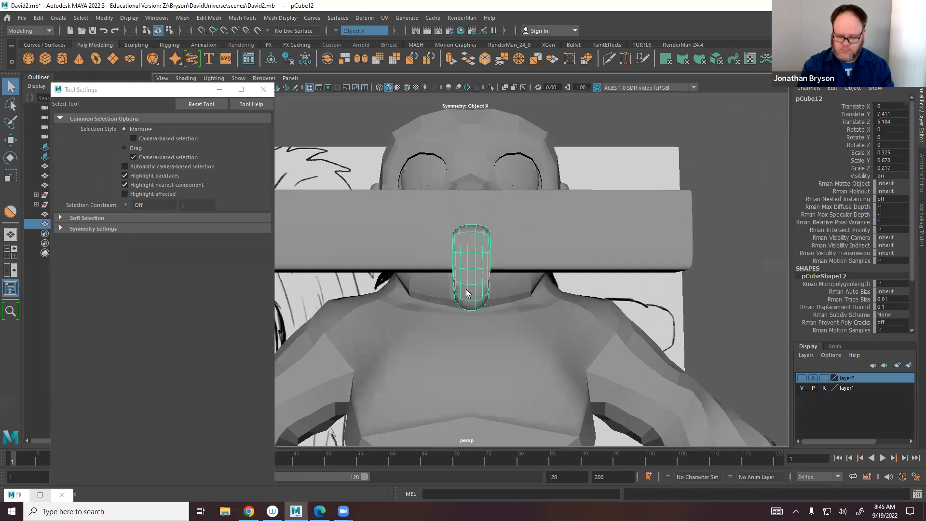
pyautogui.hotkey('ctrl', 'd')
pyautogui.press('w')
pyautogui.moveTo(515, 274); pyautogui.dragTo(547, 274)
pyautogui.keyDown('shift'); pyautogui.click(467, 268); pyautogui.keyUp('shift')
pyautogui.press('space')
pyautogui.press('space')
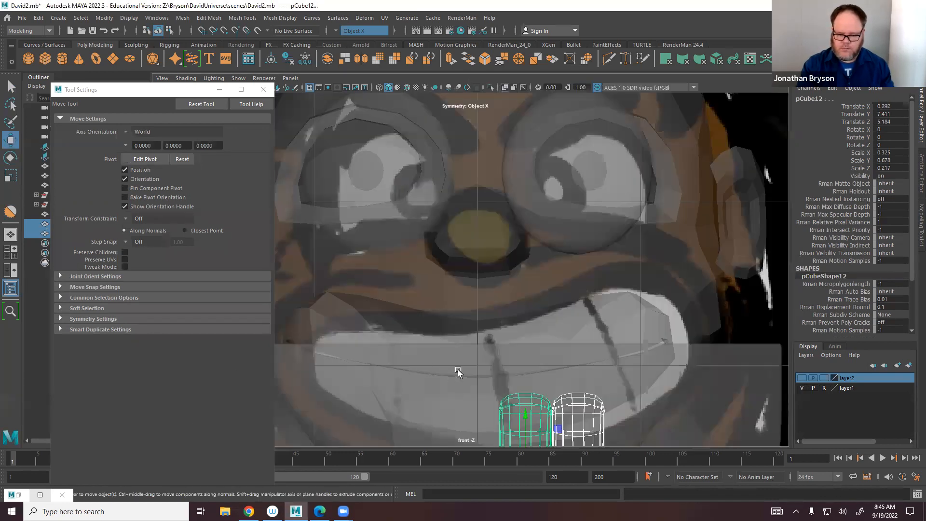
pyautogui.moveTo(561, 333); pyautogui.dragTo(549, 344)
# Duplicate the pair of teeth twice along X to make a row of six, with the fifth tooth at Translate X 1.443.
pyautogui.keyDown('alt'); pyautogui.moveTo(600, 333); pyautogui.dragTo(491, 266, button='middle'); pyautogui.keyUp('alt')
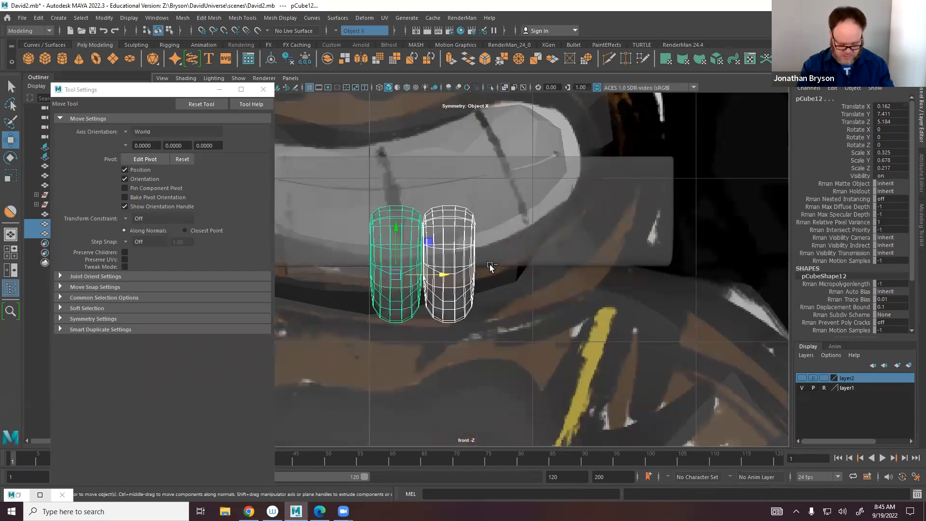
pyautogui.hotkey('ctrl', 'd')
pyautogui.moveTo(459, 279); pyautogui.dragTo(656, 274)
pyautogui.hotkey('ctrl', 'd')
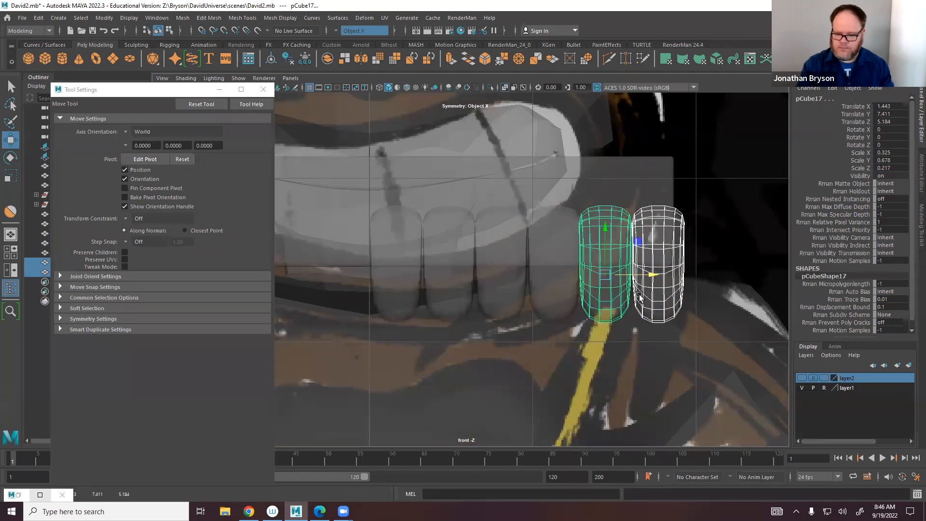
pyautogui.press('space')
pyautogui.press('space')
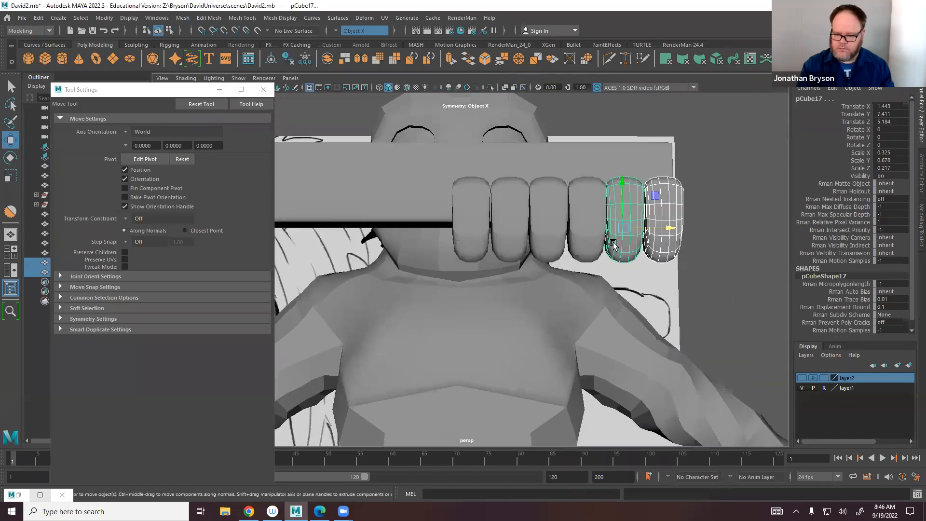
# Select all six teeth in the row and combine them into one mesh.
pyautogui.click(603, 228)
pyautogui.keyDown('shift'); pyautogui.click(554, 235); pyautogui.keyUp('shift')
pyautogui.keyDown('shift'); pyautogui.click(514, 236); pyautogui.keyUp('shift')
pyautogui.keyDown('shift'); pyautogui.click(475, 238); pyautogui.keyUp('shift')
pyautogui.keyDown('alt'); pyautogui.moveTo(516, 232); pyautogui.dragTo(447, 246, button='middle'); pyautogui.keyUp('alt')
pyautogui.scroll(3, 417, 246)
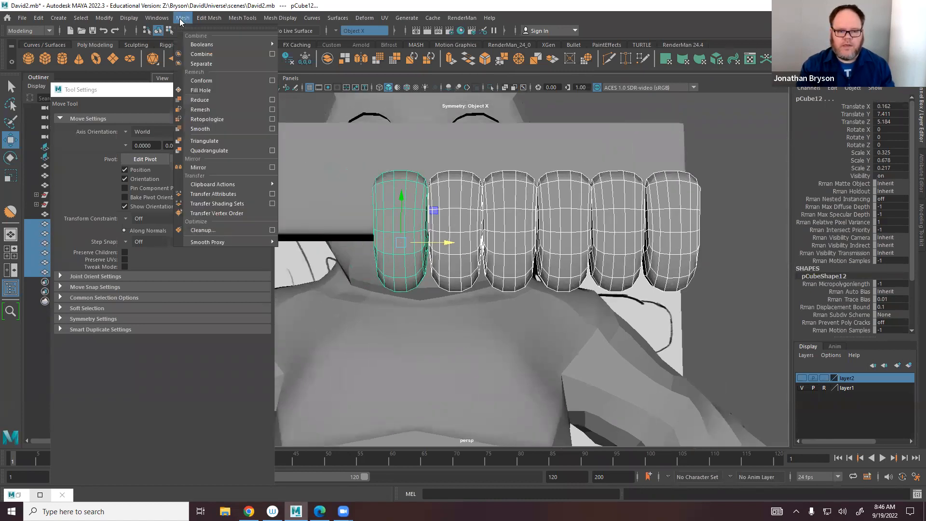
pyautogui.click(214, 54)
# Flatten the lower tips of all six teeth by scaling their bottom vertices vertically, and return to object mode.
pyautogui.moveTo(401, 245); pyautogui.dragTo(363, 246, button='right')
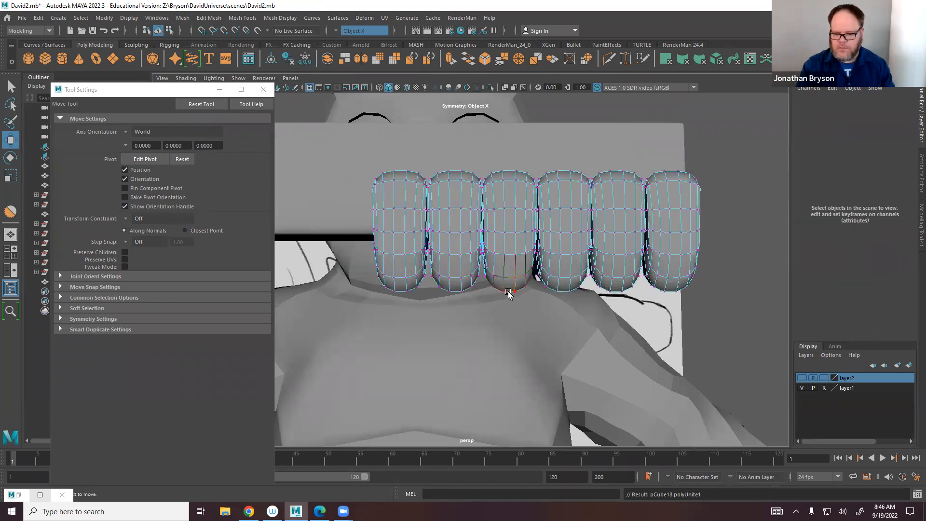
pyautogui.press('space')
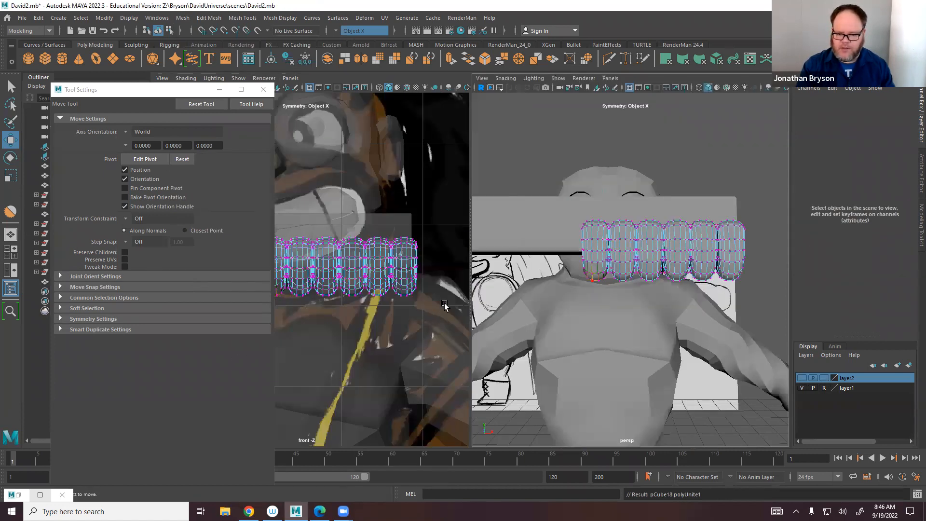
pyautogui.press('space')
pyautogui.keyDown('alt'); pyautogui.moveTo(674, 383); pyautogui.dragTo(636, 337, button='middle'); pyautogui.keyUp('alt')
pyautogui.moveTo(699, 346); pyautogui.dragTo(329, 275)
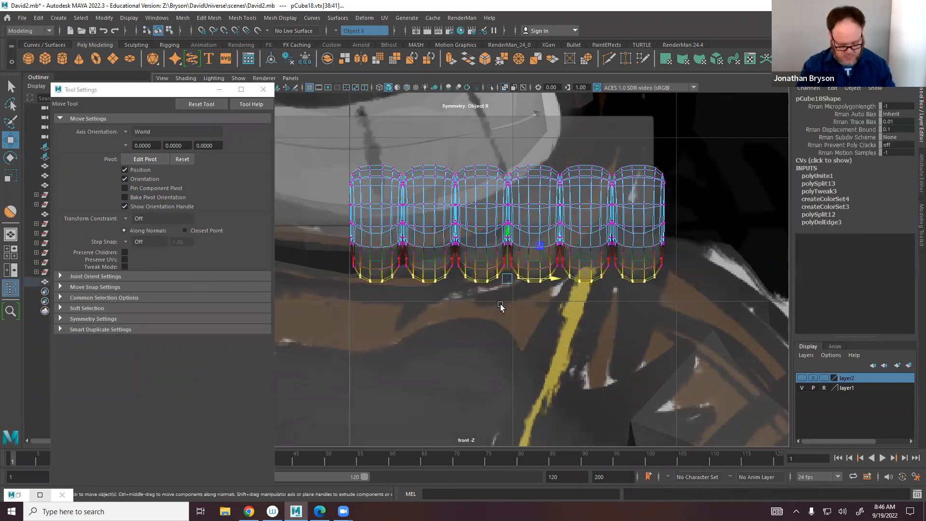
pyautogui.moveTo(506, 233); pyautogui.dragTo(506, 260)
pyautogui.press('r')
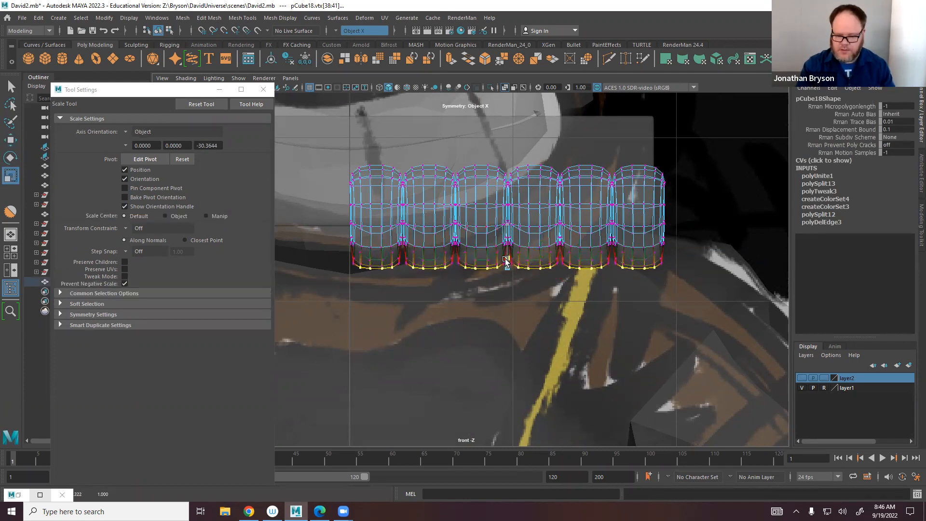
pyautogui.moveTo(556, 246); pyautogui.dragTo(598, 227, button='right')
pyautogui.click(603, 292)
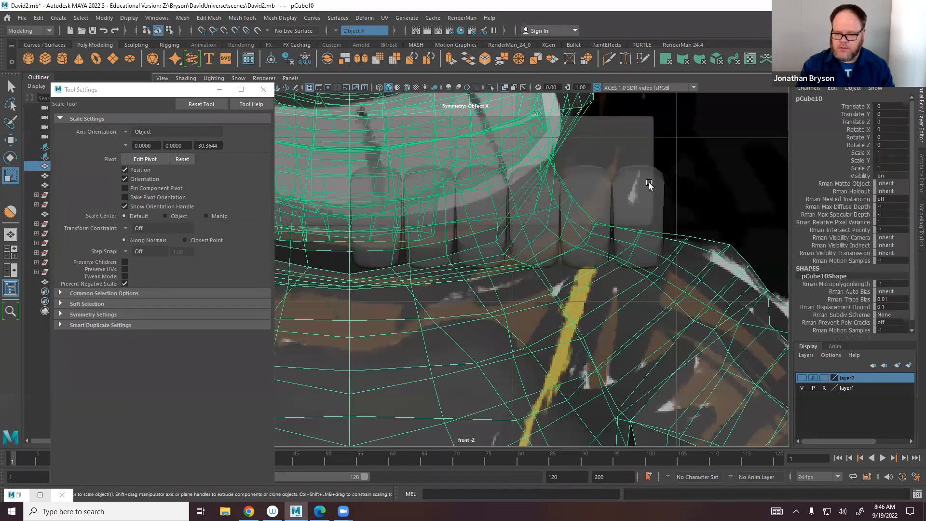
# Group the combined row of teeth and mirror it to the other side with Duplicate Special at Scale X -1.
pyautogui.press('space')
pyautogui.press('space')
pyautogui.keyDown('alt'); pyautogui.moveTo(569, 270); pyautogui.dragTo(518, 232); pyautogui.keyUp('alt')
pyautogui.click(543, 172)
pyautogui.keyDown('alt'); pyautogui.moveTo(555, 160); pyautogui.dragTo(515, 285); pyautogui.keyUp('alt')
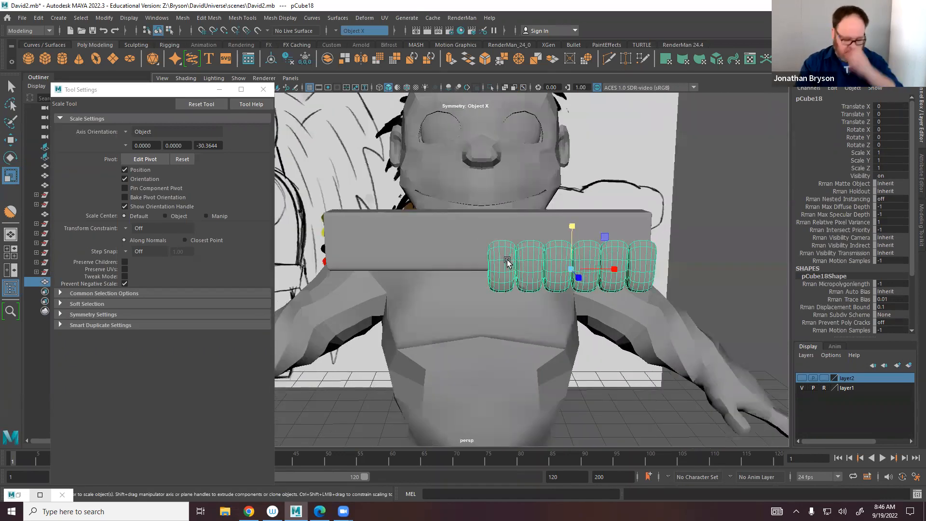
pyautogui.hotkey('ctrl', 'g')
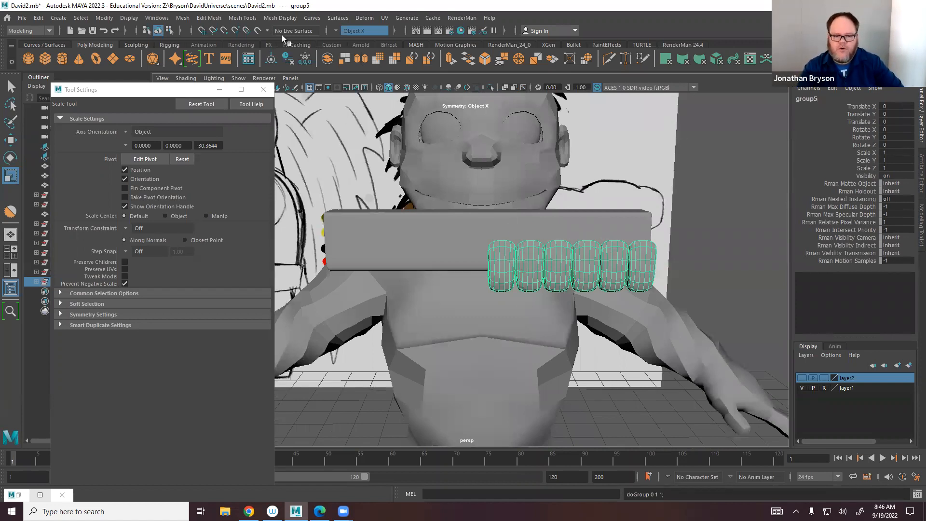
pyautogui.click(38, 18)
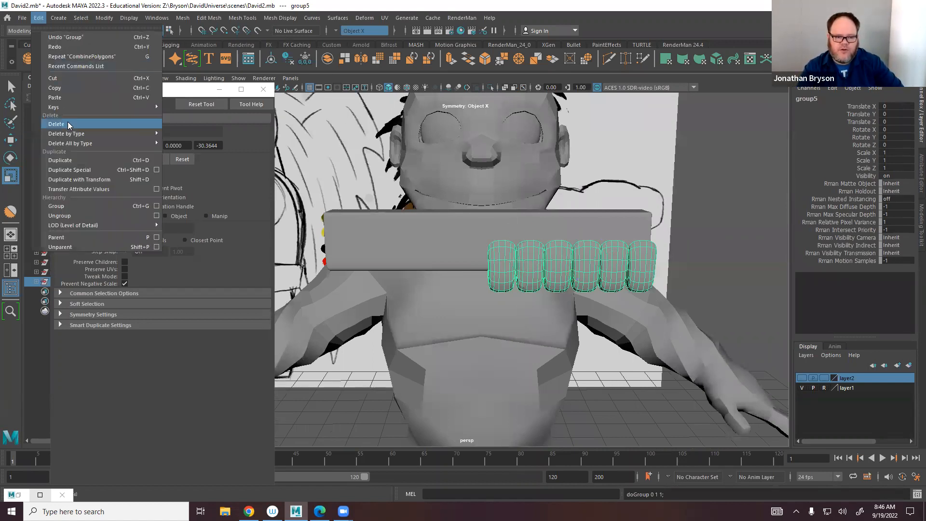
pyautogui.click(90, 170)
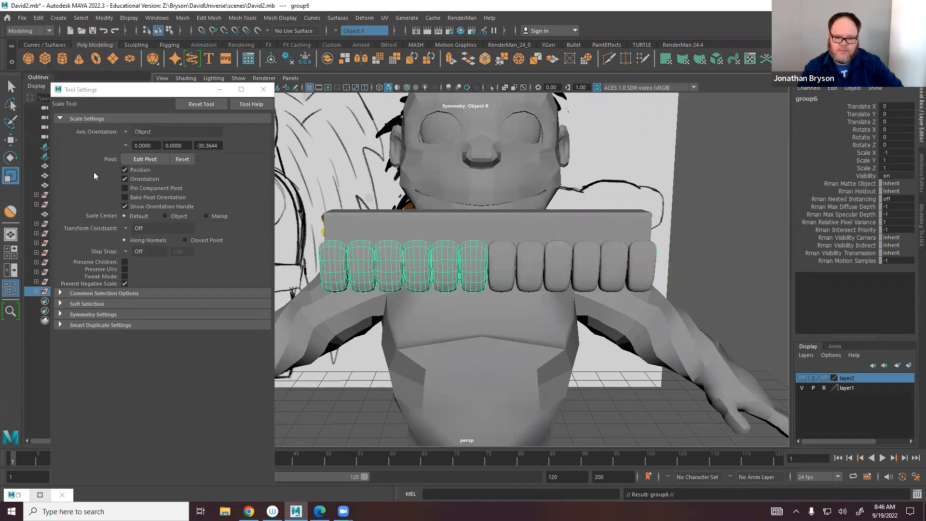
pyautogui.keyDown('alt'); pyautogui.moveTo(452, 297); pyautogui.dragTo(516, 303); pyautogui.keyUp('alt')
pyautogui.click(570, 344)
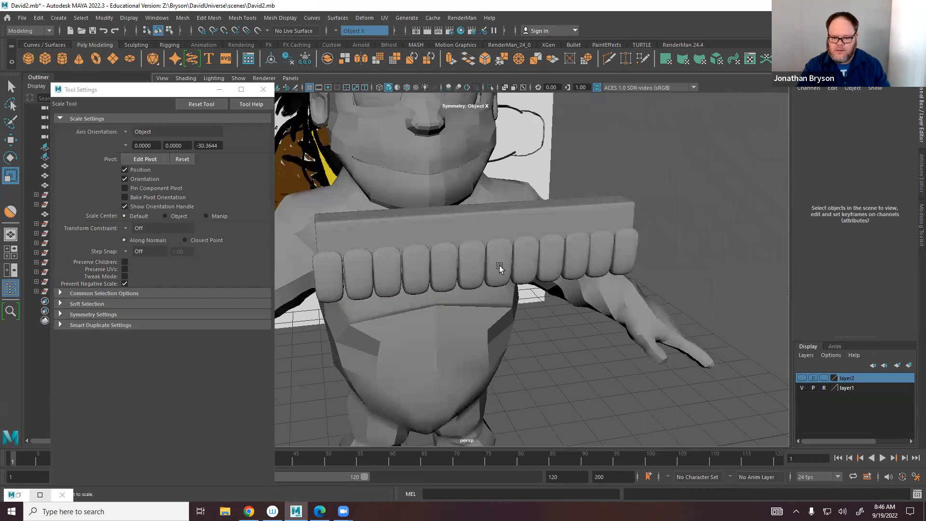
# Select both halves of the tooth row together with the block behind them and combine everything into one mesh.
pyautogui.click(486, 273)
pyautogui.keyDown('shift'); pyautogui.click(463, 273); pyautogui.keyUp('shift')
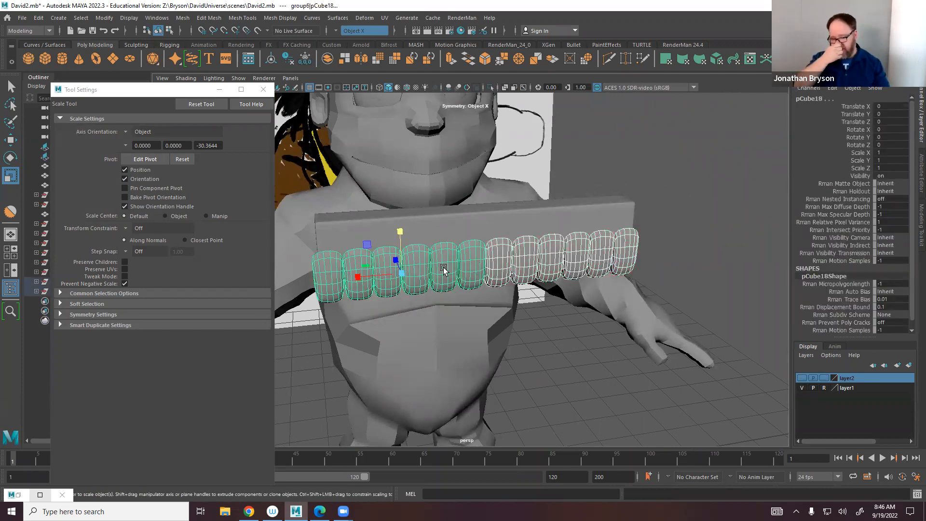
pyautogui.keyDown('alt'); pyautogui.moveTo(482, 283); pyautogui.dragTo(512, 243); pyautogui.keyUp('alt')
pyautogui.keyDown('shift'); pyautogui.click(487, 220); pyautogui.keyUp('shift')
pyautogui.click(464, 254)
pyautogui.press('w')
pyautogui.press('r')
pyautogui.press('w')
pyautogui.press('r')
pyautogui.press('w')
pyautogui.moveTo(484, 194); pyautogui.dragTo(702, 414)
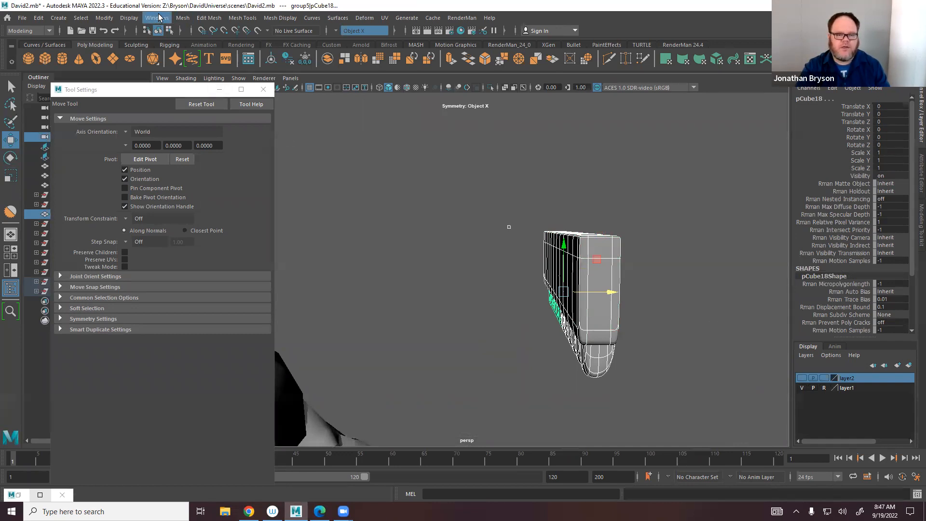
pyautogui.click(181, 17)
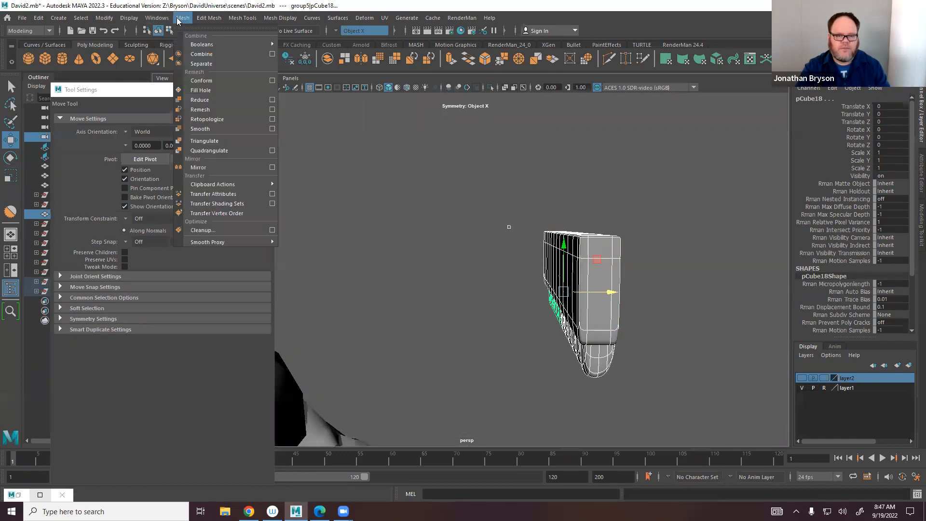
pyautogui.click(210, 54)
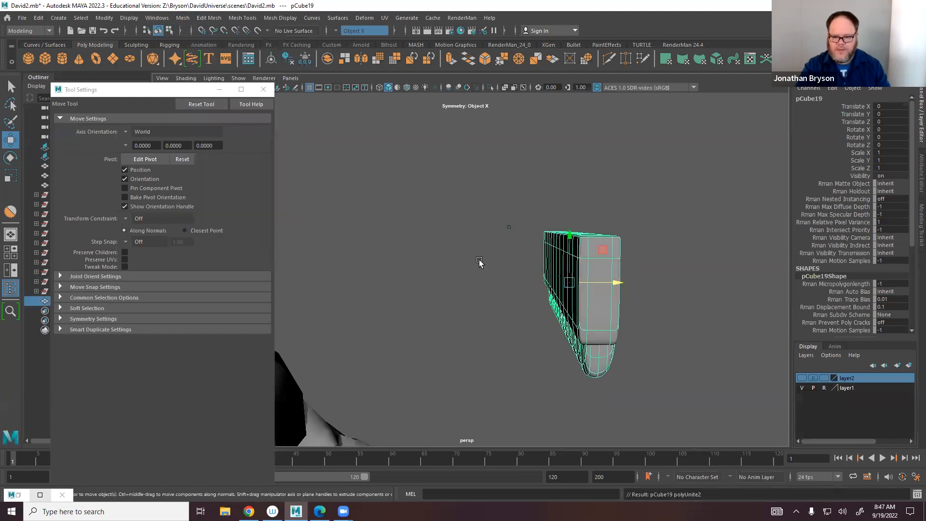
# Move the combined teeth mesh back toward the character's face, to Translate Z -3.357.
pyautogui.click(507, 243)
pyautogui.click(578, 275)
pyautogui.keyDown('alt'); pyautogui.moveTo(550, 270); pyautogui.dragTo(610, 300); pyautogui.keyUp('alt')
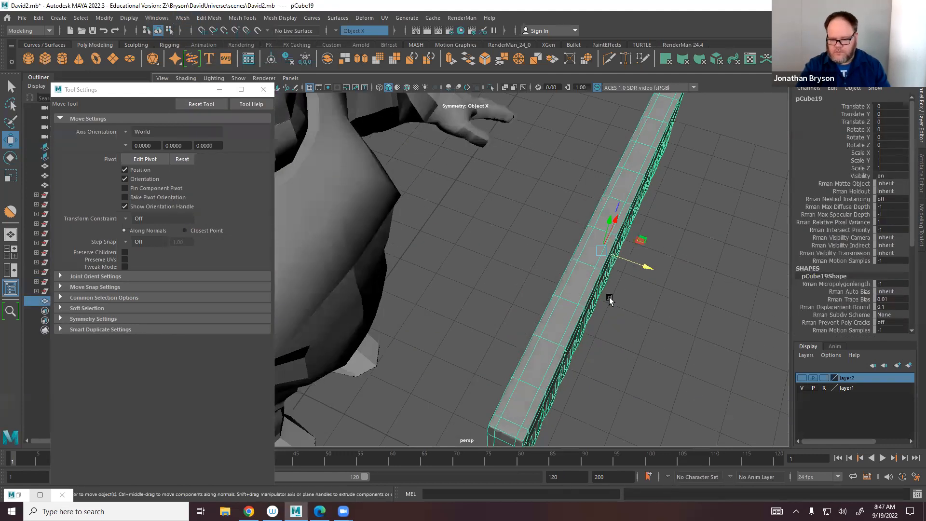
pyautogui.keyDown('alt'); pyautogui.moveTo(609, 300); pyautogui.dragTo(387, 218, button='right'); pyautogui.keyUp('alt')
pyautogui.keyDown('alt'); pyautogui.moveTo(387, 217); pyautogui.dragTo(470, 274, button='middle'); pyautogui.keyUp('alt')
pyautogui.moveTo(605, 302); pyautogui.dragTo(449, 248)
# Scale the teeth mesh to 0.836 in X and 0.603 in Y and Z, and raise it to Translate Y 0.471 at the mouth.
pyautogui.press('r')
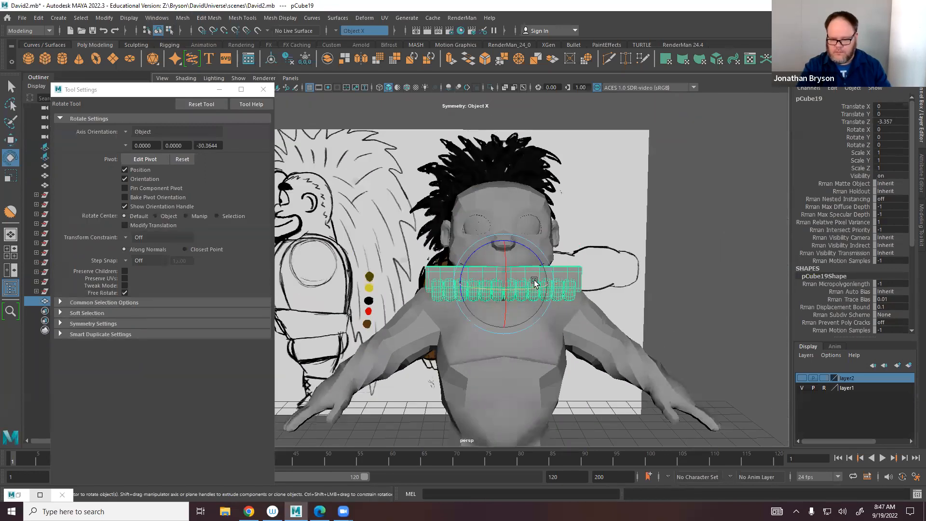
pyautogui.scroll(3, 456, 268)
pyautogui.moveTo(389, 234); pyautogui.dragTo(376, 233)
pyautogui.press('w')
pyautogui.moveTo(386, 189); pyautogui.dragTo(511, 325)
pyautogui.press('r')
pyautogui.keyDown('alt'); pyautogui.moveTo(511, 322); pyautogui.dragTo(522, 324, button='middle'); pyautogui.keyUp('alt')
pyautogui.press('space')
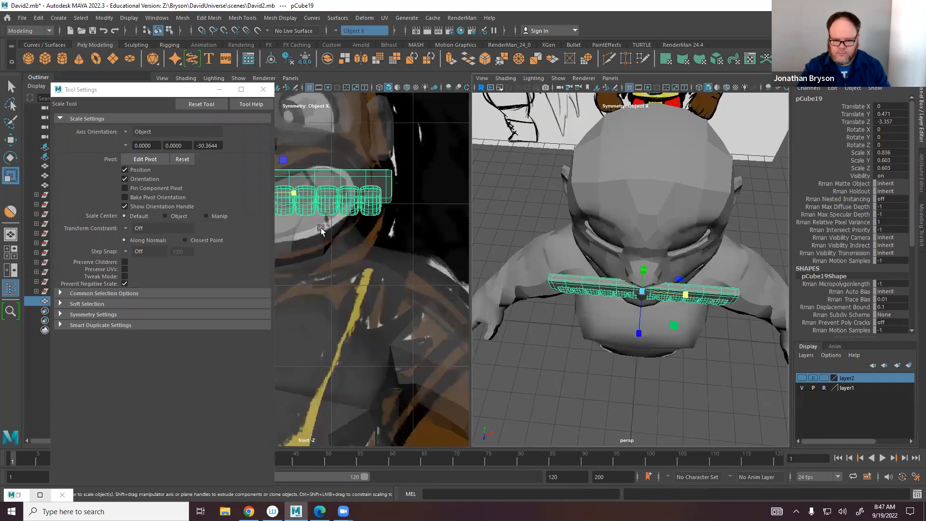
pyautogui.press('f')
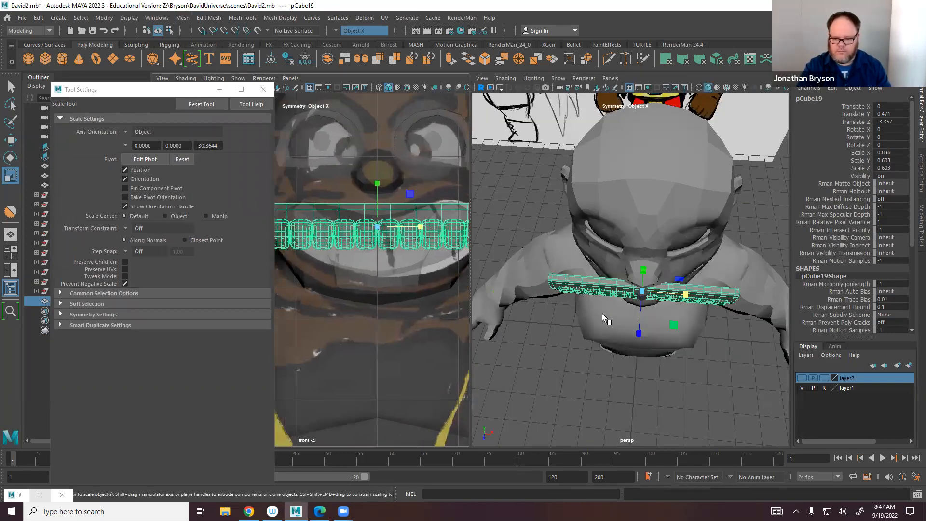
pyautogui.press('space')
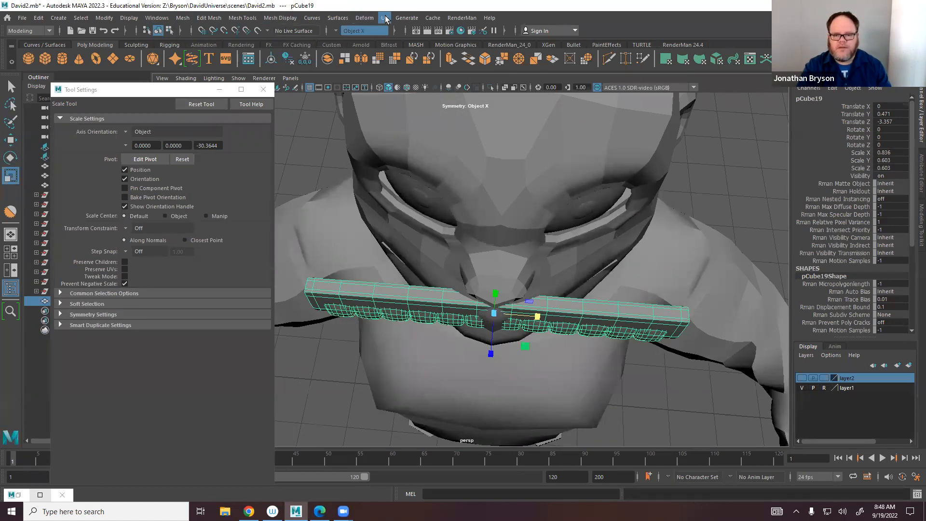
# Add a nonlinear Bend deformer to the teeth mesh and set its Curvature to about -106.57.
pyautogui.click(365, 18)
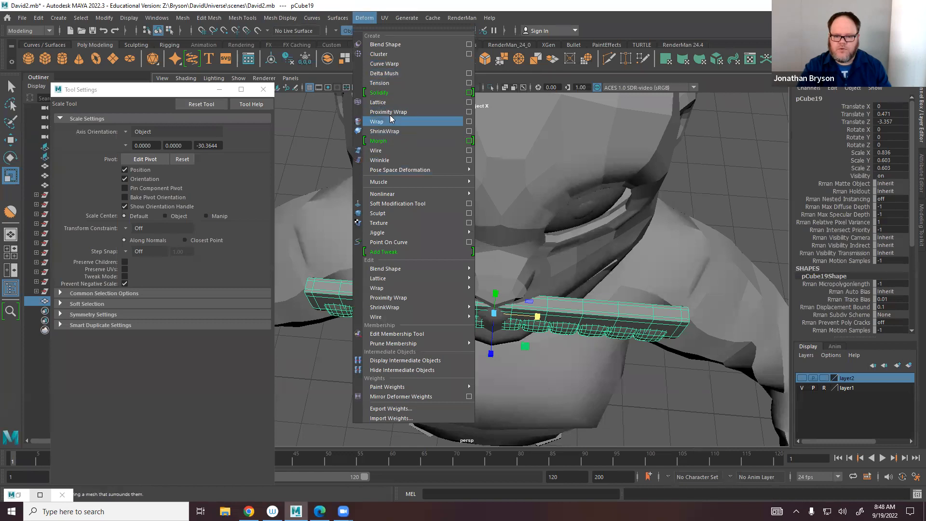
pyautogui.moveTo(458, 192)
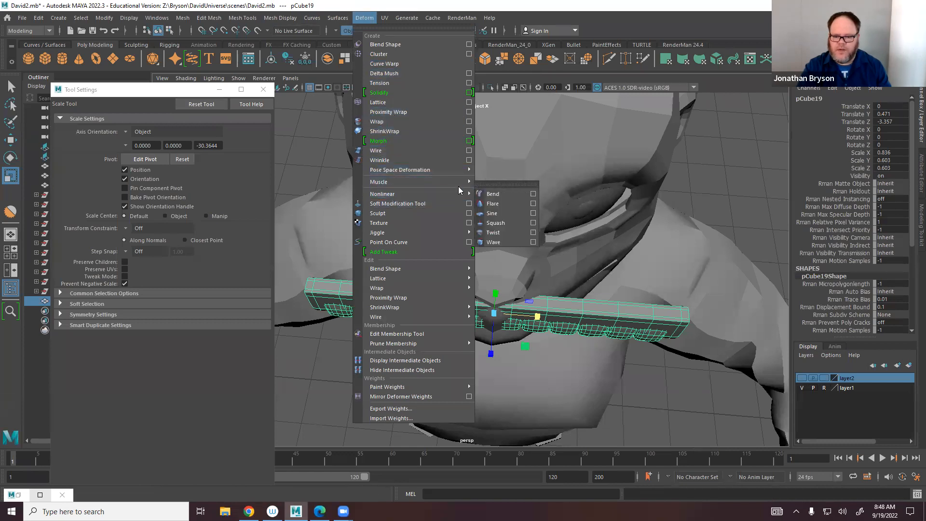
pyautogui.click(494, 193)
pyautogui.keyDown('alt'); pyautogui.moveTo(530, 351); pyautogui.dragTo(704, 345); pyautogui.keyUp('alt')
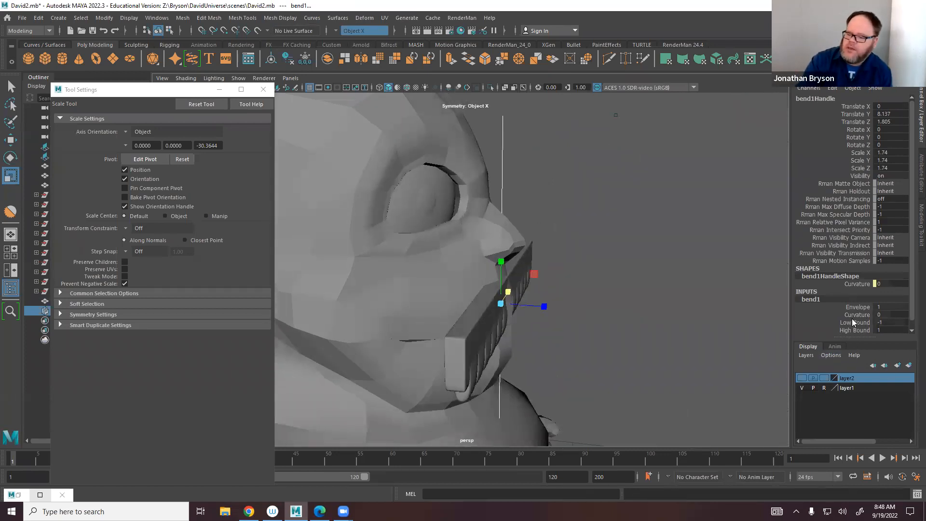
pyautogui.scroll(-1, 848, 297)
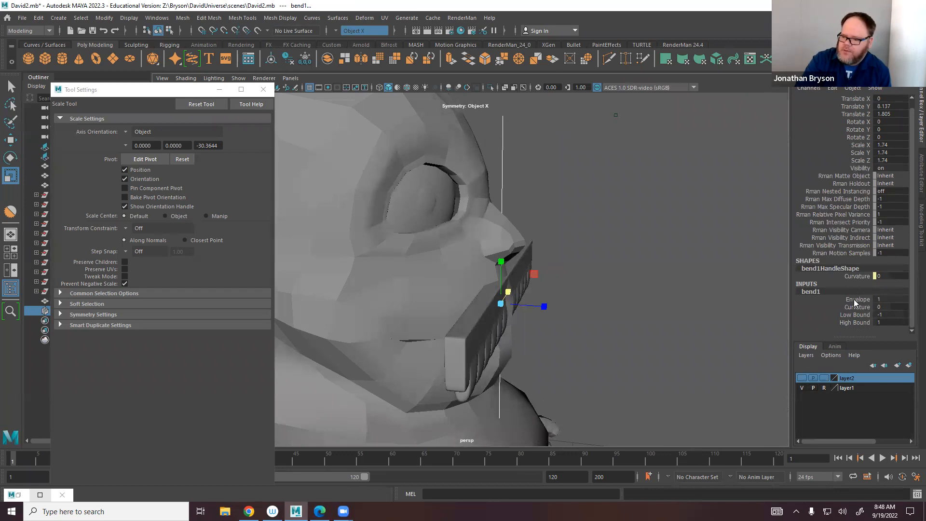
pyautogui.click(853, 307)
pyautogui.moveTo(599, 334); pyautogui.dragTo(556, 347, button='middle')
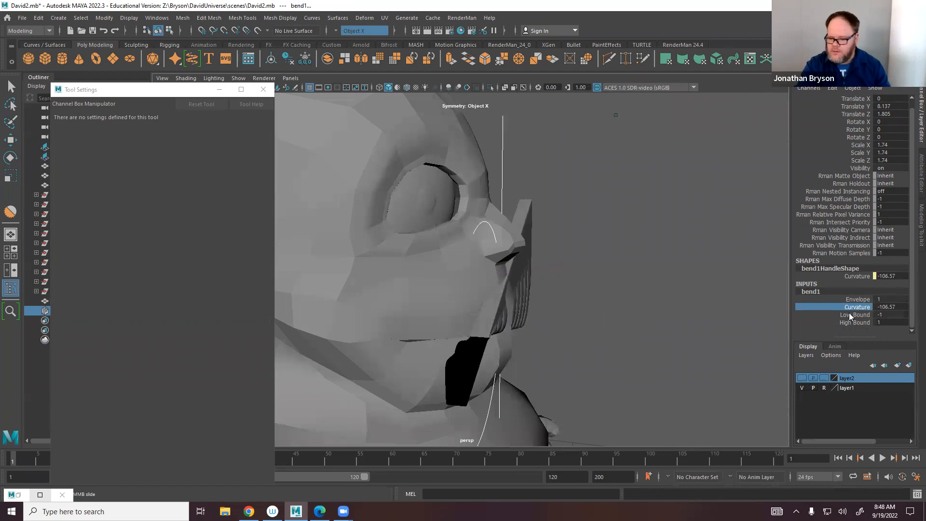
# Rotate the bend handle to Rotate X 90 and Rotate Y -90 so the teeth curve around the mouth.
pyautogui.press('e')
pyautogui.moveTo(536, 313); pyautogui.dragTo(477, 295)
pyautogui.moveTo(626, 341)
pyautogui.keyDown('alt'); pyautogui.mouseDown()
pyautogui.moveTo(571, 337)
pyautogui.moveTo(629, 330)
pyautogui.mouseUp(); pyautogui.keyUp('alt')
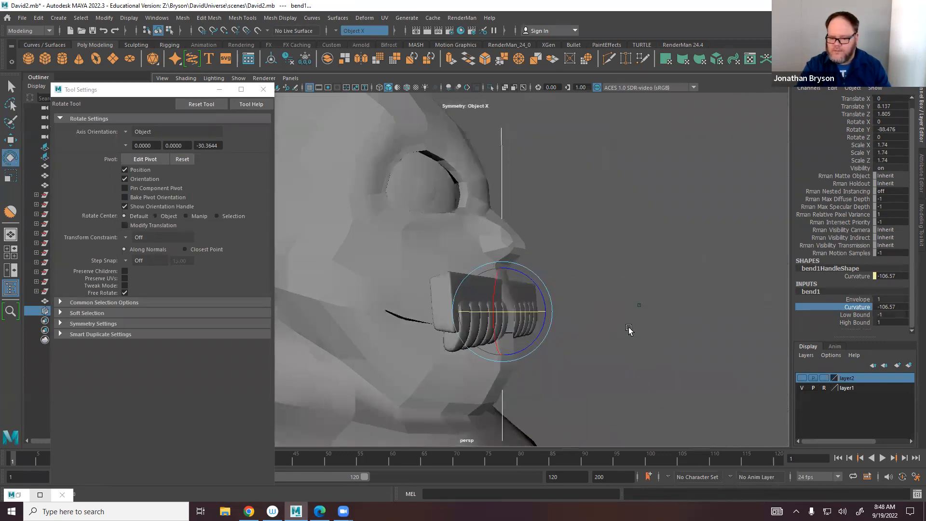
pyautogui.moveTo(490, 288); pyautogui.dragTo(486, 349)
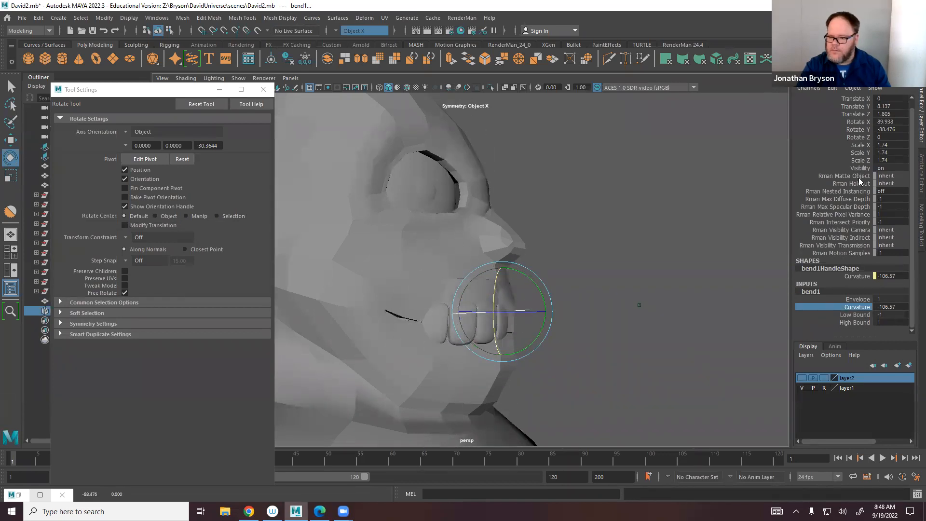
pyautogui.keyDown('alt'); pyautogui.moveTo(594, 344); pyautogui.dragTo(496, 358); pyautogui.keyUp('alt')
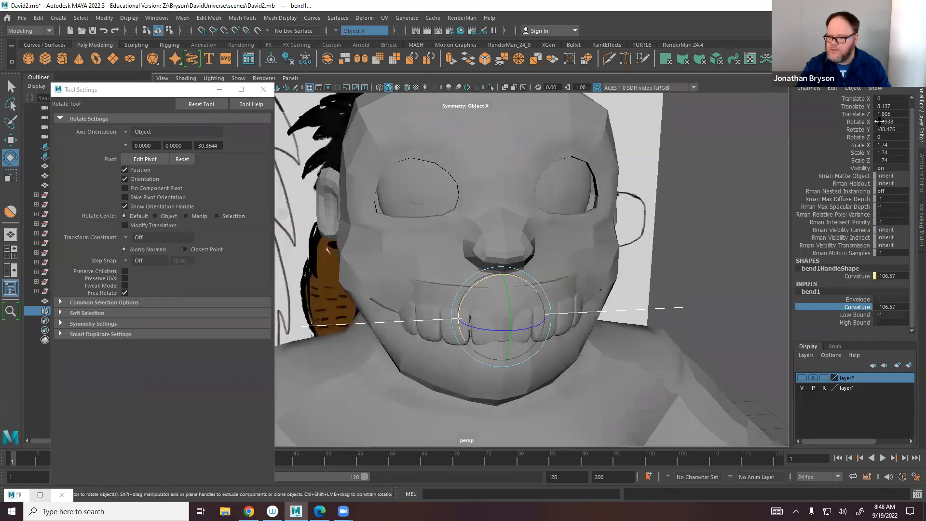
pyautogui.click(897, 122)
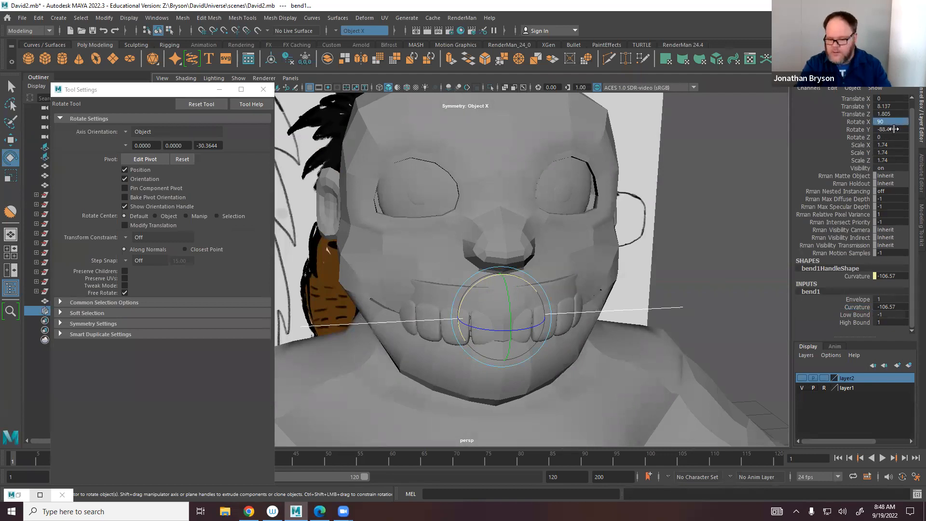
pyautogui.click(890, 130)
pyautogui.write('-90')
pyautogui.press('Return')
# Select the bent teeth mesh in wireframe display and move it to Translate Y 0.487 and Translate Z -3.635.
pyautogui.keyDown('alt'); pyautogui.moveTo(602, 292); pyautogui.dragTo(404, 297); pyautogui.keyUp('alt')
pyautogui.press('4')
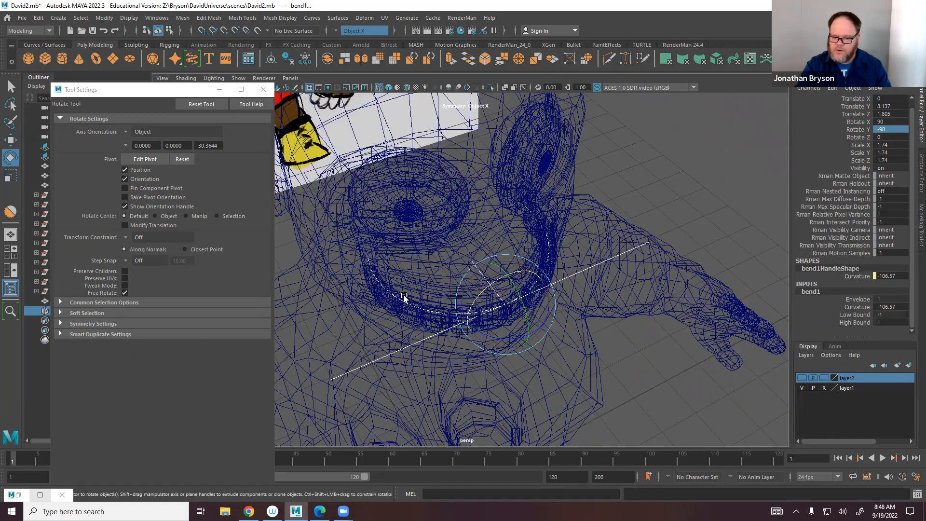
pyautogui.click(445, 301)
pyautogui.press('w')
pyautogui.keyDown('alt'); pyautogui.moveTo(506, 268); pyautogui.dragTo(718, 307); pyautogui.keyUp('alt')
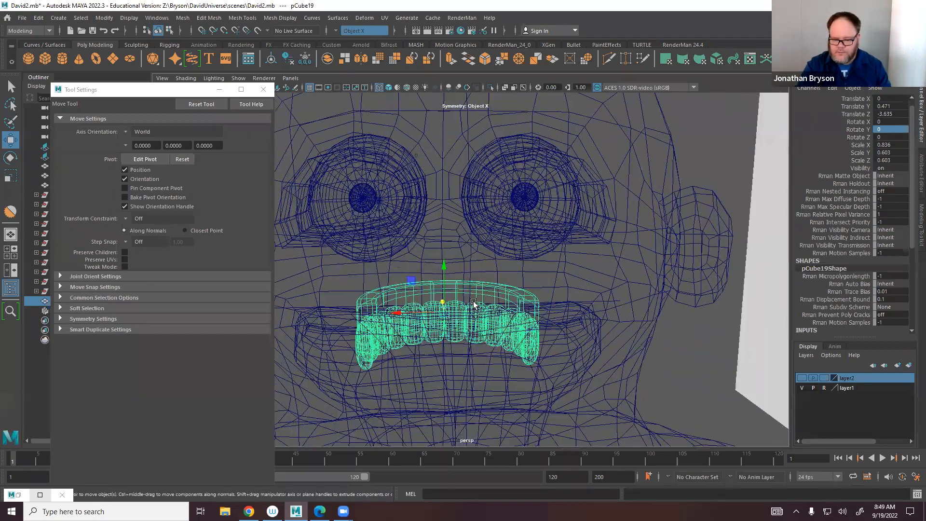
pyautogui.keyDown('alt'); pyautogui.moveTo(473, 303); pyautogui.dragTo(530, 352, button='right'); pyautogui.keyUp('alt')
pyautogui.moveTo(531, 351)
pyautogui.keyDown('alt'); pyautogui.mouseDown()
pyautogui.moveTo(627, 345)
pyautogui.moveTo(559, 347)
pyautogui.moveTo(617, 348)
pyautogui.moveTo(598, 355)
pyautogui.mouseUp(); pyautogui.keyUp('alt')
pyautogui.moveTo(457, 218)
pyautogui.mouseDown()
pyautogui.moveTo(459, 232)
pyautogui.moveTo(440, 248)
pyautogui.moveTo(444, 221)
pyautogui.moveTo(454, 218)
pyautogui.mouseUp()
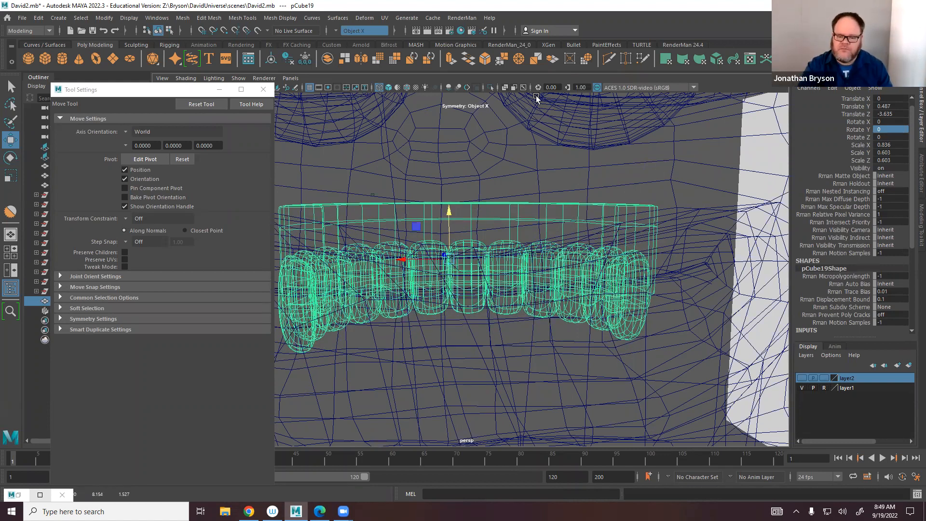
# Try widening the bent teeth mesh to Scale X 0.956, and undo the scaling.
pyautogui.keyDown('alt'); pyautogui.moveTo(497, 155); pyautogui.dragTo(583, 244); pyautogui.keyUp('alt')
pyautogui.keyDown('alt'); pyautogui.moveTo(583, 244); pyautogui.dragTo(551, 282, button='right'); pyautogui.keyUp('alt')
pyautogui.press('r')
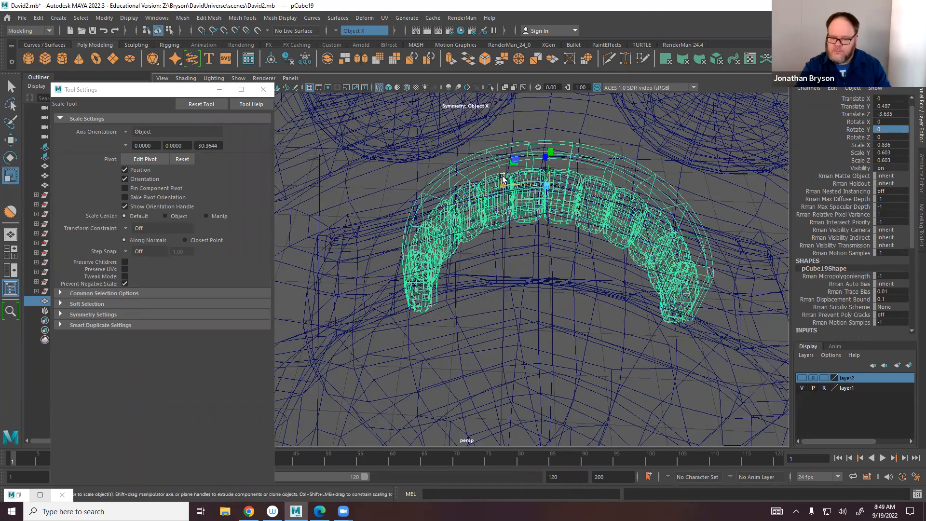
pyautogui.moveTo(506, 184); pyautogui.dragTo(499, 185)
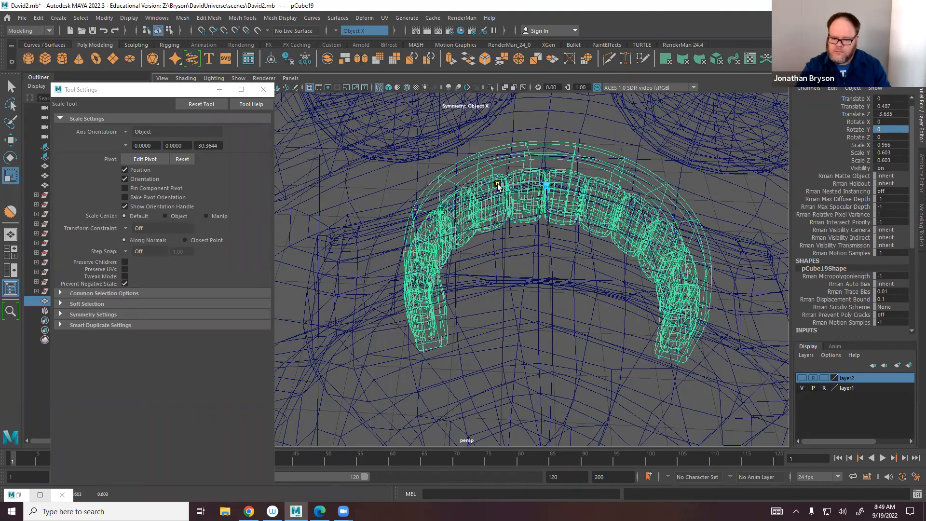
pyautogui.hotkey('ctrl', 'z')
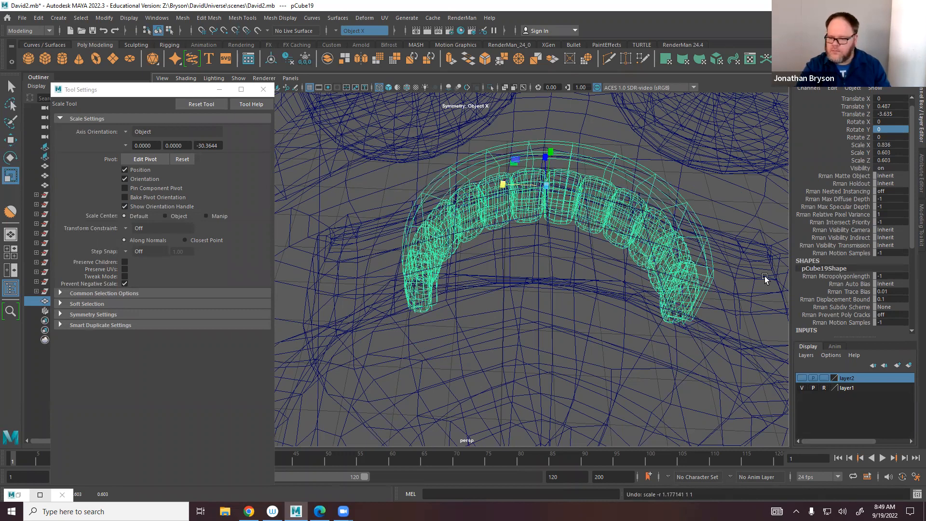
# Return to shaded display, put the character's head and body mesh in a new display layer, and set that layer to template.
pyautogui.keyDown('alt'); pyautogui.moveTo(678, 244); pyautogui.dragTo(624, 219); pyautogui.keyUp('alt')
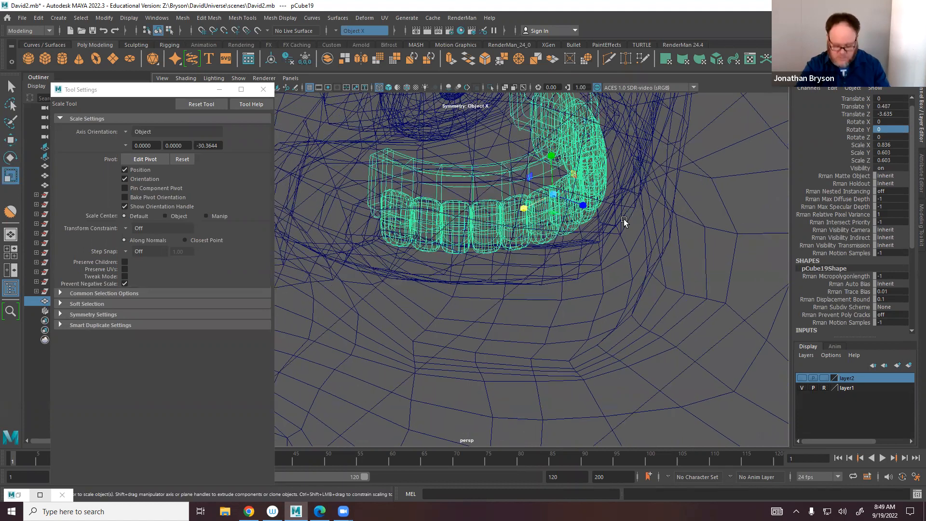
pyautogui.press('5')
pyautogui.keyDown('alt'); pyautogui.moveTo(540, 290); pyautogui.dragTo(602, 290); pyautogui.keyUp('alt')
pyautogui.scroll(-8, 634, 297)
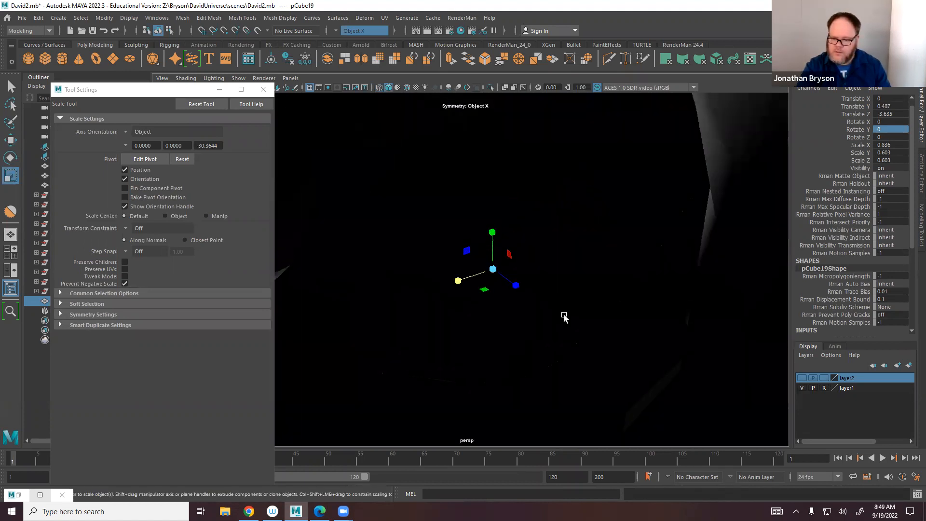
pyautogui.scroll(-10, 608, 288)
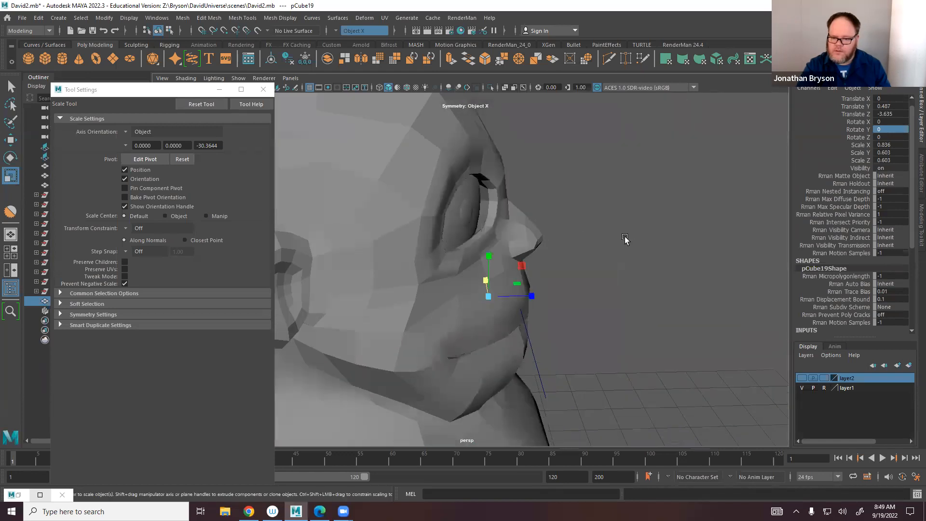
pyautogui.keyDown('alt'); pyautogui.moveTo(624, 239); pyautogui.dragTo(470, 198); pyautogui.keyUp('alt')
pyautogui.click(470, 198)
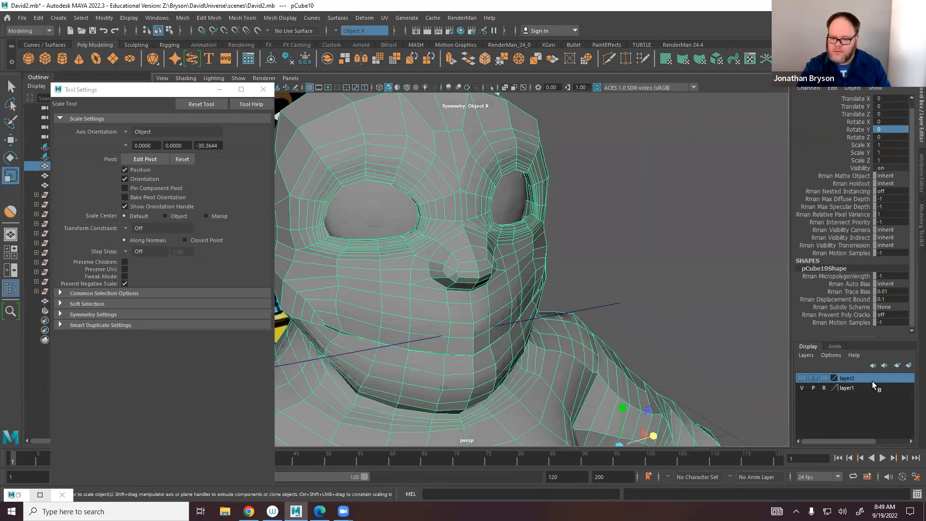
pyautogui.click(907, 365)
pyautogui.click(827, 379)
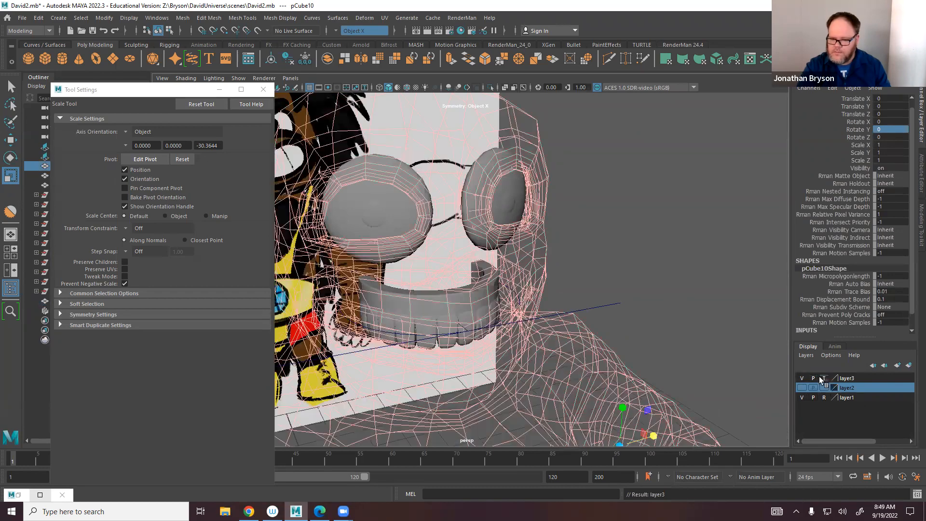
# Select the bend handle and reduce the bend deformer's Curvature to about -76.776.
pyautogui.click(659, 246)
pyautogui.keyDown('alt'); pyautogui.moveTo(659, 246); pyautogui.dragTo(537, 284); pyautogui.keyUp('alt')
pyautogui.click(539, 300)
pyautogui.keyDown('alt'); pyautogui.moveTo(545, 324); pyautogui.dragTo(569, 290, button='middle'); pyautogui.keyUp('alt')
pyautogui.keyDown('alt'); pyautogui.moveTo(597, 265); pyautogui.dragTo(525, 314); pyautogui.keyUp('alt')
pyautogui.keyDown('alt'); pyautogui.moveTo(525, 313); pyautogui.dragTo(838, 246, button='right'); pyautogui.keyUp('alt')
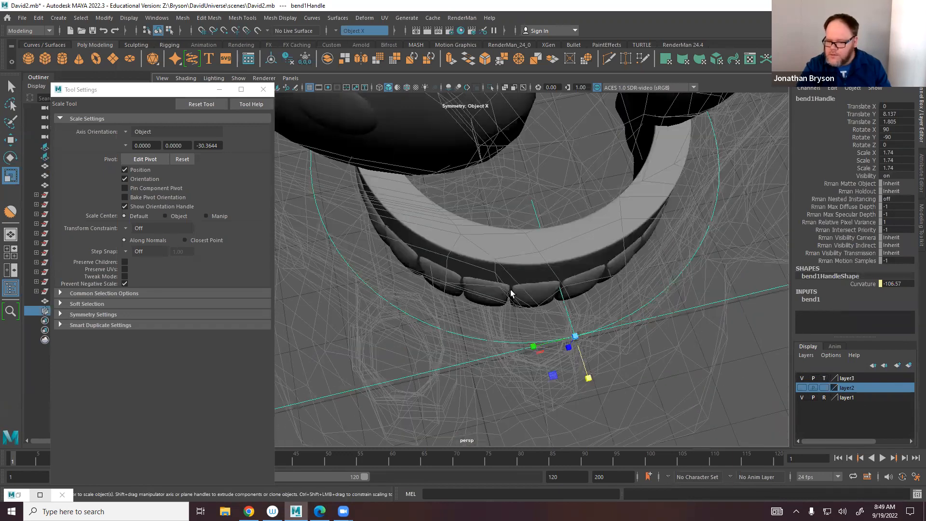
pyautogui.click(814, 299)
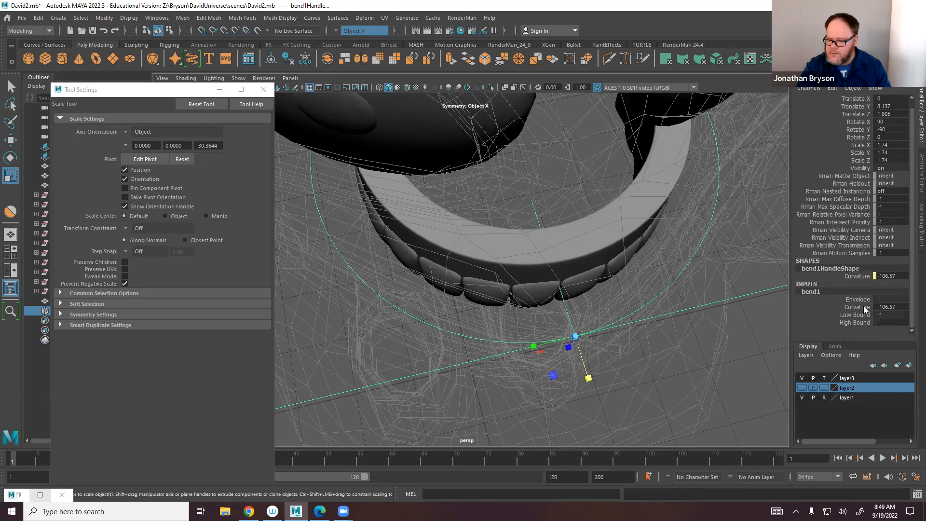
pyautogui.click(863, 307)
pyautogui.moveTo(523, 268); pyautogui.dragTo(535, 265, button='middle')
pyautogui.keyDown('alt'); pyautogui.moveTo(668, 304); pyautogui.dragTo(797, 352); pyautogui.keyUp('alt')
# Set the bend deformer's Low Bound to -0.7 and High Bound to 0.7.
pyautogui.click(854, 315)
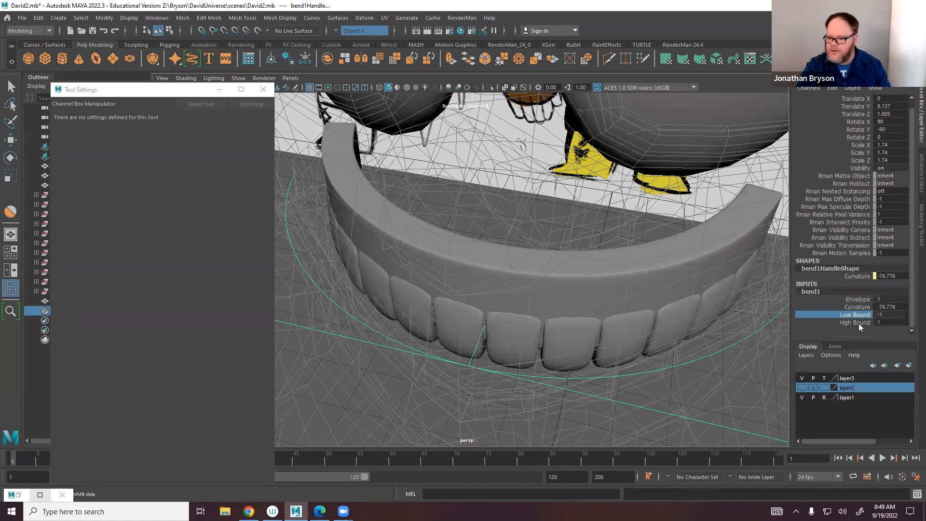
pyautogui.moveTo(594, 325); pyautogui.dragTo(642, 331, button='middle')
pyautogui.keyDown('alt'); pyautogui.moveTo(643, 331); pyautogui.dragTo(517, 302, button='right'); pyautogui.keyUp('alt')
pyautogui.keyDown('alt'); pyautogui.moveTo(526, 314); pyautogui.dragTo(576, 339, button='middle'); pyautogui.keyUp('alt')
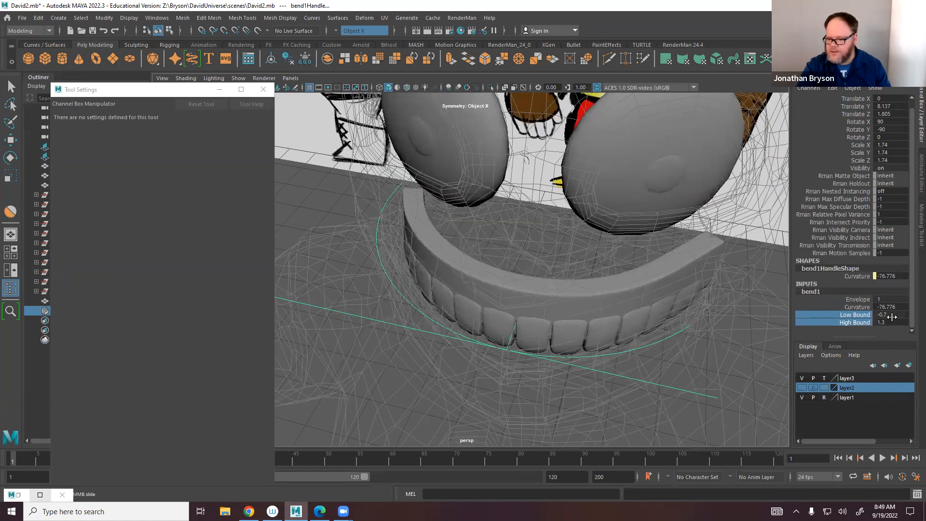
pyautogui.doubleClick(891, 314)
pyautogui.doubleClick(892, 321)
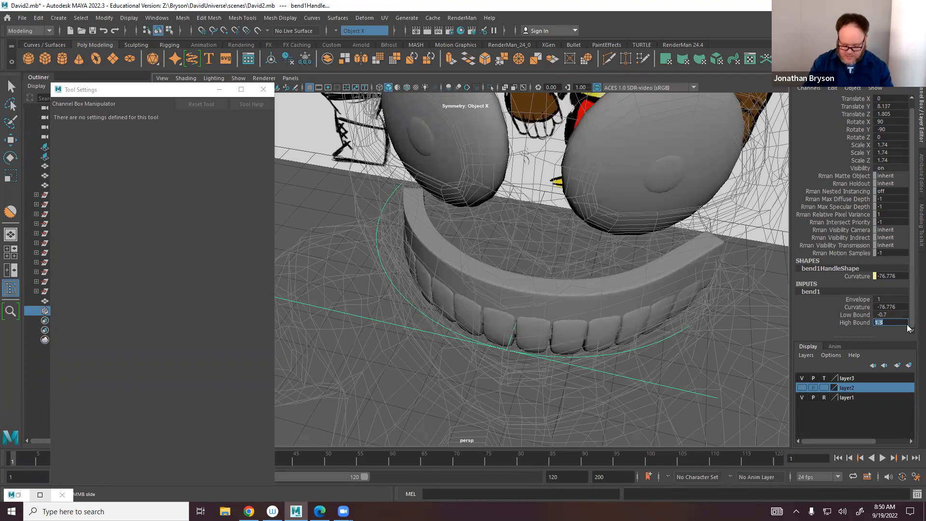
pyautogui.press('Return')
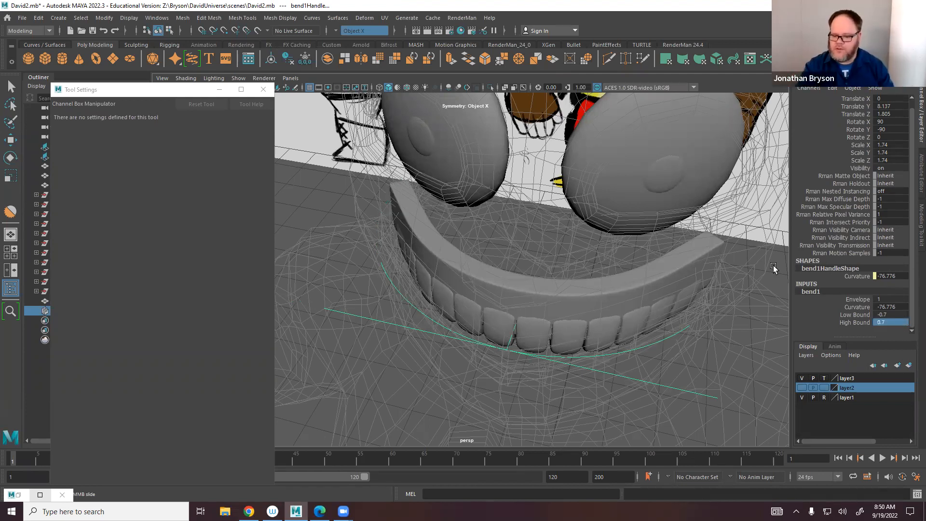
# Select the bent teeth mesh and duplicate it in place.
pyautogui.keyDown('alt'); pyautogui.moveTo(554, 335); pyautogui.dragTo(629, 310); pyautogui.keyUp('alt')
pyautogui.click(542, 274)
pyautogui.press('r')
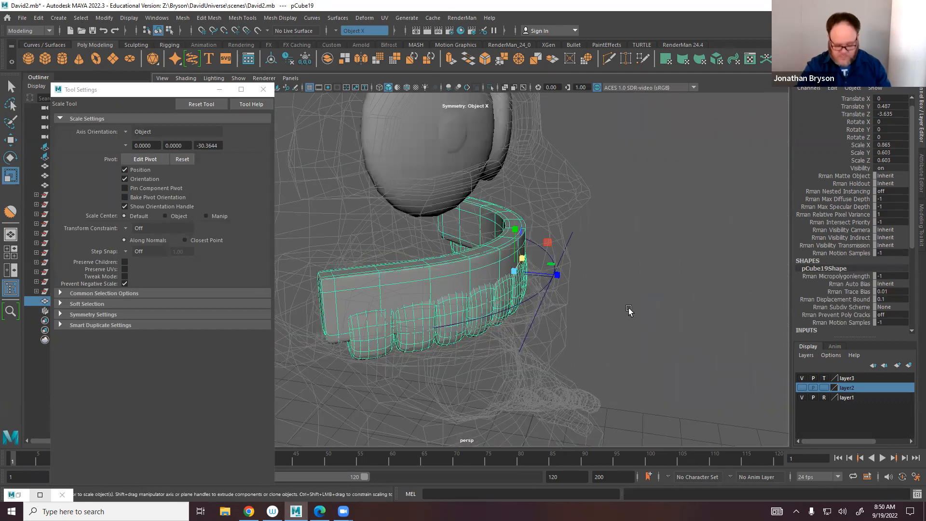
pyautogui.hotkey('ctrl', 'd')
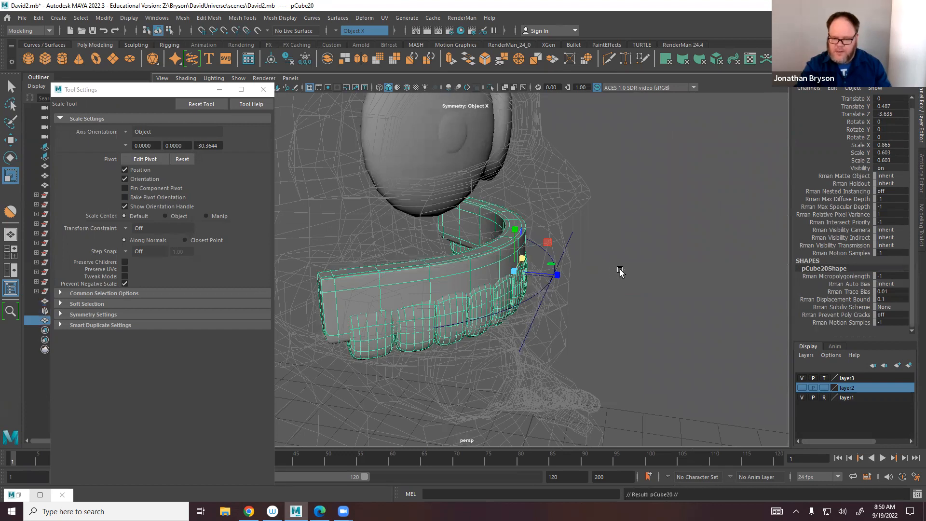
# Try moving the duplicated teeth along Z, alone and together with the bend handle, and undo both moves.
pyautogui.press('w')
pyautogui.moveTo(561, 276); pyautogui.dragTo(471, 264)
pyautogui.hotkey('ctrl', 'z')
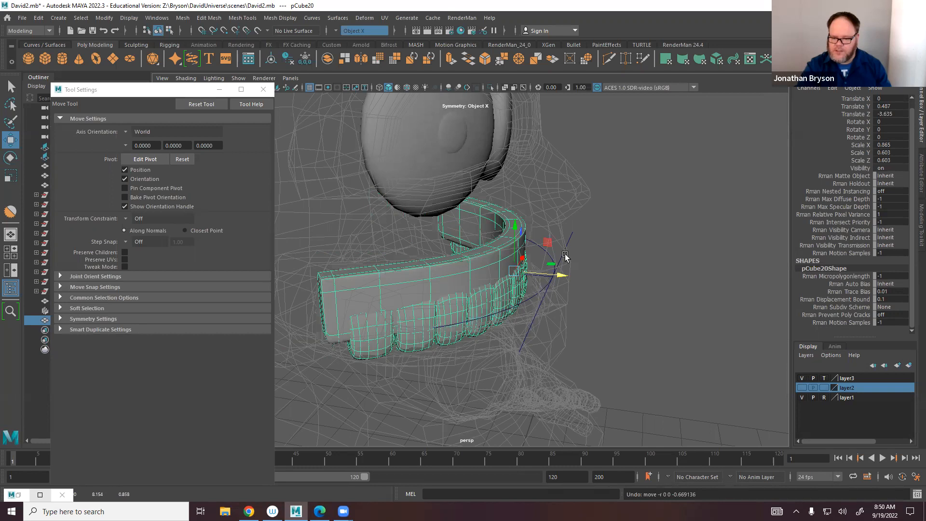
pyautogui.click(564, 258)
pyautogui.click(516, 261)
pyautogui.moveTo(558, 273); pyautogui.dragTo(733, 282)
pyautogui.hotkey('ctrl', 'z')
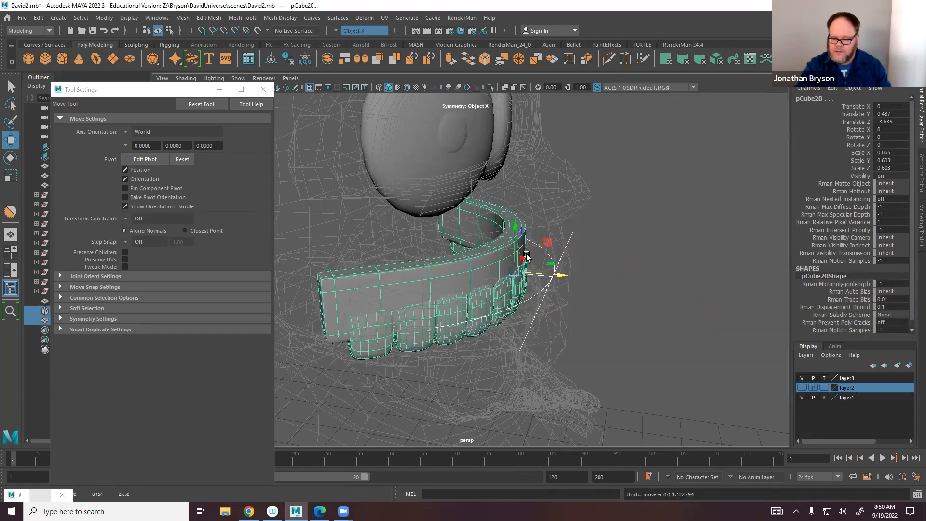
# Put the original teeth mesh pCube19 and bend1Handle in a new display layer and hide that layer.
pyautogui.click(220, 90)
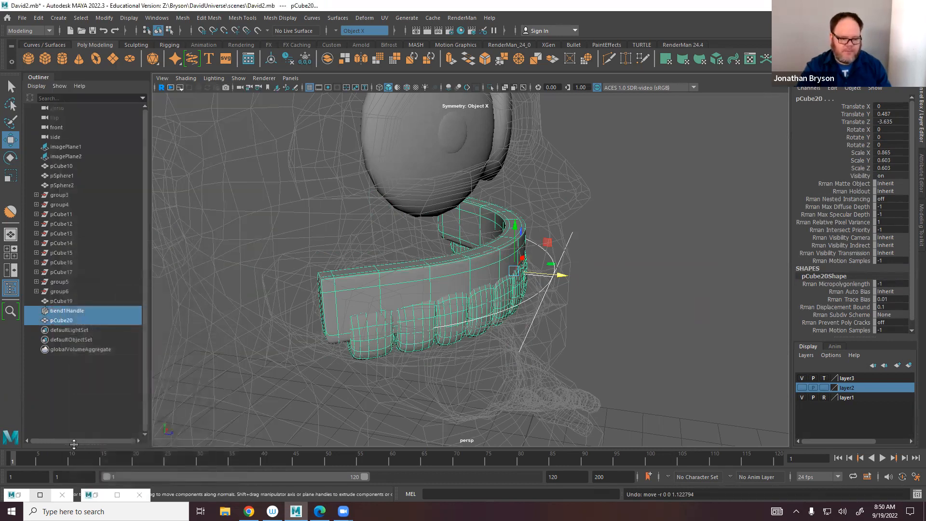
pyautogui.keyDown('ctrl'); pyautogui.click(61, 320); pyautogui.keyUp('ctrl')
pyautogui.keyDown('ctrl'); pyautogui.click(61, 300); pyautogui.keyUp('ctrl')
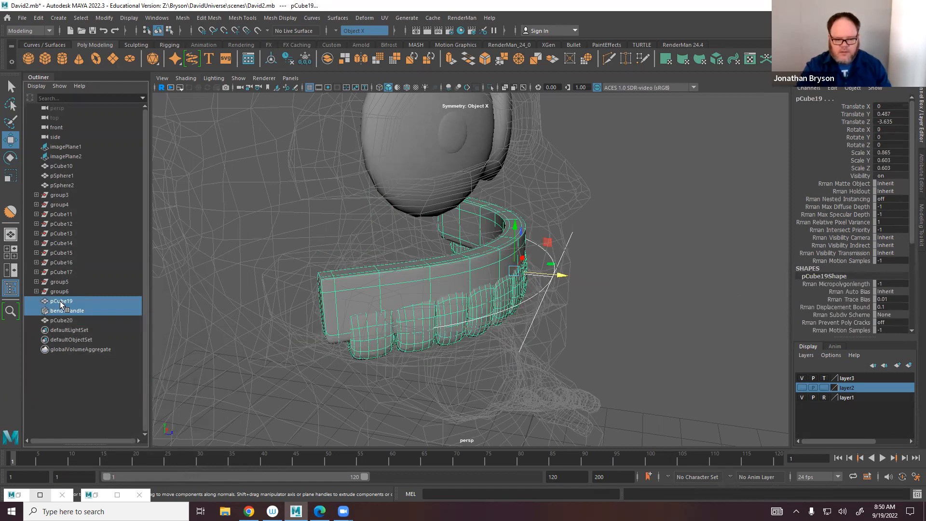
pyautogui.click(908, 365)
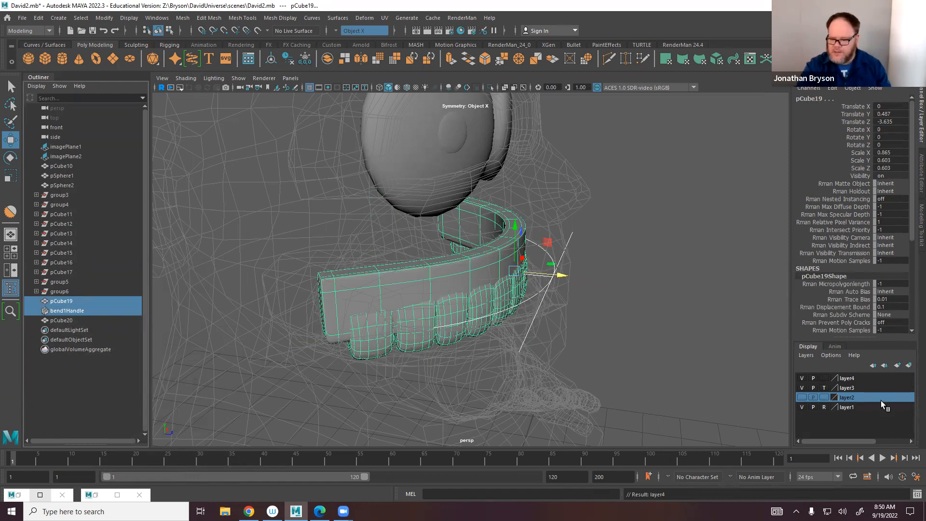
pyautogui.click(802, 378)
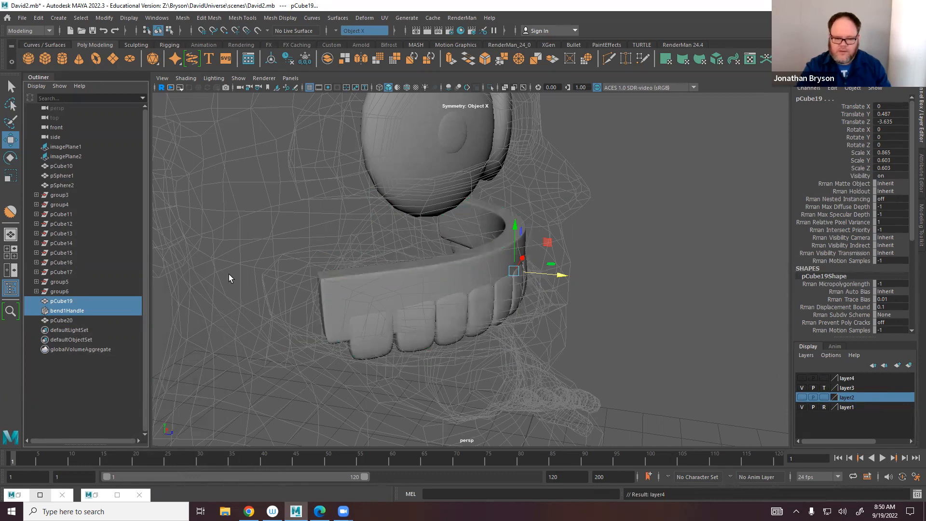
# Duplicate the visible teeth mesh pCube20 and flip the copy upside down with Rotate Z 180.
pyautogui.click(62, 320)
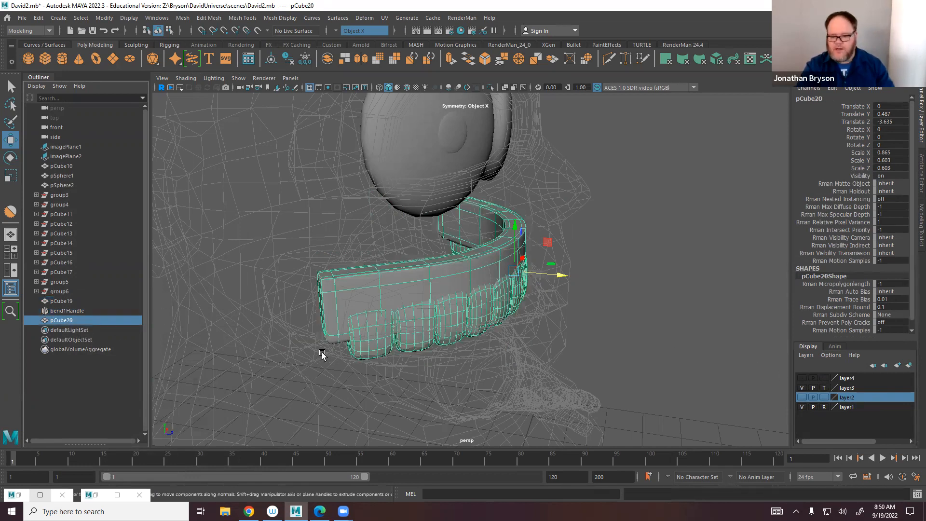
pyautogui.press('e')
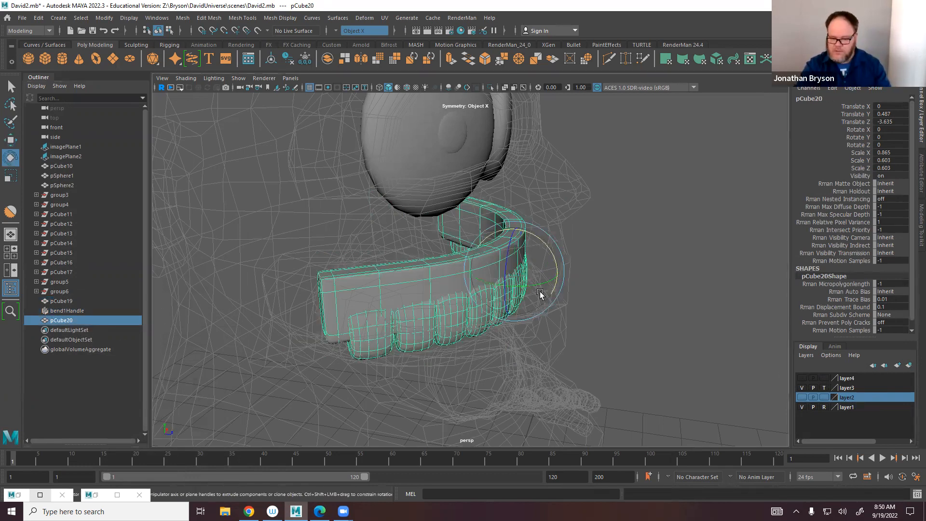
pyautogui.keyDown('alt'); pyautogui.moveTo(530, 290); pyautogui.dragTo(743, 268); pyautogui.keyUp('alt')
pyautogui.hotkey('ctrl', 'z')
pyautogui.hotkey('ctrl', 'd')
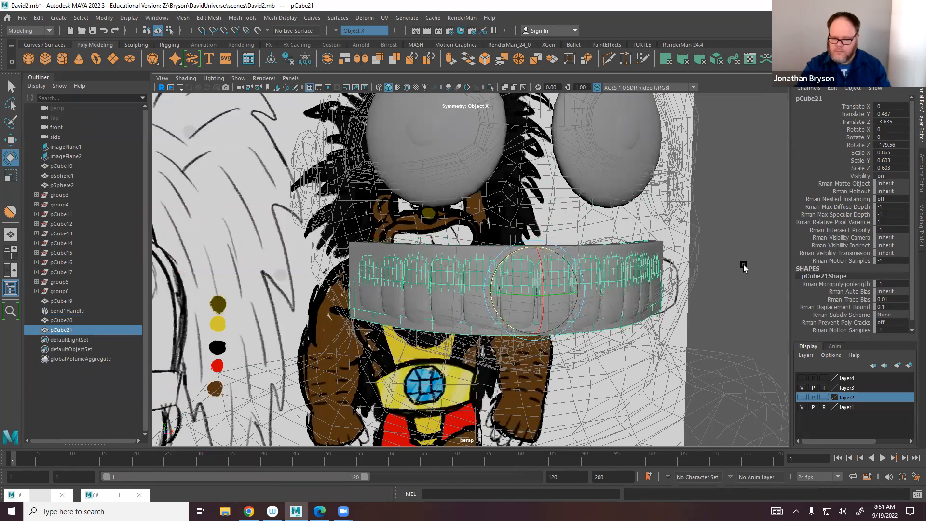
pyautogui.click(888, 146)
pyautogui.write('180')
pyautogui.press('Return')
# Position the flipped teeth below the upper row at about Translate Y -0.009, Translate Z -3.733 and Rotate X -8.018.
pyautogui.press('w')
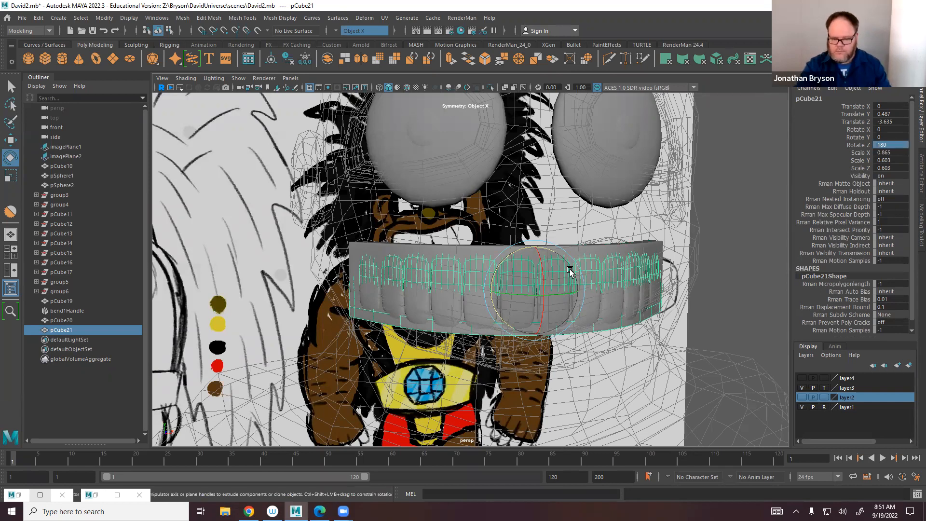
pyautogui.keyDown('alt'); pyautogui.moveTo(516, 293); pyautogui.dragTo(684, 290); pyautogui.keyUp('alt')
pyautogui.moveTo(519, 252); pyautogui.dragTo(592, 289)
pyautogui.press('e')
pyautogui.press('w')
pyautogui.moveTo(525, 306); pyautogui.dragTo(639, 273)
pyautogui.scroll(-5, 396, 328)
pyautogui.click(607, 276)
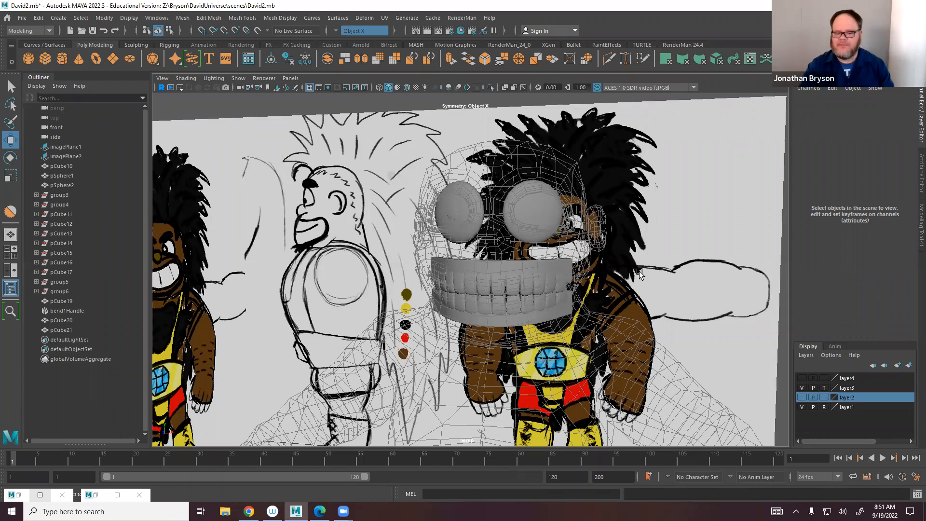
# Narrow the lower teeth to about Scale X 0.797 so they sit inside the upper row.
pyautogui.moveTo(471, 308)
pyautogui.keyDown('alt'); pyautogui.mouseDown()
pyautogui.moveTo(467, 290)
pyautogui.moveTo(580, 314)
pyautogui.moveTo(514, 237)
pyautogui.moveTo(529, 227)
pyautogui.moveTo(621, 323)
pyautogui.moveTo(471, 306)
pyautogui.moveTo(575, 319)
pyautogui.moveTo(583, 254)
pyautogui.moveTo(580, 268)
pyautogui.mouseUp(); pyautogui.keyUp('alt')
pyautogui.scroll(4, 580, 308)
pyautogui.click(577, 321)
pyautogui.keyDown('alt'); pyautogui.moveTo(558, 323); pyautogui.dragTo(384, 367); pyautogui.keyUp('alt')
pyautogui.press('r')
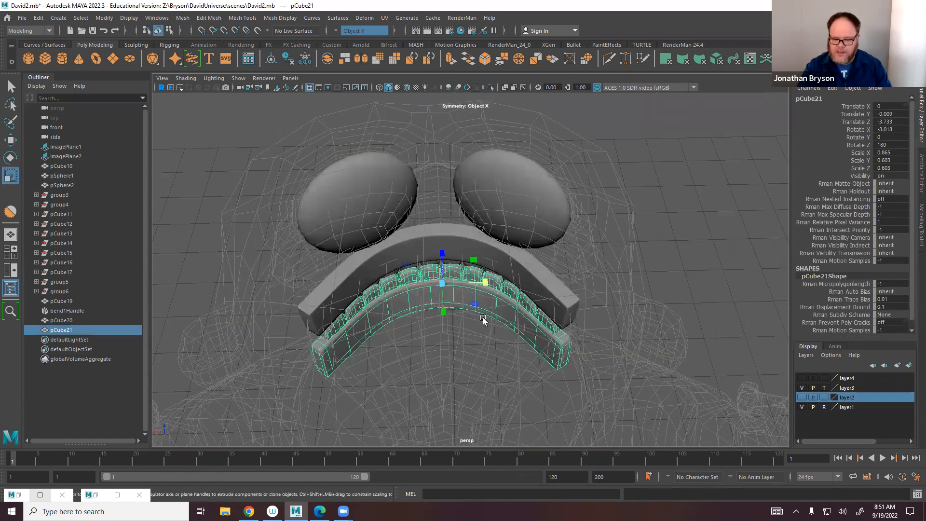
pyautogui.moveTo(495, 288); pyautogui.dragTo(481, 284)
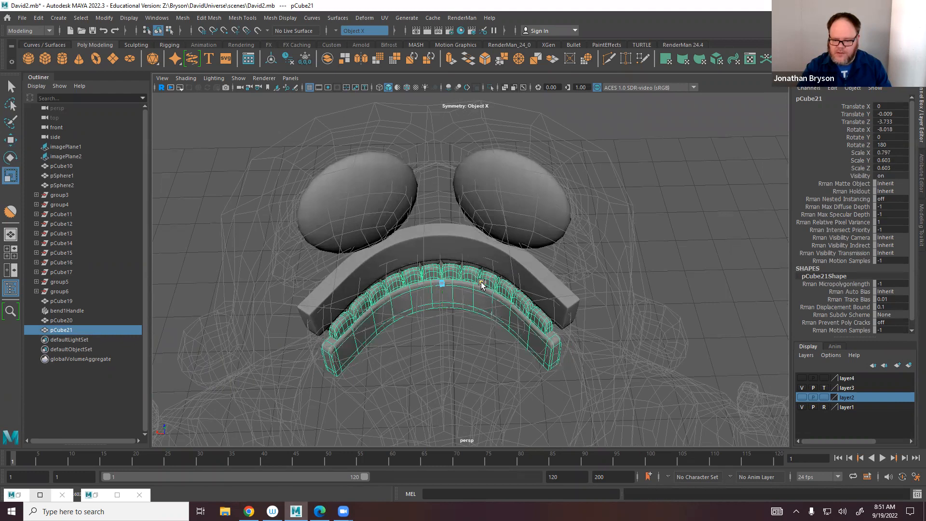
# Switch the head and body layer3 from template to reference and show the scene in wireframe.
pyautogui.click(823, 388)
pyautogui.moveTo(534, 325)
pyautogui.keyDown('alt'); pyautogui.mouseDown()
pyautogui.moveTo(299, 278)
pyautogui.moveTo(444, 304)
pyautogui.mouseUp(); pyautogui.keyUp('alt')
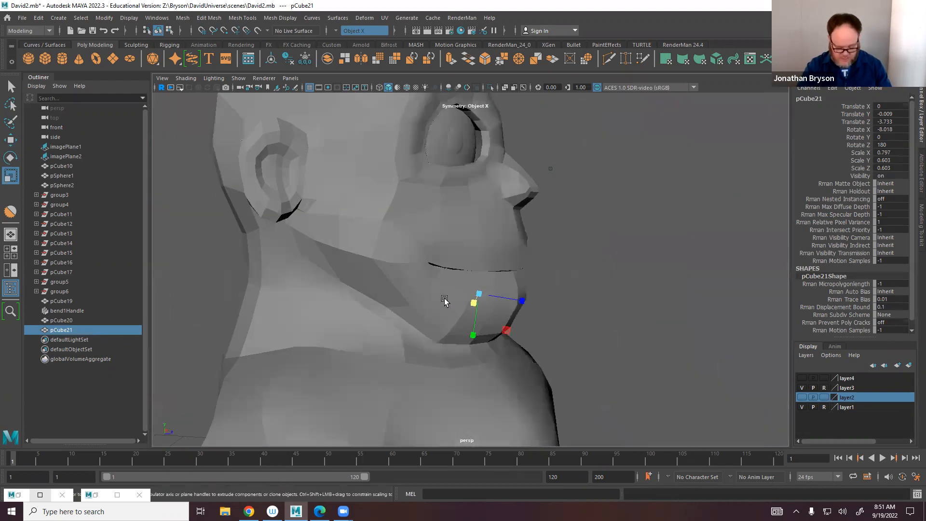
pyautogui.press('4')
pyautogui.keyDown('alt'); pyautogui.moveTo(480, 273); pyautogui.dragTo(532, 312); pyautogui.keyUp('alt')
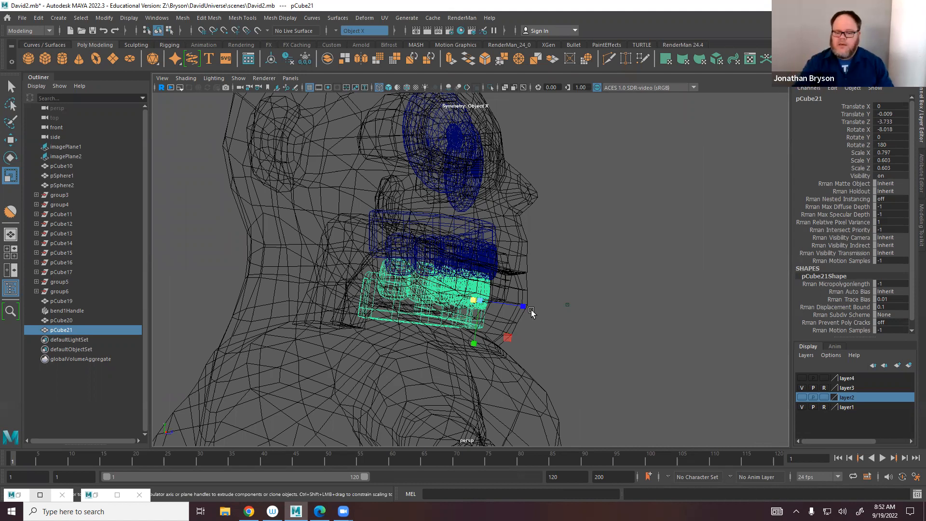
# Move both rows of teeth together slightly forward, bringing the lower row to about Translate Z -3.588.
pyautogui.keyDown('alt'); pyautogui.moveTo(475, 297); pyautogui.dragTo(473, 212); pyautogui.keyUp('alt')
pyautogui.keyDown('shift'); pyautogui.click(475, 224); pyautogui.keyUp('shift')
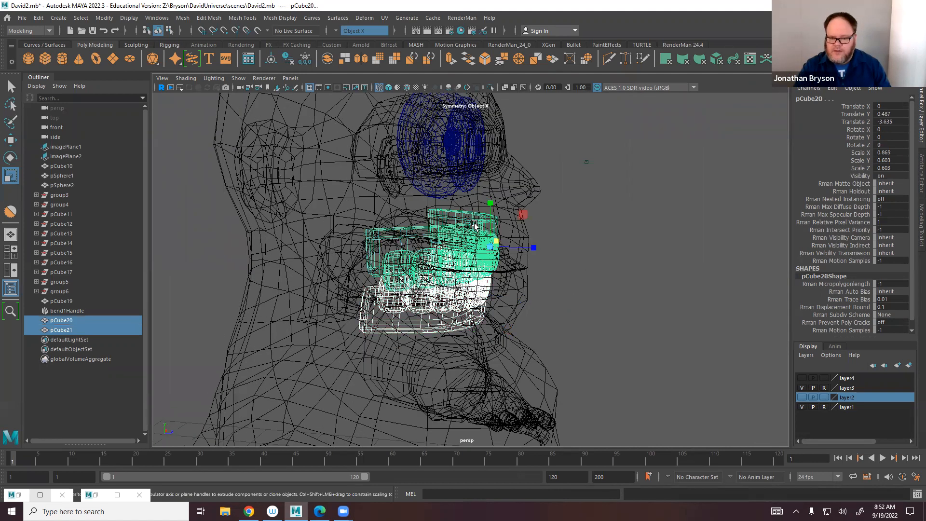
pyautogui.press('w')
pyautogui.keyDown('alt'); pyautogui.moveTo(518, 250); pyautogui.dragTo(450, 309); pyautogui.keyUp('alt')
# Rotate the lower teeth to about Rotate X -3.453 and raise them to about Translate Y 0.143.
pyautogui.click(468, 295)
pyautogui.press('e')
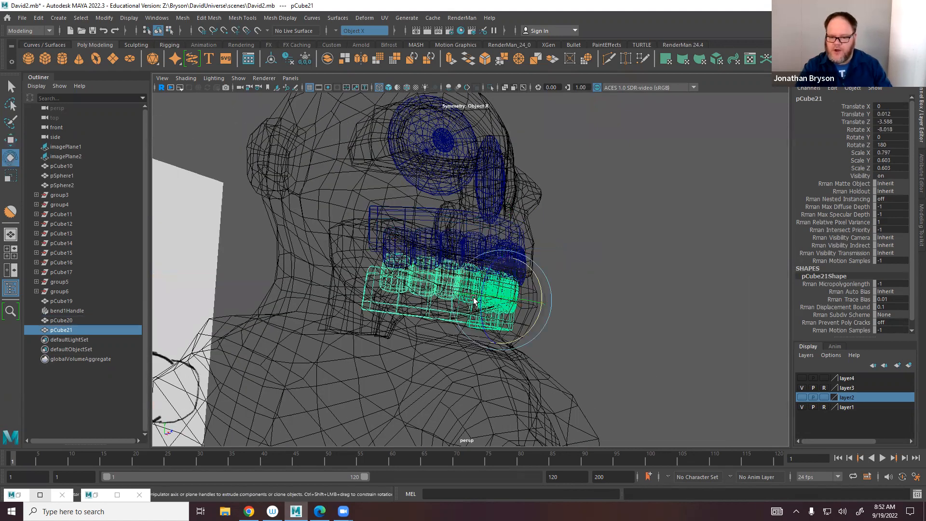
pyautogui.keyDown('alt'); pyautogui.moveTo(504, 295); pyautogui.dragTo(565, 309); pyautogui.keyUp('alt')
pyautogui.moveTo(535, 283); pyautogui.dragTo(366, 256)
pyautogui.press('w')
pyautogui.press('e')
pyautogui.press('w')
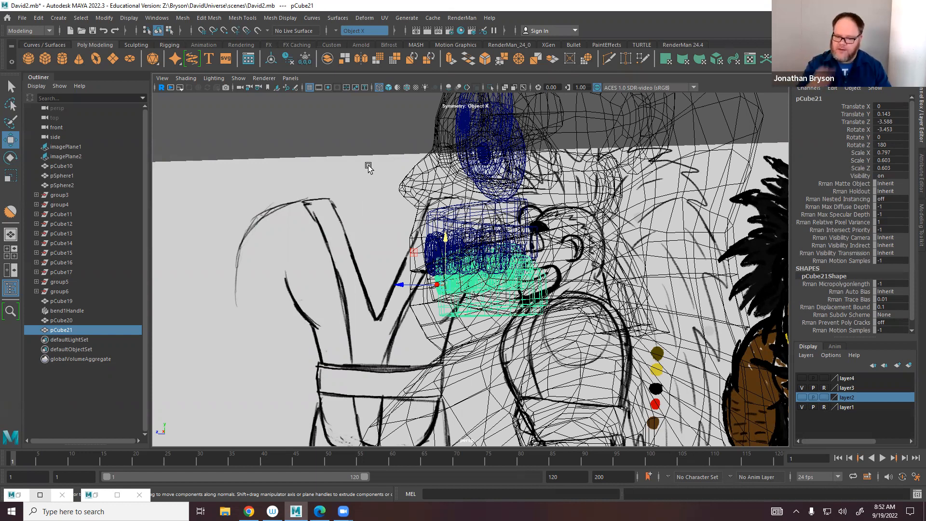
pyautogui.keyDown('alt'); pyautogui.moveTo(365, 284); pyautogui.dragTo(528, 289); pyautogui.keyUp('alt')
pyautogui.keyDown('alt'); pyautogui.moveTo(539, 324); pyautogui.dragTo(564, 298); pyautogui.keyUp('alt')
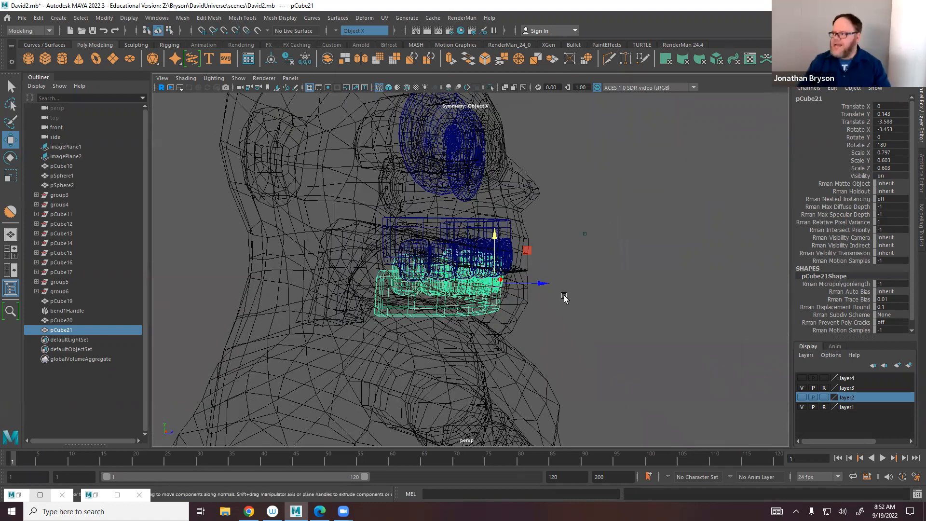
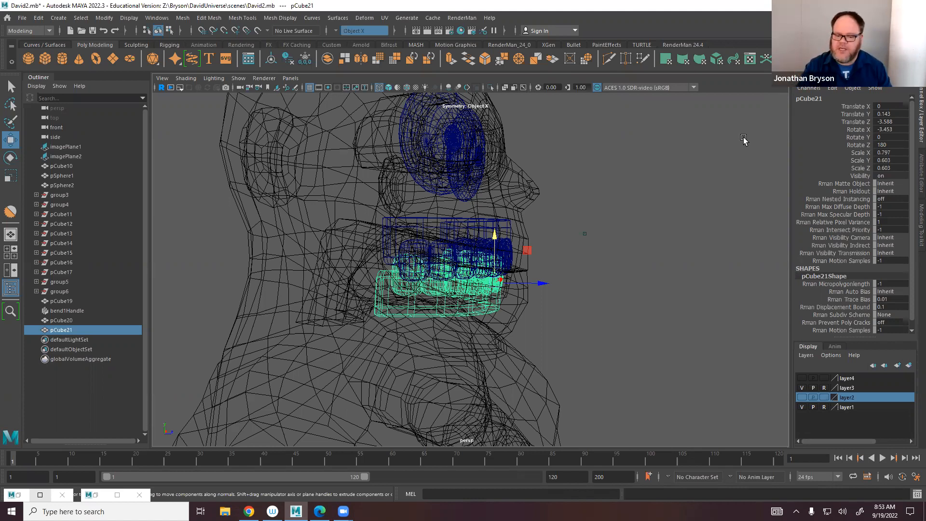
# Create a new display layer from the selected lower teeth.
pyautogui.keyDown('alt'); pyautogui.moveTo(632, 261); pyautogui.dragTo(645, 246); pyautogui.keyUp('alt')
pyautogui.hotkey('ctrl', 'z')
pyautogui.keyDown('alt'); pyautogui.moveTo(591, 259); pyautogui.dragTo(502, 251); pyautogui.keyUp('alt')
pyautogui.click(908, 365)
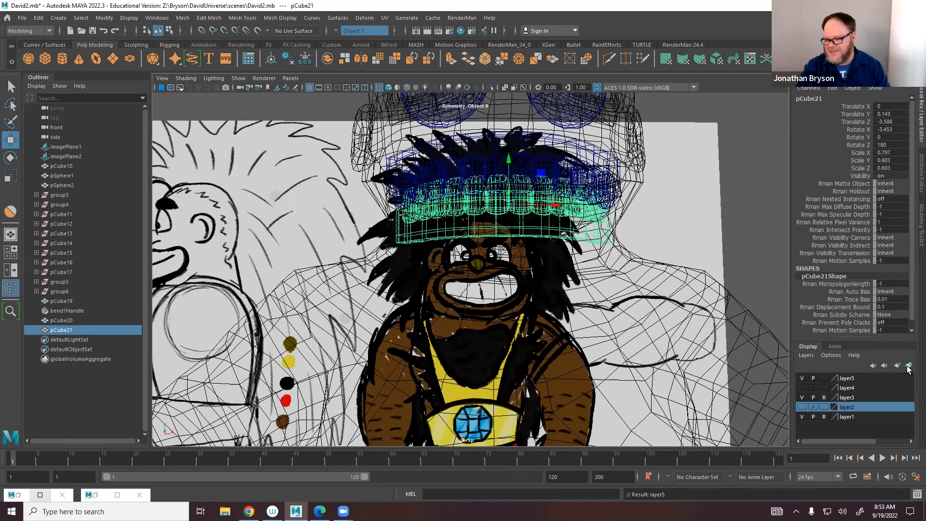
pyautogui.keyDown('alt'); pyautogui.moveTo(680, 349); pyautogui.dragTo(626, 347); pyautogui.keyUp('alt')
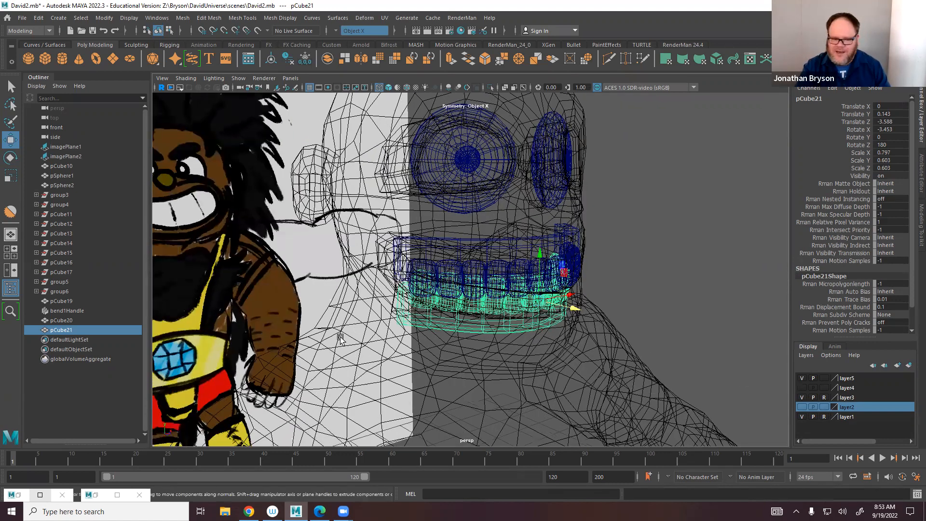
# Create a polygon sphere and a polygon cube at the origin, and delete the sphere, keeping the cube selected.
pyautogui.click(31, 57)
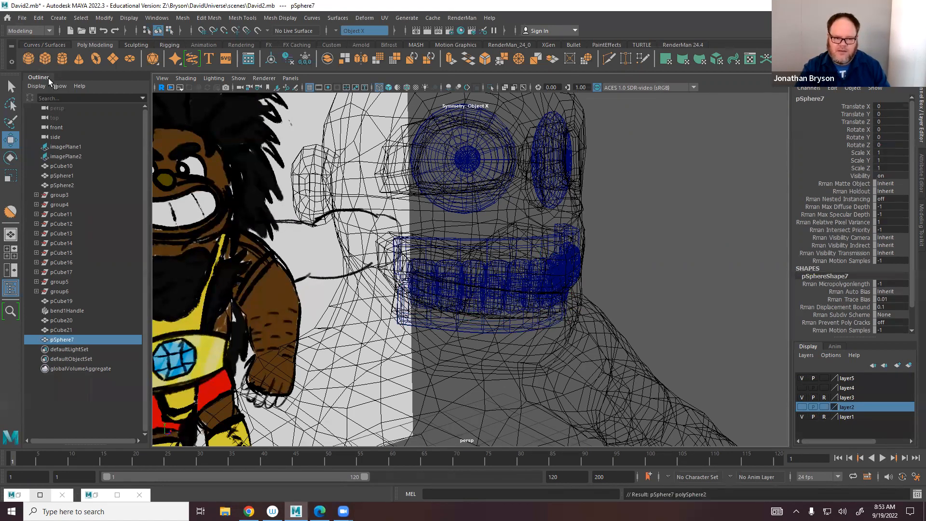
pyautogui.click(44, 58)
pyautogui.keyDown('alt'); pyautogui.moveTo(260, 243); pyautogui.dragTo(256, 191, button='middle'); pyautogui.keyUp('alt')
pyautogui.keyDown('alt'); pyautogui.moveTo(482, 167); pyautogui.dragTo(422, 171, button='right'); pyautogui.keyUp('alt')
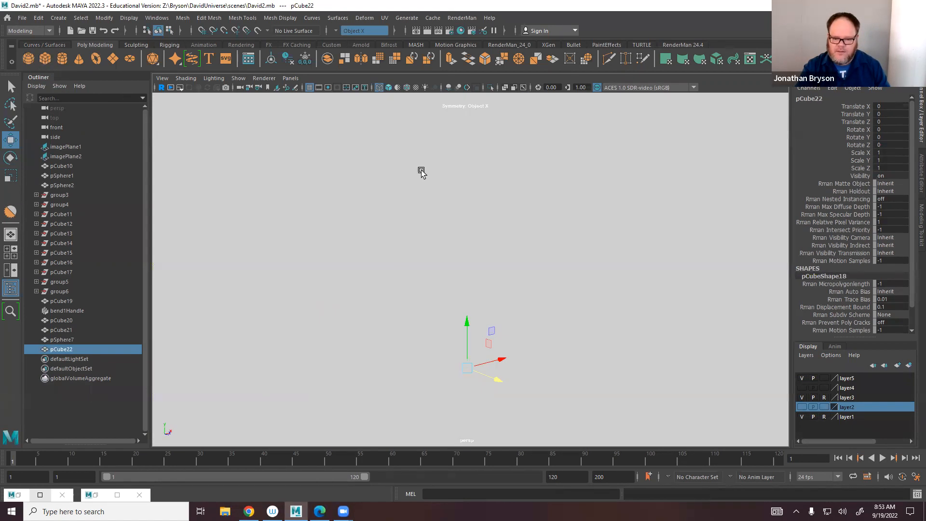
pyautogui.keyDown('alt'); pyautogui.moveTo(658, 348); pyautogui.dragTo(634, 288, button='middle'); pyautogui.keyUp('alt')
pyautogui.keyDown('alt'); pyautogui.moveTo(434, 332); pyautogui.dragTo(485, 339, button='right'); pyautogui.keyUp('alt')
pyautogui.keyDown('alt'); pyautogui.moveTo(542, 315); pyautogui.dragTo(517, 328); pyautogui.keyUp('alt')
pyautogui.click(512, 332)
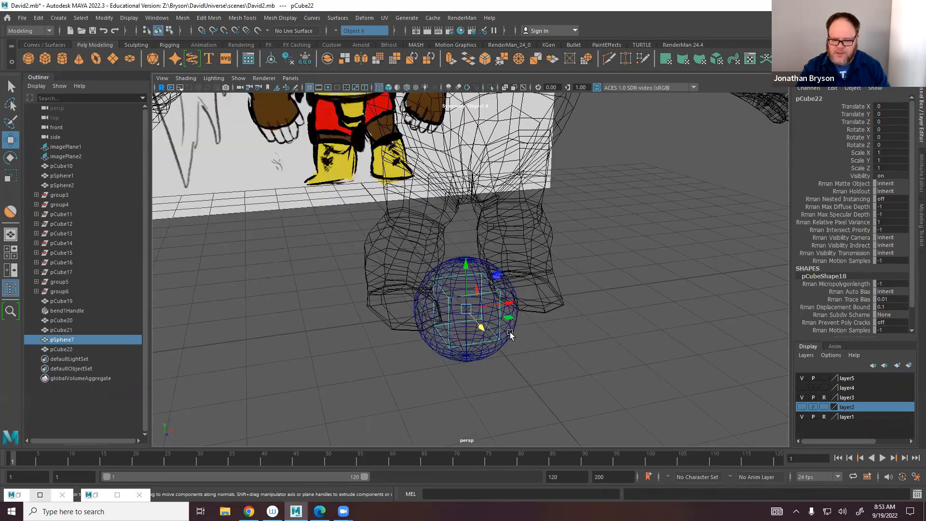
pyautogui.press('Delete')
pyautogui.click(465, 297)
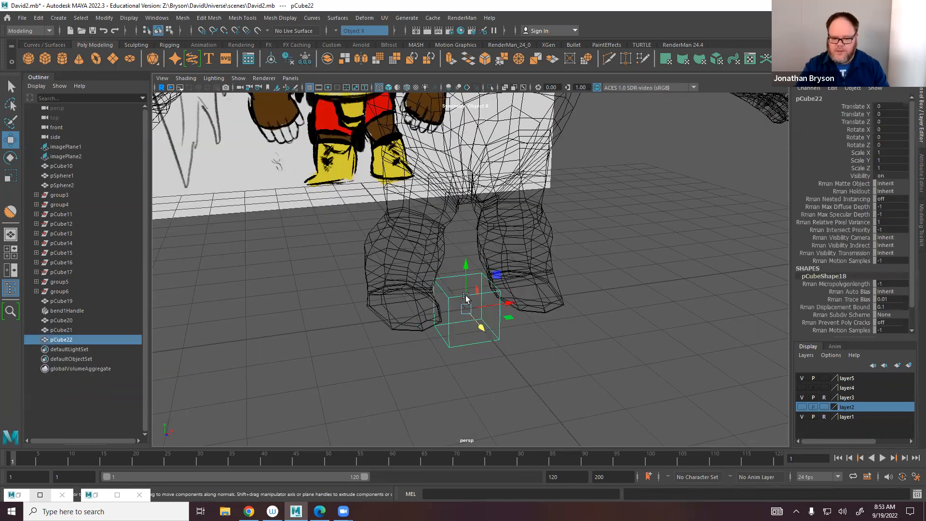
# Move the cube up into the character's mouth, to about Translate Y 7.994 and Translate Z 0.889.
pyautogui.keyDown('alt'); pyautogui.moveTo(436, 341); pyautogui.dragTo(475, 28); pyautogui.keyUp('alt')
pyautogui.keyDown('alt'); pyautogui.moveTo(502, 217); pyautogui.dragTo(505, 309, button='middle'); pyautogui.keyUp('alt')
pyautogui.moveTo(502, 249); pyautogui.dragTo(471, 196)
# Scale the cube into a wide, flat block behind the teeth, about 1.728 in X, 0.392 in Y and 1.248 in Z.
pyautogui.press('r')
pyautogui.keyDown('alt'); pyautogui.moveTo(472, 229); pyautogui.dragTo(471, 270); pyautogui.keyUp('alt')
pyautogui.keyDown('alt'); pyautogui.moveTo(508, 236); pyautogui.dragTo(535, 228); pyautogui.keyUp('alt')
pyautogui.moveTo(507, 221); pyautogui.dragTo(506, 248)
pyautogui.keyDown('alt'); pyautogui.moveTo(544, 283); pyautogui.dragTo(573, 313); pyautogui.keyUp('alt')
pyautogui.scroll(3, 567, 316)
pyautogui.keyDown('alt'); pyautogui.moveTo(534, 280); pyautogui.dragTo(552, 291); pyautogui.keyUp('alt')
pyautogui.moveTo(503, 253); pyautogui.dragTo(470, 251)
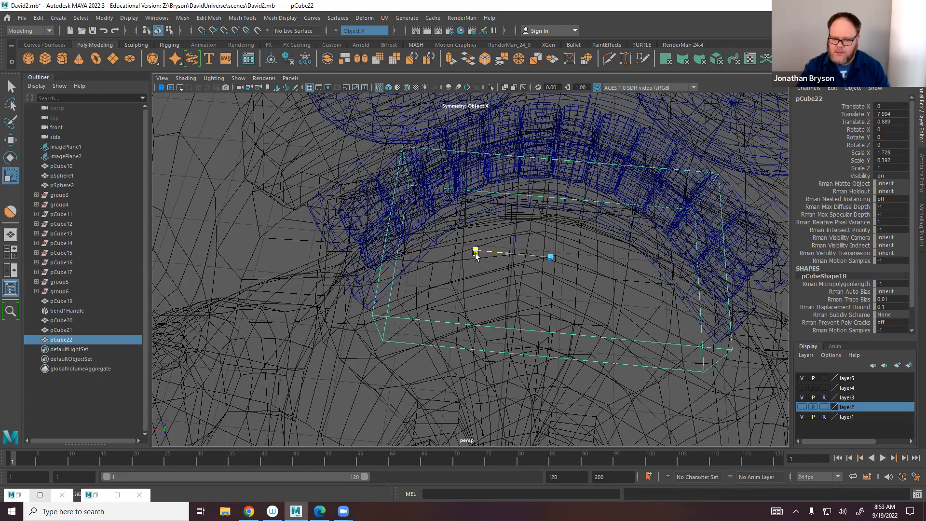
pyautogui.keyDown('alt'); pyautogui.moveTo(499, 281); pyautogui.dragTo(569, 285); pyautogui.keyUp('alt')
# Turn symmetry off and insert a centred edge loop down the middle of the cube with Multi-Cut.
pyautogui.keyDown('alt'); pyautogui.moveTo(499, 288); pyautogui.dragTo(338, 251); pyautogui.keyUp('alt')
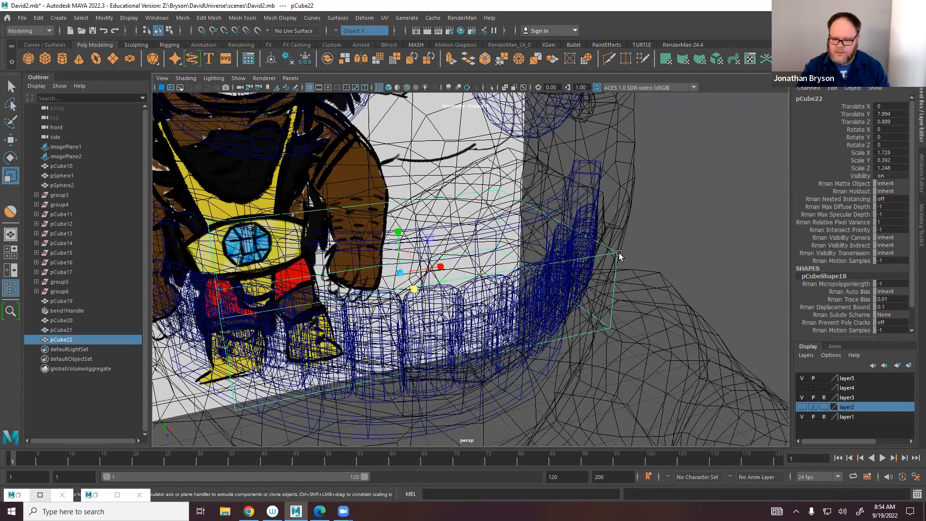
pyautogui.keyDown('shift'); pyautogui.moveTo(615, 256); pyautogui.dragTo(561, 255, button='right'); pyautogui.keyUp('shift')
pyautogui.keyDown('alt'); pyautogui.moveTo(436, 323); pyautogui.dragTo(395, 309); pyautogui.keyUp('alt')
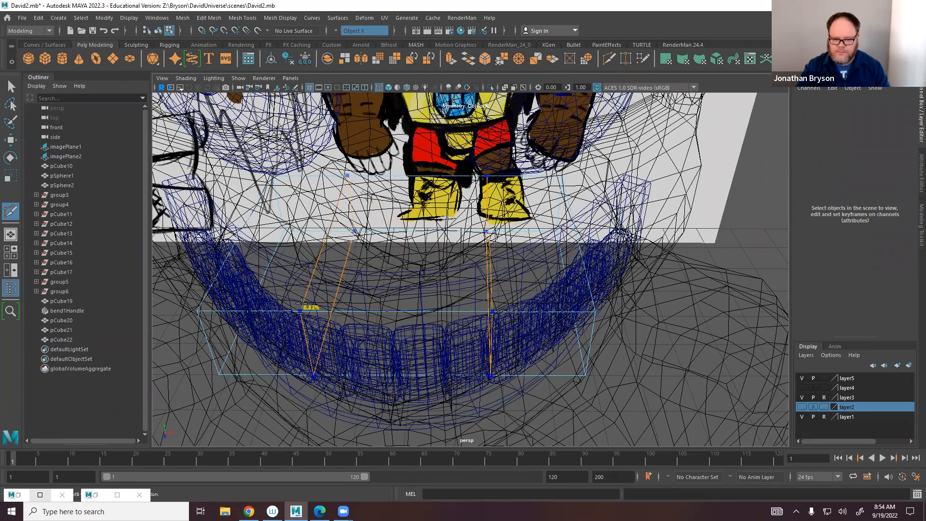
pyautogui.keyDown('ctrl'); pyautogui.click(393, 311); pyautogui.keyUp('ctrl')
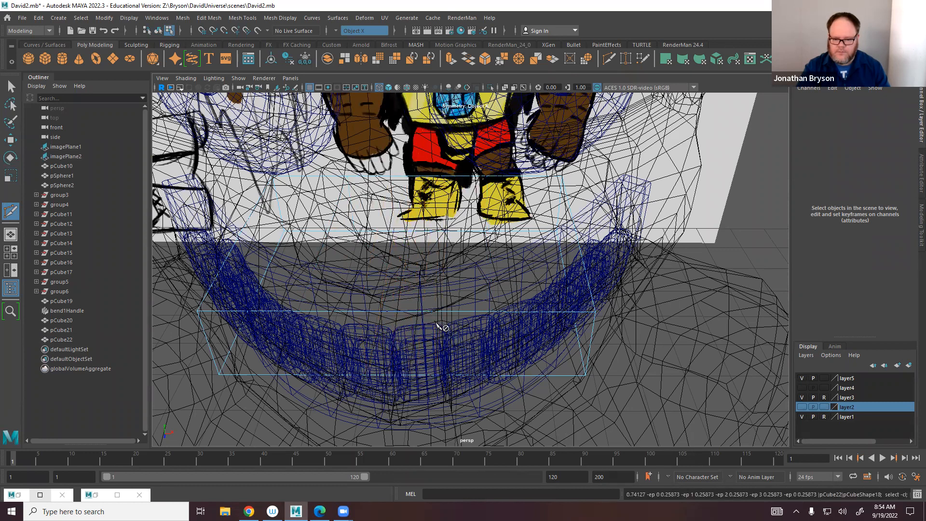
pyautogui.click(335, 31)
pyautogui.click(385, 37)
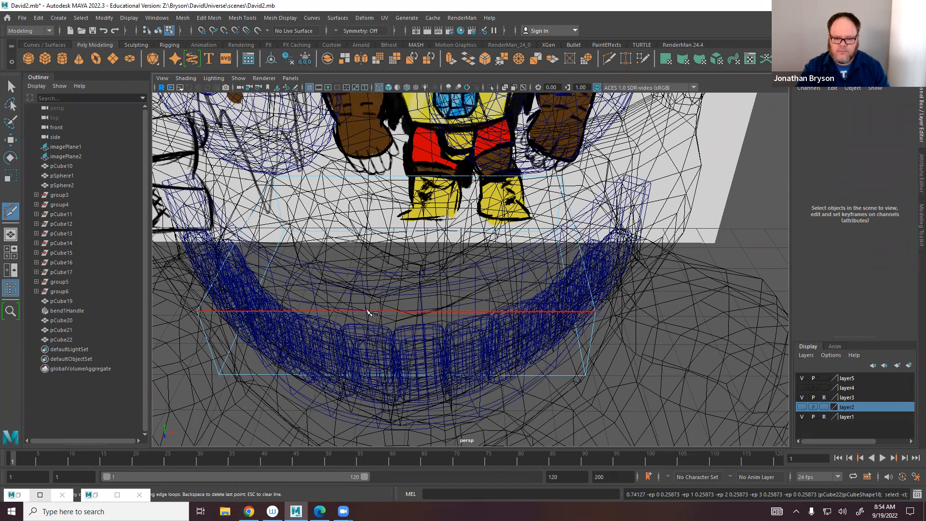
pyautogui.keyDown('ctrl'); pyautogui.keyDown('shift'); pyautogui.click(399, 313); pyautogui.keyUp('shift'); pyautogui.keyUp('ctrl')
pyautogui.click(397, 338)
pyautogui.scroll(4, 435, 344)
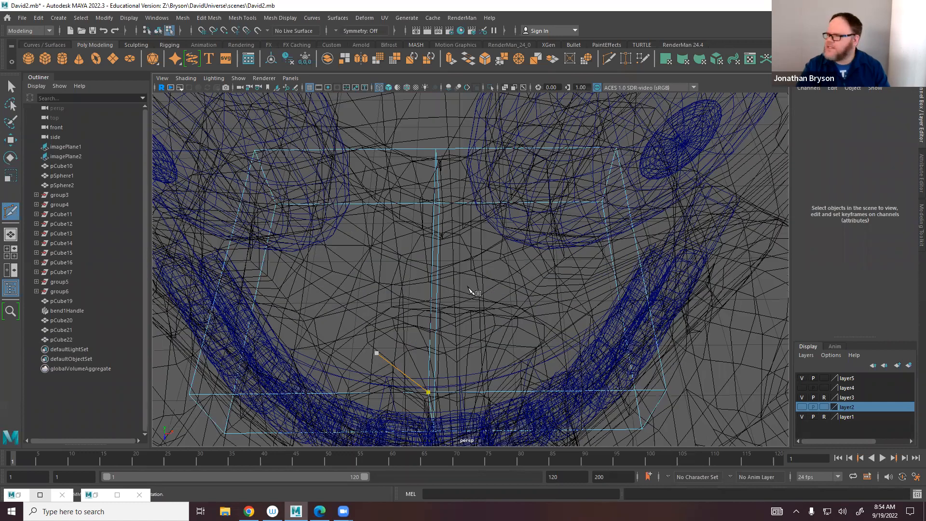
pyautogui.keyDown('alt'); pyautogui.moveTo(469, 289); pyautogui.dragTo(487, 251, button='middle'); pyautogui.keyUp('alt')
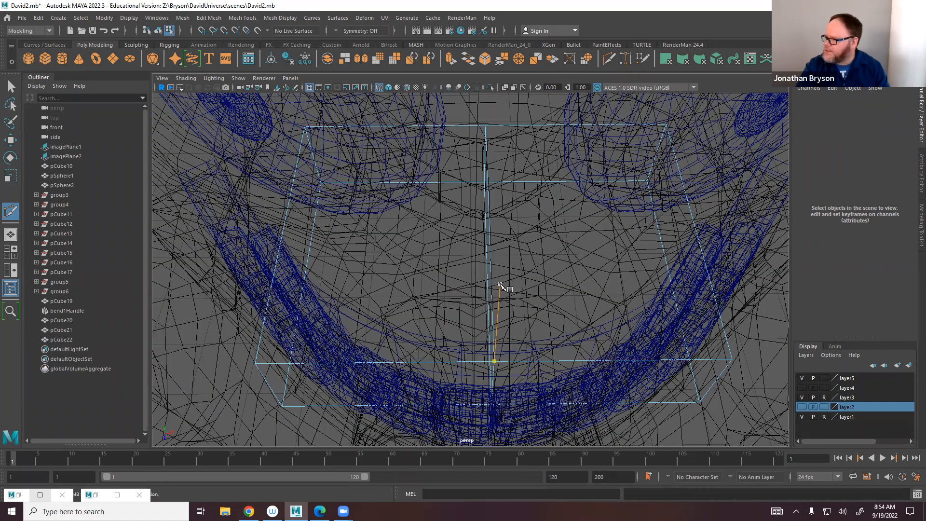
# Insert an edge loop across the cube's width toward its rear with Multi-Cut, discarding the stray cut points at the front.
pyautogui.moveTo(483, 290)
pyautogui.keyDown('alt'); pyautogui.mouseDown()
pyautogui.moveTo(443, 343)
pyautogui.moveTo(285, 258)
pyautogui.mouseUp(); pyautogui.keyUp('alt')
pyautogui.keyDown('alt'); pyautogui.moveTo(286, 257); pyautogui.dragTo(318, 227, button='middle'); pyautogui.keyUp('alt')
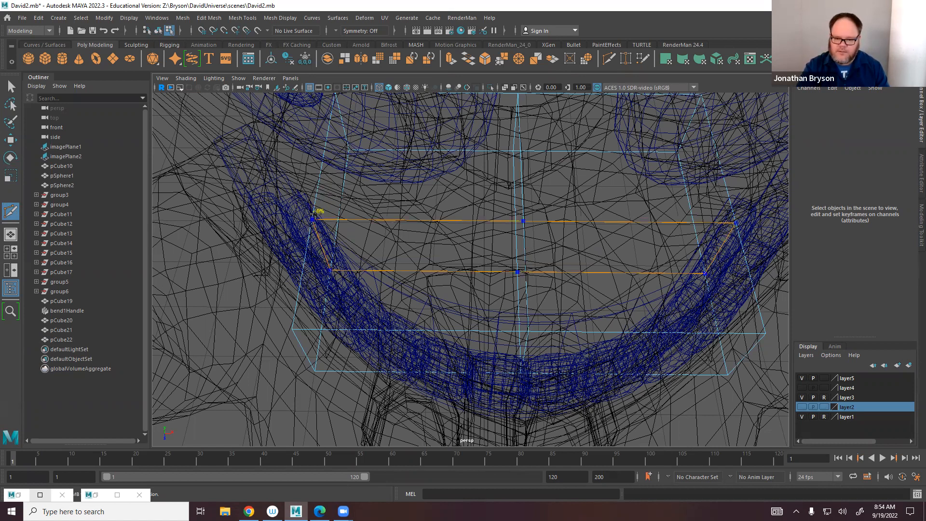
pyautogui.keyDown('ctrl'); pyautogui.click(322, 173); pyautogui.keyUp('ctrl')
pyautogui.click(291, 329)
pyautogui.keyDown('alt'); pyautogui.moveTo(394, 249); pyautogui.dragTo(376, 215, button='middle'); pyautogui.keyUp('alt')
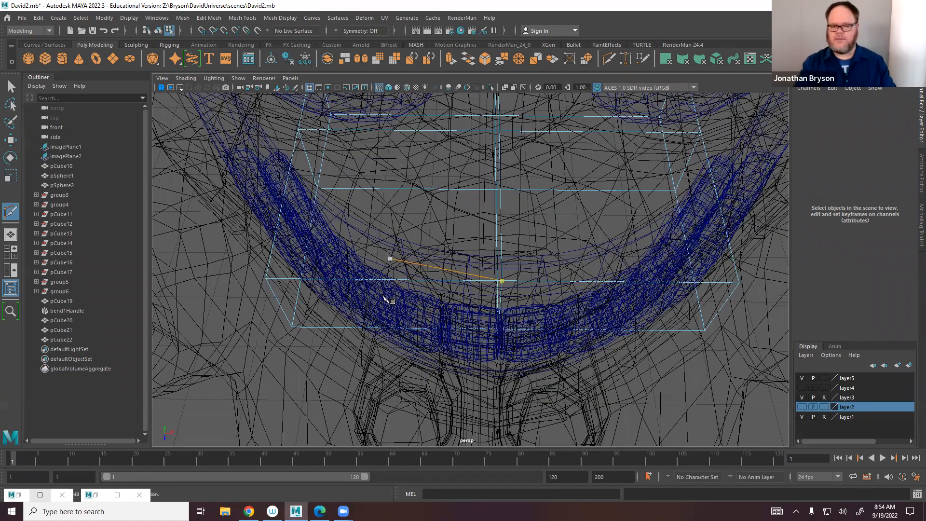
pyautogui.hotkey('ctrl', 'z')
pyautogui.click(498, 327)
pyautogui.keyDown('alt'); pyautogui.moveTo(517, 290); pyautogui.dragTo(469, 318); pyautogui.keyUp('alt')
pyautogui.press('q')
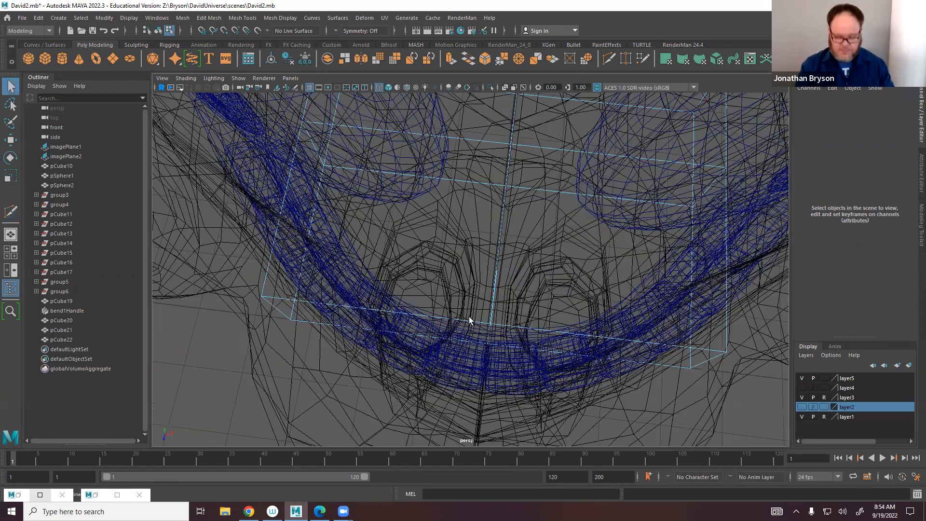
# Select the four outer corner vertices on the cube's front face, both sides together, with the Move tool active.
pyautogui.keyDown('shift'); pyautogui.rightClick(263, 298); pyautogui.keyUp('shift')
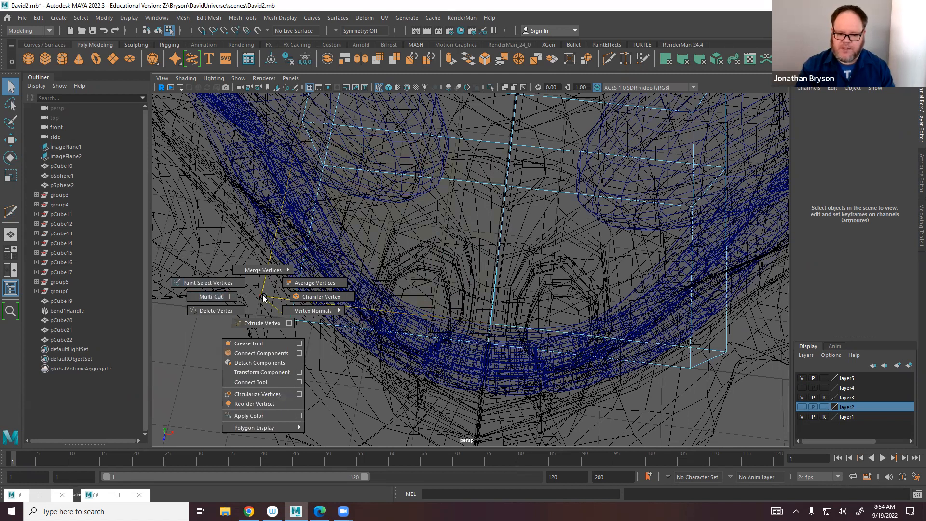
pyautogui.moveTo(227, 279); pyautogui.dragTo(302, 340)
pyautogui.press('w')
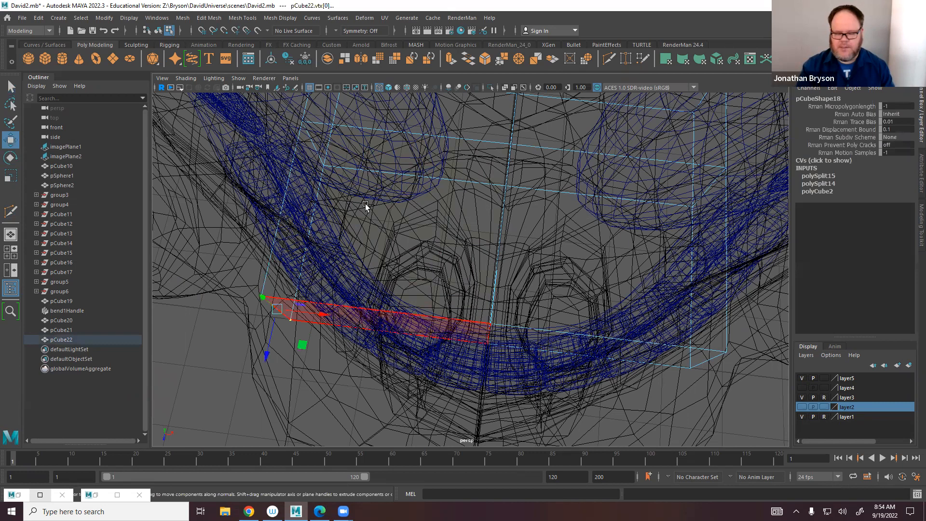
pyautogui.keyDown('alt'); pyautogui.moveTo(537, 316); pyautogui.dragTo(526, 313); pyautogui.keyUp('alt')
pyautogui.keyDown('shift'); pyautogui.moveTo(606, 358); pyautogui.dragTo(530, 297); pyautogui.keyUp('shift')
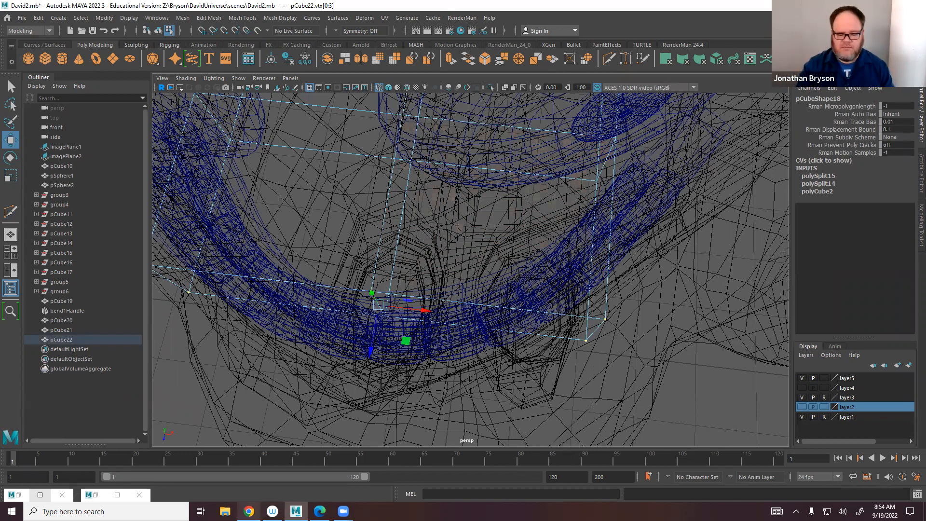
# Switch to the Chrome window with the human eye anatomy search.
pyautogui.click(252, 508)
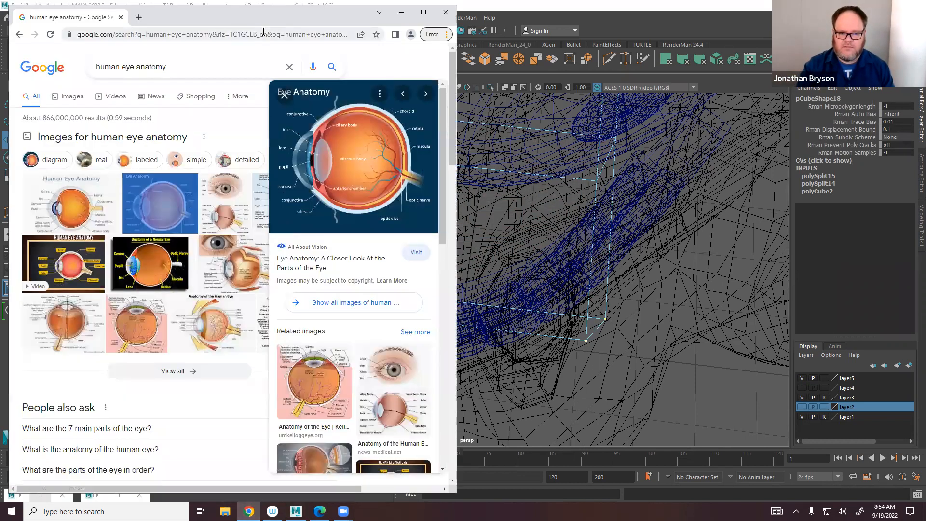
# Search Google for "archer", widen the browser window to view the results, and return to Maya.
pyautogui.click(263, 34)
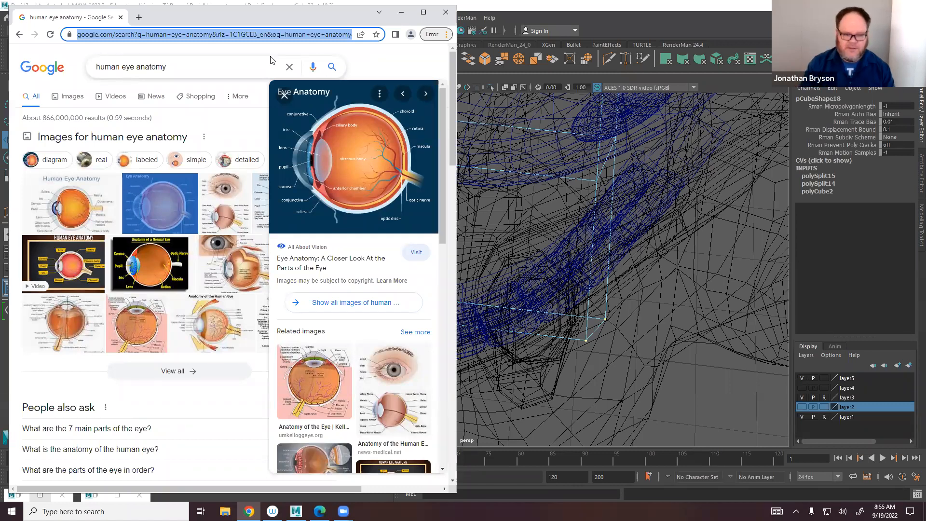
pyautogui.write('archer')
pyautogui.press('Return')
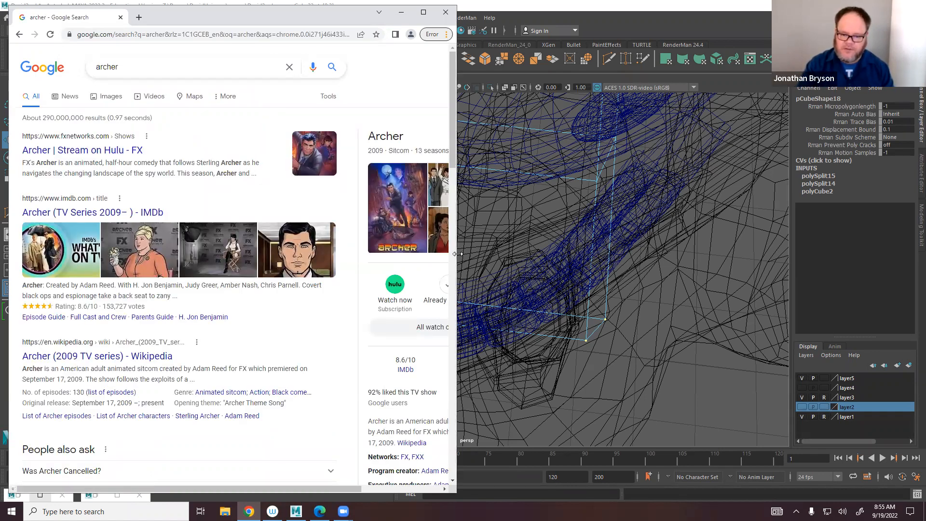
pyautogui.moveTo(684, 236); pyautogui.dragTo(683, 235)
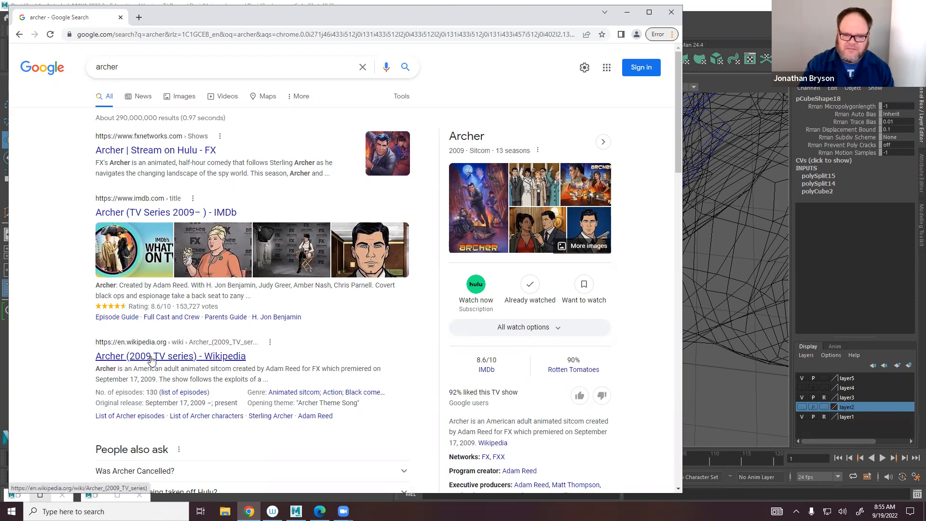
pyautogui.click(624, 14)
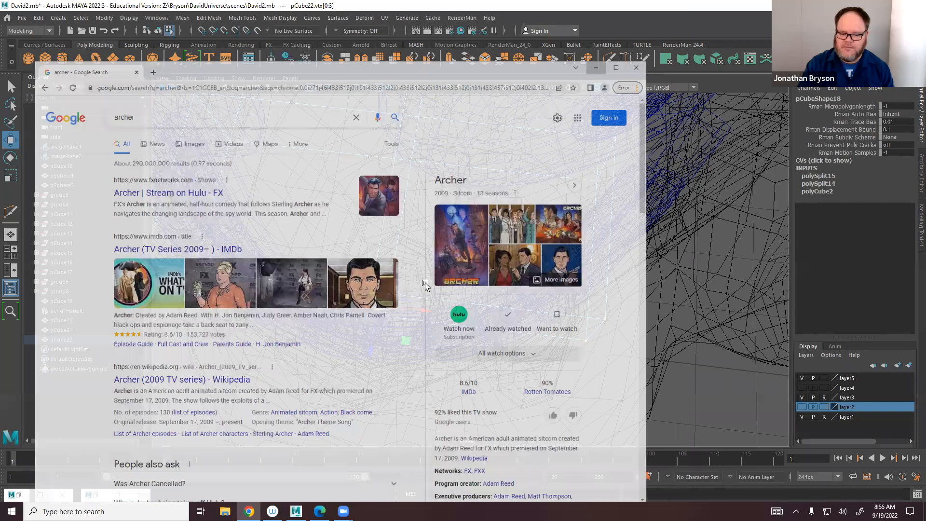
# Reposition the selected vertices of pCube22 and scale them closer together along X.
pyautogui.keyDown('alt'); pyautogui.moveTo(397, 318); pyautogui.dragTo(423, 353); pyautogui.keyUp('alt')
pyautogui.keyDown('alt'); pyautogui.moveTo(434, 352); pyautogui.dragTo(471, 342, button='middle'); pyautogui.keyUp('alt')
pyautogui.moveTo(434, 344); pyautogui.dragTo(432, 269)
pyautogui.press('r')
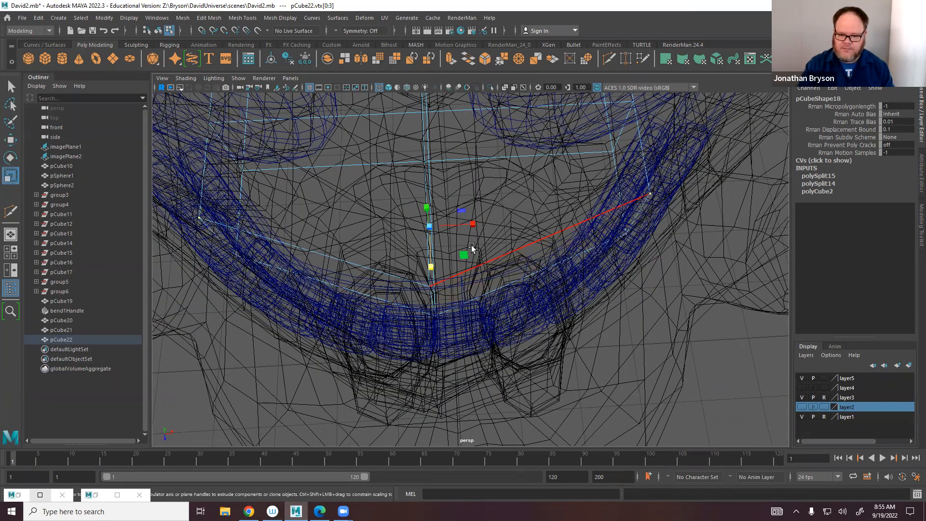
pyautogui.moveTo(474, 223); pyautogui.dragTo(445, 223)
# Set symmetry to Object X and insert a mirrored pair of edge loops lengthwise through pCube22 with Multi-Cut.
pyautogui.keyDown('alt'); pyautogui.moveTo(516, 205); pyautogui.dragTo(348, 268); pyautogui.keyUp('alt')
pyautogui.keyDown('alt'); pyautogui.moveTo(488, 290); pyautogui.dragTo(421, 238); pyautogui.keyUp('alt')
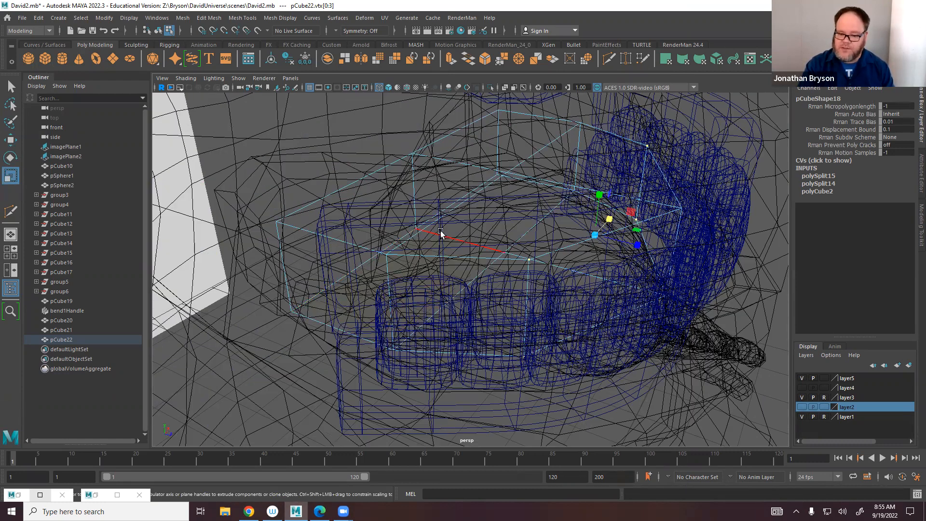
pyautogui.keyDown('shift'); pyautogui.moveTo(419, 225); pyautogui.dragTo(364, 233, button='right'); pyautogui.keyUp('shift')
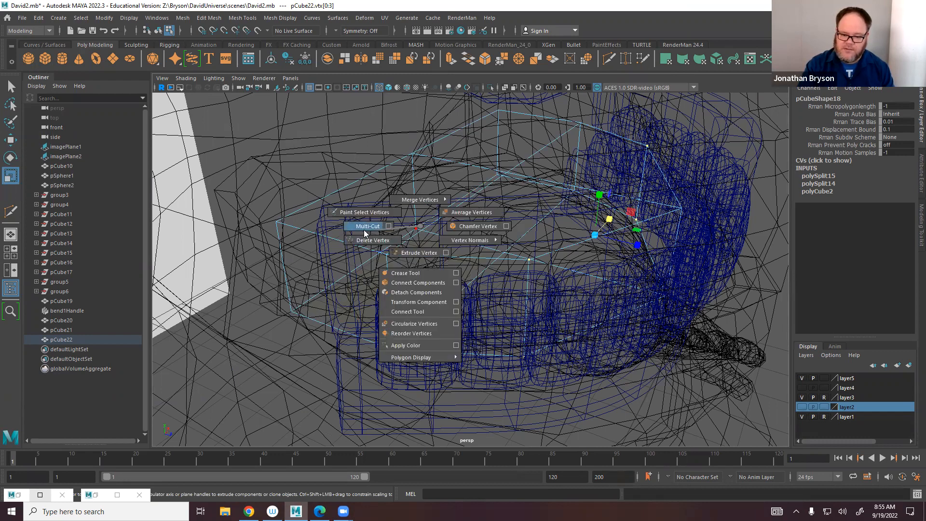
pyautogui.keyDown('alt'); pyautogui.moveTo(526, 255); pyautogui.dragTo(429, 240); pyautogui.keyUp('alt')
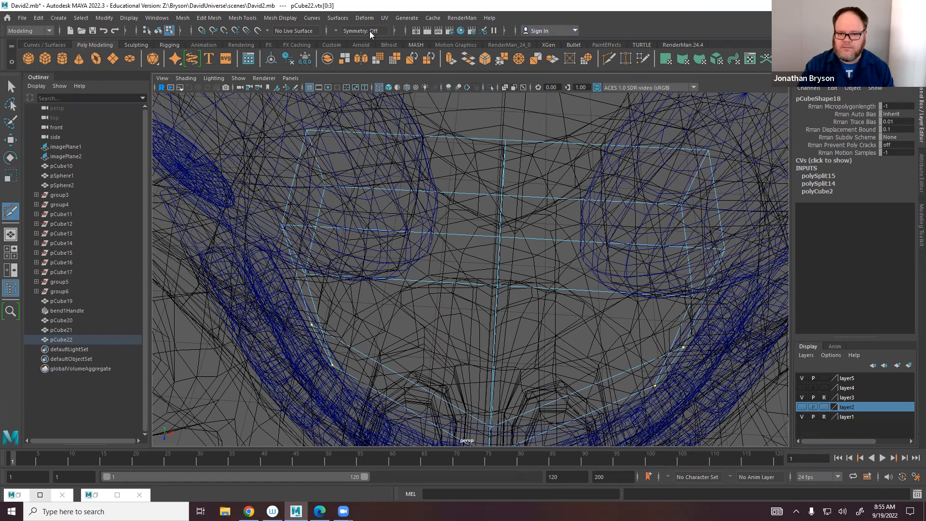
pyautogui.click(337, 31)
pyautogui.click(376, 45)
pyautogui.click(403, 233)
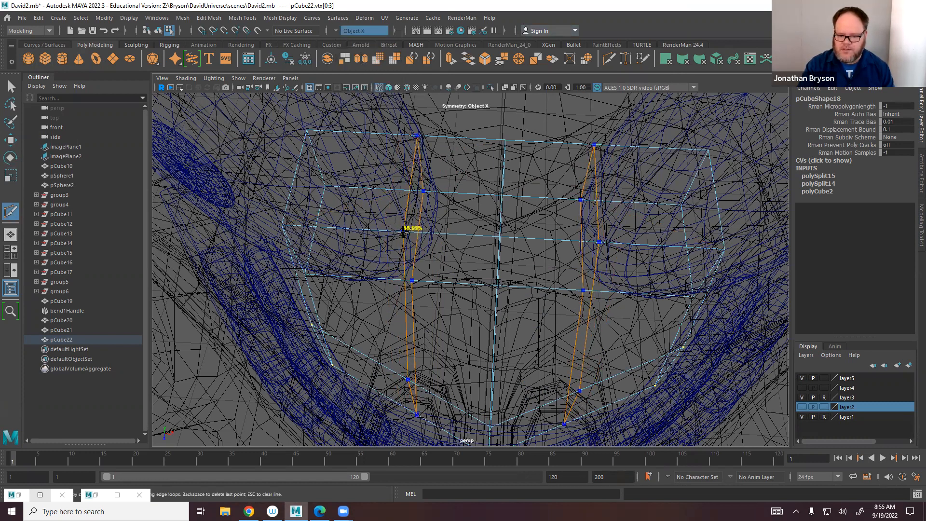
# Insert further Multi-Cut edge loops across pCube22 and around its sides at about mid-height.
pyautogui.keyDown('alt'); pyautogui.moveTo(468, 219); pyautogui.dragTo(674, 271); pyautogui.keyUp('alt')
pyautogui.keyDown('alt'); pyautogui.moveTo(509, 278); pyautogui.dragTo(425, 306); pyautogui.keyUp('alt')
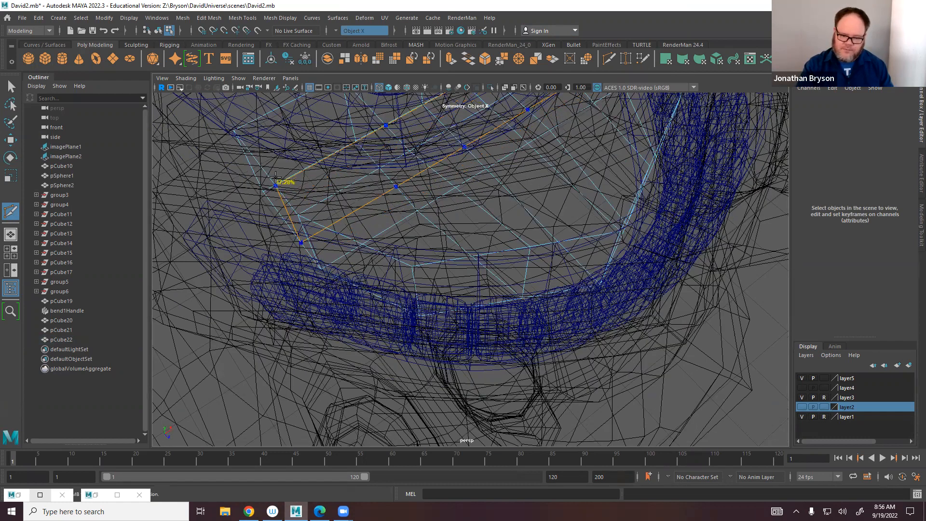
pyautogui.keyDown('ctrl'); pyautogui.click(459, 247); pyautogui.keyUp('ctrl')
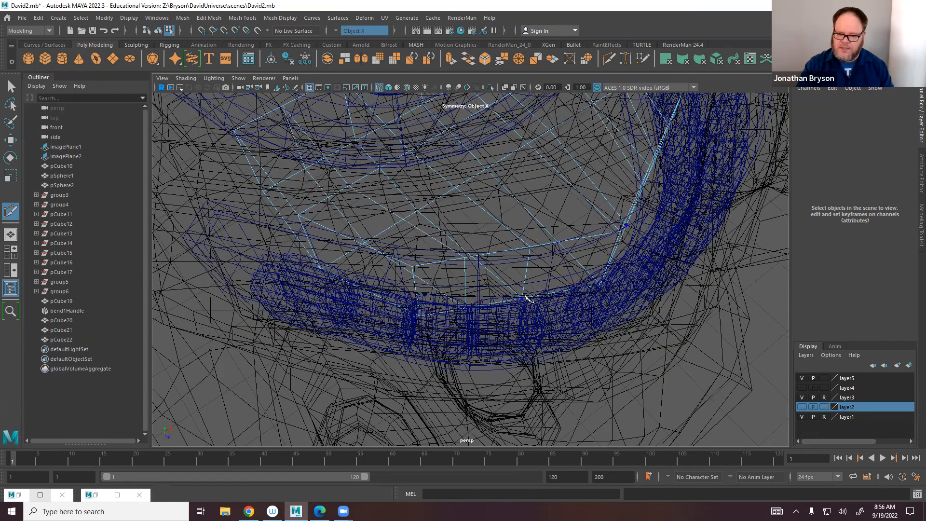
pyautogui.keyDown('alt'); pyautogui.moveTo(541, 251); pyautogui.dragTo(562, 221); pyautogui.keyUp('alt')
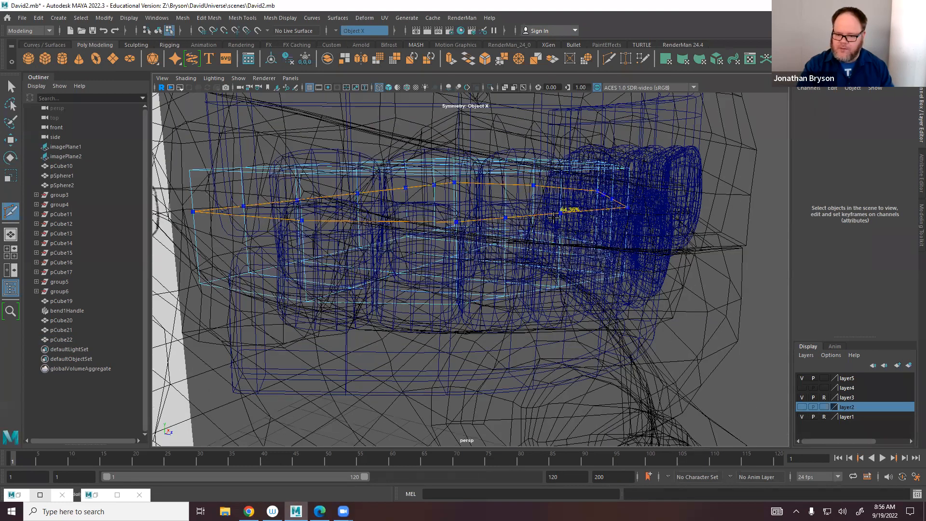
pyautogui.keyDown('alt'); pyautogui.moveTo(599, 258); pyautogui.dragTo(592, 261); pyautogui.keyUp('alt')
pyautogui.keyDown('alt'); pyautogui.moveTo(592, 270); pyautogui.dragTo(539, 264); pyautogui.keyUp('alt')
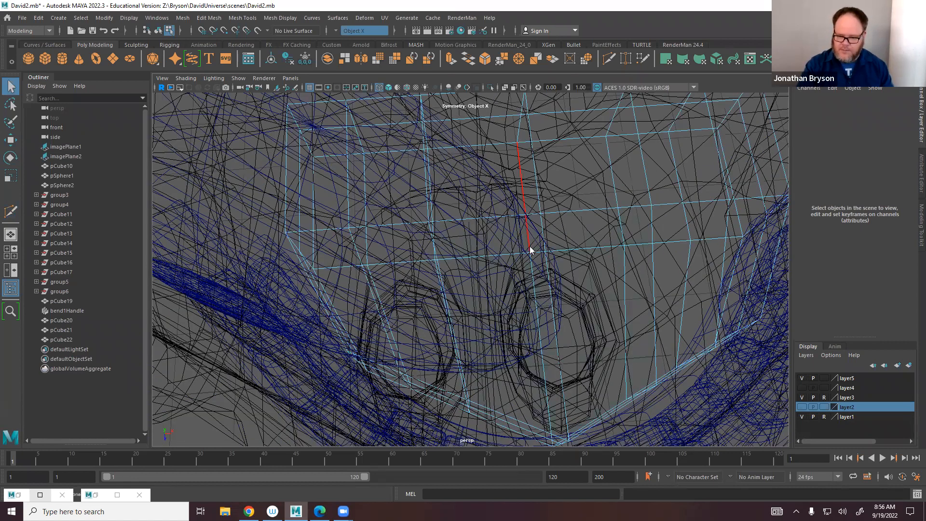
# Return pCube22 to object mode, keep it selected, and activate the Smooth sculpting tool.
pyautogui.moveTo(533, 238); pyautogui.dragTo(499, 242, button='right')
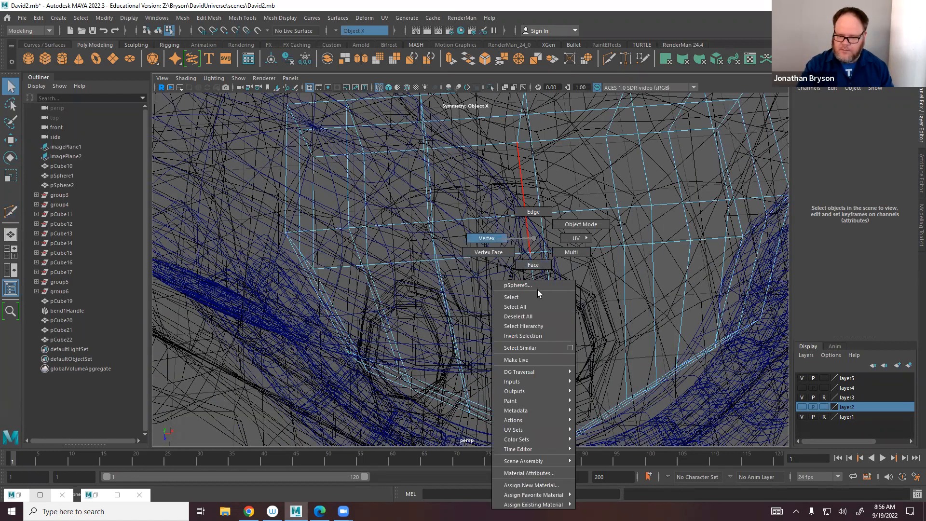
pyautogui.moveTo(538, 293); pyautogui.dragTo(541, 289, button='right')
pyautogui.keyDown('alt'); pyautogui.moveTo(574, 225); pyautogui.dragTo(544, 199); pyautogui.keyUp('alt')
pyautogui.moveTo(541, 198); pyautogui.dragTo(580, 188, button='right')
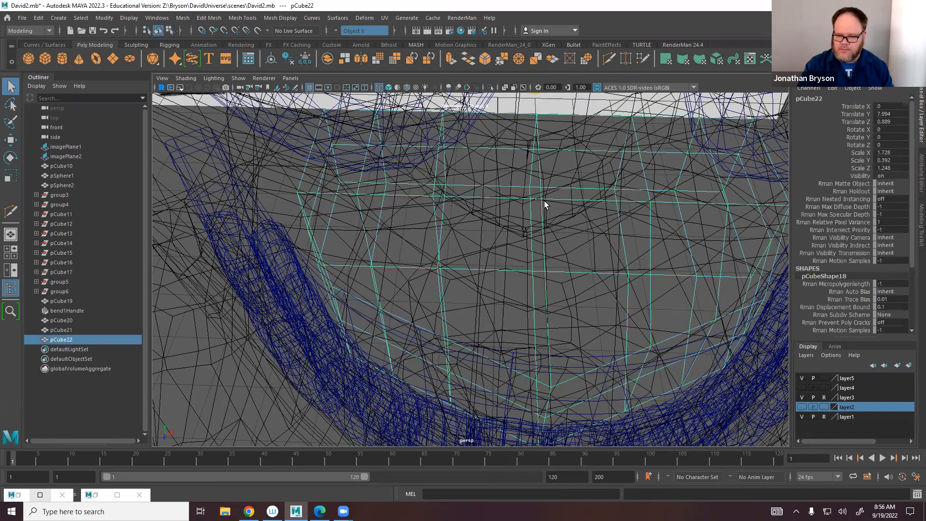
pyautogui.click(333, 18)
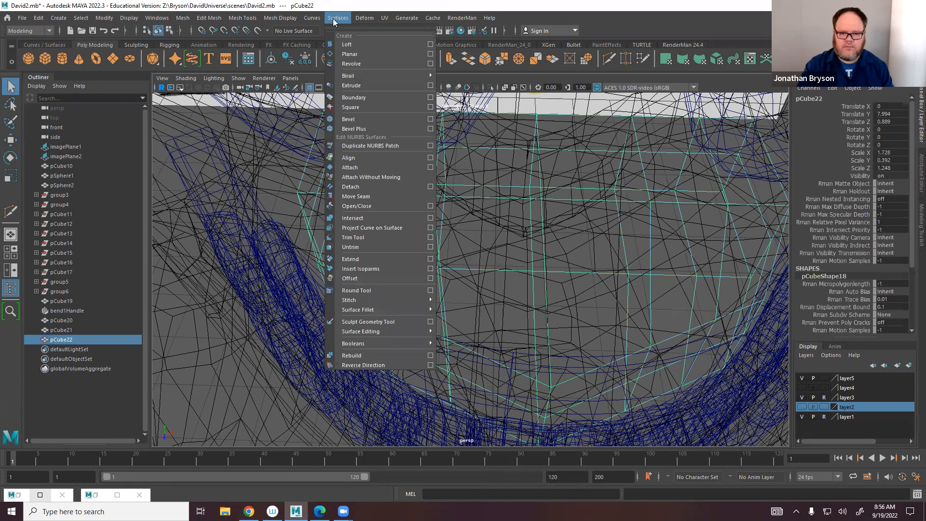
pyautogui.moveTo(306, 159)
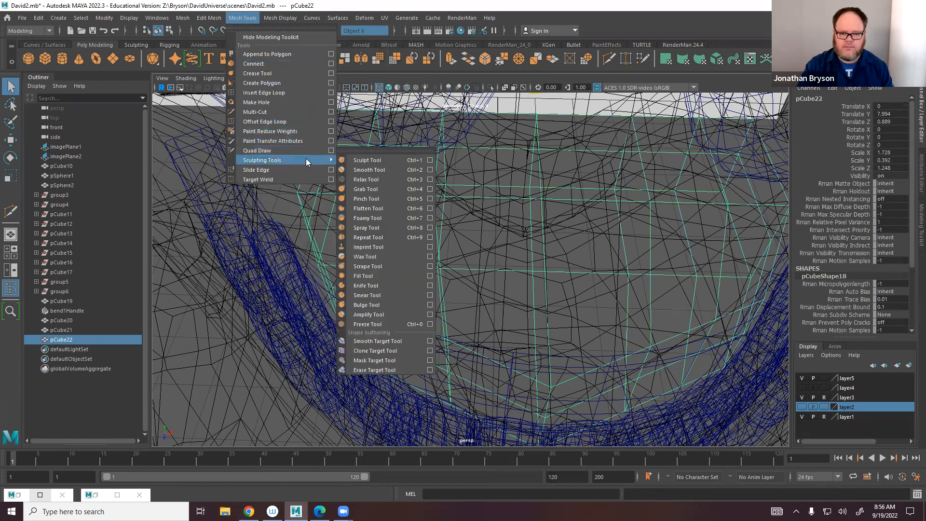
pyautogui.click(369, 169)
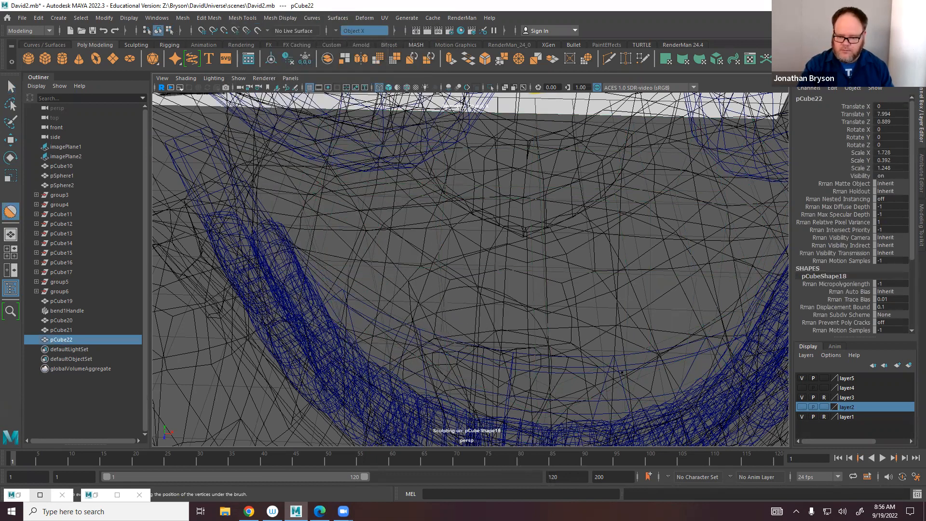
# Switch the viewport to shaded display and hide layer5 and layer3.
pyautogui.scroll(-2, 500, 346)
pyautogui.scroll(-4, 498, 345)
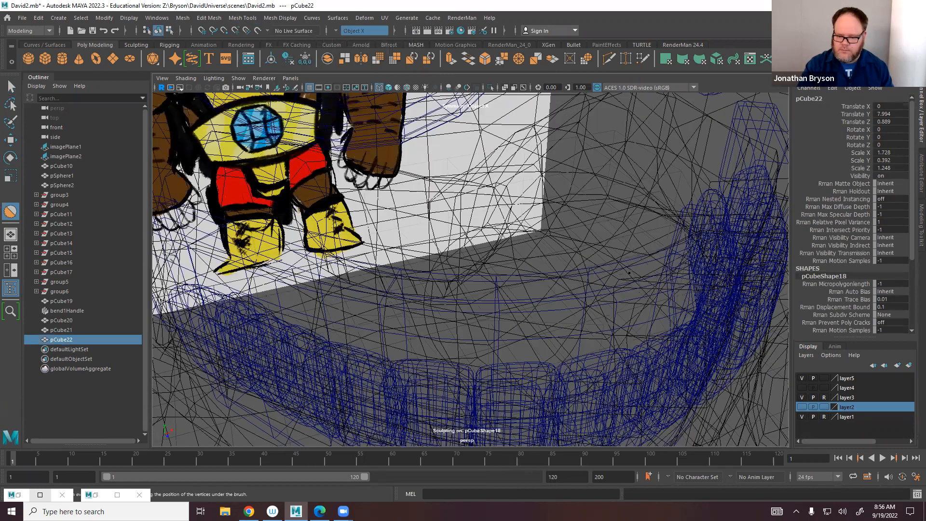
pyautogui.press('5')
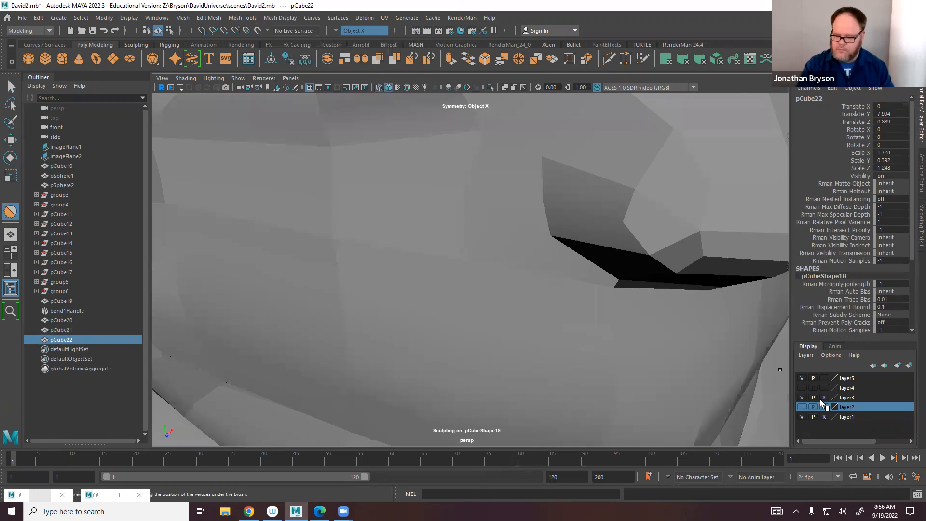
pyautogui.click(803, 379)
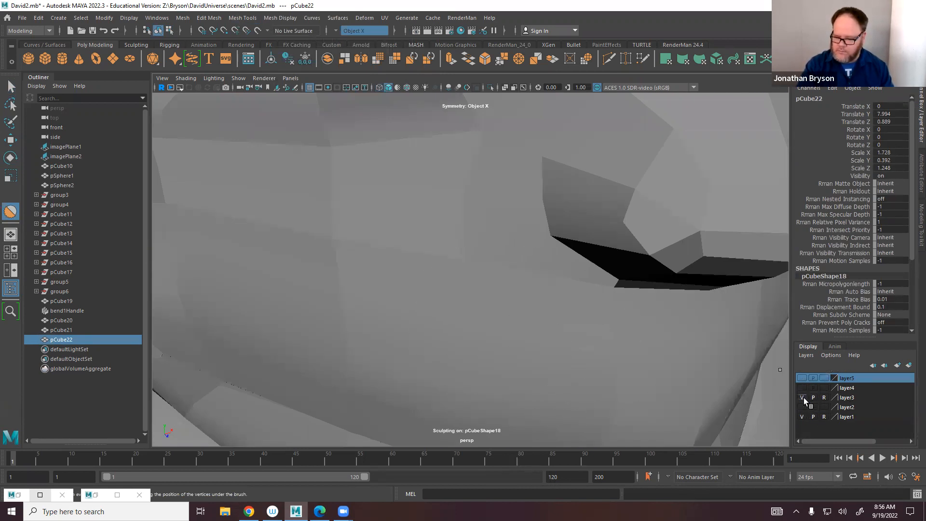
pyautogui.click(804, 397)
# Smooth the corners and outer edges of pCube22 on its upper and lower sides with the sculpting brush.
pyautogui.keyDown('alt'); pyautogui.moveTo(488, 258); pyautogui.dragTo(603, 283); pyautogui.keyUp('alt')
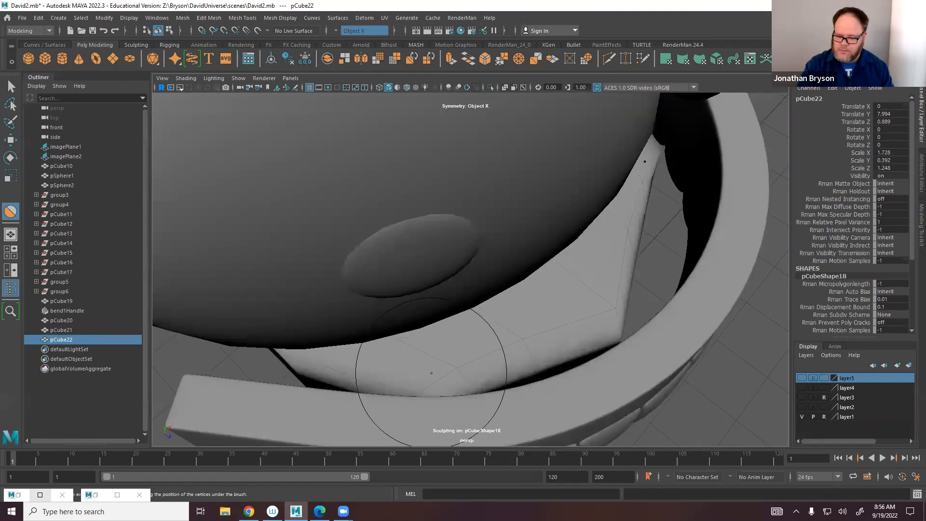
pyautogui.moveTo(606, 331)
pyautogui.keyDown('alt'); pyautogui.mouseDown()
pyautogui.moveTo(531, 305)
pyautogui.moveTo(506, 222)
pyautogui.mouseUp(); pyautogui.keyUp('alt')
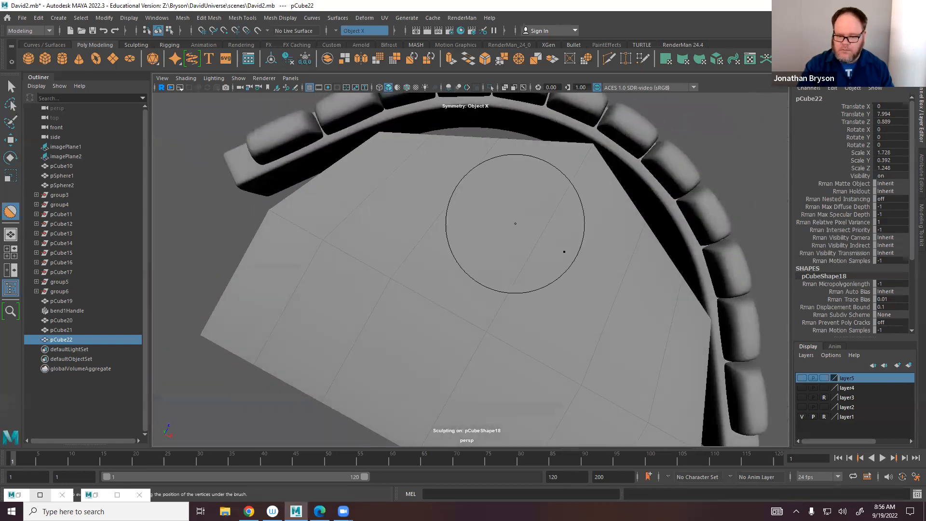
pyautogui.moveTo(380, 151)
pyautogui.mouseDown()
pyautogui.moveTo(369, 161)
pyautogui.moveTo(470, 159)
pyautogui.moveTo(467, 192)
pyautogui.moveTo(507, 233)
pyautogui.moveTo(403, 227)
pyautogui.mouseUp()
pyautogui.moveTo(309, 169)
pyautogui.mouseDown()
pyautogui.moveTo(308, 181)
pyautogui.moveTo(320, 180)
pyautogui.mouseUp()
pyautogui.moveTo(313, 135)
pyautogui.mouseDown()
pyautogui.moveTo(324, 217)
pyautogui.moveTo(444, 165)
pyautogui.moveTo(425, 143)
pyautogui.mouseUp()
pyautogui.moveTo(578, 206)
pyautogui.keyDown('alt'); pyautogui.mouseDown()
pyautogui.moveTo(573, 256)
pyautogui.moveTo(597, 196)
pyautogui.mouseUp(); pyautogui.keyUp('alt')
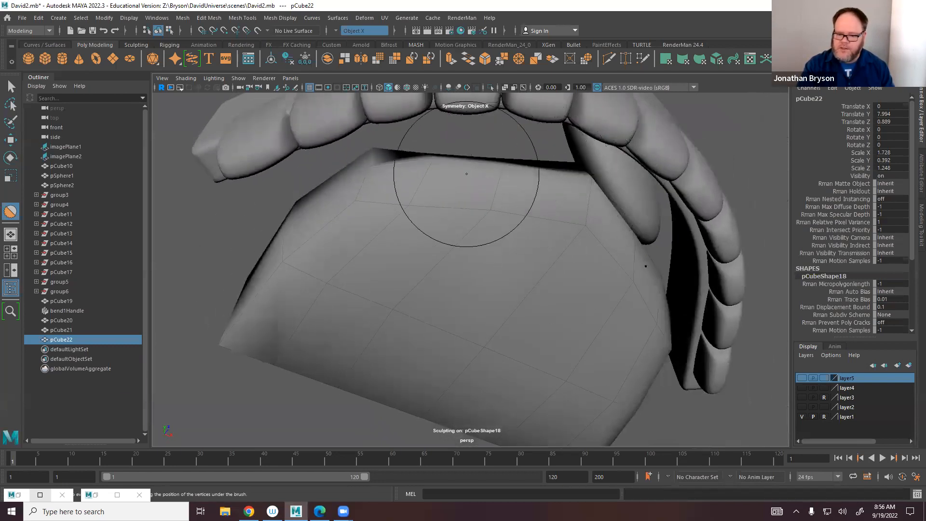
pyautogui.moveTo(502, 176)
pyautogui.mouseDown()
pyautogui.moveTo(420, 169)
pyautogui.moveTo(508, 184)
pyautogui.moveTo(473, 215)
pyautogui.moveTo(609, 244)
pyautogui.moveTo(621, 263)
pyautogui.mouseUp()
pyautogui.moveTo(640, 341); pyautogui.dragTo(620, 328)
pyautogui.moveTo(620, 329)
pyautogui.mouseDown()
pyautogui.moveTo(614, 320)
pyautogui.moveTo(598, 332)
pyautogui.mouseUp()
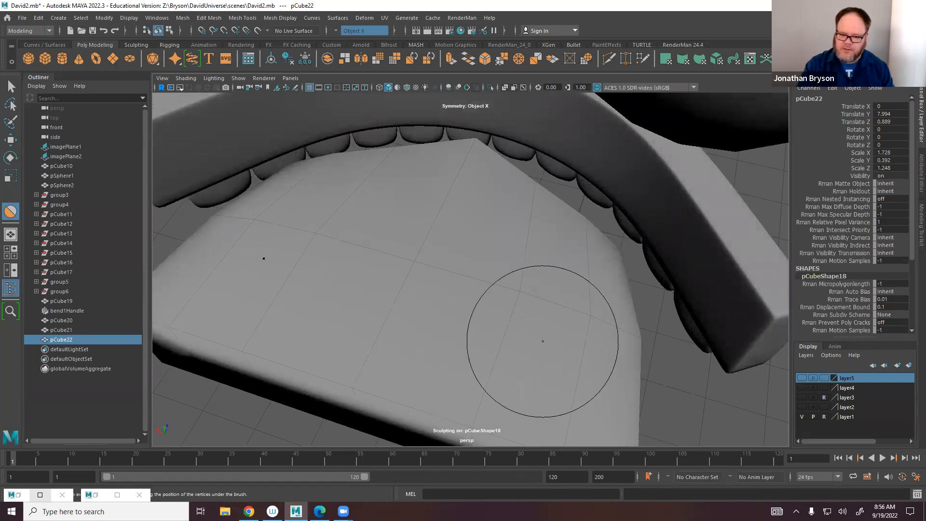
pyautogui.moveTo(506, 297)
pyautogui.mouseDown()
pyautogui.moveTo(422, 281)
pyautogui.moveTo(475, 239)
pyautogui.moveTo(537, 233)
pyautogui.moveTo(614, 310)
pyautogui.moveTo(469, 233)
pyautogui.moveTo(464, 202)
pyautogui.mouseUp()
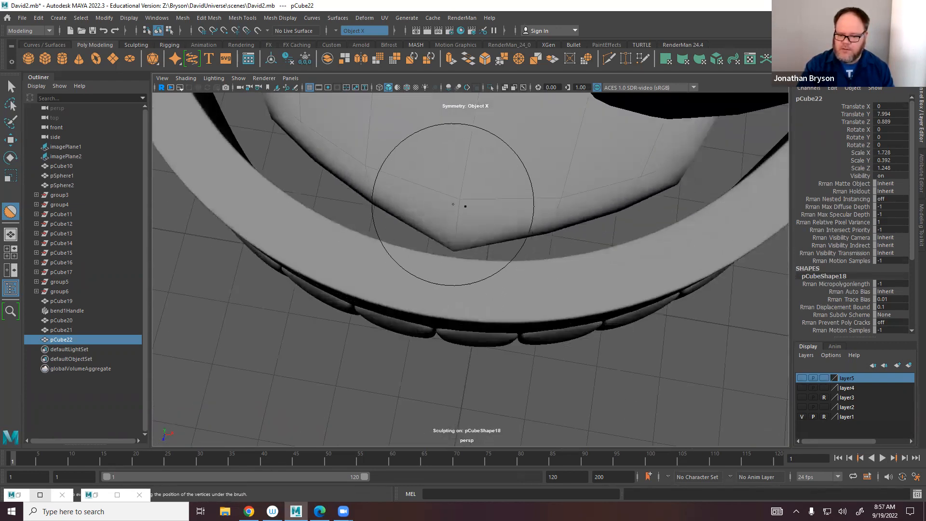
# Undo the last smoothing stroke on pCube22 and leave the sculpting tool for the Select tool.
pyautogui.moveTo(636, 170)
pyautogui.keyDown('alt'); pyautogui.mouseDown()
pyautogui.moveTo(599, 169)
pyautogui.moveTo(602, 247)
pyautogui.moveTo(471, 264)
pyautogui.moveTo(541, 279)
pyautogui.mouseUp(); pyautogui.keyUp('alt')
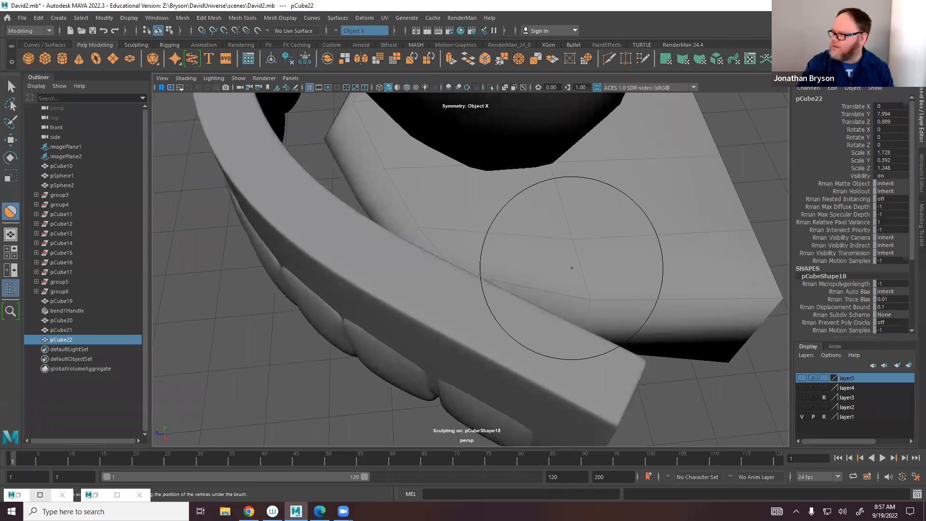
pyautogui.moveTo(533, 320)
pyautogui.keyDown('alt'); pyautogui.mouseDown()
pyautogui.moveTo(570, 291)
pyautogui.moveTo(447, 264)
pyautogui.mouseUp(); pyautogui.keyUp('alt')
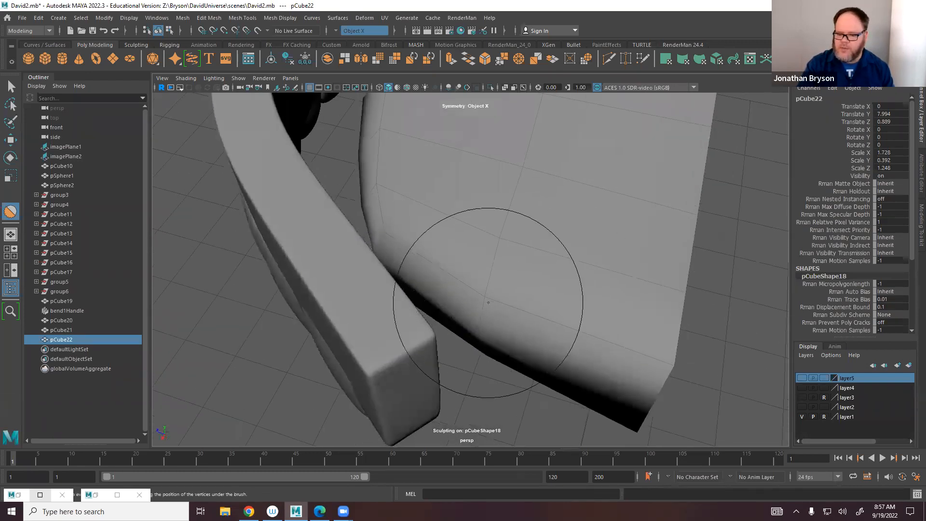
pyautogui.moveTo(529, 348)
pyautogui.keyDown('alt'); pyautogui.mouseDown()
pyautogui.moveTo(607, 357)
pyautogui.moveTo(545, 413)
pyautogui.mouseUp(); pyautogui.keyUp('alt')
pyautogui.hotkey('ctrl', 'z')
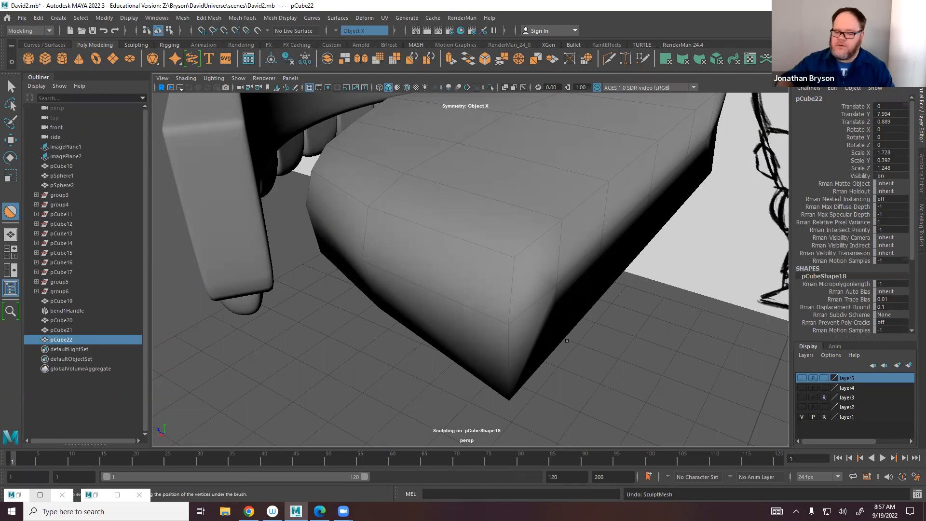
pyautogui.moveTo(490, 349)
pyautogui.keyDown('alt'); pyautogui.mouseDown()
pyautogui.moveTo(574, 347)
pyautogui.moveTo(489, 341)
pyautogui.moveTo(490, 331)
pyautogui.mouseUp(); pyautogui.keyUp('alt')
pyautogui.press('q')
pyautogui.moveTo(545, 238)
pyautogui.keyDown('alt'); pyautogui.mouseDown()
pyautogui.moveTo(540, 201)
pyautogui.moveTo(574, 225)
pyautogui.moveTo(551, 259)
pyautogui.mouseUp(); pyautogui.keyUp('alt')
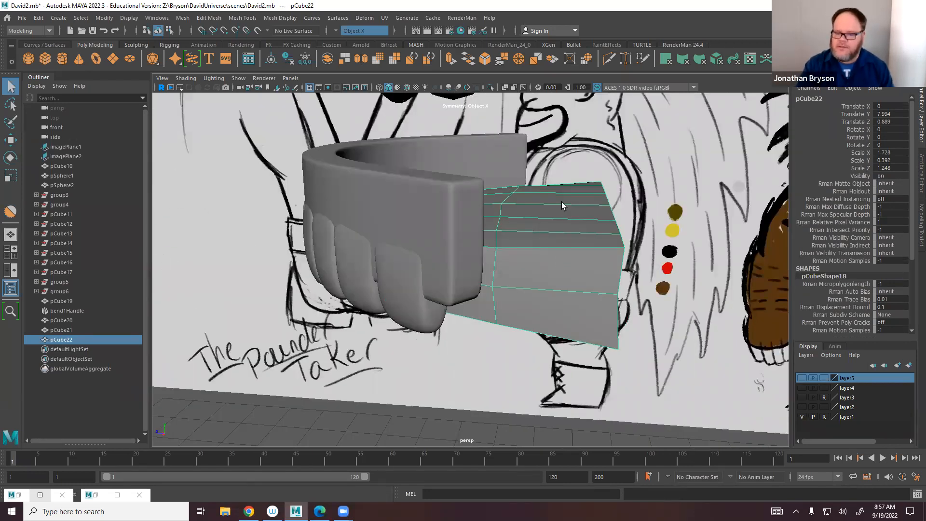
pyautogui.keyDown('alt'); pyautogui.moveTo(562, 205); pyautogui.dragTo(534, 222); pyautogui.keyUp('alt')
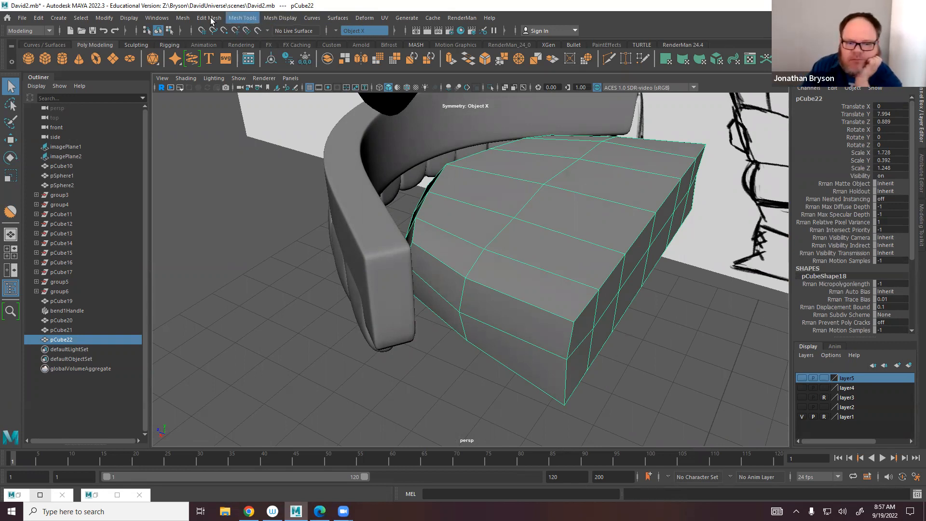
# Insert a Multi-Cut edge loop on pCube22 close to its flat back face.
pyautogui.click(183, 18)
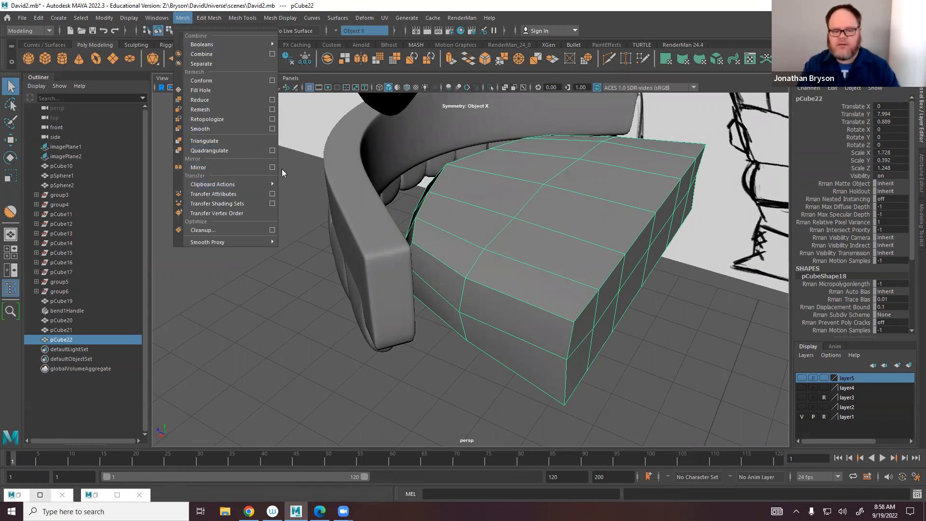
pyautogui.keyDown('alt'); pyautogui.moveTo(576, 274); pyautogui.dragTo(569, 275); pyautogui.keyUp('alt')
pyautogui.keyDown('shift'); pyautogui.moveTo(574, 277); pyautogui.dragTo(503, 257, button='right'); pyautogui.keyUp('shift')
pyautogui.keyDown('ctrl'); pyautogui.click(600, 279); pyautogui.keyUp('ctrl')
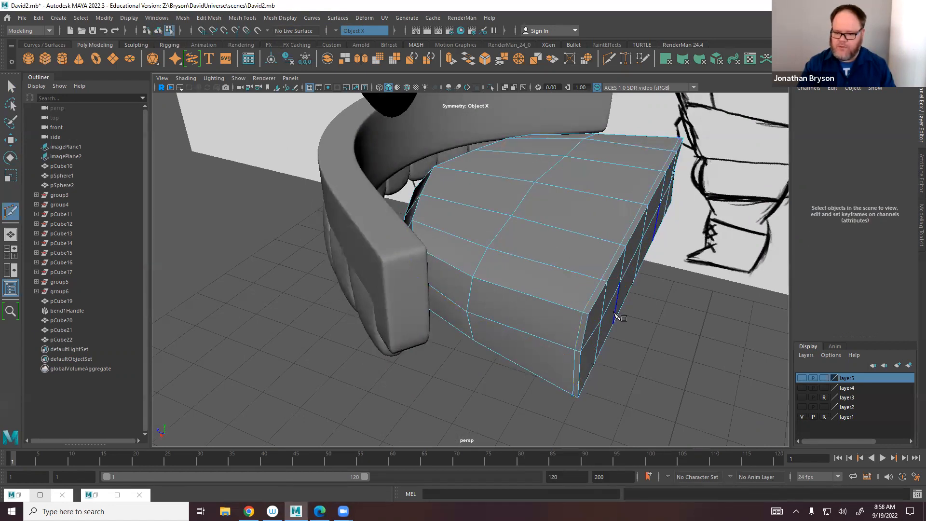
# Try to apply the Smooth mesh operation to pCube22.
pyautogui.click(183, 18)
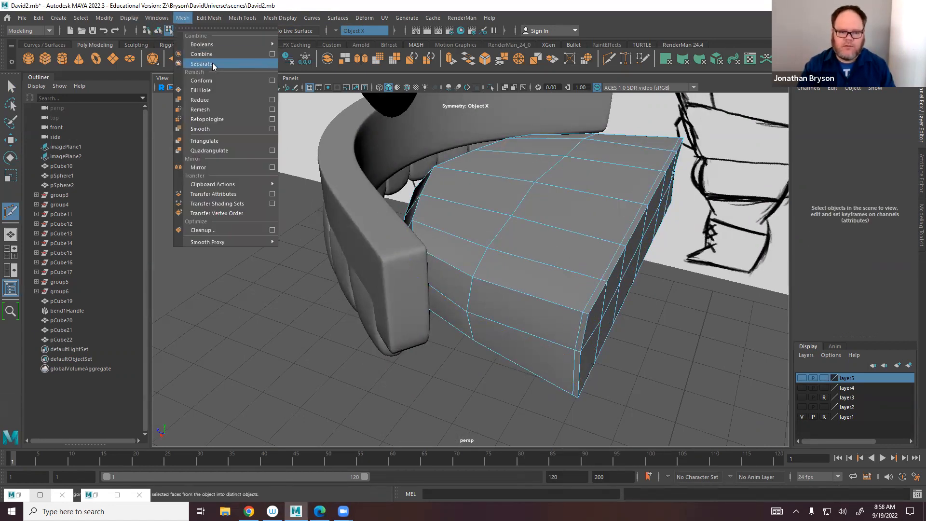
pyautogui.click(208, 131)
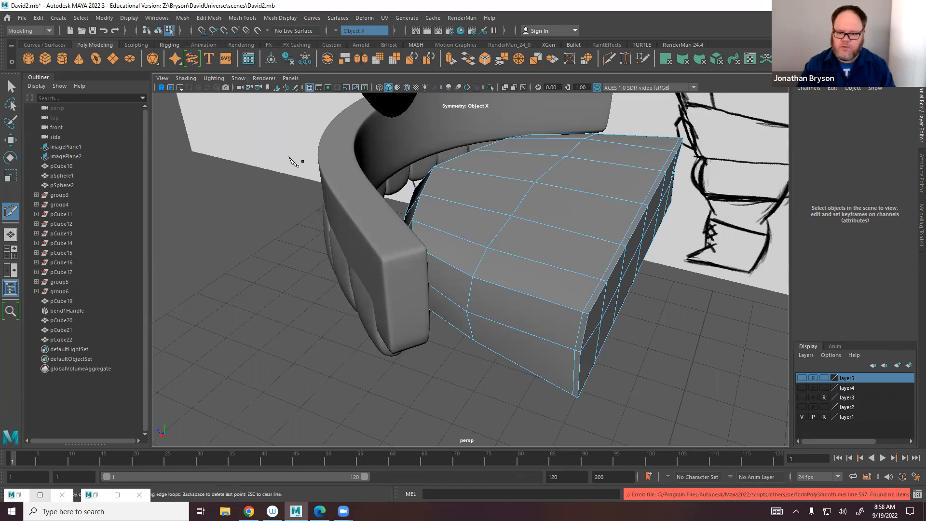
# Select pCube22 as a whole object and apply the Smooth mesh operation to it twice.
pyautogui.moveTo(582, 245); pyautogui.dragTo(628, 236, button='right')
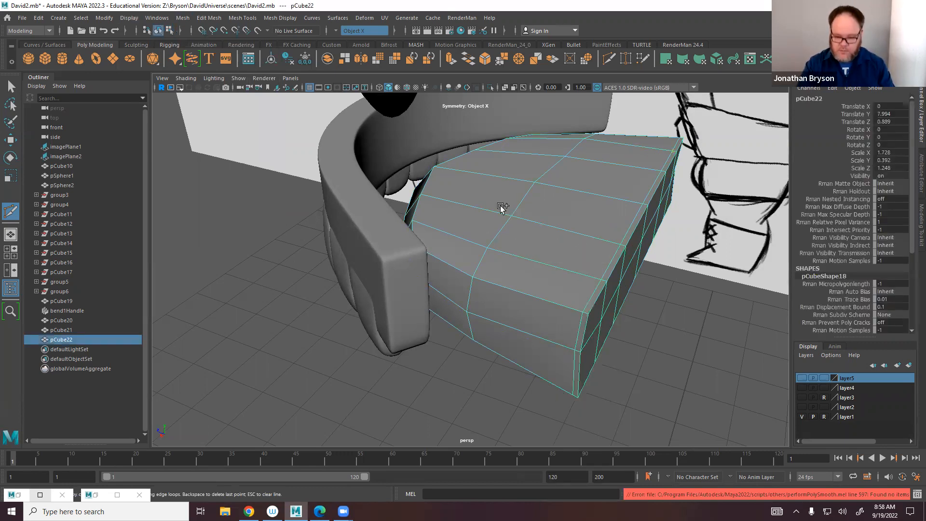
pyautogui.press('g')
pyautogui.press('g')
pyautogui.keyDown('alt'); pyautogui.moveTo(552, 265); pyautogui.dragTo(473, 295); pyautogui.keyUp('alt')
# Select the lengthwise centre edges on the upper surface of pCube22 and turn on soft selection with a wider falloff radius.
pyautogui.press('q')
pyautogui.keyDown('alt'); pyautogui.moveTo(452, 246); pyautogui.dragTo(451, 239); pyautogui.keyUp('alt')
pyautogui.moveTo(452, 239); pyautogui.dragTo(443, 201, button='right')
pyautogui.click(442, 201)
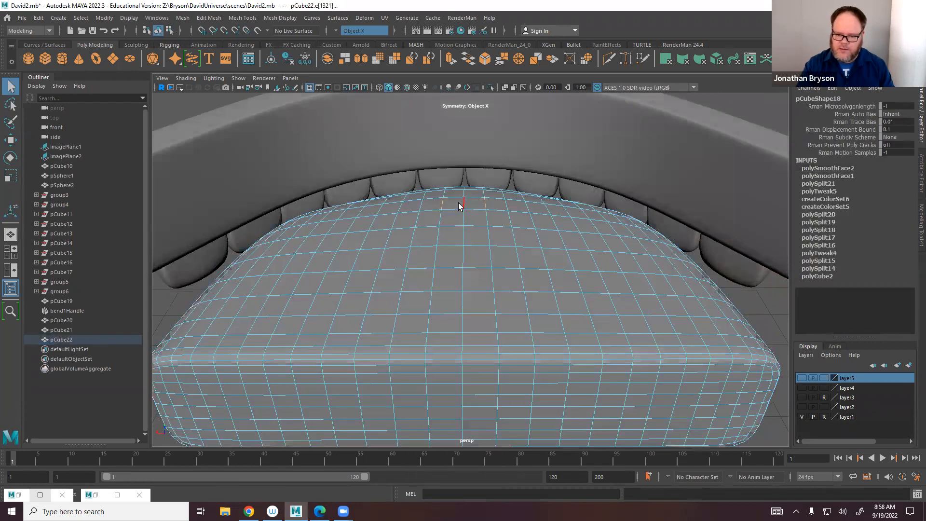
pyautogui.keyDown('shift'); pyautogui.click(464, 236); pyautogui.keyUp('shift')
pyautogui.keyDown('shift'); pyautogui.click(464, 348); pyautogui.keyUp('shift')
pyautogui.keyDown('alt'); pyautogui.moveTo(491, 235); pyautogui.dragTo(463, 319); pyautogui.keyUp('alt')
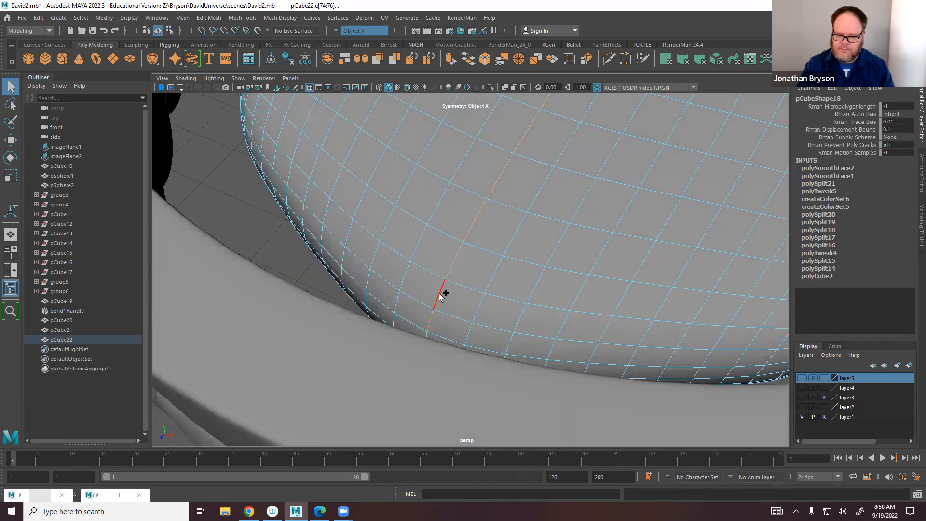
pyautogui.press('b')
pyautogui.moveTo(468, 271); pyautogui.dragTo(653, 293)
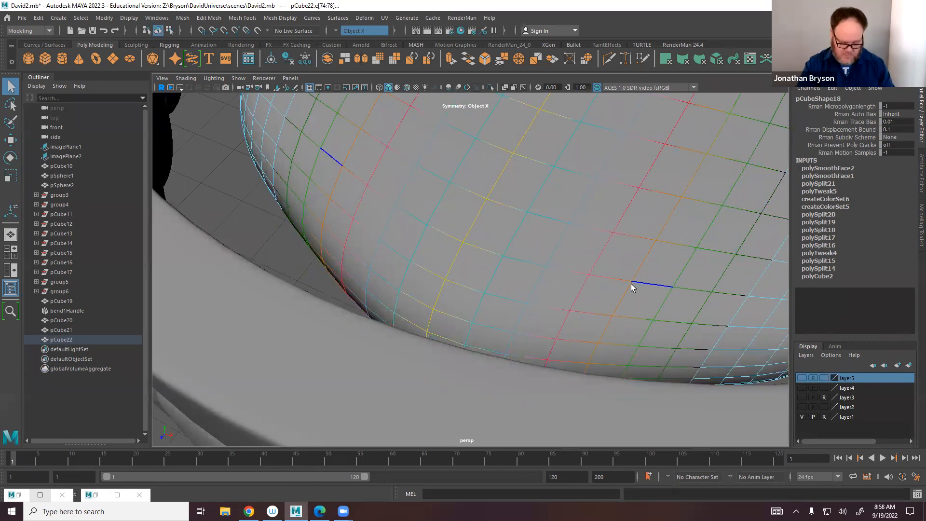
# Lower the centre edges of pCube22 to form a soft lengthwise groove, and return to object mode.
pyautogui.press('w')
pyautogui.keyDown('alt'); pyautogui.moveTo(569, 289); pyautogui.dragTo(496, 236); pyautogui.keyUp('alt')
pyautogui.scroll(-5, 488, 215)
pyautogui.scroll(1, 497, 259)
pyautogui.keyDown('alt'); pyautogui.moveTo(497, 259); pyautogui.dragTo(518, 281, button='right'); pyautogui.keyUp('alt')
pyautogui.moveTo(615, 272); pyautogui.dragTo(586, 271)
pyautogui.moveTo(512, 195); pyautogui.dragTo(585, 228)
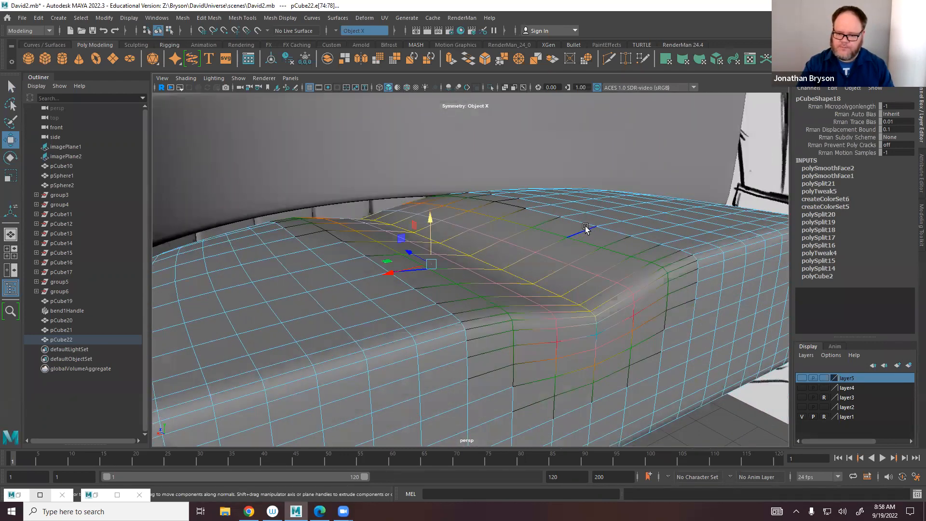
pyautogui.moveTo(585, 227); pyautogui.dragTo(618, 212, button='right')
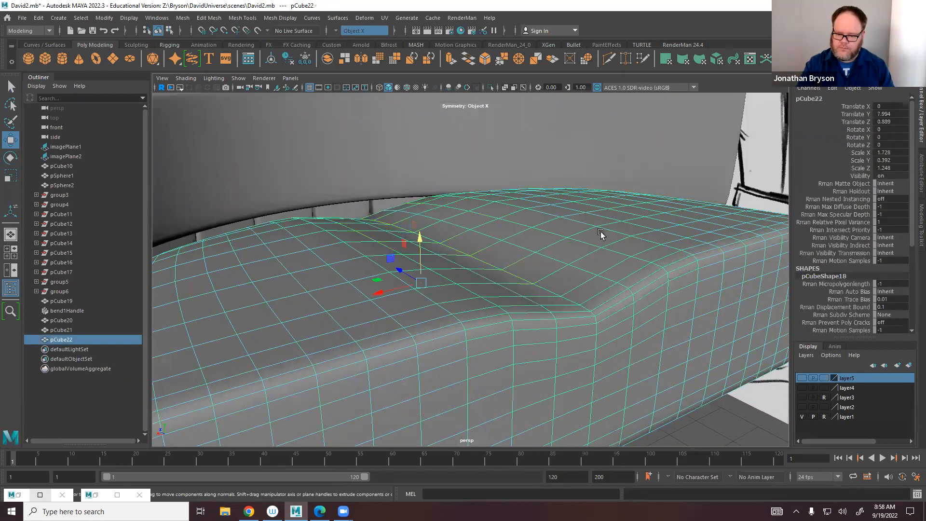
pyautogui.keyDown('alt'); pyautogui.moveTo(601, 234); pyautogui.dragTo(537, 267); pyautogui.keyUp('alt')
pyautogui.scroll(-5, 682, 398)
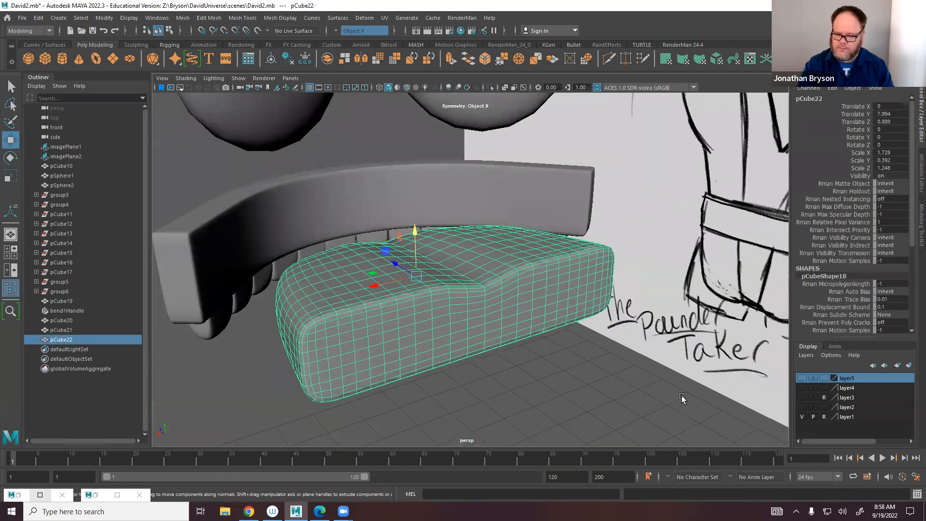
# Make layer5 and layer3 visible with layer4 hidden, and clear the object selection.
pyautogui.click(801, 378)
pyautogui.click(801, 388)
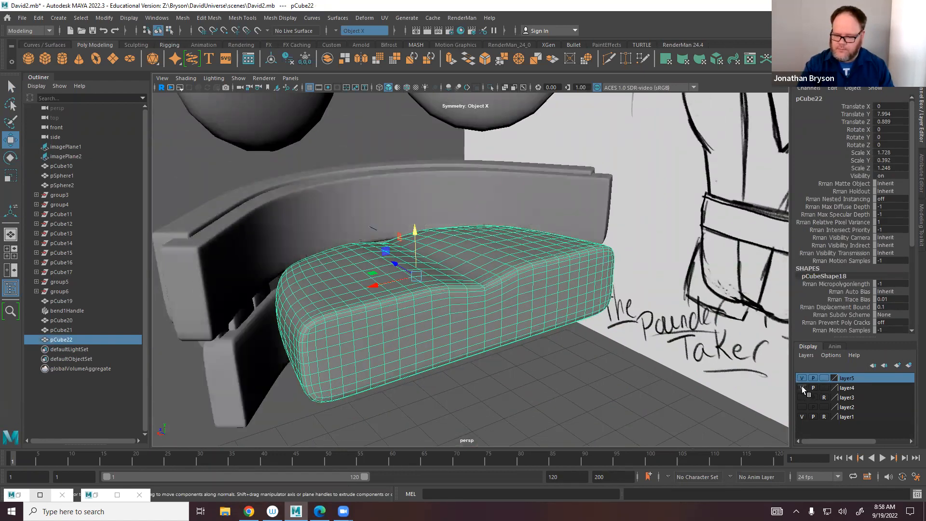
pyautogui.click(801, 388)
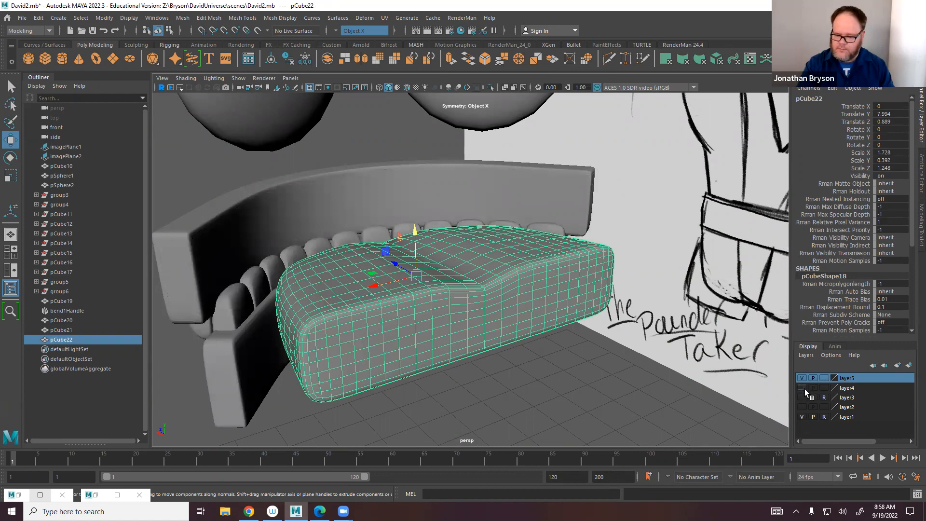
pyautogui.click(803, 397)
pyautogui.keyDown('alt'); pyautogui.moveTo(675, 351); pyautogui.dragTo(587, 395); pyautogui.keyUp('alt')
pyautogui.keyDown('alt'); pyautogui.moveTo(634, 324); pyautogui.dragTo(535, 263); pyautogui.keyUp('alt')
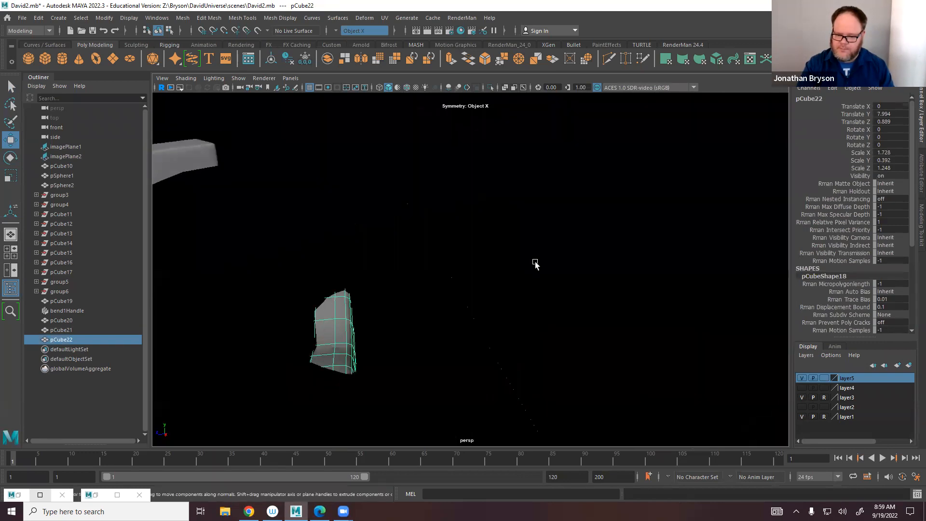
pyautogui.click(536, 265)
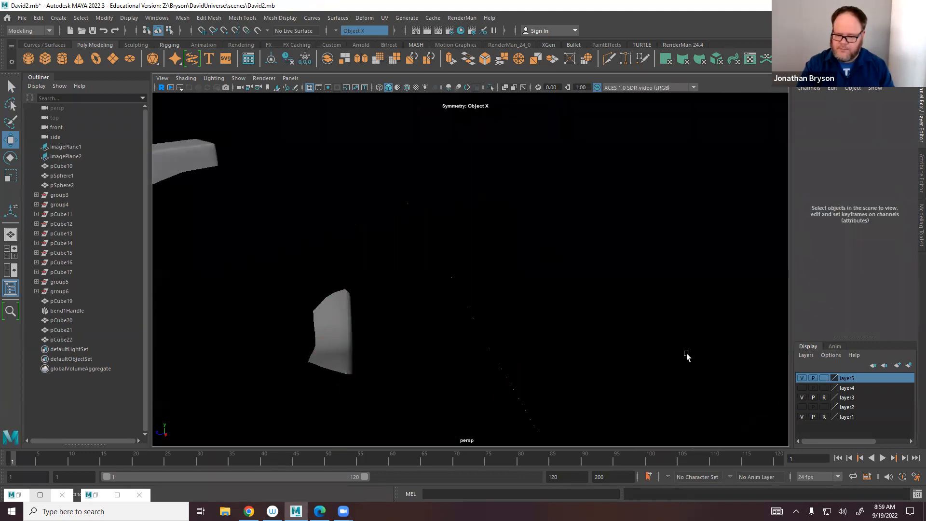
# Extrude the two centre faces at the back of the mouth cavity in pCube10 and turn symmetry off.
pyautogui.click(518, 316)
pyautogui.keyDown('alt'); pyautogui.moveTo(515, 331); pyautogui.dragTo(574, 215); pyautogui.keyUp('alt')
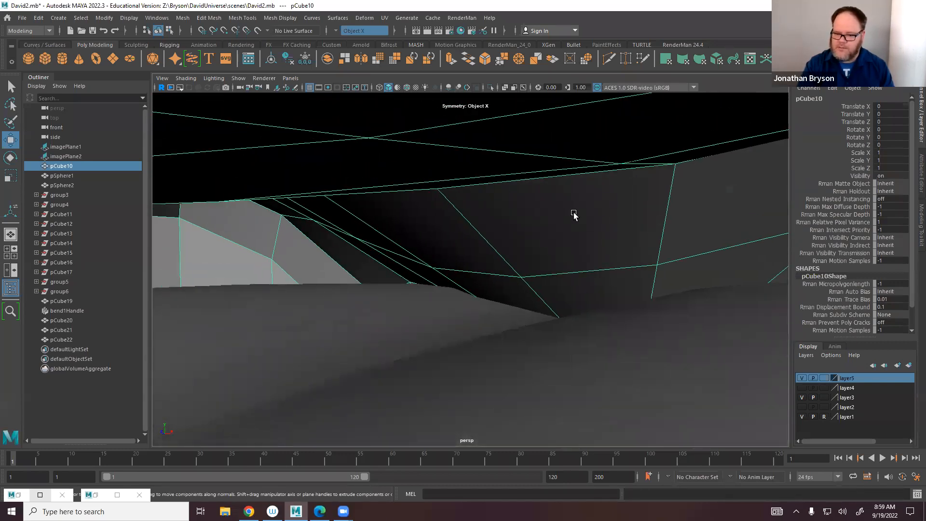
pyautogui.keyDown('alt'); pyautogui.moveTo(625, 228); pyautogui.dragTo(645, 243); pyautogui.keyUp('alt')
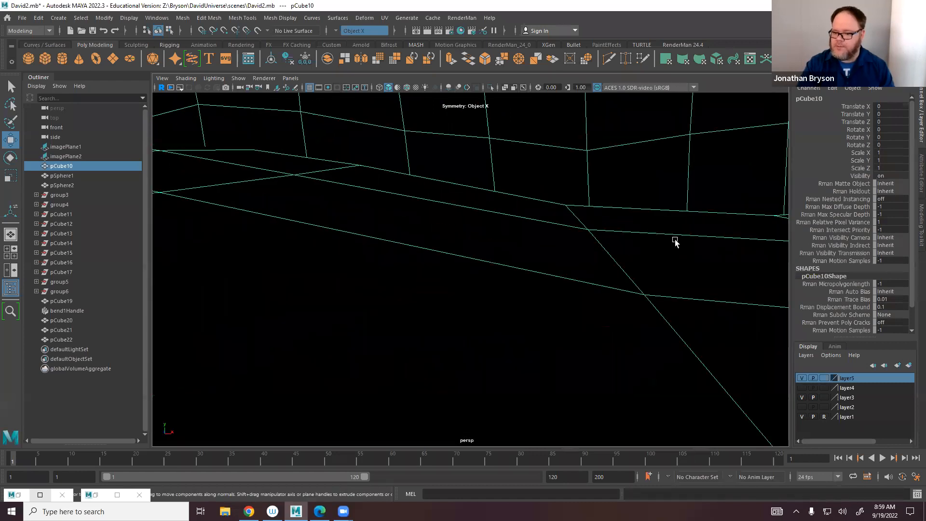
pyautogui.keyDown('alt'); pyautogui.moveTo(644, 280); pyautogui.dragTo(511, 224); pyautogui.keyUp('alt')
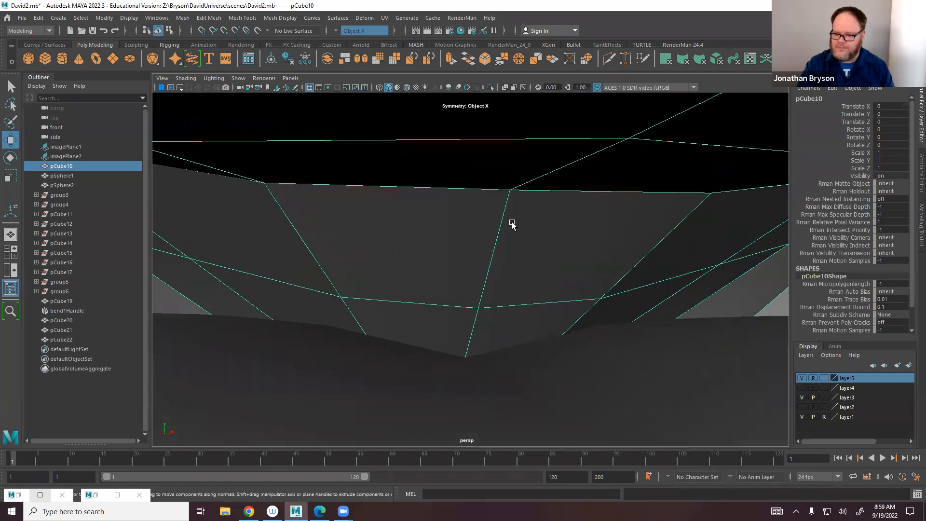
pyautogui.moveTo(512, 217); pyautogui.dragTo(512, 240, button='right')
pyautogui.moveTo(516, 193); pyautogui.dragTo(494, 222)
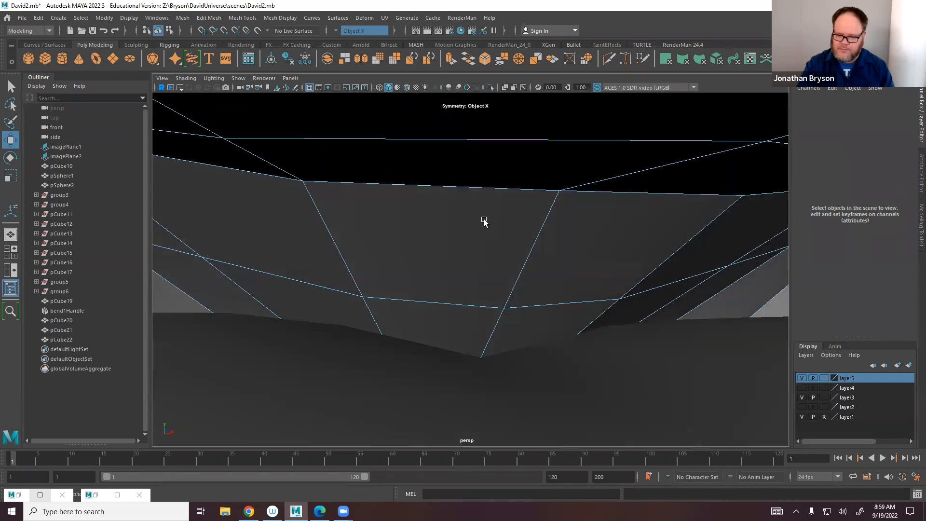
pyautogui.click(494, 231)
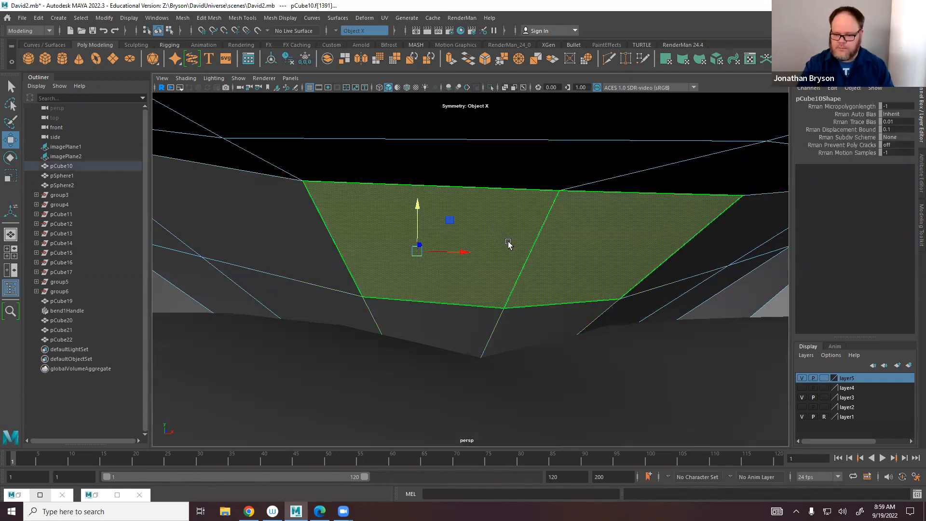
pyautogui.hotkey('ctrl', 'e')
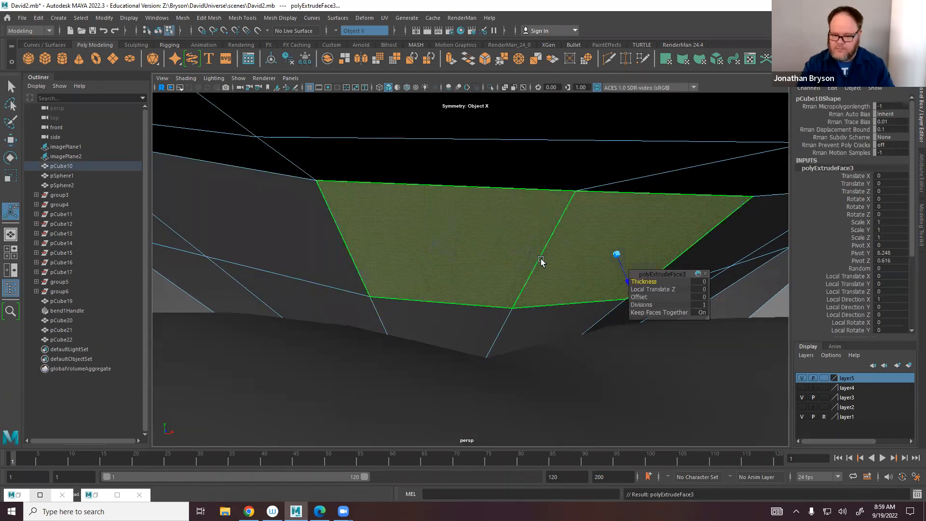
pyautogui.click(336, 33)
pyautogui.click(357, 41)
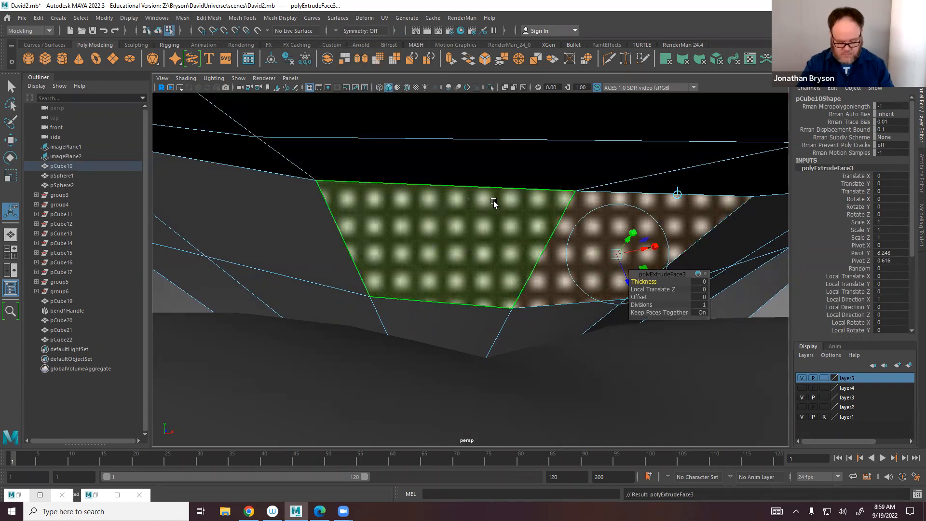
# Scale the extruded mouth faces down and reposition them to start a narrow throat opening.
pyautogui.press('r')
pyautogui.moveTo(529, 252); pyautogui.dragTo(600, 316)
pyautogui.press('w')
pyautogui.press('e')
pyautogui.press('r')
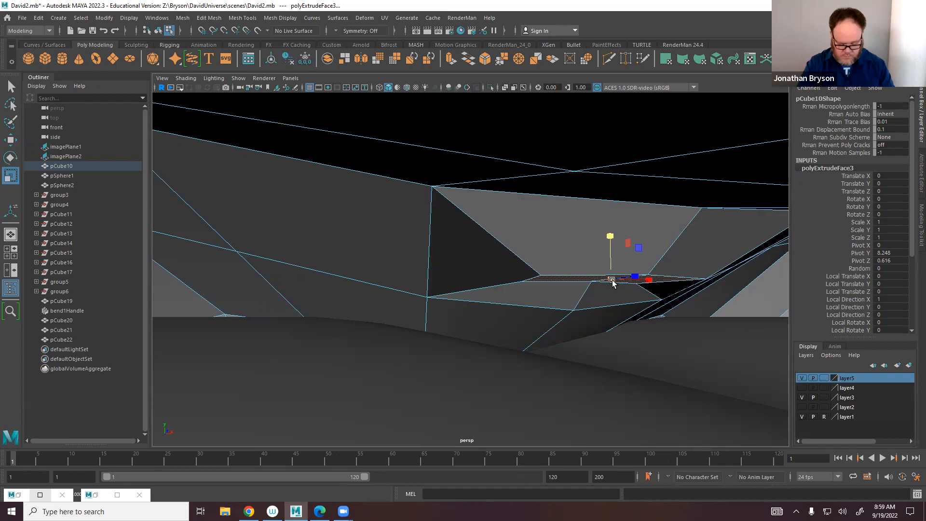
pyautogui.scroll(-5, 604, 282)
pyautogui.scroll(3, 580, 283)
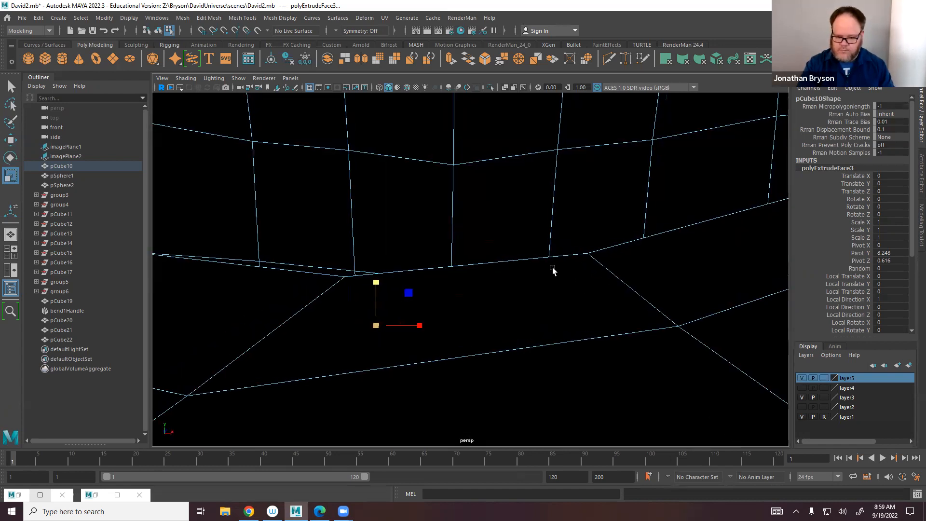
pyautogui.scroll(-3, 551, 268)
pyautogui.keyDown('alt'); pyautogui.moveTo(537, 284); pyautogui.dragTo(533, 299); pyautogui.keyUp('alt')
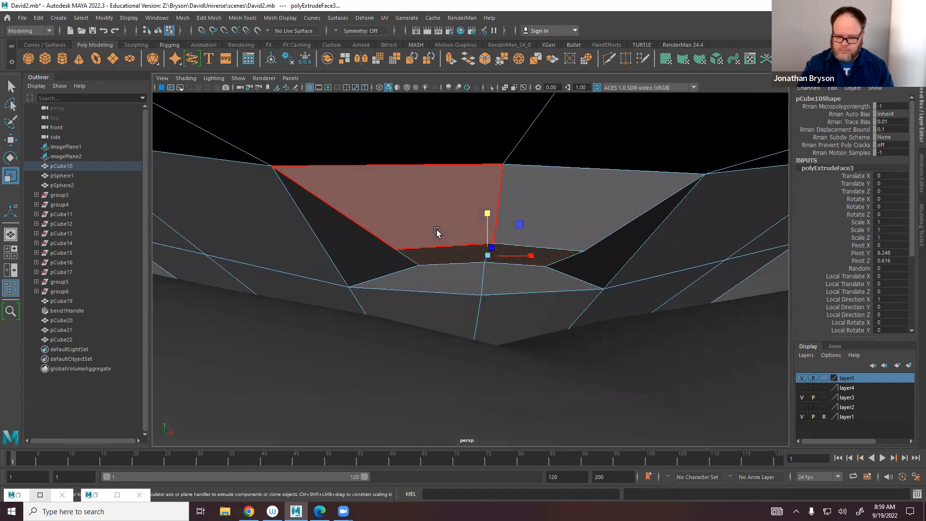
# Scale the two outer upper vertices of the throat opening closer together along X.
pyautogui.moveTo(438, 230); pyautogui.dragTo(403, 246, button='right')
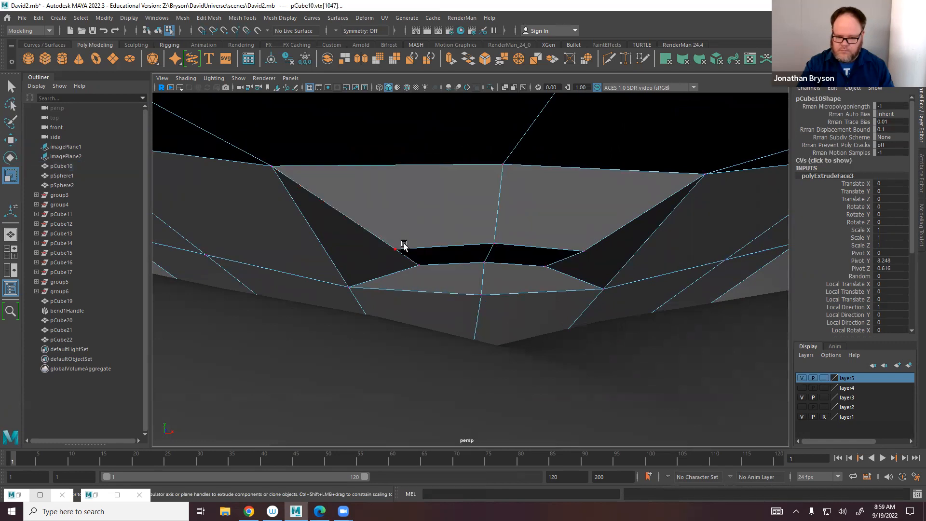
pyautogui.click(396, 248)
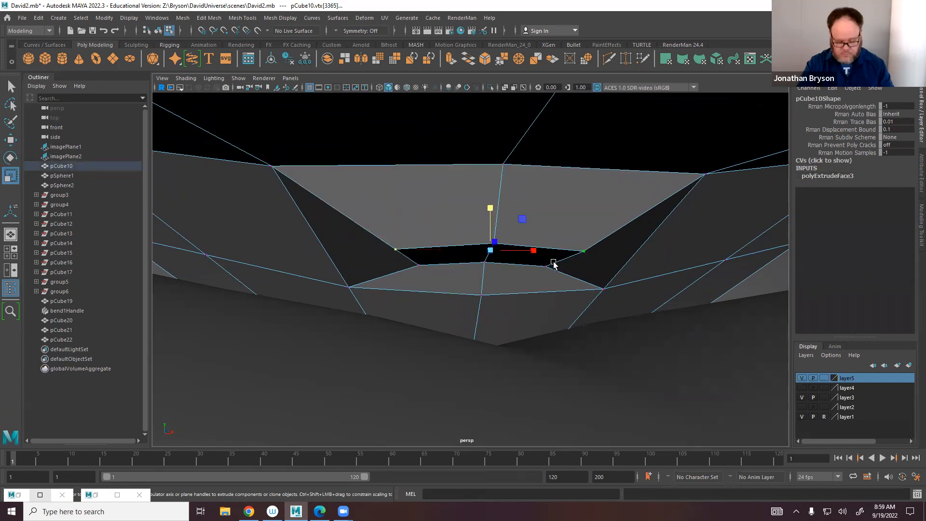
pyautogui.moveTo(533, 251); pyautogui.dragTo(523, 253)
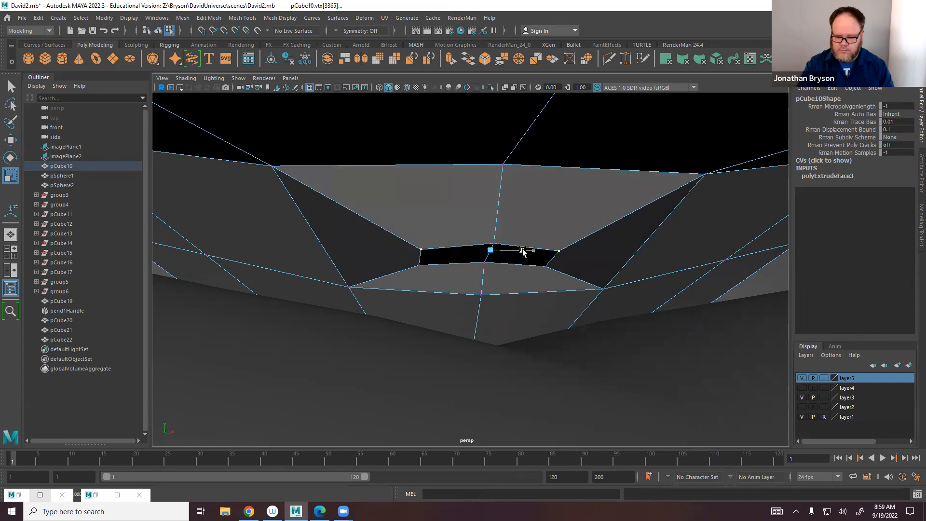
# Extrude the two small throat faces downward and narrow them along X.
pyautogui.moveTo(461, 251); pyautogui.dragTo(463, 271, button='right')
pyautogui.click(466, 255)
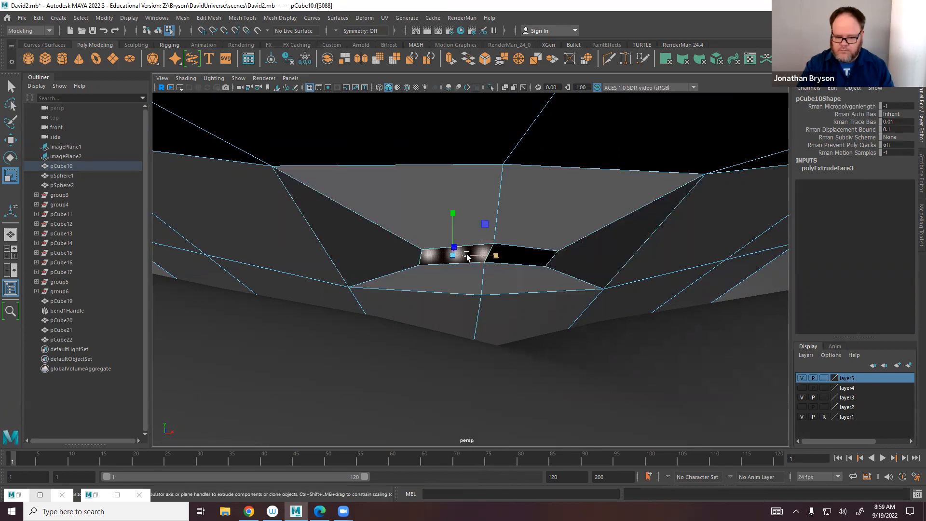
pyautogui.keyDown('shift'); pyautogui.click(529, 257); pyautogui.keyUp('shift')
pyautogui.hotkey('ctrl', 'e')
pyautogui.press('w')
pyautogui.moveTo(487, 215); pyautogui.dragTo(487, 242)
pyautogui.press('r')
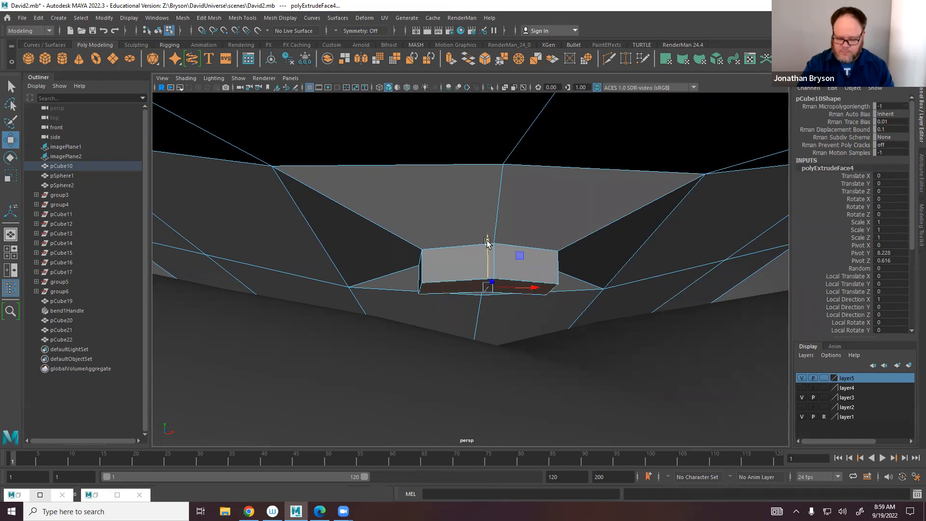
pyautogui.moveTo(534, 285); pyautogui.dragTo(463, 302)
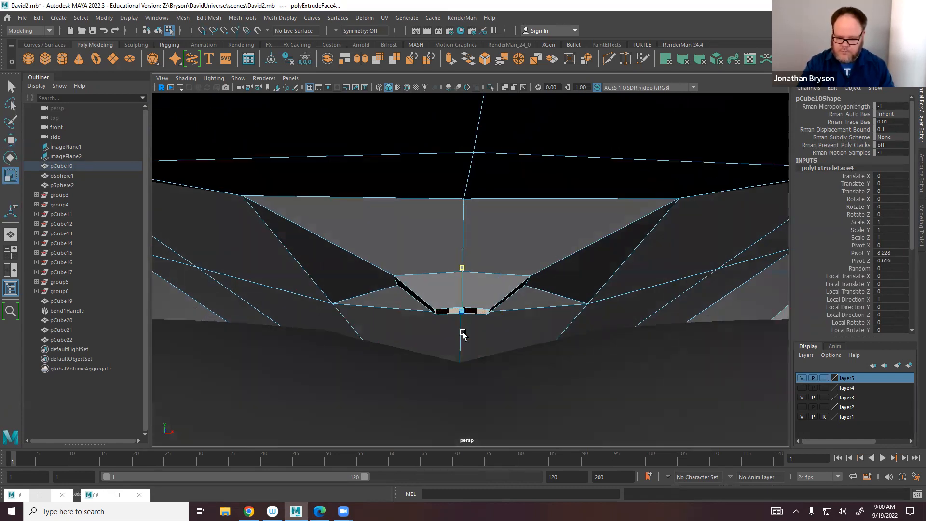
# Extrude the throat's end faces a short distance downward again and scale them wider.
pyautogui.hotkey('ctrl', 'e')
pyautogui.press('w')
pyautogui.moveTo(462, 265); pyautogui.dragTo(463, 279)
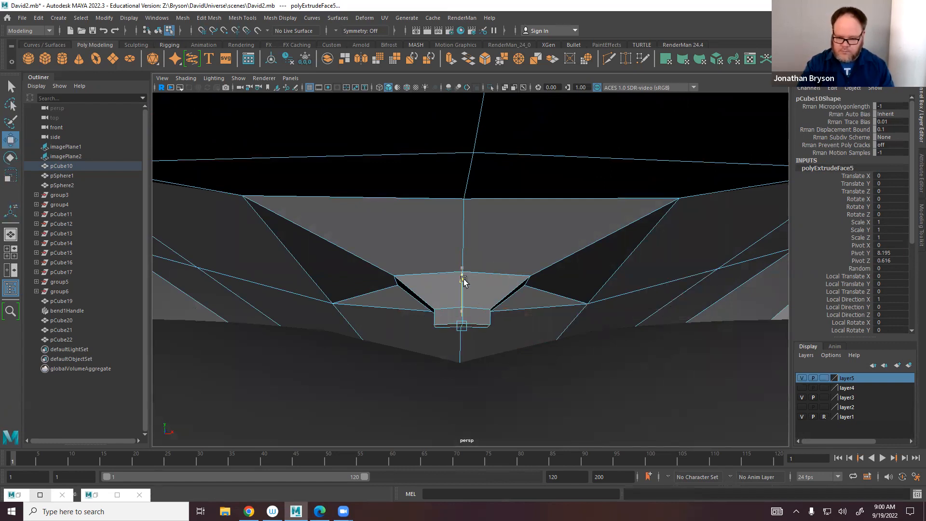
pyautogui.press('r')
pyautogui.moveTo(462, 338); pyautogui.dragTo(498, 347)
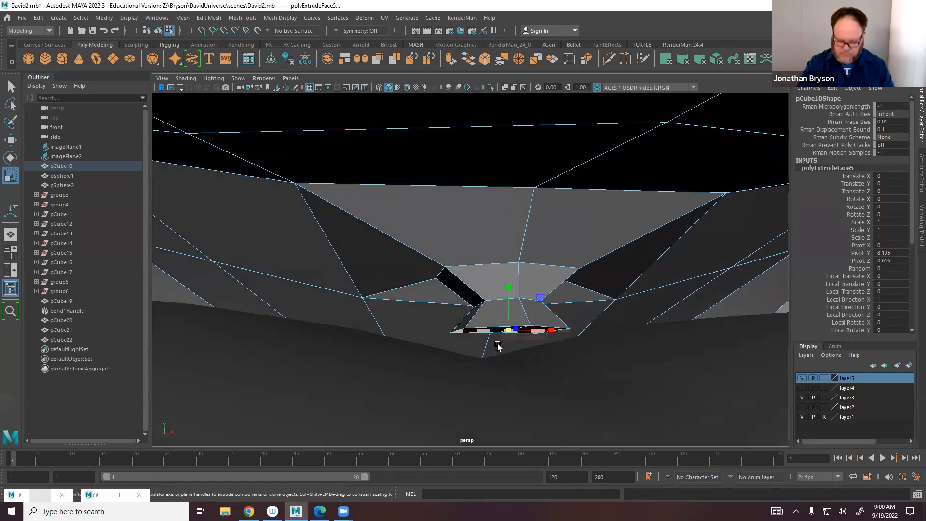
# Extend the throat downward with two more extrusions of its end faces, the last by about 0.027 in local Z.
pyautogui.hotkey('ctrl', 'e')
pyautogui.press('w')
pyautogui.moveTo(505, 283); pyautogui.dragTo(506, 311)
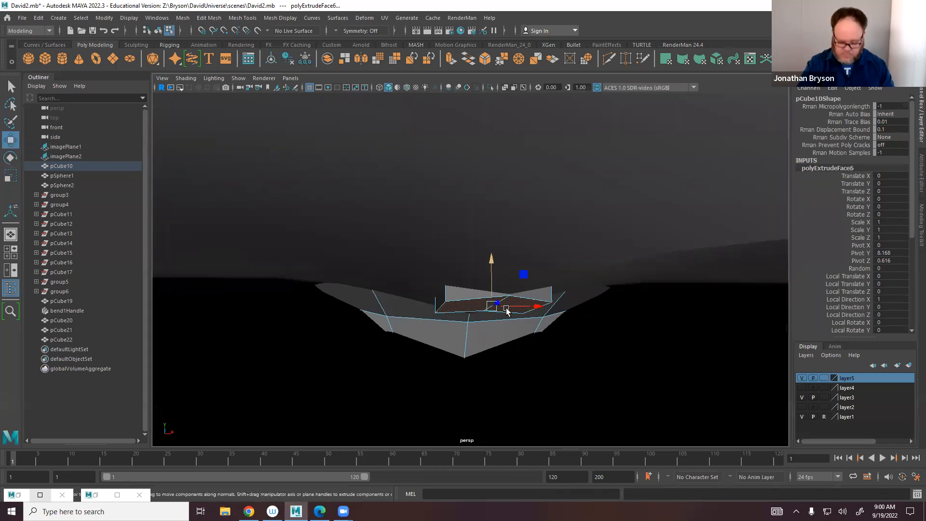
pyautogui.hotkey('ctrl', 'e')
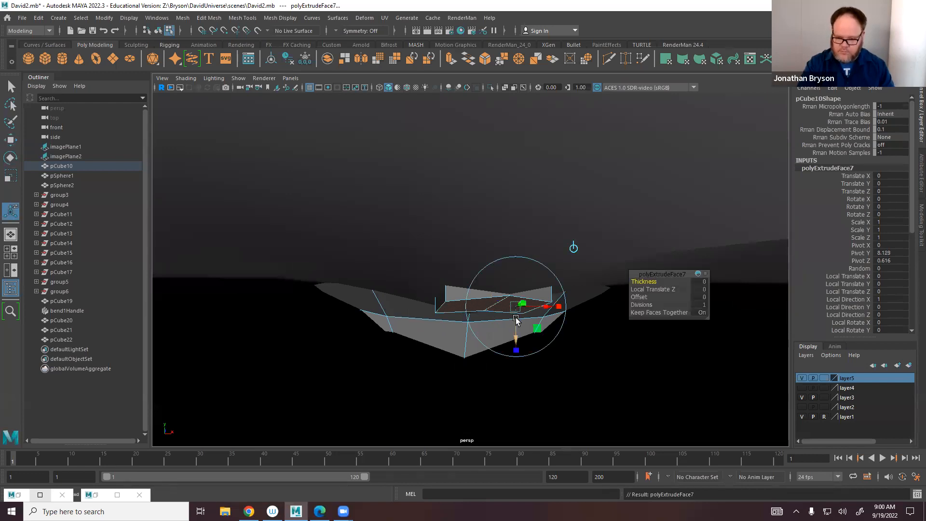
pyautogui.moveTo(515, 338); pyautogui.dragTo(516, 368)
pyautogui.press('r')
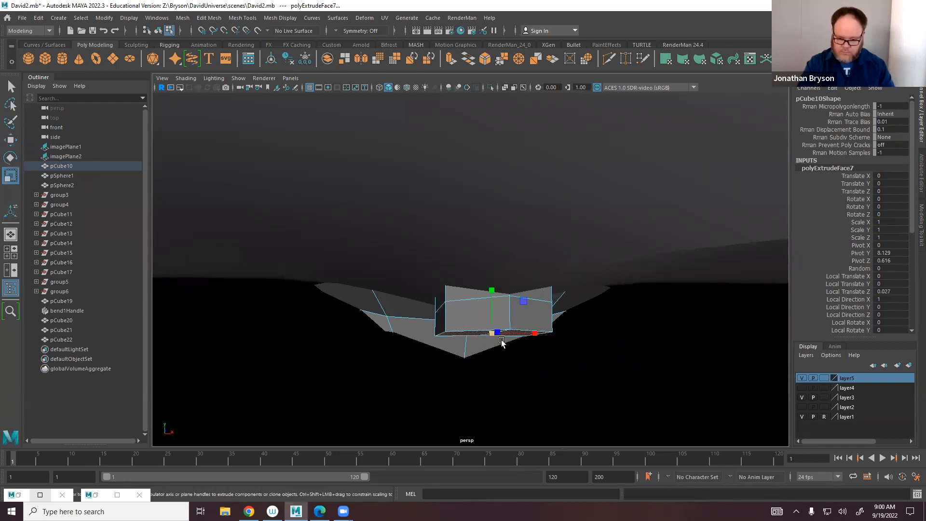
# Turn on the smooth mesh preview for pCube10 and return to object mode.
pyautogui.keyDown('alt'); pyautogui.moveTo(490, 333); pyautogui.dragTo(523, 297); pyautogui.keyUp('alt')
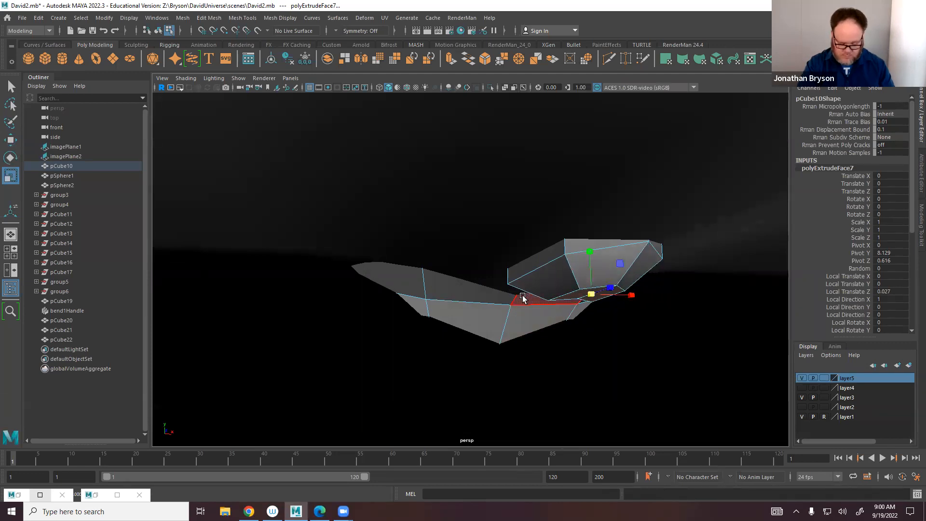
pyautogui.press('3')
pyautogui.keyDown('alt'); pyautogui.moveTo(626, 295); pyautogui.dragTo(522, 276); pyautogui.keyUp('alt')
pyautogui.scroll(4, 530, 309)
pyautogui.scroll(-2, 537, 308)
pyautogui.moveTo(521, 277); pyautogui.dragTo(570, 240, button='right')
# Examine the mouth line and lower face of the smoothed head from the outside.
pyautogui.keyDown('alt'); pyautogui.moveTo(584, 295); pyautogui.dragTo(541, 291); pyautogui.keyUp('alt')
pyautogui.scroll(-6, 554, 290)
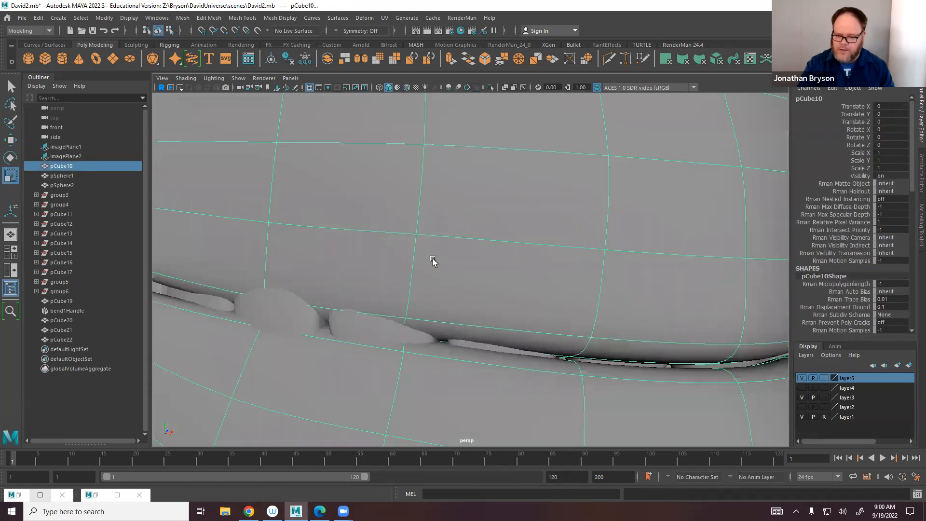
pyautogui.keyDown('alt'); pyautogui.moveTo(432, 261); pyautogui.dragTo(511, 227); pyautogui.keyUp('alt')
pyautogui.moveTo(511, 225); pyautogui.dragTo(552, 212, button='right')
pyautogui.keyDown('alt'); pyautogui.moveTo(502, 275); pyautogui.dragTo(380, 250); pyautogui.keyUp('alt')
pyautogui.scroll(-6, 447, 302)
pyautogui.keyDown('alt'); pyautogui.moveTo(447, 302); pyautogui.dragTo(413, 279); pyautogui.keyUp('alt')
pyautogui.scroll(8, 450, 310)
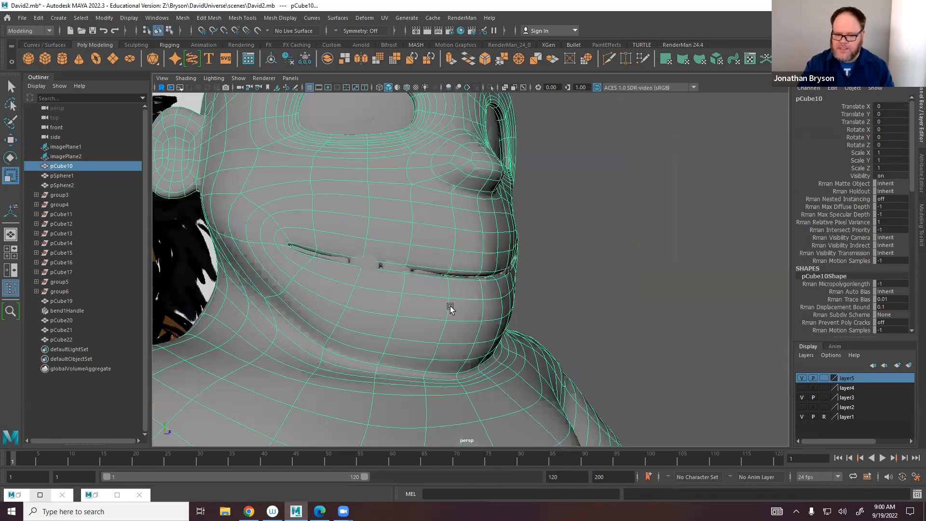
# Switch the head mesh pCube10 to vertex editing and select a vertex on the mouth line with a soft-selection falloff spanning the surrounding lip.
pyautogui.moveTo(504, 324)
pyautogui.keyDown('alt'); pyautogui.mouseDown()
pyautogui.moveTo(471, 303)
pyautogui.moveTo(455, 323)
pyautogui.moveTo(494, 328)
pyautogui.mouseUp(); pyautogui.keyUp('alt')
pyautogui.click(475, 303)
pyautogui.scroll(2, 460, 327)
pyautogui.scroll(3, 490, 330)
pyautogui.scroll(-1, 490, 331)
pyautogui.keyDown('alt'); pyautogui.moveTo(508, 321); pyautogui.dragTo(479, 279, button='middle'); pyautogui.keyUp('alt')
pyautogui.scroll(-2, 481, 279)
pyautogui.press('w')
pyautogui.keyDown('alt'); pyautogui.moveTo(559, 279); pyautogui.dragTo(516, 263); pyautogui.keyUp('alt')
pyautogui.moveTo(454, 190); pyautogui.dragTo(482, 228)
pyautogui.click(484, 224)
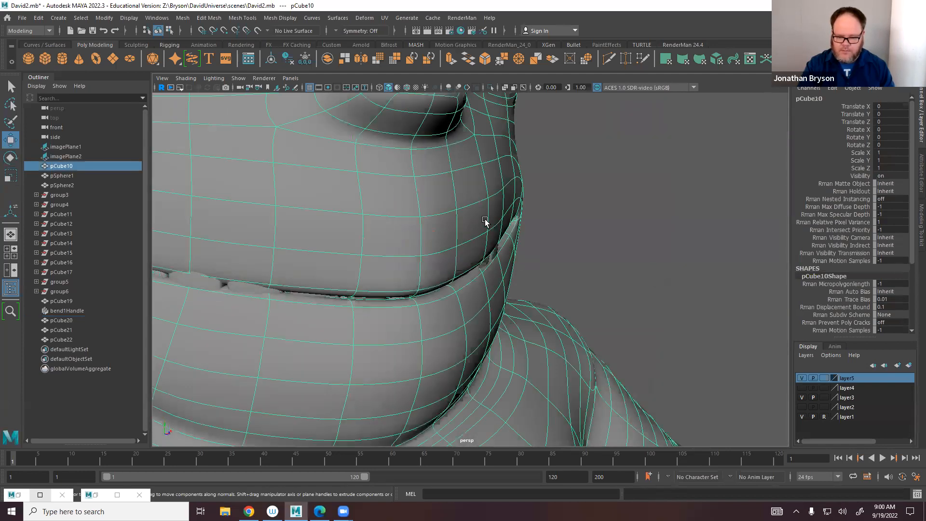
pyautogui.moveTo(436, 217); pyautogui.dragTo(433, 217, button='right')
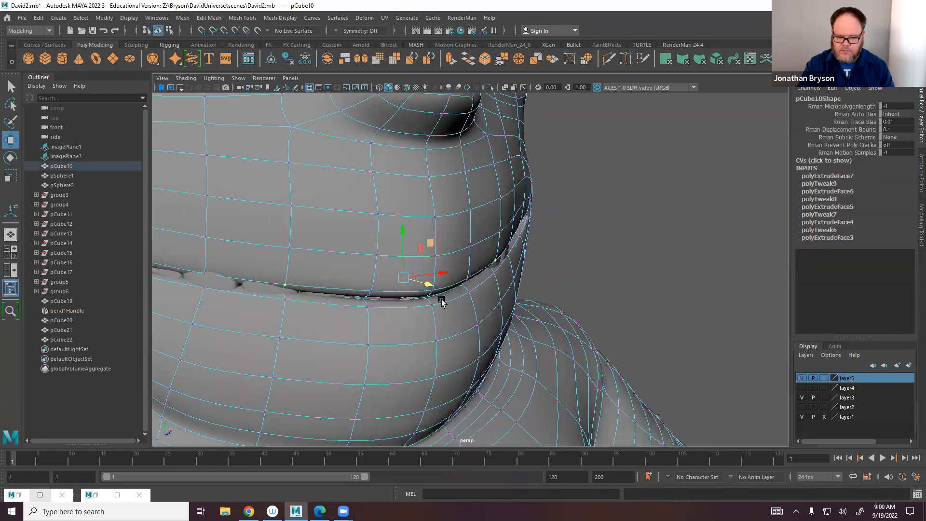
pyautogui.keyDown('alt'); pyautogui.moveTo(441, 301); pyautogui.dragTo(465, 298); pyautogui.keyUp('alt')
pyautogui.press('b')
pyautogui.moveTo(387, 289); pyautogui.dragTo(544, 306)
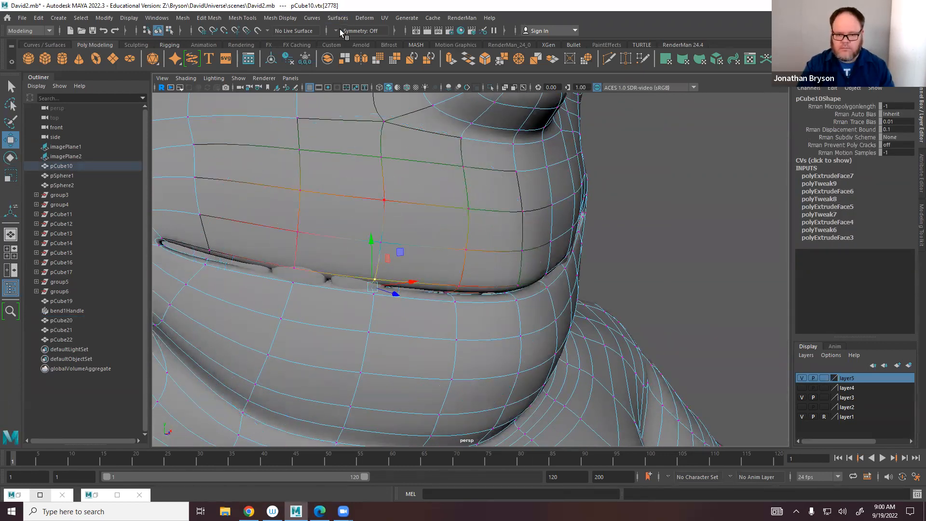
# Set symmetry to Object X and adjust the vertices along the lips with soft selection to clean up the mouth line.
pyautogui.click(340, 31)
pyautogui.click(359, 47)
pyautogui.keyDown('alt'); pyautogui.moveTo(453, 181); pyautogui.dragTo(311, 229); pyautogui.keyUp('alt')
pyautogui.click(281, 280)
pyautogui.click(301, 235)
pyautogui.keyDown('alt'); pyautogui.moveTo(312, 265); pyautogui.dragTo(382, 251); pyautogui.keyUp('alt')
pyautogui.click(451, 278)
pyautogui.moveTo(451, 279); pyautogui.dragTo(340, 263)
pyautogui.scroll(-6, 341, 263)
pyautogui.keyDown('alt'); pyautogui.moveTo(438, 256); pyautogui.dragTo(516, 231); pyautogui.keyUp('alt')
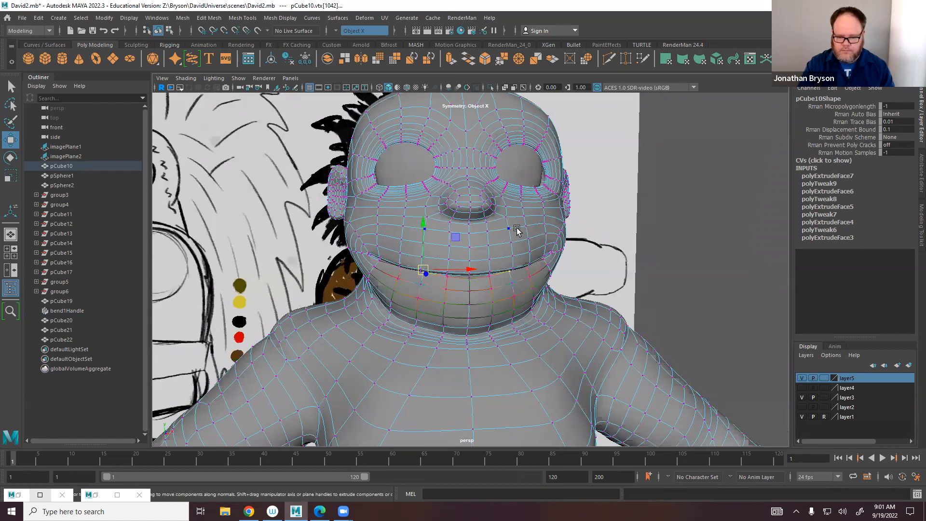
# Return to object mode, deselect the mesh and save the scene.
pyautogui.moveTo(518, 228)
pyautogui.mouseDown(button='right')
pyautogui.moveTo(557, 219)
pyautogui.moveTo(524, 227)
pyautogui.mouseUp(button='right')
pyautogui.click(641, 200)
pyautogui.hotkey('ctrl', 's')
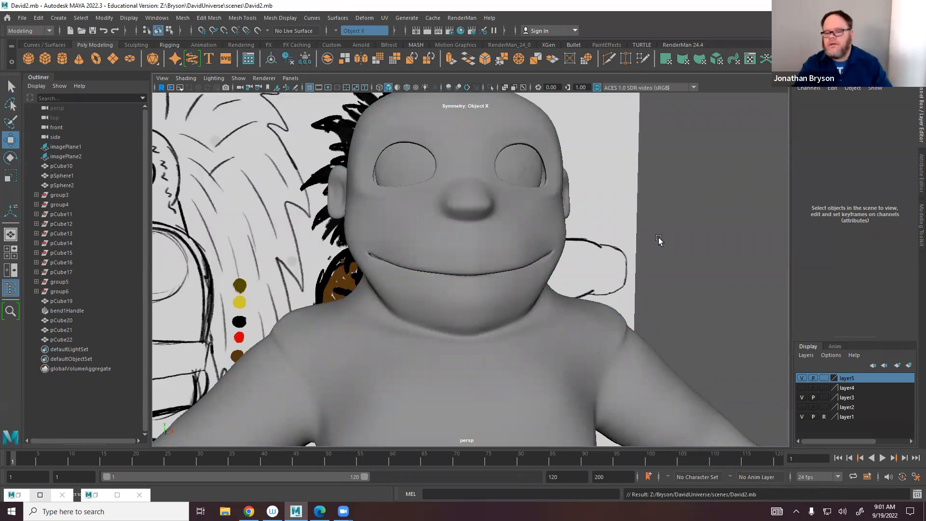
# Select the body mesh pCube10 in unsmoothed display and activate the sculpting Smooth Tool.
pyautogui.scroll(-3, 444, 273)
pyautogui.scroll(-4, 536, 256)
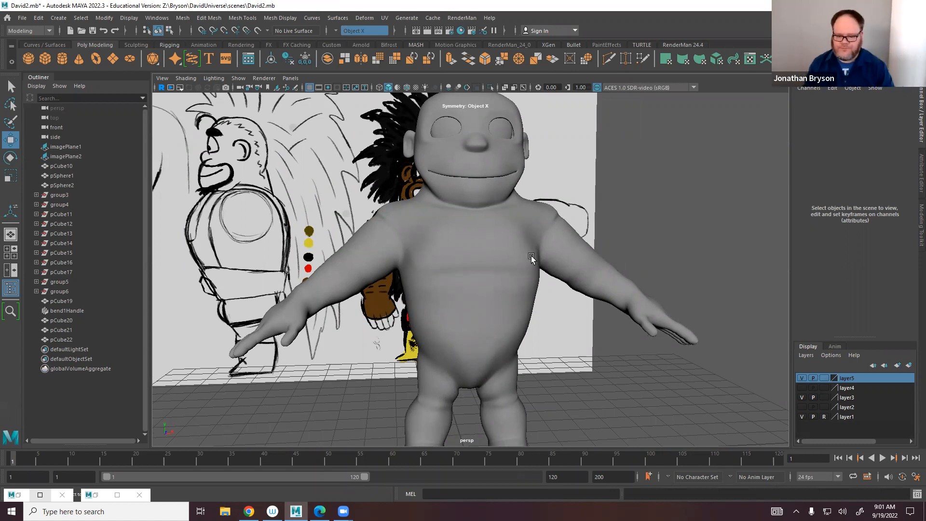
pyautogui.keyDown('alt'); pyautogui.moveTo(501, 415); pyautogui.dragTo(551, 235, button='middle'); pyautogui.keyUp('alt')
pyautogui.keyDown('alt'); pyautogui.moveTo(552, 235); pyautogui.dragTo(774, 387); pyautogui.keyUp('alt')
pyautogui.keyDown('alt'); pyautogui.moveTo(774, 388); pyautogui.dragTo(814, 410, button='right'); pyautogui.keyUp('alt')
pyautogui.click(592, 213)
pyautogui.keyDown('alt'); pyautogui.moveTo(531, 275); pyautogui.dragTo(585, 279, button='right'); pyautogui.keyUp('alt')
pyautogui.keyDown('alt'); pyautogui.moveTo(463, 275); pyautogui.dragTo(535, 227); pyautogui.keyUp('alt')
pyautogui.moveTo(536, 227); pyautogui.dragTo(422, 128, button='right')
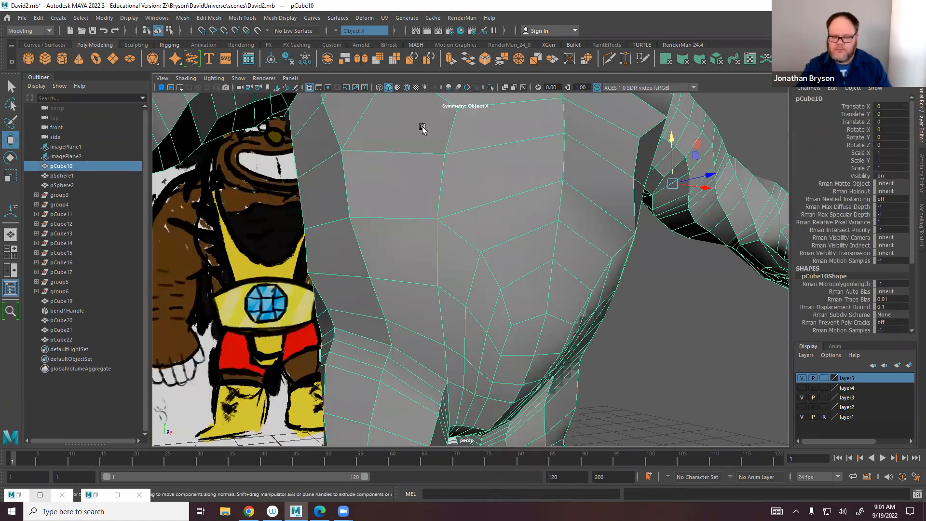
pyautogui.click(283, 18)
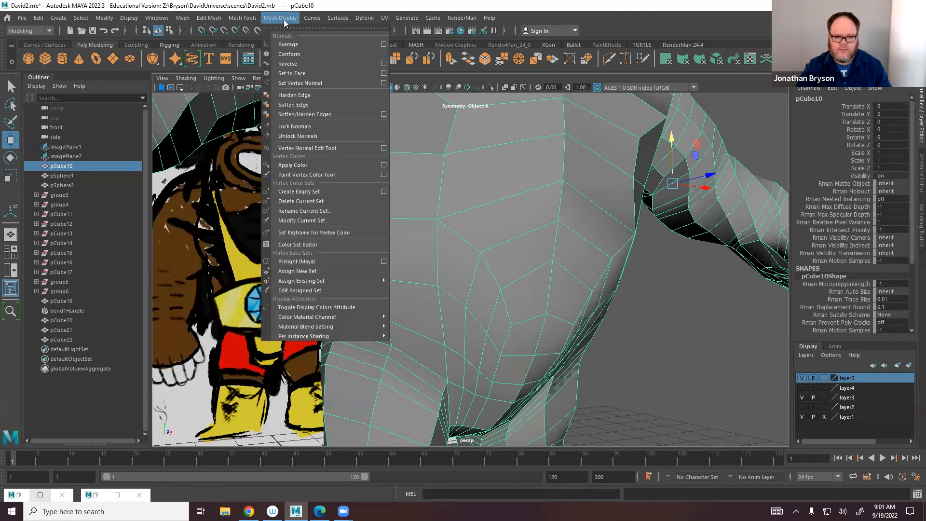
pyautogui.click(204, 15)
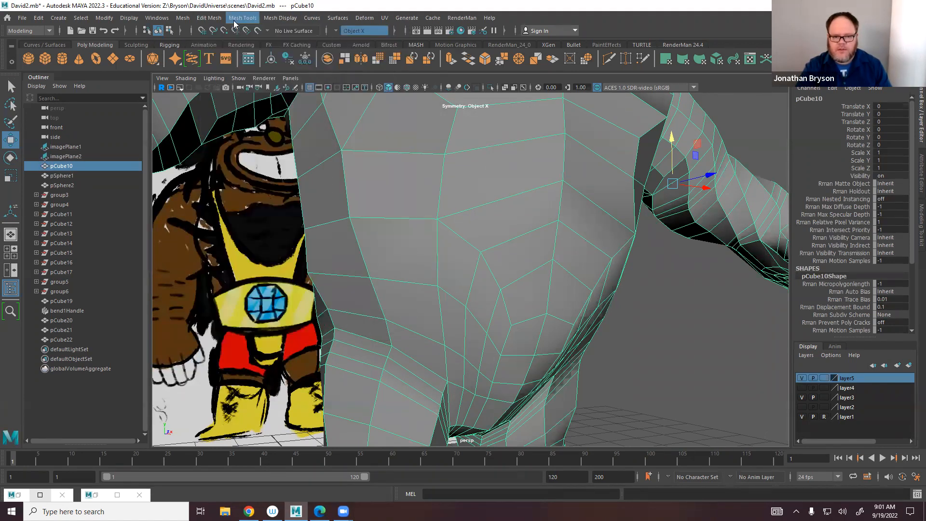
pyautogui.click(204, 16)
pyautogui.moveTo(177, 19)
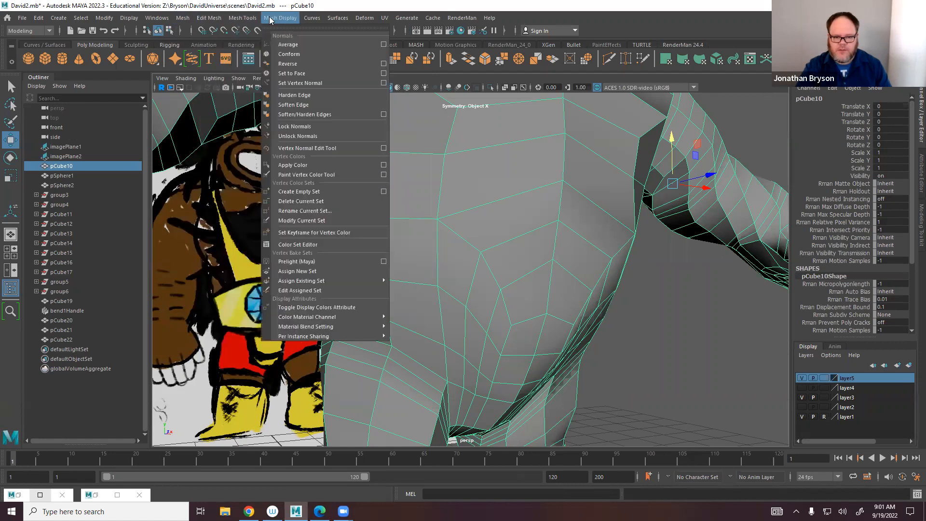
pyautogui.moveTo(245, 18)
pyautogui.moveTo(285, 162)
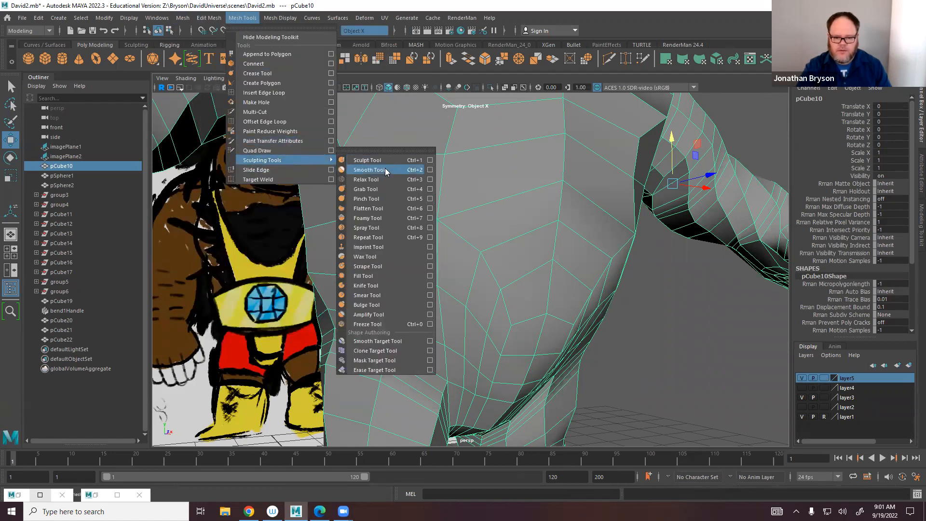
pyautogui.click(384, 168)
# Enlarge the sculpt brush and smooth the mesh over the lower torso and hips.
pyautogui.press('b')
pyautogui.moveTo(488, 277); pyautogui.dragTo(589, 289)
pyautogui.moveTo(505, 354)
pyautogui.mouseDown()
pyautogui.moveTo(452, 291)
pyautogui.moveTo(593, 223)
pyautogui.mouseUp()
pyautogui.moveTo(538, 269)
pyautogui.keyDown('alt'); pyautogui.mouseDown()
pyautogui.moveTo(479, 331)
pyautogui.moveTo(573, 317)
pyautogui.moveTo(634, 292)
pyautogui.mouseUp(); pyautogui.keyUp('alt')
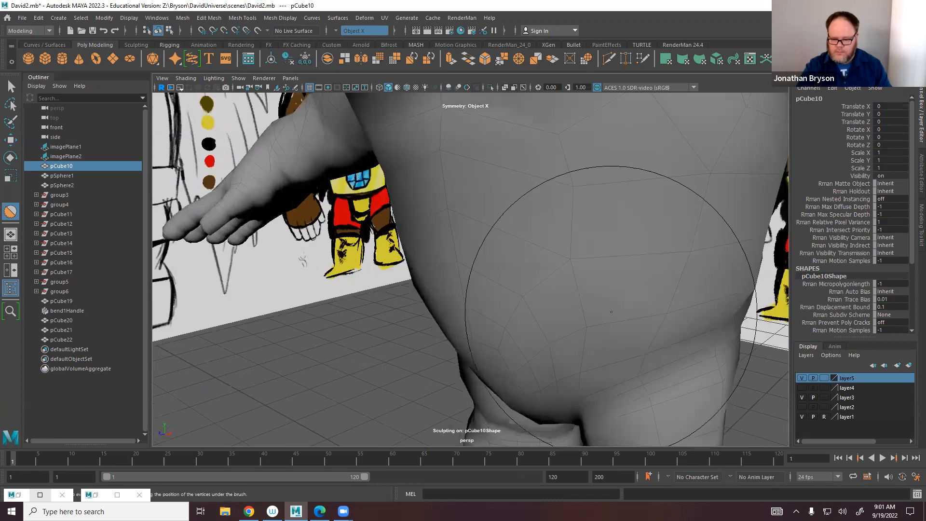
pyautogui.keyDown('alt'); pyautogui.moveTo(601, 319); pyautogui.dragTo(567, 315); pyautogui.keyUp('alt')
pyautogui.keyDown('alt'); pyautogui.moveTo(567, 316); pyautogui.dragTo(584, 231, button='middle'); pyautogui.keyUp('alt')
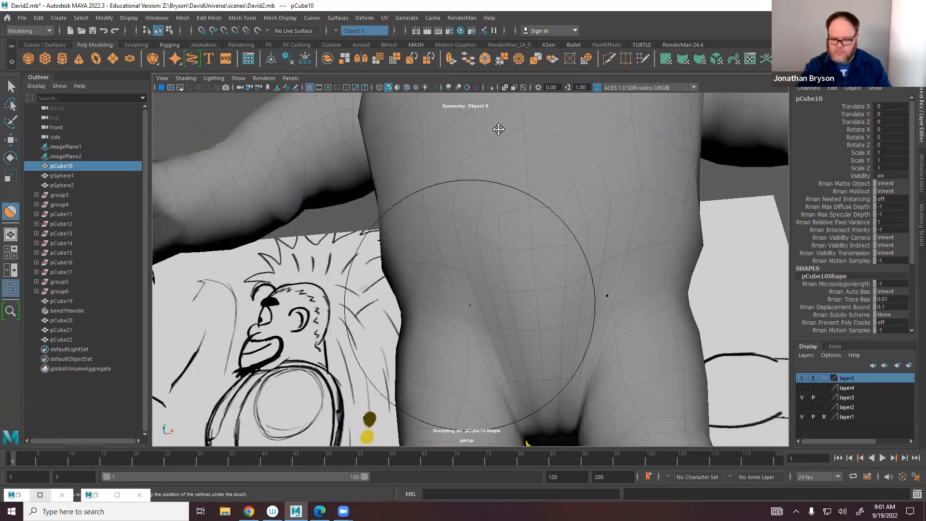
# Continue smoothing around the hips and groin, and extend the smoothing to the chest and shoulders.
pyautogui.keyDown('alt'); pyautogui.moveTo(496, 129); pyautogui.dragTo(464, 174); pyautogui.keyUp('alt')
pyautogui.keyDown('alt'); pyautogui.moveTo(520, 167); pyautogui.dragTo(514, 287, button='middle'); pyautogui.keyUp('alt')
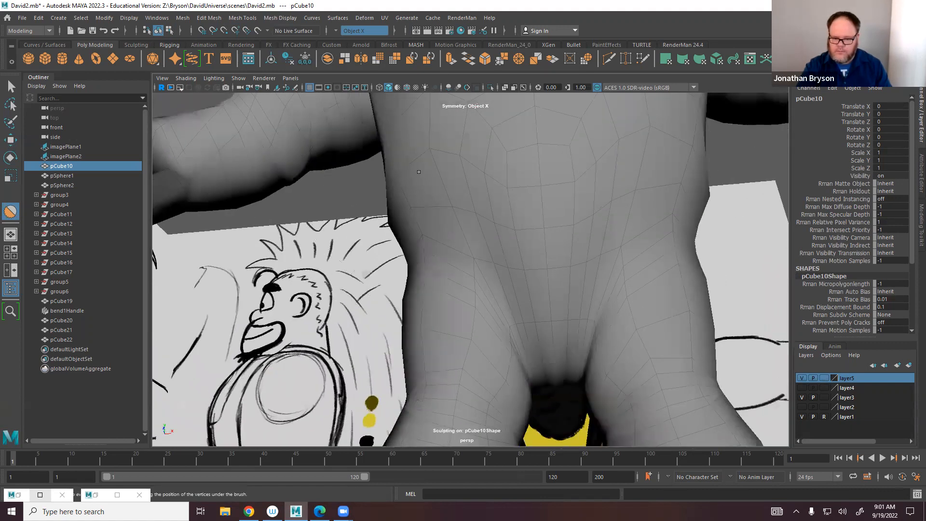
pyautogui.keyDown('alt'); pyautogui.moveTo(483, 193); pyautogui.dragTo(482, 234, button='middle'); pyautogui.keyUp('alt')
pyautogui.moveTo(474, 241)
pyautogui.keyDown('alt'); pyautogui.mouseDown()
pyautogui.moveTo(569, 253)
pyautogui.moveTo(601, 270)
pyautogui.mouseUp(); pyautogui.keyUp('alt')
pyautogui.moveTo(521, 353)
pyautogui.keyDown('alt'); pyautogui.mouseDown()
pyautogui.moveTo(478, 363)
pyautogui.moveTo(466, 391)
pyautogui.moveTo(391, 265)
pyautogui.mouseUp(); pyautogui.keyUp('alt')
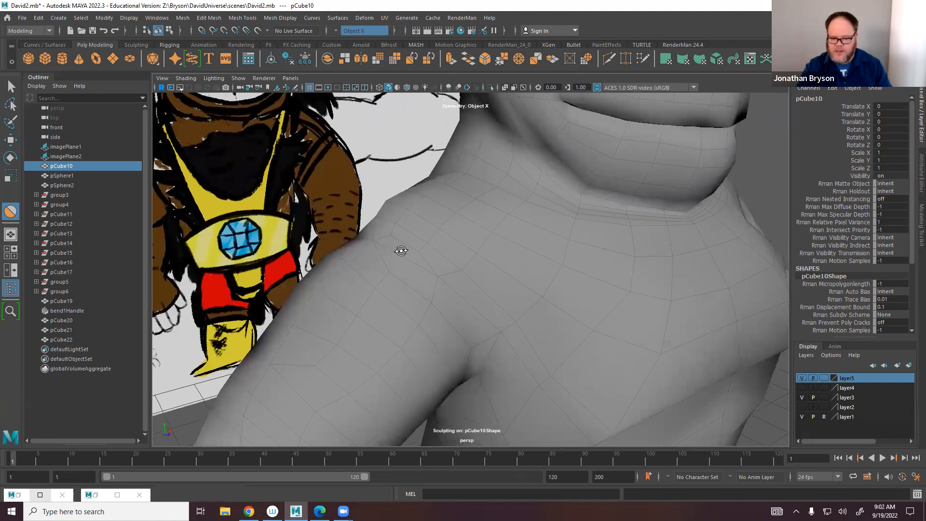
pyautogui.keyDown('alt'); pyautogui.moveTo(399, 250); pyautogui.dragTo(424, 207); pyautogui.keyUp('alt')
pyautogui.moveTo(381, 244)
pyautogui.keyDown('alt'); pyautogui.mouseDown()
pyautogui.moveTo(386, 277)
pyautogui.moveTo(521, 274)
pyautogui.moveTo(471, 248)
pyautogui.moveTo(477, 288)
pyautogui.mouseUp(); pyautogui.keyUp('alt')
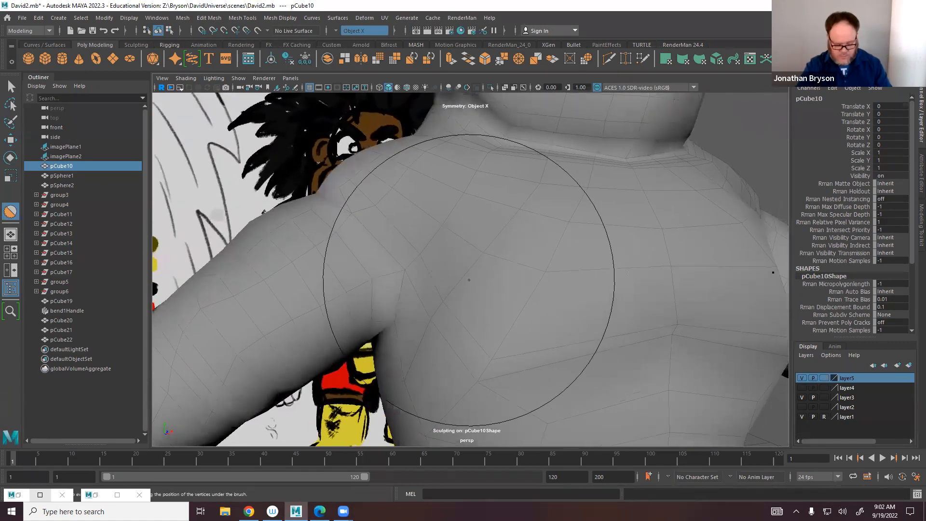
# Check the sculpted body in smooth mesh preview, return it to unsmoothed display, and leave the Smooth Tool with the mesh deselected.
pyautogui.press('3')
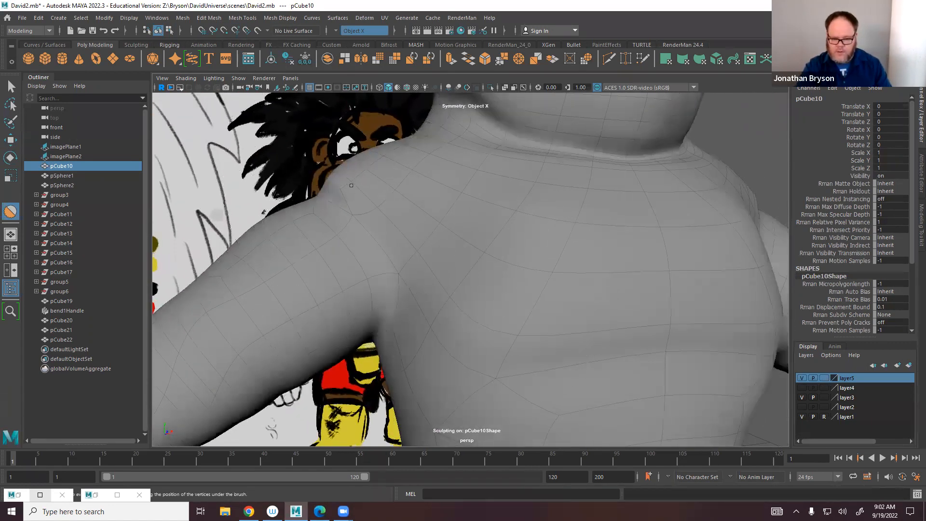
pyautogui.keyDown('alt'); pyautogui.moveTo(495, 286); pyautogui.dragTo(392, 283, button='right'); pyautogui.keyUp('alt')
pyautogui.moveTo(393, 283)
pyautogui.keyDown('alt'); pyautogui.mouseDown()
pyautogui.moveTo(343, 276)
pyautogui.moveTo(438, 299)
pyautogui.moveTo(527, 267)
pyautogui.moveTo(482, 281)
pyautogui.moveTo(514, 286)
pyautogui.mouseUp(); pyautogui.keyUp('alt')
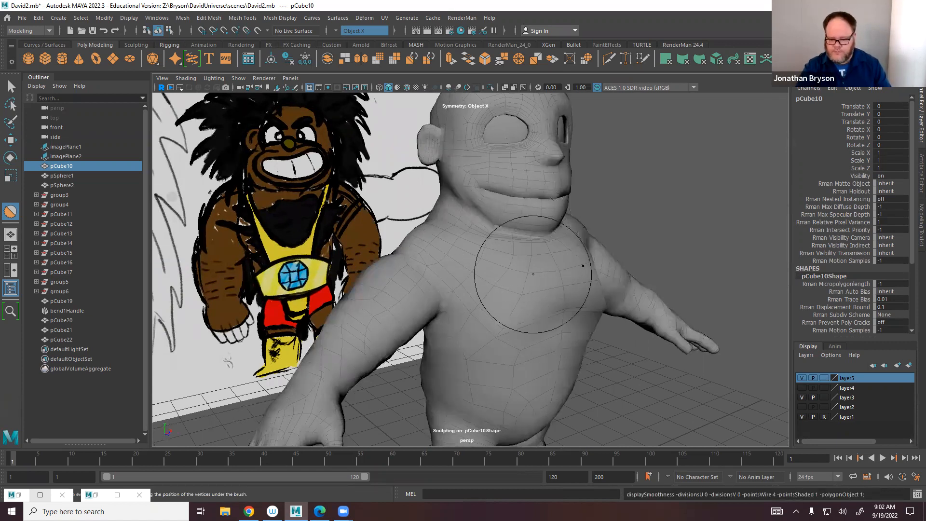
pyautogui.press('q')
pyautogui.press('1')
pyautogui.rightClick(534, 280)
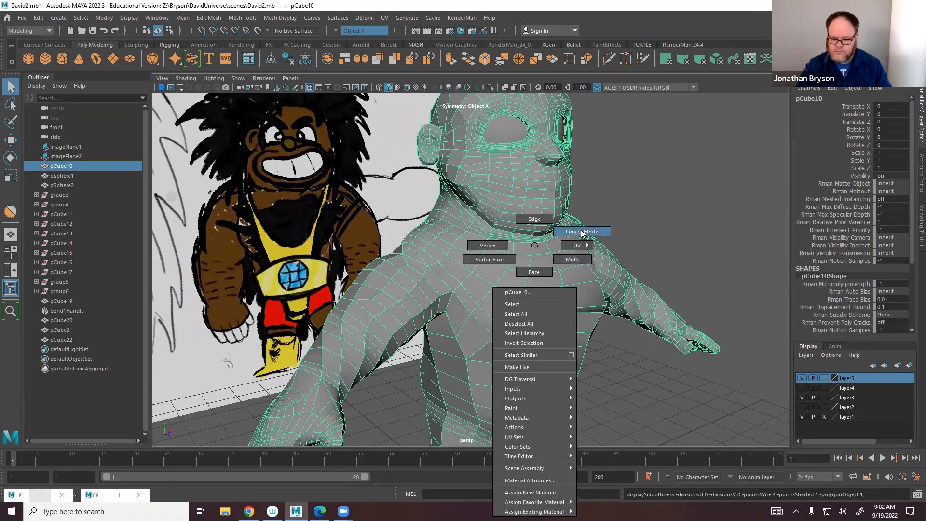
pyautogui.click(669, 221)
# Select the body mesh pCube10 again and save the scene.
pyautogui.keyDown('alt'); pyautogui.moveTo(670, 271); pyautogui.dragTo(542, 362); pyautogui.keyUp('alt')
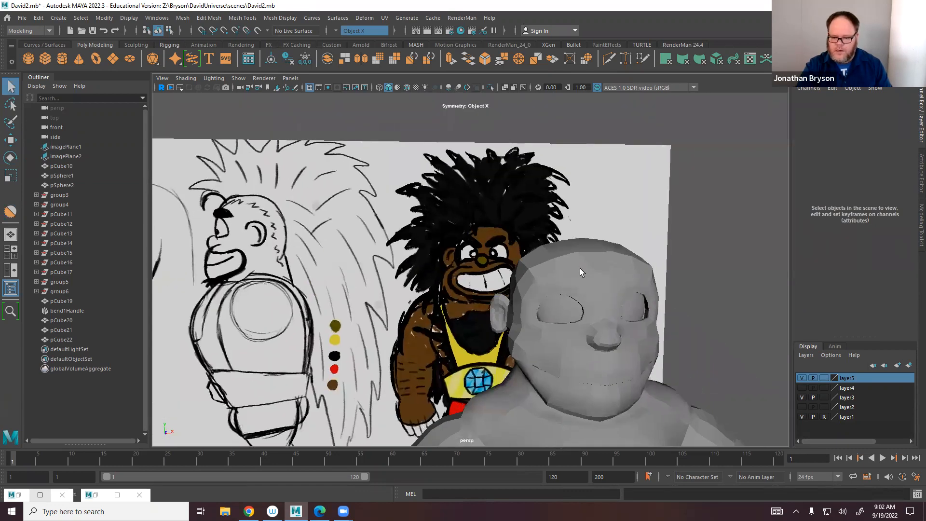
pyautogui.click(580, 269)
pyautogui.keyDown('alt'); pyautogui.moveTo(549, 295); pyautogui.dragTo(487, 333); pyautogui.keyUp('alt')
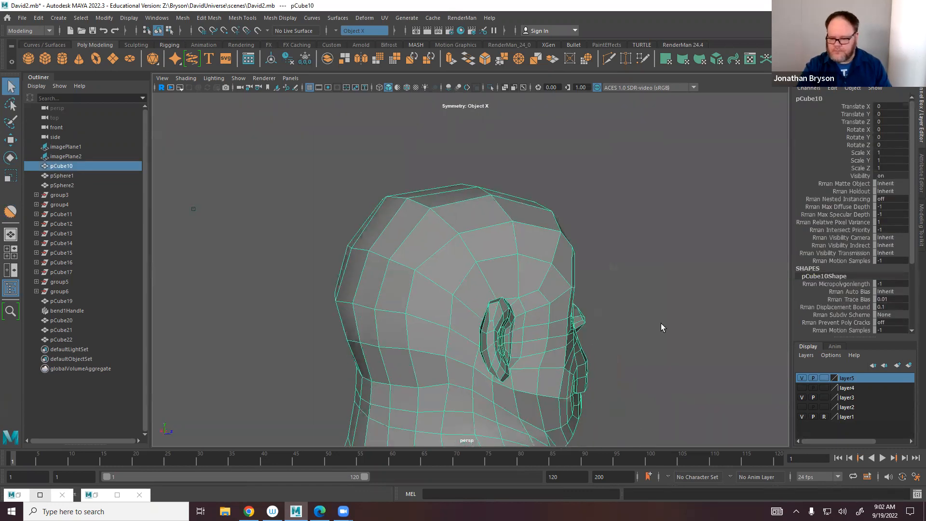
pyautogui.hotkey('ctrl', 's')
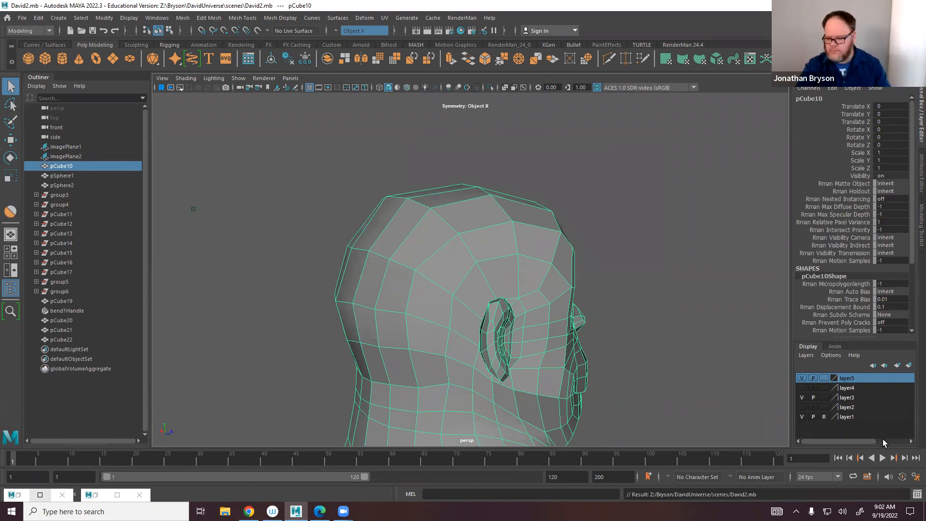
# Create a polygon cylinder and move it out in front of the character to 5.873 in Translate Z.
pyautogui.keyDown('alt'); pyautogui.moveTo(422, 227); pyautogui.dragTo(258, 138); pyautogui.keyUp('alt')
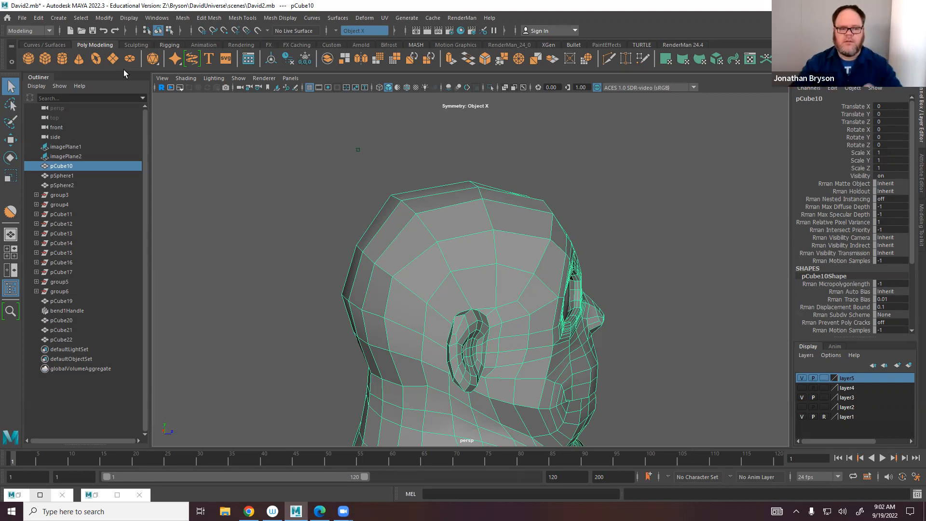
pyautogui.click(63, 58)
pyautogui.press('w')
pyautogui.keyDown('alt'); pyautogui.moveTo(521, 246); pyautogui.dragTo(318, 89, button='middle'); pyautogui.keyUp('alt')
pyautogui.scroll(-5, 455, 251)
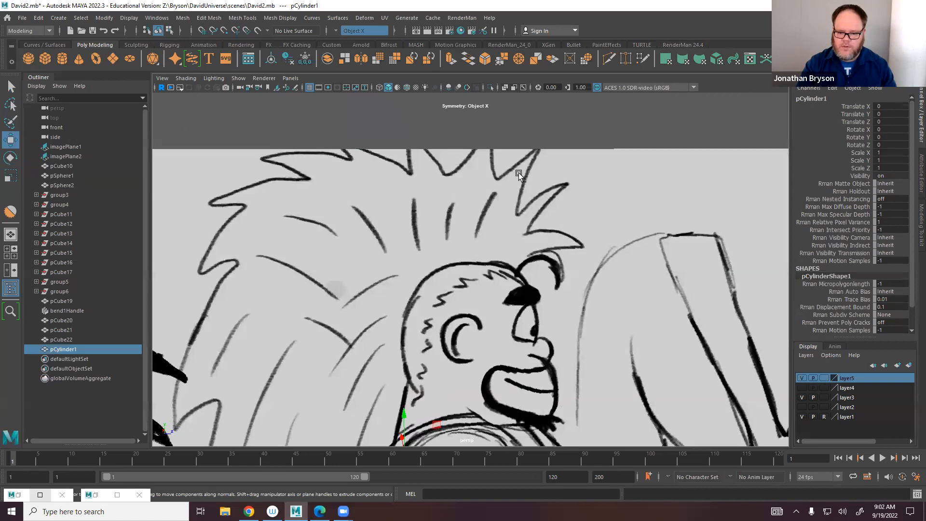
pyautogui.keyDown('alt'); pyautogui.moveTo(518, 172); pyautogui.dragTo(469, 280); pyautogui.keyUp('alt')
pyautogui.keyDown('alt'); pyautogui.moveTo(469, 280); pyautogui.dragTo(446, 197, button='middle'); pyautogui.keyUp('alt')
pyautogui.moveTo(458, 197); pyautogui.dragTo(569, 250)
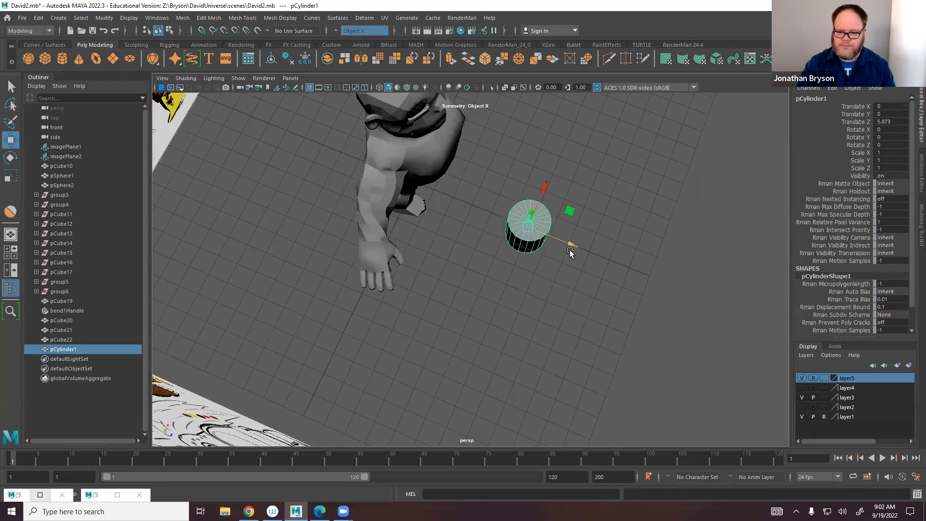
# Delete the cylinder's side and top faces, leaving only the flat bottom disc.
pyautogui.keyDown('alt'); pyautogui.moveTo(704, 295); pyautogui.dragTo(682, 262); pyautogui.keyUp('alt')
pyautogui.scroll(3, 502, 165)
pyautogui.keyDown('alt'); pyautogui.moveTo(486, 140); pyautogui.dragTo(629, 292, button='right'); pyautogui.keyUp('alt')
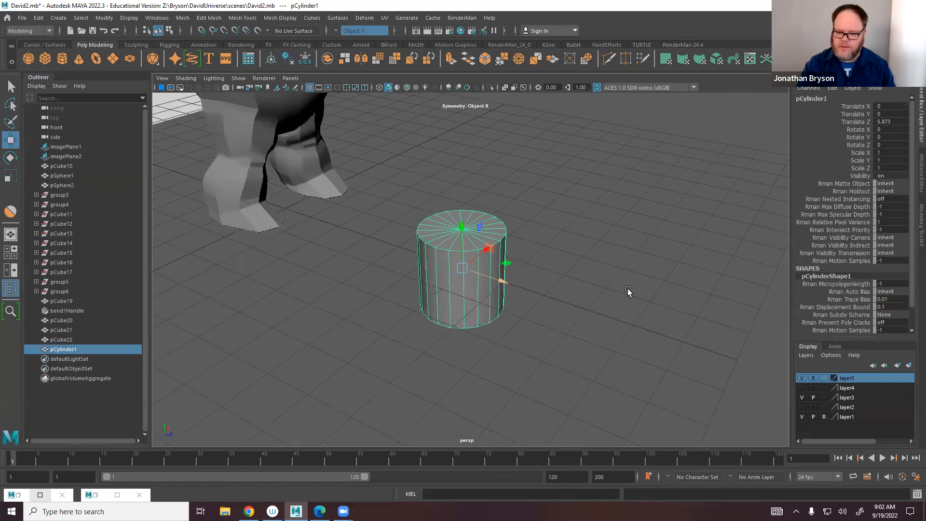
pyautogui.keyDown('alt'); pyautogui.moveTo(437, 181); pyautogui.dragTo(448, 136, button='middle'); pyautogui.keyUp('alt')
pyautogui.moveTo(456, 192); pyautogui.dragTo(455, 207, button='right')
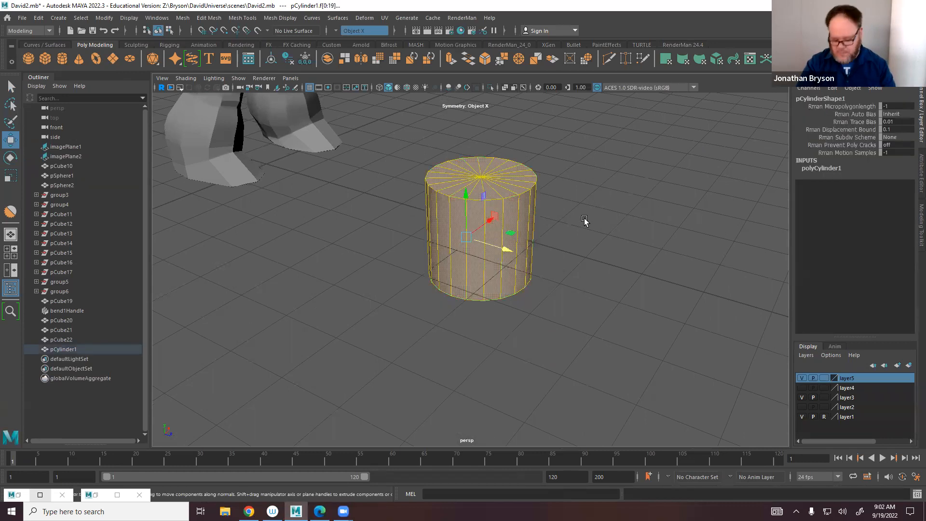
pyautogui.press('Delete')
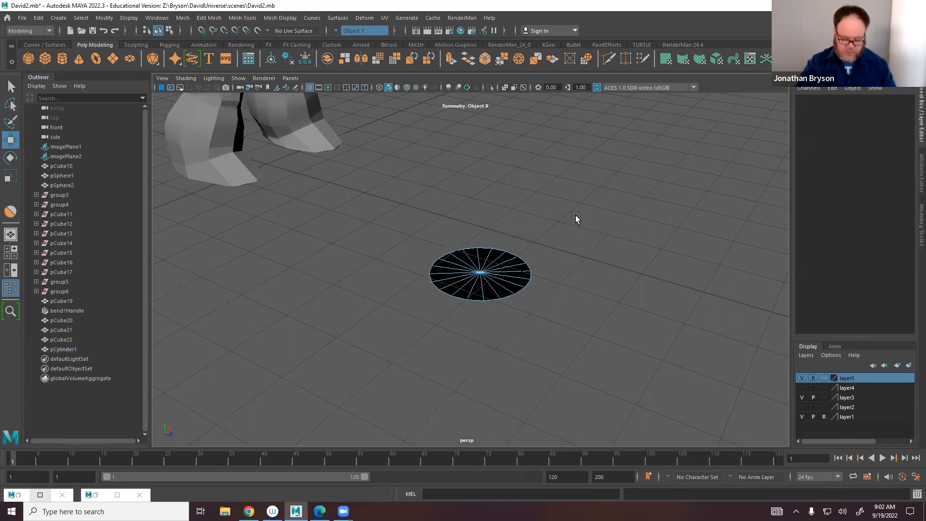
# Raise the disc to 1.186 in Translate Y and center its pivot.
pyautogui.keyDown('alt'); pyautogui.moveTo(502, 261); pyautogui.dragTo(512, 233); pyautogui.keyUp('alt')
pyautogui.keyDown('alt'); pyautogui.moveTo(410, 358); pyautogui.dragTo(479, 120, button='middle'); pyautogui.keyUp('alt')
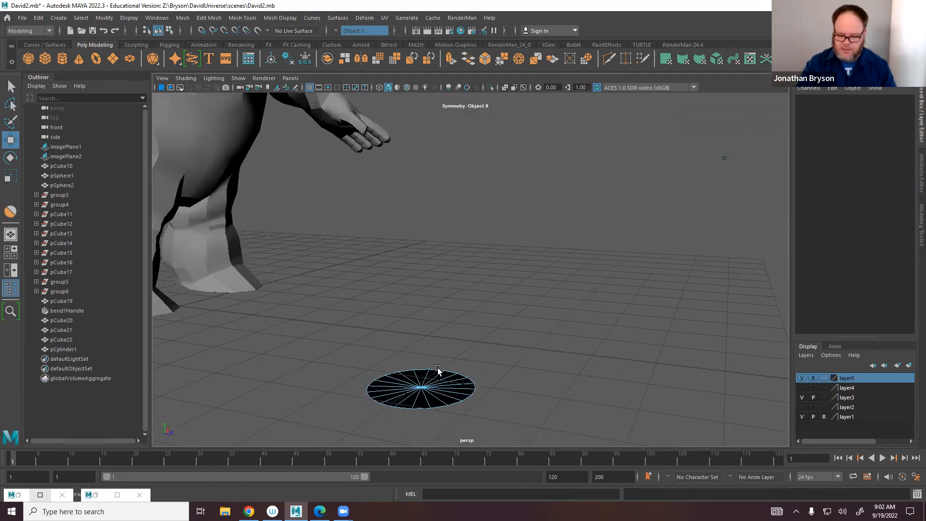
pyautogui.moveTo(438, 243); pyautogui.dragTo(481, 232, button='right')
pyautogui.moveTo(417, 291); pyautogui.dragTo(415, 222)
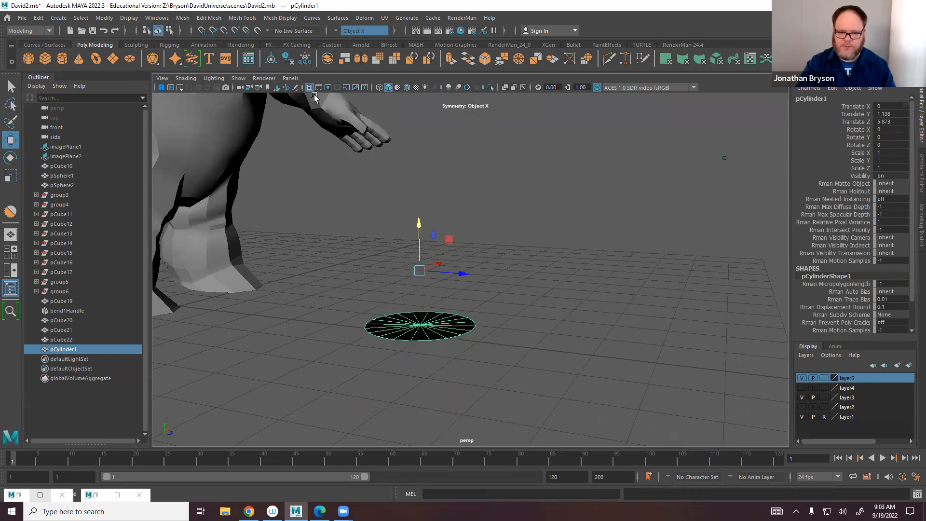
pyautogui.click(104, 18)
pyautogui.moveTo(137, 73)
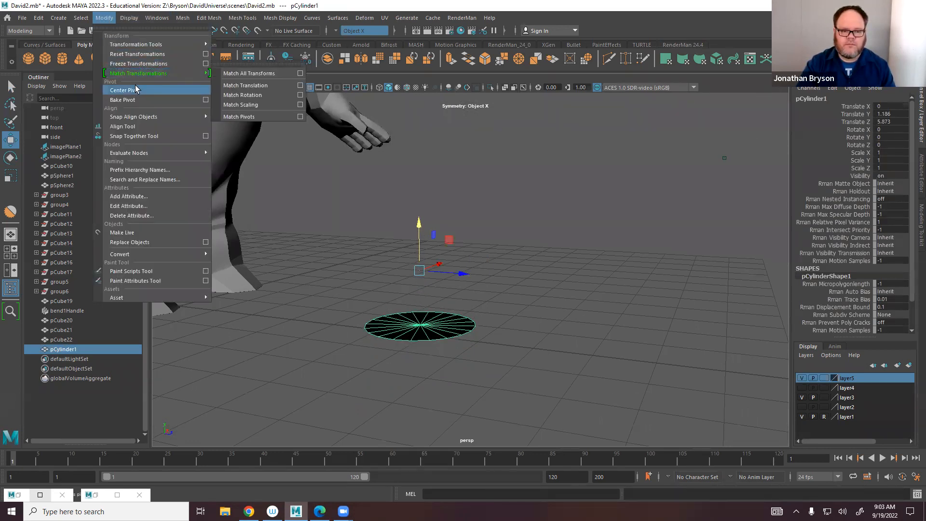
pyautogui.click(136, 91)
# Duplicate the disc and move the copy beside the original to 7.882 in Translate Z.
pyautogui.keyDown('alt'); pyautogui.moveTo(417, 319); pyautogui.dragTo(432, 316); pyautogui.keyUp('alt')
pyautogui.scroll(1, 433, 318)
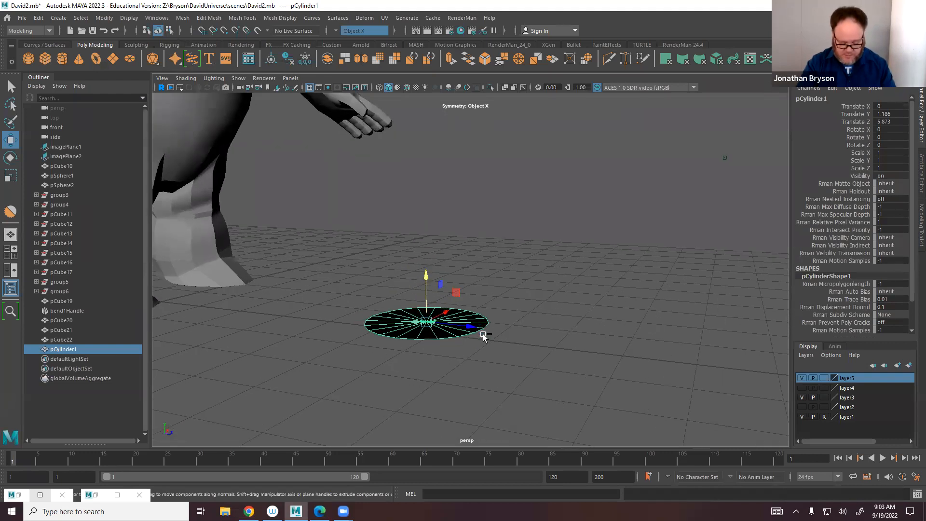
pyautogui.hotkey('ctrl', 'd')
pyautogui.click(469, 329)
pyautogui.keyDown('alt'); pyautogui.moveTo(467, 331); pyautogui.dragTo(550, 442); pyautogui.keyUp('alt')
pyautogui.scroll(-6, 471, 259)
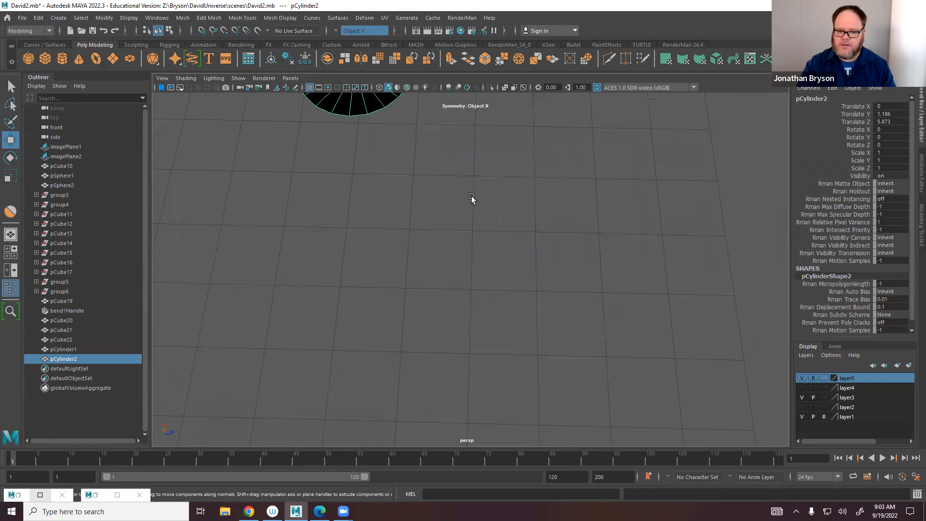
pyautogui.keyDown('alt'); pyautogui.moveTo(511, 362); pyautogui.dragTo(576, 448, button='middle'); pyautogui.keyUp('alt')
pyautogui.keyDown('alt'); pyautogui.moveTo(529, 379); pyautogui.dragTo(574, 393, button='right'); pyautogui.keyUp('alt')
pyautogui.keyDown('alt'); pyautogui.moveTo(558, 374); pyautogui.dragTo(504, 202, button='middle'); pyautogui.keyUp('alt')
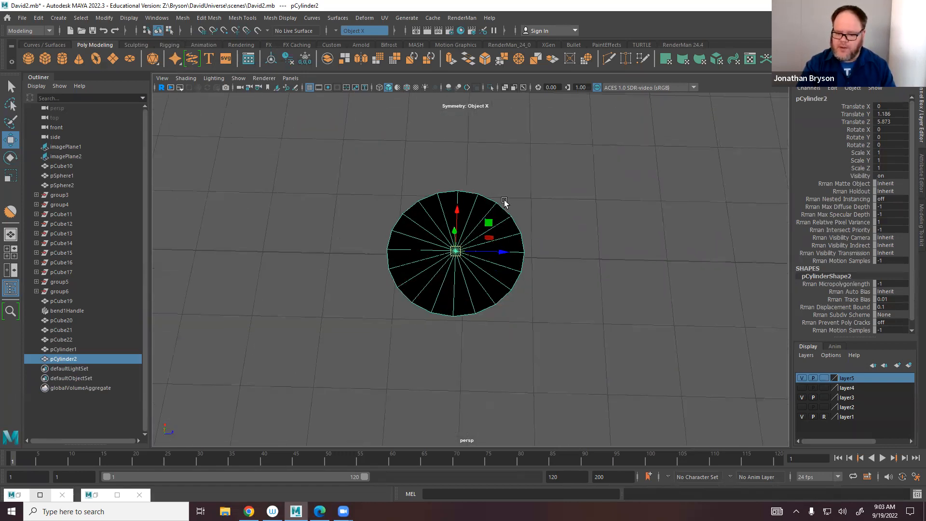
pyautogui.moveTo(497, 258); pyautogui.dragTo(643, 259)
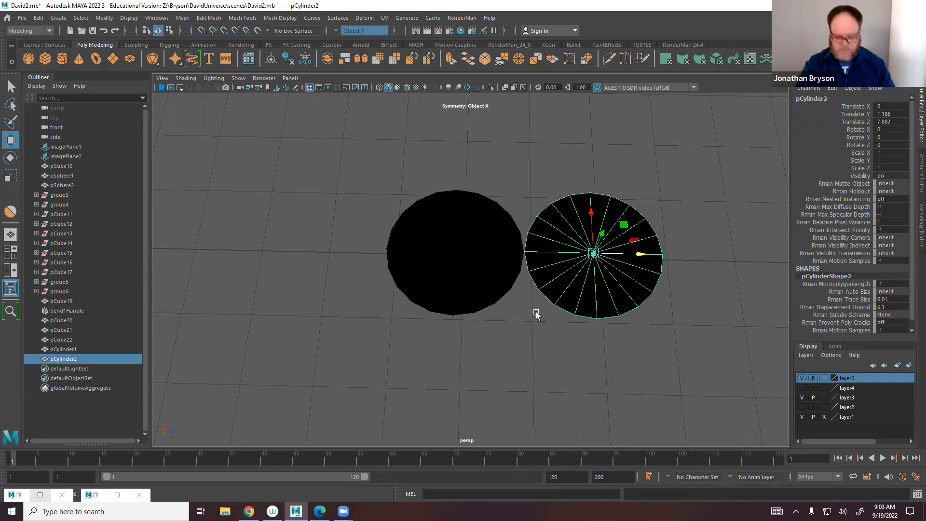
# Duplicate the disc again and place the copy against the other two so the three form a triangle.
pyautogui.hotkey('ctrl', 'd')
pyautogui.moveTo(623, 225); pyautogui.dragTo(559, 331)
# Combine the three discs into one mesh and center its pivot.
pyautogui.keyDown('shift'); pyautogui.click(584, 265); pyautogui.keyUp('shift')
pyautogui.keyDown('shift'); pyautogui.click(479, 247); pyautogui.keyUp('shift')
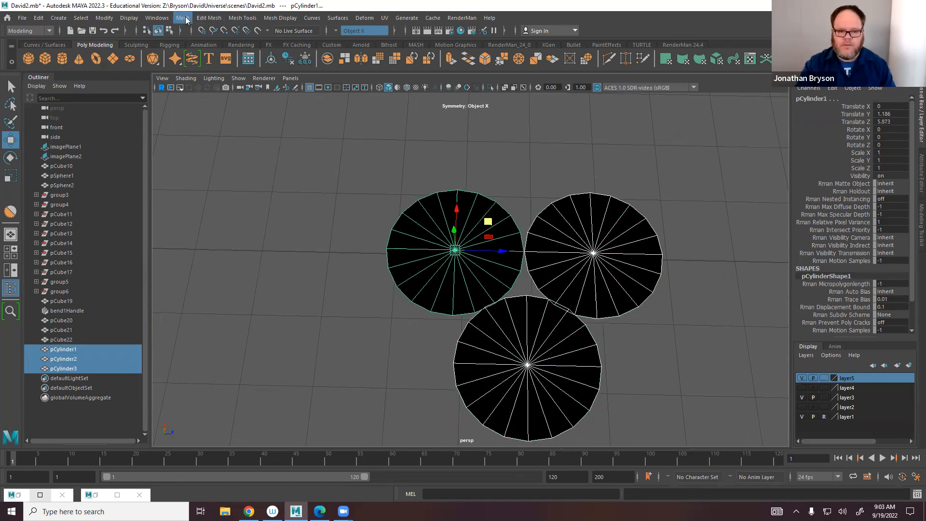
pyautogui.click(185, 18)
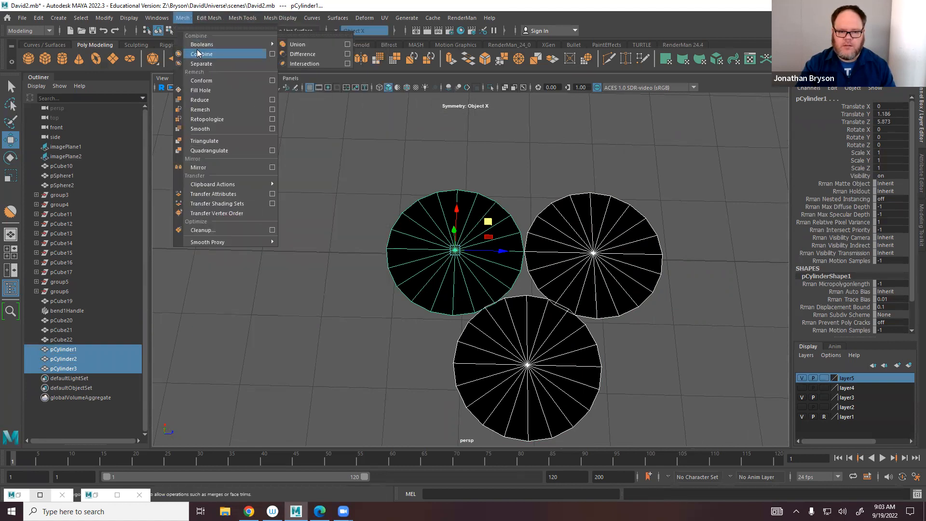
pyautogui.click(201, 54)
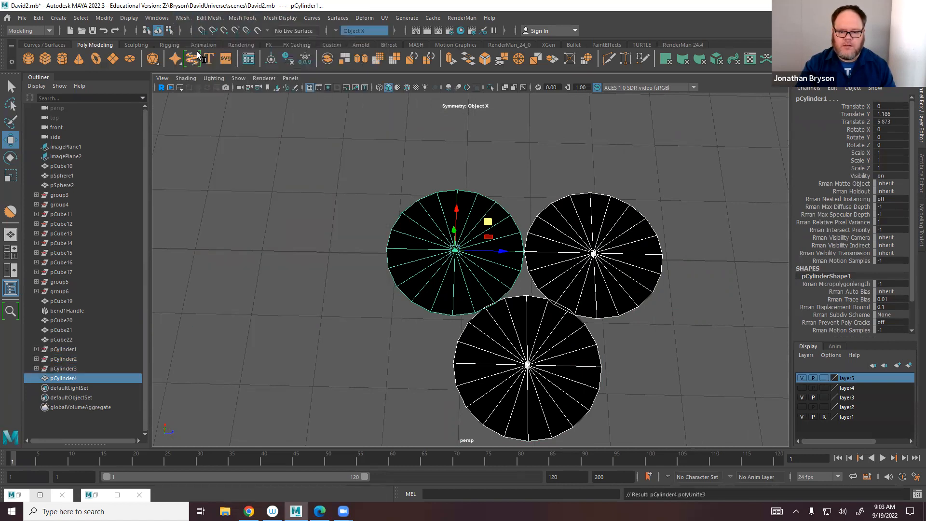
pyautogui.click(105, 17)
pyautogui.click(126, 92)
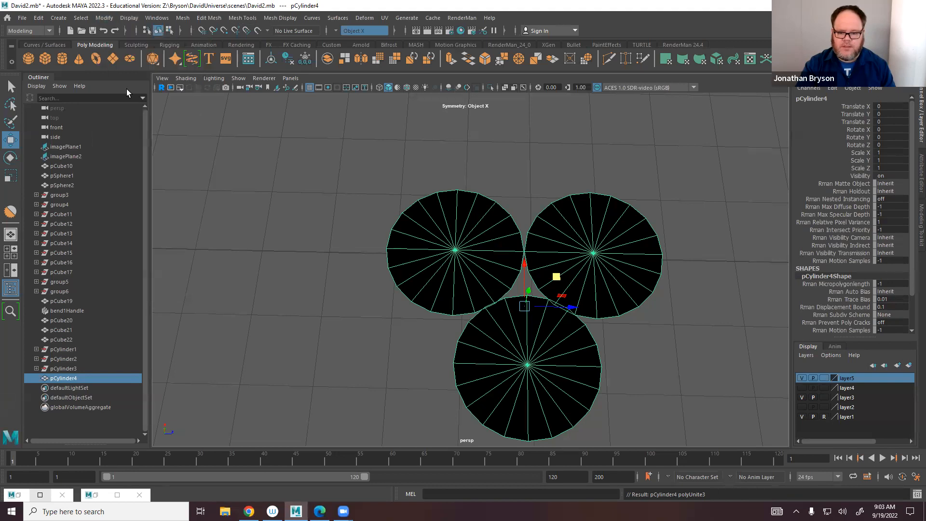
# Shift the combined mesh's pivot along X into the gap between the three discs.
pyautogui.keyDown('alt'); pyautogui.moveTo(469, 293); pyautogui.dragTo(434, 271, button='middle'); pyautogui.keyUp('alt')
pyautogui.keyDown('alt'); pyautogui.moveTo(433, 271); pyautogui.dragTo(251, 264); pyautogui.keyUp('alt')
pyautogui.keyDown('alt'); pyautogui.moveTo(415, 276); pyautogui.dragTo(315, 245, button='middle'); pyautogui.keyUp('alt')
pyautogui.keyDown('alt'); pyautogui.moveTo(568, 310); pyautogui.dragTo(505, 310); pyautogui.keyUp('alt')
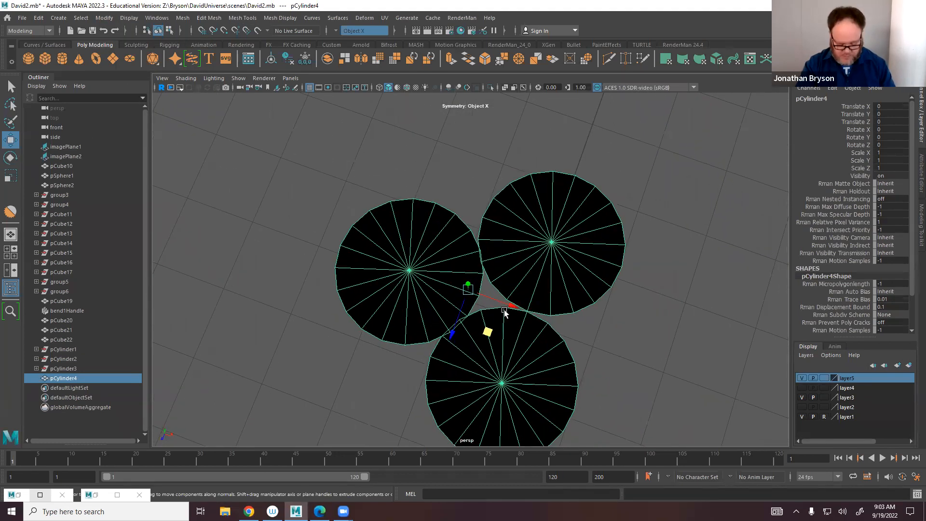
pyautogui.press('d')
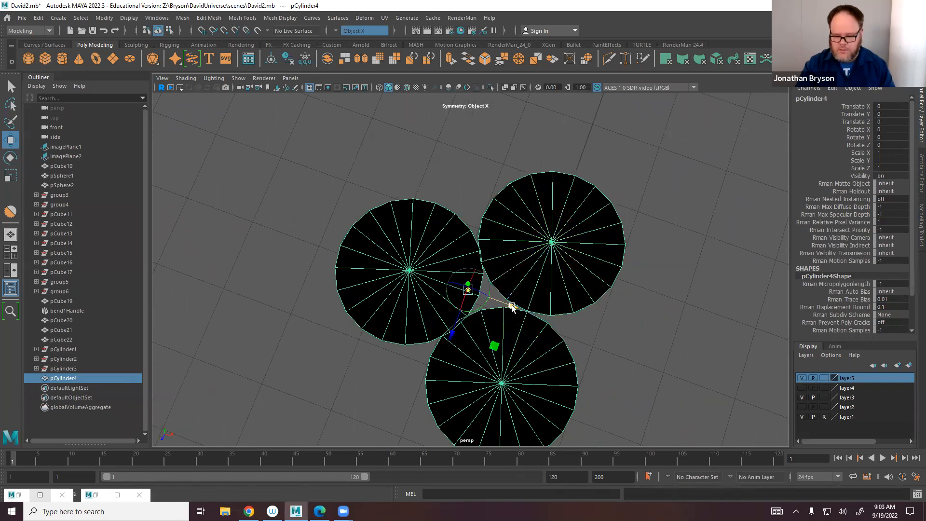
pyautogui.moveTo(511, 306); pyautogui.dragTo(533, 316)
pyautogui.press('d')
# Scale the combined discs down uniformly to 0.225.
pyautogui.scroll(-3, 434, 347)
pyautogui.press('space')
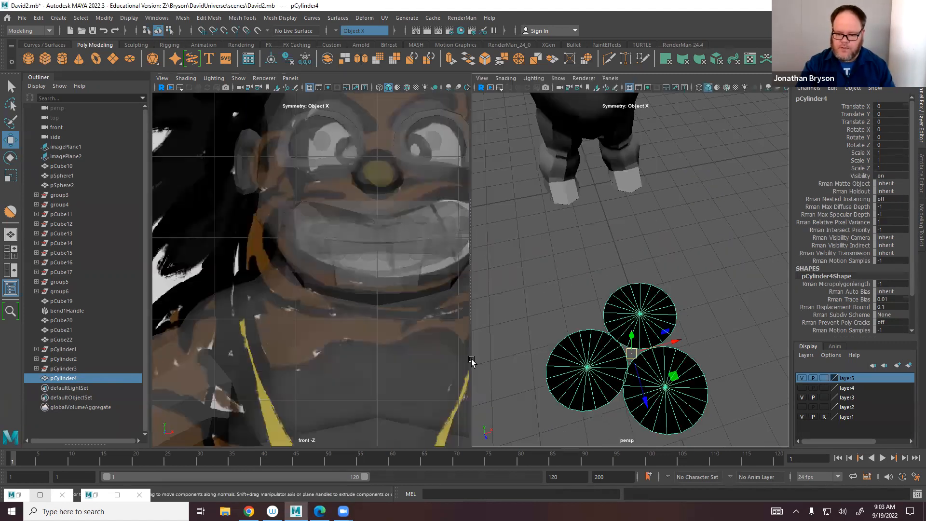
pyautogui.press('space')
pyautogui.press('r')
pyautogui.scroll(5, 547, 296)
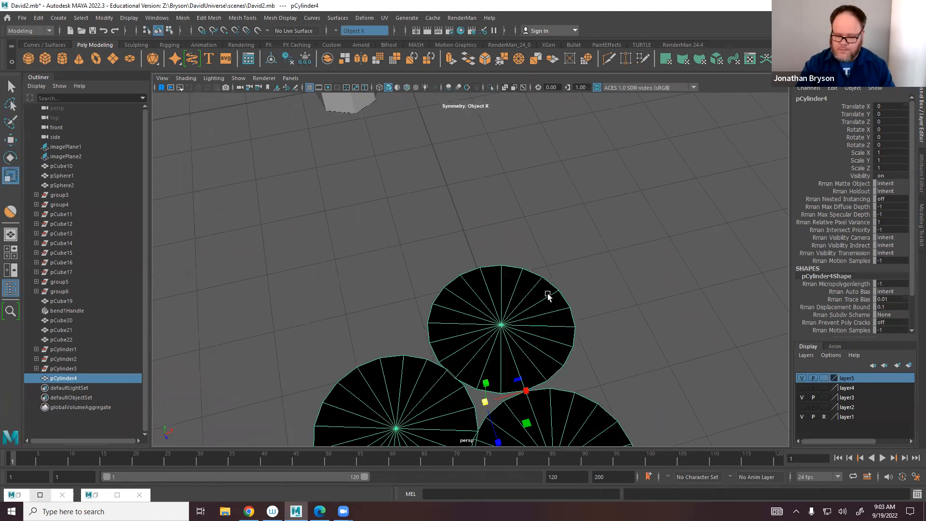
pyautogui.moveTo(501, 340); pyautogui.dragTo(316, 326)
pyautogui.keyDown('alt'); pyautogui.moveTo(521, 408); pyautogui.dragTo(491, 305, button='middle'); pyautogui.keyUp('alt')
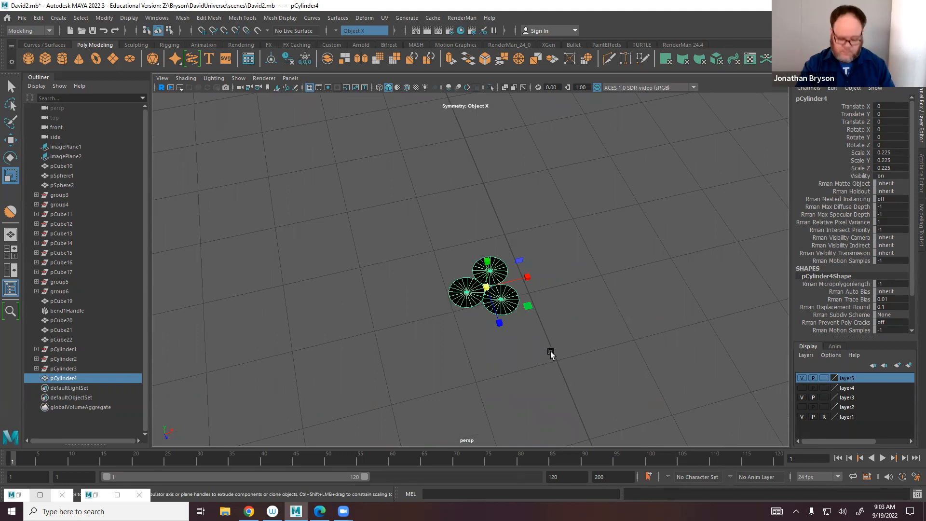
# Move the small disc cluster sideways onto the grid's center line at 0.55 in Translate X.
pyautogui.press('w')
pyautogui.moveTo(522, 279); pyautogui.dragTo(567, 270)
pyautogui.moveTo(563, 304)
pyautogui.keyDown('alt'); pyautogui.mouseDown()
pyautogui.moveTo(525, 281)
pyautogui.moveTo(562, 306)
pyautogui.mouseUp(); pyautogui.keyUp('alt')
# In the side view, lower the disc cluster to the floor line at -0.142 in Translate Y.
pyautogui.press('space')
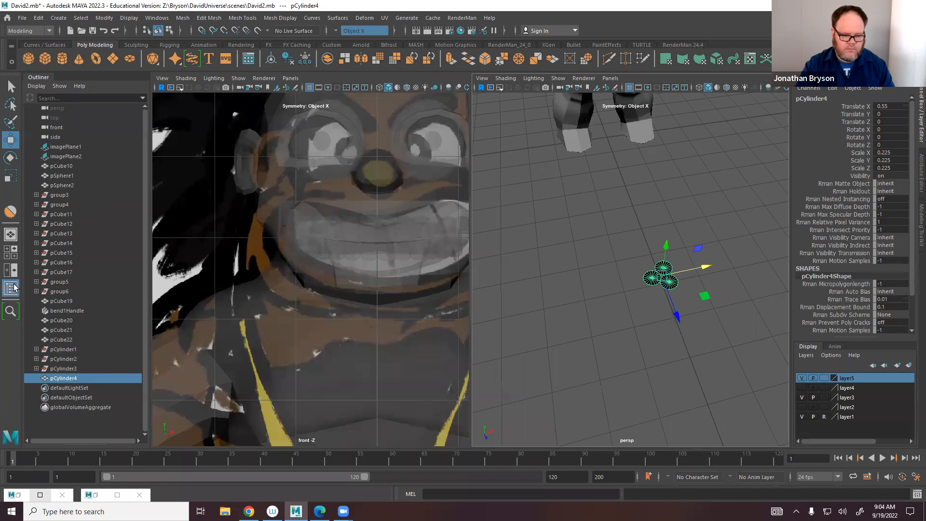
pyautogui.click(12, 255)
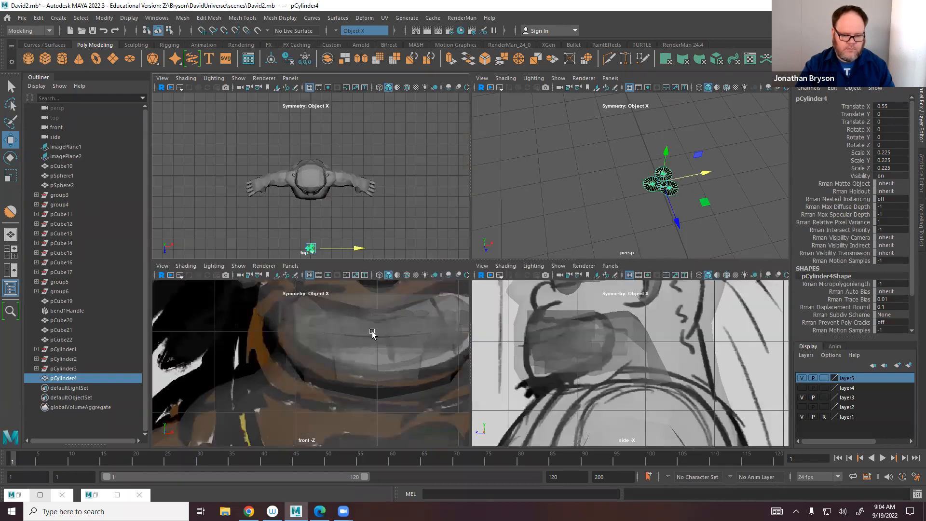
pyautogui.press('space')
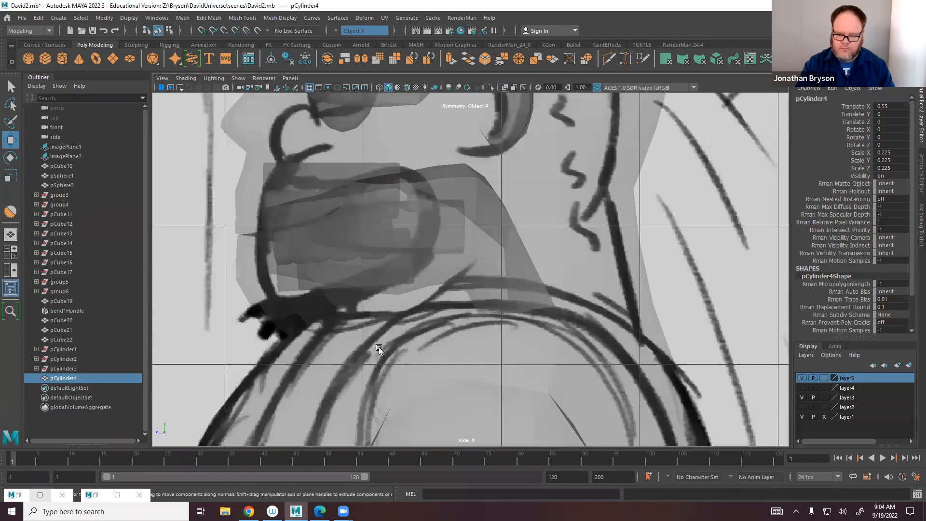
pyautogui.scroll(-10, 527, 235)
pyautogui.keyDown('alt'); pyautogui.moveTo(346, 440); pyautogui.dragTo(453, 306, button='middle'); pyautogui.keyUp('alt')
pyautogui.scroll(10, 450, 289)
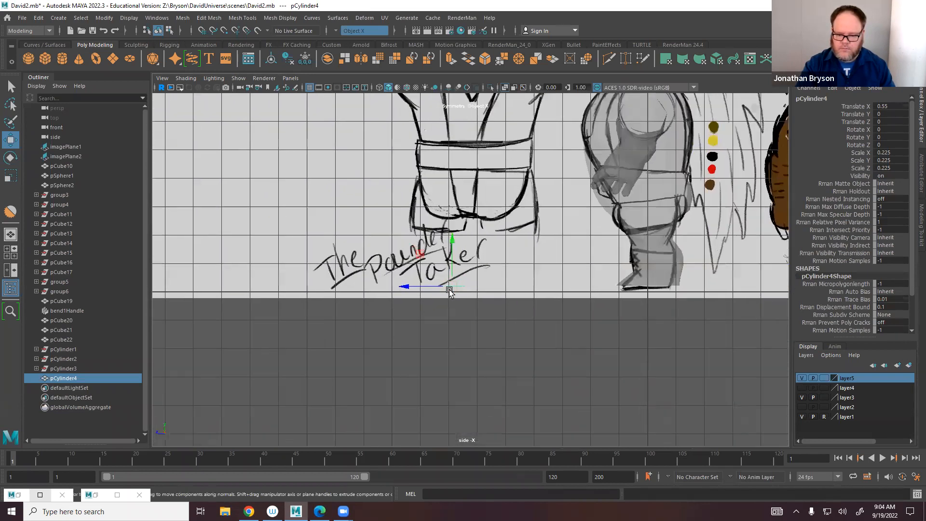
pyautogui.keyDown('alt'); pyautogui.moveTo(391, 377); pyautogui.dragTo(460, 284, button='middle'); pyautogui.keyUp('alt')
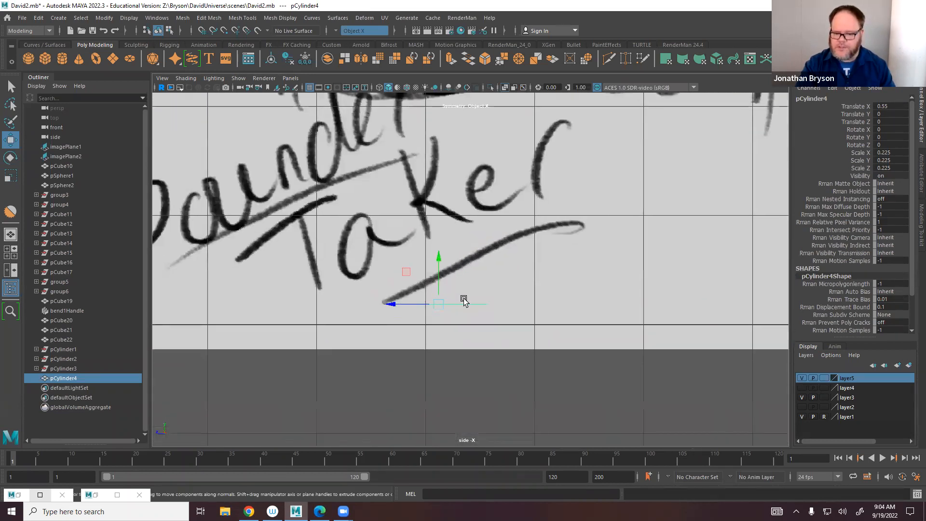
pyautogui.moveTo(443, 259); pyautogui.dragTo(437, 273)
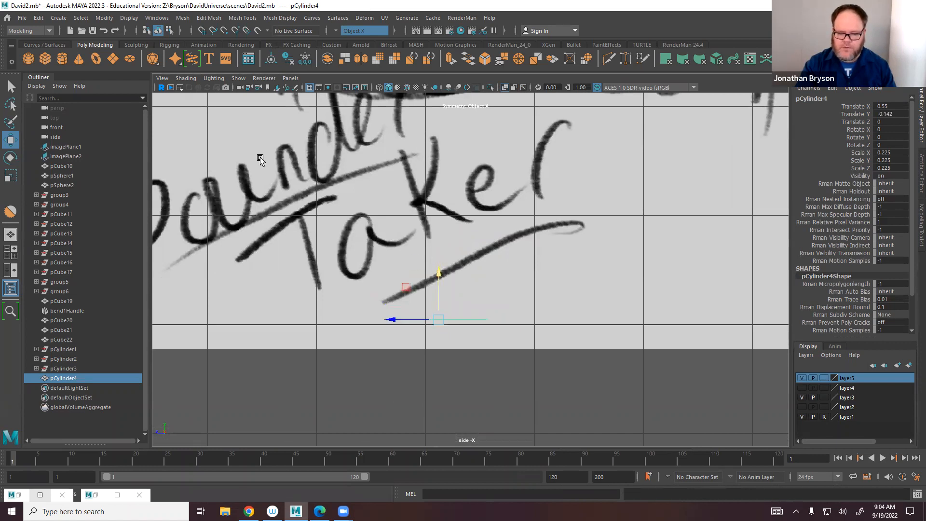
# Activate the EP Curve Tool in the side view.
pyautogui.click(59, 18)
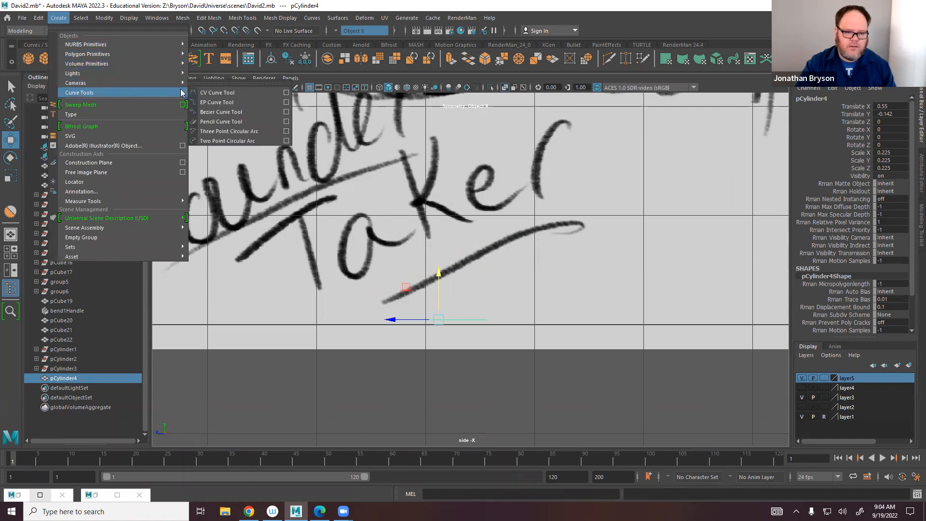
pyautogui.moveTo(93, 93)
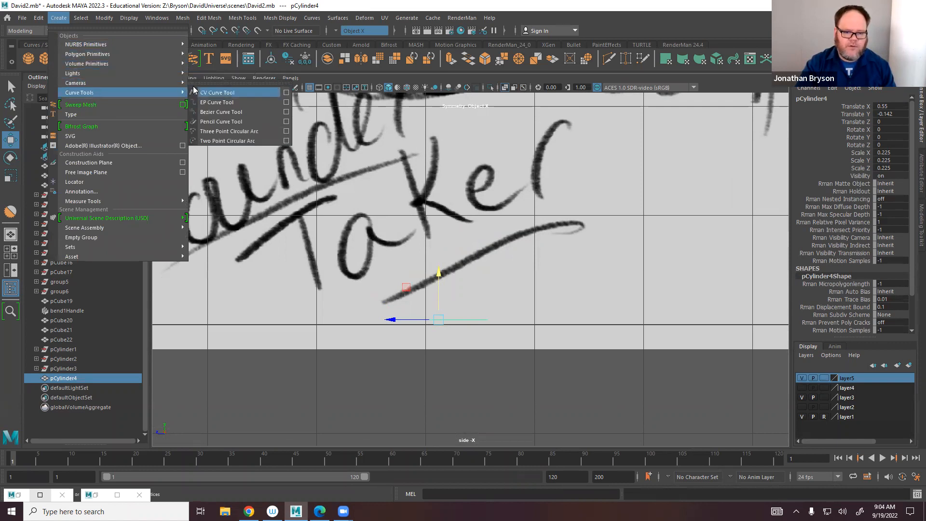
pyautogui.click(237, 102)
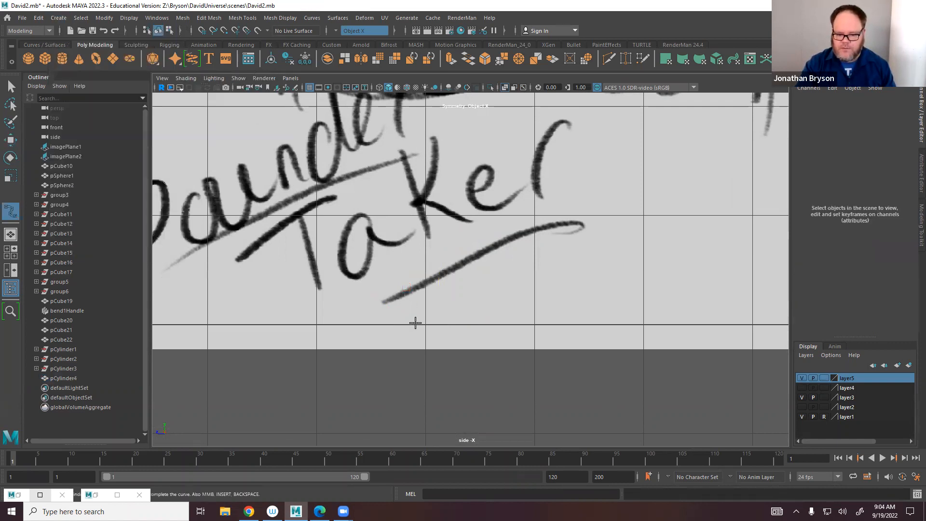
pyautogui.click(415, 323)
pyautogui.scroll(-5, 411, 247)
pyautogui.keyDown('alt'); pyautogui.moveTo(461, 283); pyautogui.dragTo(421, 321, button='middle'); pyautogui.keyUp('alt')
pyautogui.click(419, 282)
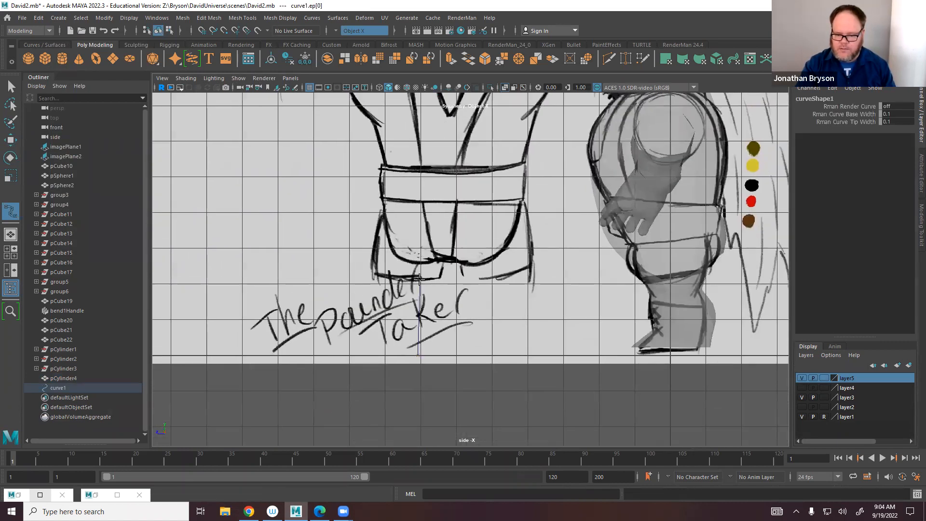
pyautogui.click(464, 237)
pyautogui.hotkey('ctrl', 'z')
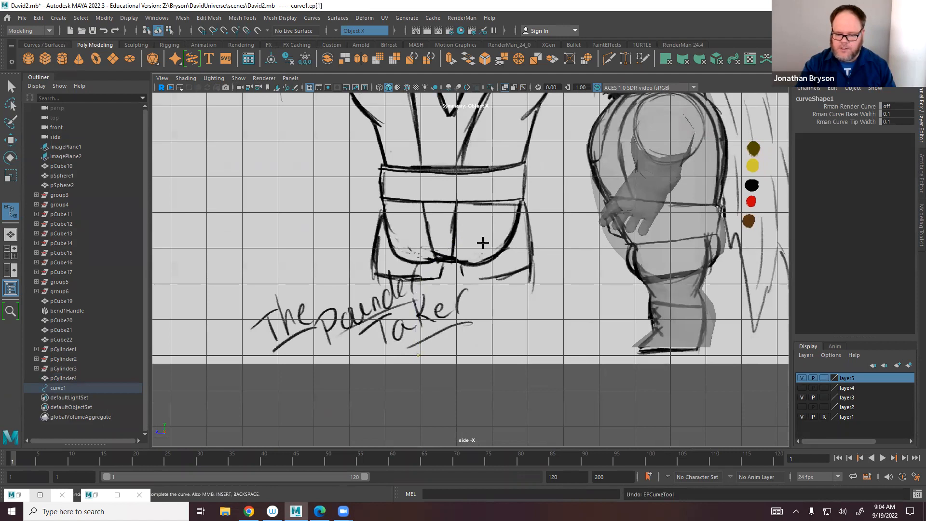
pyautogui.hotkey('ctrl', 'z')
# Place the EP curve's start point on top of the character's head in the side view and undo any trial points beyond it.
pyautogui.keyDown('alt'); pyautogui.moveTo(481, 210); pyautogui.dragTo(176, 443, button='middle'); pyautogui.keyUp('alt')
pyautogui.keyDown('alt'); pyautogui.moveTo(341, 250); pyautogui.dragTo(431, 214, button='right'); pyautogui.keyUp('alt')
pyautogui.keyDown('alt'); pyautogui.moveTo(323, 178); pyautogui.dragTo(449, 219, button='middle'); pyautogui.keyUp('alt')
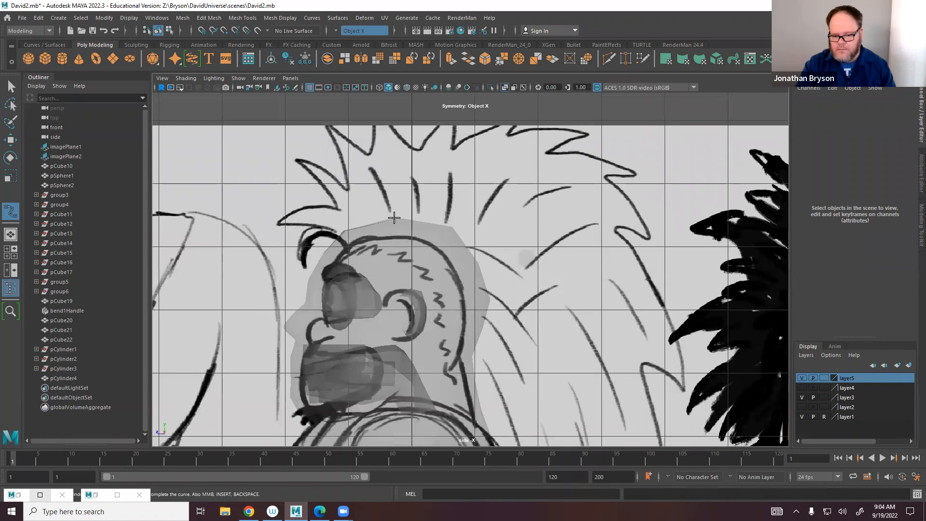
pyautogui.press('Return')
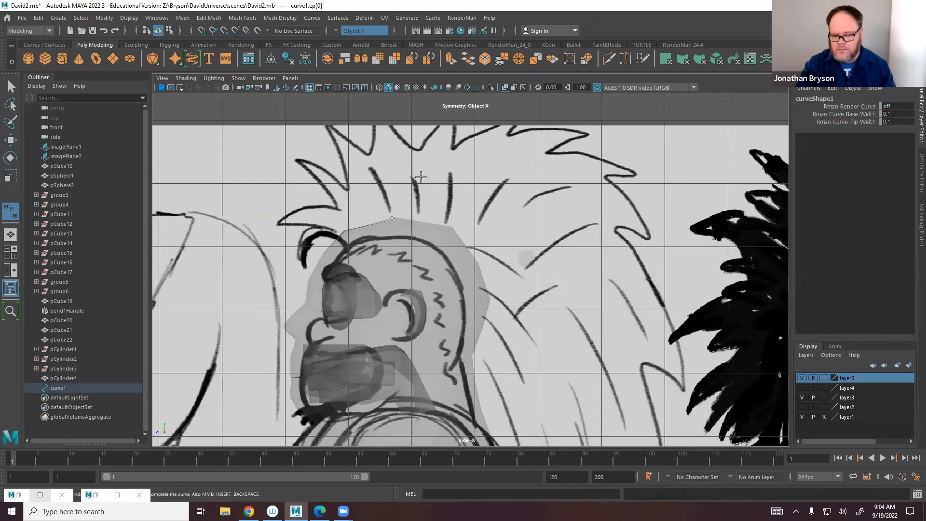
pyautogui.click(545, 167)
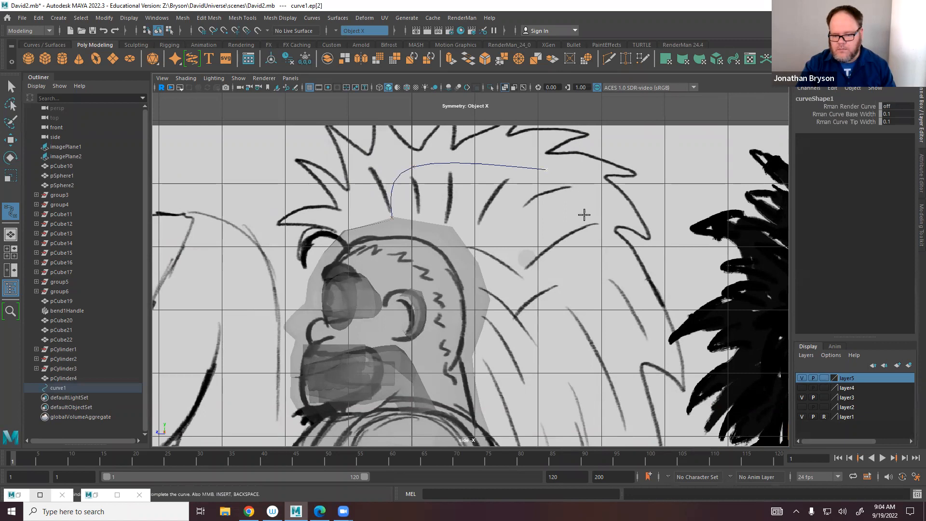
pyautogui.hotkey('ctrl', 'z')
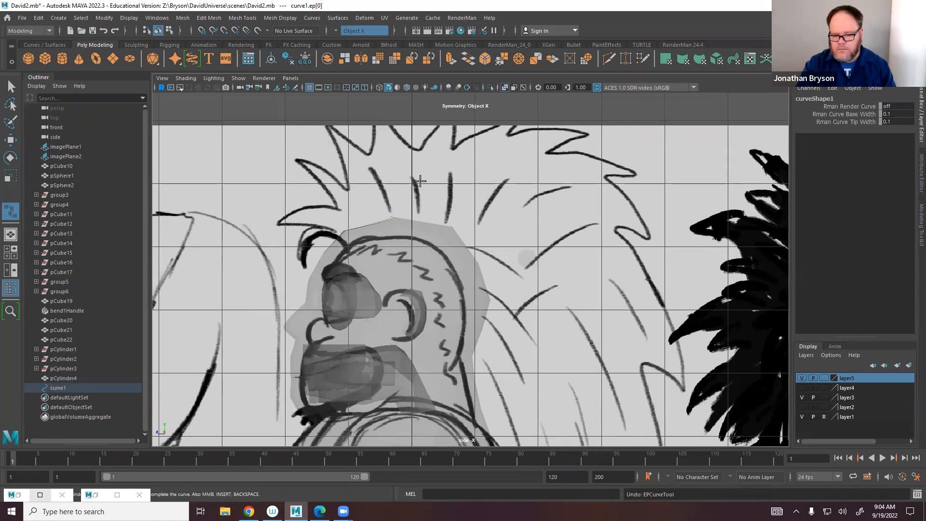
# Continue the EP curve up and over the sketched hair, down behind the back to the lower hair tips, and complete it.
pyautogui.click(484, 165)
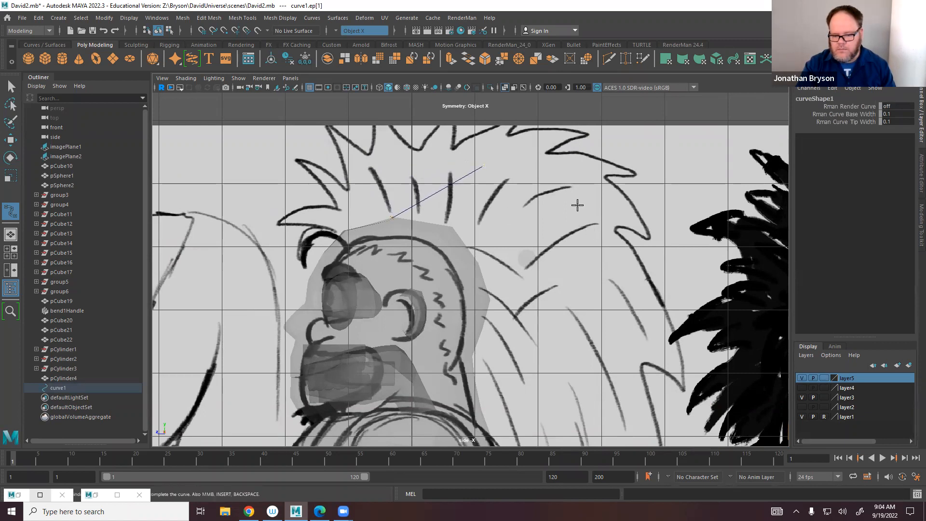
pyautogui.click(596, 261)
pyautogui.keyDown('alt'); pyautogui.moveTo(572, 337); pyautogui.dragTo(542, 238, button='middle'); pyautogui.keyUp('alt')
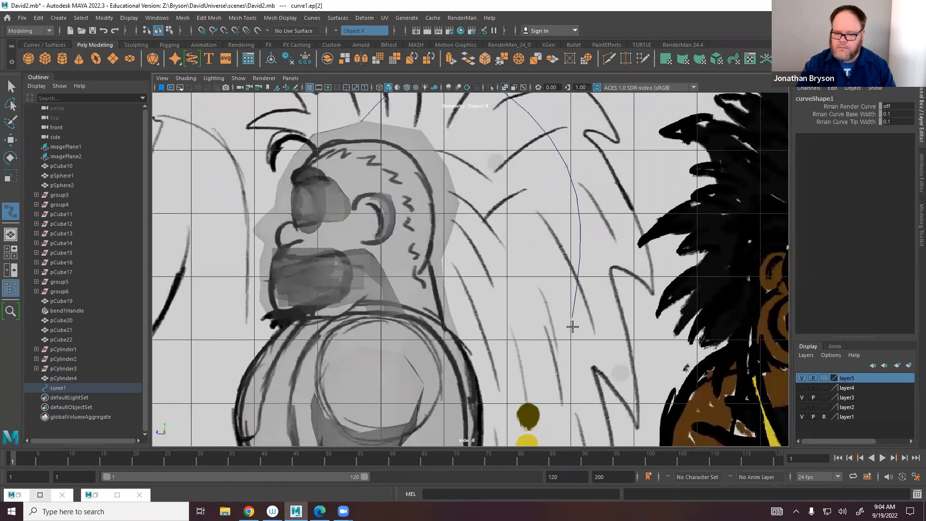
pyautogui.click(567, 350)
pyautogui.keyDown('alt'); pyautogui.moveTo(565, 361); pyautogui.dragTo(562, 180, button='middle'); pyautogui.keyUp('alt')
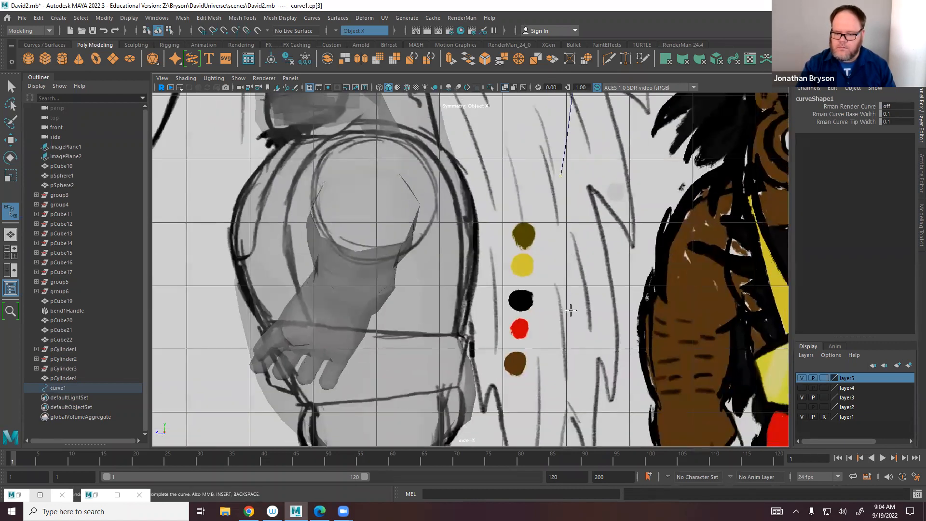
pyautogui.keyDown('alt'); pyautogui.moveTo(595, 376); pyautogui.dragTo(550, 315, button='middle'); pyautogui.keyUp('alt')
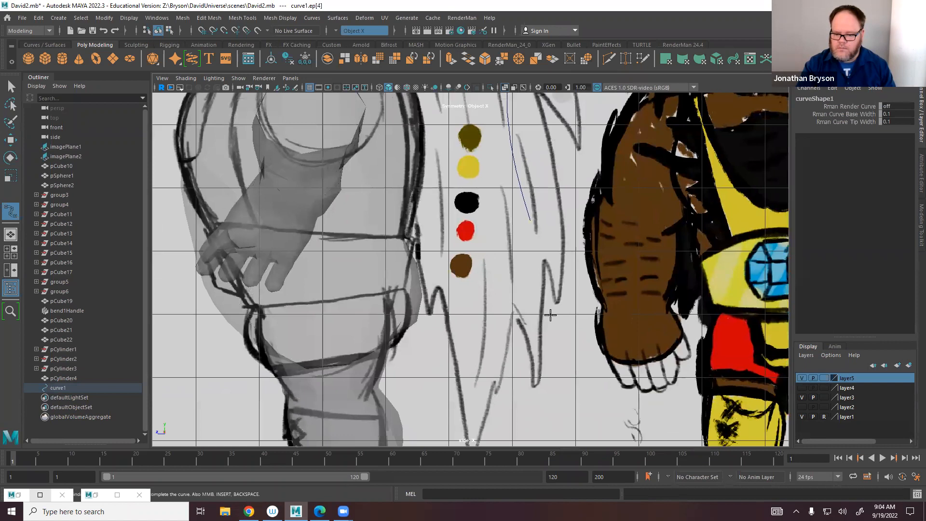
pyautogui.click(536, 384)
pyautogui.keyDown('alt'); pyautogui.moveTo(457, 138); pyautogui.dragTo(527, 384, button='middle'); pyautogui.keyUp('alt')
pyautogui.keyDown('alt'); pyautogui.moveTo(518, 281); pyautogui.dragTo(545, 426, button='middle'); pyautogui.keyUp('alt')
pyautogui.keyDown('alt'); pyautogui.moveTo(538, 270); pyautogui.dragTo(595, 219, button='middle'); pyautogui.keyUp('alt')
pyautogui.keyDown('alt'); pyautogui.moveTo(578, 241); pyautogui.dragTo(241, 308, button='right'); pyautogui.keyUp('alt')
pyautogui.keyDown('alt'); pyautogui.moveTo(368, 290); pyautogui.dragTo(399, 225, button='middle'); pyautogui.keyUp('alt')
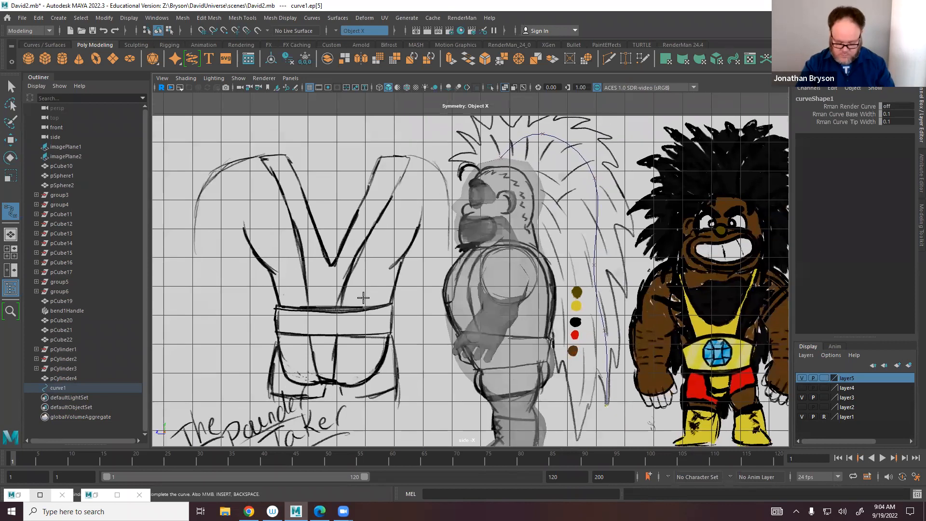
pyautogui.press('Return')
# Move the disc cluster to the curve's start on top of the head, at 10.23 in Translate Y and -6.708 in Translate Z.
pyautogui.press('w')
pyautogui.keyDown('alt'); pyautogui.moveTo(356, 351); pyautogui.dragTo(383, 225, button='middle'); pyautogui.keyUp('alt')
pyautogui.moveTo(285, 289); pyautogui.dragTo(409, 348)
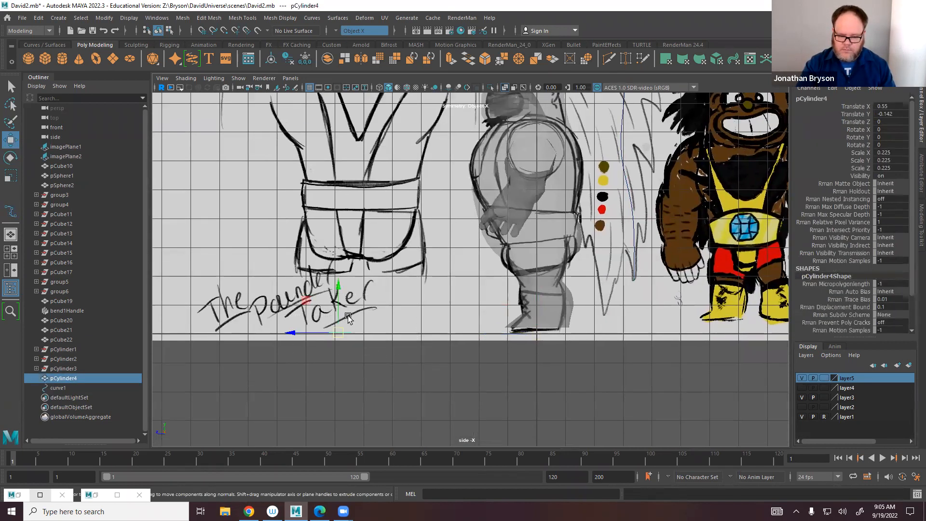
pyautogui.moveTo(308, 301); pyautogui.dragTo(398, 137)
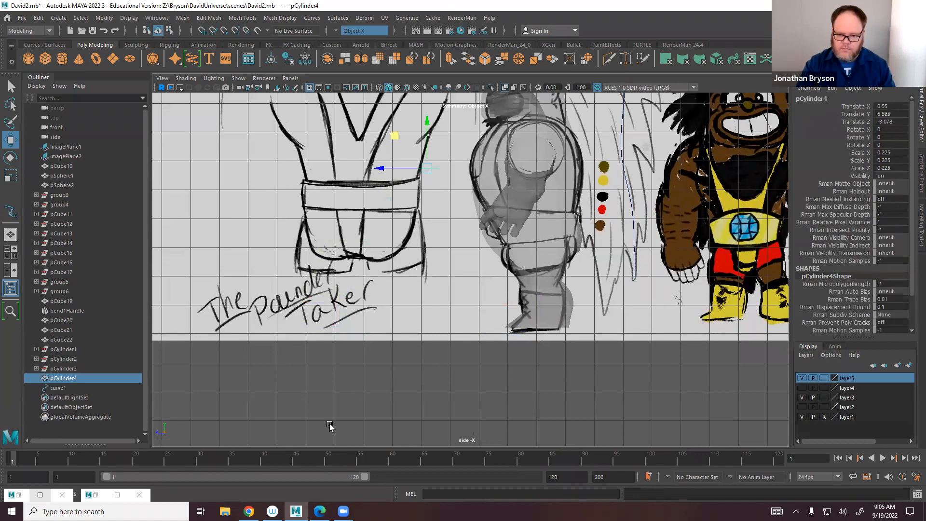
pyautogui.keyDown('alt'); pyautogui.moveTo(329, 424); pyautogui.dragTo(299, 384, button='middle'); pyautogui.keyUp('alt')
pyautogui.moveTo(300, 384); pyautogui.dragTo(395, 241)
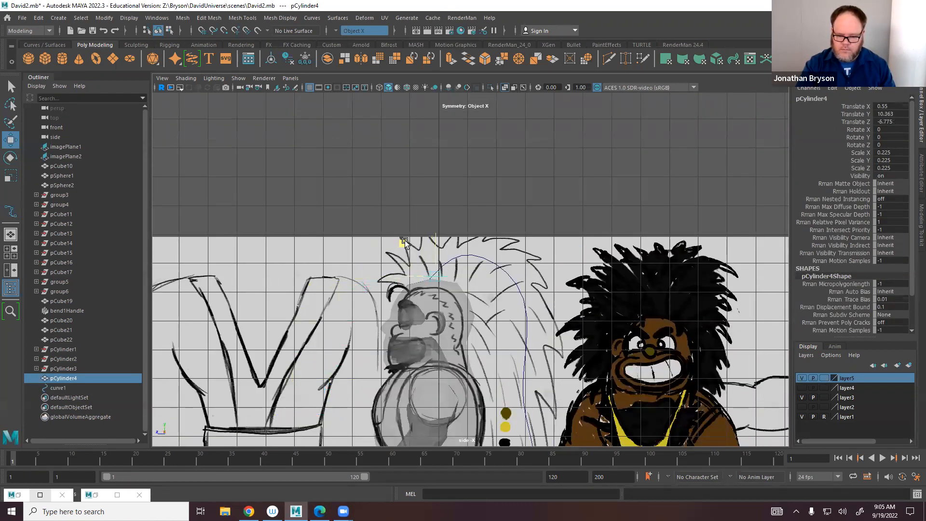
# In the perspective view, move the disc cluster to 10.287 in Translate Y and -6.58 in Translate Z, and scale it uniformly to 0.143.
pyautogui.press('space')
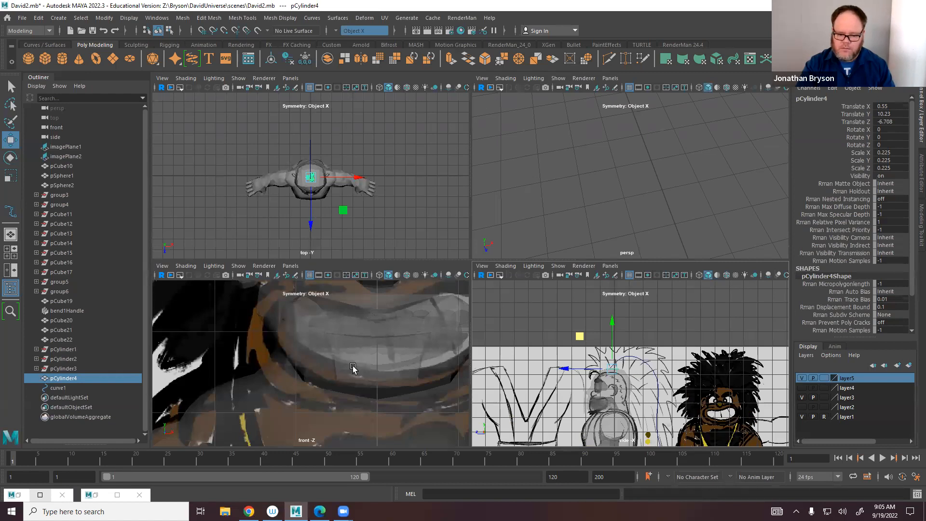
pyautogui.press('space')
pyautogui.press('space')
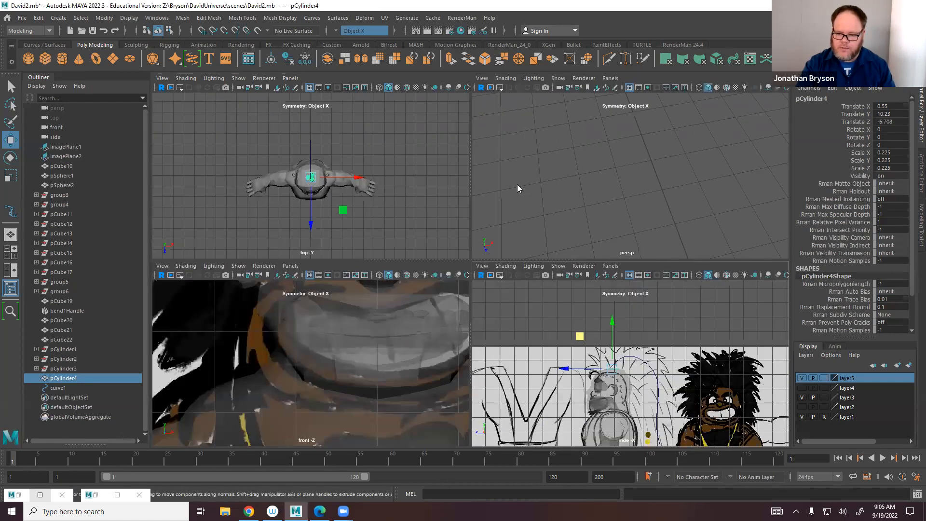
pyautogui.press('space')
pyautogui.press('f')
pyautogui.keyDown('alt'); pyautogui.moveTo(471, 235); pyautogui.dragTo(507, 249); pyautogui.keyUp('alt')
pyautogui.press('e')
pyautogui.press('w')
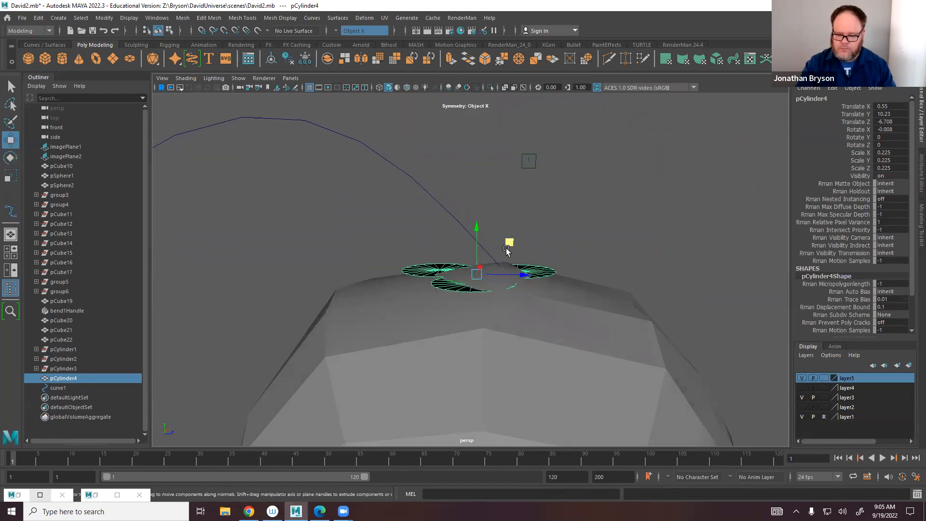
pyautogui.moveTo(508, 247); pyautogui.dragTo(535, 241, button='middle')
pyautogui.keyDown('alt'); pyautogui.moveTo(536, 241); pyautogui.dragTo(422, 278); pyautogui.keyUp('alt')
pyautogui.press('r')
pyautogui.press('w')
pyautogui.keyDown('alt'); pyautogui.moveTo(493, 298); pyautogui.dragTo(402, 241); pyautogui.keyUp('alt')
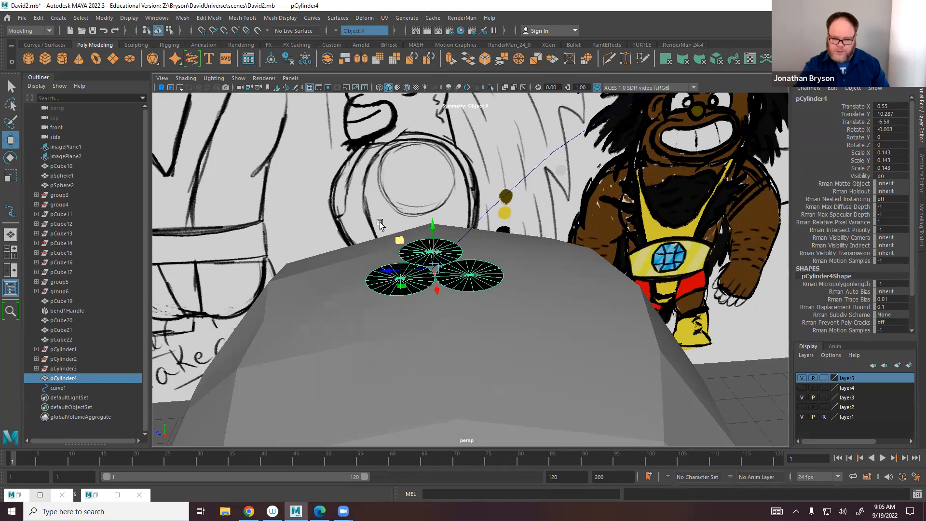
# Lower the disc cluster to 10.21 in Translate Y and try to extrude it along the guide curve with a thickness of 9.7.
pyautogui.moveTo(434, 226); pyautogui.dragTo(434, 242)
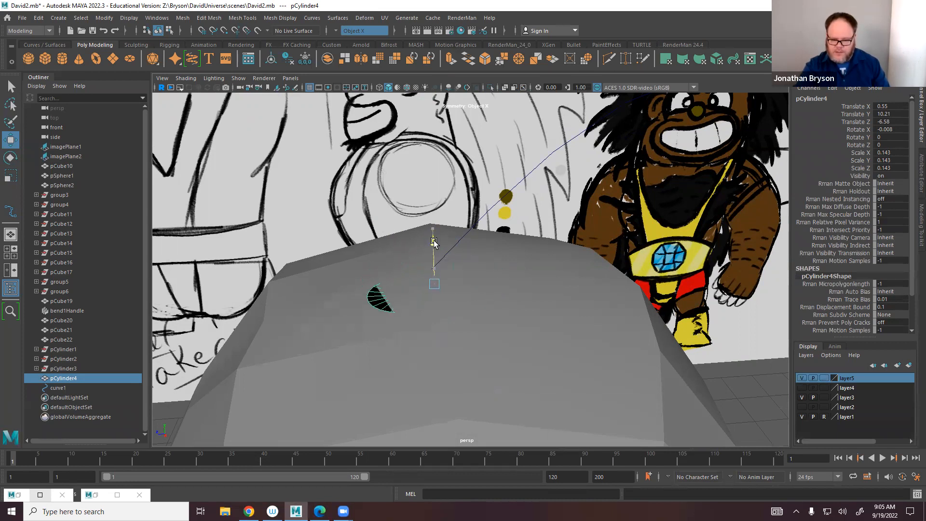
pyautogui.keyDown('shift'); pyautogui.click(480, 211); pyautogui.keyUp('shift')
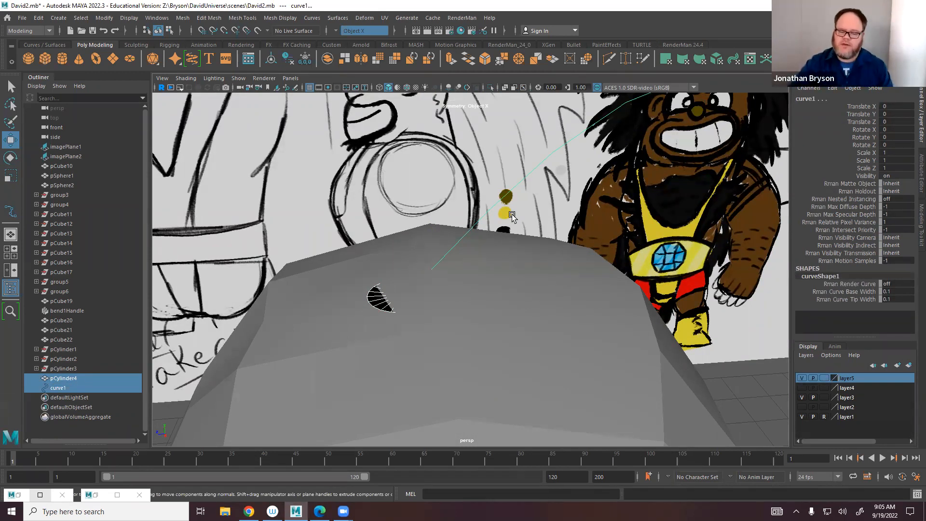
pyautogui.click(209, 17)
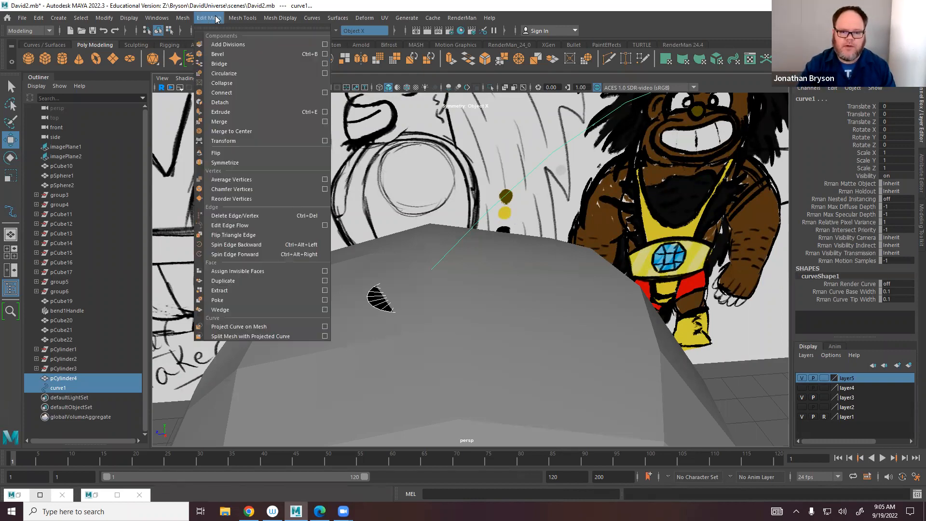
pyautogui.click(247, 112)
pyautogui.keyDown('alt'); pyautogui.moveTo(528, 380); pyautogui.dragTo(442, 315); pyautogui.keyUp('alt')
pyautogui.keyDown('alt'); pyautogui.moveTo(441, 315); pyautogui.dragTo(482, 434, button='middle'); pyautogui.keyUp('alt')
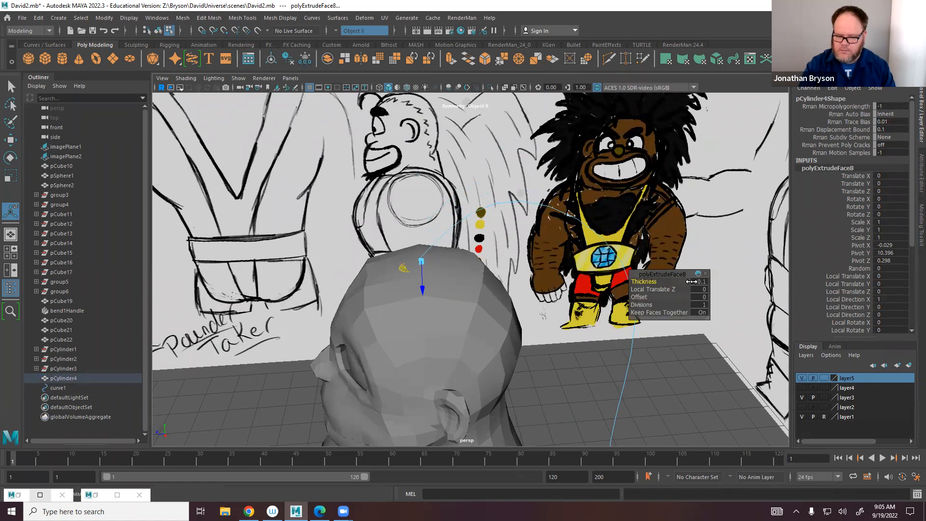
pyautogui.moveTo(687, 283); pyautogui.dragTo(699, 284)
pyautogui.moveTo(647, 289); pyautogui.dragTo(657, 286)
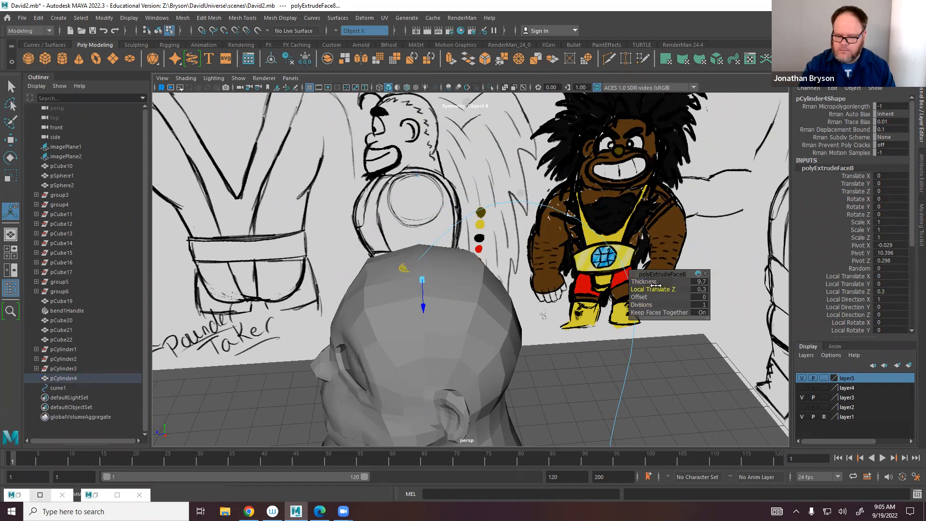
# Undo the trial extrusion and the lowering of the disc cluster.
pyautogui.keyDown('alt'); pyautogui.moveTo(517, 303); pyautogui.dragTo(495, 226, button='middle'); pyautogui.keyUp('alt')
pyautogui.moveTo(550, 320)
pyautogui.keyDown('alt'); pyautogui.mouseDown()
pyautogui.moveTo(554, 310)
pyautogui.moveTo(559, 331)
pyautogui.moveTo(564, 324)
pyautogui.mouseUp(); pyautogui.keyUp('alt')
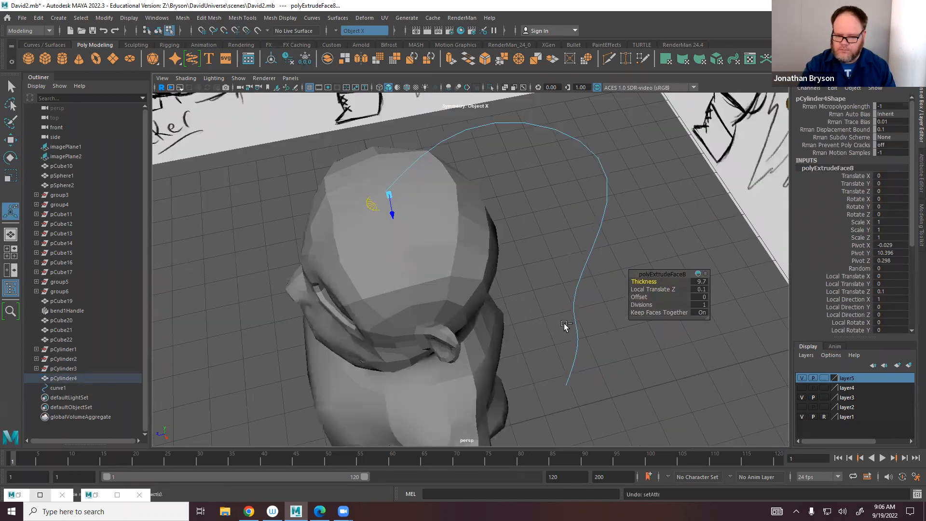
pyautogui.hotkey('ctrl', 'z')
pyautogui.keyDown('alt'); pyautogui.moveTo(524, 278); pyautogui.dragTo(587, 328, button='middle'); pyautogui.keyUp('alt')
pyautogui.scroll(5, 587, 310)
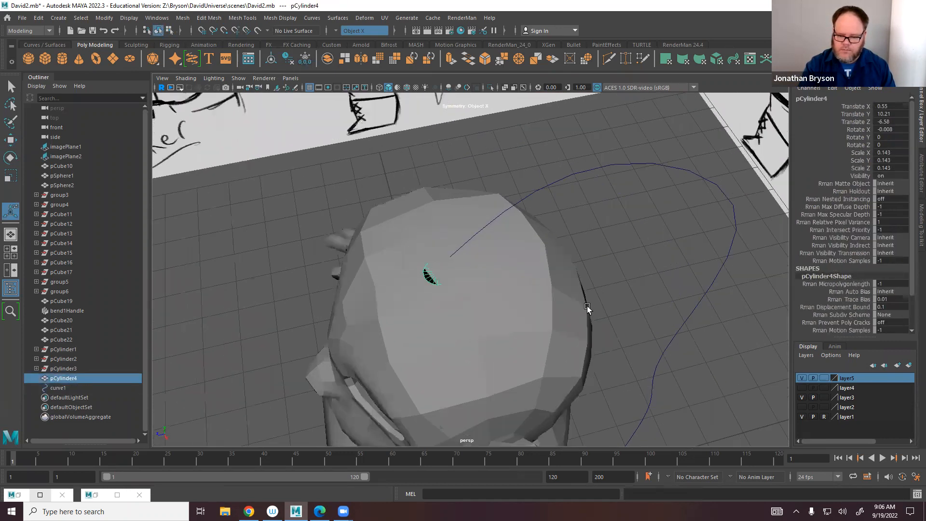
pyautogui.hotkey('ctrl', 'z')
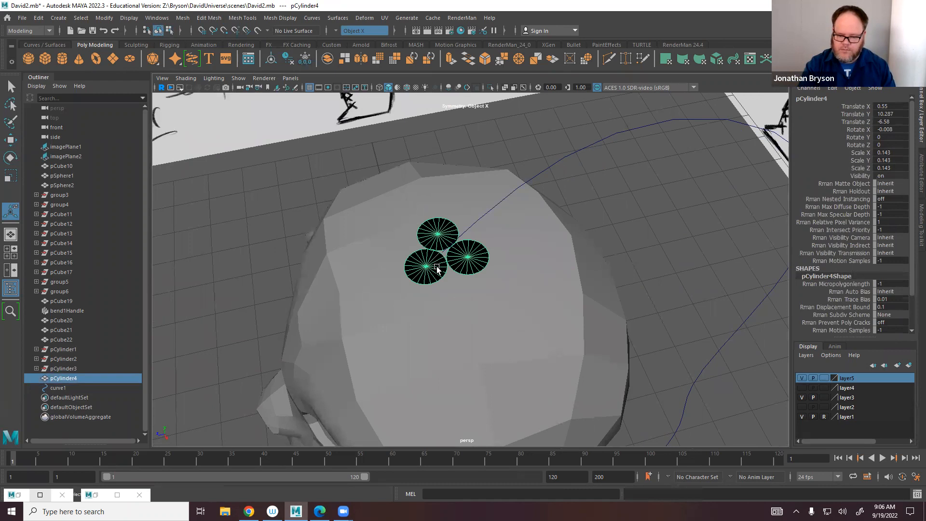
# Freeze the transformations of the disc cluster.
pyautogui.keyDown('alt'); pyautogui.moveTo(635, 252); pyautogui.dragTo(625, 255); pyautogui.keyUp('alt')
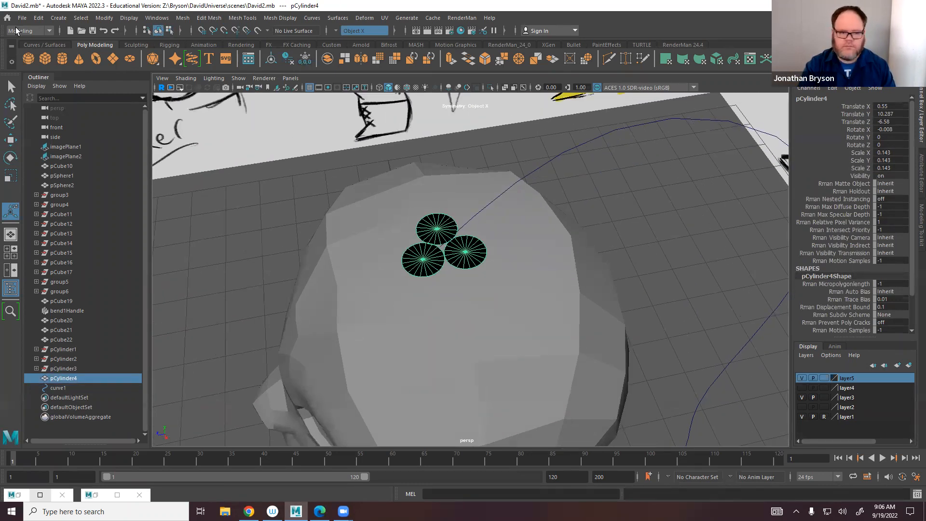
pyautogui.click(104, 18)
pyautogui.click(138, 64)
pyautogui.moveTo(459, 181)
pyautogui.keyDown('alt'); pyautogui.mouseDown()
pyautogui.moveTo(482, 212)
pyautogui.moveTo(460, 242)
pyautogui.mouseUp(); pyautogui.keyUp('alt')
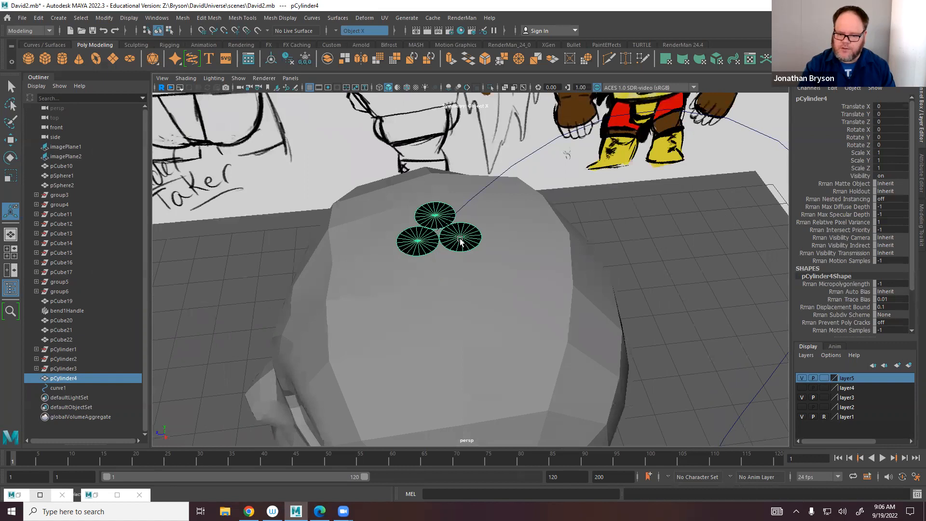
# Try to extrude the disc cluster along the guide curve again, pulling the extruded faces up from the head.
pyautogui.keyDown('shift'); pyautogui.click(515, 165); pyautogui.keyUp('shift')
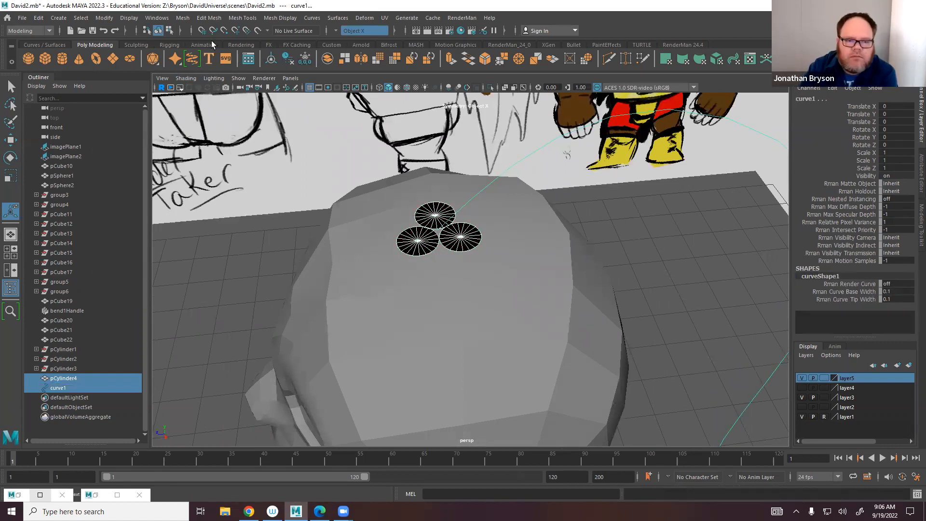
pyautogui.click(180, 18)
pyautogui.moveTo(122, 18)
pyautogui.moveTo(182, 18)
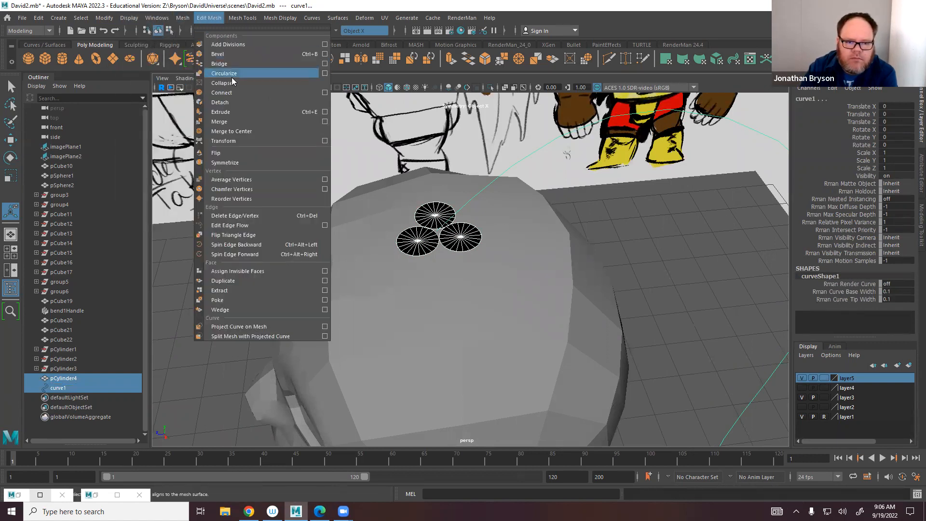
pyautogui.click(232, 112)
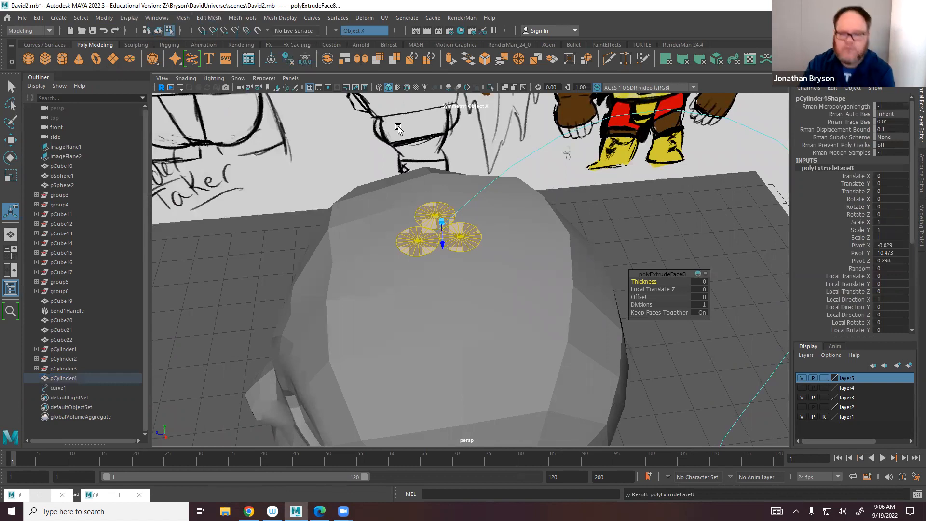
pyautogui.moveTo(448, 247); pyautogui.dragTo(469, 339)
# Undo the second trial extrusion, keeping the disc cluster and the guide curve selected.
pyautogui.hotkey('ctrl', 'z')
pyautogui.hotkey('ctrl', 'z')
pyautogui.hotkey('ctrl', 'z')
pyautogui.hotkey('ctrl', 'z')
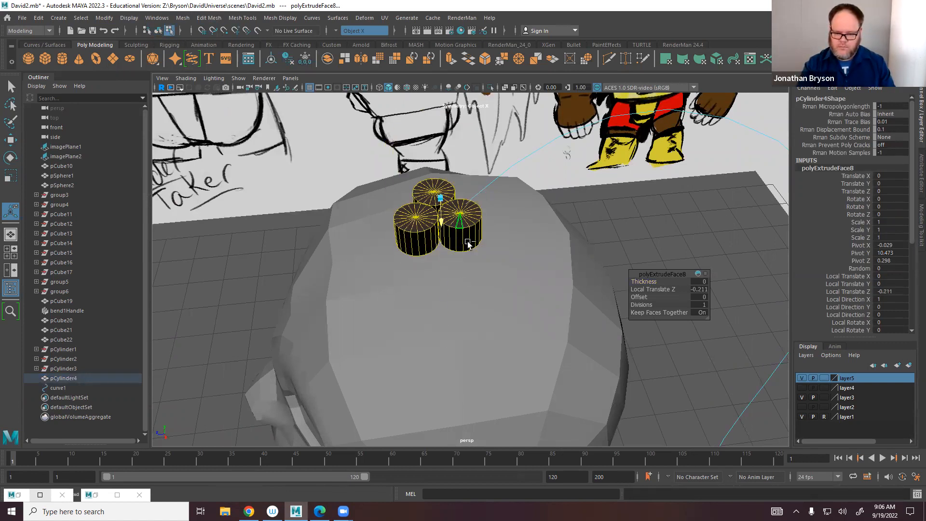
pyautogui.keyDown('alt'); pyautogui.moveTo(669, 252); pyautogui.dragTo(664, 198); pyautogui.keyUp('alt')
pyautogui.keyDown('alt'); pyautogui.moveTo(664, 198); pyautogui.dragTo(661, 242, button='middle'); pyautogui.keyUp('alt')
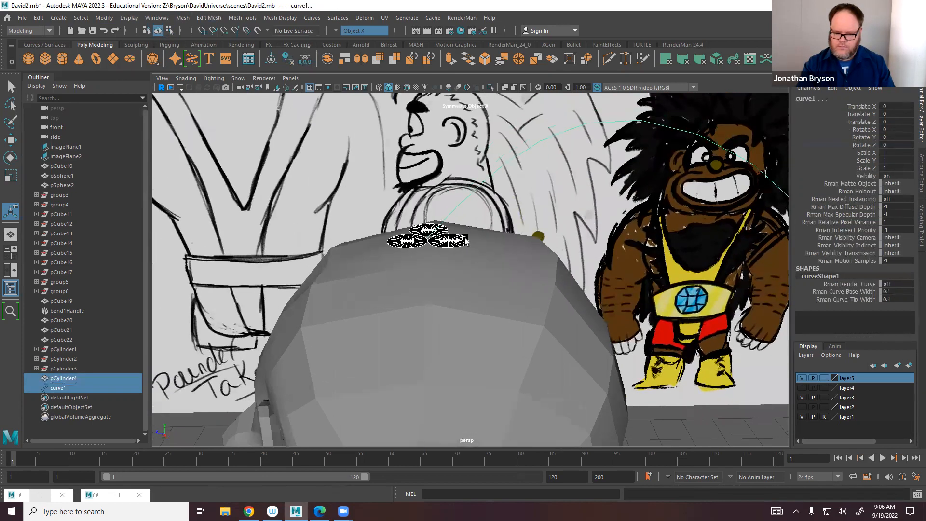
pyautogui.keyDown('alt'); pyautogui.moveTo(661, 241); pyautogui.dragTo(521, 279, button='right'); pyautogui.keyUp('alt')
pyautogui.keyDown('alt'); pyautogui.moveTo(501, 279); pyautogui.dragTo(525, 355, button='middle'); pyautogui.keyUp('alt')
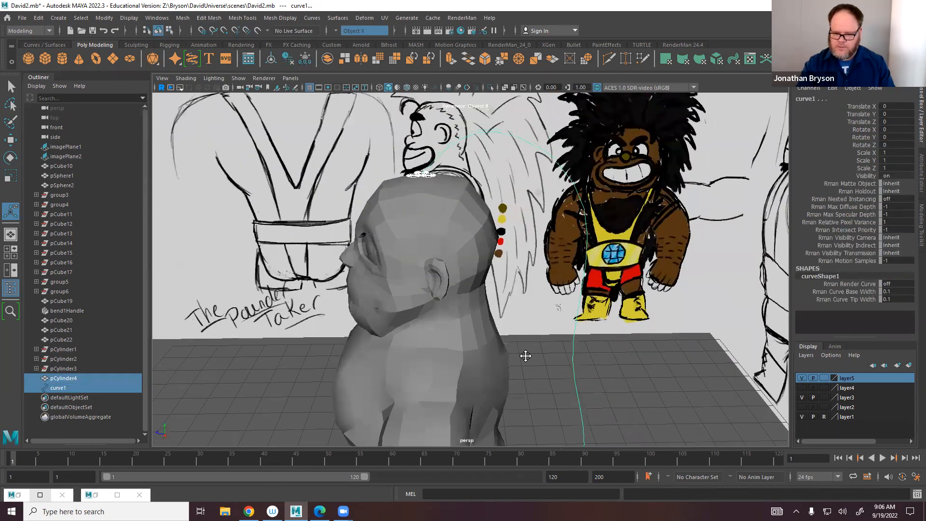
pyautogui.keyDown('alt'); pyautogui.moveTo(525, 355); pyautogui.dragTo(482, 308, button='right'); pyautogui.keyUp('alt')
pyautogui.keyDown('alt'); pyautogui.moveTo(424, 285); pyautogui.dragTo(487, 275); pyautogui.keyUp('alt')
# Switch to Chrome and search Google for "extrude along curve maya" in a new tab.
pyautogui.click(249, 511)
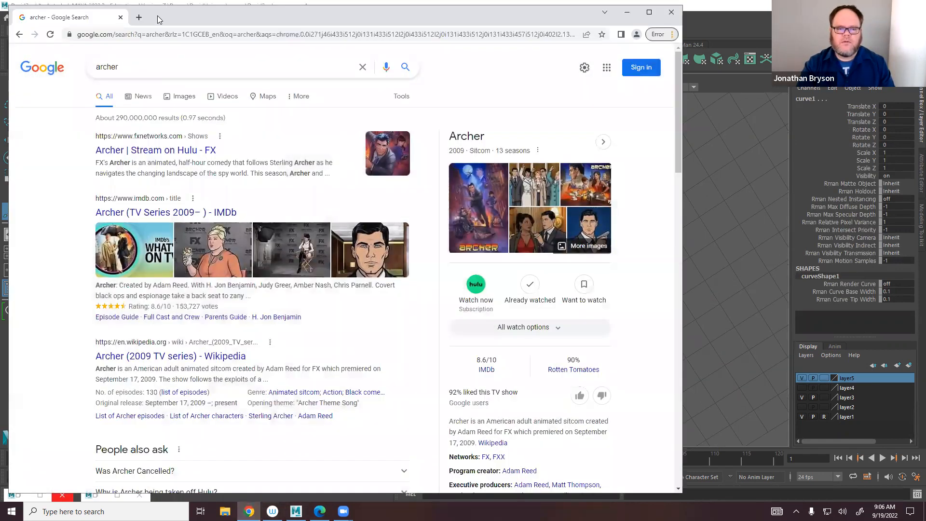
pyautogui.moveTo(159, 20); pyautogui.dragTo(295, 14)
pyautogui.click(274, 13)
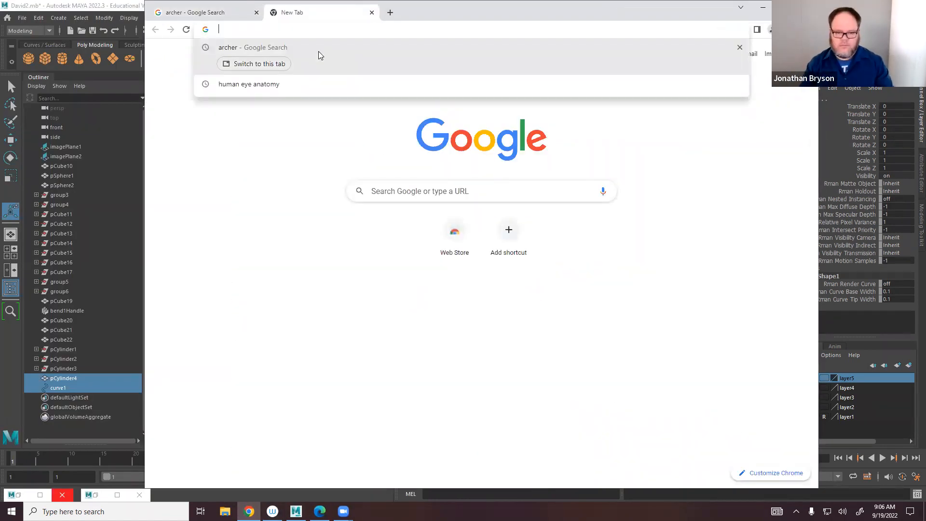
pyautogui.write('extrue')
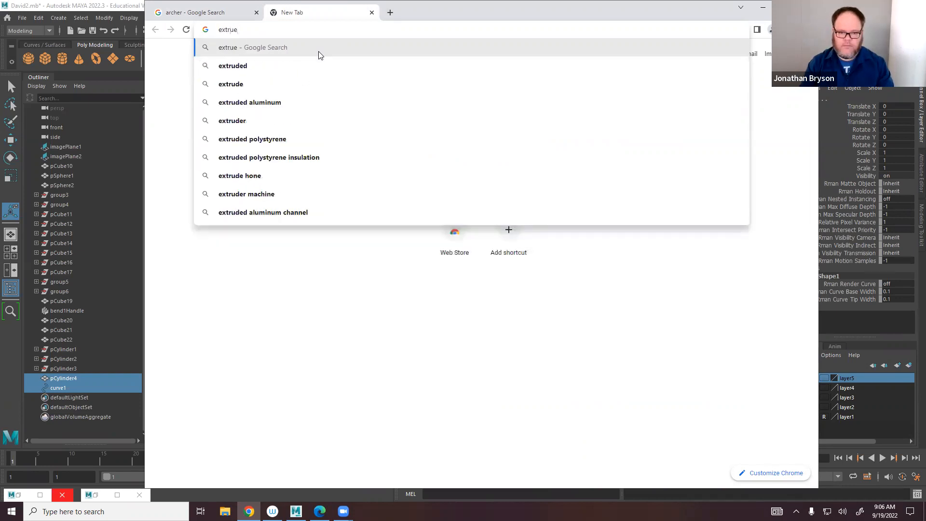
pyautogui.press('BackSpace')
pyautogui.write('d')
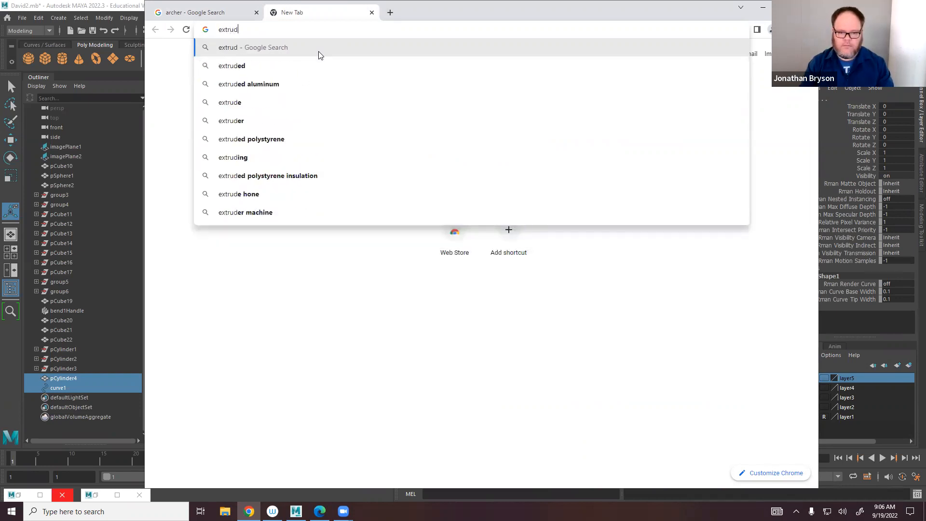
pyautogui.write('e along curve maya')
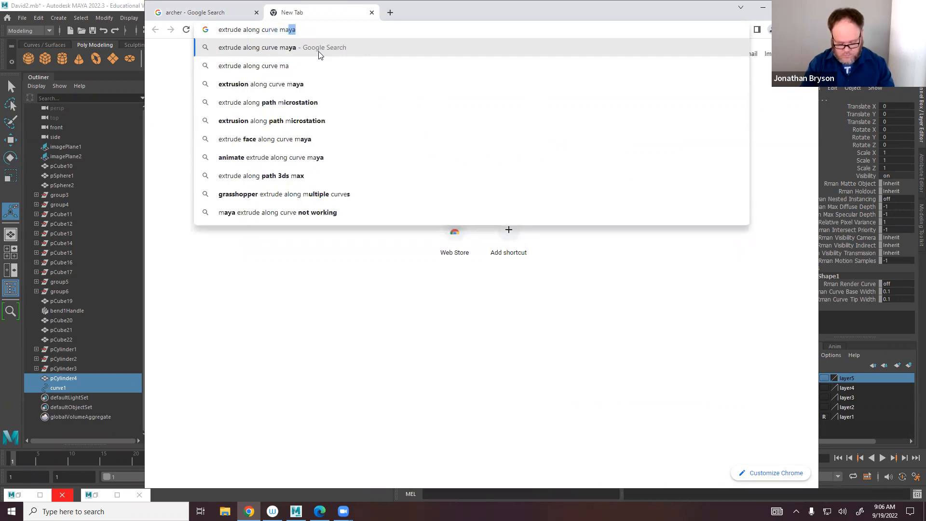
pyautogui.press('Return')
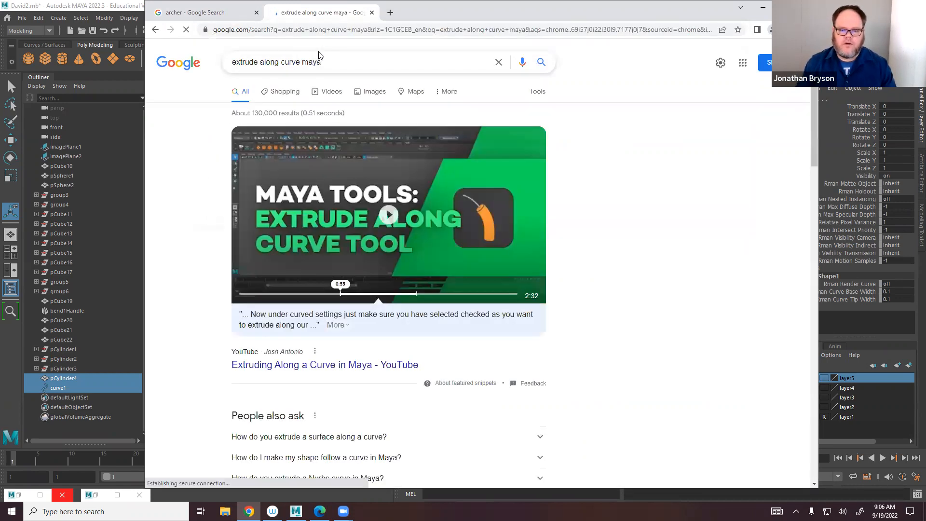
# Watch the video "Extruding Along a Curve in Maya" for the extrude option settings and return to Maya.
pyautogui.click(384, 215)
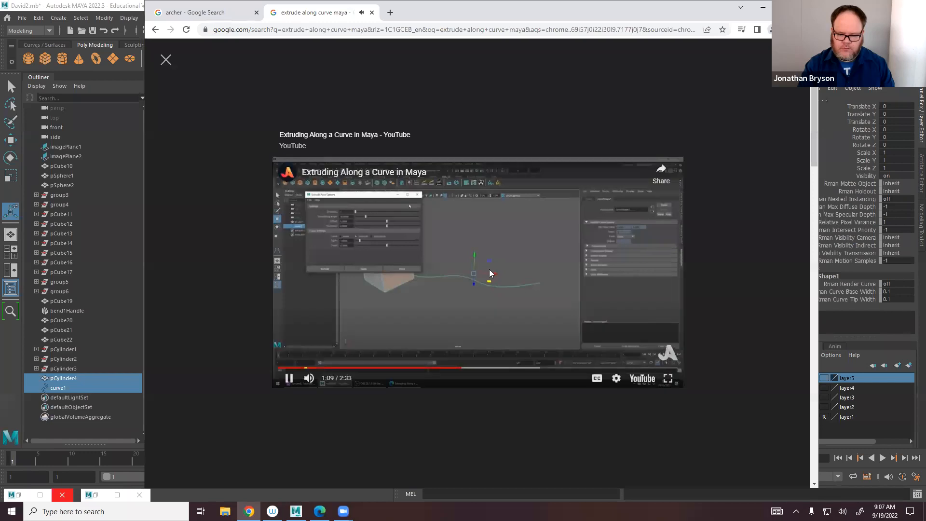
pyautogui.click(667, 378)
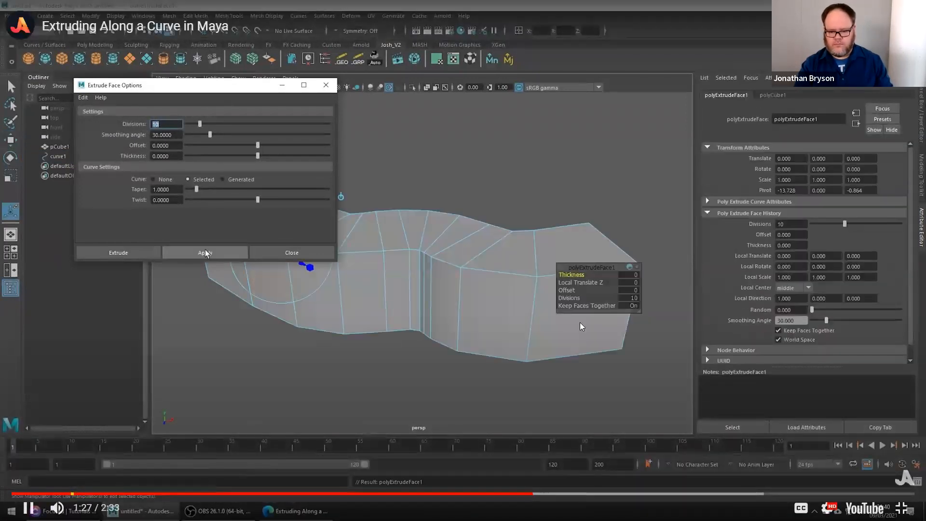
pyautogui.press('Escape')
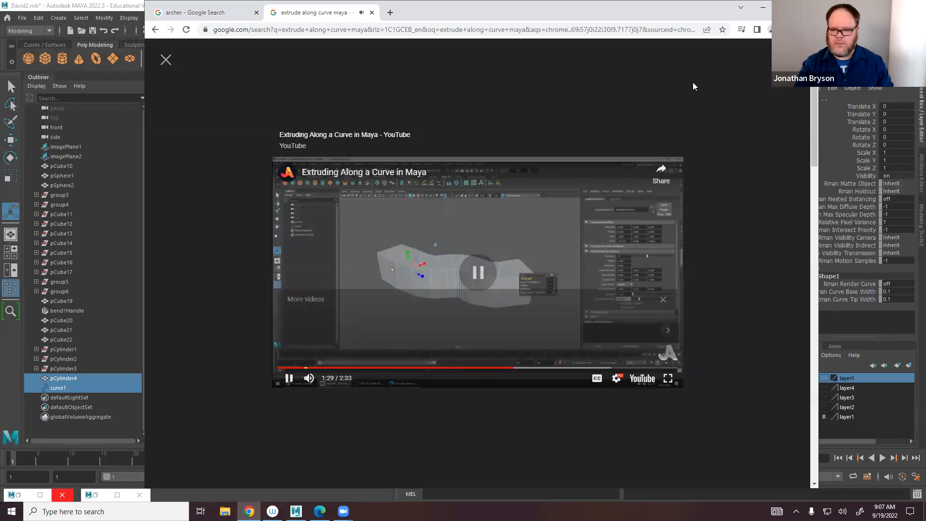
pyautogui.click(762, 8)
# Select all faces of the three discs on top of the head together with the guide curve.
pyautogui.keyDown('alt'); pyautogui.moveTo(463, 293); pyautogui.dragTo(438, 206); pyautogui.keyUp('alt')
pyautogui.scroll(4, 439, 205)
pyautogui.keyDown('alt'); pyautogui.moveTo(439, 205); pyautogui.dragTo(562, 356, button='middle'); pyautogui.keyUp('alt')
pyautogui.scroll(4, 563, 355)
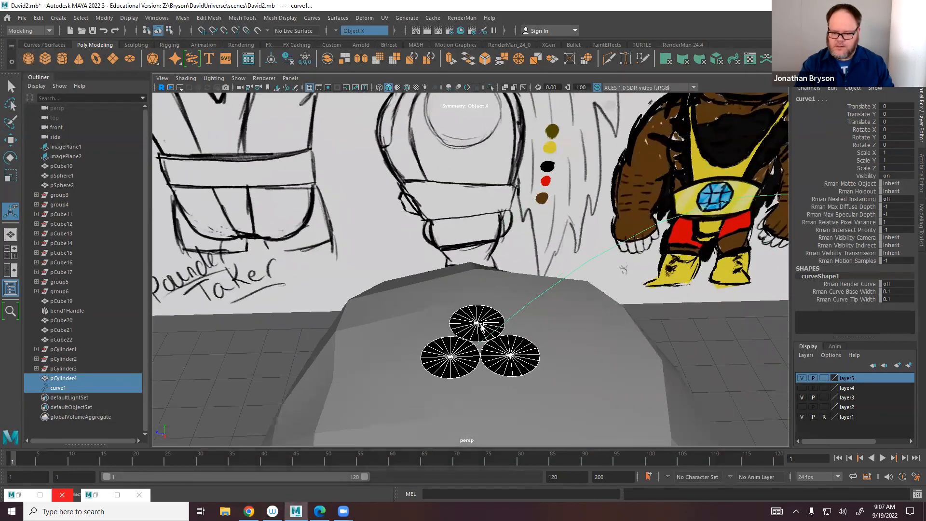
pyautogui.moveTo(480, 309); pyautogui.dragTo(481, 271, button='right')
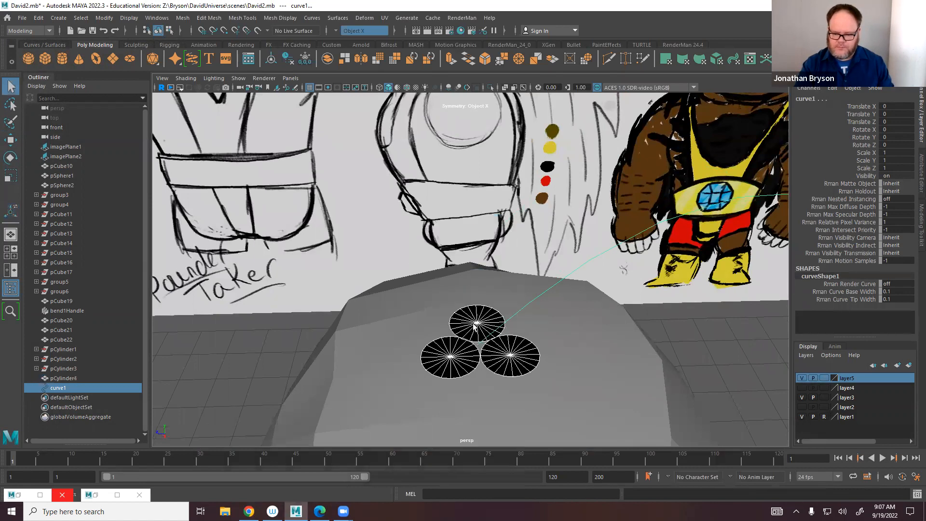
pyautogui.doubleClick(474, 321)
pyautogui.keyDown('shift'); pyautogui.doubleClick(504, 359); pyautogui.keyUp('shift')
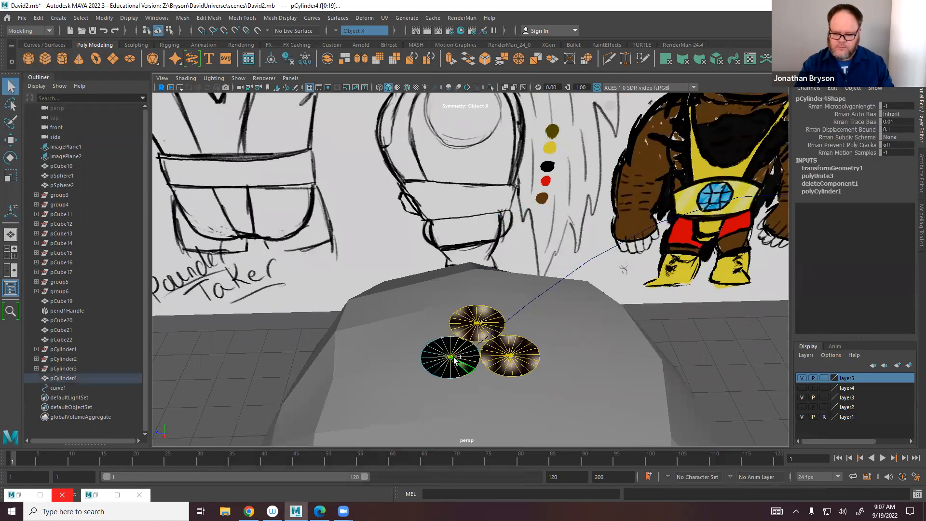
pyautogui.keyDown('shift'); pyautogui.doubleClick(461, 358); pyautogui.keyUp('shift')
pyautogui.keyDown('shift'); pyautogui.click(560, 279); pyautogui.keyUp('shift')
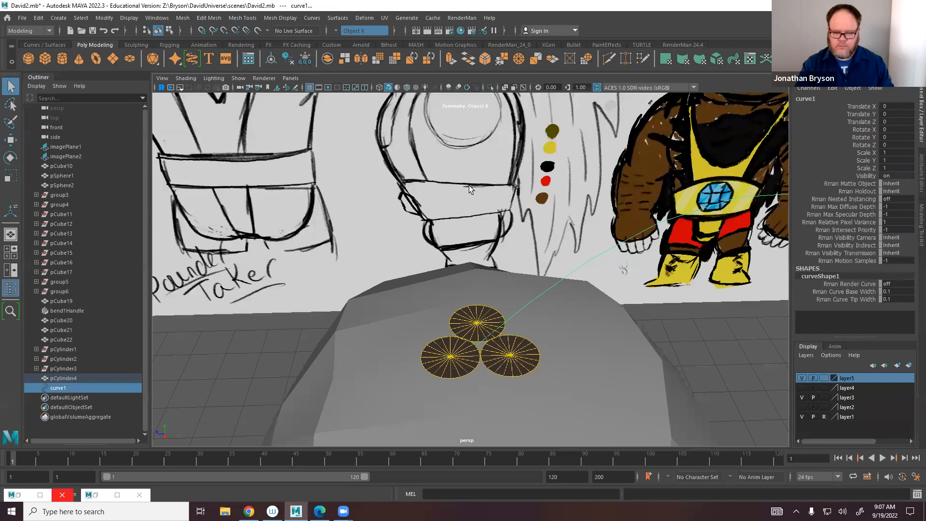
# Extrude the selected disc faces along the guide curve using the Selected curve setting, with 100 divisions.
pyautogui.click(208, 17)
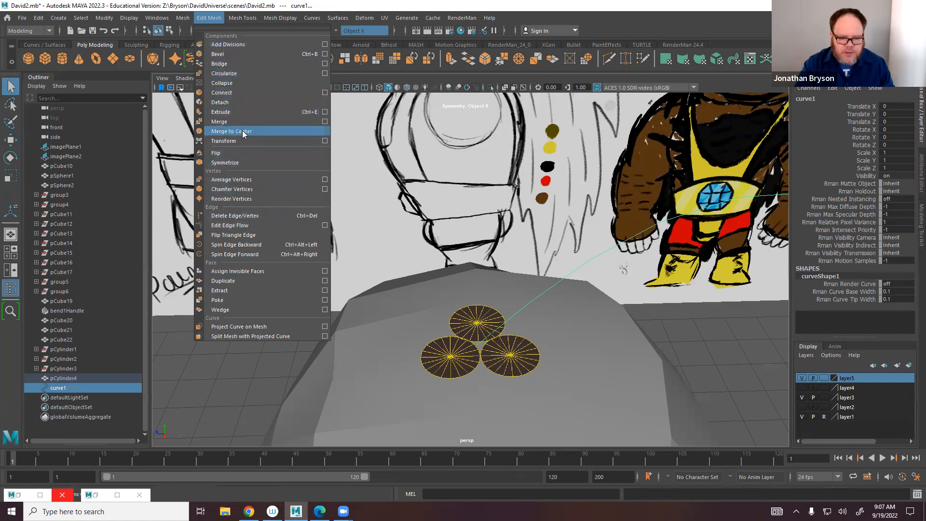
pyautogui.click(324, 111)
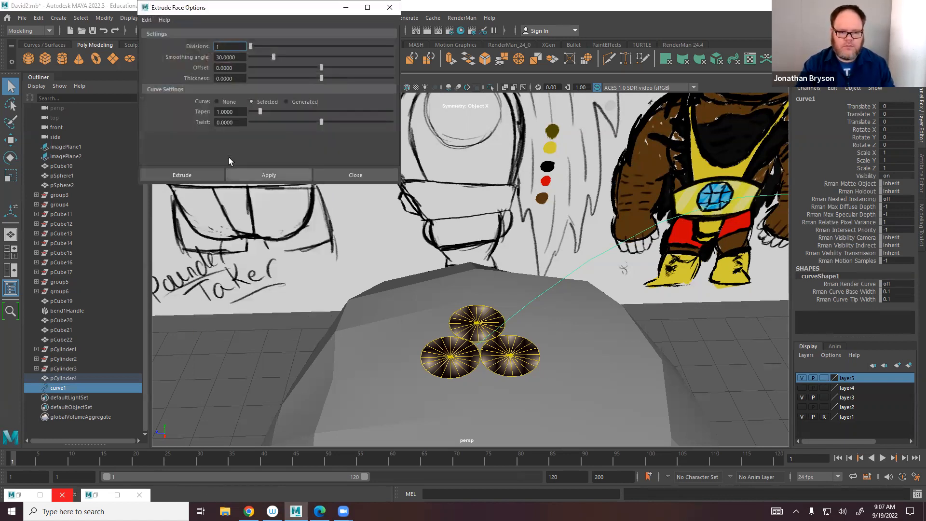
pyautogui.click(181, 177)
pyautogui.keyDown('alt'); pyautogui.moveTo(563, 399); pyautogui.dragTo(267, 112, button='middle'); pyautogui.keyUp('alt')
pyautogui.scroll(-5, 412, 332)
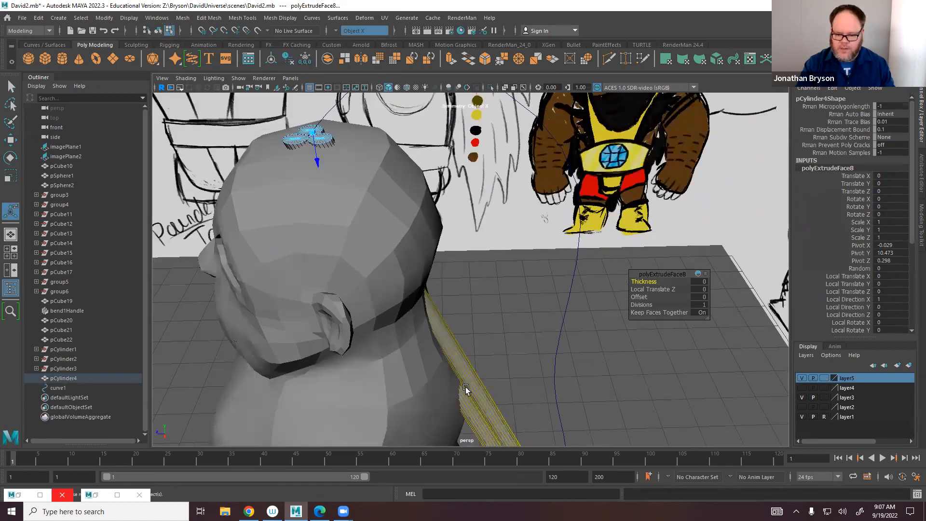
pyautogui.keyDown('alt'); pyautogui.moveTo(466, 391); pyautogui.dragTo(446, 193, button='middle'); pyautogui.keyUp('alt')
pyautogui.keyDown('alt'); pyautogui.moveTo(446, 337); pyautogui.dragTo(495, 334); pyautogui.keyUp('alt')
pyautogui.scroll(-4, 496, 334)
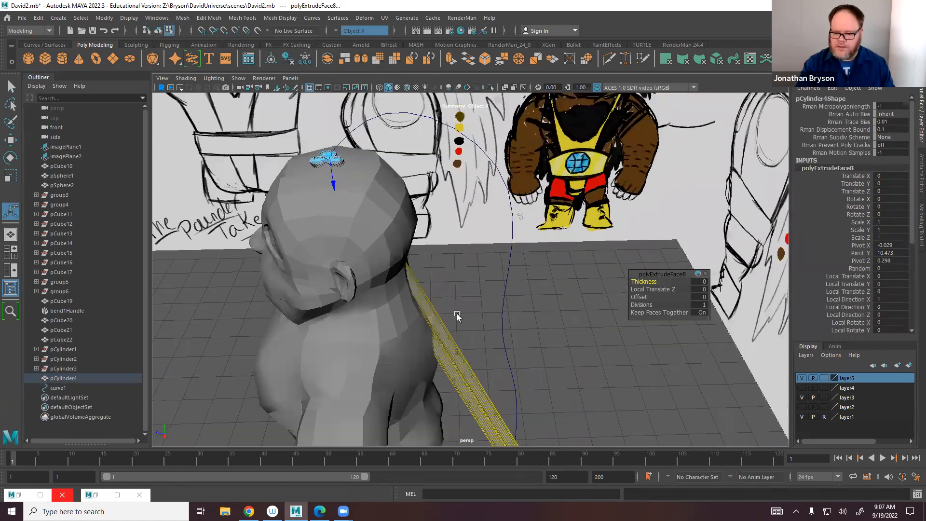
pyautogui.moveTo(641, 305); pyautogui.dragTo(771, 334)
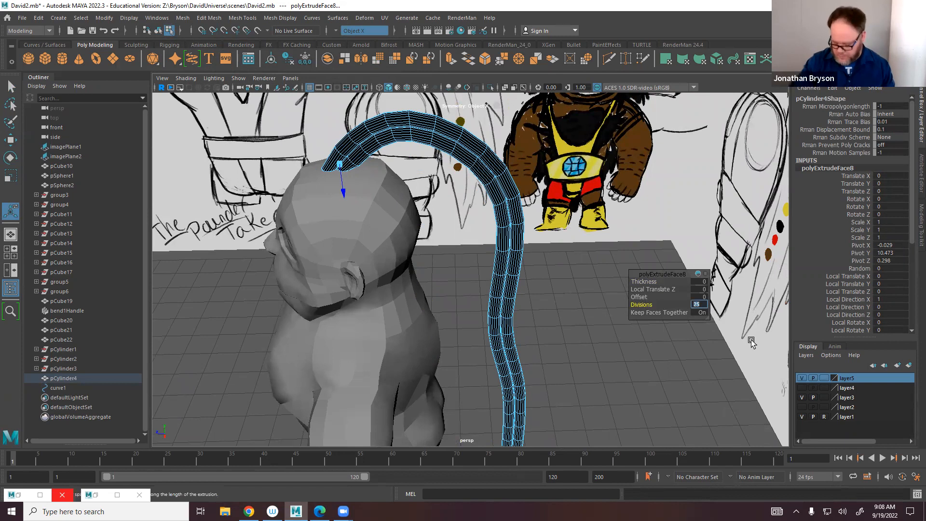
pyautogui.press('Return')
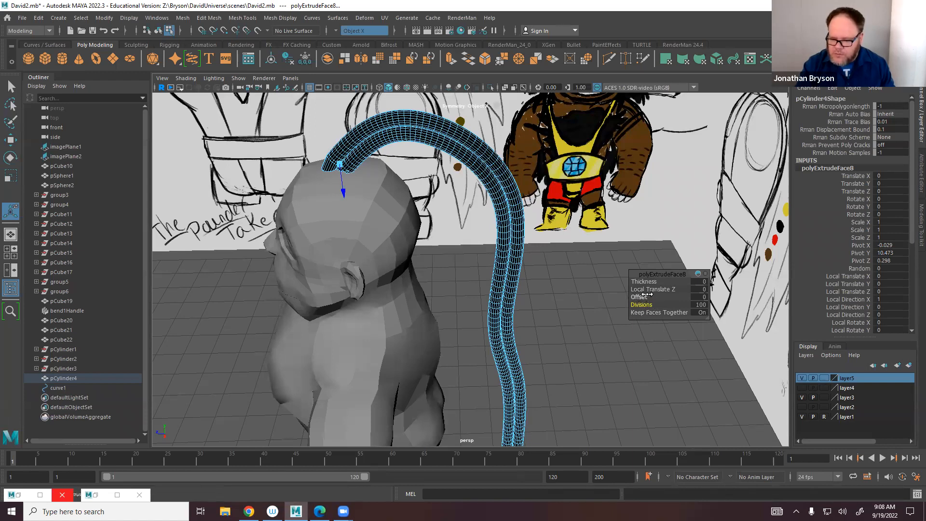
pyautogui.moveTo(646, 281)
pyautogui.mouseDown()
pyautogui.moveTo(654, 299)
pyautogui.moveTo(645, 297)
pyautogui.moveTo(650, 289)
pyautogui.mouseUp()
pyautogui.hotkey('ctrl', 'z')
pyautogui.hotkey('ctrl', 'z')
pyautogui.hotkey('ctrl', 'z')
pyautogui.hotkey('ctrl', 'z')
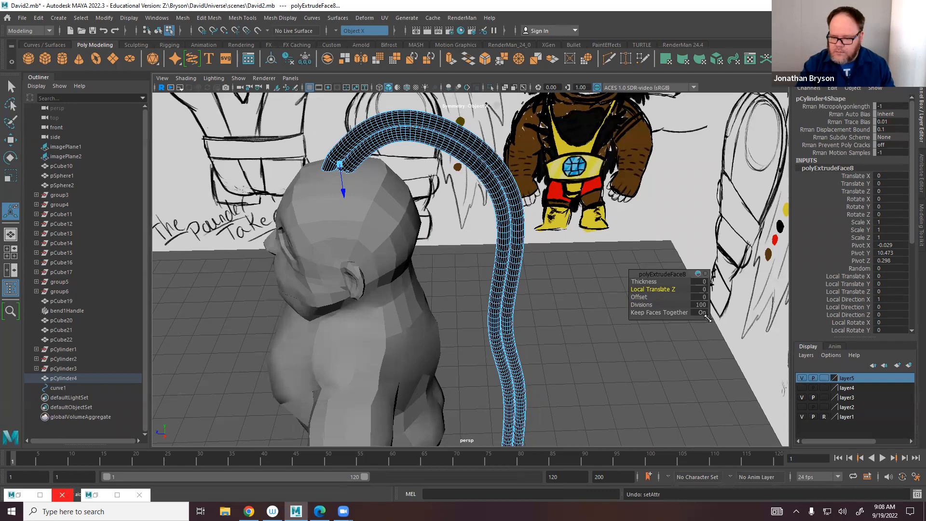
# Examine the lower end of the extruded strands up close, where the three tubes meet.
pyautogui.moveTo(617, 354)
pyautogui.keyDown('alt'); pyautogui.mouseDown()
pyautogui.moveTo(552, 287)
pyautogui.moveTo(545, 386)
pyautogui.moveTo(569, 384)
pyautogui.moveTo(464, 318)
pyautogui.moveTo(506, 319)
pyautogui.moveTo(513, 352)
pyautogui.moveTo(514, 343)
pyautogui.mouseUp(); pyautogui.keyUp('alt')
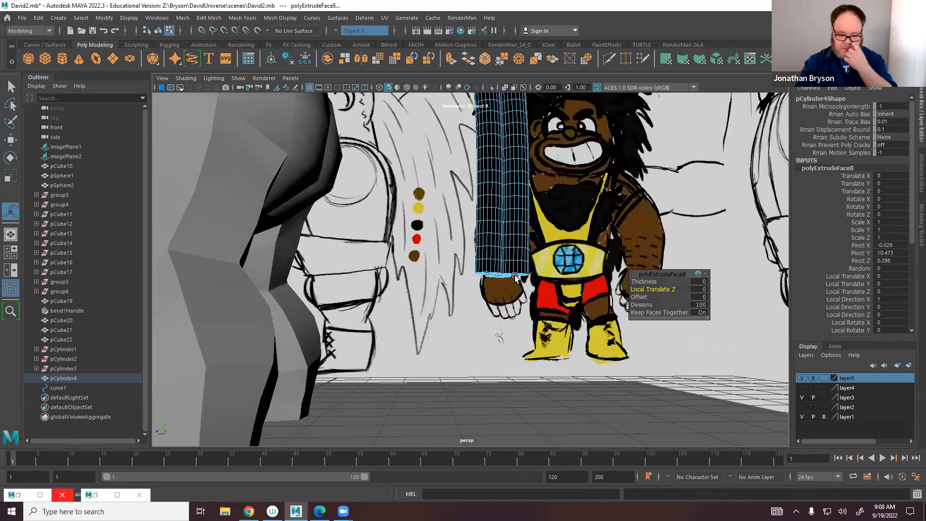
pyautogui.press('q')
pyautogui.moveTo(501, 283)
pyautogui.keyDown('alt'); pyautogui.mouseDown()
pyautogui.moveTo(479, 242)
pyautogui.moveTo(518, 355)
pyautogui.moveTo(412, 258)
pyautogui.moveTo(438, 205)
pyautogui.moveTo(530, 241)
pyautogui.moveTo(477, 317)
pyautogui.moveTo(428, 302)
pyautogui.moveTo(447, 267)
pyautogui.moveTo(511, 282)
pyautogui.mouseUp(); pyautogui.keyUp('alt')
pyautogui.keyDown('alt'); pyautogui.moveTo(511, 282); pyautogui.dragTo(661, 370, button='right'); pyautogui.keyUp('alt')
pyautogui.keyDown('alt'); pyautogui.moveTo(661, 370); pyautogui.dragTo(475, 331, button='middle'); pyautogui.keyUp('alt')
pyautogui.keyDown('alt'); pyautogui.moveTo(475, 331); pyautogui.dragTo(477, 299, button='right'); pyautogui.keyUp('alt')
pyautogui.keyDown('alt'); pyautogui.moveTo(477, 300); pyautogui.dragTo(541, 312); pyautogui.keyUp('alt')
pyautogui.keyDown('alt'); pyautogui.moveTo(542, 312); pyautogui.dragTo(393, 343, button='right'); pyautogui.keyUp('alt')
pyautogui.keyDown('alt'); pyautogui.moveTo(393, 342); pyautogui.dragTo(418, 335); pyautogui.keyUp('alt')
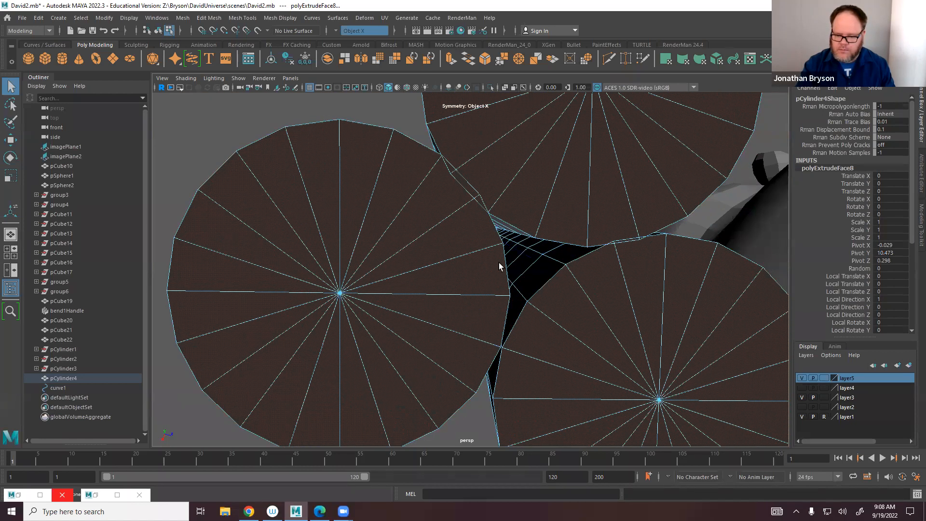
pyautogui.click(530, 241)
pyautogui.moveTo(510, 215)
pyautogui.mouseDown(button='right')
pyautogui.moveTo(554, 201)
pyautogui.moveTo(512, 210)
pyautogui.mouseUp(button='right')
pyautogui.keyDown('alt'); pyautogui.moveTo(501, 254); pyautogui.dragTo(465, 271); pyautogui.keyUp('alt')
# Select the guide curve and display the scene in wireframe.
pyautogui.click(59, 388)
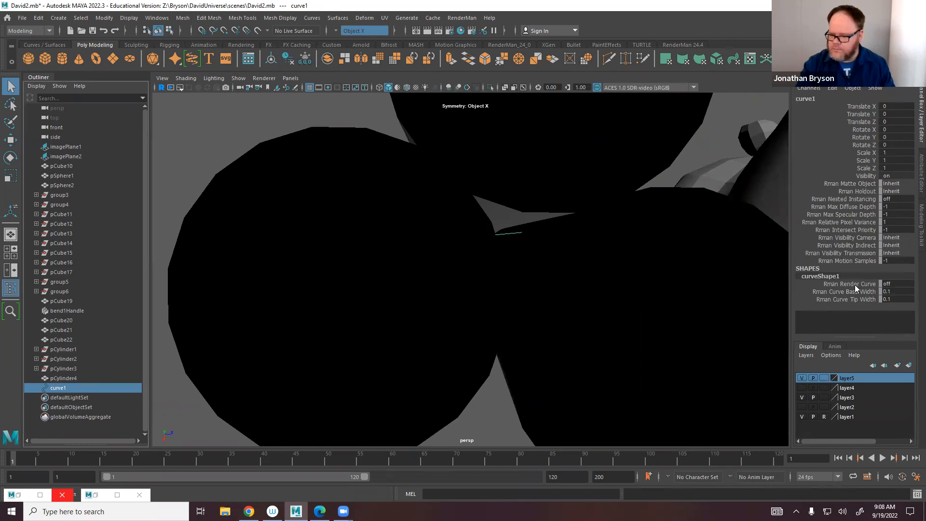
pyautogui.keyDown('alt'); pyautogui.moveTo(524, 270); pyautogui.dragTo(591, 328); pyautogui.keyUp('alt')
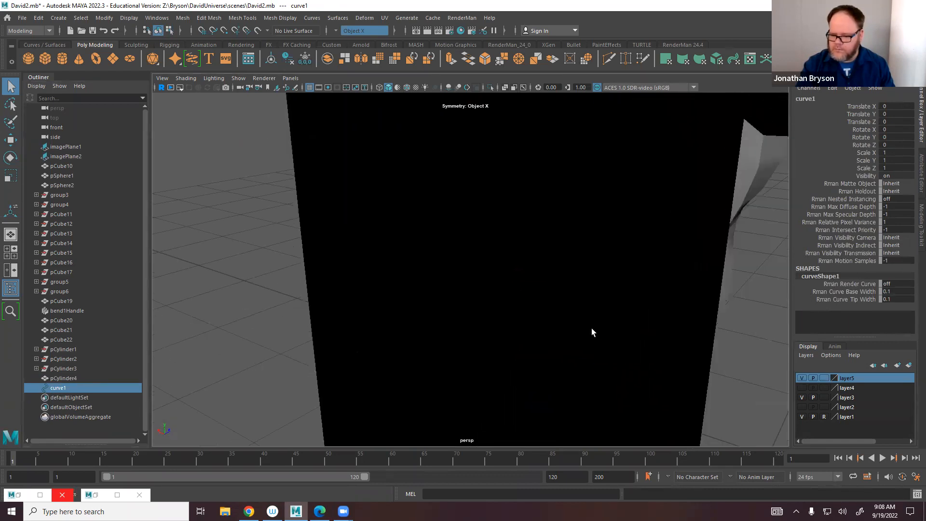
pyautogui.keyDown('alt'); pyautogui.moveTo(591, 328); pyautogui.dragTo(446, 278, button='right'); pyautogui.keyUp('alt')
pyautogui.press('4')
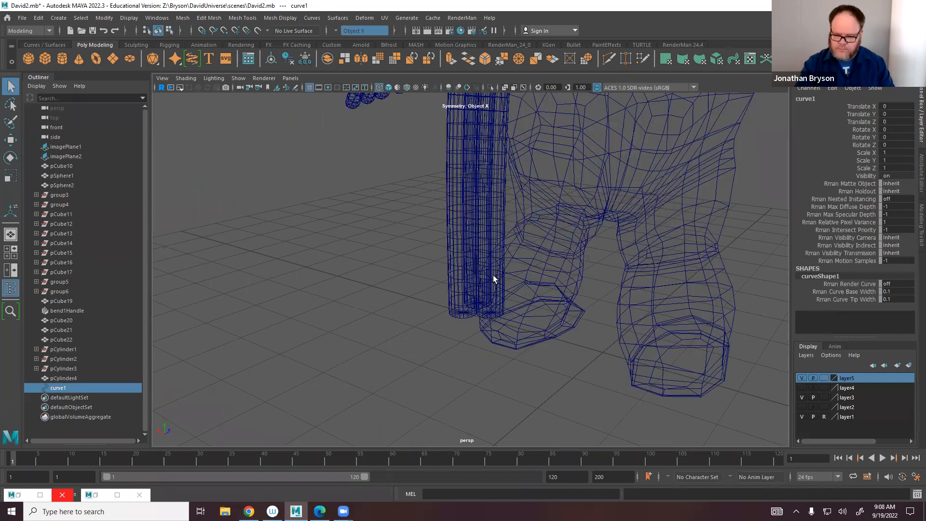
pyautogui.keyDown('alt'); pyautogui.moveTo(519, 306); pyautogui.dragTo(499, 253); pyautogui.keyUp('alt')
# Select the extruded strands, show the attributes of polyExtrudeFace8 and set its Twist to 180.
pyautogui.click(499, 252)
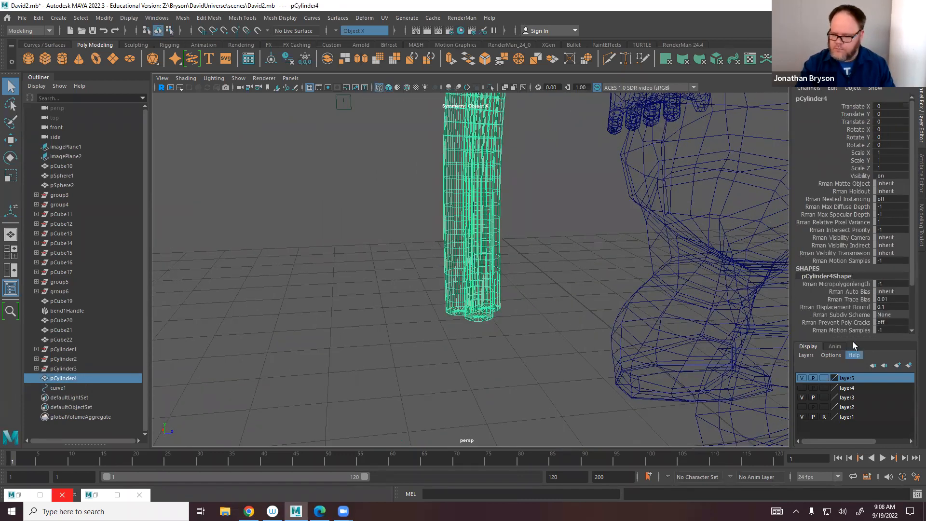
pyautogui.scroll(-3, 849, 302)
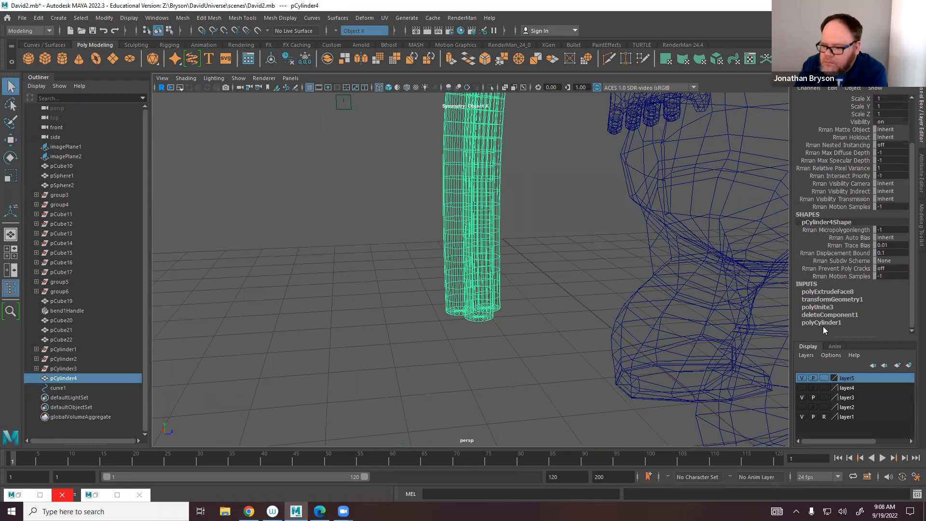
pyautogui.click(814, 292)
pyautogui.scroll(-6, 843, 305)
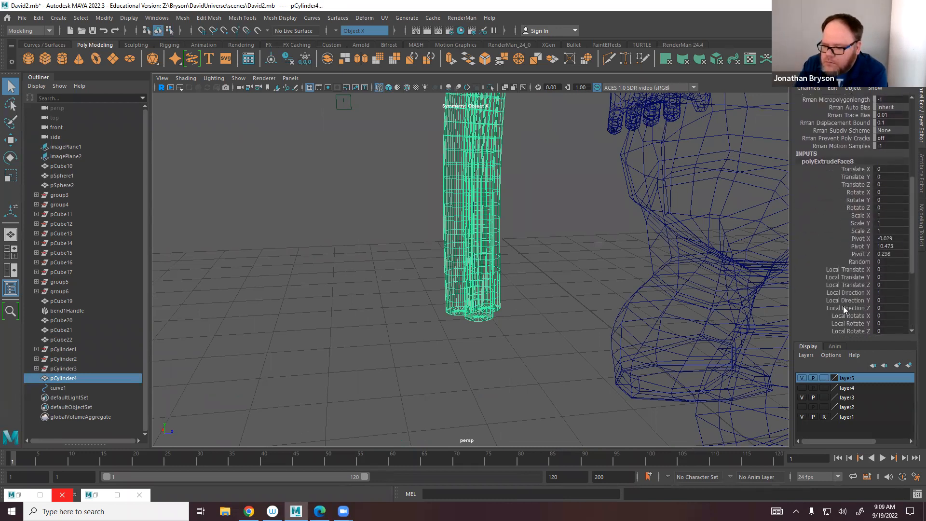
pyautogui.scroll(-5, 842, 306)
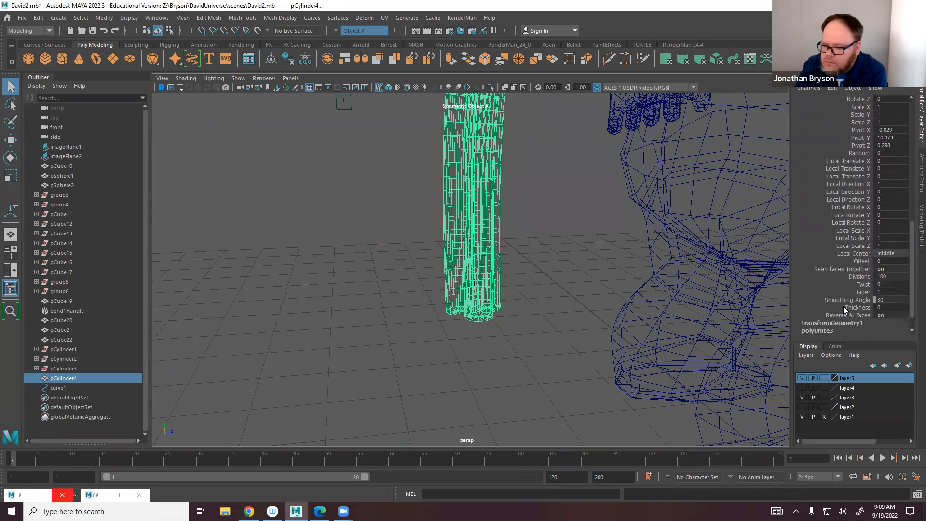
pyautogui.scroll(10, 827, 263)
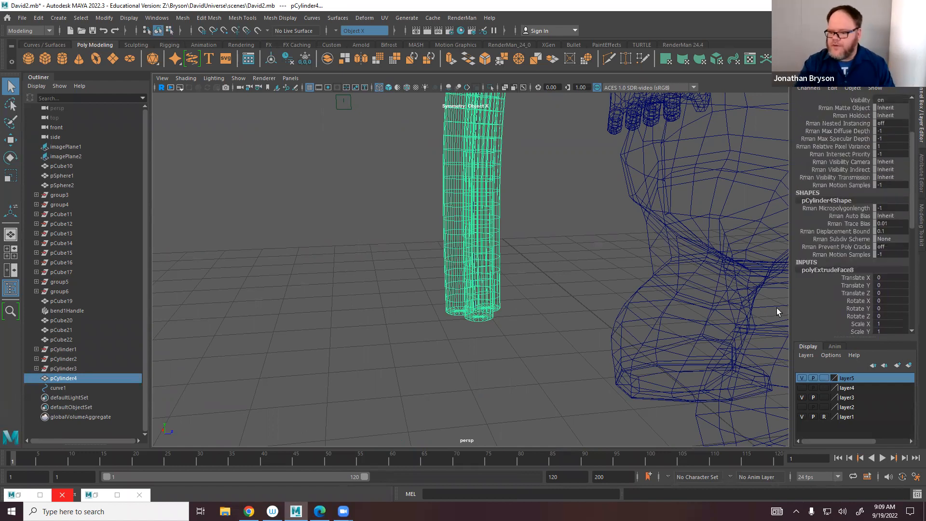
pyautogui.scroll(-10, 821, 296)
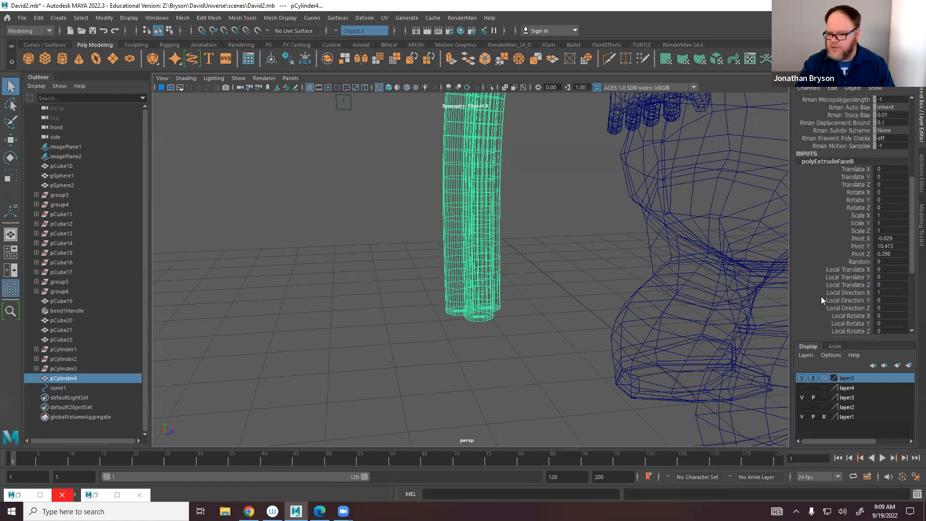
pyautogui.click(864, 293)
pyautogui.click(864, 285)
pyautogui.moveTo(577, 250); pyautogui.dragTo(662, 273, button='middle')
pyautogui.keyDown('alt'); pyautogui.moveTo(534, 355); pyautogui.dragTo(557, 302); pyautogui.keyUp('alt')
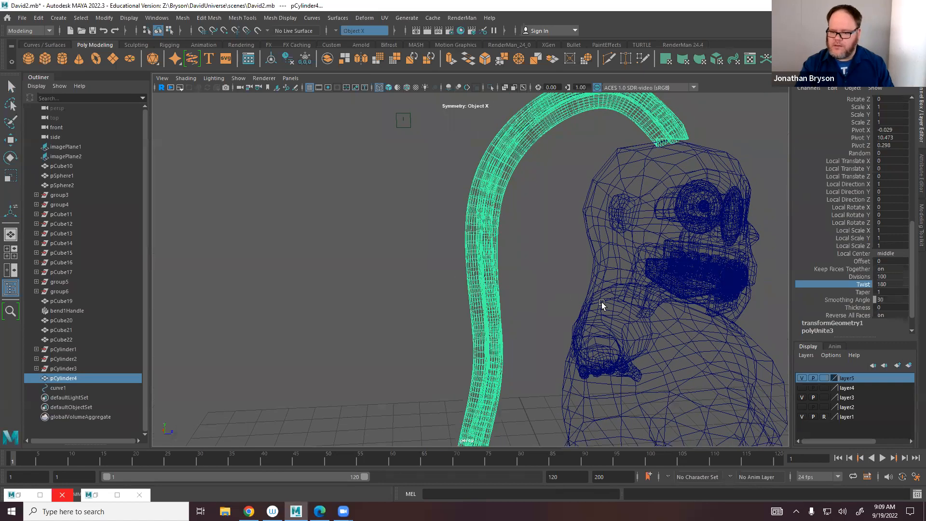
# Set the strand extrusion's Twist to 1080 and display the scene shaded.
pyautogui.click(886, 284)
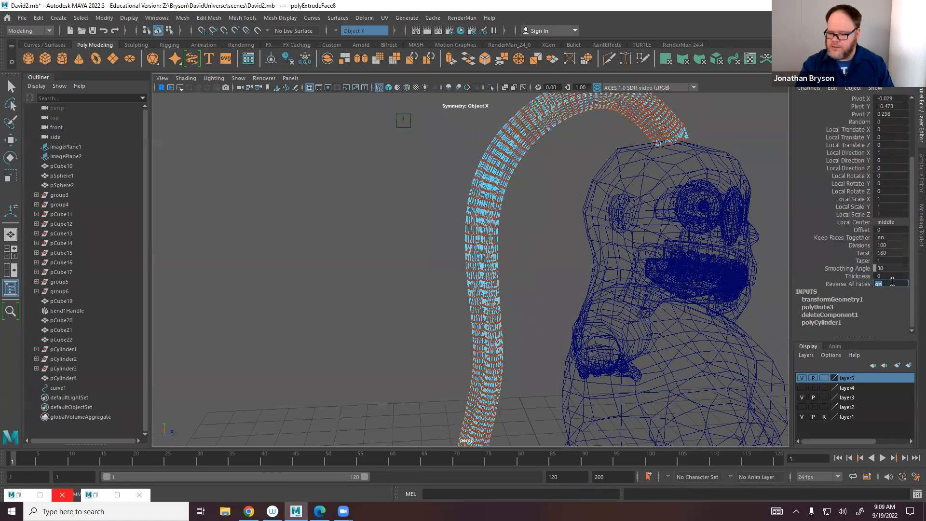
pyautogui.click(890, 253)
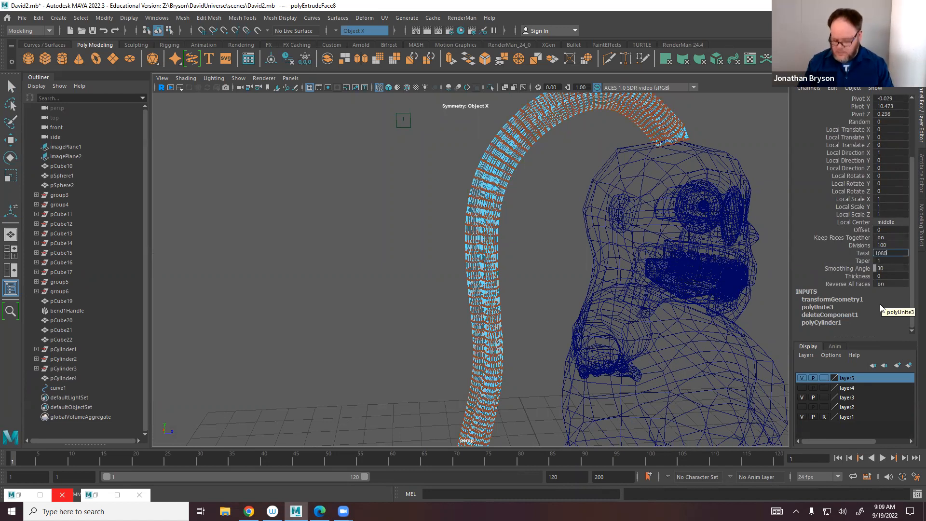
pyautogui.write('1080')
pyautogui.press('Return')
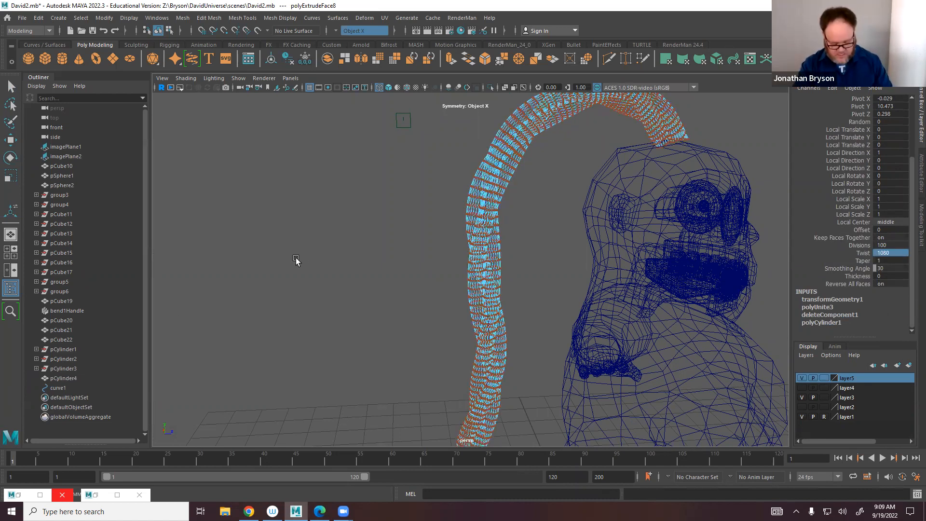
pyautogui.press('5')
pyautogui.moveTo(582, 274)
pyautogui.keyDown('alt'); pyautogui.mouseDown()
pyautogui.moveTo(506, 287)
pyautogui.moveTo(554, 283)
pyautogui.moveTo(522, 265)
pyautogui.mouseUp(); pyautogui.keyUp('alt')
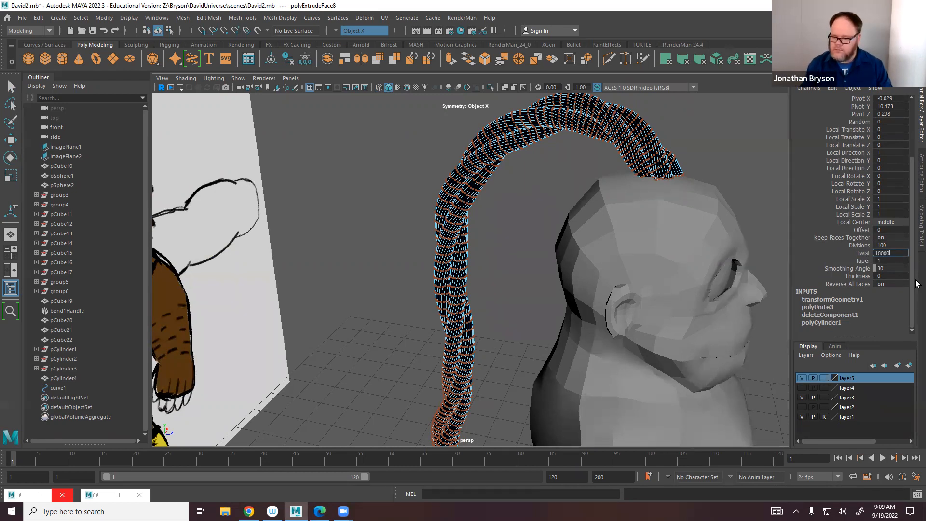
# Try Twist values of 10000 and 5000 on the strand extrusion.
pyautogui.press('Return')
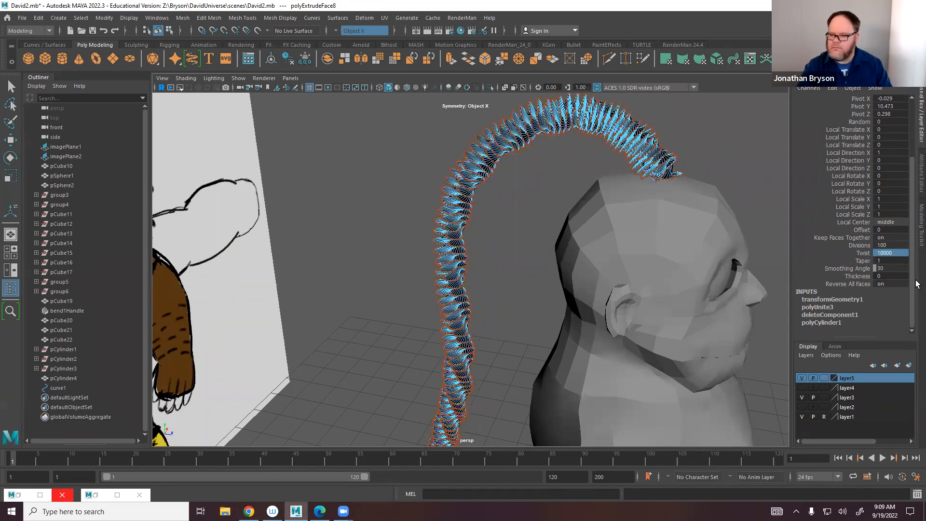
pyautogui.click(897, 252)
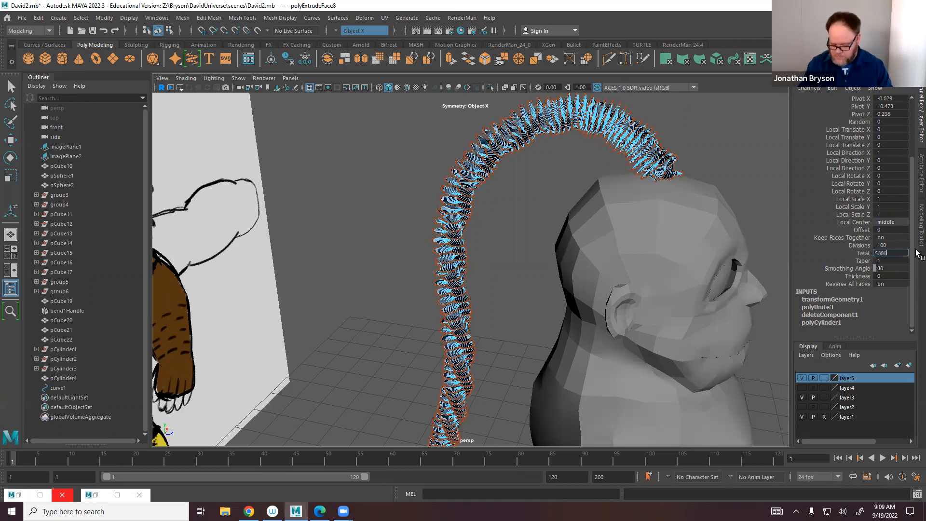
pyautogui.press('Return')
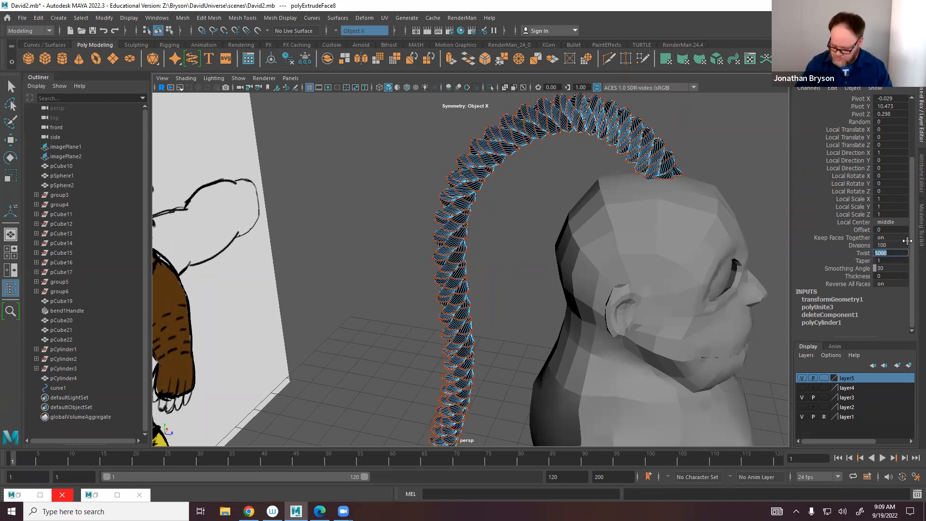
# Set the strand extrusion's Twist to 2048 and check the braid from the side.
pyautogui.write('2048')
pyautogui.press('Return')
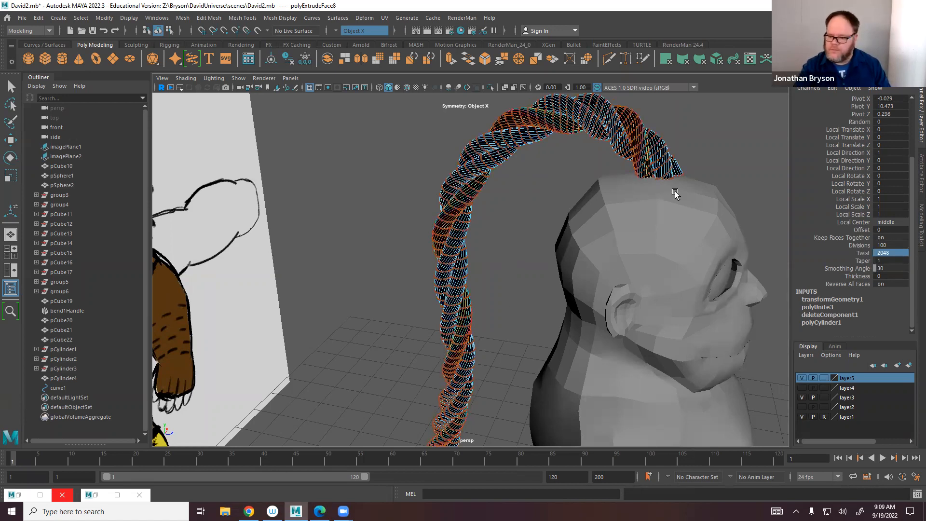
pyautogui.keyDown('alt'); pyautogui.moveTo(685, 254); pyautogui.dragTo(665, 154); pyautogui.keyUp('alt')
pyautogui.scroll(-3, 666, 155)
pyautogui.keyDown('alt'); pyautogui.moveTo(560, 244); pyautogui.dragTo(771, 260); pyautogui.keyUp('alt')
# Reduce the braid extrusion's Taper to 0 so its lower end narrows to a point.
pyautogui.doubleClick(887, 261)
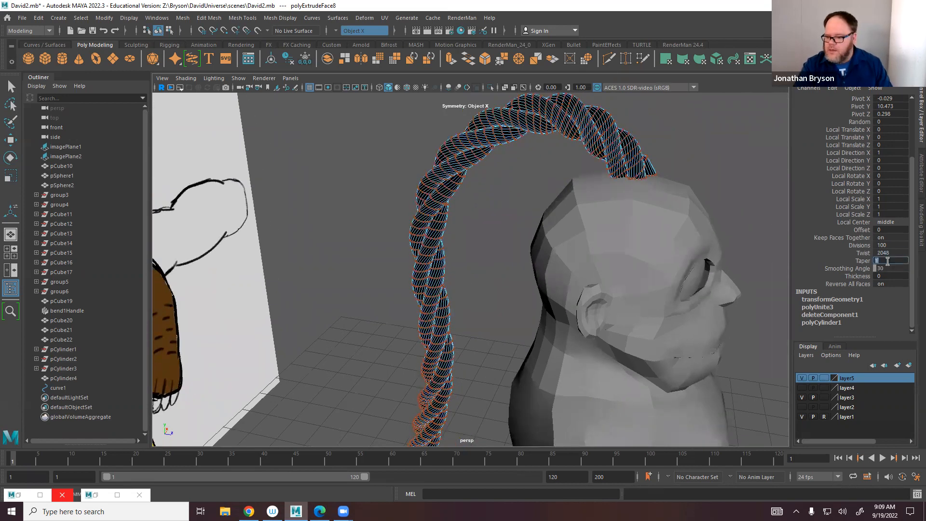
pyautogui.keyDown('alt'); pyautogui.moveTo(522, 319); pyautogui.dragTo(747, 284); pyautogui.keyUp('alt')
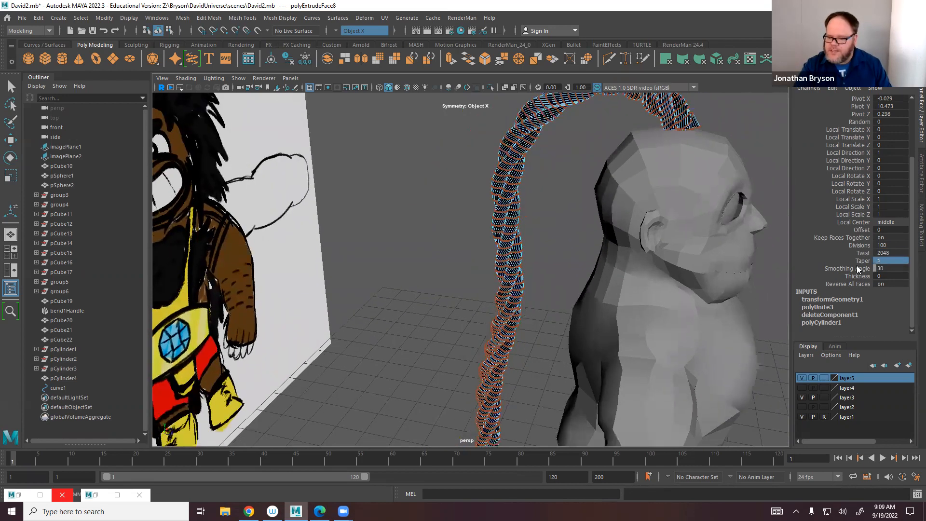
pyautogui.click(862, 261)
pyautogui.moveTo(557, 285); pyautogui.dragTo(552, 288, button='middle')
pyautogui.keyDown('alt'); pyautogui.moveTo(539, 353); pyautogui.dragTo(541, 297); pyautogui.keyUp('alt')
pyautogui.keyDown('alt'); pyautogui.moveTo(541, 298); pyautogui.dragTo(649, 270, button='right'); pyautogui.keyUp('alt')
pyautogui.keyDown('alt'); pyautogui.moveTo(649, 270); pyautogui.dragTo(438, 384, button='middle'); pyautogui.keyUp('alt')
pyautogui.keyDown('alt'); pyautogui.moveTo(439, 385); pyautogui.dragTo(488, 331); pyautogui.keyUp('alt')
pyautogui.keyDown('alt'); pyautogui.moveTo(488, 331); pyautogui.dragTo(508, 299, button='right'); pyautogui.keyUp('alt')
pyautogui.moveTo(509, 299); pyautogui.dragTo(509, 309, button='middle')
pyautogui.moveTo(547, 332); pyautogui.dragTo(544, 331, button='middle')
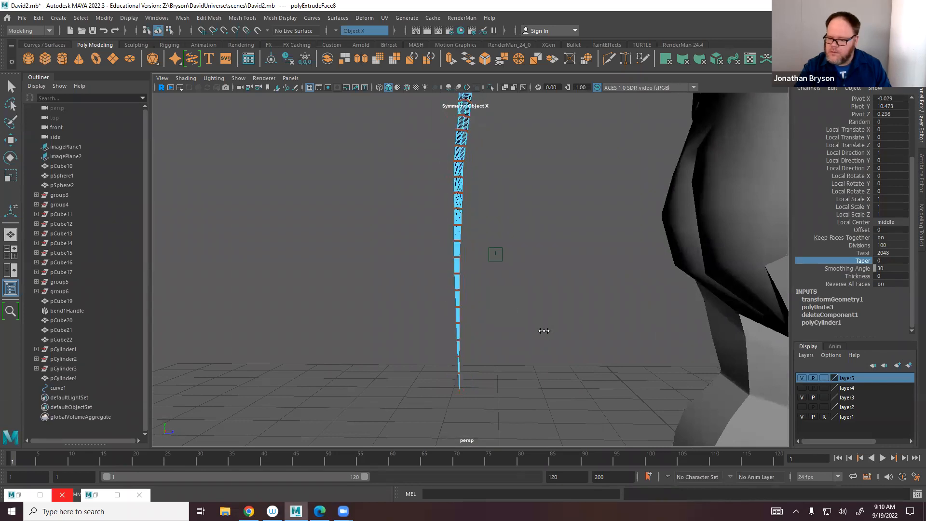
# Set the braid extrusion's Taper to 0.1.
pyautogui.click(881, 261)
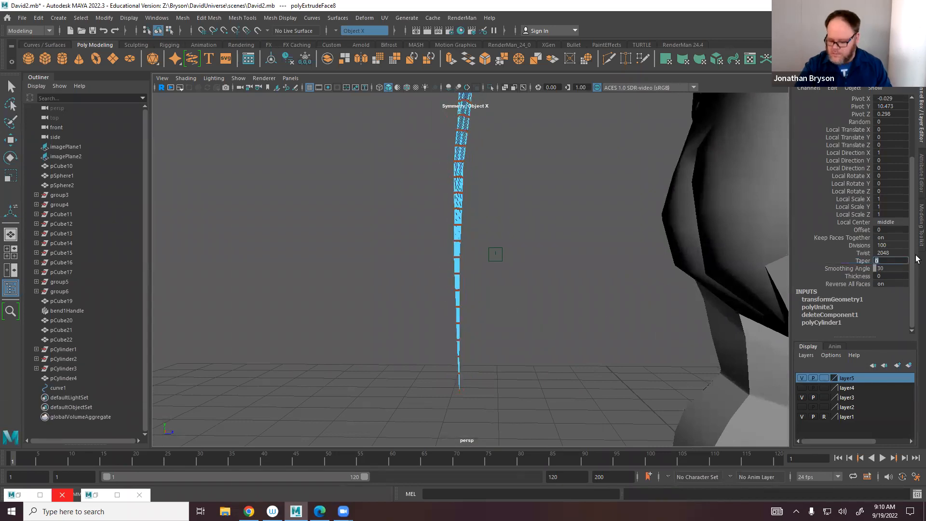
pyautogui.write('.1')
pyautogui.press('Return')
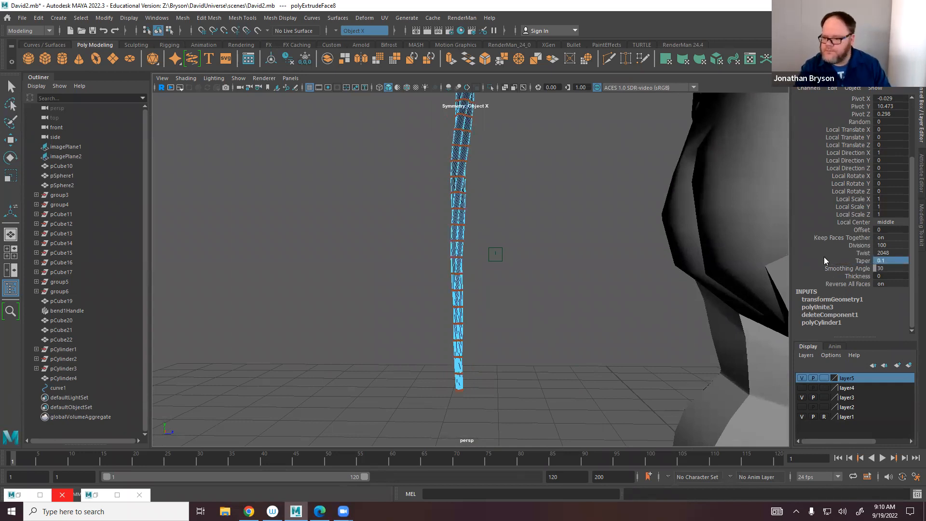
# Return to object mode, check the braid unselected, and select the whole braid again.
pyautogui.keyDown('alt'); pyautogui.moveTo(587, 187); pyautogui.dragTo(520, 479, button='middle'); pyautogui.keyUp('alt')
pyautogui.moveTo(586, 154)
pyautogui.keyDown('alt'); pyautogui.mouseDown(button='middle')
pyautogui.moveTo(564, 264)
pyautogui.moveTo(559, 443)
pyautogui.mouseUp(button='middle'); pyautogui.keyUp('alt')
pyautogui.keyDown('alt'); pyautogui.moveTo(651, 163); pyautogui.dragTo(620, 251, button='middle'); pyautogui.keyUp('alt')
pyautogui.moveTo(620, 251)
pyautogui.keyDown('alt'); pyautogui.mouseDown()
pyautogui.moveTo(639, 246)
pyautogui.moveTo(628, 267)
pyautogui.moveTo(624, 252)
pyautogui.mouseUp(); pyautogui.keyUp('alt')
pyautogui.moveTo(625, 245); pyautogui.dragTo(670, 232, button='right')
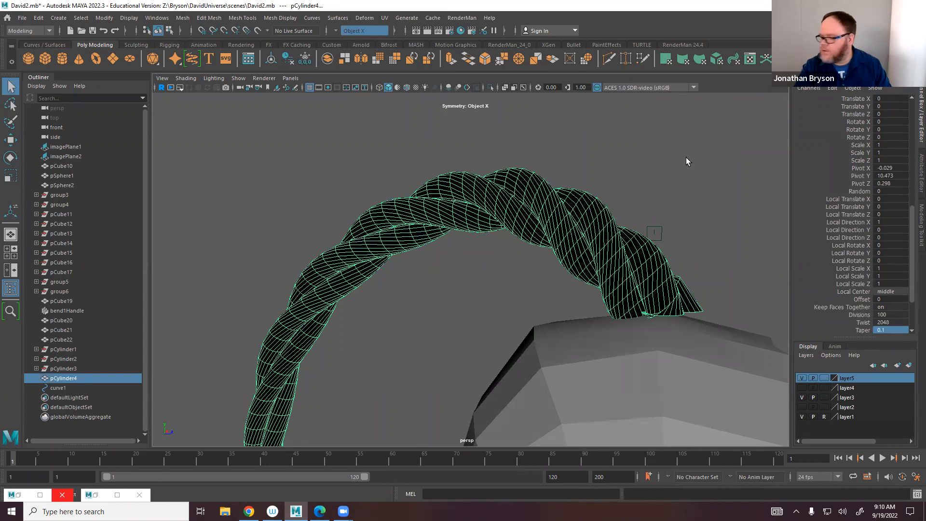
pyautogui.click(659, 165)
pyautogui.keyDown('alt'); pyautogui.moveTo(584, 285); pyautogui.dragTo(604, 215); pyautogui.keyUp('alt')
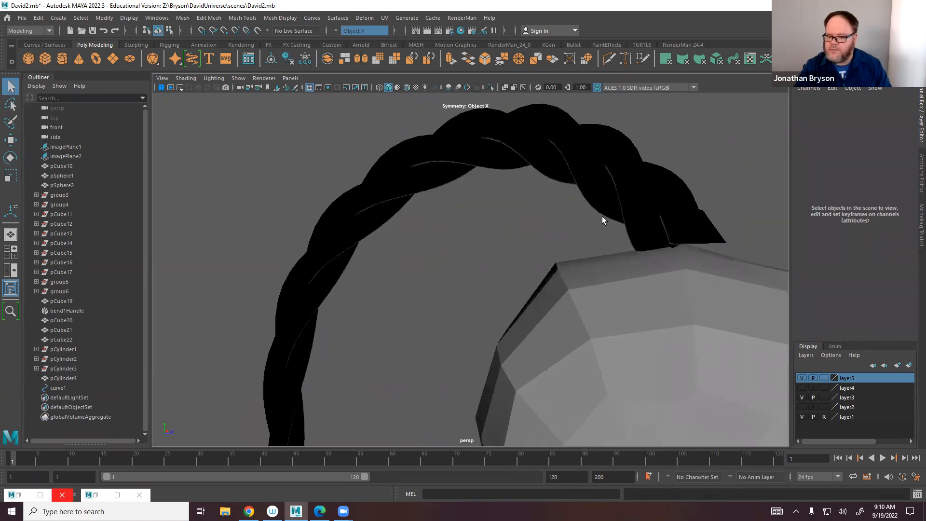
pyautogui.click(634, 186)
pyautogui.keyDown('alt'); pyautogui.moveTo(493, 279); pyautogui.dragTo(382, 335, button='middle'); pyautogui.keyUp('alt')
pyautogui.keyDown('alt'); pyautogui.moveTo(382, 335); pyautogui.dragTo(591, 306); pyautogui.keyUp('alt')
pyautogui.keyDown('alt'); pyautogui.moveTo(590, 306); pyautogui.dragTo(531, 233, button='middle'); pyautogui.keyUp('alt')
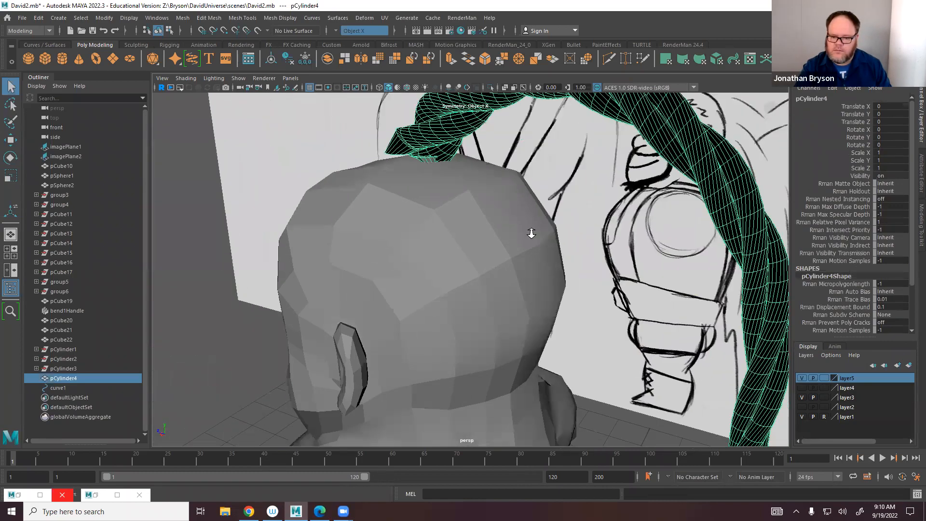
# Put the braid mesh in a new display layer and set that layer to Template.
pyautogui.keyDown('alt'); pyautogui.moveTo(531, 233); pyautogui.dragTo(425, 236, button='right'); pyautogui.keyUp('alt')
pyautogui.moveTo(425, 236)
pyautogui.keyDown('alt'); pyautogui.mouseDown()
pyautogui.moveTo(465, 245)
pyautogui.moveTo(489, 184)
pyautogui.moveTo(589, 249)
pyautogui.mouseUp(); pyautogui.keyUp('alt')
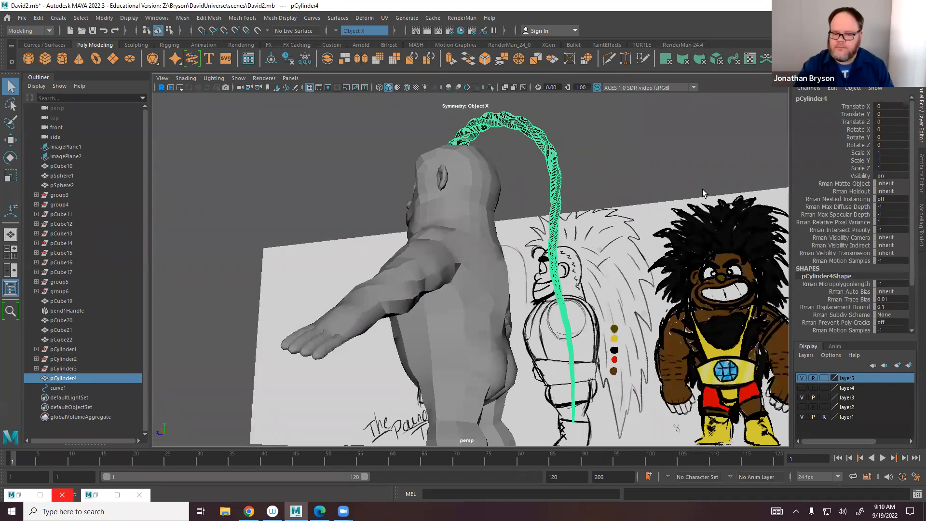
pyautogui.click(46, 388)
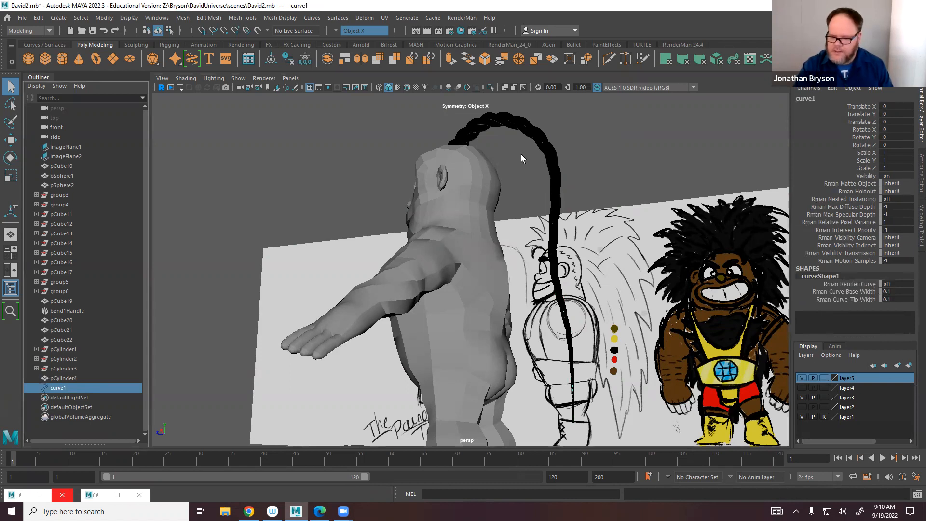
pyautogui.click(537, 128)
pyautogui.keyDown('alt'); pyautogui.moveTo(538, 133); pyautogui.dragTo(829, 407); pyautogui.keyUp('alt')
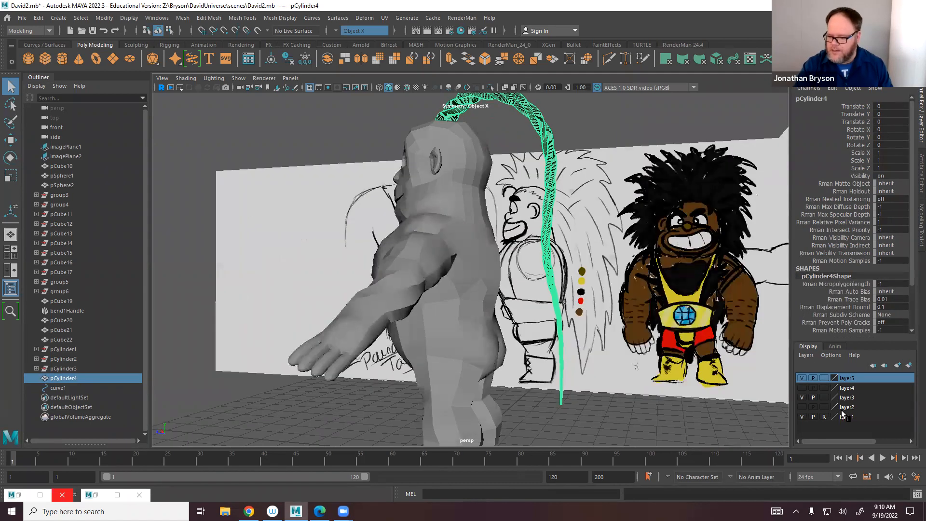
pyautogui.click(909, 365)
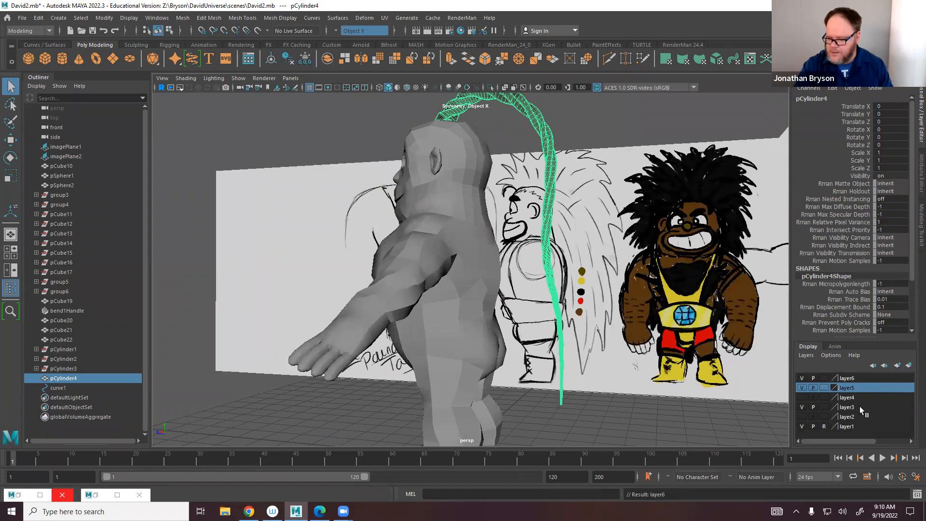
pyautogui.click(826, 379)
# Try to pick a point at the lower end of the guide curve for moving.
pyautogui.keyDown('alt'); pyautogui.moveTo(484, 259); pyautogui.dragTo(501, 212); pyautogui.keyUp('alt')
pyautogui.click(545, 221)
pyautogui.keyDown('alt'); pyautogui.moveTo(521, 266); pyautogui.dragTo(512, 210); pyautogui.keyUp('alt')
pyautogui.rightClick(512, 210)
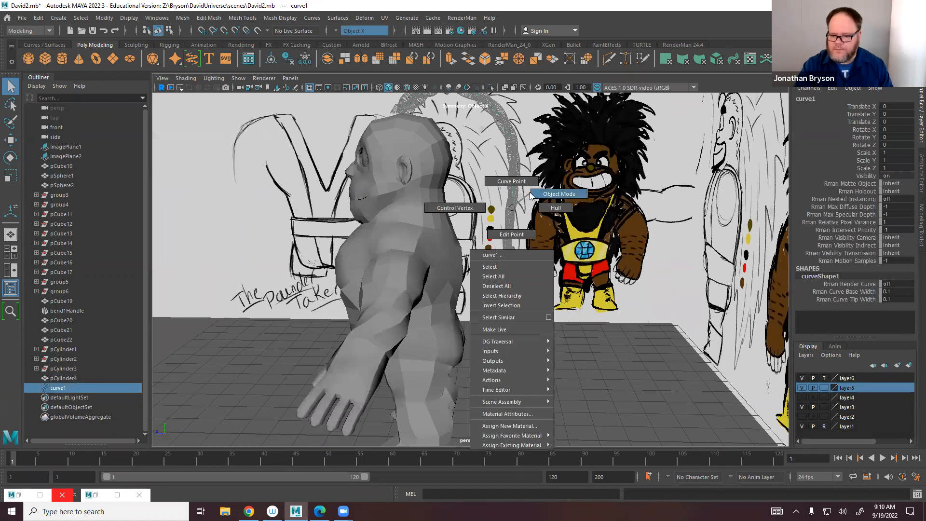
pyautogui.click(512, 341)
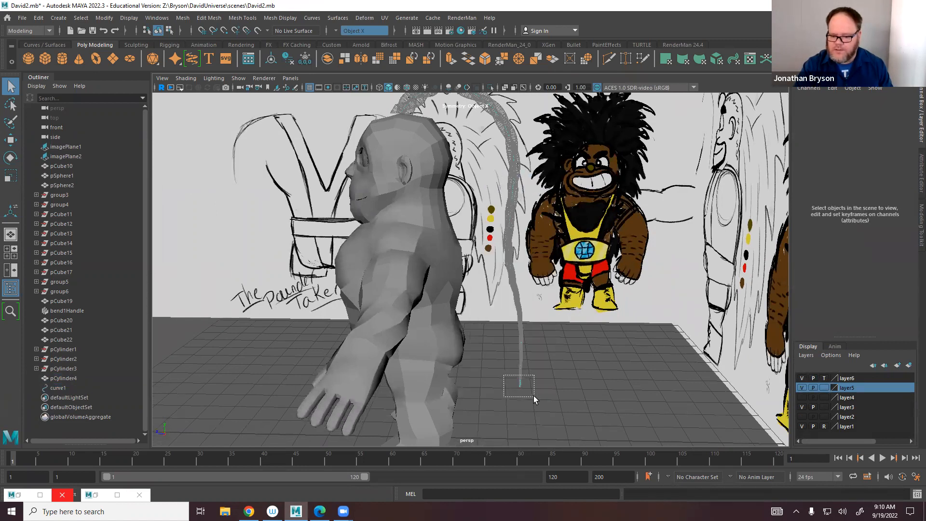
pyautogui.moveTo(533, 396); pyautogui.dragTo(533, 391)
pyautogui.press('w')
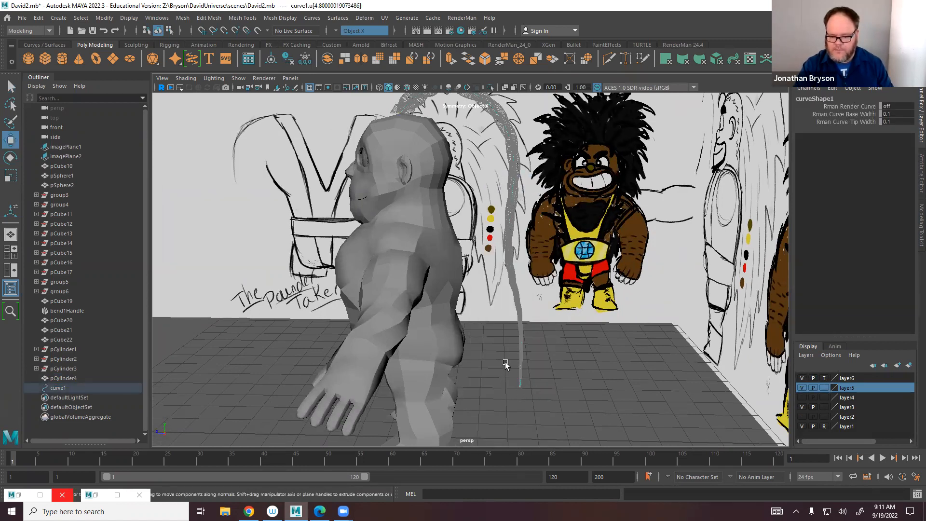
pyautogui.click(557, 402)
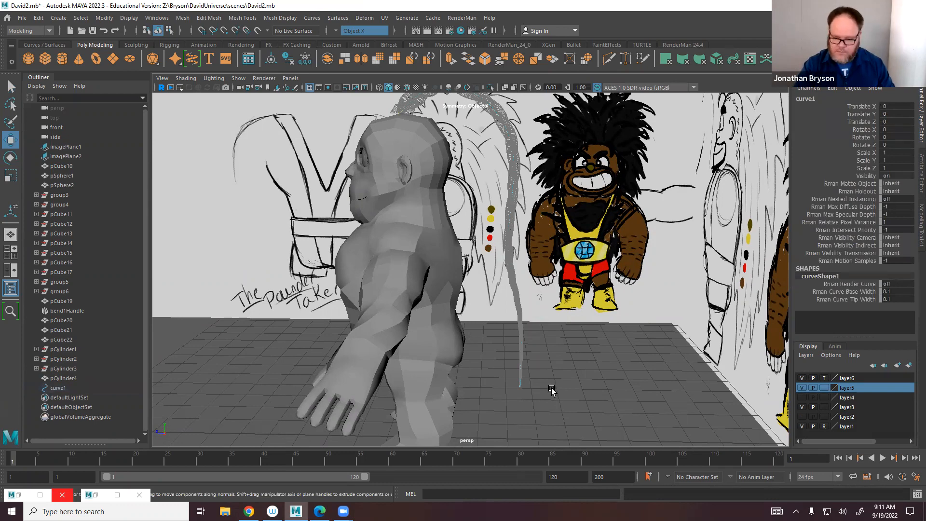
# Show the guide curve's control vertices and select the two at its lower end.
pyautogui.keyDown('alt'); pyautogui.moveTo(551, 390); pyautogui.dragTo(511, 366); pyautogui.keyUp('alt')
pyautogui.keyDown('alt'); pyautogui.moveTo(521, 376); pyautogui.dragTo(651, 429, button='right'); pyautogui.keyUp('alt')
pyautogui.keyDown('alt'); pyautogui.moveTo(471, 348); pyautogui.dragTo(457, 315, button='middle'); pyautogui.keyUp('alt')
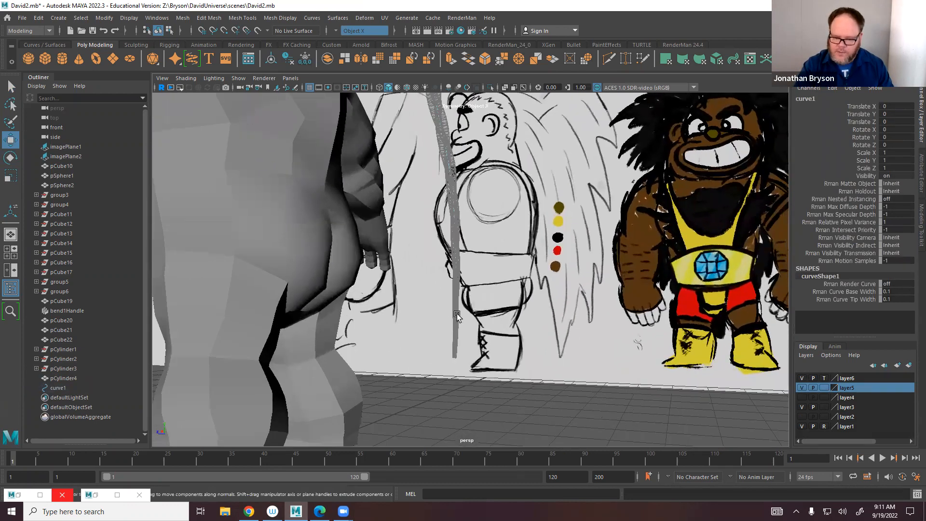
pyautogui.keyDown('alt'); pyautogui.moveTo(457, 316); pyautogui.dragTo(509, 278, button='right'); pyautogui.keyUp('alt')
pyautogui.moveTo(439, 250); pyautogui.dragTo(395, 248, button='right')
pyautogui.keyDown('alt'); pyautogui.moveTo(396, 247); pyautogui.dragTo(410, 248, button='middle'); pyautogui.keyUp('alt')
pyautogui.keyDown('alt'); pyautogui.moveTo(410, 248); pyautogui.dragTo(241, 265, button='right'); pyautogui.keyUp('alt')
pyautogui.keyDown('alt'); pyautogui.moveTo(414, 289); pyautogui.dragTo(475, 328); pyautogui.keyUp('alt')
pyautogui.moveTo(482, 331); pyautogui.dragTo(410, 238)
pyautogui.keyDown('alt'); pyautogui.moveTo(437, 268); pyautogui.dragTo(473, 318, button='middle'); pyautogui.keyUp('alt')
pyautogui.moveTo(461, 297)
pyautogui.mouseDown()
pyautogui.moveTo(522, 288)
pyautogui.moveTo(396, 278)
pyautogui.moveTo(501, 275)
pyautogui.moveTo(388, 276)
pyautogui.moveTo(508, 272)
pyautogui.moveTo(415, 270)
pyautogui.moveTo(434, 271)
pyautogui.moveTo(460, 297)
pyautogui.mouseUp()
pyautogui.keyDown('alt'); pyautogui.moveTo(501, 283); pyautogui.dragTo(532, 330, button='middle'); pyautogui.keyUp('alt')
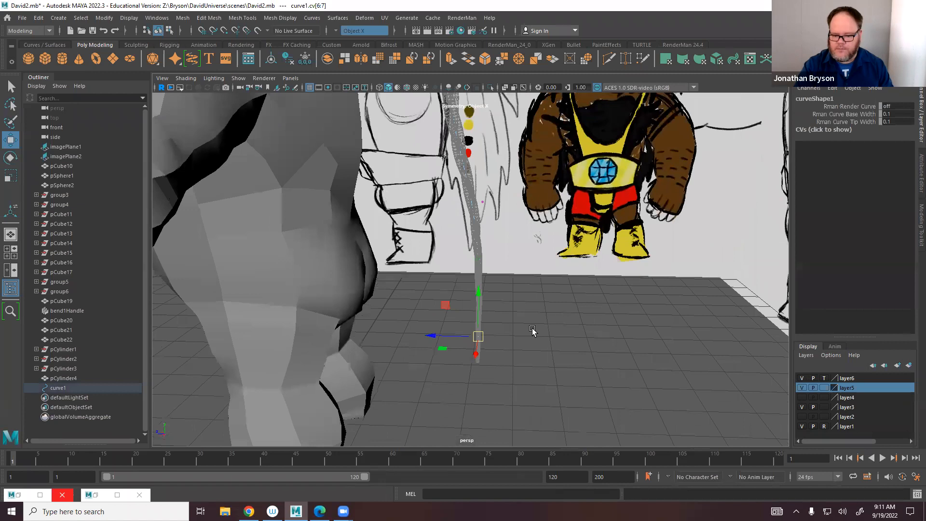
# Nudge the curve's lower control vertices slightly toward the character, trying soft selection and undoing the larger trial moves.
pyautogui.keyDown('alt'); pyautogui.moveTo(532, 330); pyautogui.dragTo(444, 324, button='right'); pyautogui.keyUp('alt')
pyautogui.press('b')
pyautogui.moveTo(525, 330); pyautogui.dragTo(744, 365)
pyautogui.press('b')
pyautogui.moveTo(487, 329); pyautogui.dragTo(602, 337)
pyautogui.keyDown('alt'); pyautogui.moveTo(540, 209); pyautogui.dragTo(586, 321, button='middle'); pyautogui.keyUp('alt')
pyautogui.keyDown('alt'); pyautogui.moveTo(585, 321); pyautogui.dragTo(438, 322, button='right'); pyautogui.keyUp('alt')
pyautogui.moveTo(468, 350); pyautogui.dragTo(435, 333)
pyautogui.hotkey('ctrl', 'z')
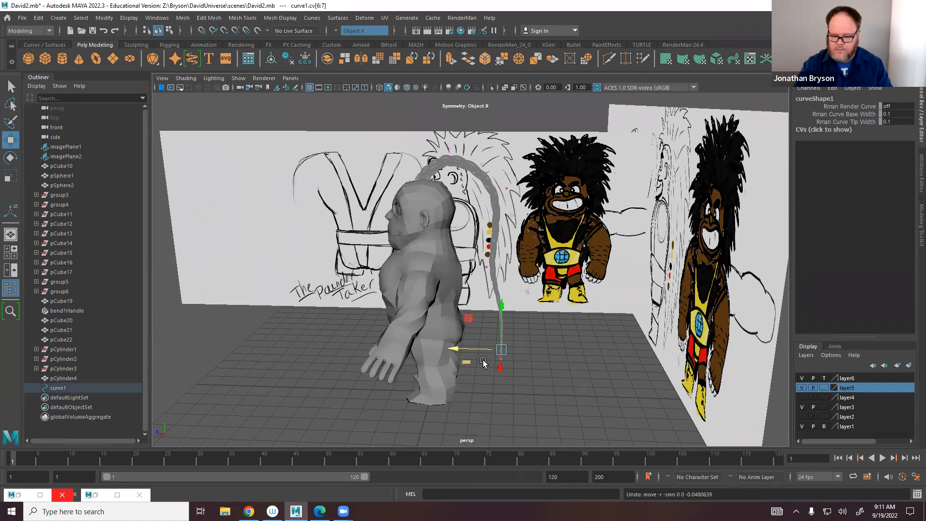
pyautogui.moveTo(459, 348); pyautogui.dragTo(474, 304)
pyautogui.hotkey('ctrl', 'z')
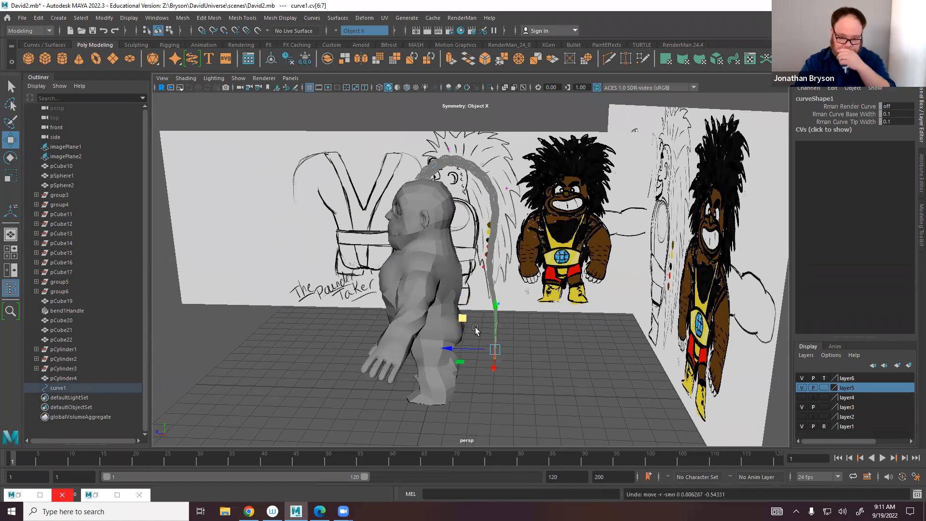
# Hide and reshow the braid's layer to compare it with the guide curve, and switch the layer from Template to Reference.
pyautogui.keyDown('alt'); pyautogui.moveTo(475, 329); pyautogui.dragTo(475, 298); pyautogui.keyUp('alt')
pyautogui.keyDown('alt'); pyautogui.moveTo(493, 273); pyautogui.dragTo(498, 303, button='middle'); pyautogui.keyUp('alt')
pyautogui.keyDown('alt'); pyautogui.moveTo(574, 333); pyautogui.dragTo(671, 362, button='right'); pyautogui.keyUp('alt')
pyautogui.click(803, 379)
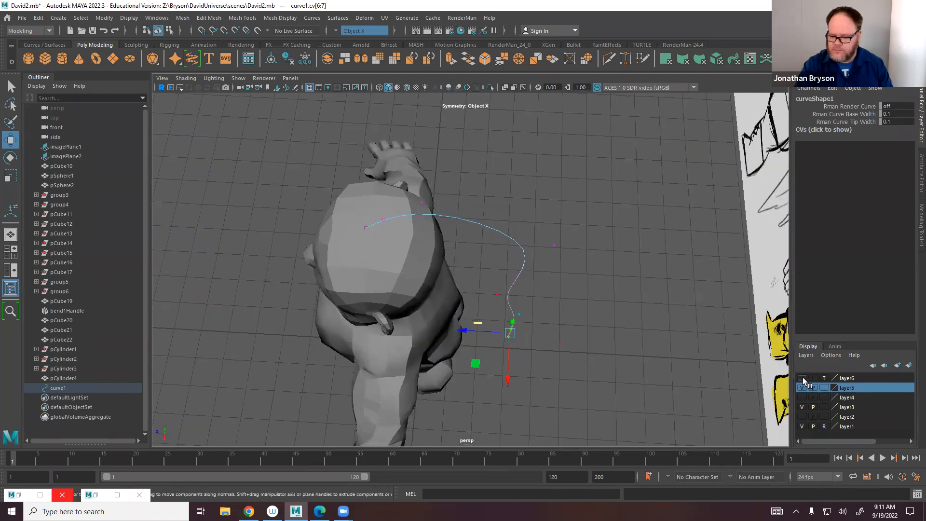
pyautogui.click(802, 379)
pyautogui.click(823, 379)
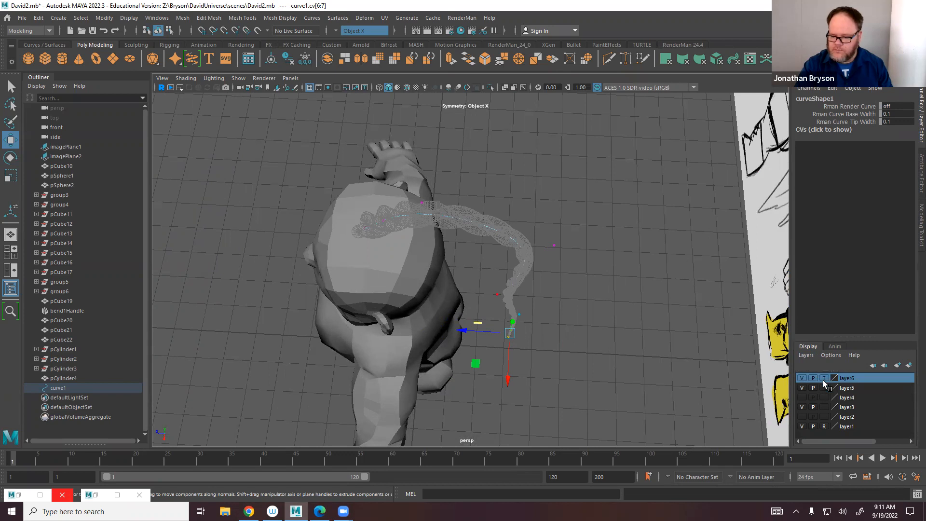
pyautogui.click(823, 379)
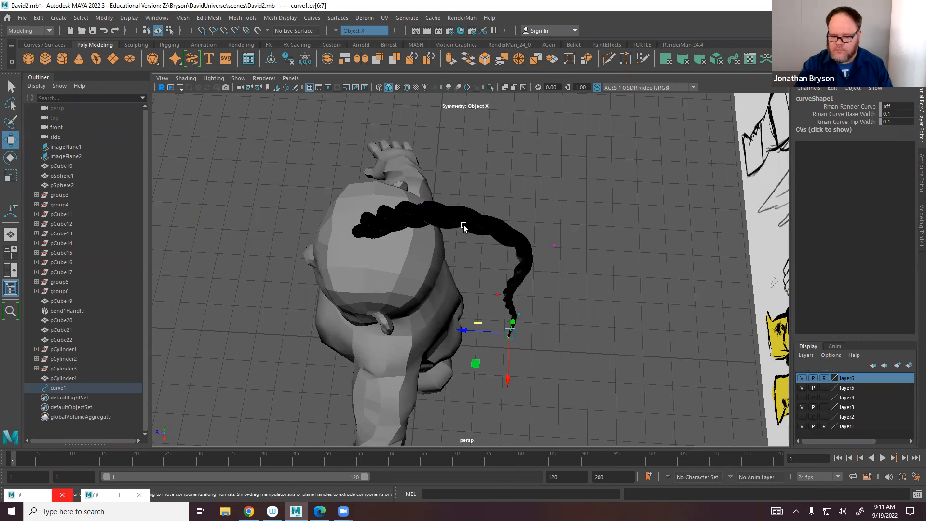
# Return to object mode, select the guide curve and take the braid's layer out of Reference.
pyautogui.click(450, 237)
pyautogui.moveTo(445, 218); pyautogui.dragTo(479, 198, button='right')
pyautogui.click(439, 221)
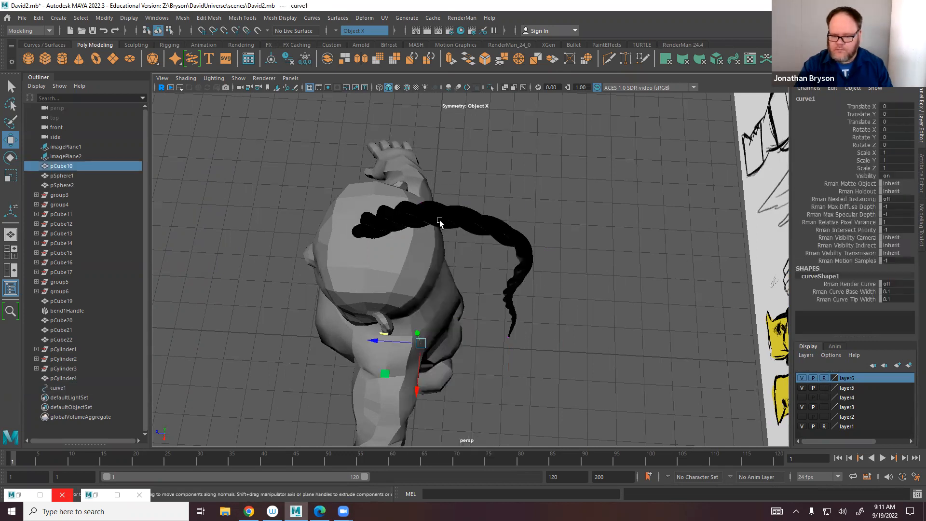
pyautogui.click(473, 221)
pyautogui.keyDown('alt'); pyautogui.moveTo(466, 231); pyautogui.dragTo(478, 157); pyautogui.keyUp('alt')
pyautogui.keyDown('alt'); pyautogui.moveTo(476, 255); pyautogui.dragTo(475, 266); pyautogui.keyUp('alt')
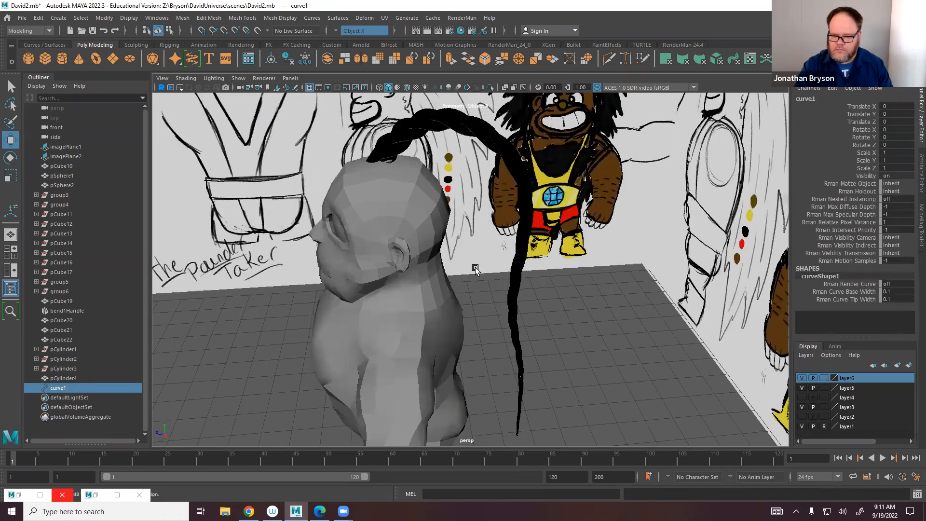
pyautogui.keyDown('alt'); pyautogui.moveTo(475, 265); pyautogui.dragTo(473, 357, button='middle'); pyautogui.keyUp('alt')
pyautogui.scroll(3, 467, 212)
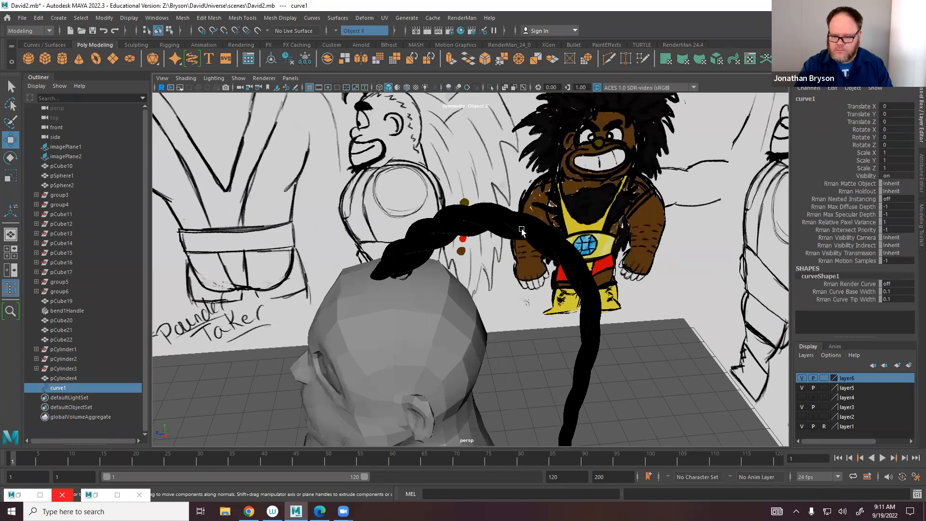
# Duplicate the braid and offset the copy beside it to Translate X 0.375 with Rotate Y 1.14.
pyautogui.click(503, 236)
pyautogui.keyDown('alt'); pyautogui.moveTo(504, 271); pyautogui.dragTo(452, 296); pyautogui.keyUp('alt')
pyautogui.hotkey('ctrl', 'd')
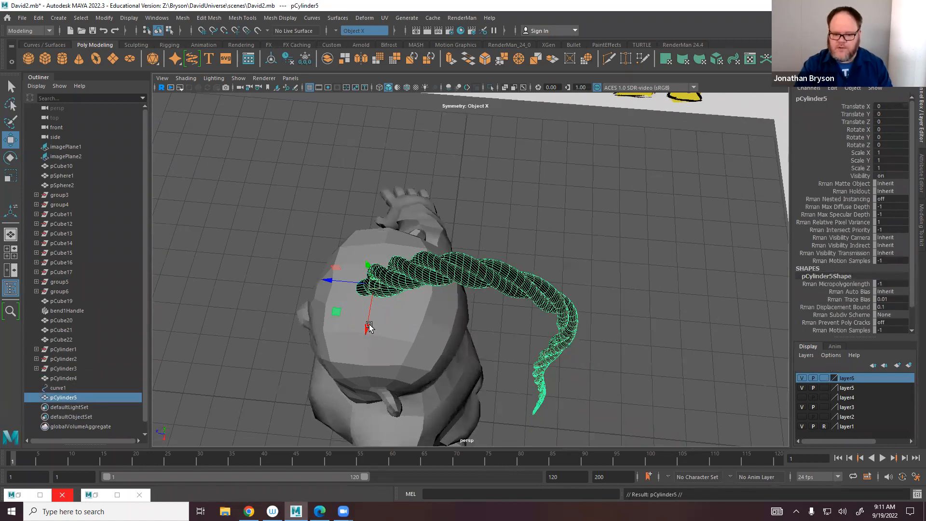
pyautogui.moveTo(366, 331)
pyautogui.mouseDown()
pyautogui.moveTo(369, 350)
pyautogui.moveTo(405, 339)
pyautogui.moveTo(428, 318)
pyautogui.moveTo(438, 285)
pyautogui.moveTo(497, 311)
pyautogui.moveTo(450, 285)
pyautogui.moveTo(396, 203)
pyautogui.moveTo(366, 190)
pyautogui.moveTo(453, 235)
pyautogui.moveTo(496, 173)
pyautogui.moveTo(468, 236)
pyautogui.moveTo(495, 280)
pyautogui.mouseUp()
pyautogui.press('e')
# Move the original braid to Translate Y -0.139 and Translate Z -0.181.
pyautogui.click(533, 329)
pyautogui.press('w')
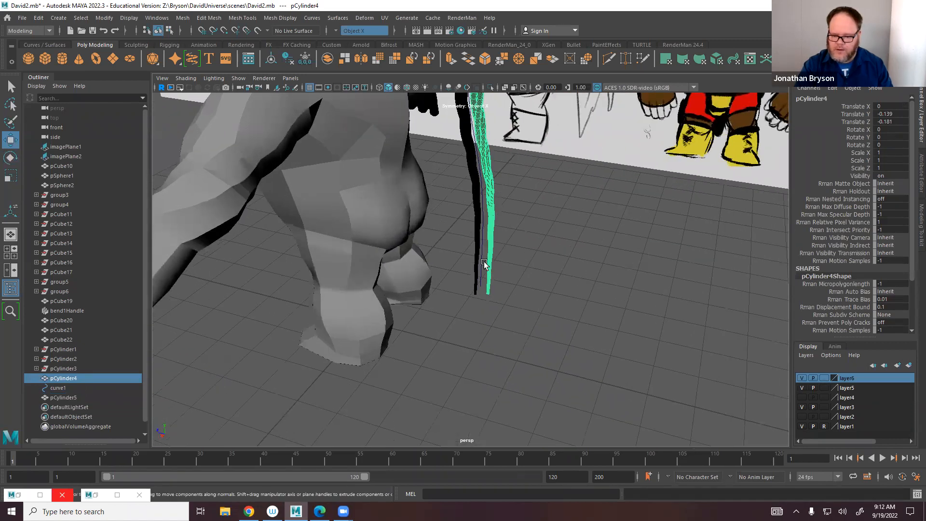
# Try moving the guide curve's lowest control vertex and undo the trial moves.
pyautogui.click(483, 264)
pyautogui.moveTo(482, 261); pyautogui.dragTo(439, 260, button='right')
pyautogui.moveTo(464, 272); pyautogui.dragTo(492, 311)
pyautogui.keyDown('alt'); pyautogui.moveTo(490, 333); pyautogui.dragTo(508, 362, button='middle'); pyautogui.keyUp('alt')
pyautogui.moveTo(499, 317)
pyautogui.mouseDown()
pyautogui.moveTo(472, 298)
pyautogui.moveTo(493, 301)
pyautogui.mouseUp()
pyautogui.hotkey('ctrl', 'z')
pyautogui.keyDown('alt'); pyautogui.moveTo(547, 291); pyautogui.dragTo(412, 336); pyautogui.keyUp('alt')
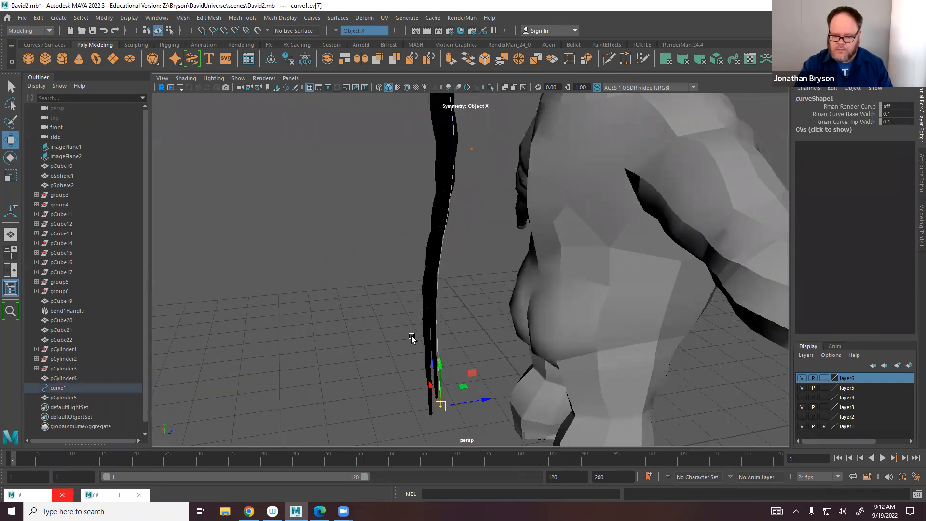
pyautogui.scroll(-3, 471, 318)
pyautogui.keyDown('alt'); pyautogui.moveTo(471, 318); pyautogui.dragTo(457, 318); pyautogui.keyUp('alt')
pyautogui.scroll(3, 457, 319)
pyautogui.keyDown('alt'); pyautogui.moveTo(461, 351); pyautogui.dragTo(438, 385); pyautogui.keyUp('alt')
pyautogui.hotkey('ctrl', 'z')
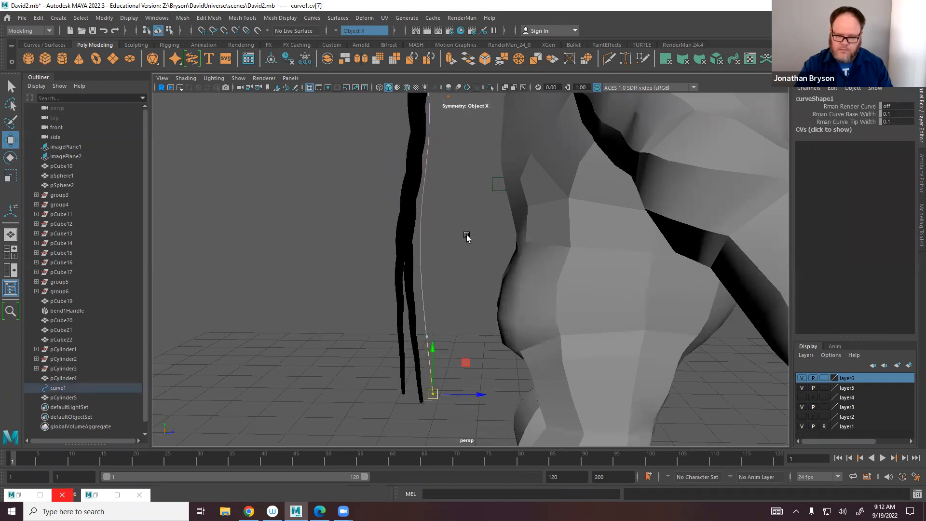
# Select single control vertices along the curve's upper arc and examine both braids from the front and side.
pyautogui.keyDown('alt'); pyautogui.moveTo(427, 109); pyautogui.dragTo(434, 193, button='middle'); pyautogui.keyUp('alt')
pyautogui.click(453, 239)
pyautogui.keyDown('alt'); pyautogui.moveTo(458, 243); pyautogui.dragTo(480, 291); pyautogui.keyUp('alt')
pyautogui.moveTo(349, 138); pyautogui.dragTo(414, 188)
pyautogui.keyDown('alt'); pyautogui.moveTo(415, 188); pyautogui.dragTo(552, 183); pyautogui.keyUp('alt')
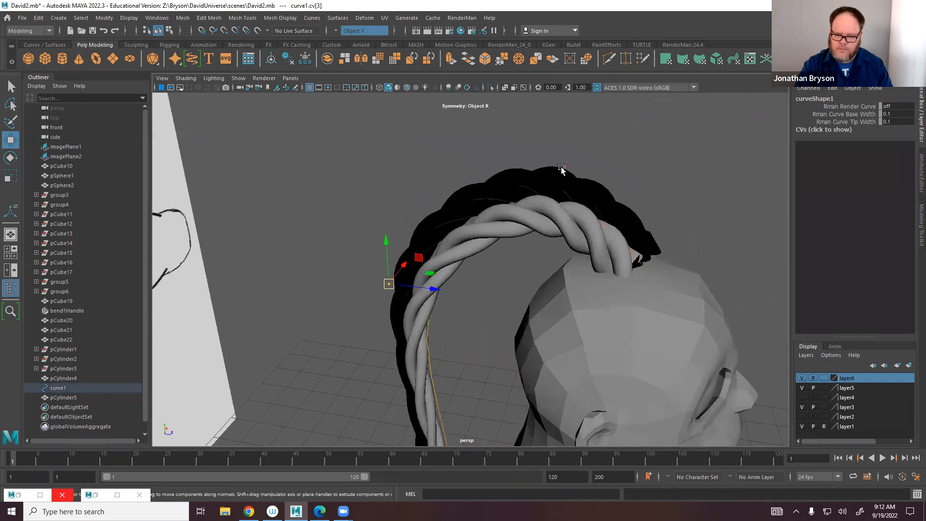
pyautogui.click(569, 167)
pyautogui.click(564, 167)
pyautogui.moveTo(563, 166); pyautogui.dragTo(529, 252)
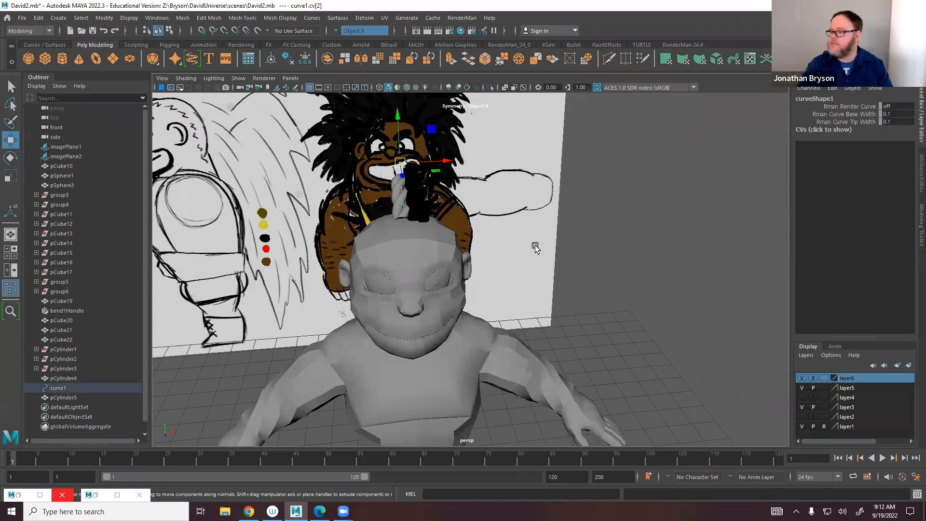
pyautogui.moveTo(516, 239)
pyautogui.keyDown('alt'); pyautogui.mouseDown()
pyautogui.moveTo(572, 227)
pyautogui.moveTo(511, 248)
pyautogui.mouseUp(); pyautogui.keyUp('alt')
pyautogui.keyDown('alt'); pyautogui.moveTo(442, 288); pyautogui.dragTo(492, 319); pyautogui.keyUp('alt')
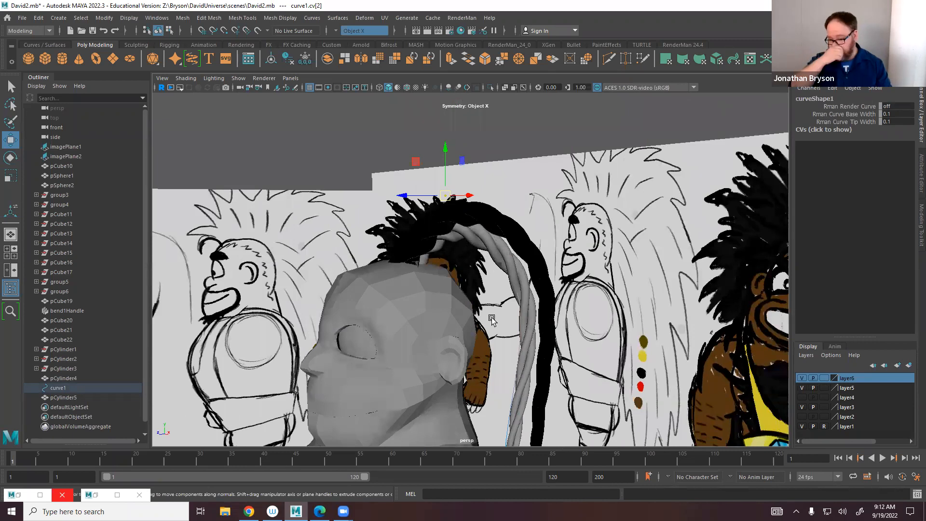
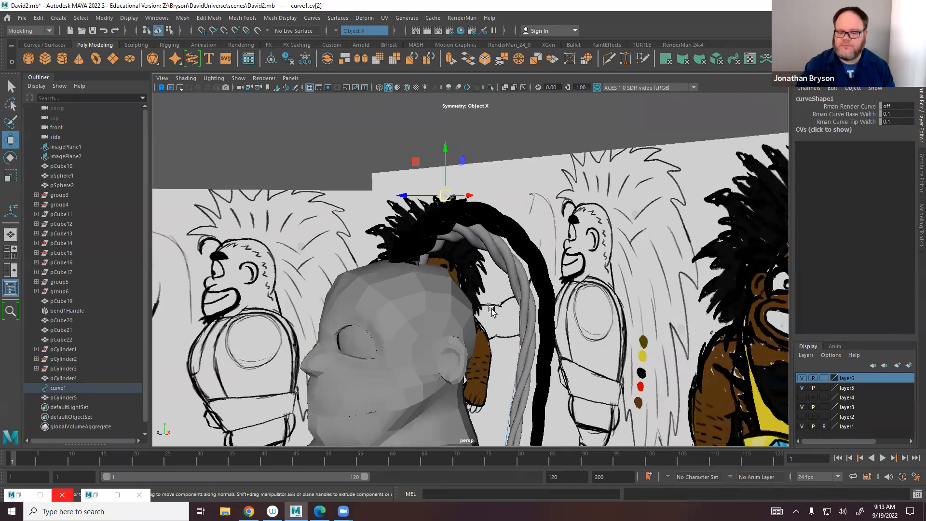
# Duplicate the original braid, move the copy to Translate X -0.424 and Z -0.288, and rotate it outward around Y.
pyautogui.moveTo(444, 272)
pyautogui.keyDown('alt'); pyautogui.mouseDown()
pyautogui.moveTo(445, 289)
pyautogui.moveTo(420, 316)
pyautogui.moveTo(408, 307)
pyautogui.moveTo(441, 328)
pyautogui.moveTo(450, 275)
pyautogui.mouseUp(); pyautogui.keyUp('alt')
pyautogui.click(461, 327)
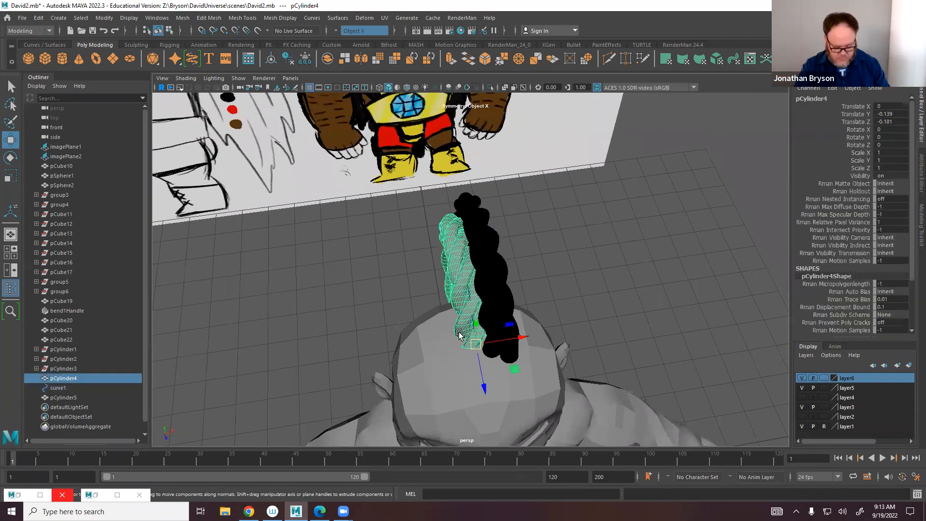
pyautogui.hotkey('ctrl', 'd')
pyautogui.moveTo(515, 374); pyautogui.dragTo(483, 372, button='middle')
pyautogui.press('e')
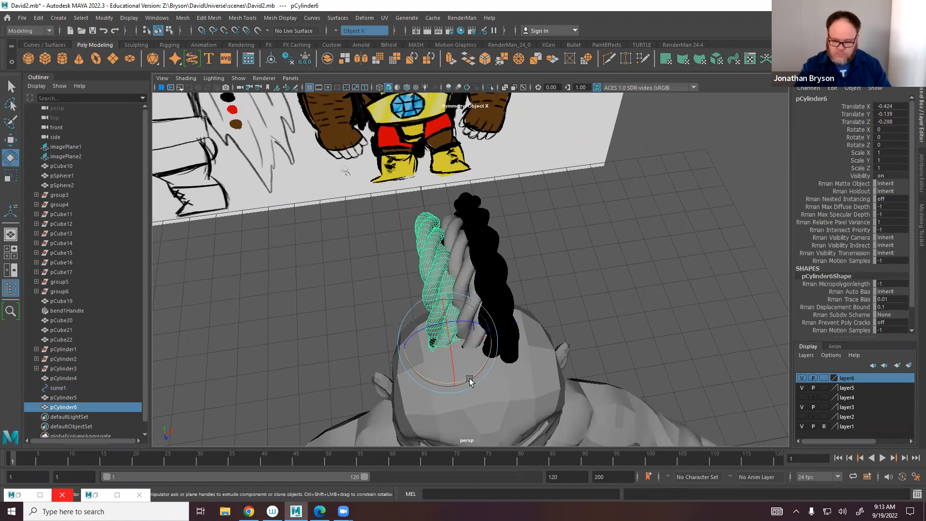
pyautogui.moveTo(436, 382); pyautogui.dragTo(457, 376)
# Turn the original braid outward to Rotate Y 6.932.
pyautogui.click(515, 279)
pyautogui.click(451, 378)
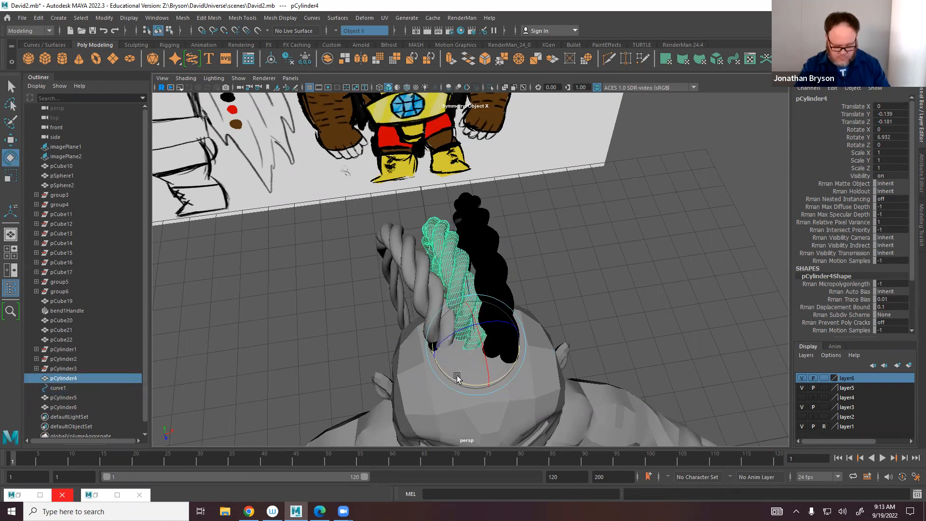
# Duplicate the original braid again and place the copy at Translate X -0.752, Z -0.153 with Rotate Y 19.71.
pyautogui.hotkey('ctrl', 'd')
pyautogui.press('w')
pyautogui.moveTo(510, 370); pyautogui.dragTo(468, 325)
pyautogui.press('e')
pyautogui.keyDown('alt'); pyautogui.moveTo(467, 325); pyautogui.dragTo(461, 211, button='middle'); pyautogui.keyUp('alt')
pyautogui.keyDown('alt'); pyautogui.moveTo(461, 211); pyautogui.dragTo(440, 304); pyautogui.keyUp('alt')
pyautogui.keyDown('alt'); pyautogui.moveTo(441, 304); pyautogui.dragTo(553, 324, button='right'); pyautogui.keyUp('alt')
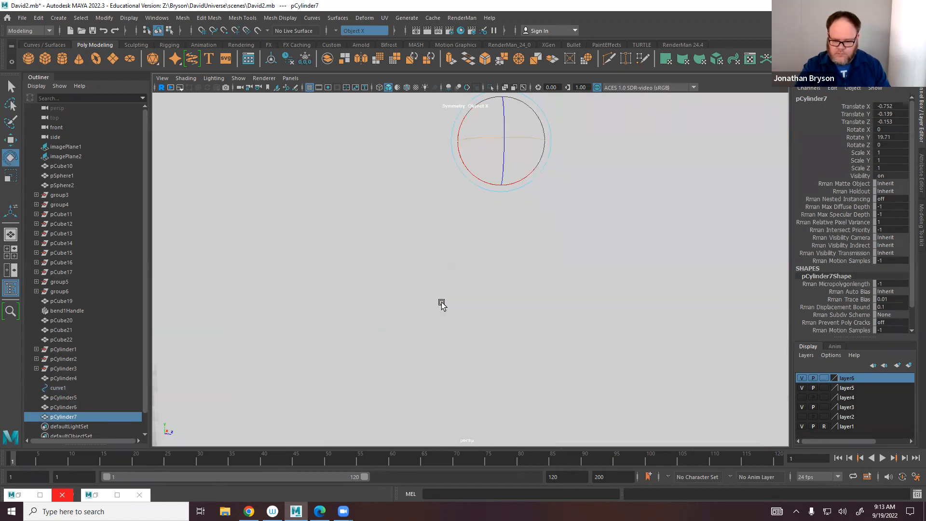
pyautogui.keyDown('alt'); pyautogui.moveTo(554, 324); pyautogui.dragTo(486, 355); pyautogui.keyUp('alt')
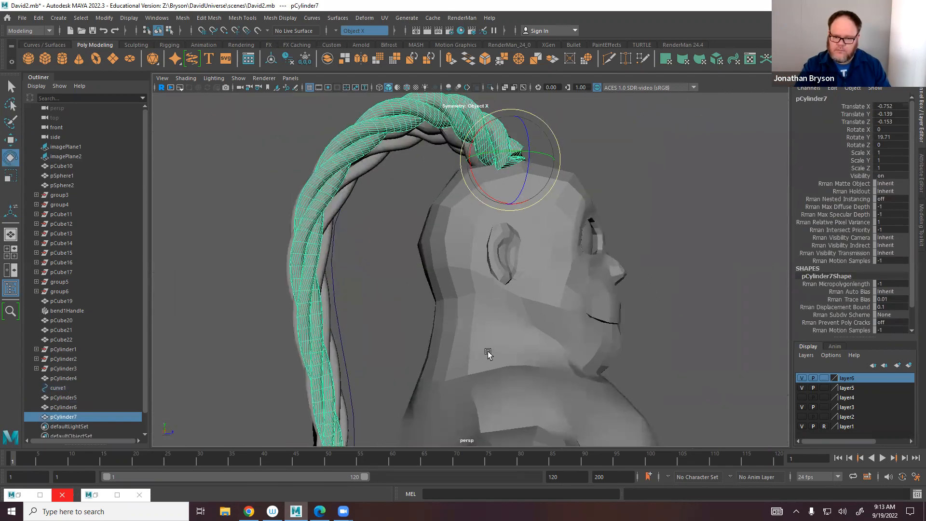
# Scale the second braid copy to 0.808, lower it to Translate Y -0.294 and tilt it to Rotate X 5.313.
pyautogui.press('w')
pyautogui.keyDown('alt'); pyautogui.moveTo(487, 179); pyautogui.dragTo(509, 315); pyautogui.keyUp('alt')
pyautogui.click(503, 198)
pyautogui.press('e')
pyautogui.press('r')
pyautogui.moveTo(517, 281); pyautogui.dragTo(497, 314)
pyautogui.press('e')
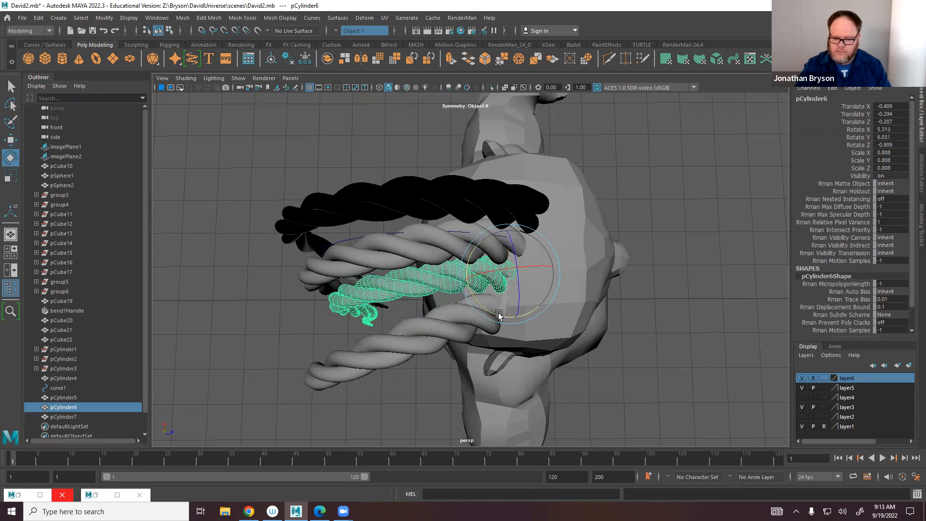
# Scale the outermost braid to 0.731, move it to Translate X -0.593, Y -0.439, Z -0.439 and set Rotate Y 14.903.
pyautogui.click(444, 337)
pyautogui.keyDown('alt'); pyautogui.moveTo(444, 337); pyautogui.dragTo(499, 193); pyautogui.keyUp('alt')
pyautogui.press('r')
pyautogui.press('w')
pyautogui.press('e')
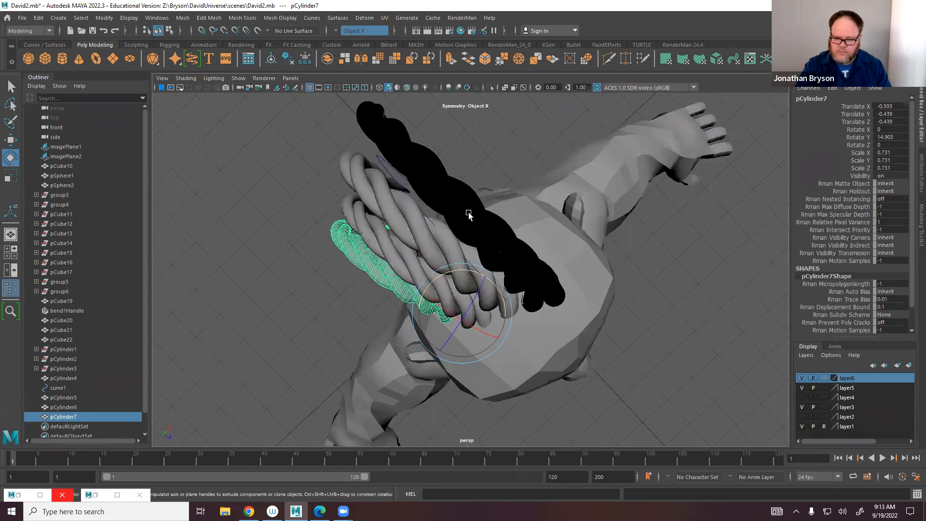
# Select the first braid copy and examine the hair arrangement on the whole character from several angles.
pyautogui.click(467, 211)
pyautogui.keyDown('alt'); pyautogui.moveTo(495, 274); pyautogui.dragTo(555, 280); pyautogui.keyUp('alt')
pyautogui.keyDown('alt'); pyautogui.moveTo(554, 280); pyautogui.dragTo(461, 326, button='right'); pyautogui.keyUp('alt')
pyautogui.keyDown('alt'); pyautogui.moveTo(462, 326); pyautogui.dragTo(427, 336); pyautogui.keyUp('alt')
pyautogui.keyDown('alt'); pyautogui.moveTo(427, 335); pyautogui.dragTo(612, 331, button='right'); pyautogui.keyUp('alt')
pyautogui.keyDown('alt'); pyautogui.moveTo(474, 294); pyautogui.dragTo(433, 327); pyautogui.keyUp('alt')
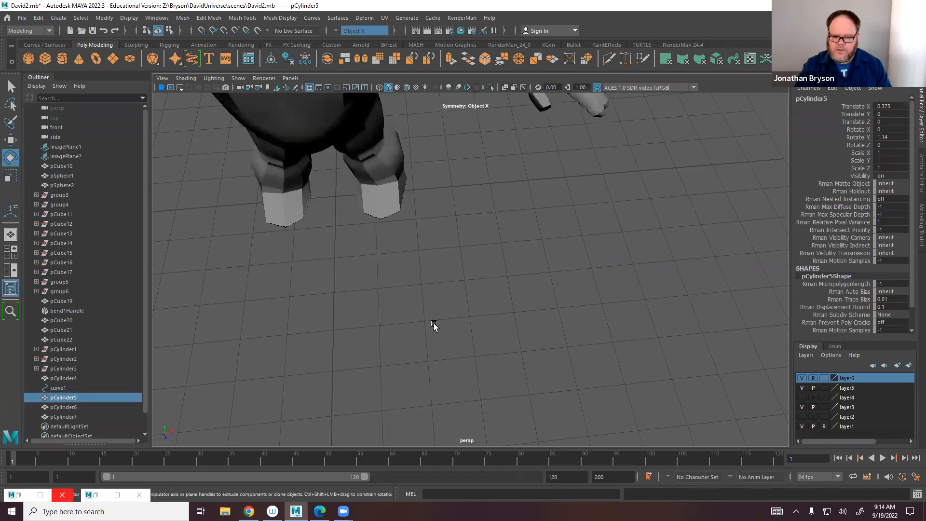
pyautogui.keyDown('alt'); pyautogui.moveTo(434, 326); pyautogui.dragTo(646, 407, button='middle'); pyautogui.keyUp('alt')
pyautogui.keyDown('alt'); pyautogui.moveTo(646, 408); pyautogui.dragTo(440, 337, button='right'); pyautogui.keyUp('alt')
pyautogui.keyDown('alt'); pyautogui.moveTo(440, 337); pyautogui.dragTo(461, 217); pyautogui.keyUp('alt')
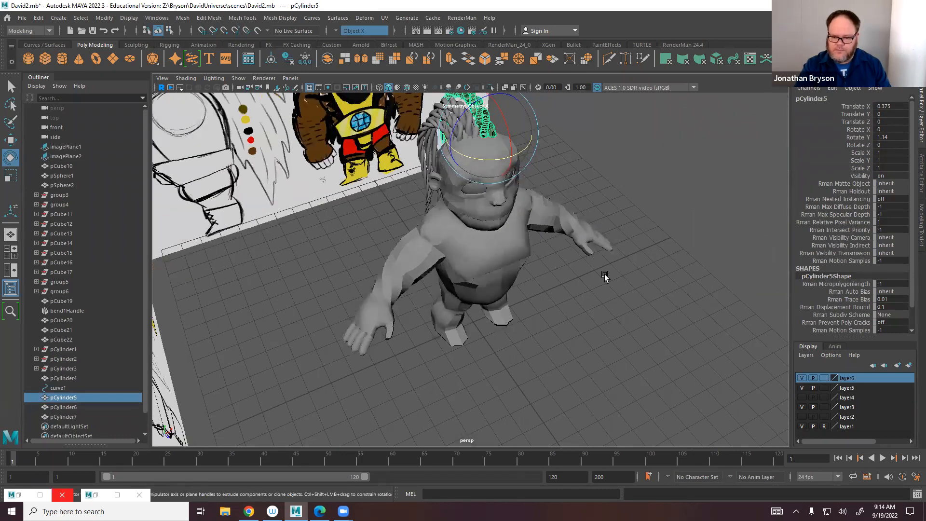
# Create a polygon cylinder and move it in front of the head to Translate X 2.533, Y 9.966, Z 4.059.
pyautogui.click(63, 60)
pyautogui.keyDown('alt'); pyautogui.moveTo(492, 371); pyautogui.dragTo(412, 318, button='middle'); pyautogui.keyUp('alt')
pyautogui.press('w')
pyautogui.keyDown('alt'); pyautogui.moveTo(461, 339); pyautogui.dragTo(497, 323); pyautogui.keyUp('alt')
pyautogui.keyDown('alt'); pyautogui.moveTo(497, 323); pyautogui.dragTo(443, 421, button='right'); pyautogui.keyUp('alt')
pyautogui.keyDown('alt'); pyautogui.moveTo(444, 422); pyautogui.dragTo(464, 309); pyautogui.keyUp('alt')
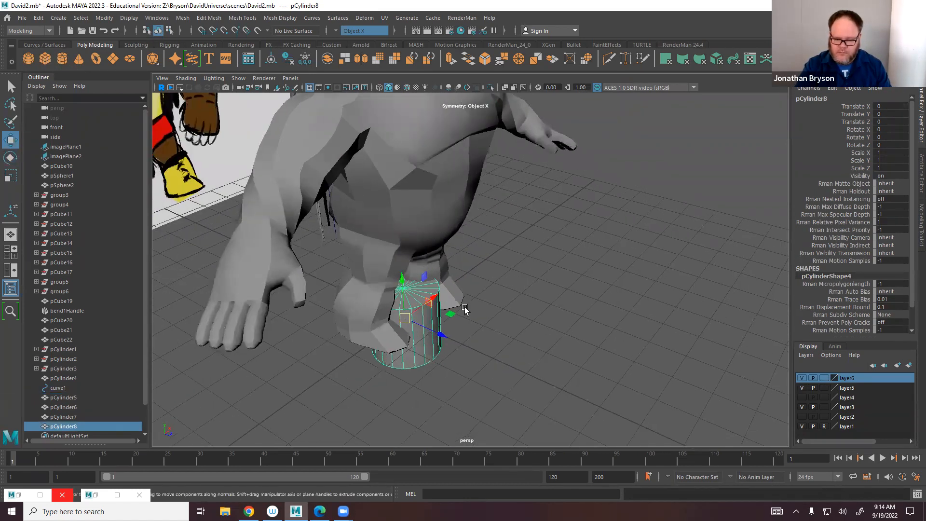
pyautogui.moveTo(409, 320); pyautogui.dragTo(559, 87)
pyautogui.keyDown('alt'); pyautogui.moveTo(589, 381); pyautogui.dragTo(593, 399, button='middle'); pyautogui.keyUp('alt')
pyautogui.keyDown('alt'); pyautogui.moveTo(545, 198); pyautogui.dragTo(556, 357, button='middle'); pyautogui.keyUp('alt')
pyautogui.keyDown('alt'); pyautogui.moveTo(556, 357); pyautogui.dragTo(574, 241); pyautogui.keyUp('alt')
pyautogui.keyDown('alt'); pyautogui.moveTo(536, 231); pyautogui.dragTo(534, 405, button='middle'); pyautogui.keyUp('alt')
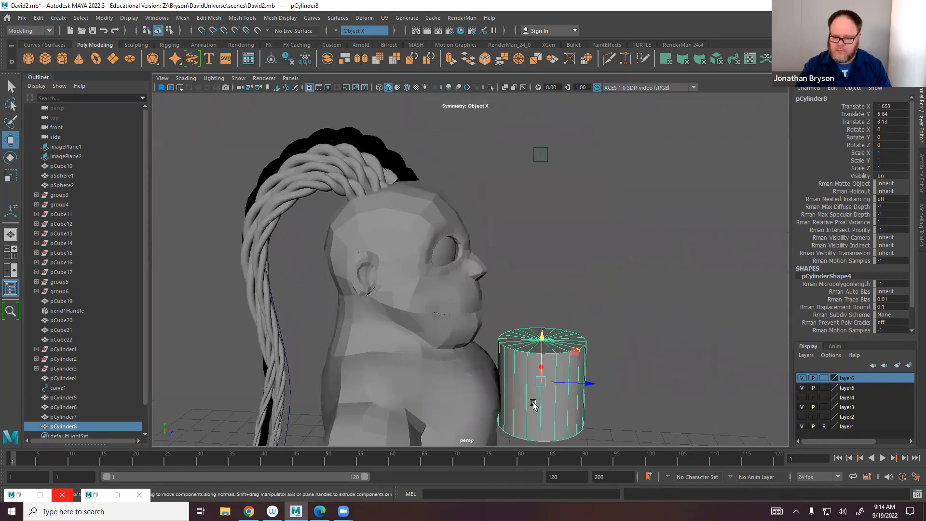
pyautogui.moveTo(538, 381); pyautogui.dragTo(613, 219)
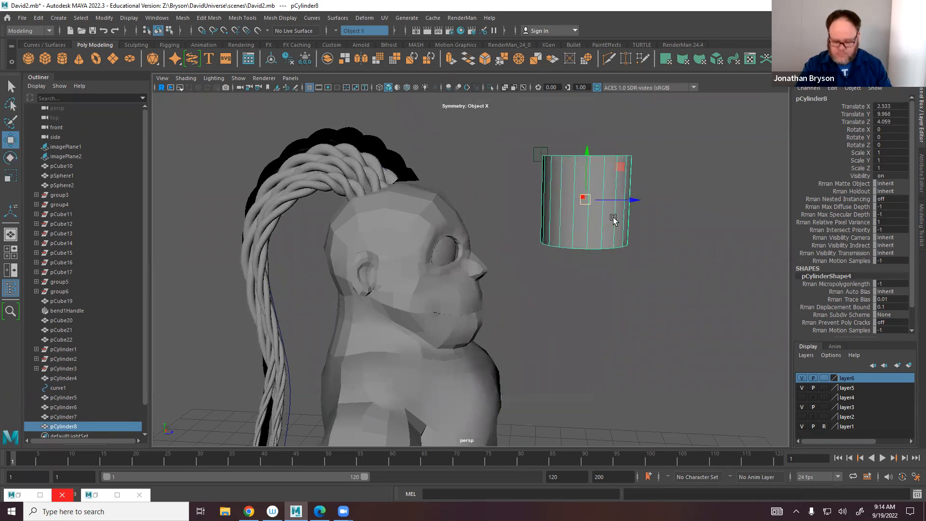
pyautogui.hotkey('ctrl', 'd')
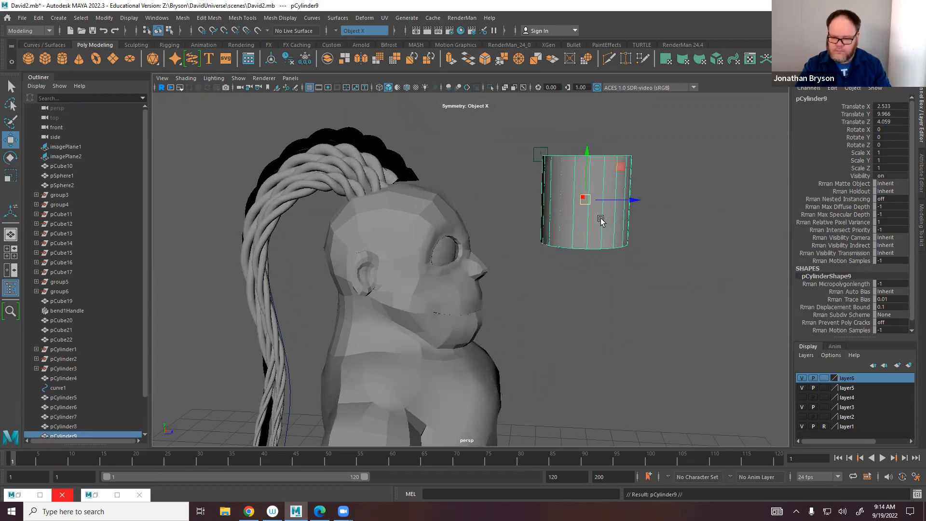
pyautogui.moveTo(625, 200); pyautogui.dragTo(712, 200)
pyautogui.keyDown('alt'); pyautogui.moveTo(632, 236); pyautogui.dragTo(642, 265, button='middle'); pyautogui.keyUp('alt')
pyautogui.scroll(5, 580, 242)
pyautogui.press('Delete')
# Flatten the new cylinder into a small disc with Scale X 0.488, Y 0.178, Z 0.488.
pyautogui.click(539, 250)
pyautogui.press('e')
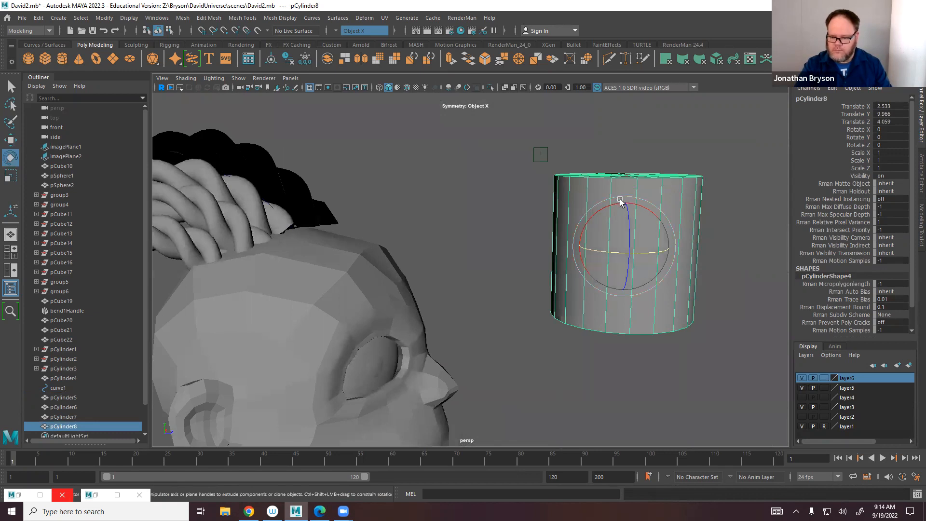
pyautogui.press('r')
pyautogui.moveTo(624, 202); pyautogui.dragTo(632, 231)
pyautogui.press('w')
pyautogui.keyDown('alt'); pyautogui.moveTo(631, 233); pyautogui.dragTo(625, 288, button='middle'); pyautogui.keyUp('alt')
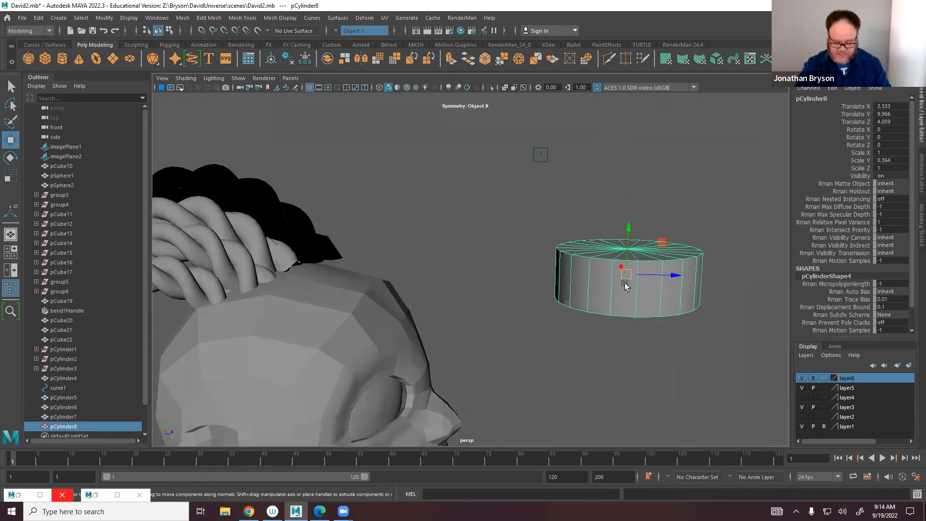
pyautogui.press('r')
pyautogui.moveTo(625, 284); pyautogui.dragTo(573, 268)
pyautogui.press('w')
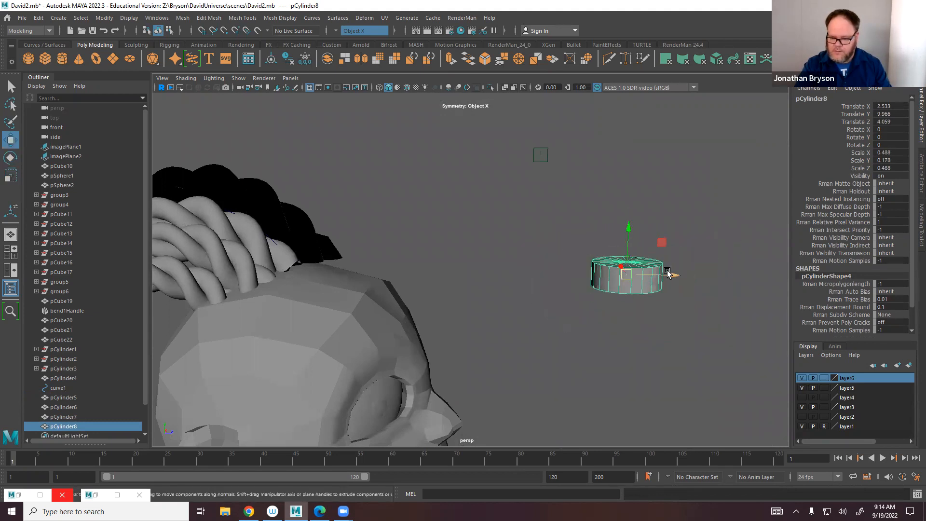
# Place the disc on the upper forehead at Translate X -0.115, Y 10.22, Z 1.08 and tilt it to Rotate X 36.005.
pyautogui.moveTo(628, 276); pyautogui.dragTo(519, 344)
pyautogui.moveTo(512, 292); pyautogui.dragTo(447, 297)
pyautogui.press('e')
pyautogui.press('w')
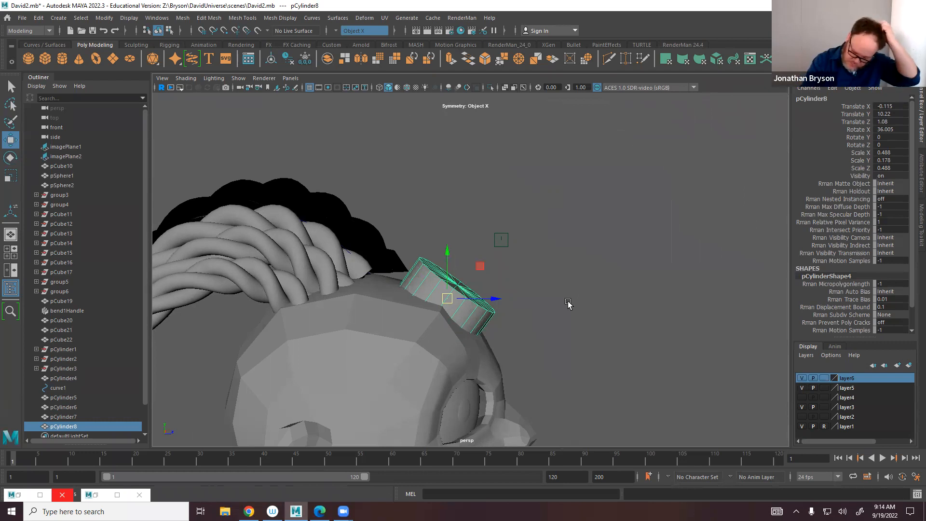
# Draw an EP curve in the side view from the hairline through the sketched front hair spike to its tip.
pyautogui.press('space')
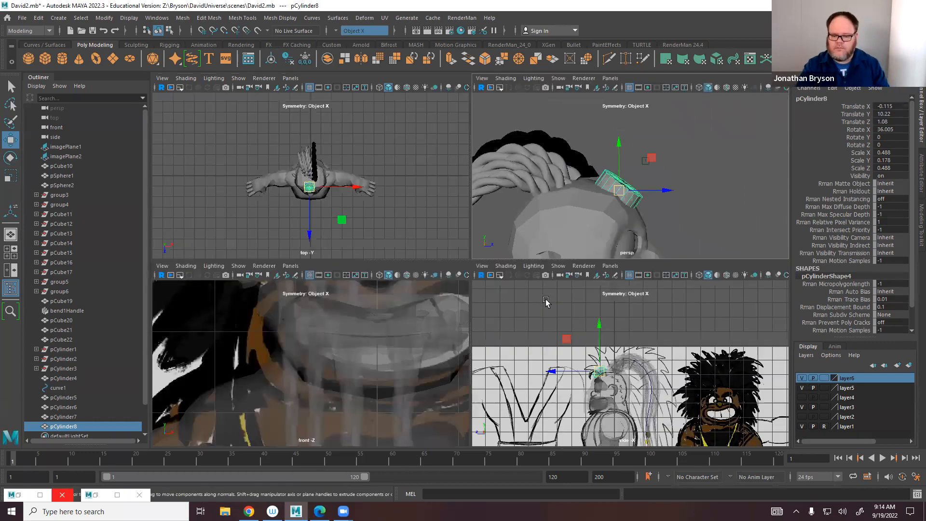
pyautogui.press('space')
pyautogui.scroll(10, 387, 331)
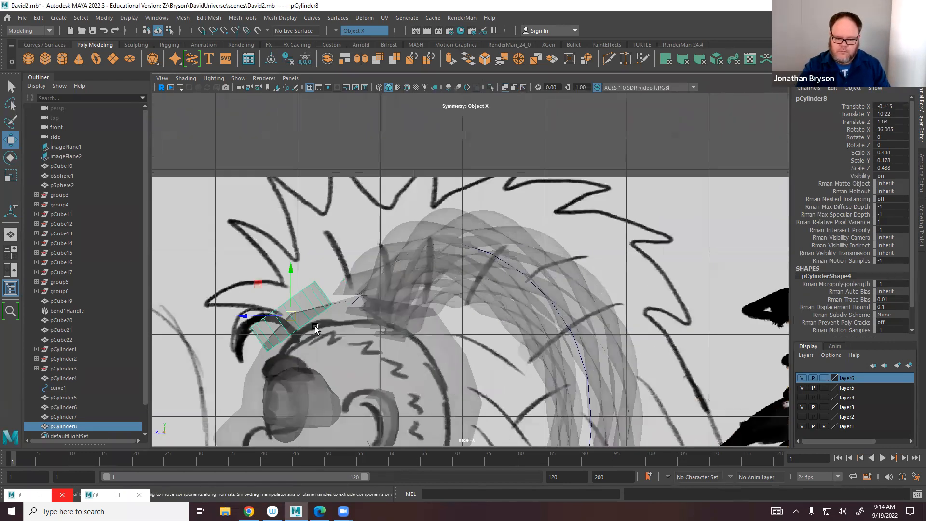
pyautogui.keyDown('alt'); pyautogui.moveTo(613, 258); pyautogui.dragTo(467, 300, button='middle'); pyautogui.keyUp('alt')
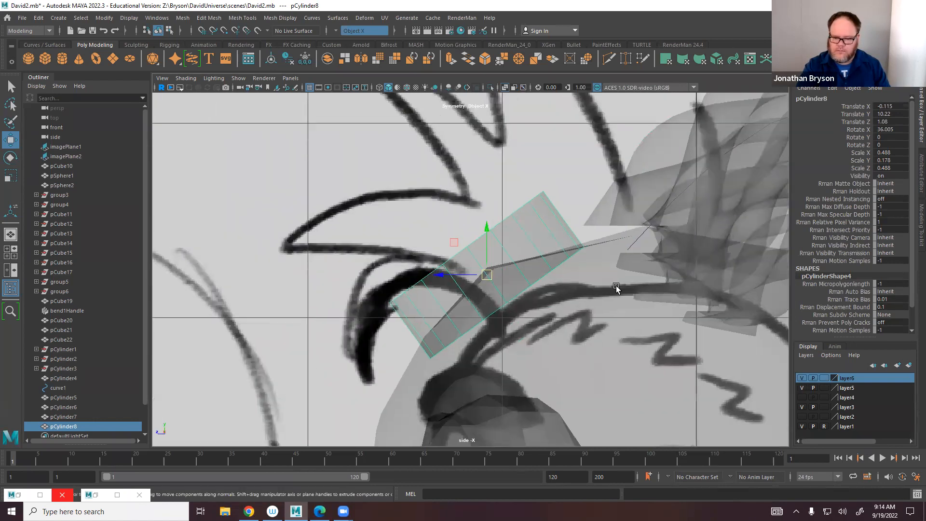
pyautogui.click(104, 17)
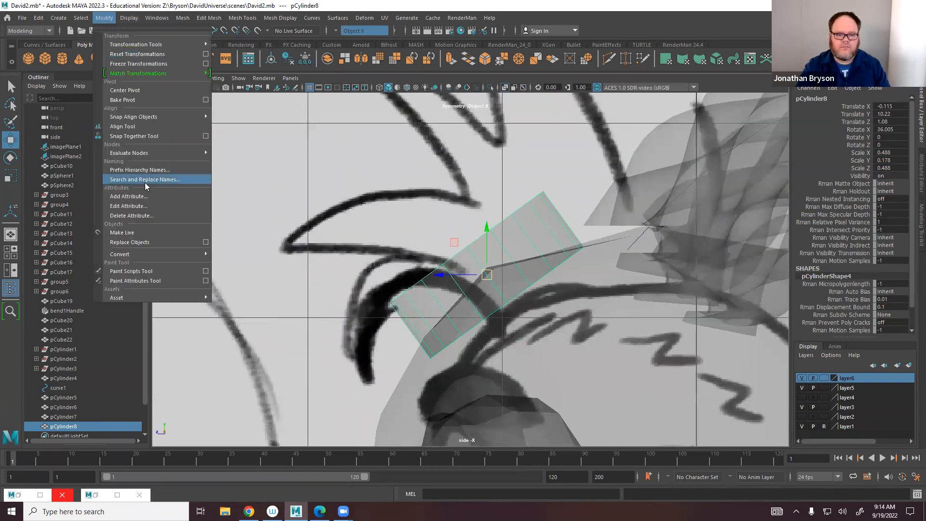
pyautogui.moveTo(52, 16)
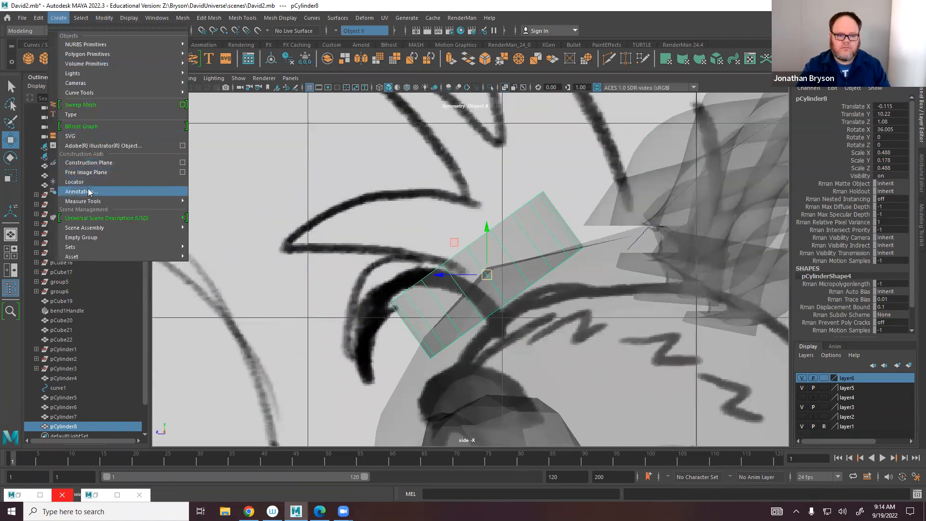
pyautogui.moveTo(103, 92)
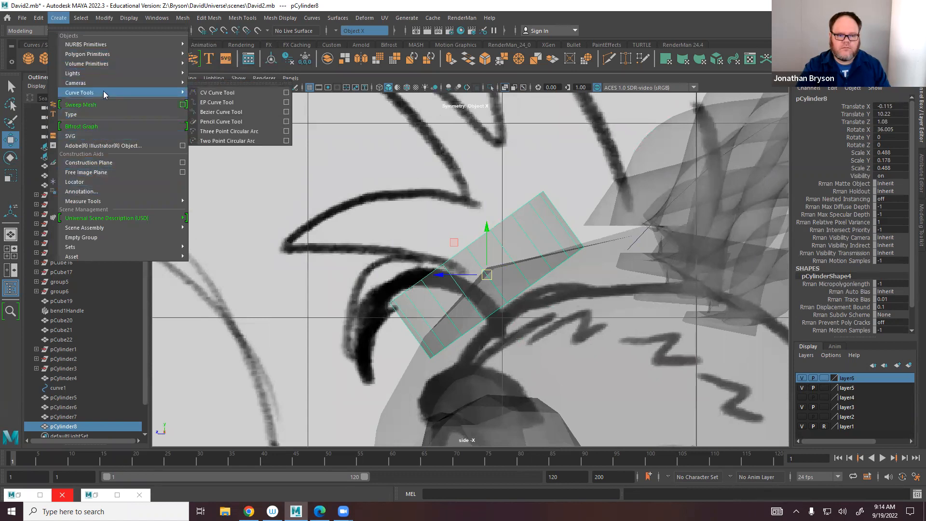
pyautogui.click(217, 102)
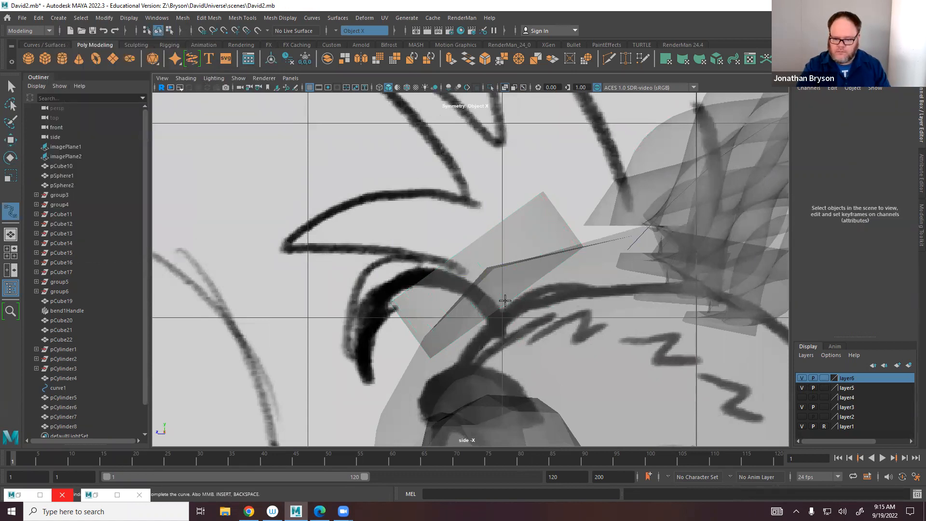
pyautogui.click(505, 300)
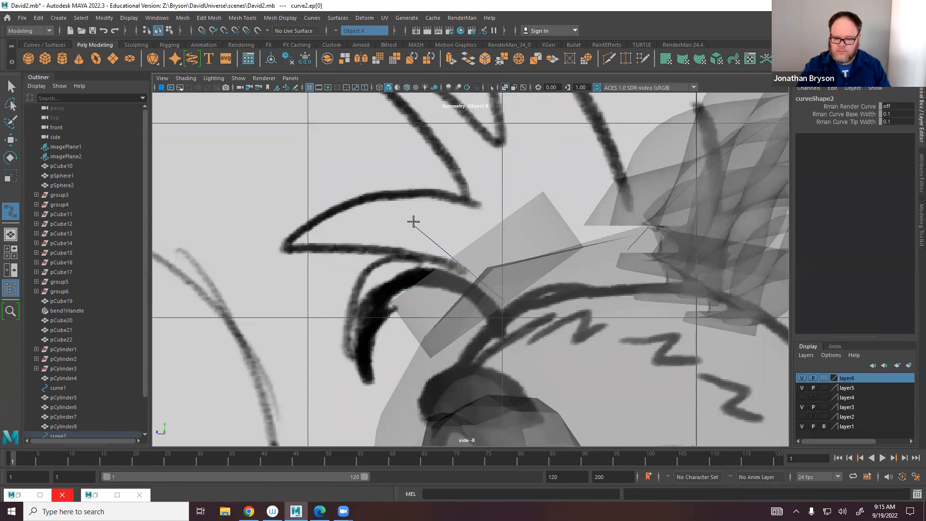
pyautogui.click(292, 241)
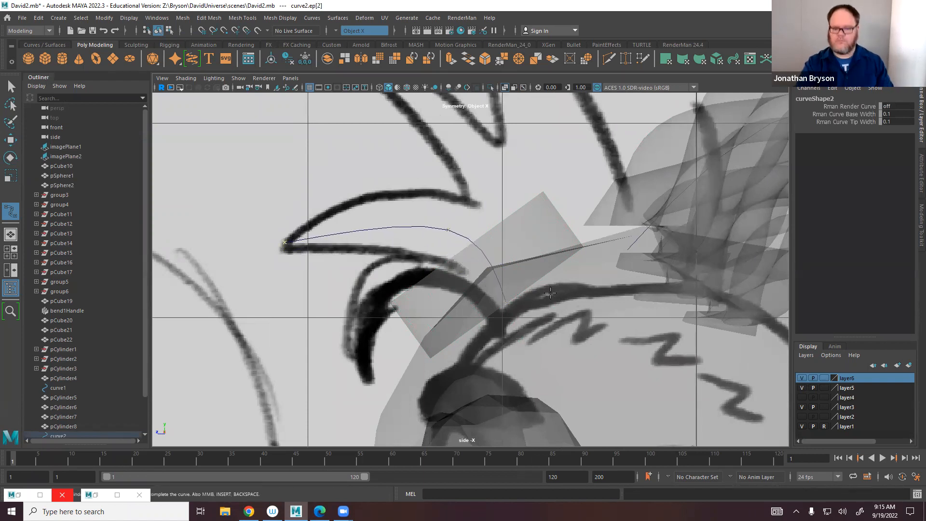
pyautogui.press('Return')
pyautogui.press('w')
# Shrink the disc to Scale X 0.305, Y 0.111, Z 0.305 and center it at Translate X -0.003, Y 10.244, Z 1.042.
pyautogui.click(541, 250)
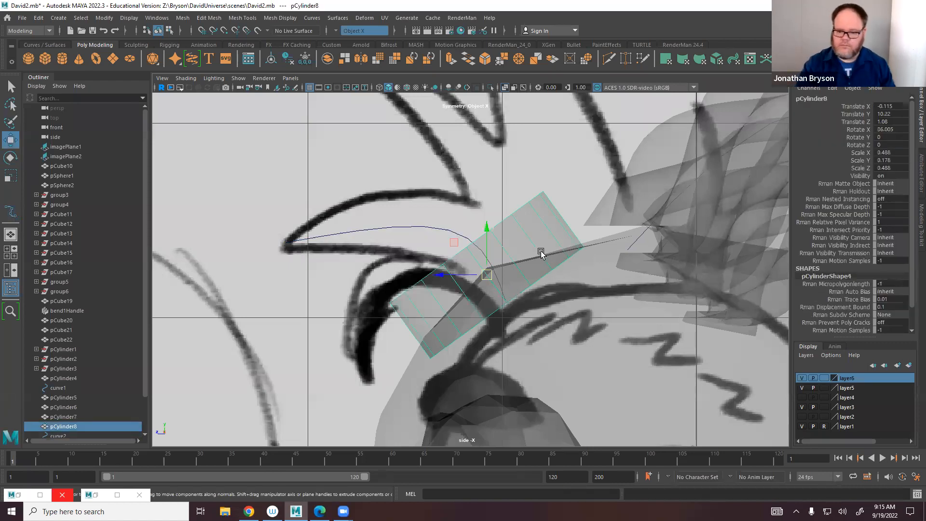
pyautogui.press('space')
pyautogui.press('space')
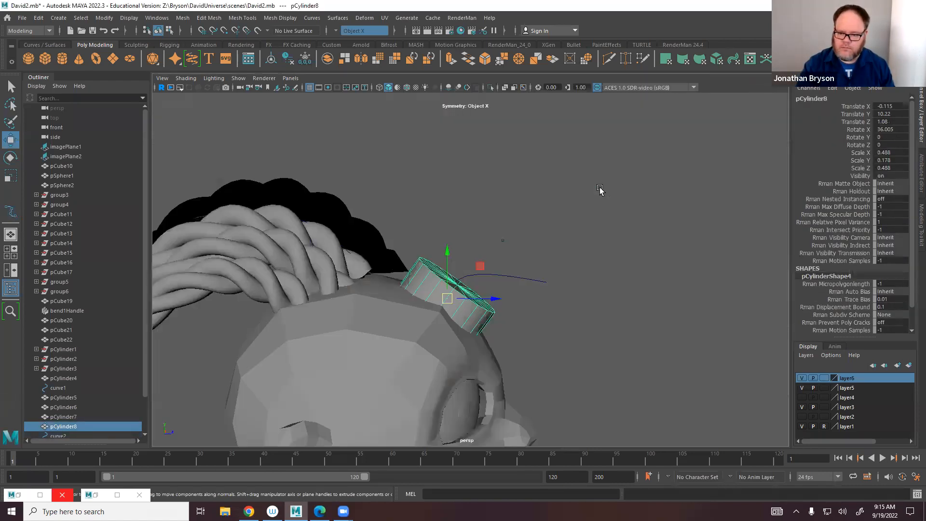
pyautogui.keyDown('alt'); pyautogui.moveTo(601, 193); pyautogui.dragTo(514, 264); pyautogui.keyUp('alt')
pyautogui.keyDown('alt'); pyautogui.moveTo(514, 265); pyautogui.dragTo(661, 329, button='right'); pyautogui.keyUp('alt')
pyautogui.press('r')
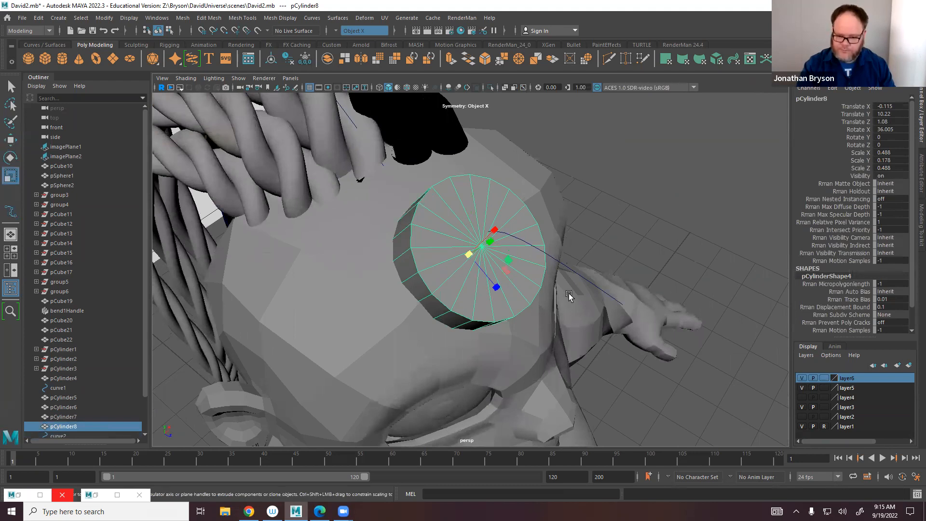
pyautogui.moveTo(468, 256); pyautogui.dragTo(419, 231)
pyautogui.press('w')
pyautogui.moveTo(488, 278)
pyautogui.keyDown('alt'); pyautogui.mouseDown()
pyautogui.moveTo(444, 302)
pyautogui.moveTo(539, 265)
pyautogui.moveTo(519, 275)
pyautogui.moveTo(515, 323)
pyautogui.moveTo(505, 233)
pyautogui.mouseUp(); pyautogui.keyUp('alt')
pyautogui.press('space')
pyautogui.press('space')
pyautogui.press('space')
pyautogui.press('space')
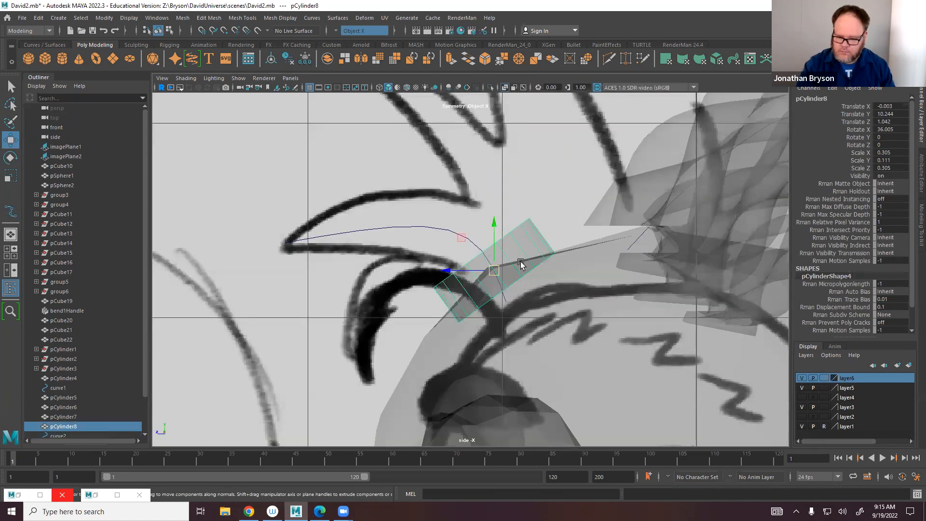
# Select only the top cap faces of the disc, leaving its side and bottom faces unselected.
pyautogui.moveTo(520, 235); pyautogui.dragTo(519, 257, button='right')
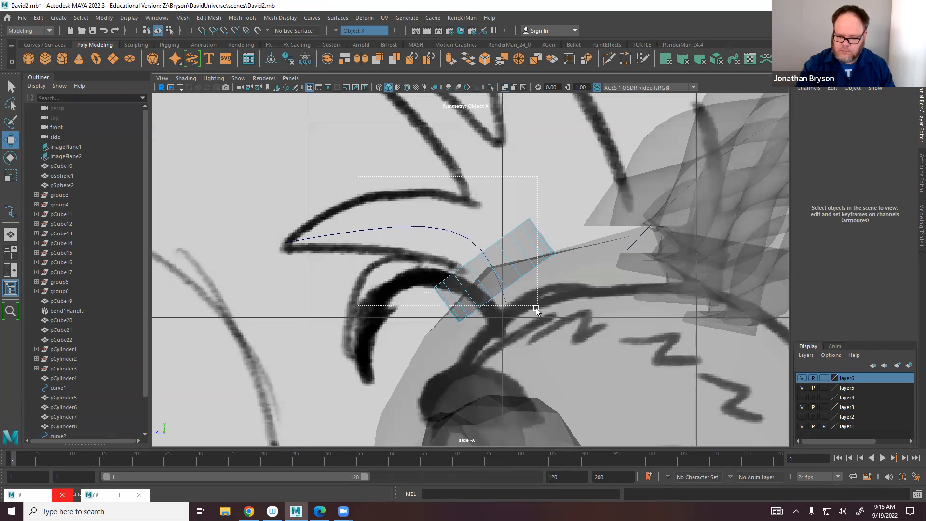
pyautogui.moveTo(579, 352); pyautogui.dragTo(577, 353)
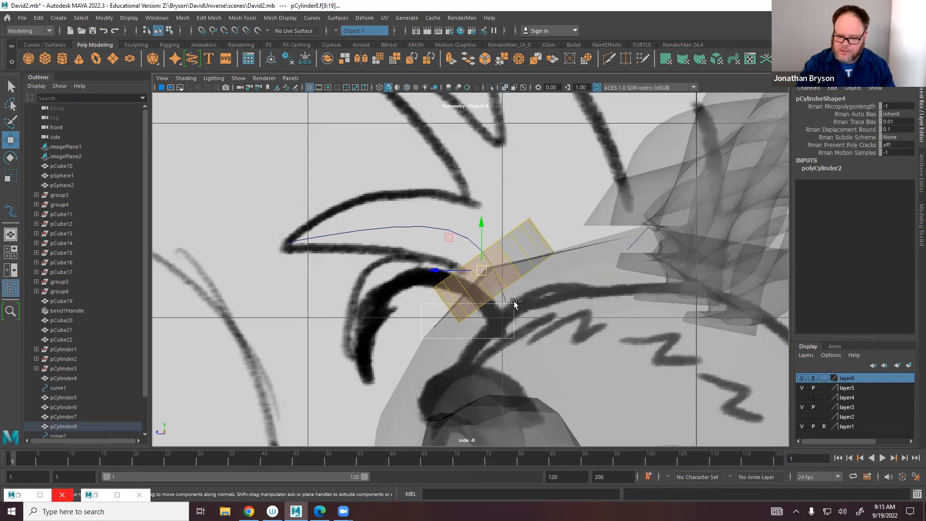
pyautogui.keyDown('ctrl'); pyautogui.moveTo(514, 302); pyautogui.dragTo(515, 303); pyautogui.keyUp('ctrl')
pyautogui.moveTo(483, 276); pyautogui.dragTo(484, 277)
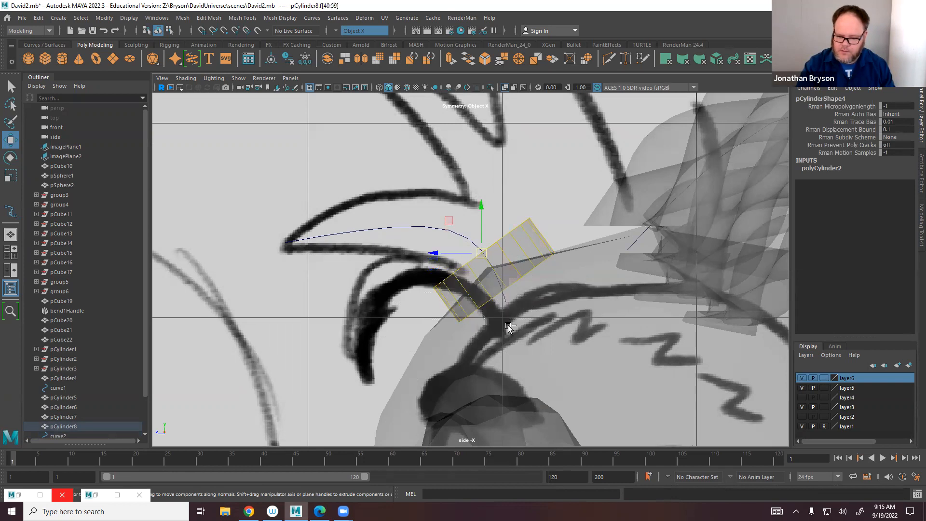
pyautogui.press('space')
pyautogui.press('space')
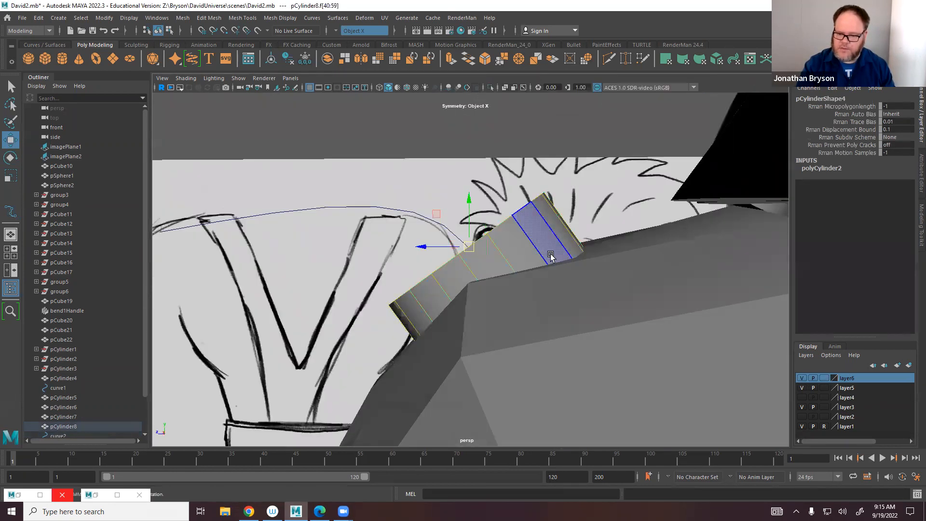
pyautogui.keyDown('alt'); pyautogui.moveTo(551, 255); pyautogui.dragTo(547, 240); pyautogui.keyUp('alt')
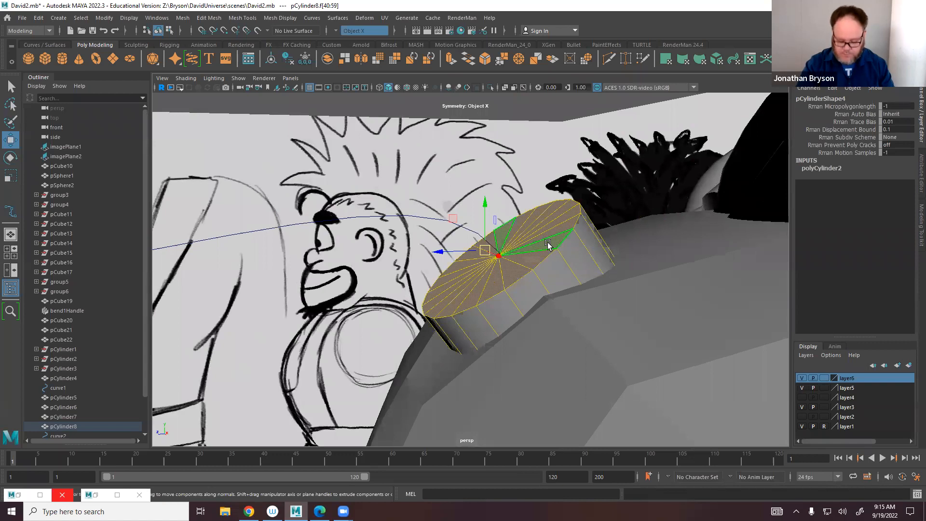
pyautogui.keyDown('alt'); pyautogui.moveTo(556, 274); pyautogui.dragTo(492, 249); pyautogui.keyUp('alt')
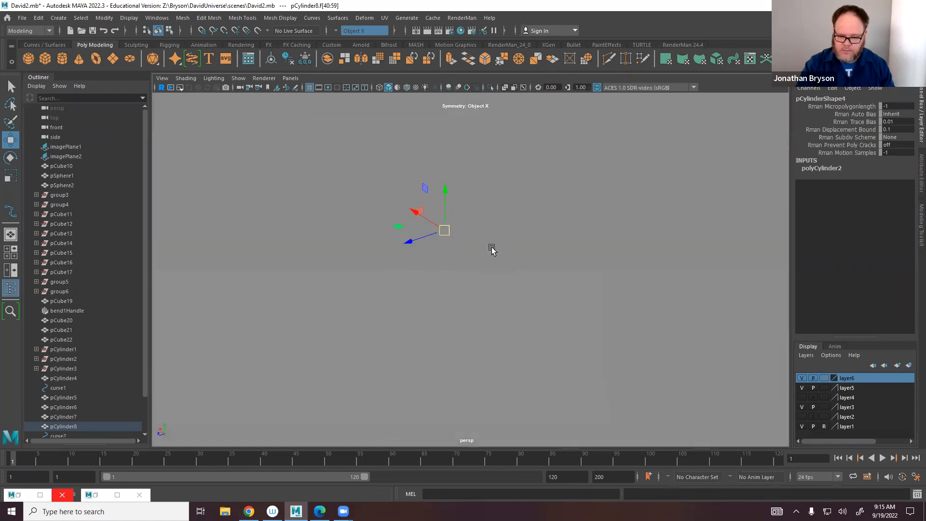
pyautogui.keyDown('alt'); pyautogui.moveTo(492, 249); pyautogui.dragTo(566, 292, button='right'); pyautogui.keyUp('alt')
pyautogui.keyDown('alt'); pyautogui.moveTo(566, 292); pyautogui.dragTo(558, 140); pyautogui.keyUp('alt')
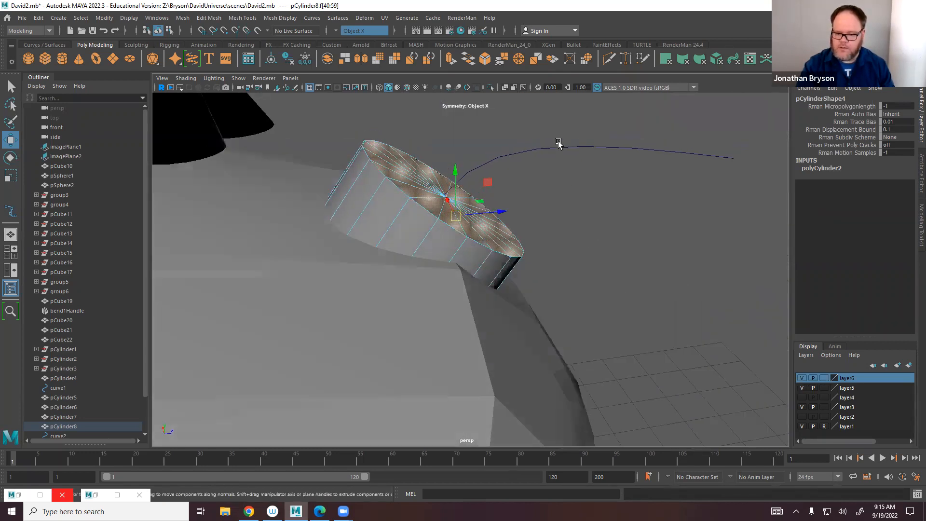
# Add the hair spike curve to the selection and extrude the cap faces along the selected curve.
pyautogui.click(558, 145)
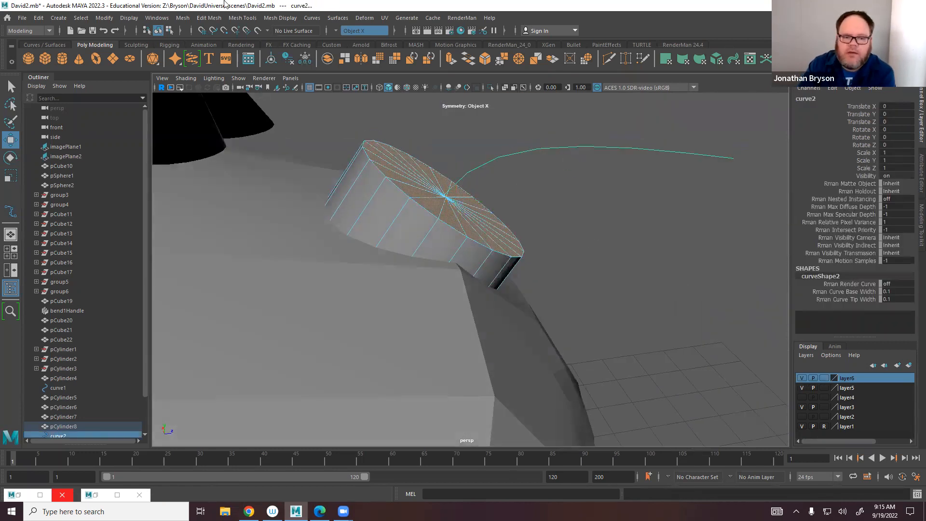
pyautogui.click(183, 19)
pyautogui.moveTo(250, 21)
pyautogui.moveTo(209, 18)
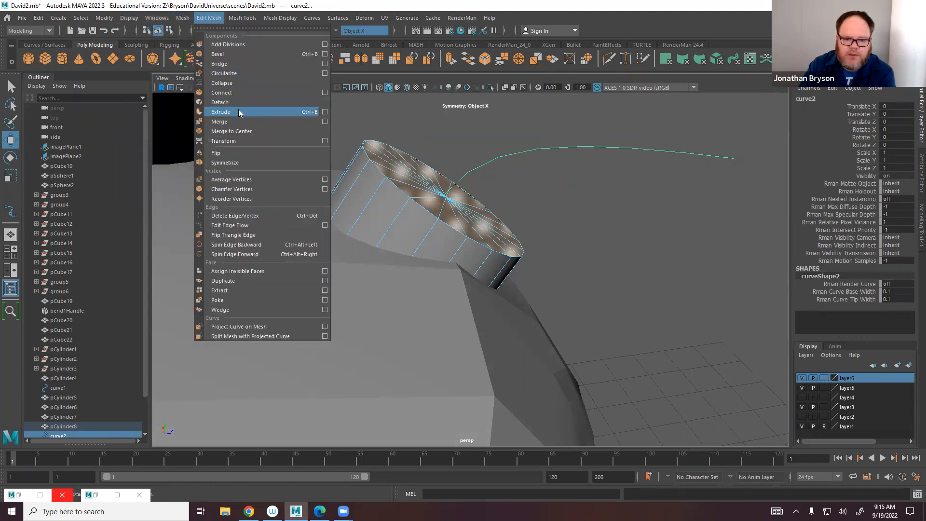
pyautogui.click(325, 112)
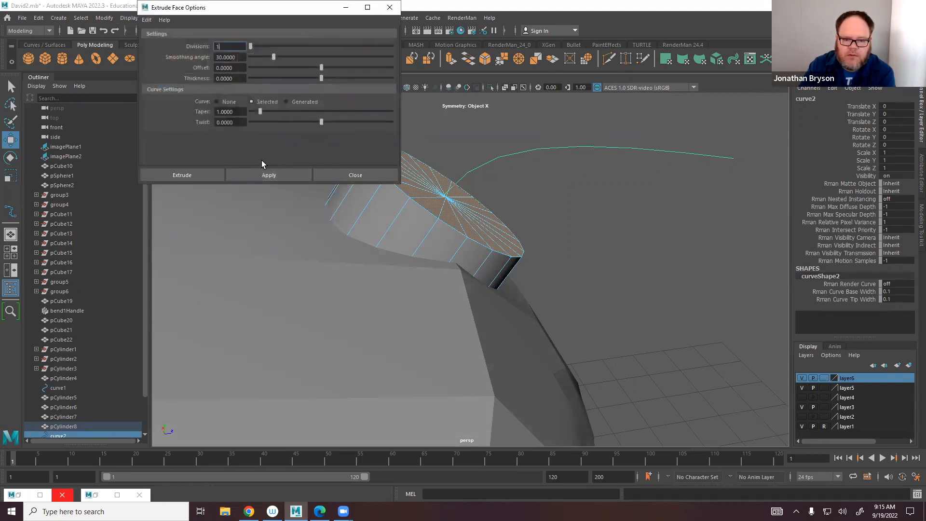
pyautogui.click(206, 174)
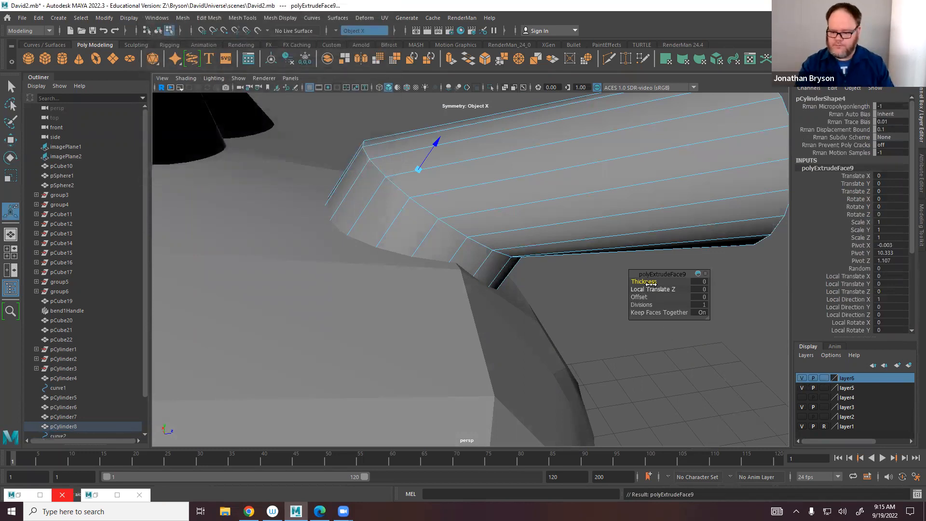
# Set the extrusion's divisions to 17 so the hair piece follows the curve.
pyautogui.moveTo(639, 304); pyautogui.dragTo(716, 314)
pyautogui.keyDown('alt'); pyautogui.moveTo(752, 282); pyautogui.dragTo(694, 349, button='middle'); pyautogui.keyUp('alt')
pyautogui.keyDown('alt'); pyautogui.moveTo(694, 350); pyautogui.dragTo(648, 299); pyautogui.keyUp('alt')
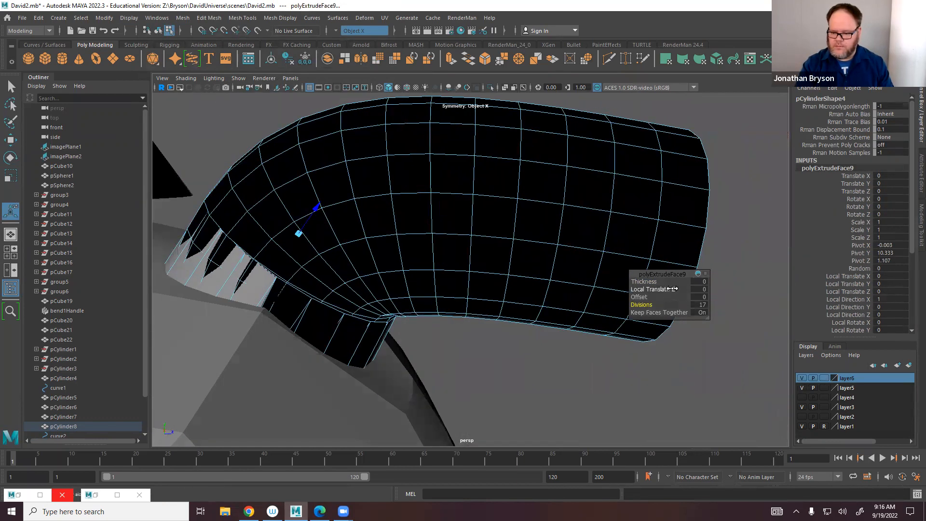
# Try adjusting the extrusion's thickness and offset, undoing the trial changes.
pyautogui.moveTo(650, 281); pyautogui.dragTo(666, 289)
pyautogui.hotkey('ctrl', 'z')
pyautogui.hotkey('ctrl', 'z')
pyautogui.moveTo(643, 295); pyautogui.dragTo(656, 308)
# Leave component editing of the extruded hair piece and return to object mode.
pyautogui.keyDown('alt'); pyautogui.moveTo(535, 355); pyautogui.dragTo(617, 339); pyautogui.keyUp('alt')
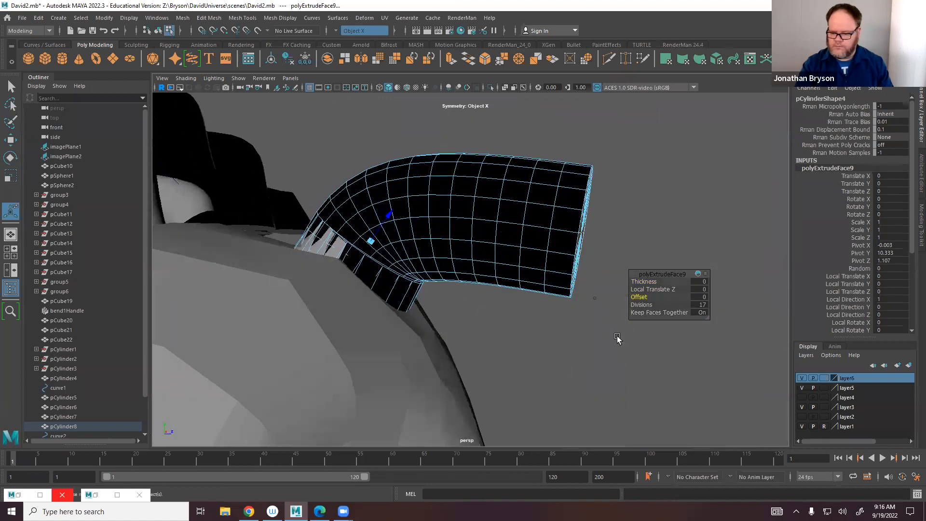
pyautogui.press('F8')
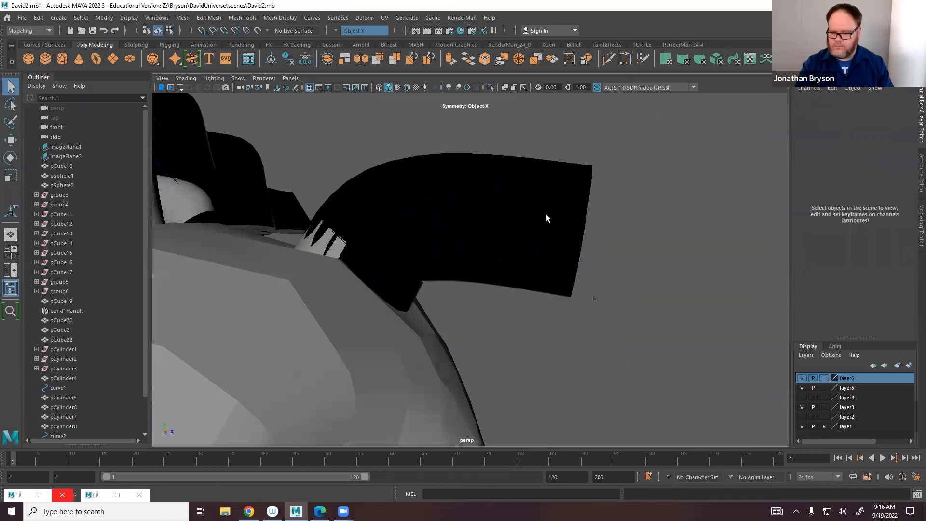
# Reverse the normals of the extruded hair spike.
pyautogui.click(545, 214)
pyautogui.click(280, 17)
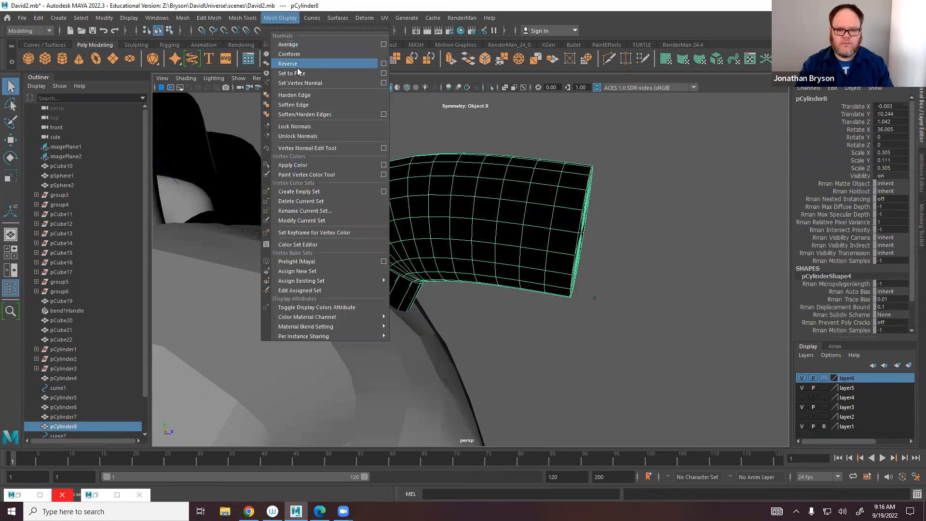
pyautogui.click(298, 64)
pyautogui.press('w')
pyautogui.click(615, 140)
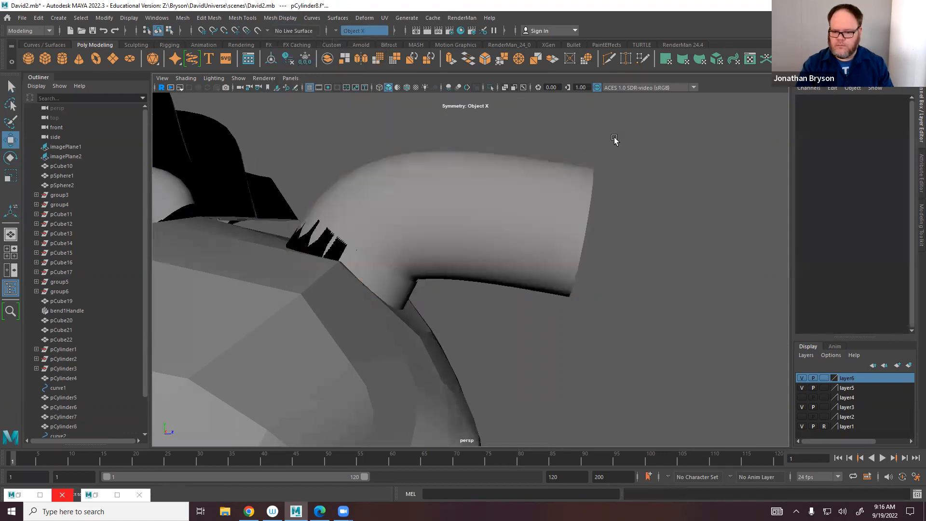
# Examine the jagged dark faces at the root of the hair spike and the neighbouring braid strands.
pyautogui.keyDown('alt'); pyautogui.moveTo(450, 298); pyautogui.dragTo(461, 266, button='middle'); pyautogui.keyUp('alt')
pyautogui.click(442, 215)
pyautogui.keyDown('alt'); pyautogui.moveTo(430, 260); pyautogui.dragTo(479, 222); pyautogui.keyUp('alt')
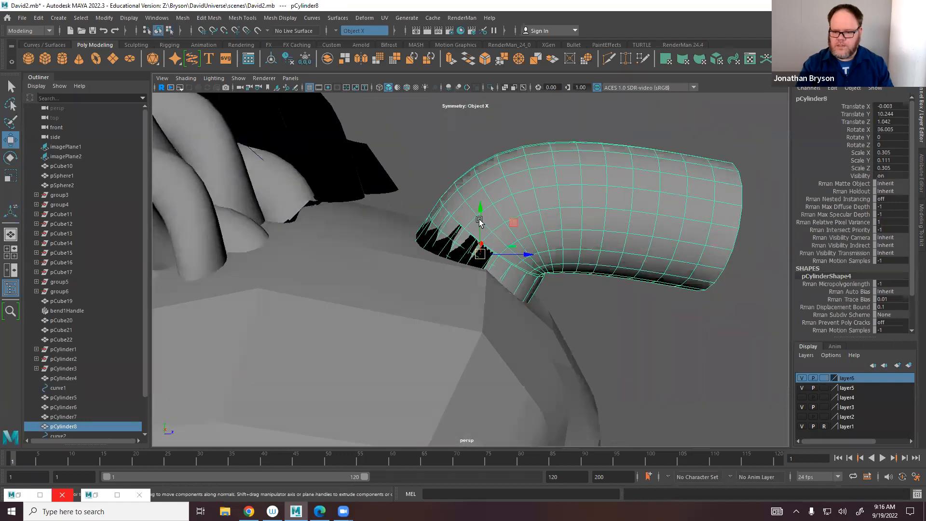
pyautogui.keyDown('alt'); pyautogui.moveTo(531, 282); pyautogui.dragTo(349, 239); pyautogui.keyUp('alt')
pyautogui.click(348, 238)
pyautogui.keyDown('alt'); pyautogui.moveTo(331, 310); pyautogui.dragTo(603, 211); pyautogui.keyUp('alt')
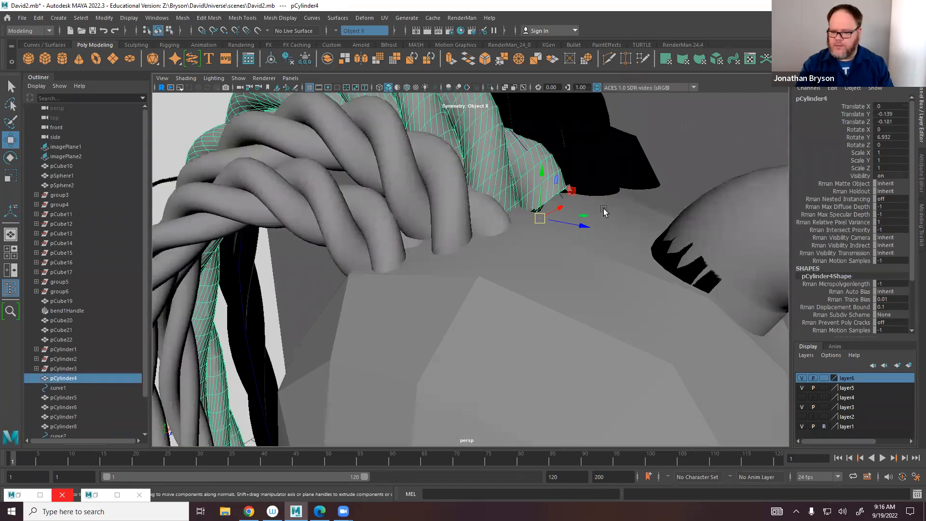
pyautogui.keyDown('alt'); pyautogui.moveTo(633, 244); pyautogui.dragTo(398, 258); pyautogui.keyUp('alt')
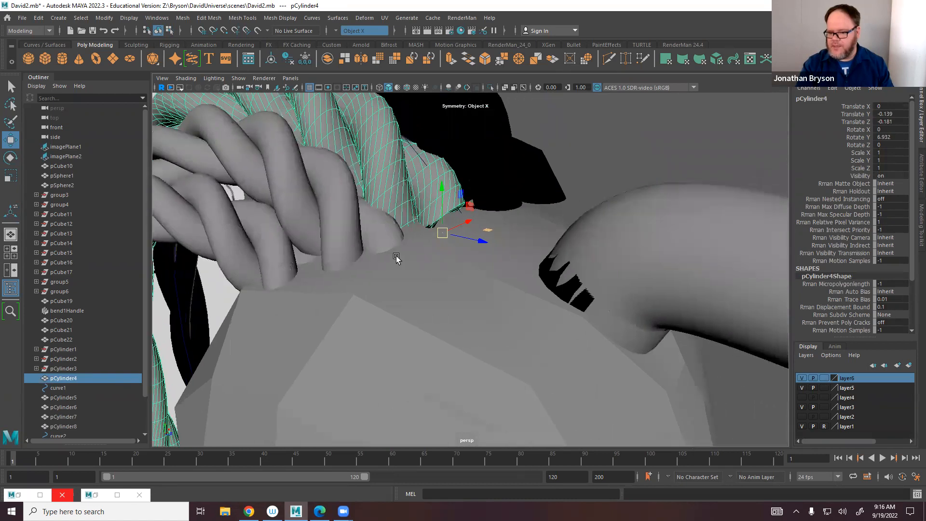
pyautogui.keyDown('alt'); pyautogui.moveTo(588, 287); pyautogui.dragTo(455, 291, button='middle'); pyautogui.keyUp('alt')
pyautogui.keyDown('alt'); pyautogui.moveTo(451, 248); pyautogui.dragTo(475, 250); pyautogui.keyUp('alt')
pyautogui.keyDown('alt'); pyautogui.moveTo(475, 251); pyautogui.dragTo(483, 219, button='right'); pyautogui.keyUp('alt')
# Delete the overlapping rings of faces around the base of the hair spike.
pyautogui.click(514, 179)
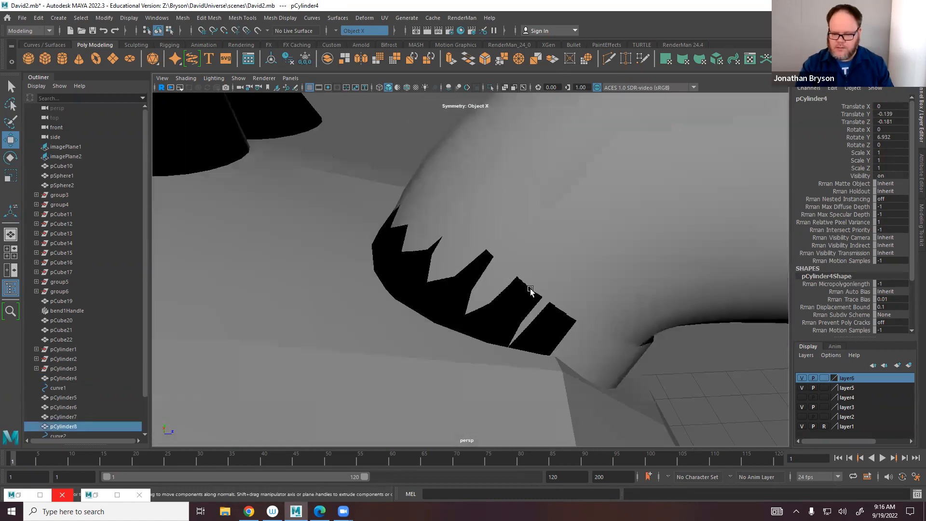
pyautogui.moveTo(587, 269); pyautogui.dragTo(583, 273, button='right')
pyautogui.click(578, 340)
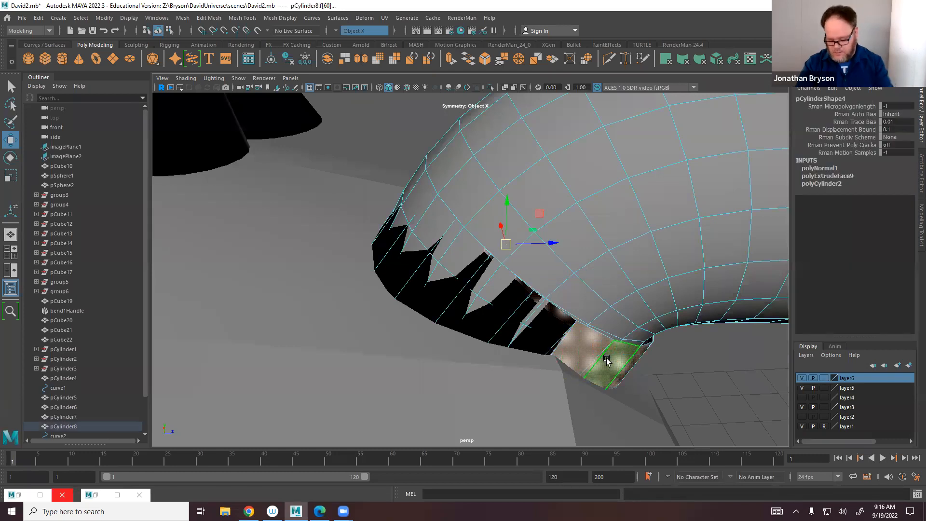
pyautogui.press('Delete')
pyautogui.doubleClick(612, 352)
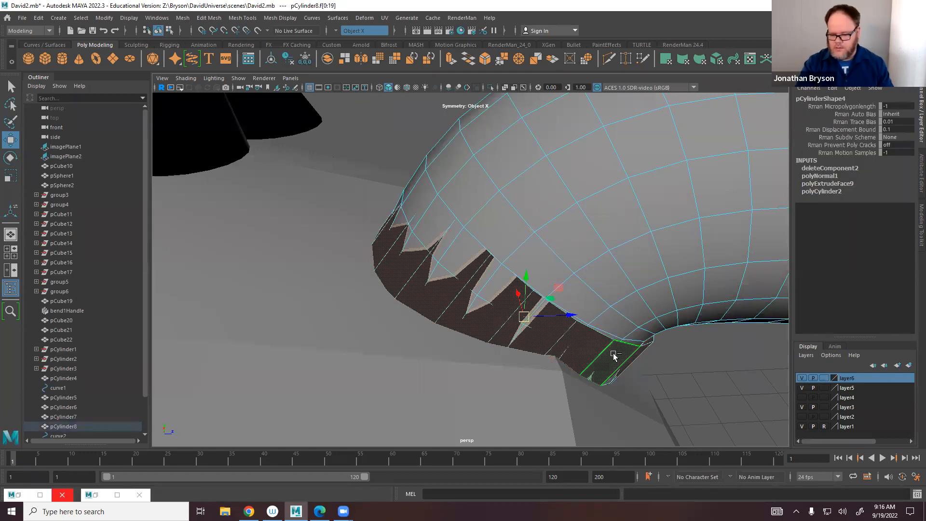
pyautogui.press('Delete')
# Delete the cap and remaining overlapping faces at the underside of the spike's base, and return to object mode.
pyautogui.keyDown('alt'); pyautogui.moveTo(555, 336); pyautogui.dragTo(605, 291); pyautogui.keyUp('alt')
pyautogui.doubleClick(663, 170)
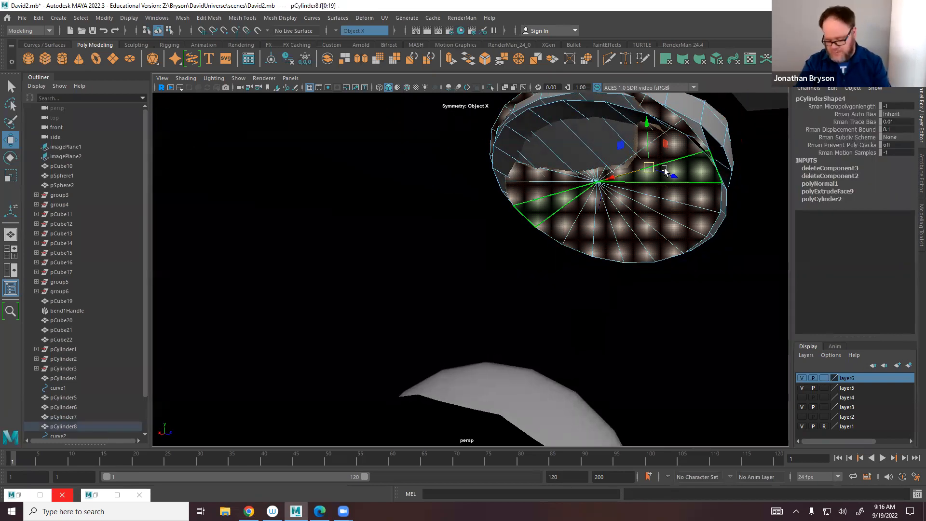
pyautogui.press('Delete')
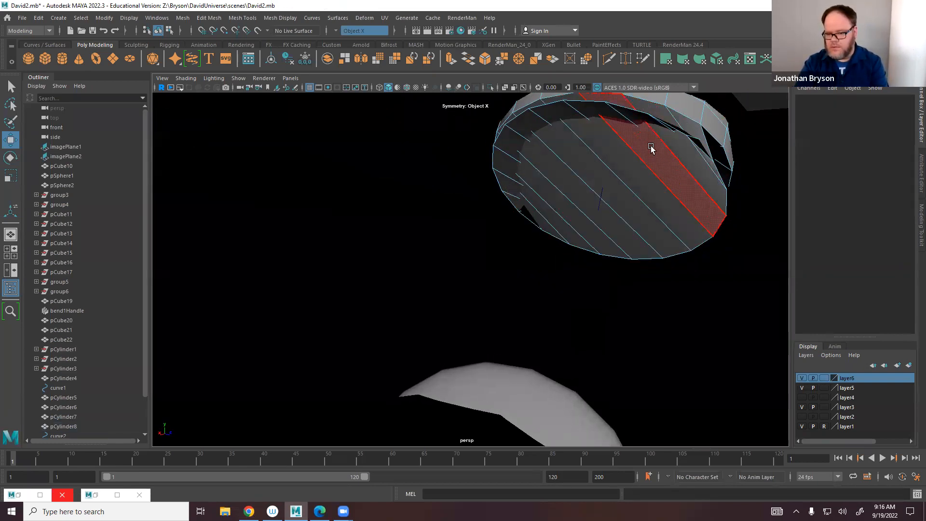
pyautogui.click(629, 105)
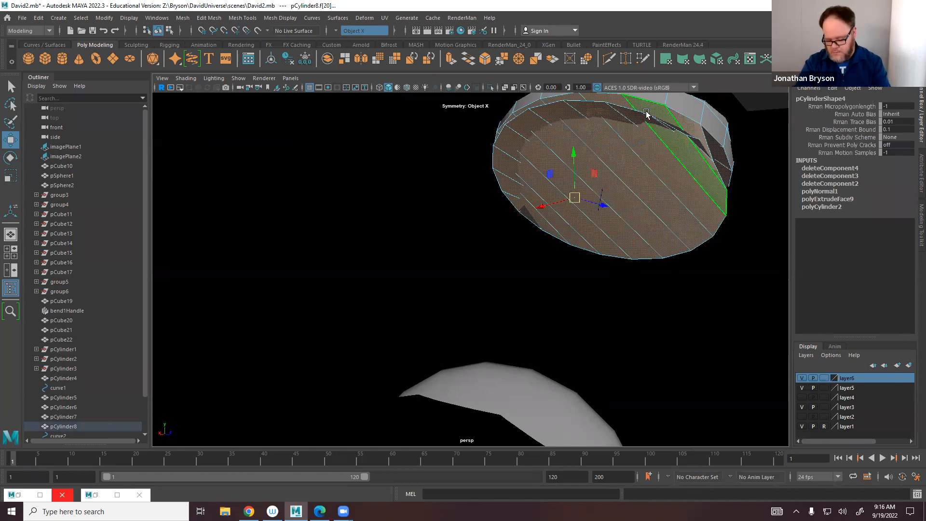
pyautogui.press('Delete')
pyautogui.keyDown('alt'); pyautogui.moveTo(632, 168); pyautogui.dragTo(490, 229); pyautogui.keyUp('alt')
pyautogui.scroll(-5, 511, 220)
pyautogui.keyDown('alt'); pyautogui.moveTo(490, 229); pyautogui.dragTo(417, 240, button='middle'); pyautogui.keyUp('alt')
pyautogui.moveTo(482, 205); pyautogui.dragTo(528, 190, button='right')
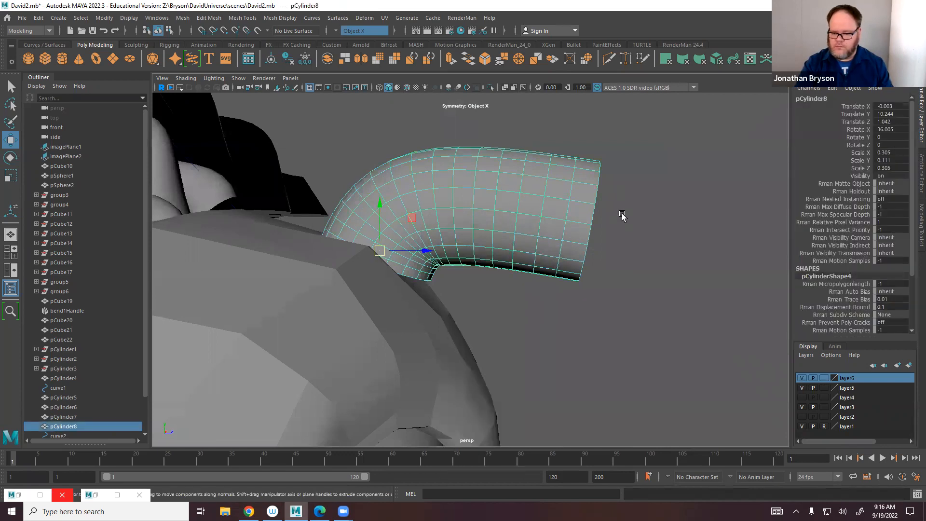
# Select the spike's guide curve and move its control vertex near the tip end.
pyautogui.click(622, 214)
pyautogui.keyDown('alt'); pyautogui.moveTo(614, 238); pyautogui.dragTo(558, 248, button='middle'); pyautogui.keyUp('alt')
pyautogui.scroll(5, 629, 265)
pyautogui.keyDown('alt'); pyautogui.moveTo(629, 265); pyautogui.dragTo(509, 314, button='middle'); pyautogui.keyUp('alt')
pyautogui.keyDown('alt'); pyautogui.moveTo(494, 289); pyautogui.dragTo(621, 315); pyautogui.keyUp('alt')
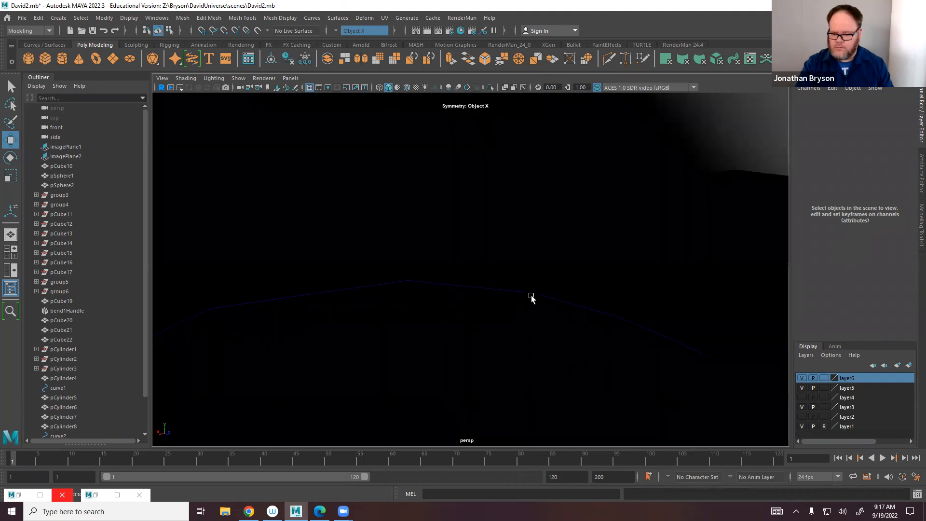
pyautogui.click(532, 294)
pyautogui.moveTo(527, 291); pyautogui.dragTo(473, 274, button='right')
pyautogui.click(631, 321)
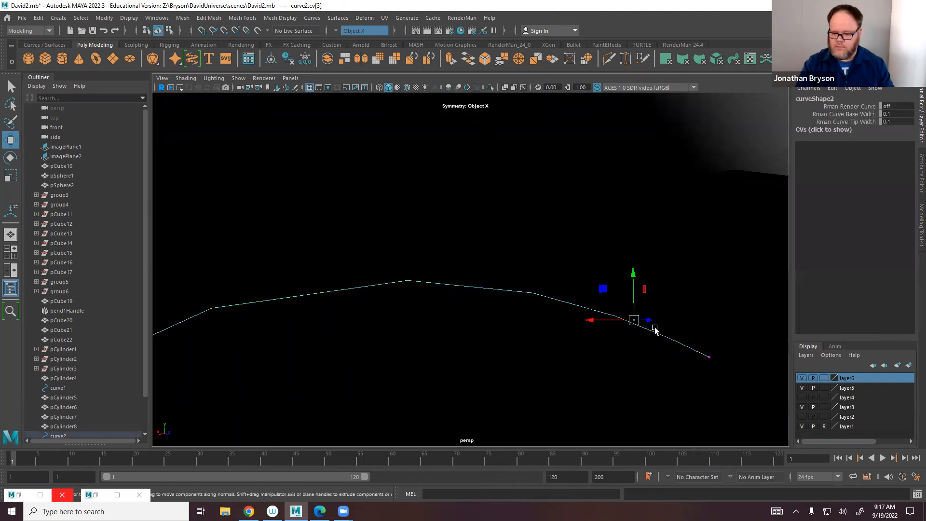
pyautogui.press('f')
pyautogui.moveTo(448, 266); pyautogui.dragTo(477, 239)
pyautogui.keyDown('alt'); pyautogui.moveTo(550, 254); pyautogui.dragTo(511, 289); pyautogui.keyUp('alt')
# Put the hair spike on a new display layer and set that layer to template.
pyautogui.click(461, 288)
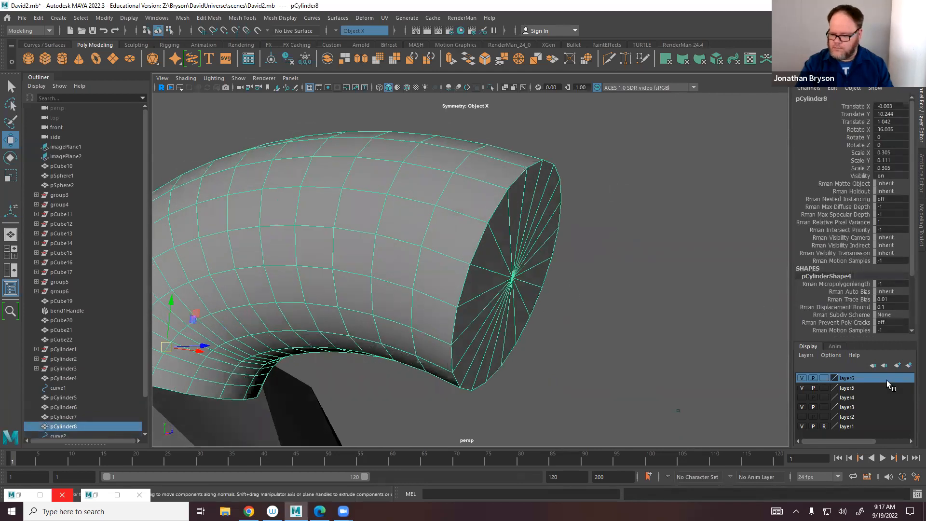
pyautogui.click(909, 365)
pyautogui.click(823, 378)
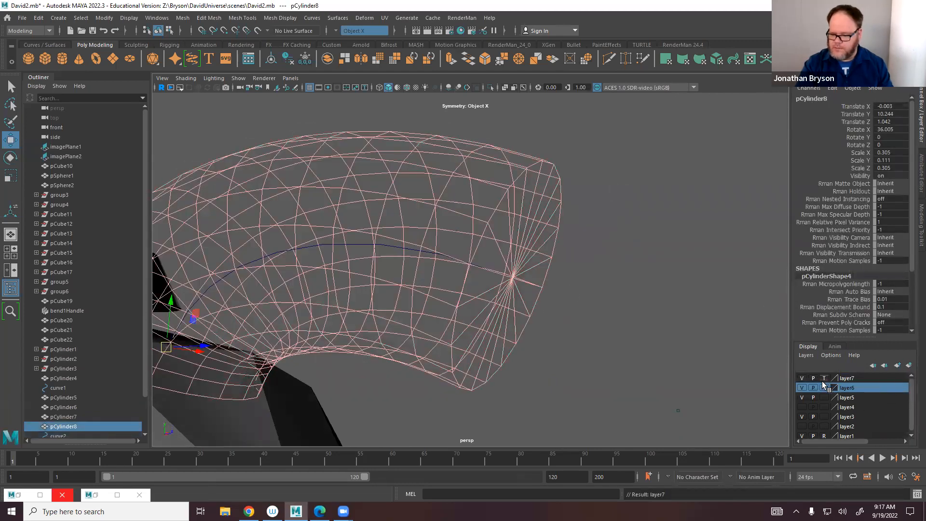
# Move the guide curve's control vertices outward from the forehead to lengthen and arch the hair spike.
pyautogui.click(472, 274)
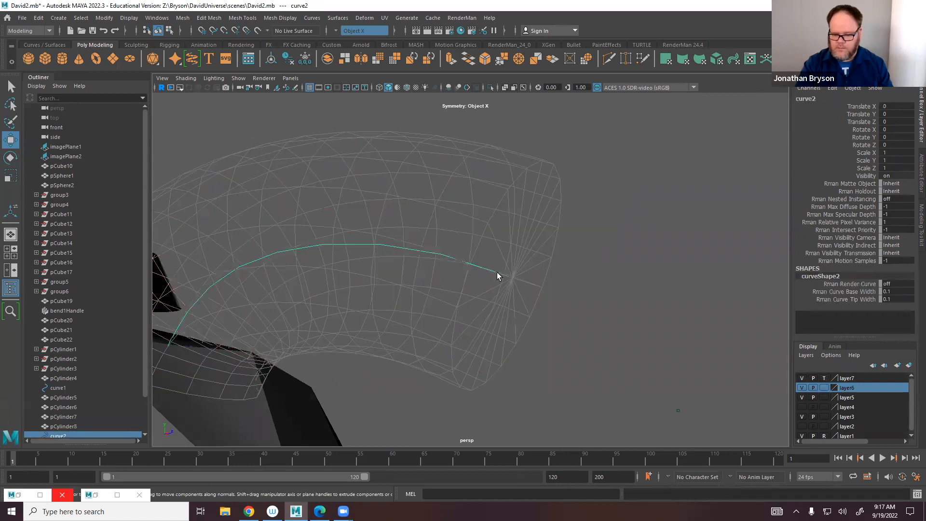
pyautogui.moveTo(497, 272); pyautogui.dragTo(527, 303, button='right')
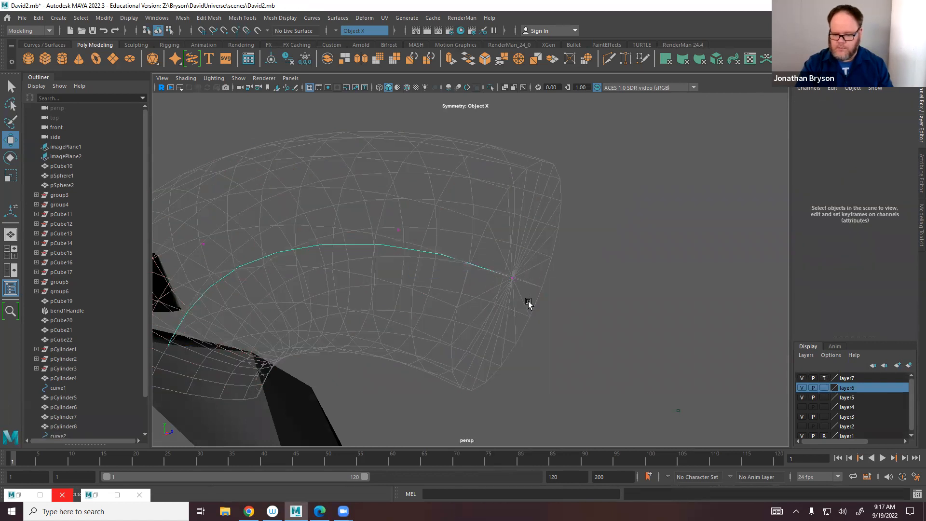
pyautogui.moveTo(528, 302); pyautogui.dragTo(497, 263)
pyautogui.scroll(-5, 480, 288)
pyautogui.keyDown('alt'); pyautogui.moveTo(519, 305); pyautogui.dragTo(585, 355); pyautogui.keyUp('alt')
pyautogui.click(503, 263)
pyautogui.moveTo(503, 263); pyautogui.dragTo(531, 254)
pyautogui.moveTo(390, 267); pyautogui.dragTo(391, 274)
pyautogui.moveTo(368, 259); pyautogui.dragTo(380, 241)
pyautogui.moveTo(494, 238); pyautogui.dragTo(592, 253)
pyautogui.moveTo(536, 338); pyautogui.dragTo(617, 394)
# Reshape the outer control vertices of the guide curve so the spike's tip end hooks straight down in front of the face.
pyautogui.keyDown('alt'); pyautogui.moveTo(592, 346); pyautogui.dragTo(541, 295, button='middle'); pyautogui.keyUp('alt')
pyautogui.scroll(-3, 540, 294)
pyautogui.moveTo(488, 268); pyautogui.dragTo(520, 322)
pyautogui.moveTo(479, 175); pyautogui.dragTo(538, 196)
pyautogui.moveTo(461, 325); pyautogui.dragTo(589, 338)
pyautogui.moveTo(520, 324); pyautogui.dragTo(532, 346)
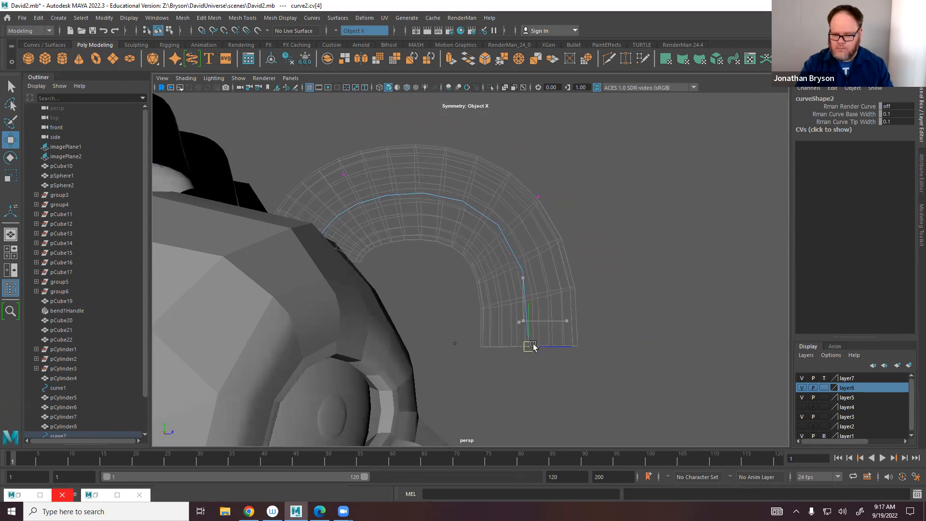
# Return the guide curve to object mode and switch the spike's display layer from template back to normal.
pyautogui.click(917, 212)
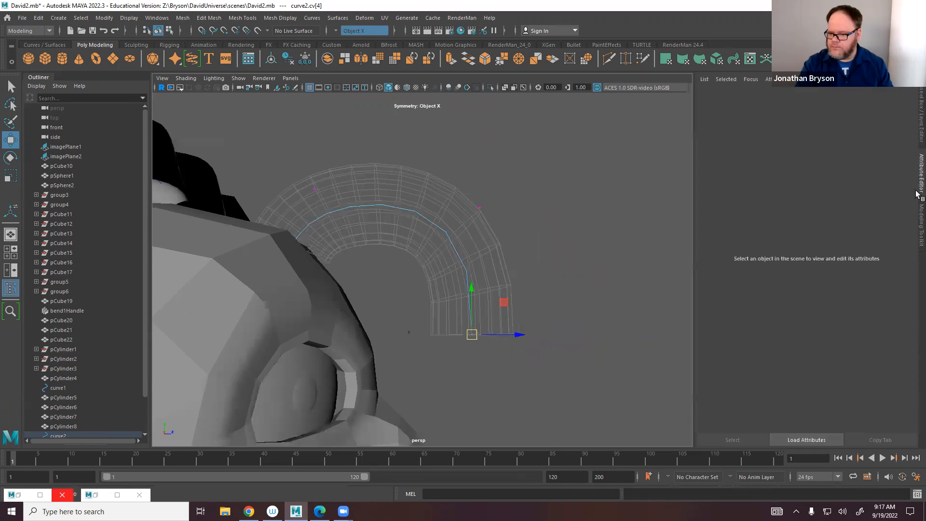
pyautogui.click(918, 118)
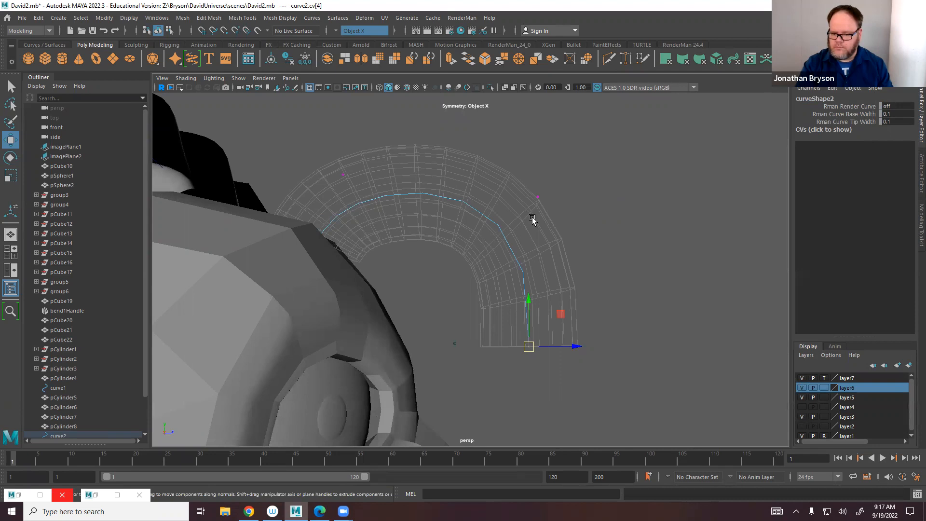
pyautogui.moveTo(532, 222); pyautogui.dragTo(571, 207, button='right')
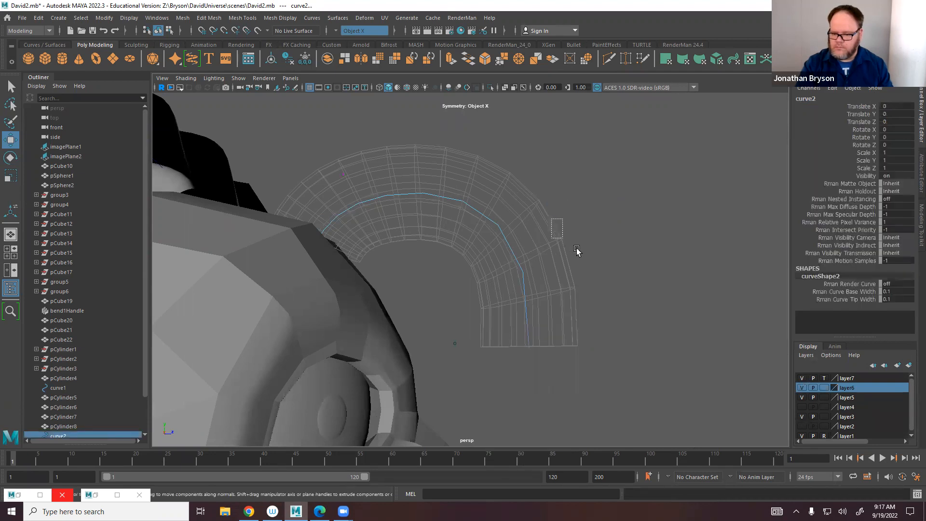
pyautogui.click(576, 249)
pyautogui.click(824, 378)
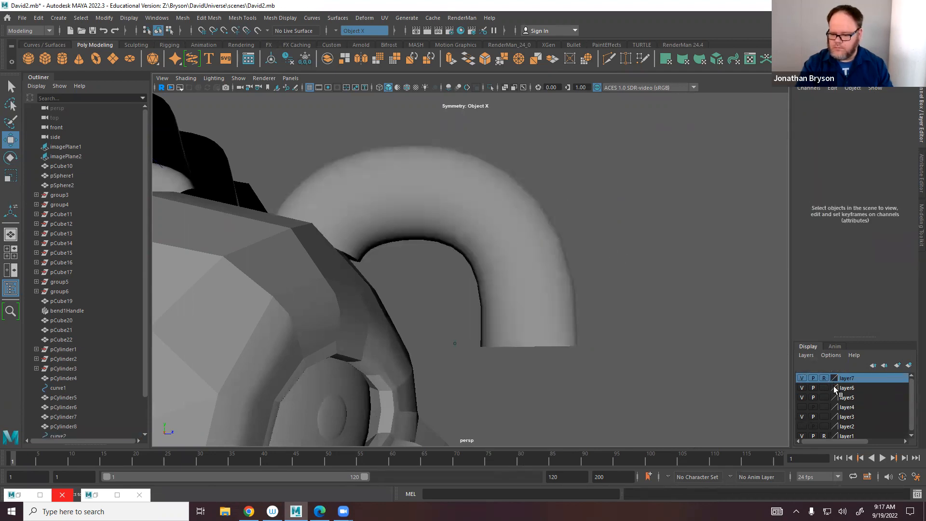
# Set the hair spike extrusion's taper to 0.1 and show the spike with smooth preview.
pyautogui.click(568, 270)
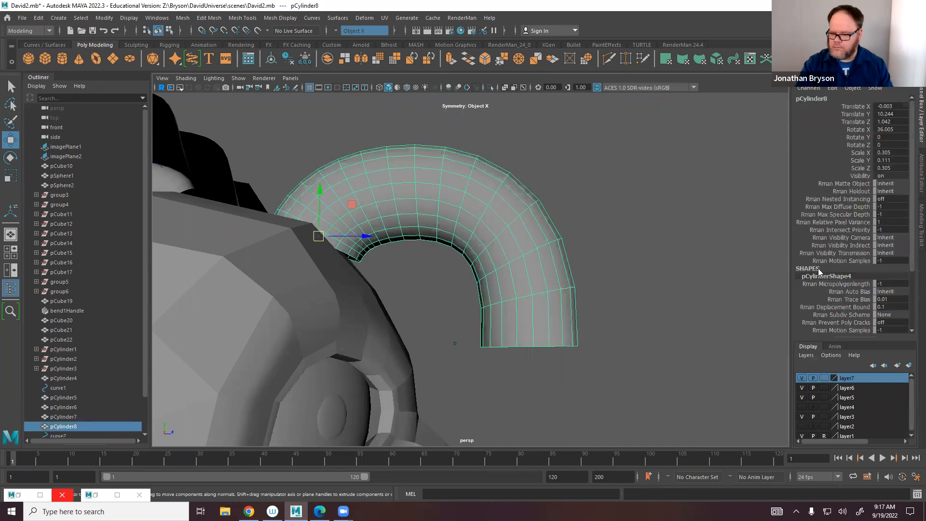
pyautogui.scroll(-3, 818, 268)
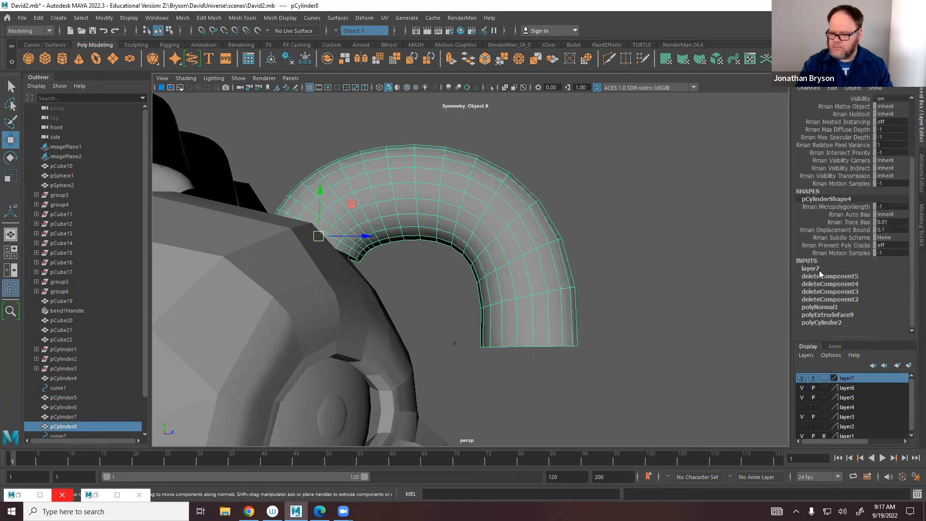
pyautogui.click(822, 315)
pyautogui.scroll(-6, 828, 324)
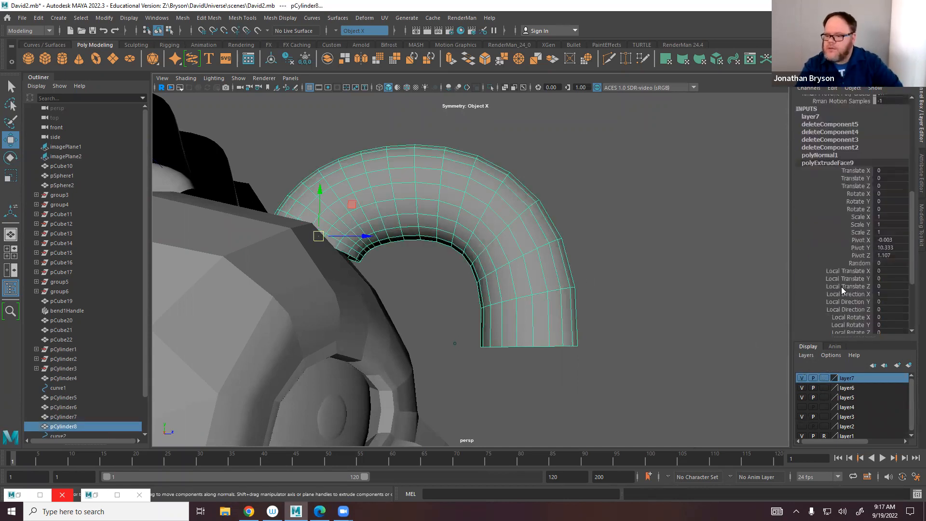
pyautogui.scroll(-4, 842, 287)
pyautogui.click(860, 292)
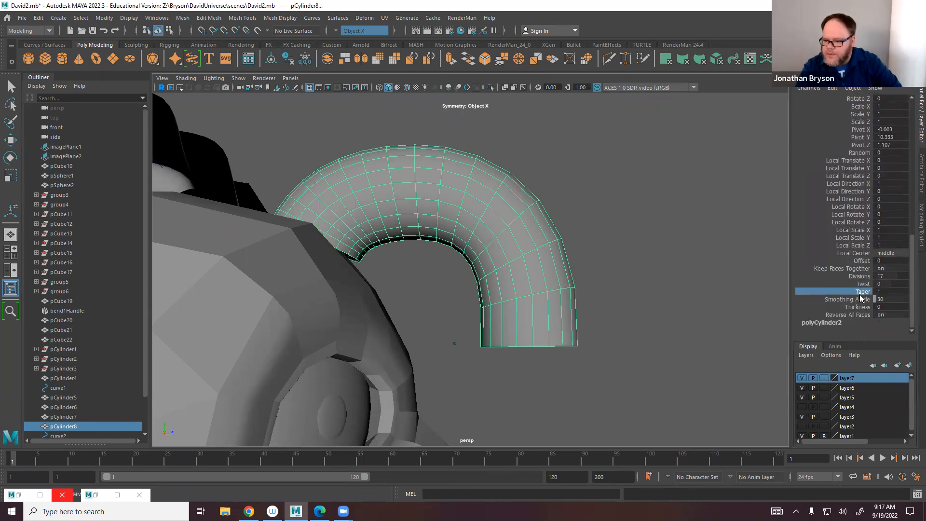
pyautogui.moveTo(665, 300); pyautogui.dragTo(659, 300, button='middle')
pyautogui.press('3')
pyautogui.moveTo(655, 308)
pyautogui.keyDown('alt'); pyautogui.mouseDown()
pyautogui.moveTo(434, 311)
pyautogui.moveTo(616, 304)
pyautogui.moveTo(582, 309)
pyautogui.moveTo(651, 193)
pyautogui.moveTo(502, 244)
pyautogui.moveTo(585, 241)
pyautogui.moveTo(576, 340)
pyautogui.moveTo(419, 274)
pyautogui.moveTo(593, 287)
pyautogui.moveTo(563, 324)
pyautogui.mouseUp(); pyautogui.keyUp('alt')
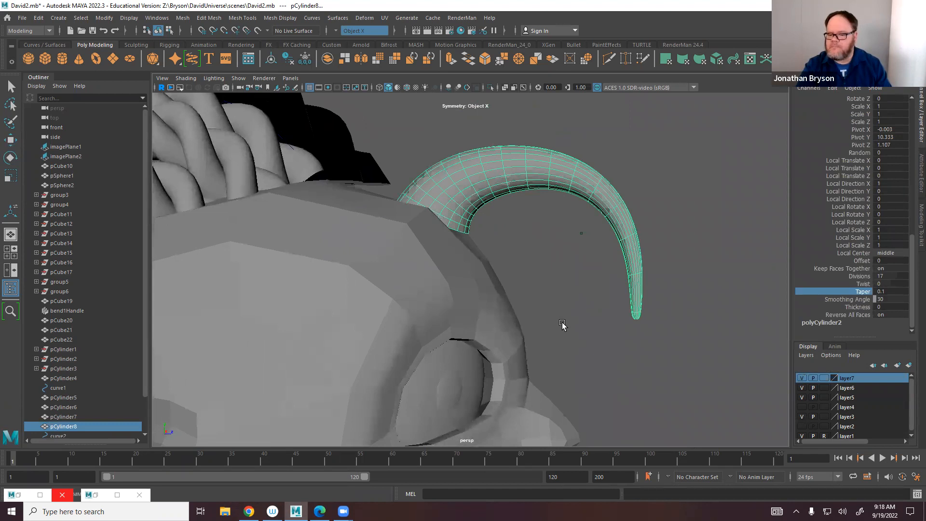
pyautogui.keyDown('alt'); pyautogui.moveTo(613, 293); pyautogui.dragTo(581, 302); pyautogui.keyUp('alt')
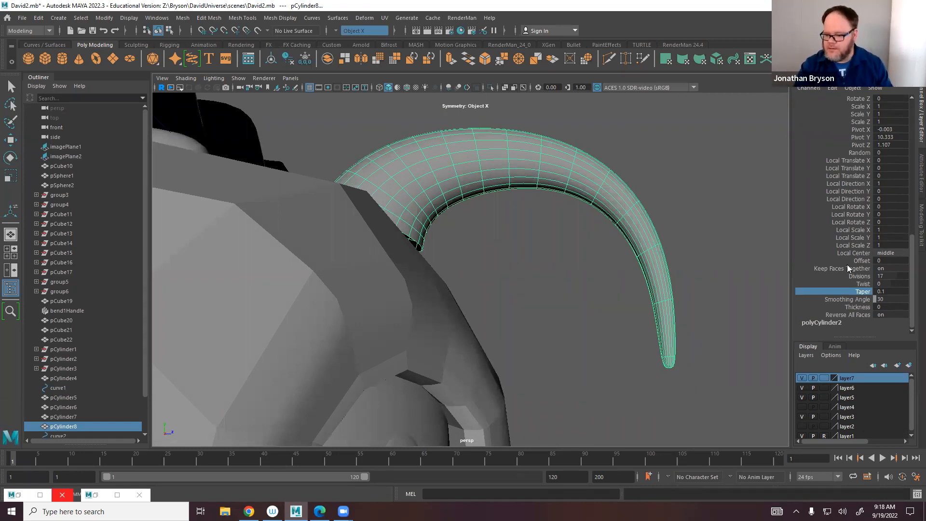
# Try twisting the spike's extrusion and raising its divisions to 24, undoing the trial changes.
pyautogui.click(862, 284)
pyautogui.moveTo(524, 303); pyautogui.dragTo(683, 306, button='middle')
pyautogui.click(860, 277)
pyautogui.moveTo(505, 317); pyautogui.dragTo(538, 315, button='middle')
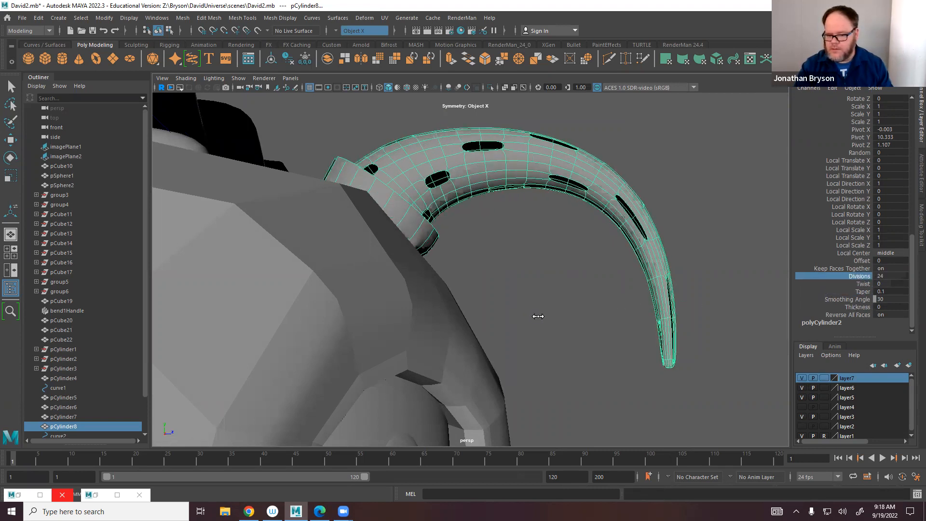
pyautogui.hotkey('ctrl', 'z')
pyautogui.keyDown('alt'); pyautogui.moveTo(556, 316); pyautogui.dragTo(629, 298); pyautogui.keyUp('alt')
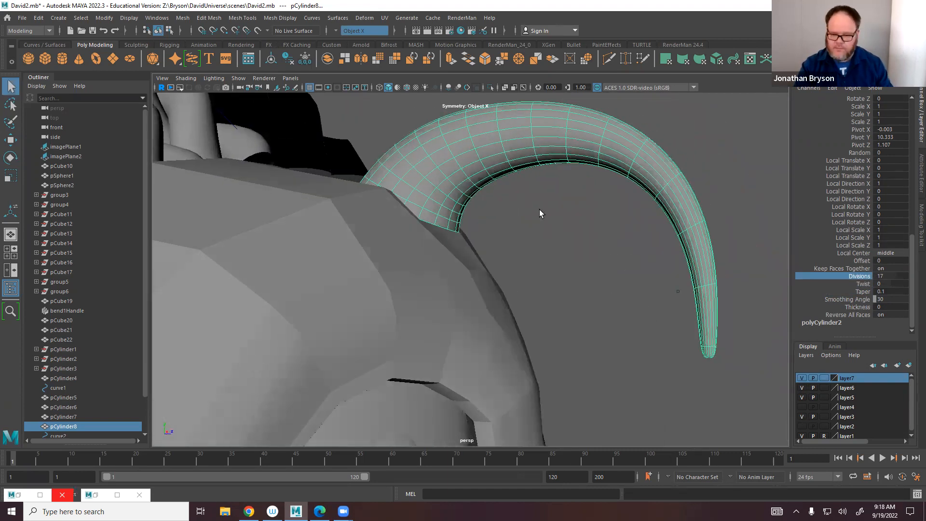
# Duplicate the hair spike, scale the copy to about 0.184 in X and Z, and rotate and move it beside the original.
pyautogui.moveTo(500, 152); pyautogui.dragTo(546, 140, button='right')
pyautogui.click(581, 244)
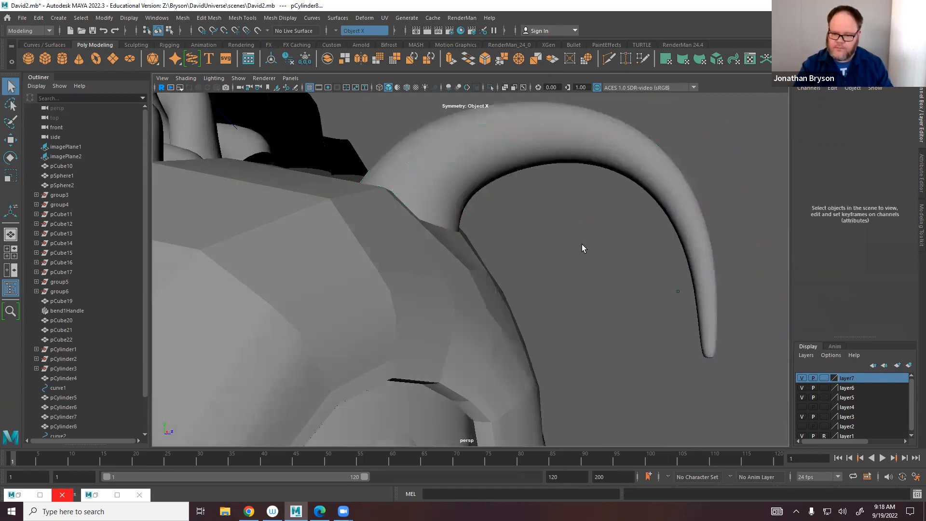
pyautogui.keyDown('alt'); pyautogui.moveTo(582, 244); pyautogui.dragTo(561, 156); pyautogui.keyUp('alt')
pyautogui.click(562, 172)
pyautogui.press('w')
pyautogui.keyDown('alt'); pyautogui.moveTo(605, 179); pyautogui.dragTo(516, 332); pyautogui.keyUp('alt')
pyautogui.hotkey('ctrl', 'd')
pyautogui.moveTo(489, 270); pyautogui.dragTo(506, 253)
pyautogui.press('e')
pyautogui.press('r')
pyautogui.press('w')
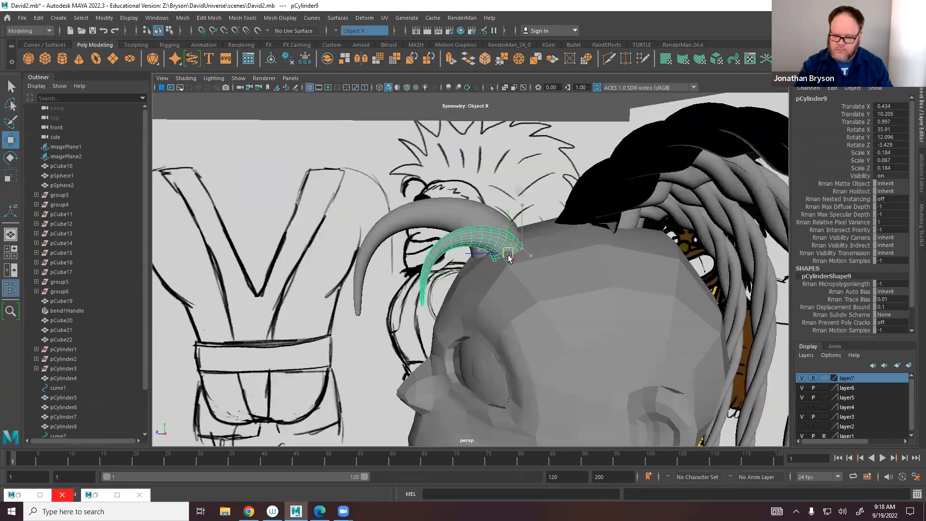
# Duplicate the smaller spike, move the copy further along the forehead, and scale it to about 0.166 in X and Z.
pyautogui.keyDown('alt'); pyautogui.moveTo(559, 271); pyautogui.dragTo(521, 248); pyautogui.keyUp('alt')
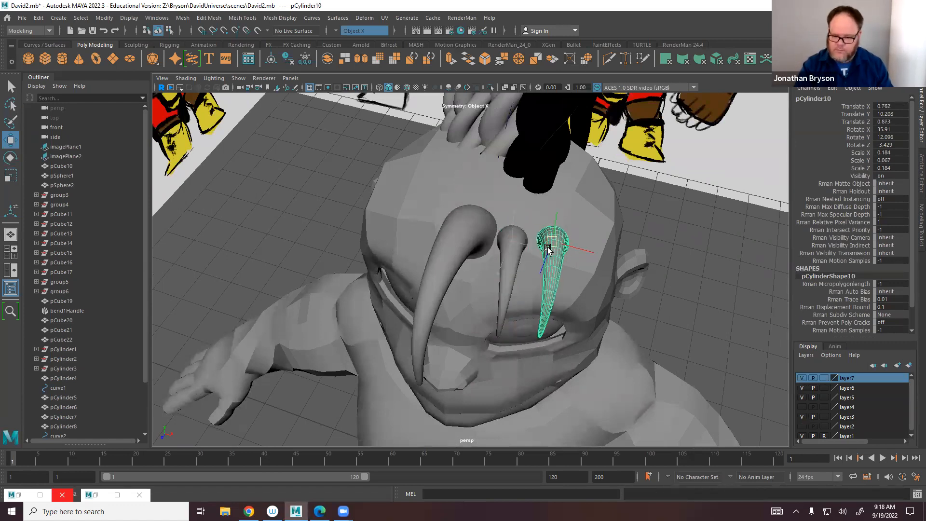
pyautogui.press('e')
pyautogui.keyDown('alt'); pyautogui.moveTo(538, 247); pyautogui.dragTo(485, 282); pyautogui.keyUp('alt')
pyautogui.press('r')
# Reverse the normals of the black braid strand pCylinder5.
pyautogui.click(487, 245)
pyautogui.press('w')
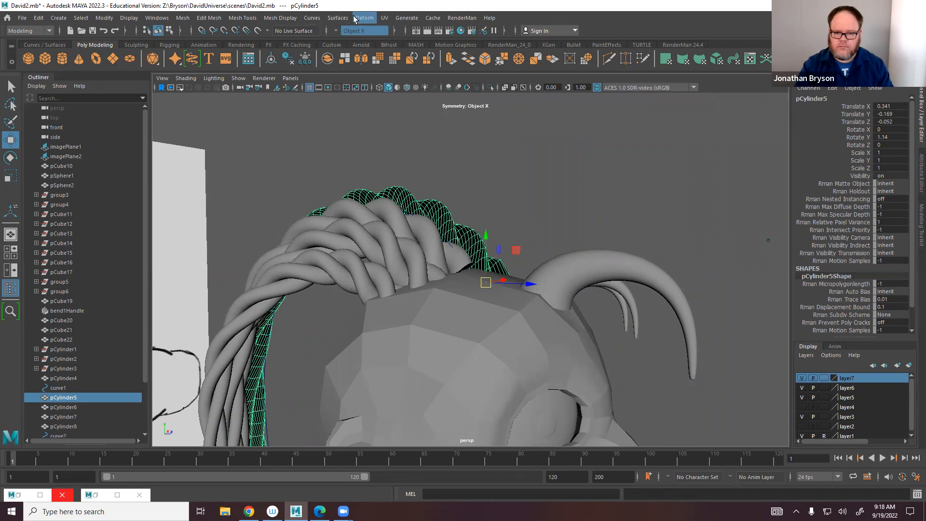
pyautogui.click(301, 20)
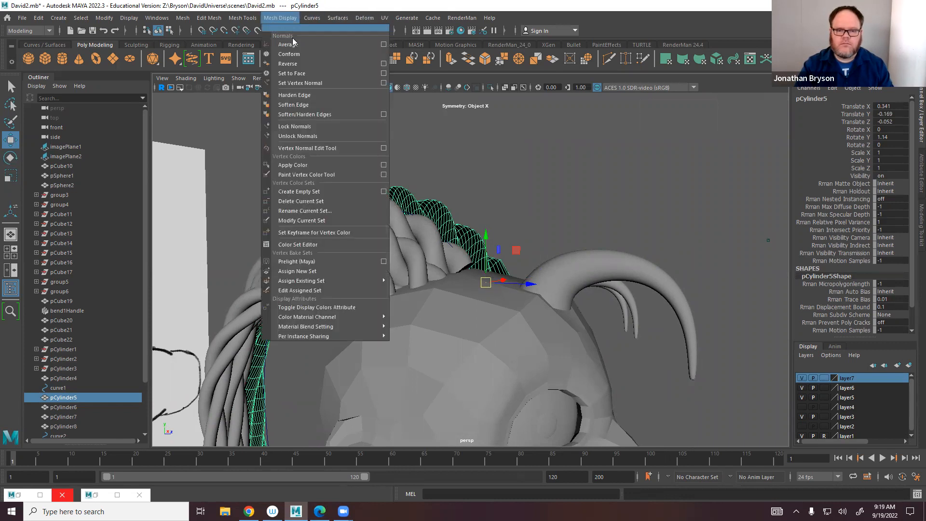
pyautogui.click(296, 66)
# Select both smaller hair spikes on the forehead together.
pyautogui.keyDown('alt'); pyautogui.moveTo(535, 222); pyautogui.dragTo(562, 306); pyautogui.keyUp('alt')
pyautogui.scroll(-5, 400, 233)
pyautogui.scroll(5, 499, 230)
pyautogui.click(499, 231)
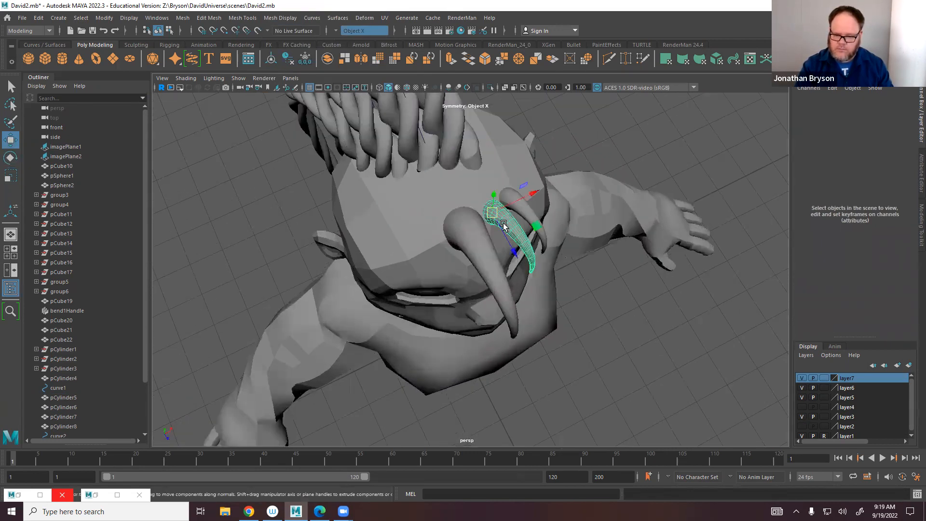
pyautogui.keyDown('shift'); pyautogui.click(537, 235); pyautogui.keyUp('shift')
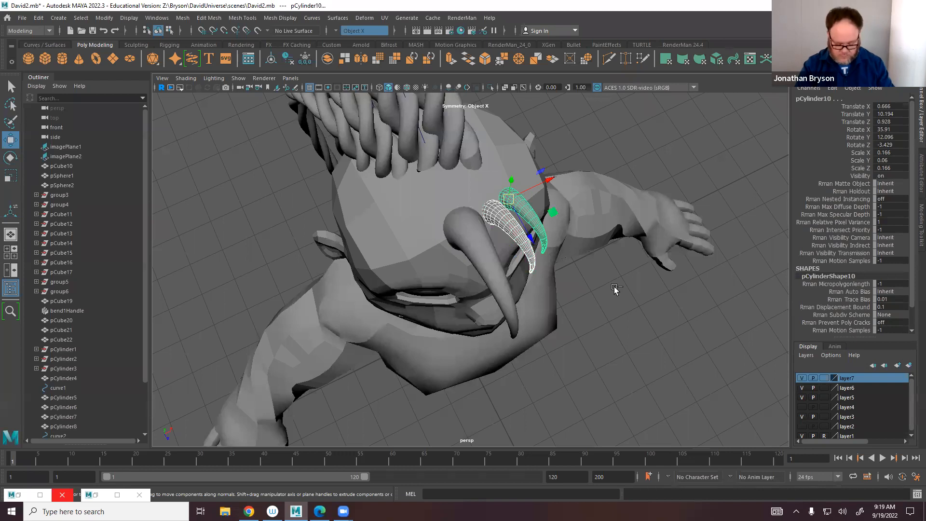
# Group the two small forehead tufts and mirror the group to the other side of the forehead with Duplicate Special.
pyautogui.hotkey('ctrl', 'g')
pyautogui.keyDown('alt'); pyautogui.moveTo(575, 432); pyautogui.dragTo(472, 227); pyautogui.keyUp('alt')
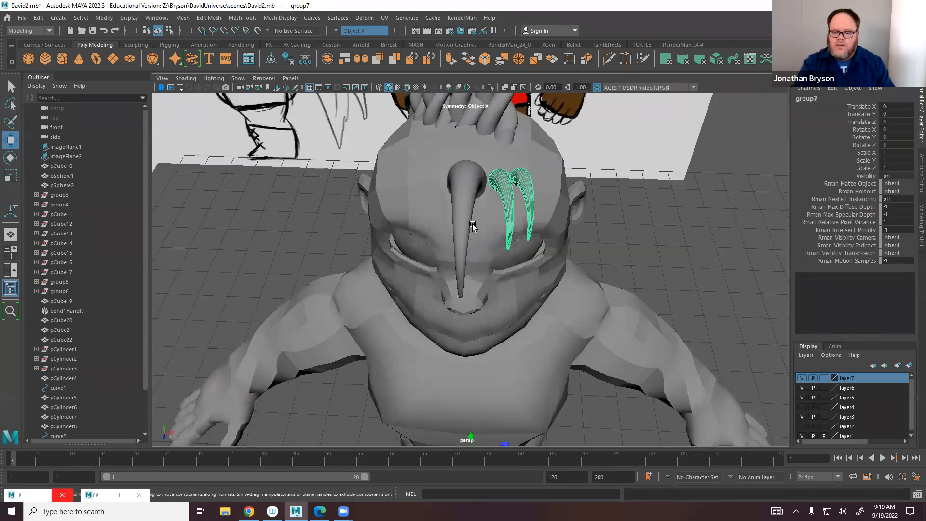
pyautogui.click(103, 17)
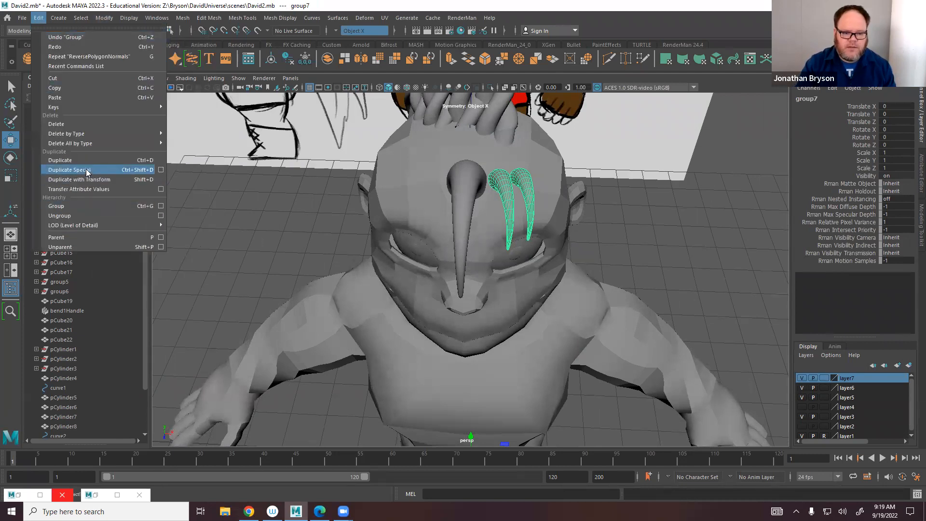
pyautogui.click(79, 170)
# Move the large central forehead tuft slightly down and back so its base sinks into the head.
pyautogui.keyDown('alt'); pyautogui.moveTo(425, 339); pyautogui.dragTo(603, 248); pyautogui.keyUp('alt')
pyautogui.click(600, 197)
pyautogui.scroll(5, 556, 230)
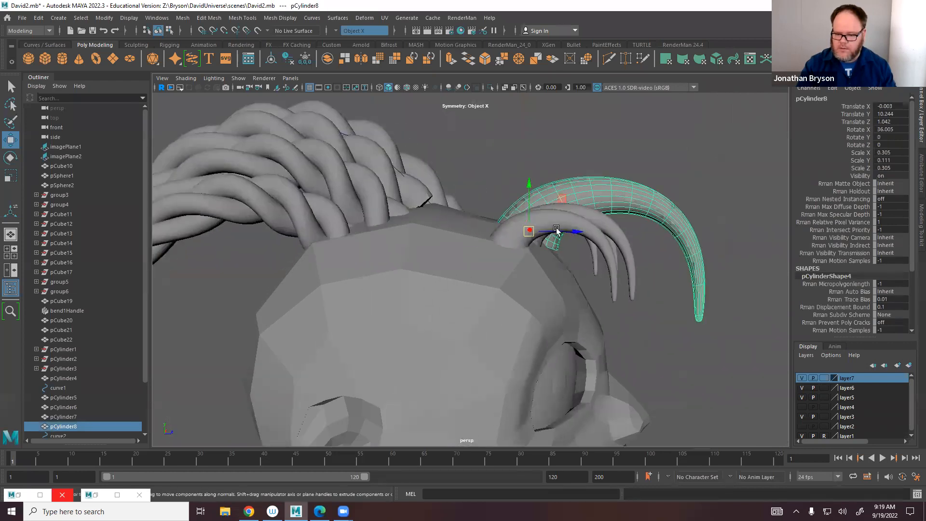
pyautogui.moveTo(560, 197); pyautogui.dragTo(530, 218, button='middle')
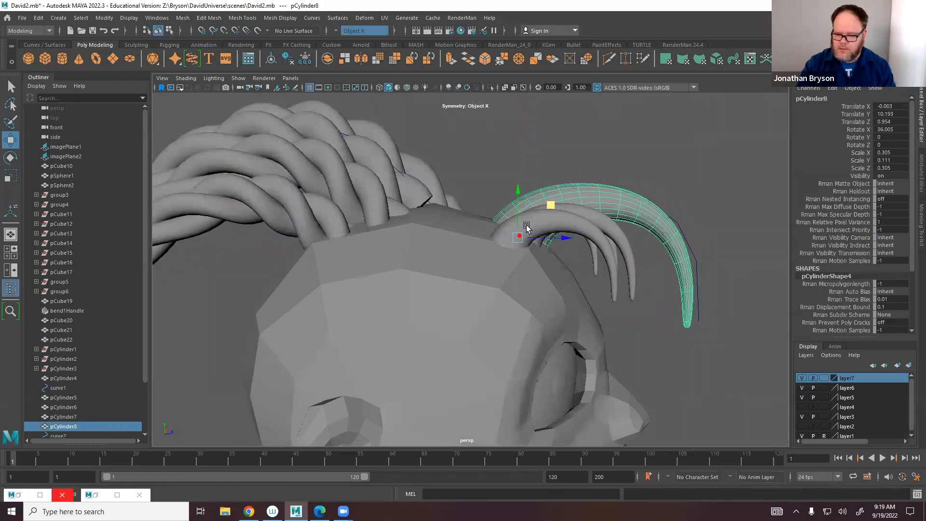
pyautogui.click(526, 228)
pyautogui.keyDown('alt'); pyautogui.moveTo(505, 283); pyautogui.dragTo(502, 314); pyautogui.keyUp('alt')
pyautogui.moveTo(481, 316)
pyautogui.mouseDown(button='middle')
pyautogui.moveTo(471, 316)
pyautogui.moveTo(495, 311)
pyautogui.mouseUp(button='middle')
pyautogui.click(529, 293)
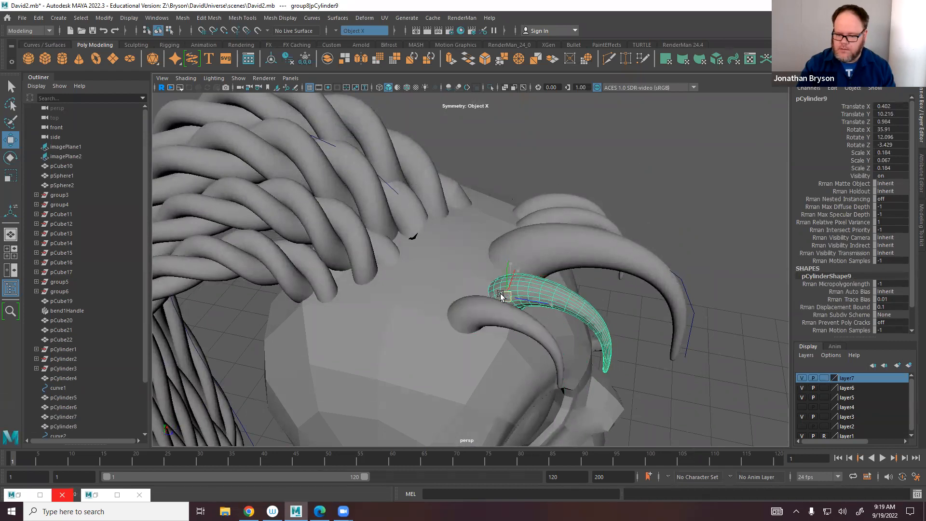
# Select the four twisted braids on top of the head and move them down toward one side of the head.
pyautogui.keyDown('alt'); pyautogui.moveTo(450, 324); pyautogui.dragTo(366, 298); pyautogui.keyUp('alt')
pyautogui.click(351, 258)
pyautogui.keyDown('alt'); pyautogui.moveTo(396, 315); pyautogui.dragTo(562, 217); pyautogui.keyUp('alt')
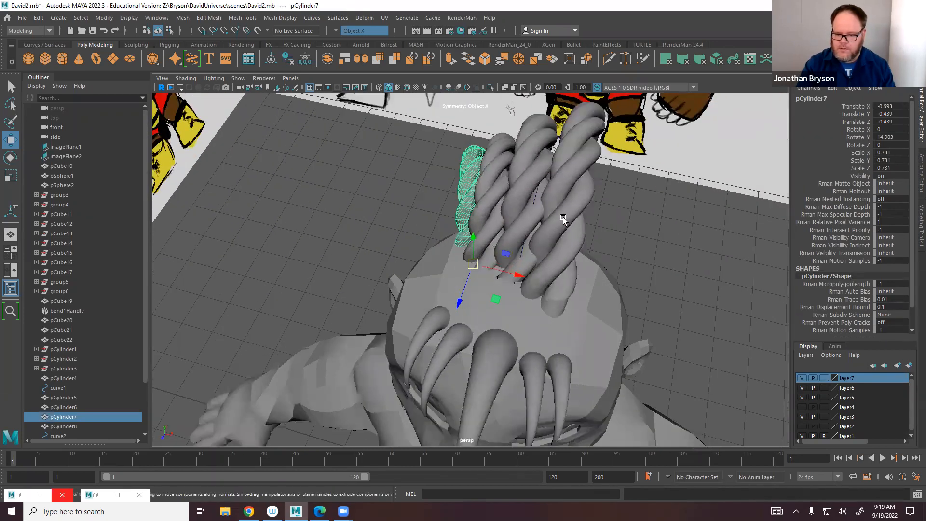
pyautogui.keyDown('shift'); pyautogui.click(563, 218); pyautogui.keyUp('shift')
pyautogui.keyDown('shift'); pyautogui.click(512, 199); pyautogui.keyUp('shift')
pyautogui.keyDown('shift'); pyautogui.click(476, 194); pyautogui.keyUp('shift')
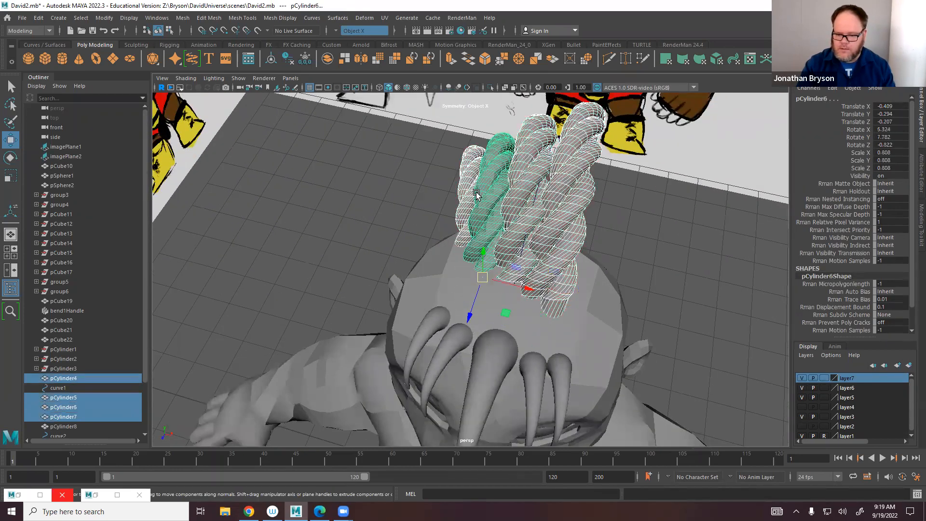
pyautogui.keyDown('shift'); pyautogui.click(465, 192); pyautogui.keyUp('shift')
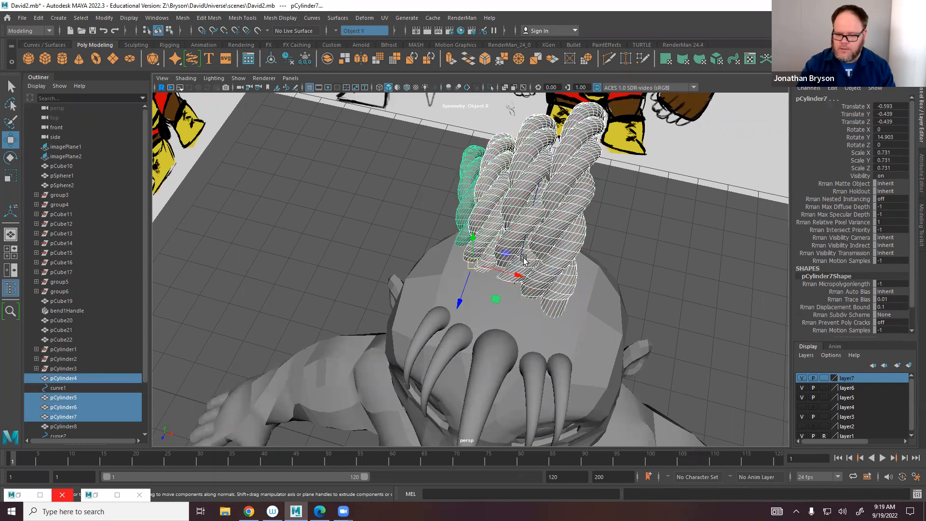
pyautogui.moveTo(507, 270); pyautogui.dragTo(466, 286)
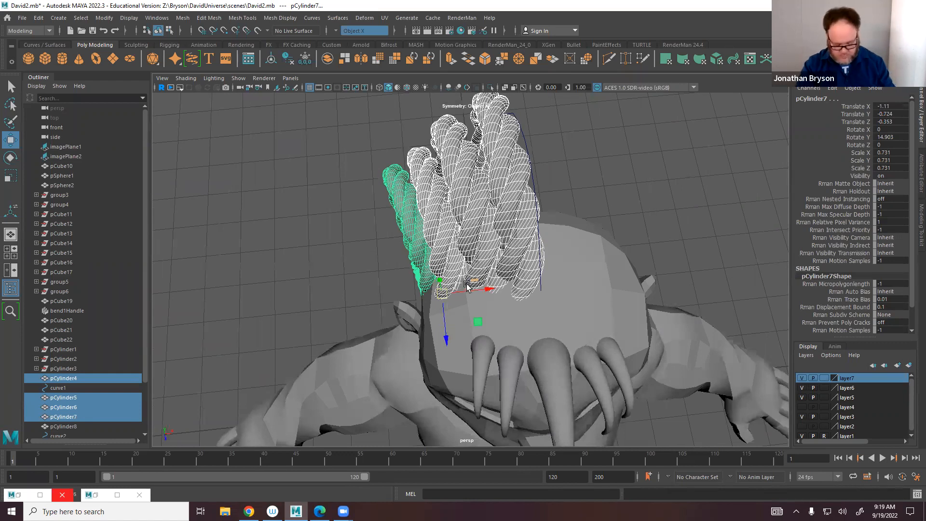
# Group the four braids and mirror the group to the other side of the head with Duplicate Special.
pyautogui.hotkey('ctrl', 'g')
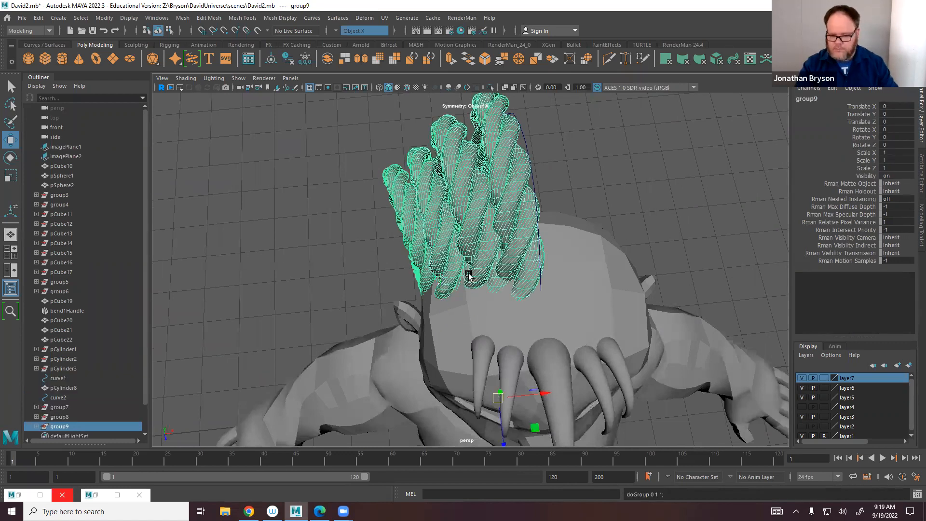
pyautogui.click(62, 19)
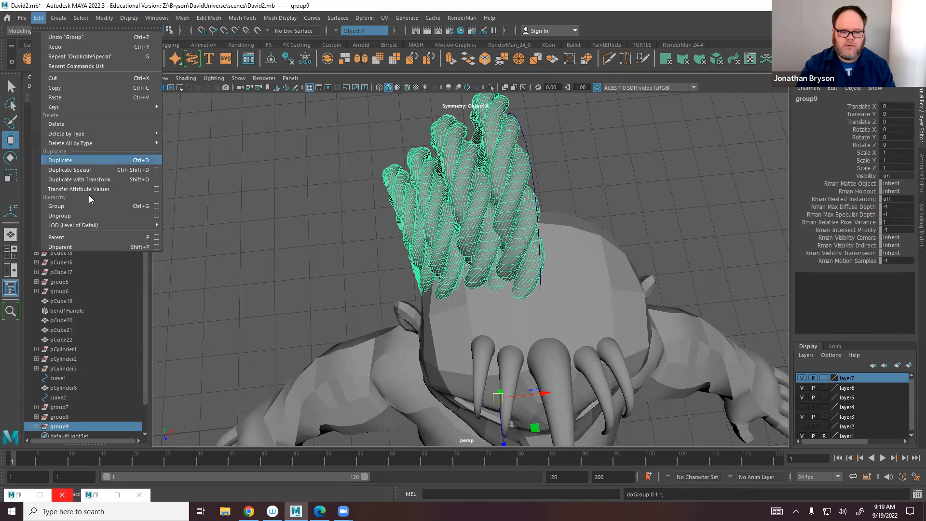
pyautogui.click(88, 169)
# Duplicate all the braids, place the copy lower on the back of the head, scale it to about 0.833 and tilt it slightly.
pyautogui.keyDown('alt'); pyautogui.moveTo(616, 270); pyautogui.dragTo(591, 309); pyautogui.keyUp('alt')
pyautogui.moveTo(559, 208)
pyautogui.keyDown('alt'); pyautogui.mouseDown()
pyautogui.moveTo(502, 186)
pyautogui.moveTo(467, 189)
pyautogui.moveTo(588, 187)
pyautogui.moveTo(713, 258)
pyautogui.moveTo(522, 219)
pyautogui.moveTo(490, 304)
pyautogui.moveTo(523, 277)
pyautogui.moveTo(410, 235)
pyautogui.moveTo(535, 322)
pyautogui.moveTo(594, 247)
pyautogui.mouseUp(); pyautogui.keyUp('alt')
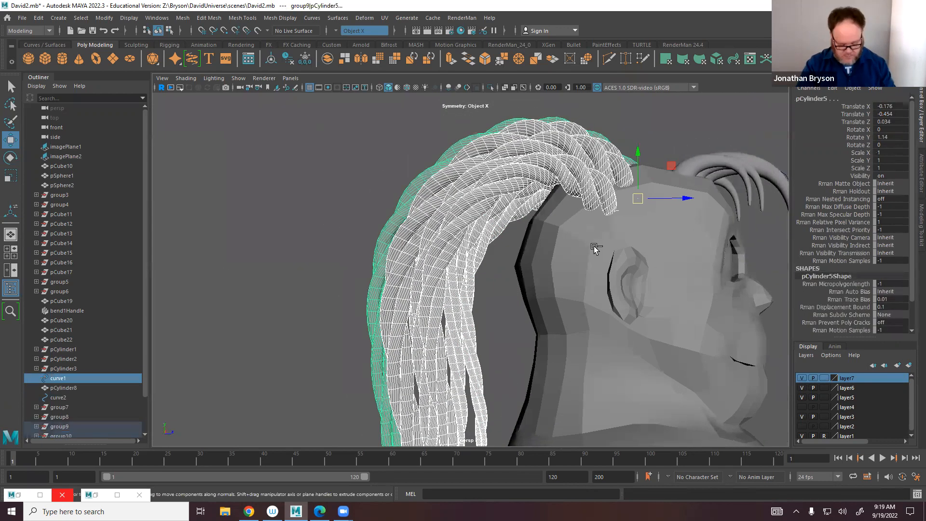
pyautogui.hotkey('ctrl', 'd')
pyautogui.moveTo(655, 201); pyautogui.dragTo(622, 236)
pyautogui.press('r')
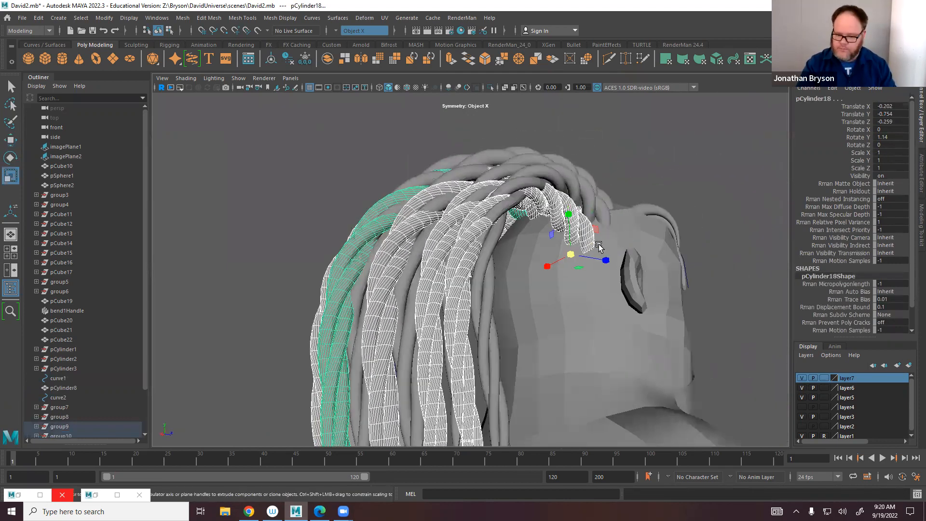
pyautogui.moveTo(571, 254); pyautogui.dragTo(647, 264)
pyautogui.press('e')
pyautogui.keyDown('alt'); pyautogui.moveTo(592, 271); pyautogui.dragTo(443, 245); pyautogui.keyUp('alt')
# Duplicate the lower braid layer, scale the copy to about 0.723 and move it further down the back of the head.
pyautogui.hotkey('ctrl', 'd')
pyautogui.press('w')
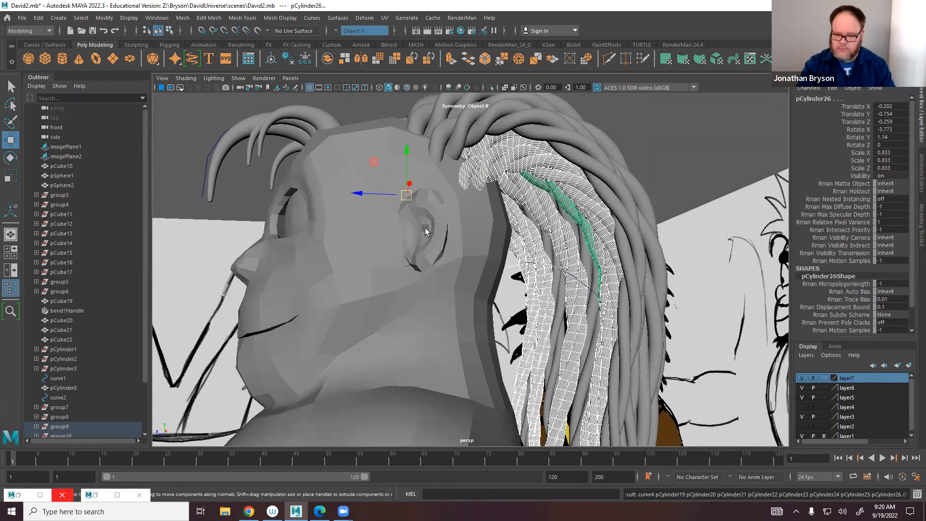
pyautogui.press('r')
pyautogui.moveTo(406, 195); pyautogui.dragTo(327, 190)
pyautogui.press('w')
pyautogui.keyDown('alt'); pyautogui.moveTo(554, 252); pyautogui.dragTo(466, 236); pyautogui.keyUp('alt')
pyautogui.moveTo(457, 171); pyautogui.dragTo(510, 229)
# Duplicate the smallest braid layer once more and move the copy further down to the nape of the neck.
pyautogui.hotkey('ctrl', 'd')
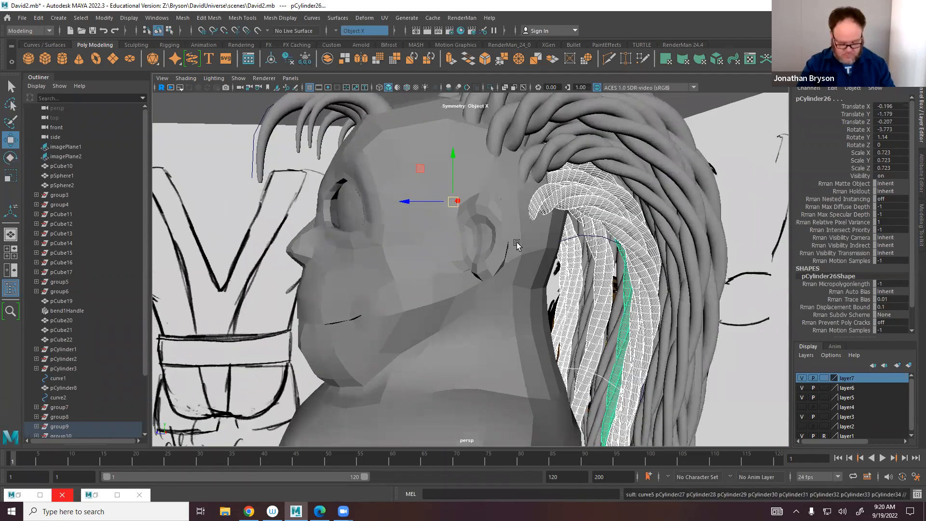
pyautogui.moveTo(458, 201); pyautogui.dragTo(464, 242)
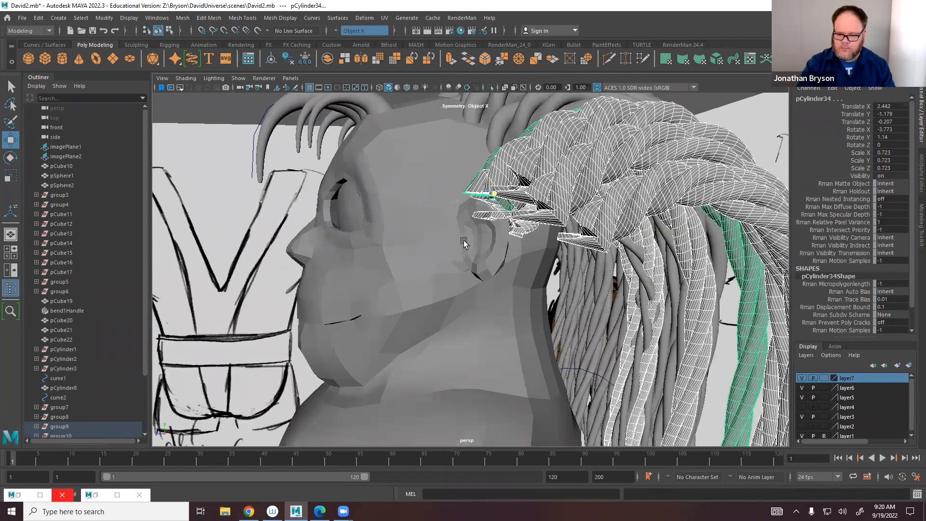
pyautogui.hotkey('ctrl', 'z')
pyautogui.moveTo(422, 171); pyautogui.dragTo(231, 212)
# Examine the layered braids around the back and both sides of the head.
pyautogui.scroll(-7, 400, 197)
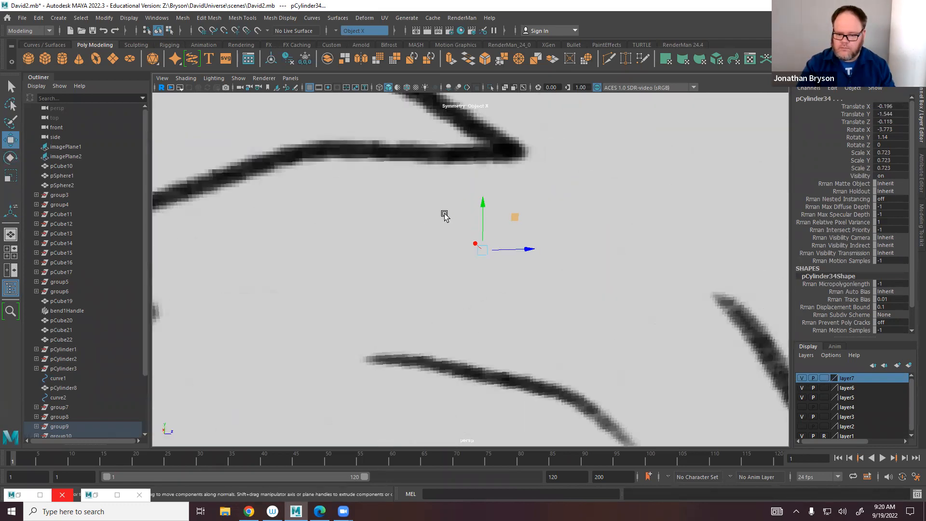
pyautogui.keyDown('alt'); pyautogui.moveTo(608, 251); pyautogui.dragTo(569, 262); pyautogui.keyUp('alt')
pyautogui.scroll(5, 425, 250)
pyautogui.keyDown('alt'); pyautogui.moveTo(424, 249); pyautogui.dragTo(318, 253); pyautogui.keyUp('alt')
pyautogui.scroll(-5, 562, 259)
pyautogui.keyDown('alt'); pyautogui.moveTo(562, 258); pyautogui.dragTo(437, 221); pyautogui.keyUp('alt')
pyautogui.keyDown('alt'); pyautogui.moveTo(436, 221); pyautogui.dragTo(444, 113, button='middle'); pyautogui.keyUp('alt')
pyautogui.keyDown('alt'); pyautogui.moveTo(518, 205); pyautogui.dragTo(564, 210); pyautogui.keyUp('alt')
pyautogui.keyDown('alt'); pyautogui.moveTo(487, 176); pyautogui.dragTo(615, 197); pyautogui.keyUp('alt')
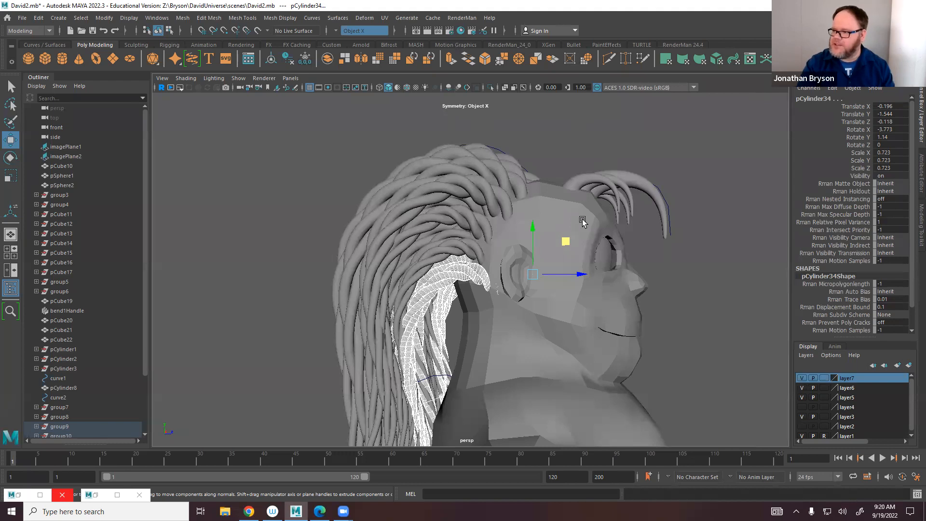
# Deselect the braids, bring the whole character into view and save the scene.
pyautogui.keyDown('alt'); pyautogui.moveTo(559, 251); pyautogui.dragTo(501, 184); pyautogui.keyUp('alt')
pyautogui.moveTo(448, 184); pyautogui.dragTo(486, 176, button='right')
pyautogui.moveTo(552, 114); pyautogui.dragTo(554, 116, button='right')
pyautogui.click(554, 116)
pyautogui.keyDown('alt'); pyautogui.moveTo(612, 352); pyautogui.dragTo(529, 323, button='right'); pyautogui.keyUp('alt')
pyautogui.keyDown('alt'); pyautogui.moveTo(529, 323); pyautogui.dragTo(535, 275, button='middle'); pyautogui.keyUp('alt')
pyautogui.keyDown('alt'); pyautogui.moveTo(579, 314); pyautogui.dragTo(526, 319); pyautogui.keyUp('alt')
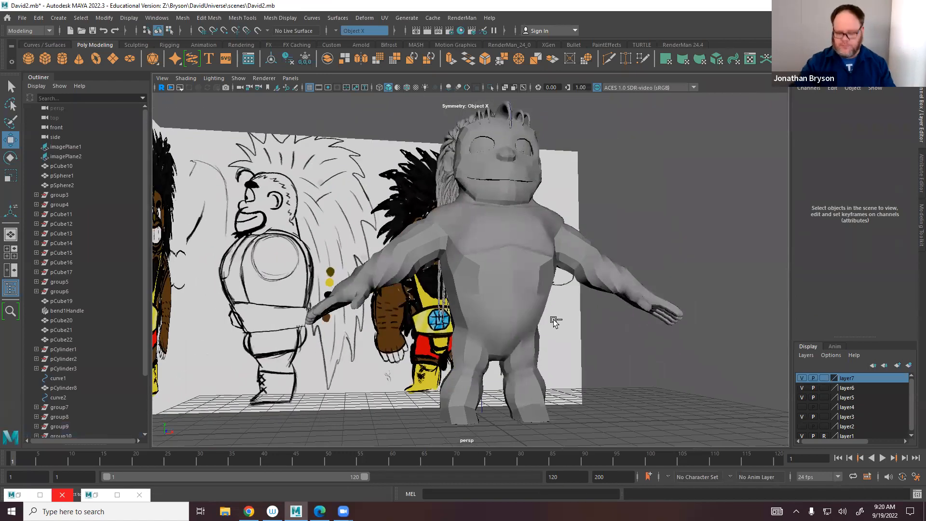
pyautogui.hotkey('ctrl', 's')
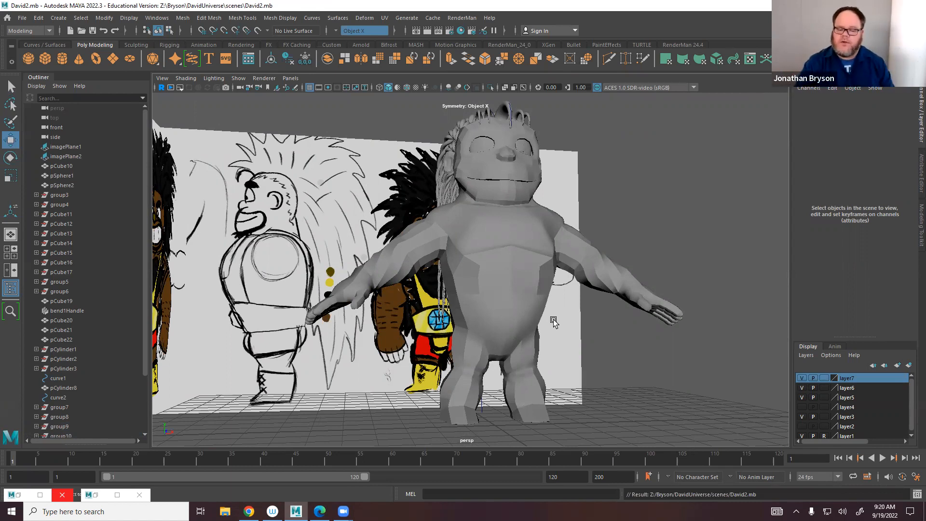
# Select all the braids, put them in a new display layer and hide that layer.
pyautogui.click(533, 291)
pyautogui.keyDown('alt'); pyautogui.moveTo(534, 290); pyautogui.dragTo(523, 333); pyautogui.keyUp('alt')
pyautogui.keyDown('alt'); pyautogui.moveTo(523, 333); pyautogui.dragTo(620, 313, button='right'); pyautogui.keyUp('alt')
pyautogui.keyDown('alt'); pyautogui.moveTo(549, 243); pyautogui.dragTo(583, 258); pyautogui.keyUp('alt')
pyautogui.keyDown('alt'); pyautogui.moveTo(535, 208); pyautogui.dragTo(544, 289, button='middle'); pyautogui.keyUp('alt')
pyautogui.keyDown('alt'); pyautogui.moveTo(475, 284); pyautogui.dragTo(560, 295); pyautogui.keyUp('alt')
pyautogui.keyDown('alt'); pyautogui.moveTo(515, 281); pyautogui.dragTo(543, 314, button='right'); pyautogui.keyUp('alt')
pyautogui.keyDown('alt'); pyautogui.moveTo(543, 314); pyautogui.dragTo(593, 351, button='middle'); pyautogui.keyUp('alt')
pyautogui.moveTo(397, 237); pyautogui.dragTo(568, 283)
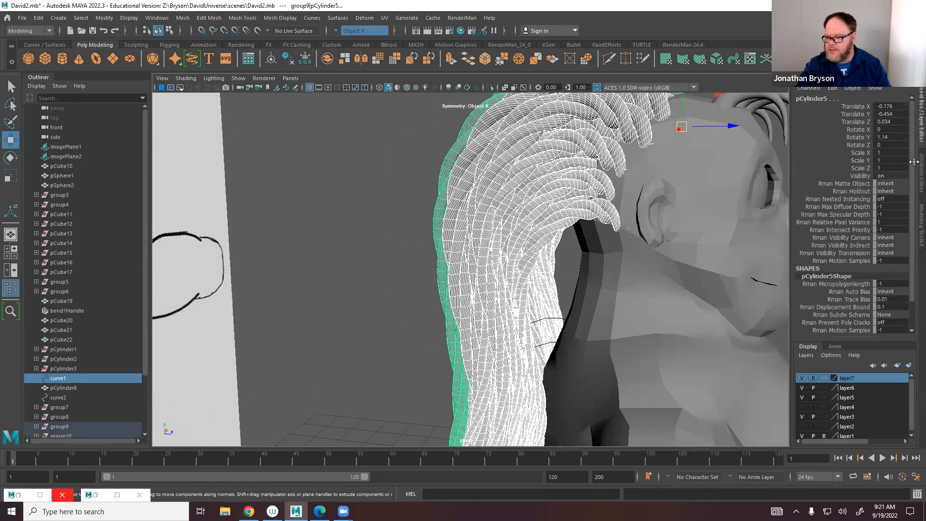
pyautogui.click(908, 365)
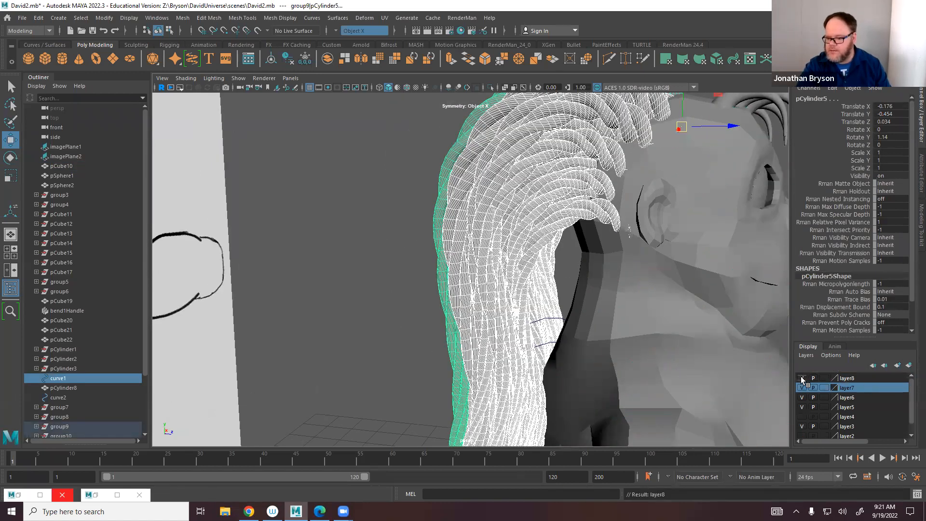
pyautogui.click(801, 377)
# Rename the new display layer as Hair and delete the unused display layers.
pyautogui.doubleClick(850, 379)
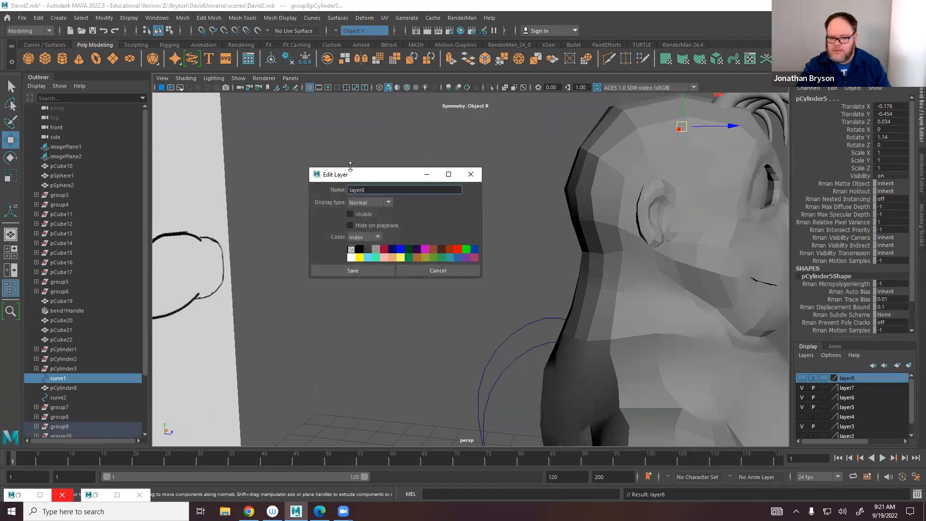
pyautogui.hotkey('ctrl', 'a')
pyautogui.write('Hair')
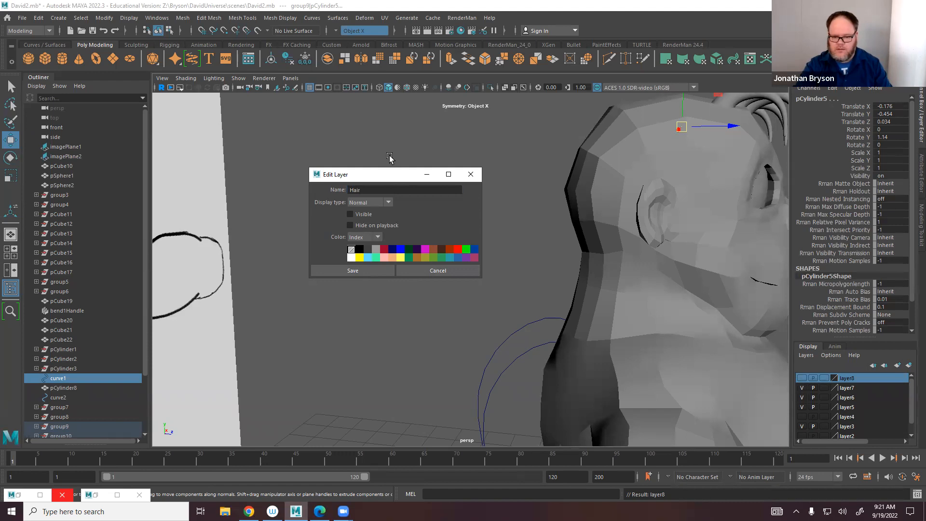
pyautogui.click(353, 270)
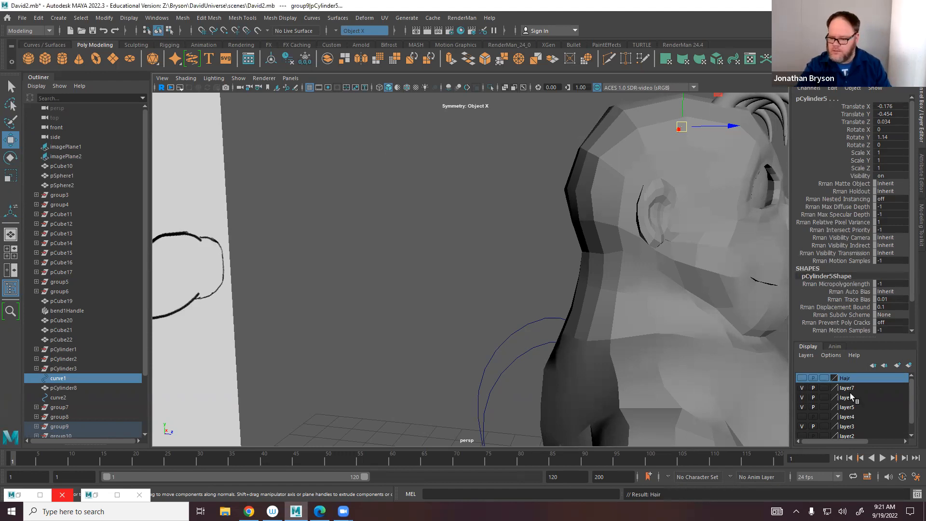
pyautogui.click(802, 356)
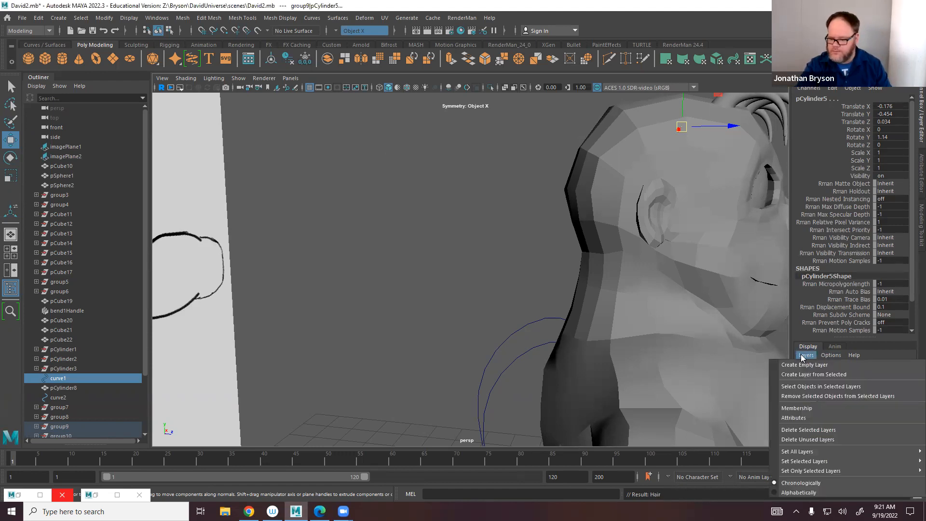
pyautogui.click(822, 440)
pyautogui.keyDown('alt'); pyautogui.moveTo(674, 294); pyautogui.dragTo(475, 320); pyautogui.keyUp('alt')
pyautogui.click(512, 379)
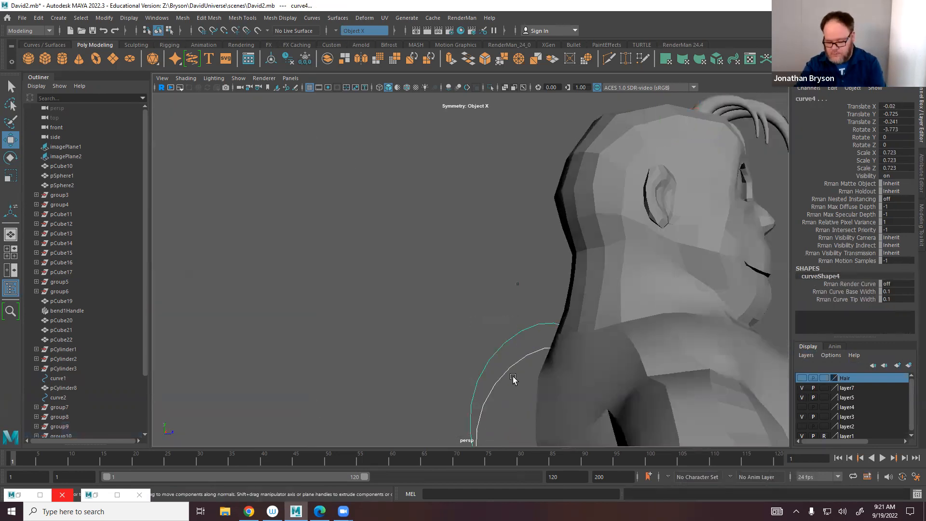
pyautogui.click(515, 378)
pyautogui.keyDown('alt'); pyautogui.moveTo(644, 320); pyautogui.dragTo(611, 292); pyautogui.keyUp('alt')
pyautogui.keyDown('alt'); pyautogui.moveTo(610, 293); pyautogui.dragTo(517, 270, button='right'); pyautogui.keyUp('alt')
pyautogui.hotkey('ctrl', 'z')
# Make the character's body mesh a live surface and activate the Quad Draw tool.
pyautogui.keyDown('alt'); pyautogui.moveTo(455, 281); pyautogui.dragTo(578, 289); pyautogui.keyUp('alt')
pyautogui.click(589, 295)
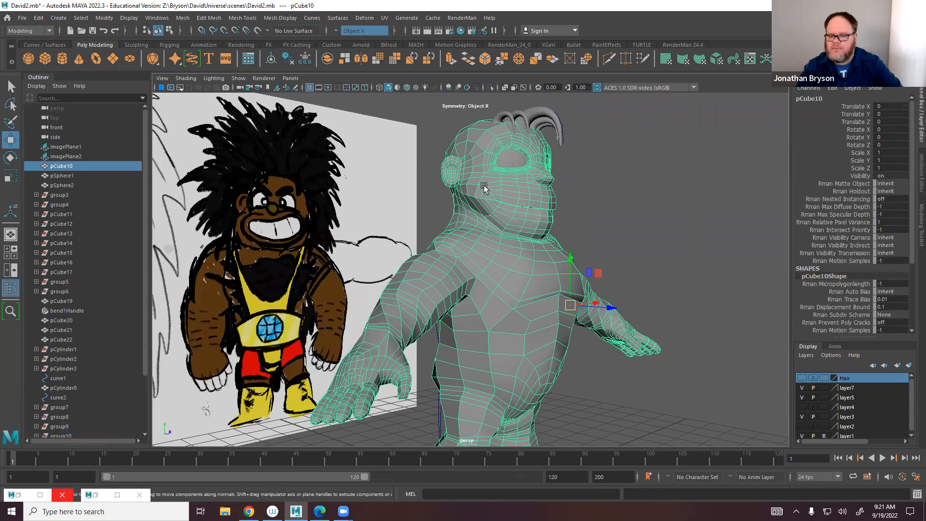
pyautogui.click(258, 31)
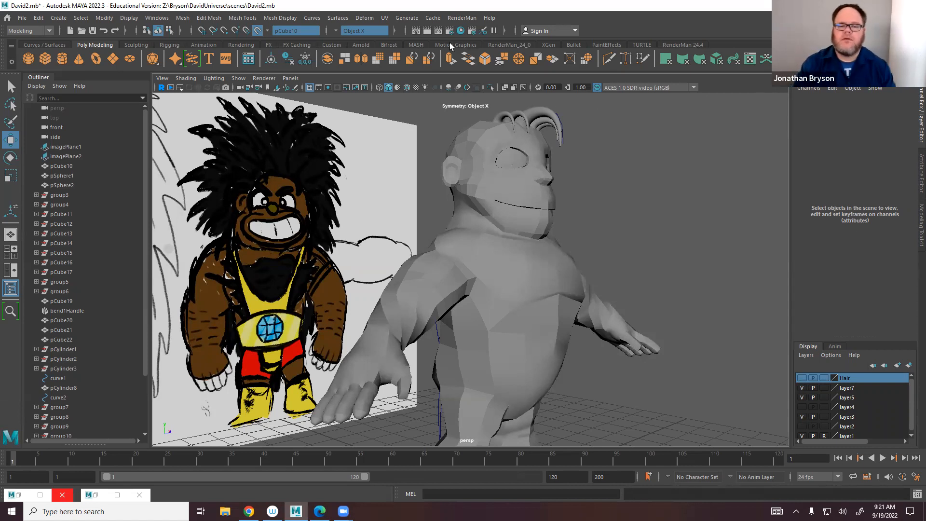
pyautogui.click(279, 18)
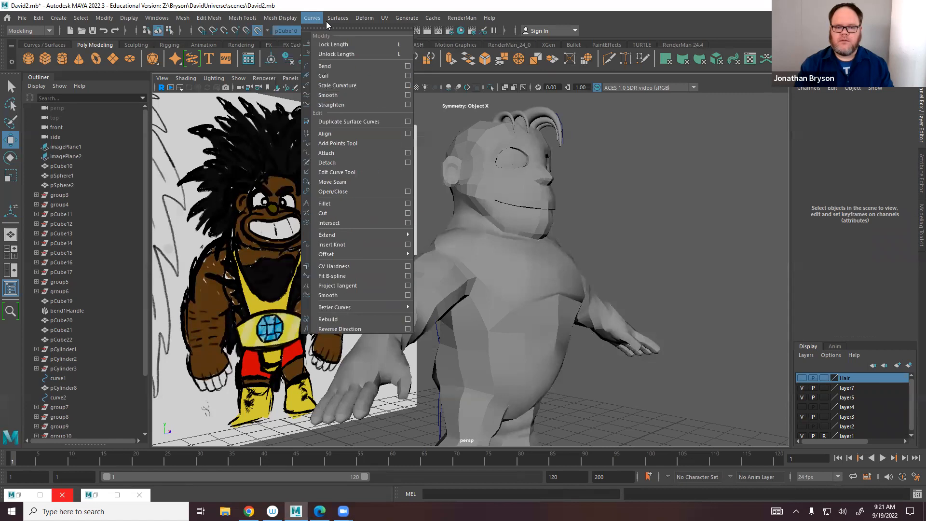
pyautogui.moveTo(261, 159)
pyautogui.click(413, 185)
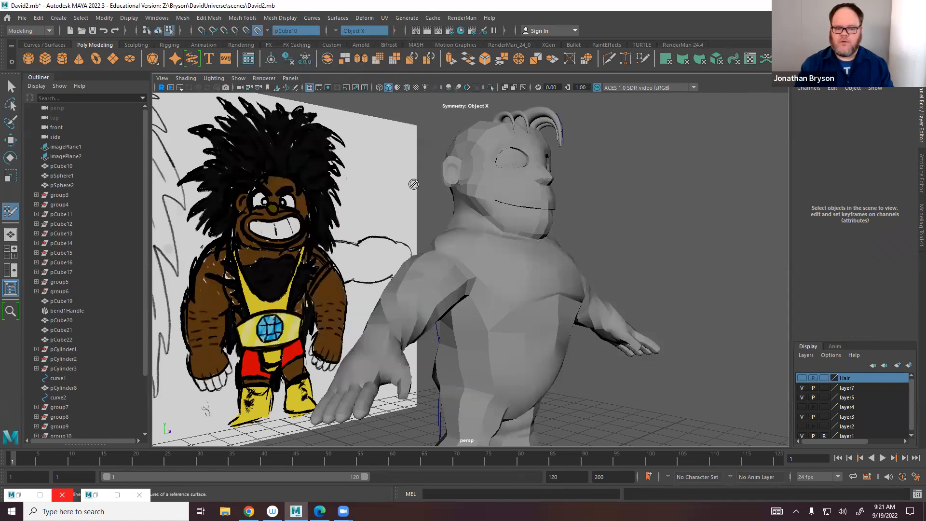
# Compare the body mesh with the costume in the reference drawing in the perspective and front views.
pyautogui.keyDown('alt'); pyautogui.moveTo(554, 285); pyautogui.dragTo(468, 267); pyautogui.keyUp('alt')
pyautogui.scroll(3, 473, 318)
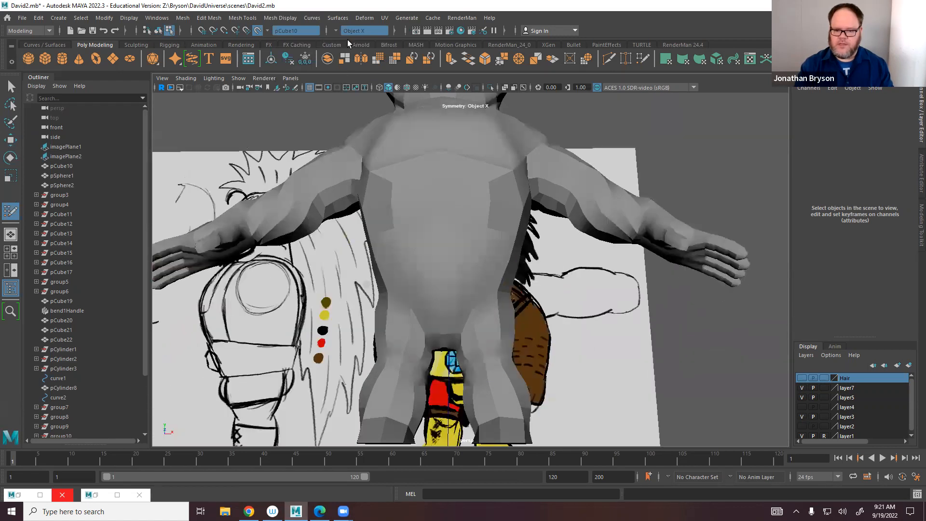
pyautogui.keyDown('alt'); pyautogui.moveTo(483, 231); pyautogui.dragTo(521, 282); pyautogui.keyUp('alt')
pyautogui.press('space')
pyautogui.press('space')
pyautogui.press('space')
pyautogui.press('space')
pyautogui.keyDown('alt'); pyautogui.moveTo(464, 404); pyautogui.dragTo(396, 139, button='middle'); pyautogui.keyUp('alt')
pyautogui.scroll(-10, 405, 241)
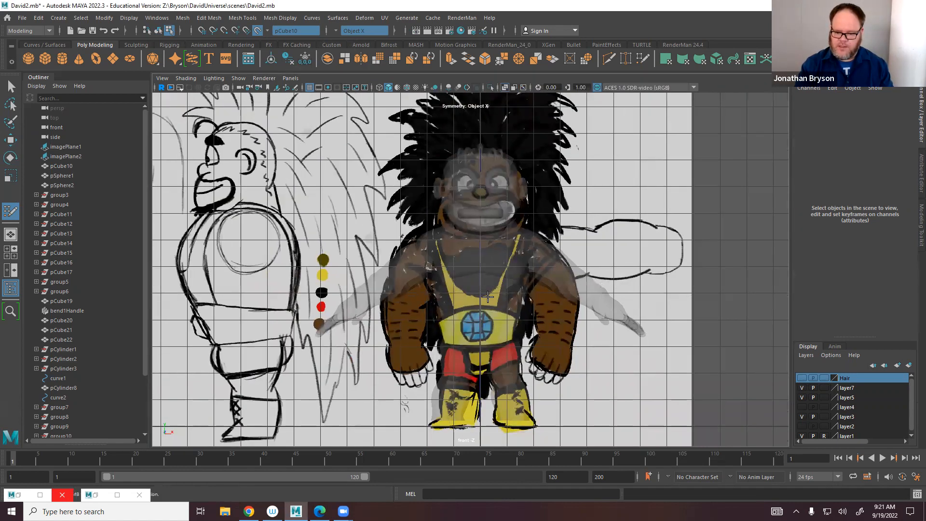
pyautogui.keyDown('alt'); pyautogui.moveTo(469, 374); pyautogui.dragTo(437, 280, button='middle'); pyautogui.keyUp('alt')
pyautogui.scroll(3, 436, 280)
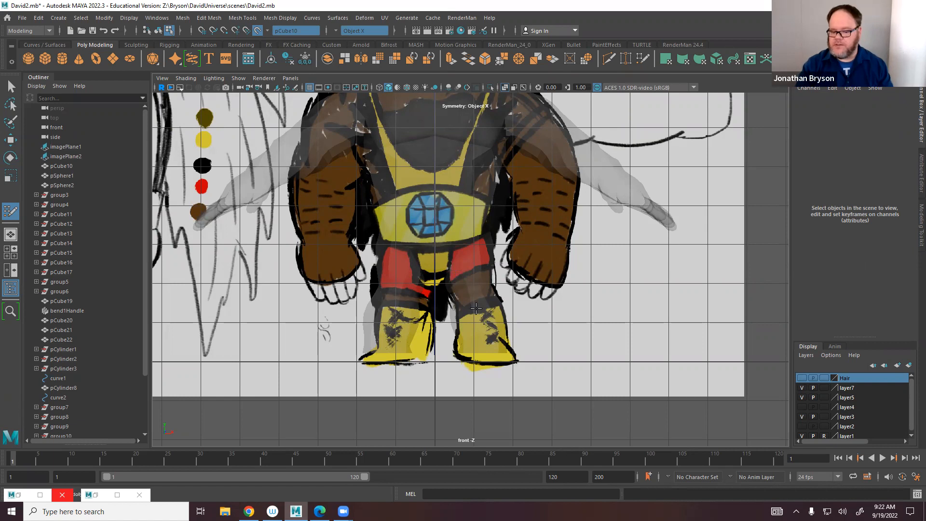
pyautogui.keyDown('alt'); pyautogui.moveTo(433, 164); pyautogui.dragTo(439, 191, button='middle'); pyautogui.keyUp('alt')
pyautogui.press('space')
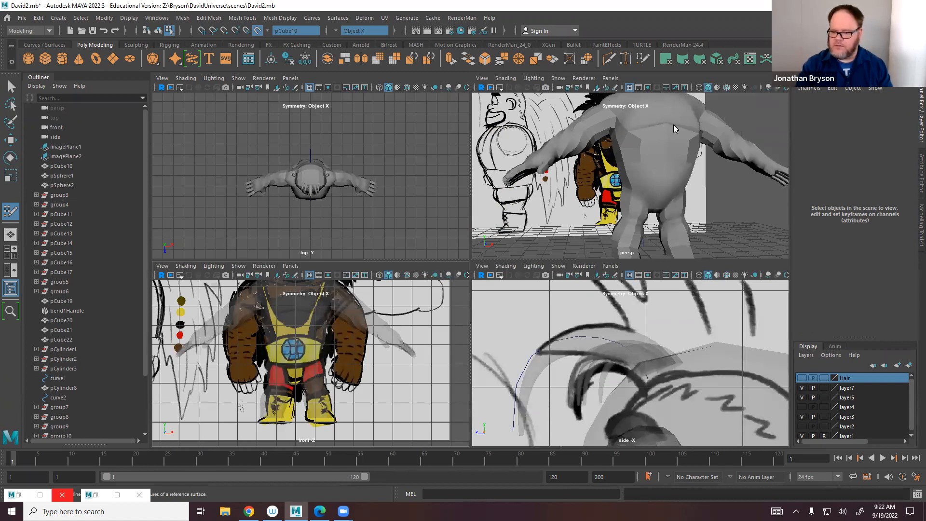
# Place a row of Quad Draw points around the body's waist, from the belly around the hips to the back.
pyautogui.press('space')
pyautogui.scroll(8, 551, 269)
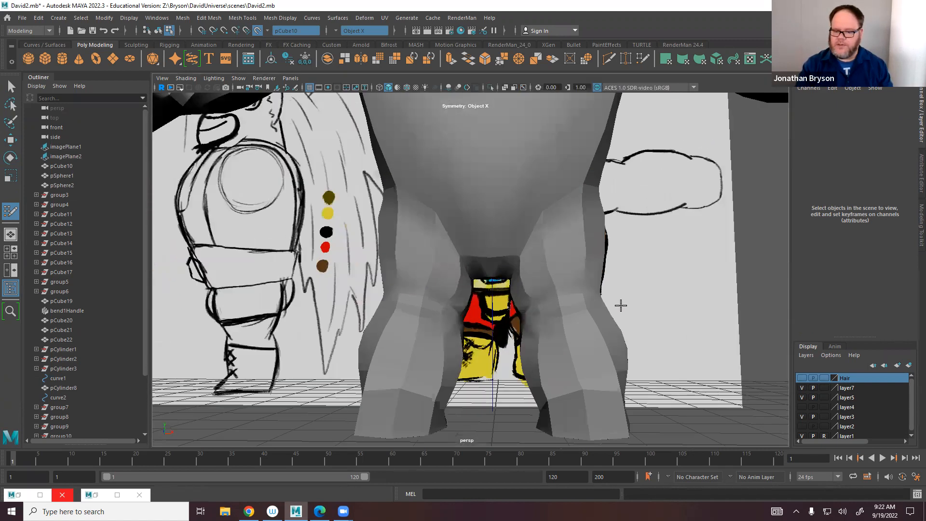
pyautogui.scroll(4, 534, 294)
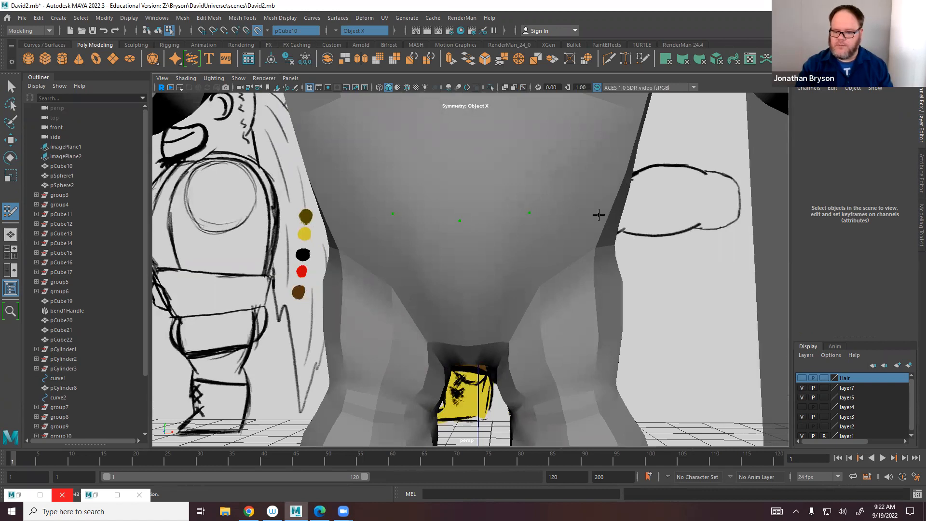
pyautogui.keyDown('alt'); pyautogui.moveTo(617, 209); pyautogui.dragTo(416, 191); pyautogui.keyUp('alt')
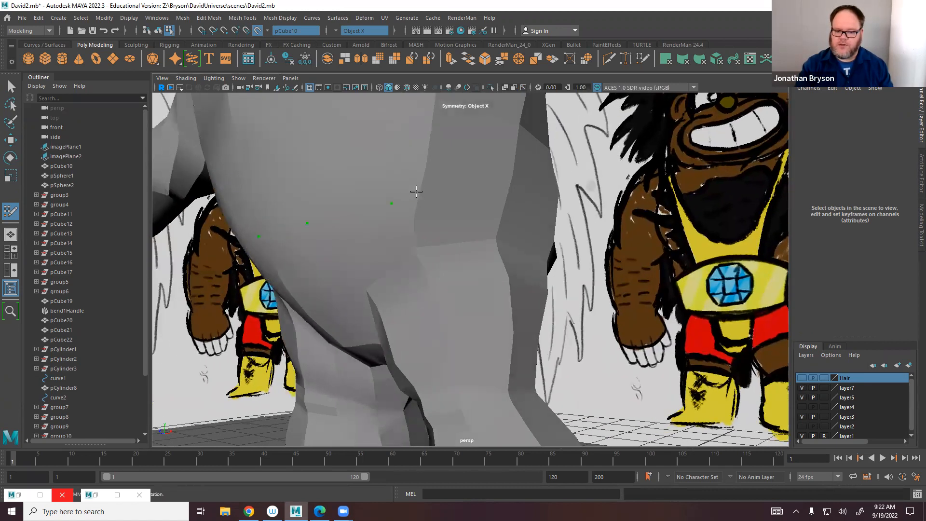
pyautogui.moveTo(543, 213)
pyautogui.keyDown('alt'); pyautogui.mouseDown()
pyautogui.moveTo(424, 209)
pyautogui.moveTo(496, 235)
pyautogui.mouseUp(); pyautogui.keyUp('alt')
pyautogui.moveTo(555, 272)
pyautogui.keyDown('alt'); pyautogui.mouseDown()
pyautogui.moveTo(466, 261)
pyautogui.moveTo(425, 276)
pyautogui.moveTo(448, 283)
pyautogui.moveTo(417, 306)
pyautogui.moveTo(474, 278)
pyautogui.mouseUp(); pyautogui.keyUp('alt')
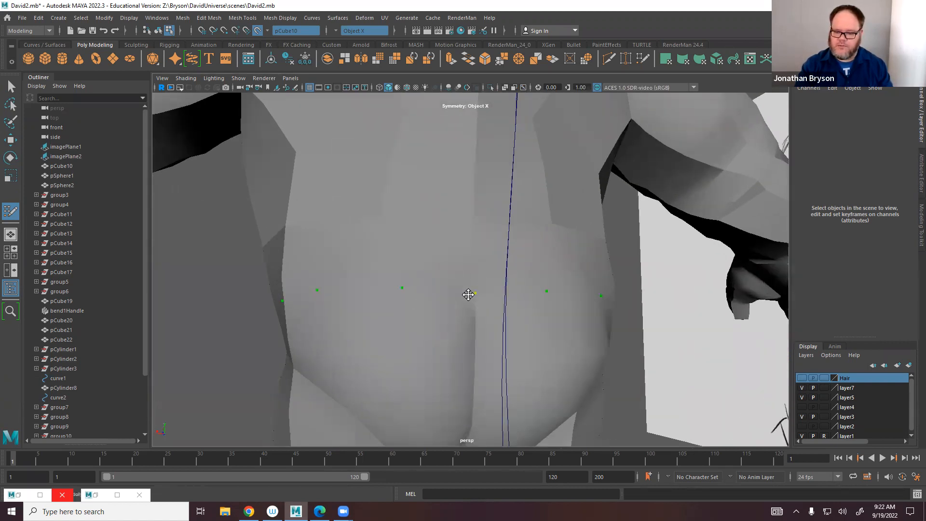
pyautogui.moveTo(319, 334)
pyautogui.keyDown('alt'); pyautogui.mouseDown()
pyautogui.moveTo(419, 339)
pyautogui.moveTo(327, 345)
pyautogui.moveTo(344, 342)
pyautogui.mouseUp(); pyautogui.keyUp('alt')
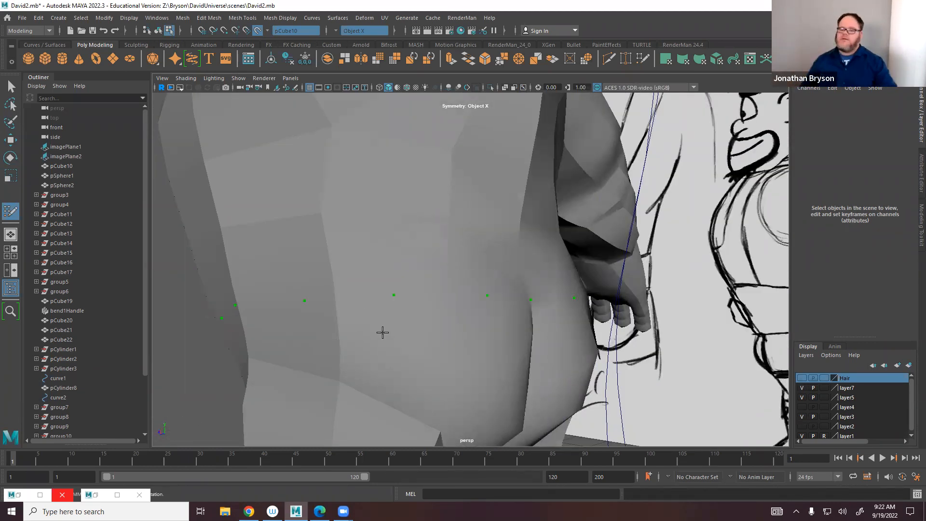
# Place Quad Draw points down the centre of the lower belly and along the front leg creases to between the legs.
pyautogui.moveTo(343, 276)
pyautogui.keyDown('alt'); pyautogui.mouseDown()
pyautogui.moveTo(467, 285)
pyautogui.moveTo(513, 219)
pyautogui.moveTo(458, 276)
pyautogui.moveTo(482, 293)
pyautogui.moveTo(546, 269)
pyautogui.mouseUp(); pyautogui.keyUp('alt')
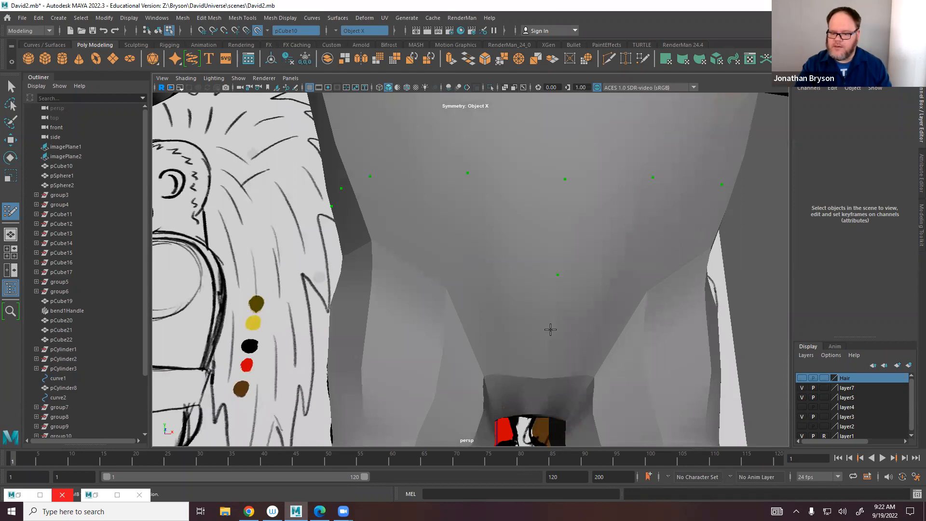
pyautogui.keyDown('alt'); pyautogui.moveTo(608, 324); pyautogui.dragTo(492, 218); pyautogui.keyUp('alt')
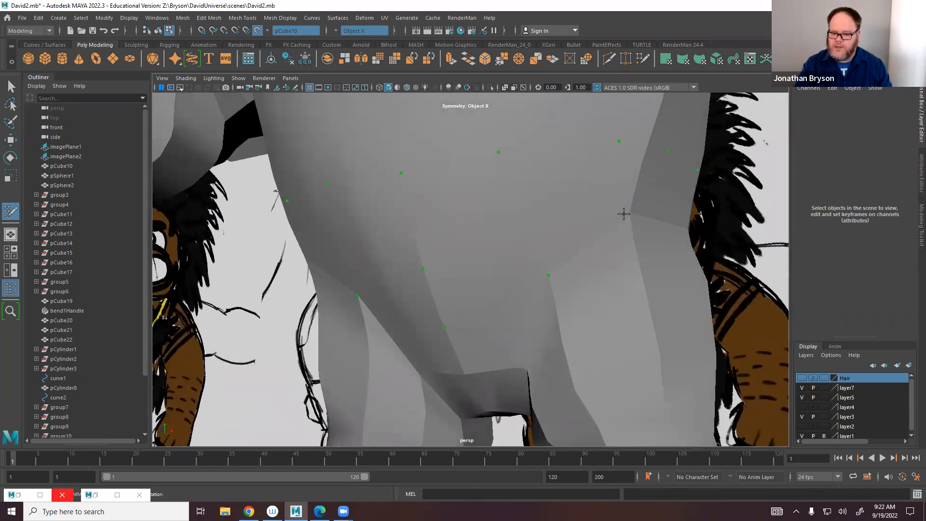
pyautogui.moveTo(630, 215)
pyautogui.keyDown('alt'); pyautogui.mouseDown()
pyautogui.moveTo(508, 356)
pyautogui.moveTo(594, 308)
pyautogui.mouseUp(); pyautogui.keyUp('alt')
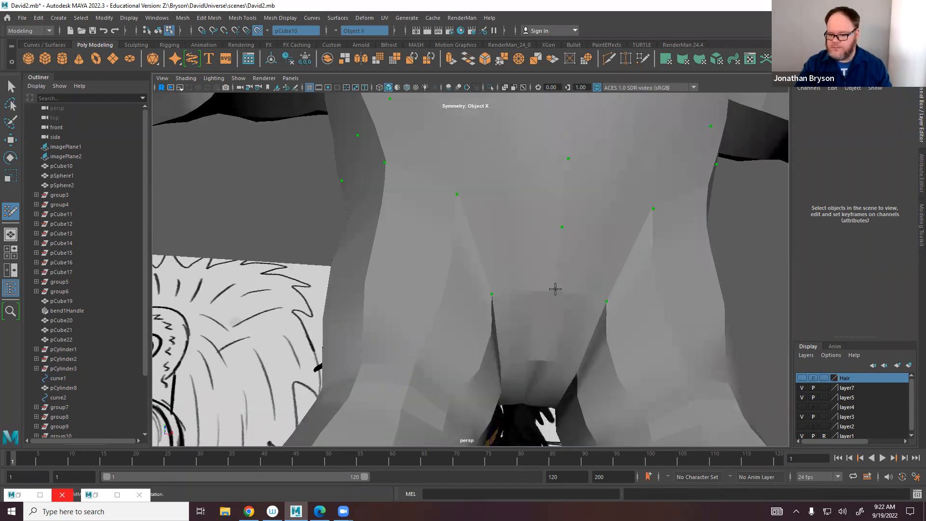
pyautogui.keyDown('alt'); pyautogui.moveTo(612, 296); pyautogui.dragTo(598, 319); pyautogui.keyUp('alt')
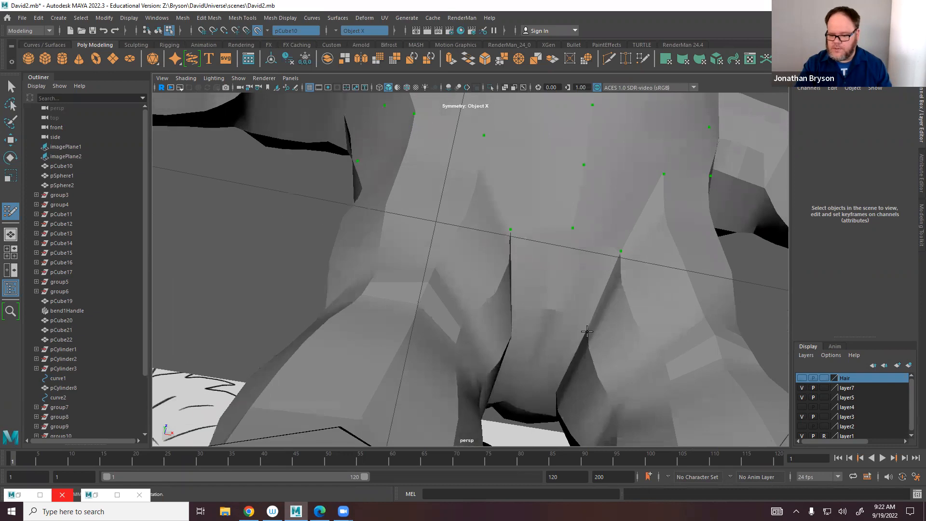
pyautogui.click(585, 332)
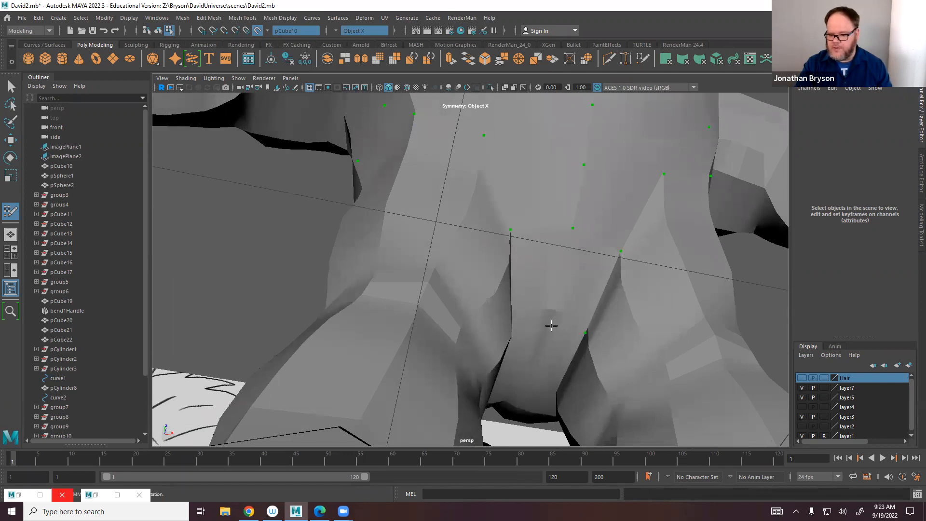
# Continue the points around the hips, along the rear leg creases and under the crotch, and add lower rows across the back.
pyautogui.moveTo(547, 325)
pyautogui.keyDown('alt'); pyautogui.mouseDown()
pyautogui.moveTo(635, 347)
pyautogui.moveTo(311, 409)
pyautogui.moveTo(492, 331)
pyautogui.moveTo(487, 293)
pyautogui.moveTo(474, 302)
pyautogui.moveTo(624, 265)
pyautogui.moveTo(593, 277)
pyautogui.mouseUp(); pyautogui.keyUp('alt')
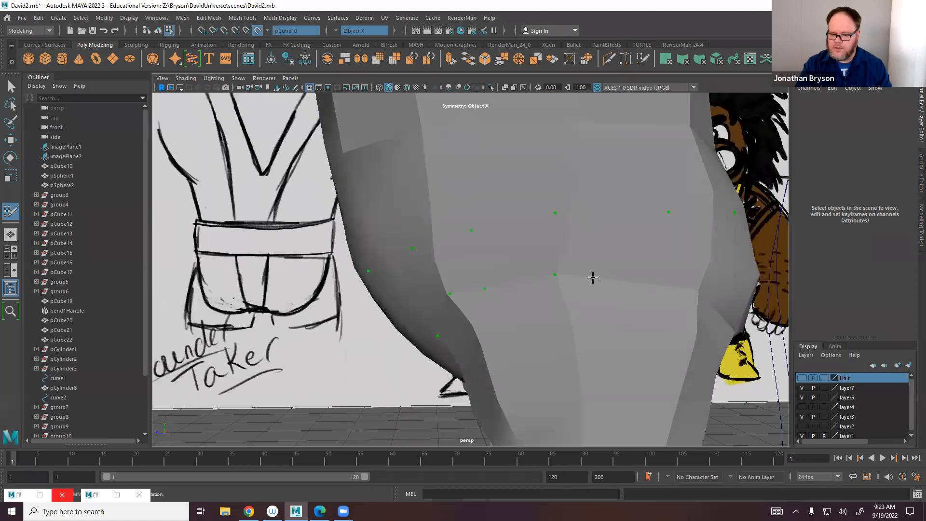
pyautogui.keyDown('alt'); pyautogui.moveTo(657, 284); pyautogui.dragTo(568, 286); pyautogui.keyUp('alt')
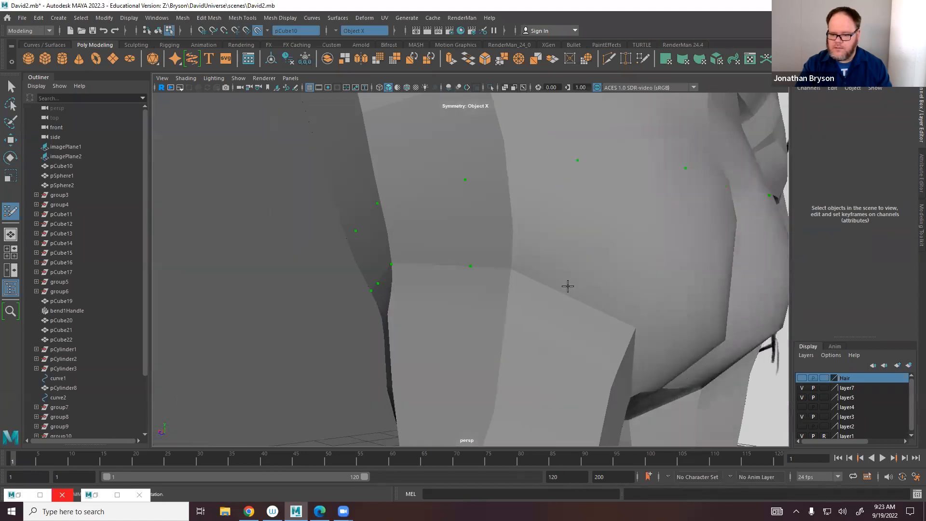
pyautogui.keyDown('alt'); pyautogui.moveTo(632, 306); pyautogui.dragTo(555, 319); pyautogui.keyUp('alt')
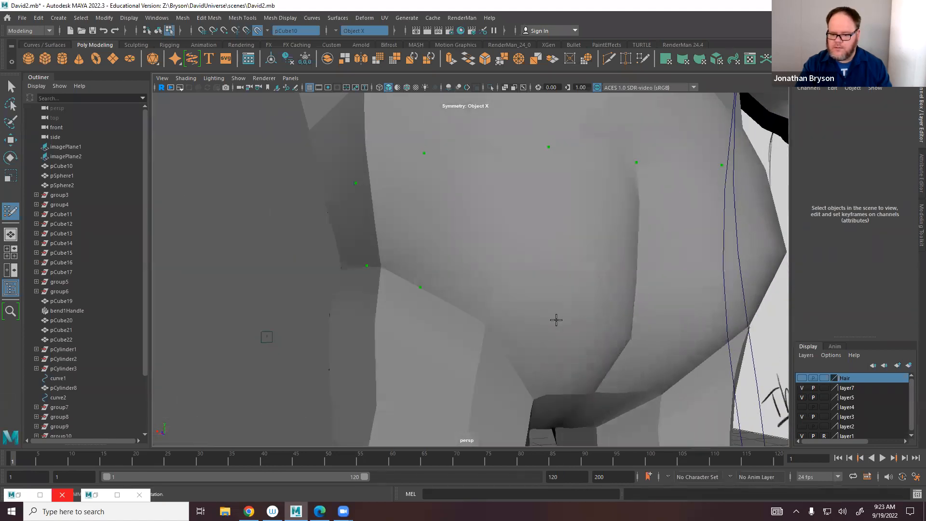
pyautogui.keyDown('alt'); pyautogui.moveTo(563, 362); pyautogui.dragTo(451, 308); pyautogui.keyUp('alt')
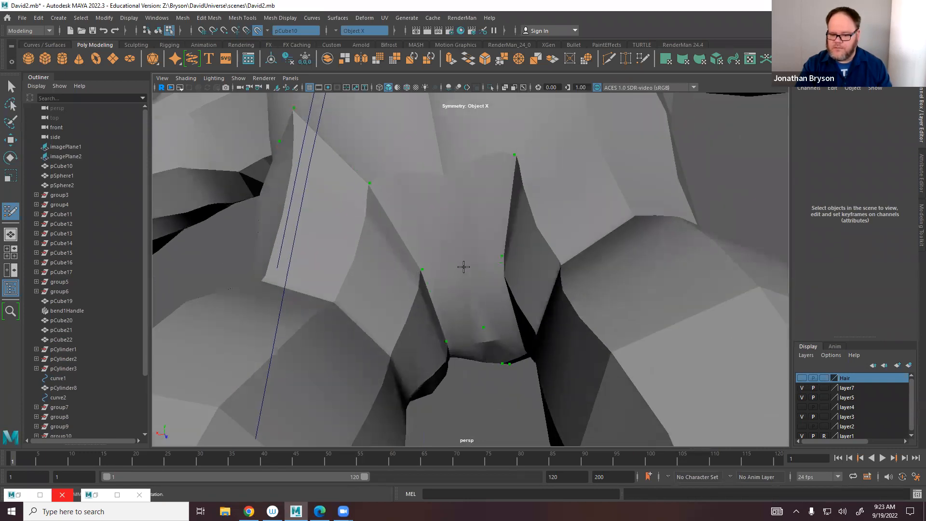
pyautogui.keyDown('alt'); pyautogui.moveTo(442, 173); pyautogui.dragTo(484, 242); pyautogui.keyUp('alt')
pyautogui.keyDown('alt'); pyautogui.moveTo(600, 209); pyautogui.dragTo(590, 247); pyautogui.keyUp('alt')
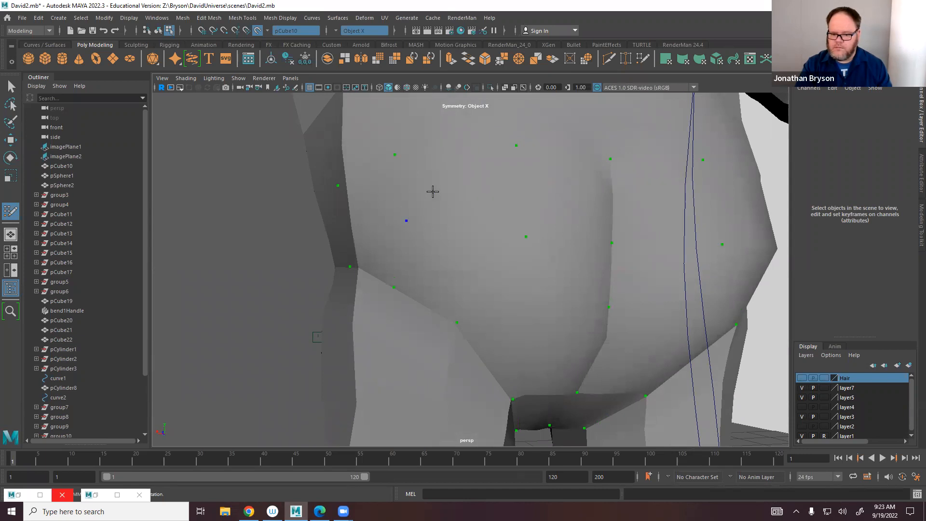
# Fill quads between the points across the upper back of the trunks, in rows below the waist.
pyautogui.keyDown('shift'); pyautogui.click(470, 188); pyautogui.keyUp('shift')
pyautogui.keyDown('shift'); pyautogui.click(552, 199); pyautogui.keyUp('shift')
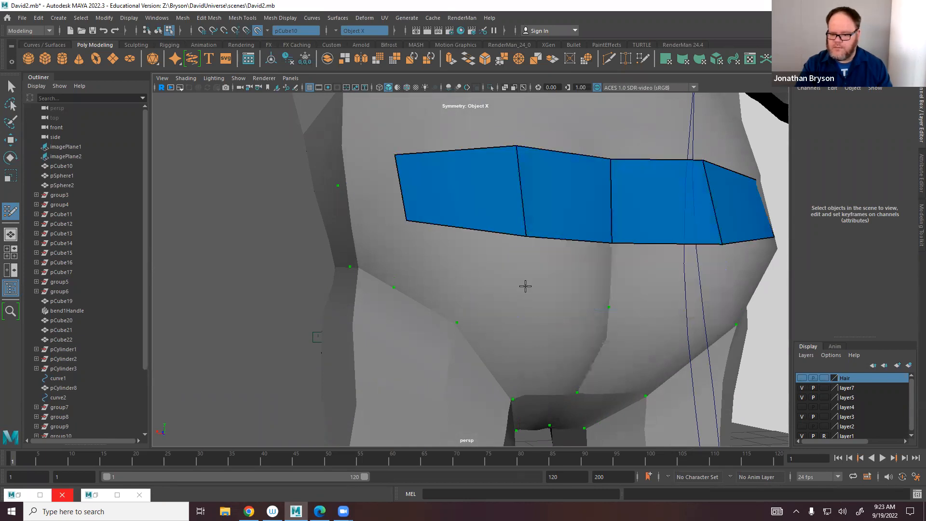
pyautogui.keyDown('shift'); pyautogui.click(585, 280); pyautogui.keyUp('shift')
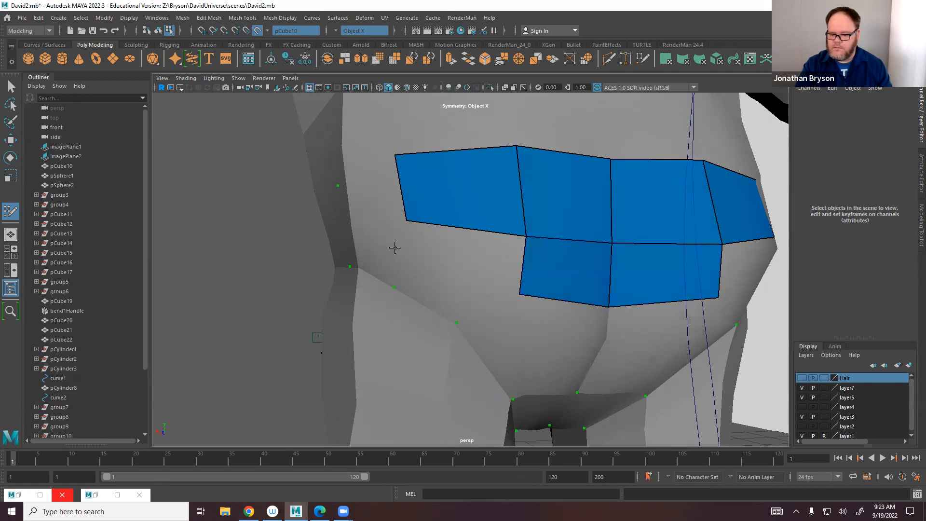
pyautogui.keyDown('shift'); pyautogui.click(471, 249); pyautogui.keyUp('shift')
pyautogui.moveTo(471, 252)
pyautogui.keyDown('alt'); pyautogui.mouseDown()
pyautogui.moveTo(547, 305)
pyautogui.moveTo(418, 211)
pyautogui.mouseUp(); pyautogui.keyUp('alt')
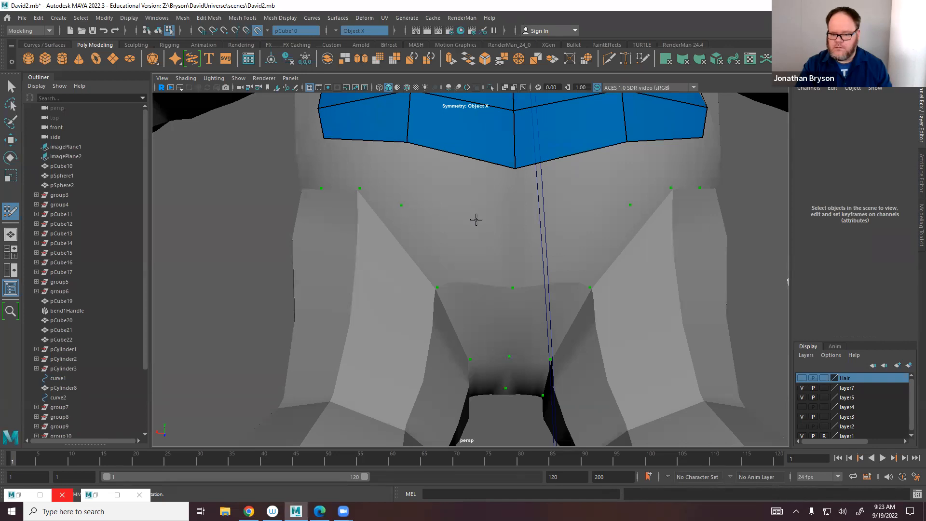
# Fill the centre quads below the back rows and pull their lower edge into a downward V shape.
pyautogui.keyDown('shift'); pyautogui.click(455, 190); pyautogui.keyUp('shift')
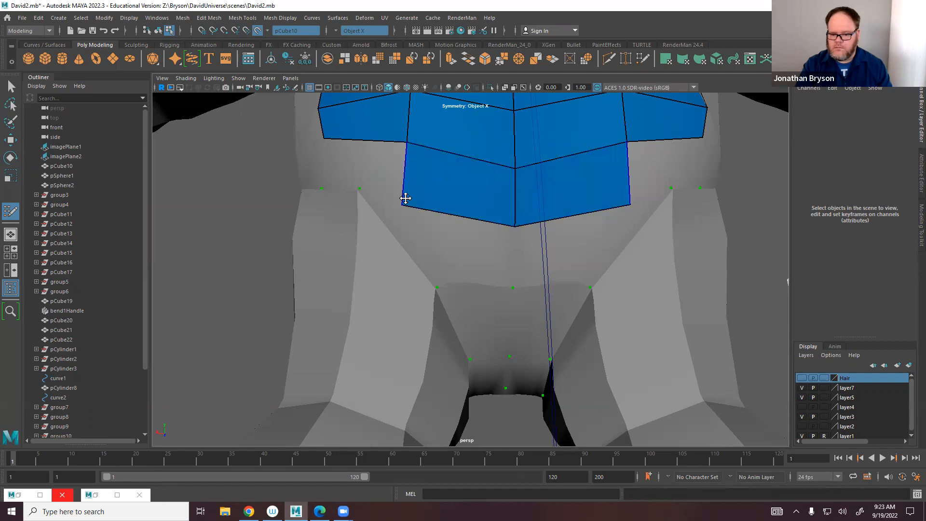
pyautogui.moveTo(405, 198); pyautogui.dragTo(416, 188)
pyautogui.moveTo(514, 226); pyautogui.dragTo(509, 246)
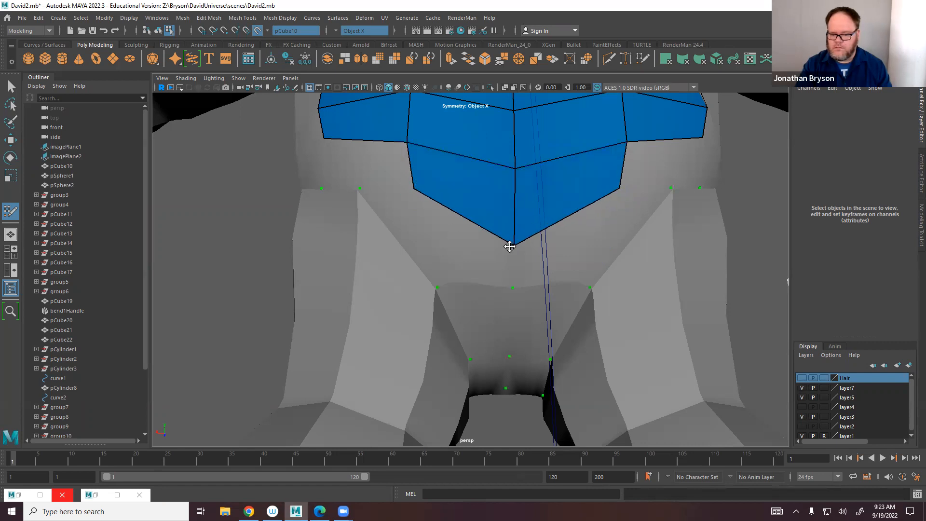
# Fill the faces along the rear leg openings and connect them to the back rows at the hips.
pyautogui.keyDown('alt'); pyautogui.moveTo(425, 239); pyautogui.dragTo(428, 231); pyautogui.keyUp('alt')
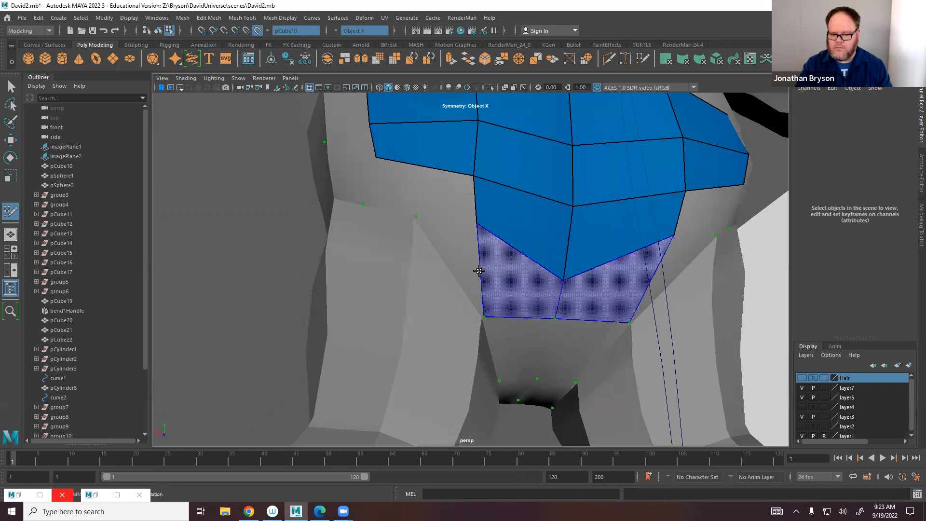
pyautogui.keyDown('shift'); pyautogui.click(480, 267); pyautogui.keyUp('shift')
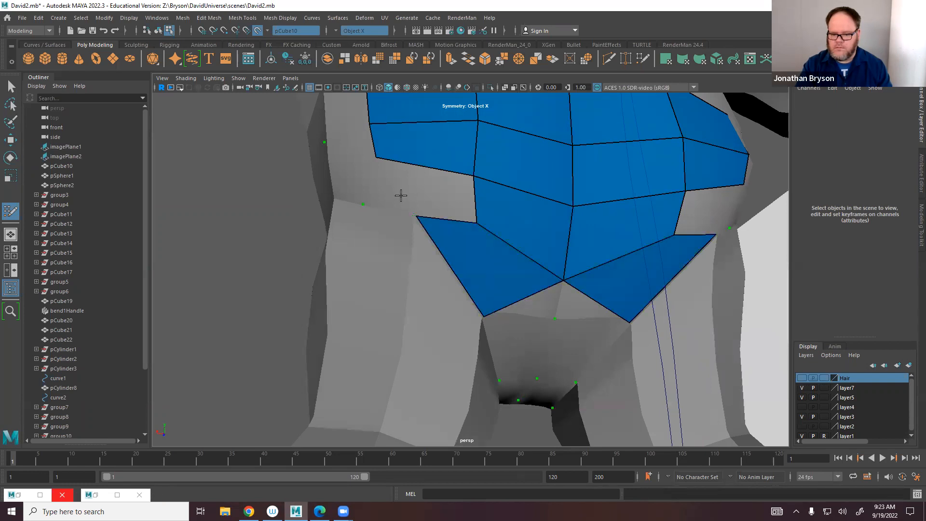
pyautogui.keyDown('alt'); pyautogui.moveTo(401, 195); pyautogui.dragTo(506, 241); pyautogui.keyUp('alt')
pyautogui.keyDown('shift'); pyautogui.click(501, 225); pyautogui.keyUp('shift')
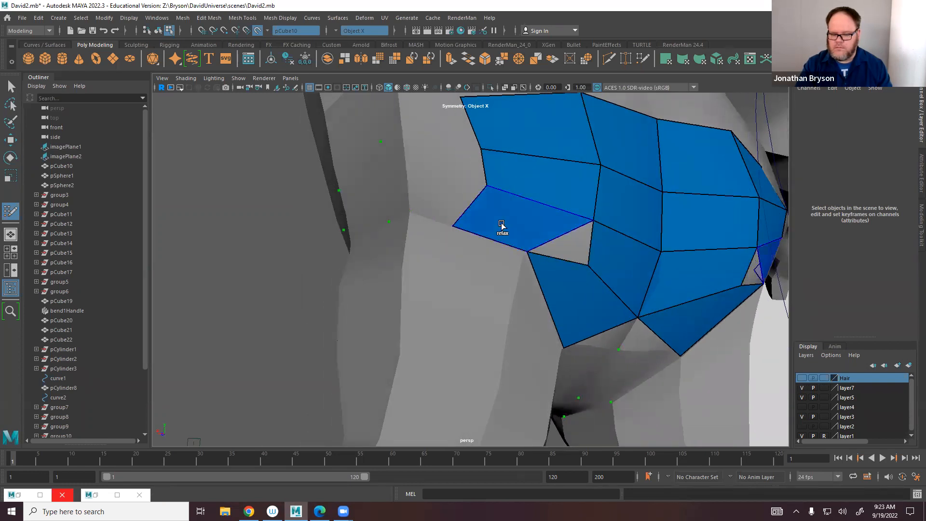
pyautogui.keyDown('shift'); pyautogui.click(561, 246); pyautogui.keyUp('shift')
# Delete the lower centre and triangular faces on the back, and merge the leg band's inner corner into the row above.
pyautogui.moveTo(675, 277)
pyautogui.keyDown('alt'); pyautogui.mouseDown()
pyautogui.moveTo(585, 271)
pyautogui.moveTo(557, 258)
pyautogui.mouseUp(); pyautogui.keyUp('alt')
pyautogui.keyDown('ctrl'); pyautogui.keyDown('shift'); pyautogui.click(547, 265); pyautogui.keyUp('shift'); pyautogui.keyUp('ctrl')
pyautogui.keyDown('ctrl'); pyautogui.keyDown('shift'); pyautogui.click(600, 259); pyautogui.keyUp('shift'); pyautogui.keyUp('ctrl')
pyautogui.keyDown('ctrl'); pyautogui.keyDown('shift'); pyautogui.click(612, 298); pyautogui.keyUp('shift'); pyautogui.keyUp('ctrl')
pyautogui.moveTo(560, 275)
pyautogui.mouseDown()
pyautogui.moveTo(554, 244)
pyautogui.moveTo(559, 253)
pyautogui.mouseUp()
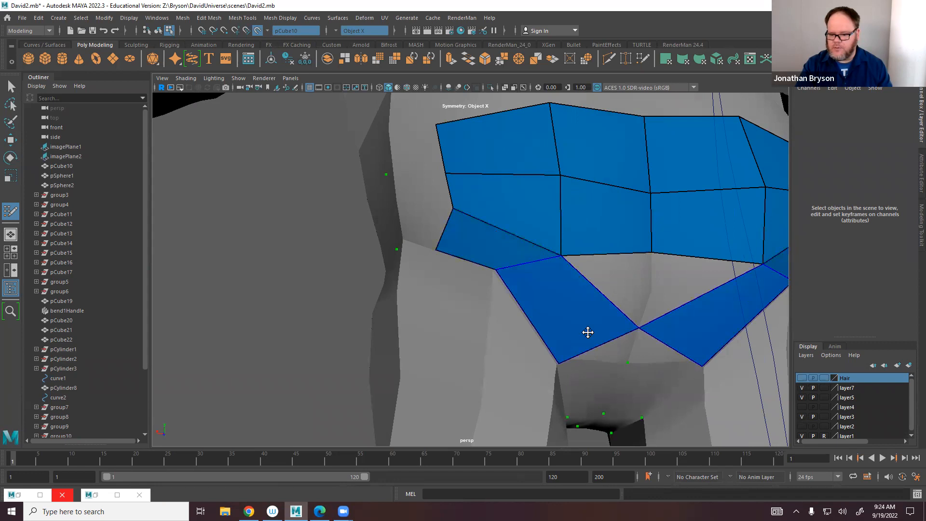
# Extend the band of quads from the rear leg opening around the outer hip to the front of the groin.
pyautogui.moveTo(590, 322)
pyautogui.keyDown('alt'); pyautogui.mouseDown()
pyautogui.moveTo(548, 310)
pyautogui.moveTo(551, 230)
pyautogui.mouseUp(); pyautogui.keyUp('alt')
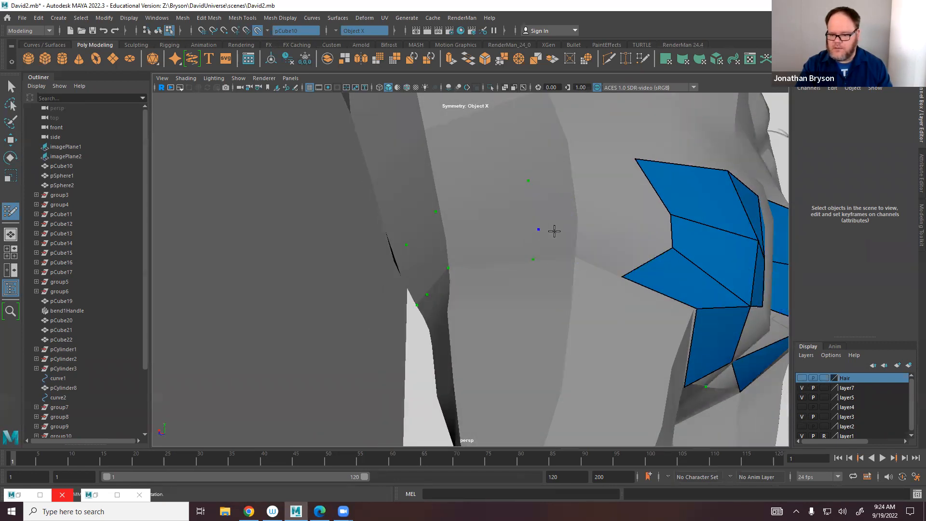
pyautogui.keyDown('shift'); pyautogui.click(519, 264); pyautogui.keyUp('shift')
pyautogui.moveTo(519, 265)
pyautogui.keyDown('alt'); pyautogui.mouseDown()
pyautogui.moveTo(496, 262)
pyautogui.moveTo(534, 254)
pyautogui.mouseUp(); pyautogui.keyUp('alt')
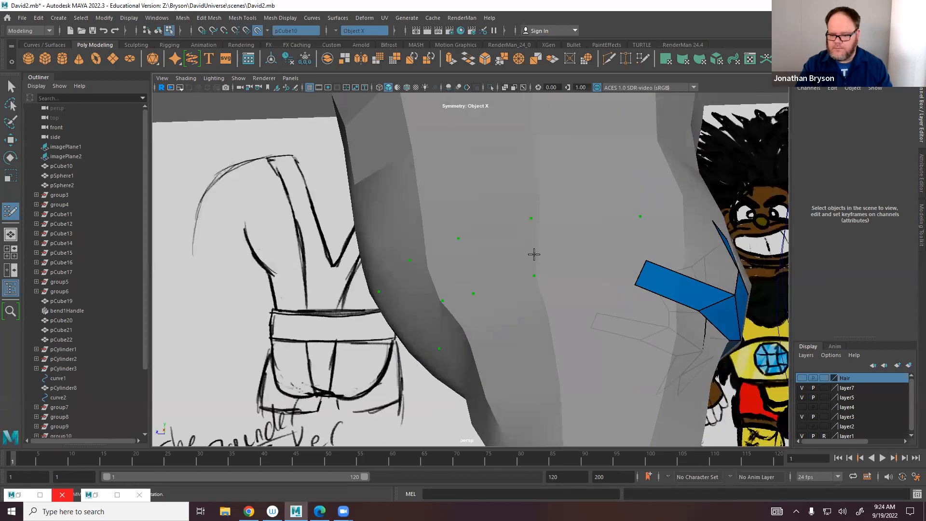
pyautogui.keyDown('shift'); pyautogui.click(583, 269); pyautogui.keyUp('shift')
pyautogui.keyDown('alt'); pyautogui.moveTo(444, 291); pyautogui.dragTo(515, 280); pyautogui.keyUp('alt')
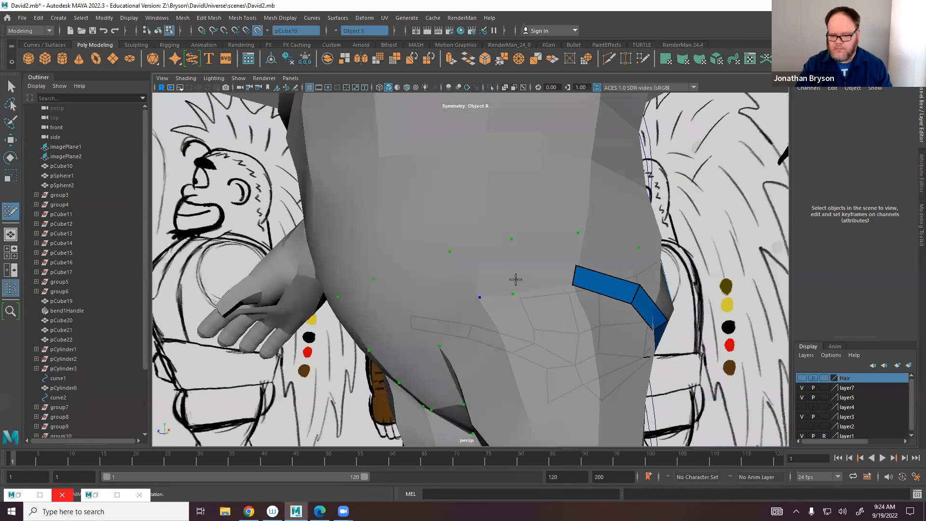
pyautogui.keyDown('shift'); pyautogui.click(528, 277); pyautogui.keyUp('shift')
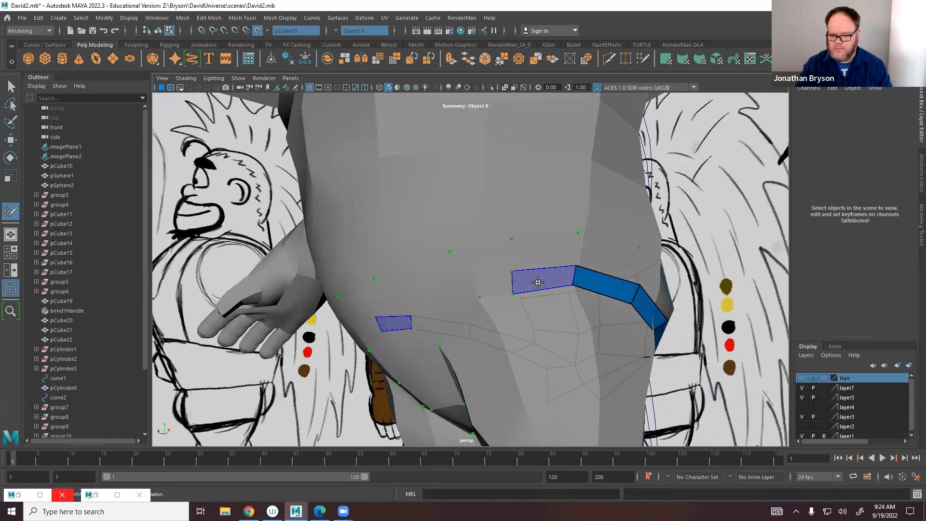
pyautogui.keyDown('shift'); pyautogui.click(471, 294); pyautogui.keyUp('shift')
pyautogui.keyDown('alt'); pyautogui.moveTo(471, 310); pyautogui.dragTo(441, 305); pyautogui.keyUp('alt')
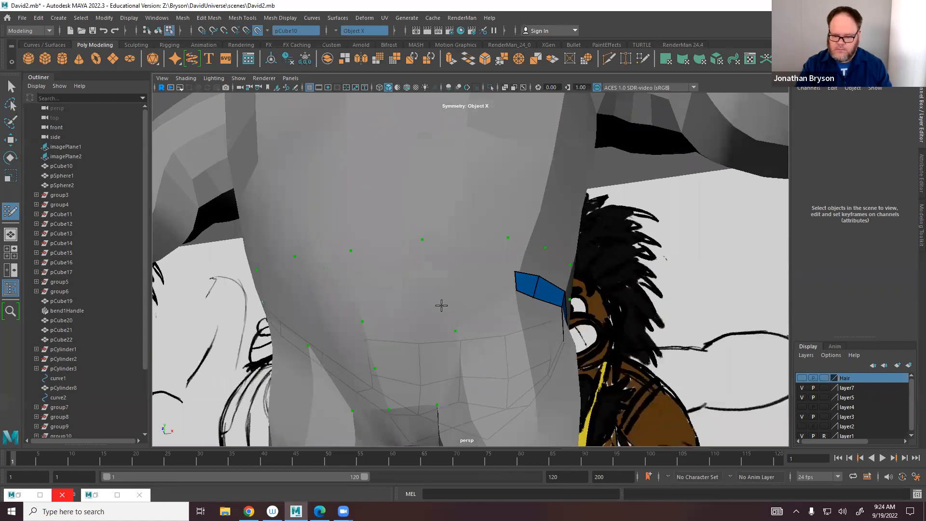
pyautogui.keyDown('shift'); pyautogui.click(475, 295); pyautogui.keyUp('shift')
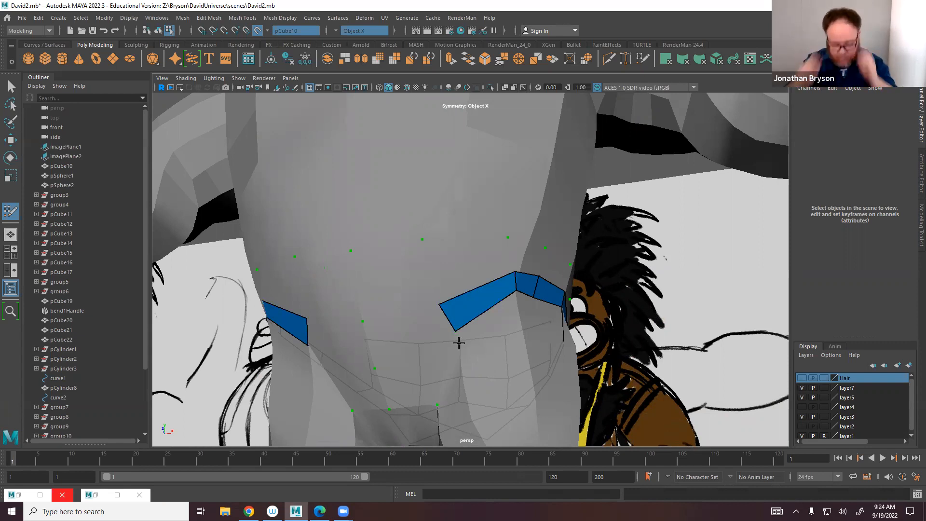
# Fill the quads continuing the front leg-opening band down to the crotch and between the legs.
pyautogui.moveTo(235, 424)
pyautogui.keyDown('alt'); pyautogui.mouseDown()
pyautogui.moveTo(421, 372)
pyautogui.moveTo(407, 323)
pyautogui.moveTo(419, 363)
pyautogui.moveTo(401, 339)
pyautogui.moveTo(403, 378)
pyautogui.moveTo(417, 324)
pyautogui.moveTo(458, 352)
pyautogui.moveTo(558, 386)
pyautogui.moveTo(568, 363)
pyautogui.mouseUp(); pyautogui.keyUp('alt')
pyautogui.keyDown('shift'); pyautogui.click(436, 307); pyautogui.keyUp('shift')
pyautogui.keyDown('shift'); pyautogui.click(414, 336); pyautogui.keyUp('shift')
pyautogui.keyDown('shift'); pyautogui.click(417, 324); pyautogui.keyUp('shift')
pyautogui.keyDown('shift'); pyautogui.click(406, 348); pyautogui.keyUp('shift')
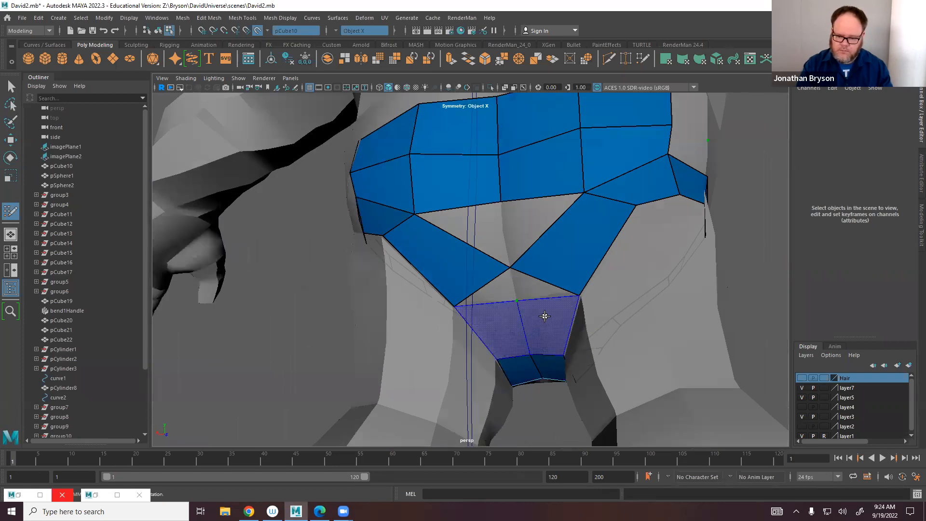
# Fill the back crotch quads, join their centre vertex to the leg bands above, and insert an edge loop across them.
pyautogui.keyDown('shift'); pyautogui.click(544, 316); pyautogui.keyUp('shift')
pyautogui.moveTo(517, 297)
pyautogui.mouseDown()
pyautogui.moveTo(510, 264)
pyautogui.moveTo(504, 312)
pyautogui.moveTo(513, 299)
pyautogui.mouseUp()
pyautogui.keyDown('ctrl'); pyautogui.click(514, 299); pyautogui.keyUp('ctrl')
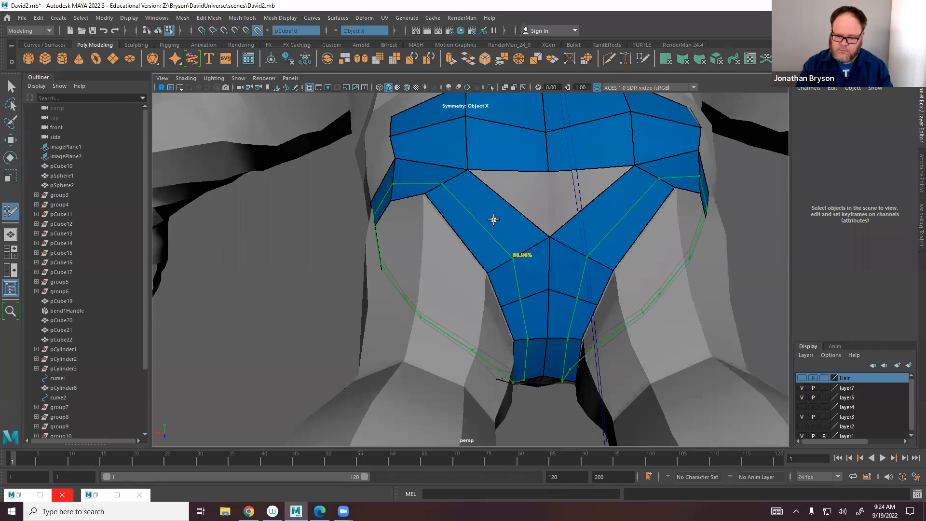
# Try to fill the triangular gaps at the lower back centre with faces, and undo the face creation.
pyautogui.moveTo(486, 222)
pyautogui.keyDown('alt'); pyautogui.mouseDown()
pyautogui.moveTo(476, 283)
pyautogui.moveTo(461, 289)
pyautogui.moveTo(479, 234)
pyautogui.mouseUp(); pyautogui.keyUp('alt')
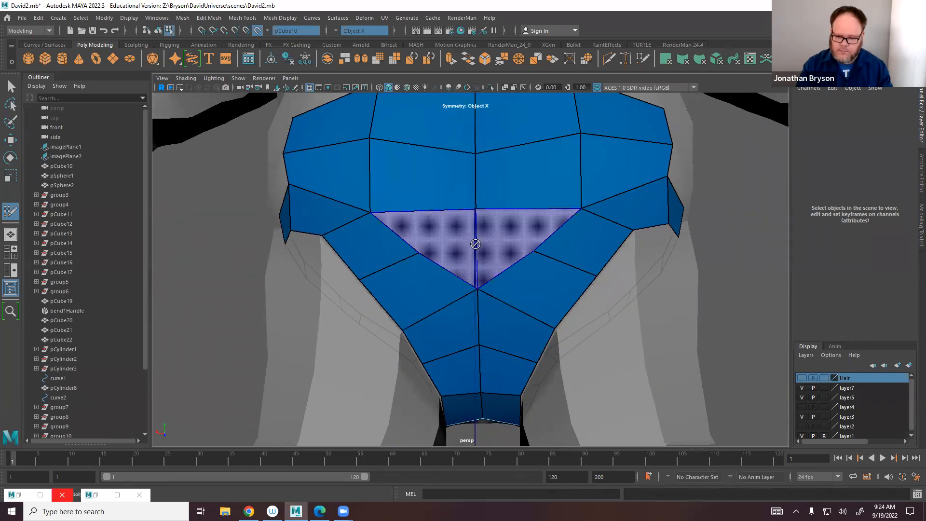
pyautogui.keyDown('shift'); pyautogui.click(424, 245); pyautogui.keyUp('shift')
pyautogui.keyDown('alt'); pyautogui.moveTo(448, 275); pyautogui.dragTo(462, 251); pyautogui.keyUp('alt')
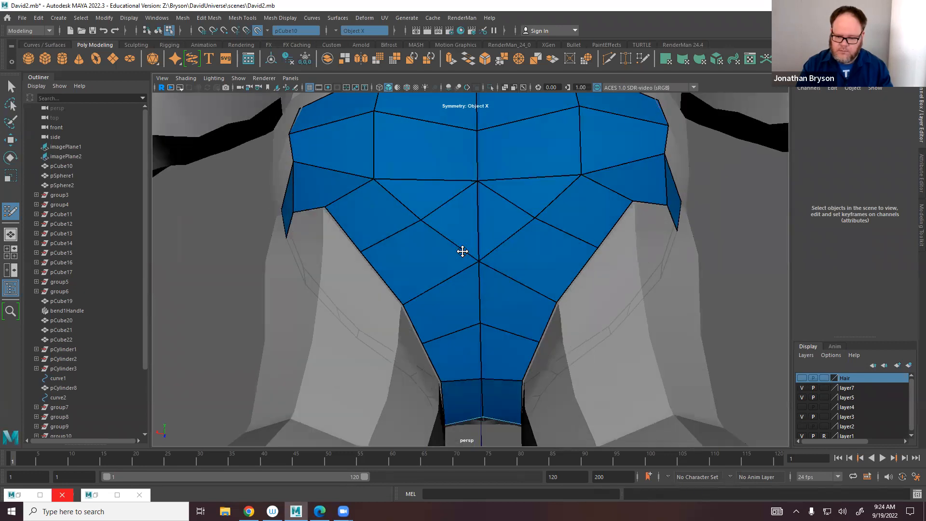
pyautogui.hotkey('ctrl', 'z')
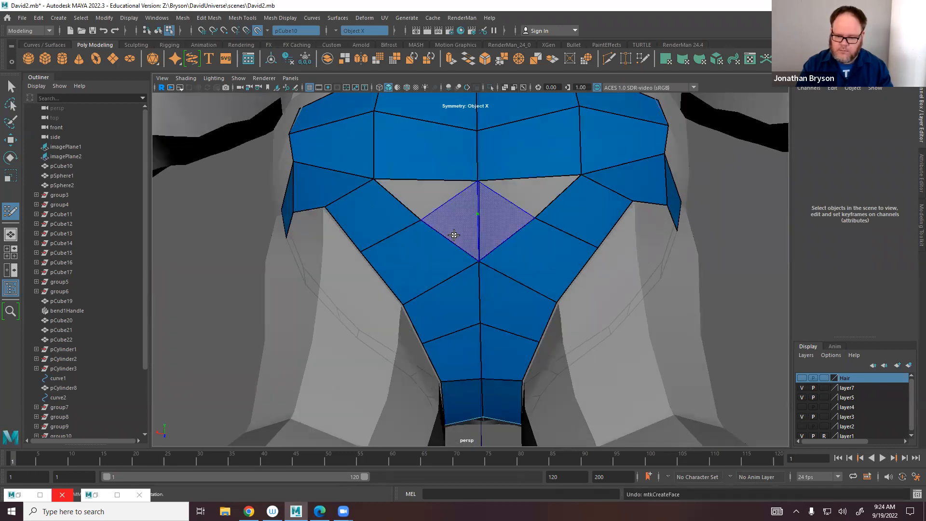
# Fill the gap at the lower back centre, weld its middle vertex down onto the crotch vertex, and insert an edge loop above.
pyautogui.keyDown('alt'); pyautogui.moveTo(441, 224); pyautogui.dragTo(459, 238); pyautogui.keyUp('alt')
pyautogui.keyDown('shift'); pyautogui.click(452, 232); pyautogui.keyUp('shift')
pyautogui.keyDown('alt'); pyautogui.moveTo(496, 267); pyautogui.dragTo(448, 285); pyautogui.keyUp('alt')
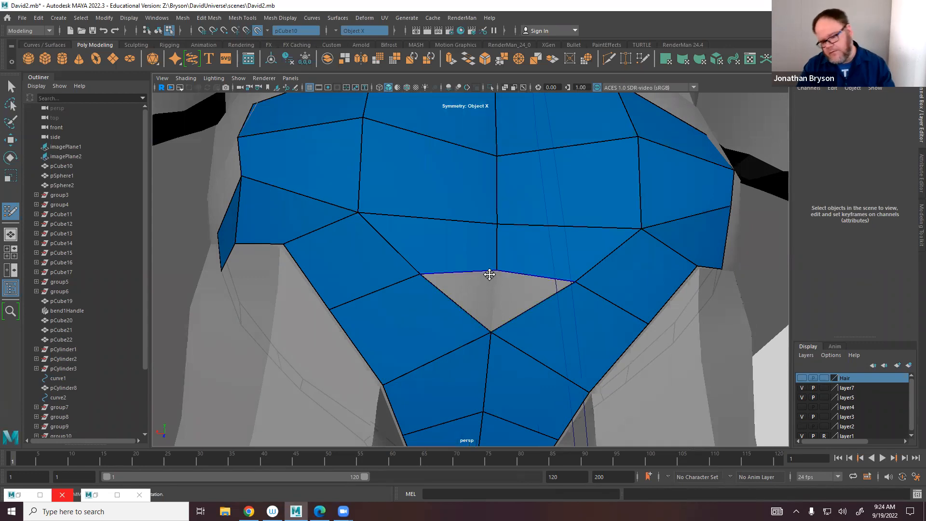
pyautogui.moveTo(497, 273); pyautogui.dragTo(494, 302)
pyautogui.keyDown('ctrl'); pyautogui.click(496, 260); pyautogui.keyUp('ctrl')
pyautogui.moveTo(486, 341)
pyautogui.keyDown('alt'); pyautogui.mouseDown()
pyautogui.moveTo(519, 344)
pyautogui.moveTo(457, 325)
pyautogui.moveTo(467, 312)
pyautogui.moveTo(413, 300)
pyautogui.mouseUp(); pyautogui.keyUp('alt')
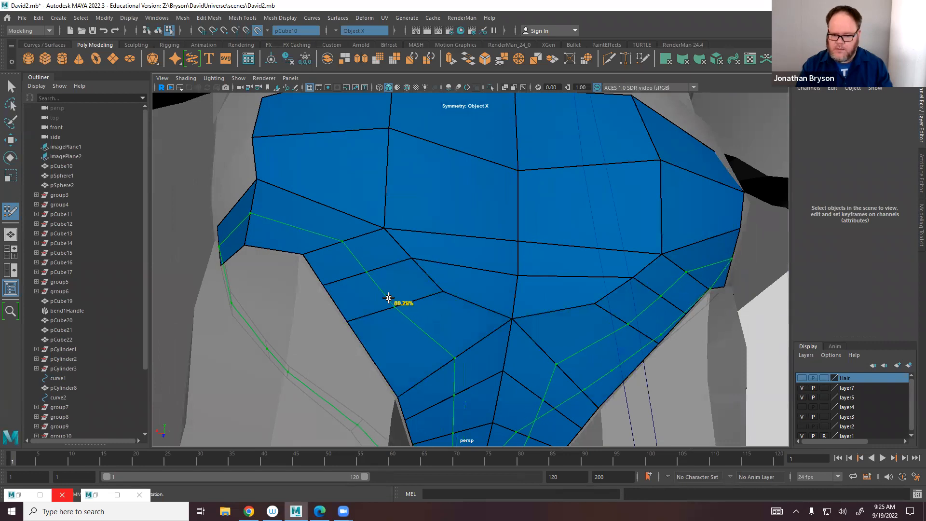
# Relax the back faces and insert an additional edge loop along the leg-opening band.
pyautogui.moveTo(401, 258)
pyautogui.keyDown('shift'); pyautogui.mouseDown()
pyautogui.moveTo(475, 269)
pyautogui.moveTo(450, 223)
pyautogui.moveTo(506, 289)
pyautogui.moveTo(498, 285)
pyautogui.moveTo(516, 218)
pyautogui.moveTo(341, 308)
pyautogui.moveTo(450, 297)
pyautogui.mouseUp(); pyautogui.keyUp('shift')
pyautogui.moveTo(393, 299)
pyautogui.keyDown('alt'); pyautogui.mouseDown()
pyautogui.moveTo(434, 302)
pyautogui.moveTo(535, 275)
pyautogui.moveTo(505, 315)
pyautogui.moveTo(316, 285)
pyautogui.moveTo(417, 355)
pyautogui.moveTo(483, 324)
pyautogui.moveTo(416, 294)
pyautogui.moveTo(382, 380)
pyautogui.moveTo(362, 277)
pyautogui.moveTo(583, 275)
pyautogui.moveTo(537, 259)
pyautogui.moveTo(434, 259)
pyautogui.moveTo(366, 242)
pyautogui.mouseUp(); pyautogui.keyUp('alt')
pyautogui.keyDown('ctrl'); pyautogui.click(576, 261); pyautogui.keyUp('ctrl')
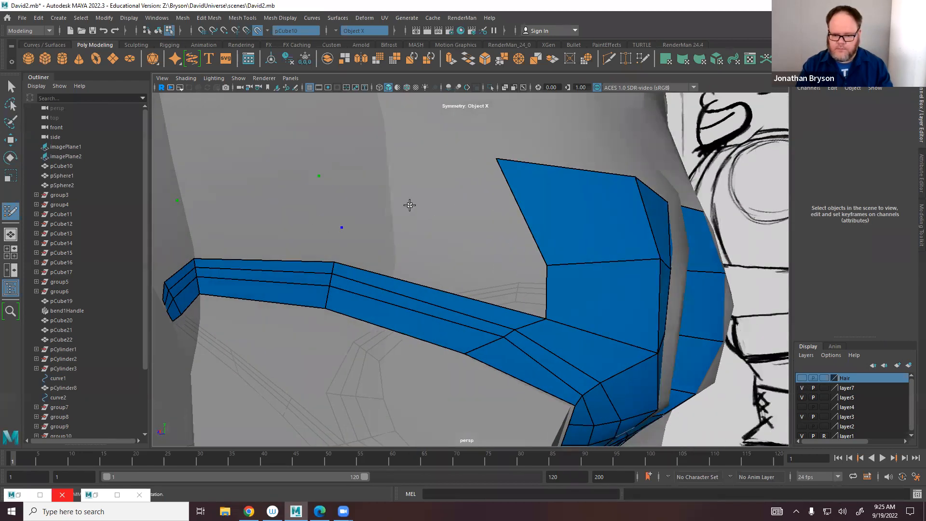
# Fill the first quads along the side of the hip between the waist points and the leg band, redoing one misformed face.
pyautogui.keyDown('shift'); pyautogui.click(443, 194); pyautogui.keyUp('shift')
pyautogui.keyDown('shift'); pyautogui.click(415, 257); pyautogui.keyUp('shift')
pyautogui.keyDown('alt'); pyautogui.moveTo(180, 207); pyautogui.dragTo(362, 241); pyautogui.keyUp('alt')
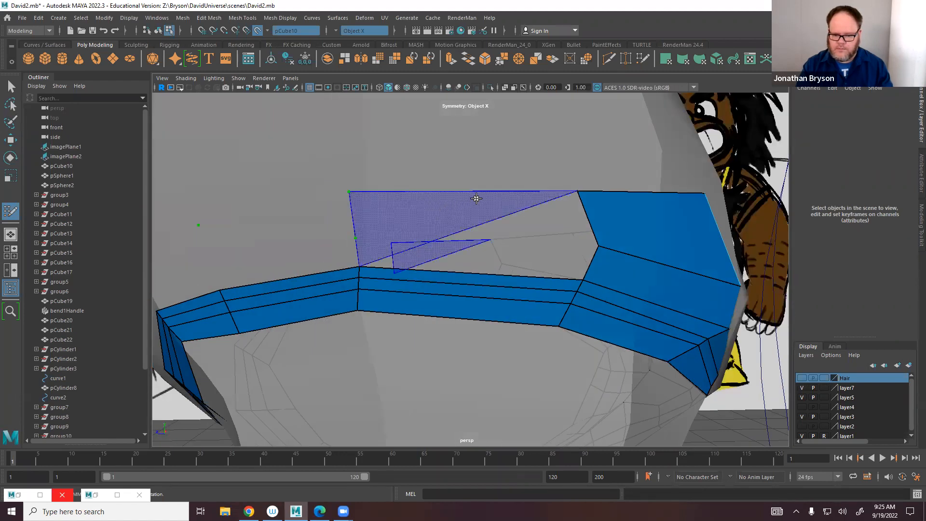
pyautogui.keyDown('shift'); pyautogui.click(474, 207); pyautogui.keyUp('shift')
pyautogui.keyDown('ctrl'); pyautogui.keyDown('shift'); pyautogui.click(465, 220); pyautogui.keyUp('shift'); pyautogui.keyUp('ctrl')
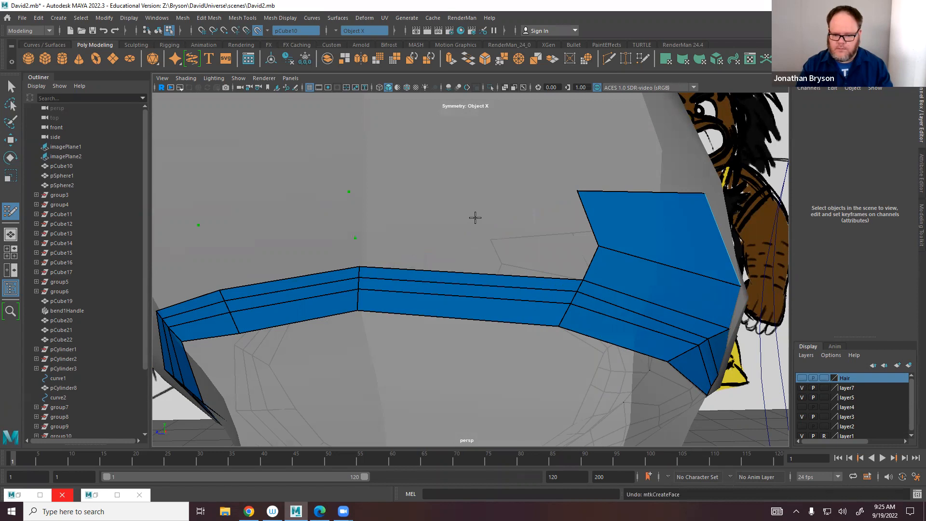
pyautogui.keyDown('shift'); pyautogui.click(475, 203); pyautogui.keyUp('shift')
pyautogui.keyDown('shift'); pyautogui.click(462, 254); pyautogui.keyUp('shift')
pyautogui.keyDown('alt'); pyautogui.moveTo(352, 258); pyautogui.dragTo(381, 261); pyautogui.keyUp('alt')
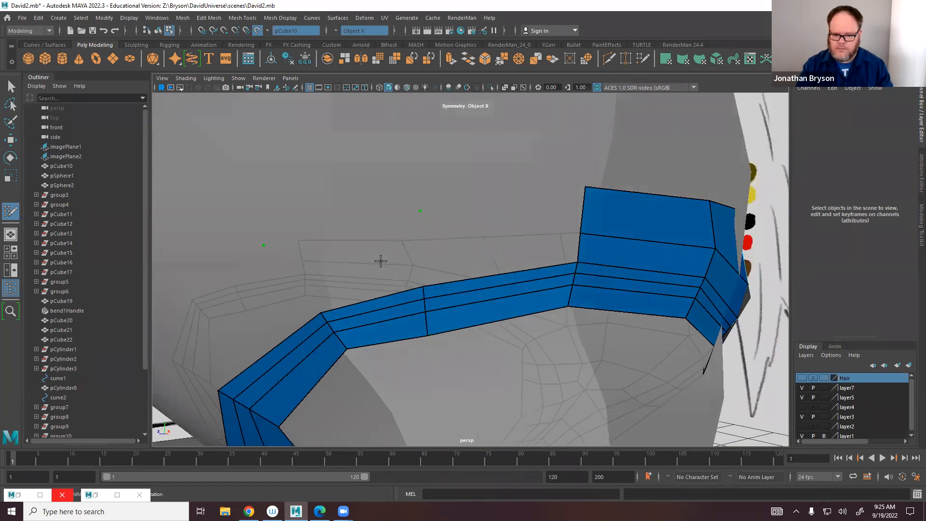
# Continue the two rows of hip quads toward the front, placing a new point below the waistline.
pyautogui.keyDown('shift'); pyautogui.click(498, 208); pyautogui.keyUp('shift')
pyautogui.keyDown('shift'); pyautogui.click(496, 259); pyautogui.keyUp('shift')
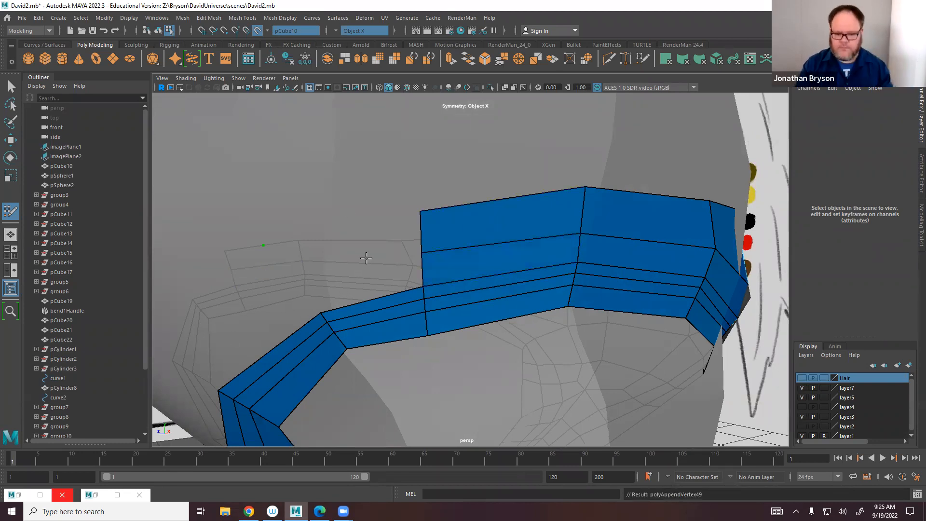
pyautogui.click(281, 284)
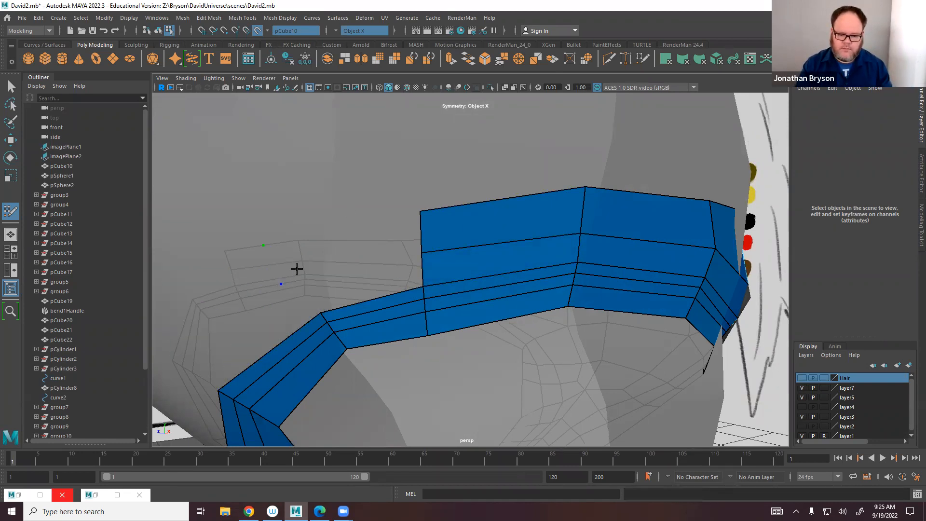
pyautogui.keyDown('shift'); pyautogui.click(352, 232); pyautogui.keyUp('shift')
pyautogui.hotkey('ctrl', 'z')
pyautogui.keyDown('shift'); pyautogui.click(348, 232); pyautogui.keyUp('shift')
pyautogui.keyDown('shift'); pyautogui.click(357, 277); pyautogui.keyUp('shift')
pyautogui.moveTo(241, 294)
pyautogui.keyDown('alt'); pyautogui.mouseDown()
pyautogui.moveTo(442, 269)
pyautogui.moveTo(479, 273)
pyautogui.mouseUp(); pyautogui.keyUp('alt')
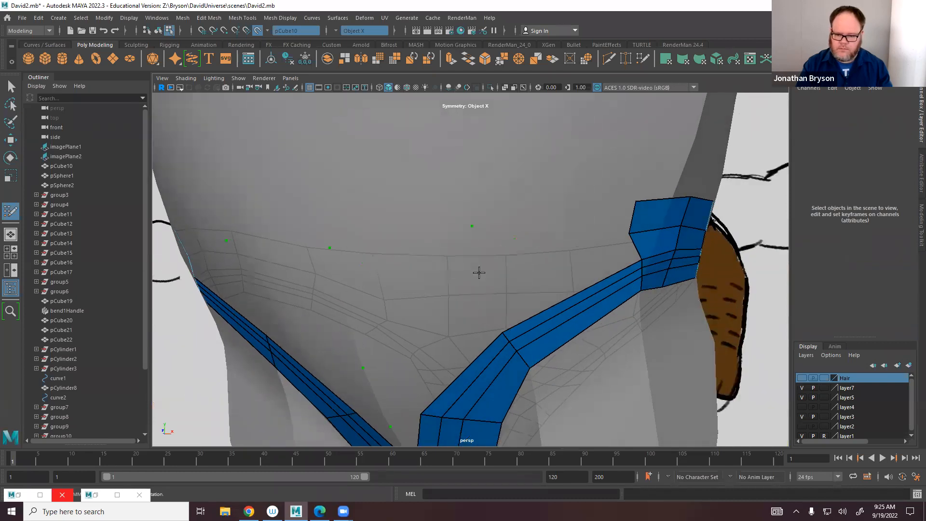
# Fill two rows of quads across the front of the waist, adding a point between the waistline and the leg band.
pyautogui.keyDown('shift'); pyautogui.click(539, 220); pyautogui.keyUp('shift')
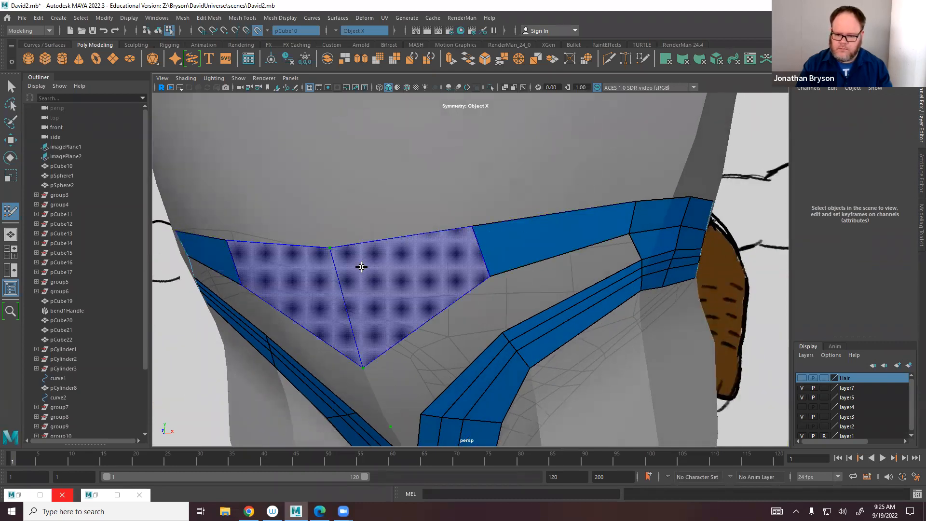
pyautogui.keyDown('shift'); pyautogui.click(411, 267); pyautogui.keyUp('shift')
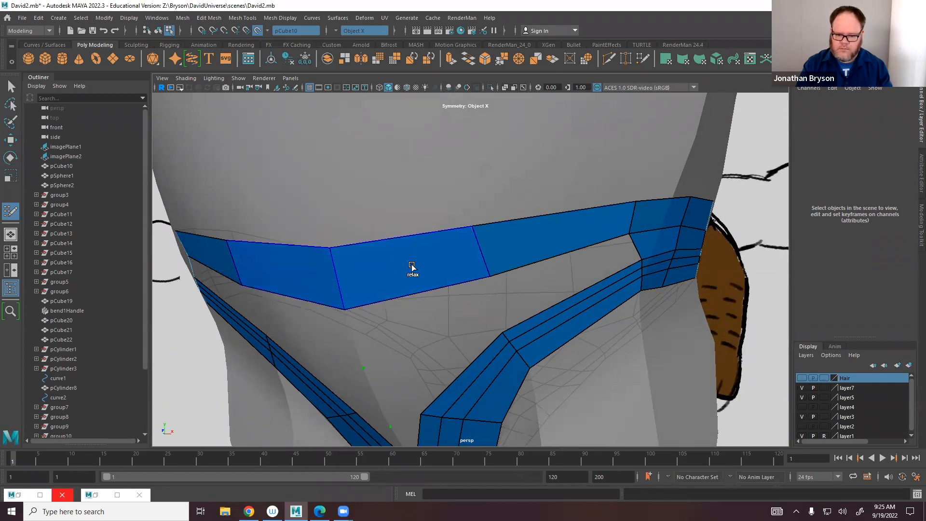
pyautogui.keyDown('alt'); pyautogui.moveTo(441, 280); pyautogui.dragTo(470, 246); pyautogui.keyUp('alt')
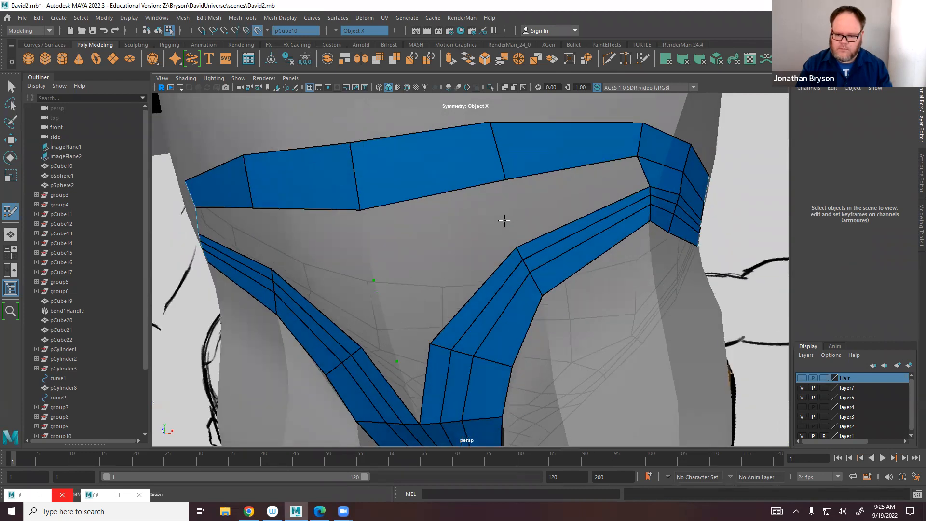
pyautogui.click(504, 221)
pyautogui.keyDown('shift'); pyautogui.click(423, 218); pyautogui.keyUp('shift')
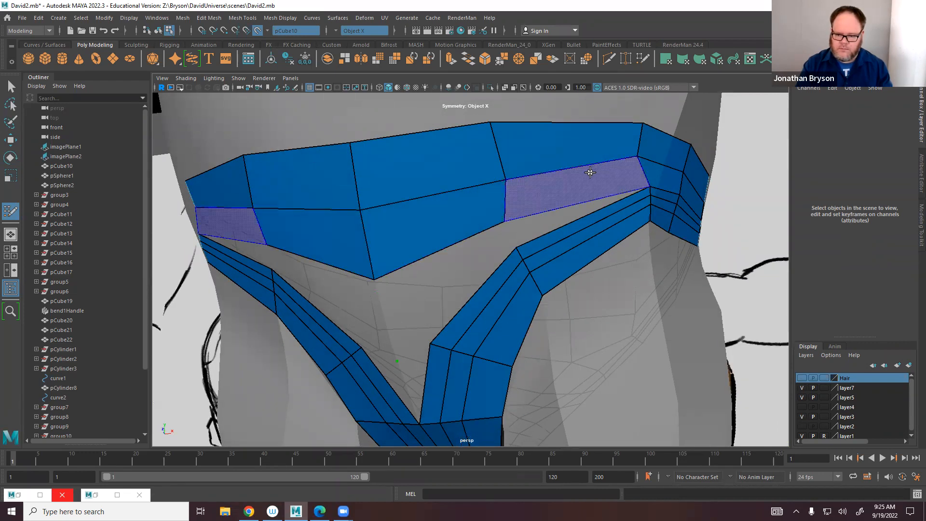
pyautogui.moveTo(423, 287)
pyautogui.keyDown('alt'); pyautogui.mouseDown()
pyautogui.moveTo(444, 268)
pyautogui.moveTo(538, 247)
pyautogui.mouseUp(); pyautogui.keyUp('alt')
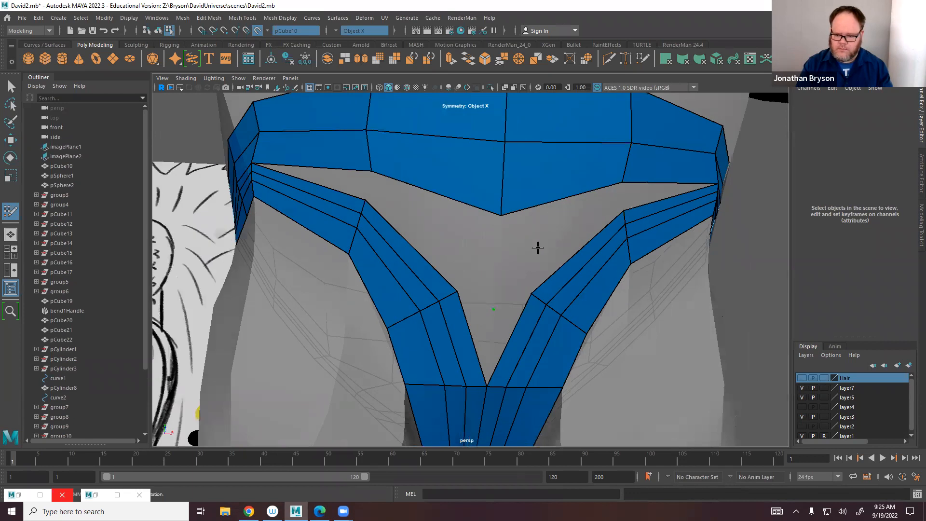
# Fill the front groin area between the waist rows and the leg bands, including the diamond gap above the crotch.
pyautogui.keyDown('shift'); pyautogui.click(552, 232); pyautogui.keyUp('shift')
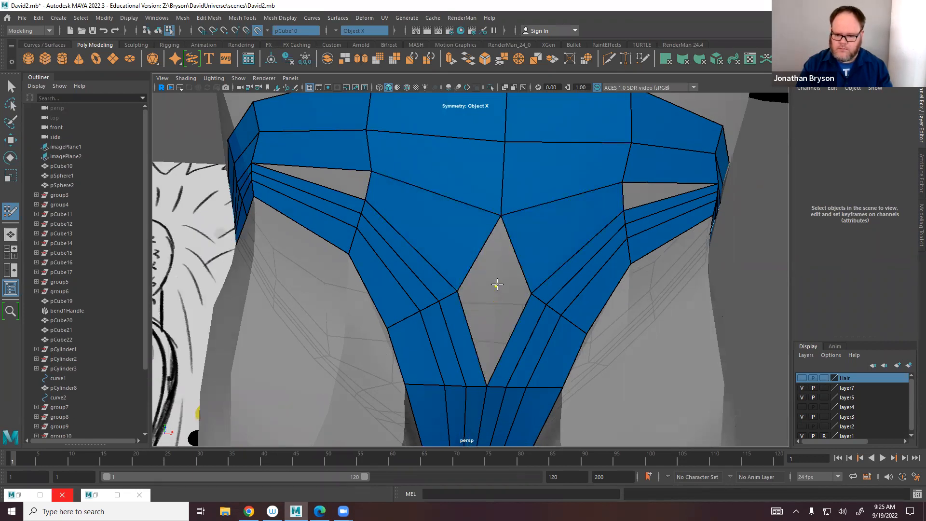
pyautogui.keyDown('shift'); pyautogui.click(485, 327); pyautogui.keyUp('shift')
pyautogui.keyDown('alt'); pyautogui.moveTo(519, 284); pyautogui.dragTo(430, 315); pyautogui.keyUp('alt')
pyautogui.keyDown('shift'); pyautogui.click(494, 244); pyautogui.keyUp('shift')
pyautogui.moveTo(462, 267)
pyautogui.keyDown('alt'); pyautogui.mouseDown()
pyautogui.moveTo(605, 201)
pyautogui.moveTo(444, 268)
pyautogui.moveTo(380, 134)
pyautogui.moveTo(363, 212)
pyautogui.moveTo(373, 209)
pyautogui.mouseUp(); pyautogui.keyUp('alt')
# Rework the front groin edge flow beside the leg bands by adding edges and repositioning vertices around the hip gap.
pyautogui.click(456, 207)
pyautogui.scroll(-5, 450, 217)
pyautogui.keyDown('alt'); pyautogui.moveTo(503, 222); pyautogui.dragTo(470, 299); pyautogui.keyUp('alt')
pyautogui.scroll(5, 448, 368)
pyautogui.keyDown('alt'); pyautogui.moveTo(449, 368); pyautogui.dragTo(493, 329); pyautogui.keyUp('alt')
pyautogui.hotkey('ctrl', 'z')
pyautogui.moveTo(475, 225); pyautogui.dragTo(531, 176)
pyautogui.keyDown('alt'); pyautogui.moveTo(575, 261); pyautogui.dragTo(264, 167, button='middle'); pyautogui.keyUp('alt')
pyautogui.click(320, 181)
pyautogui.press('Delete')
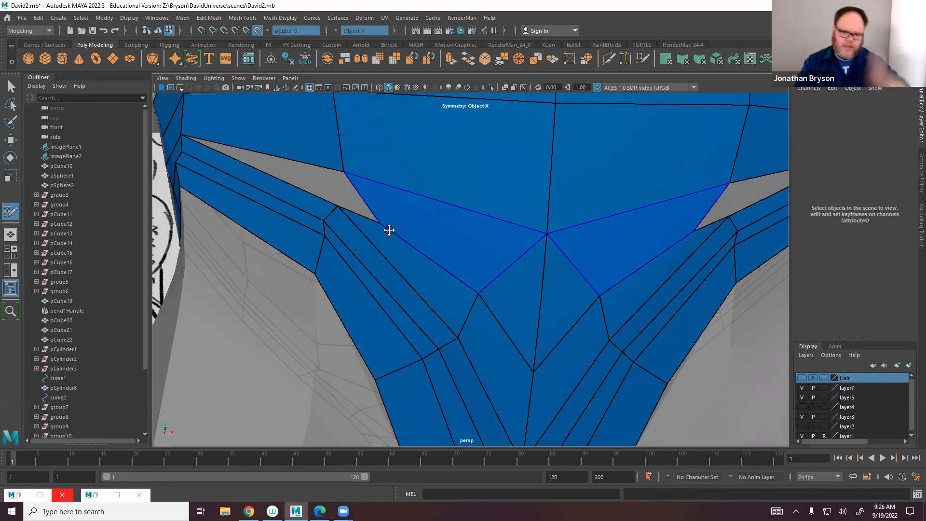
pyautogui.moveTo(341, 204); pyautogui.dragTo(433, 215)
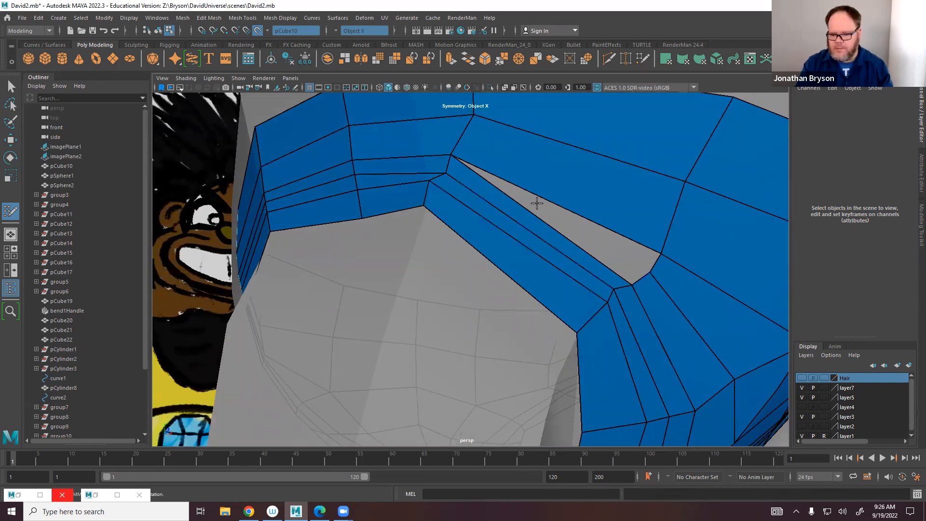
# Delete the thin face below the front hip gap and insert edge loops along and across the surrounding bands.
pyautogui.keyDown('ctrl'); pyautogui.keyDown('shift'); pyautogui.click(495, 198); pyautogui.keyUp('shift'); pyautogui.keyUp('ctrl')
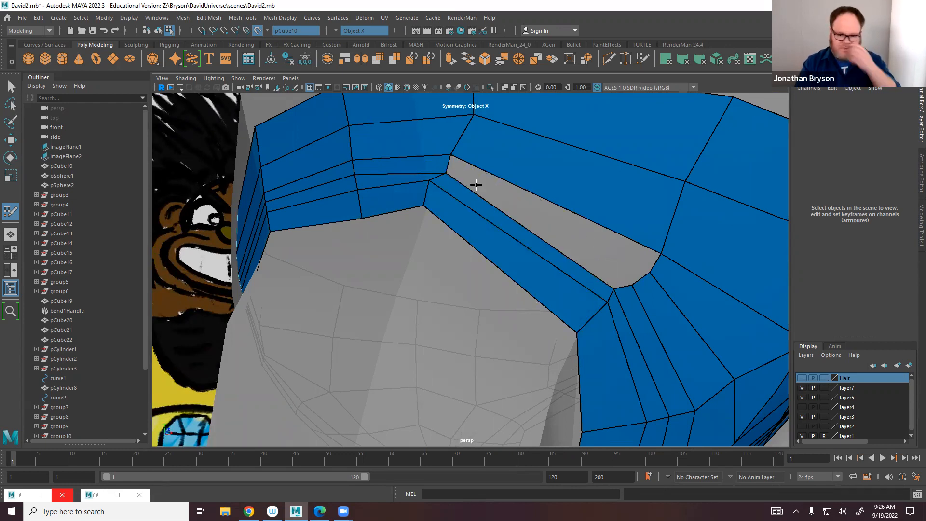
pyautogui.keyDown('ctrl'); pyautogui.click(448, 164); pyautogui.keyUp('ctrl')
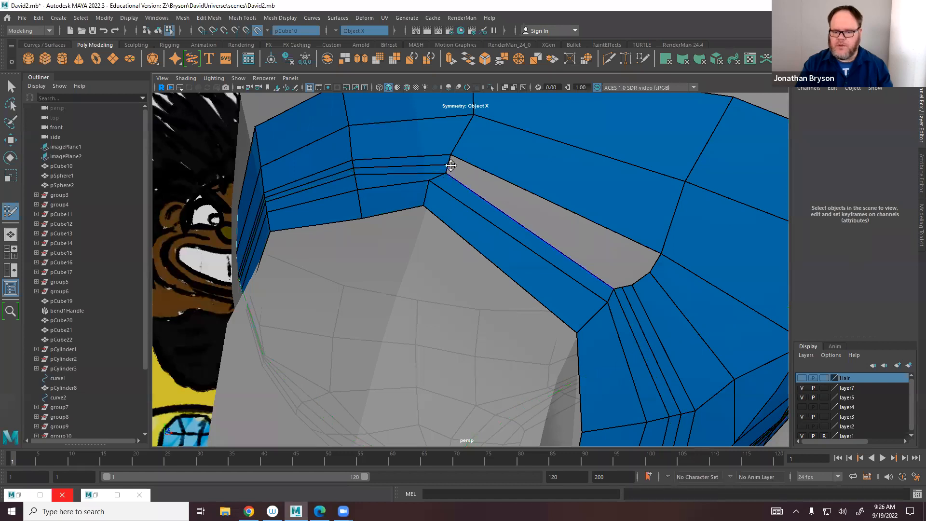
pyautogui.keyDown('ctrl'); pyautogui.click(549, 200); pyautogui.keyUp('ctrl')
pyautogui.keyDown('ctrl'); pyautogui.click(523, 233); pyautogui.keyUp('ctrl')
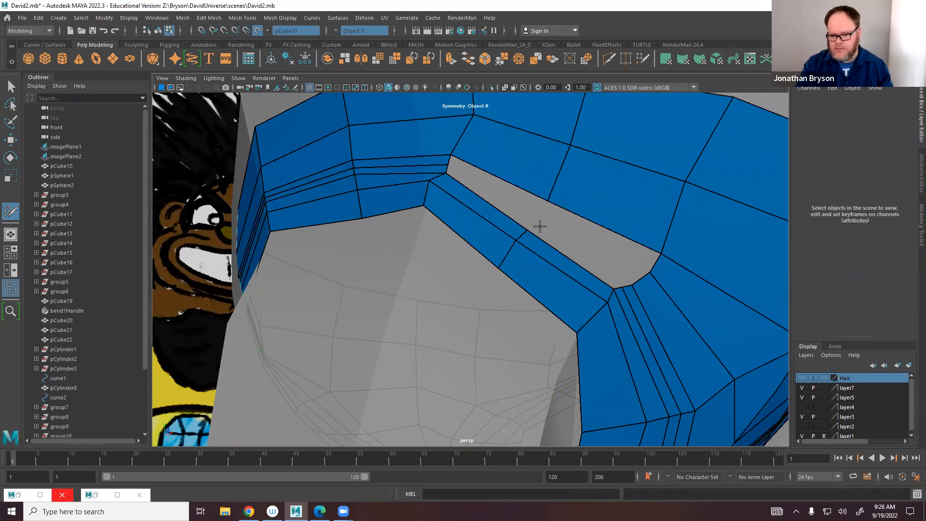
# Fill the front hip gap with faces joining the waist quads to the leg band.
pyautogui.click(492, 183)
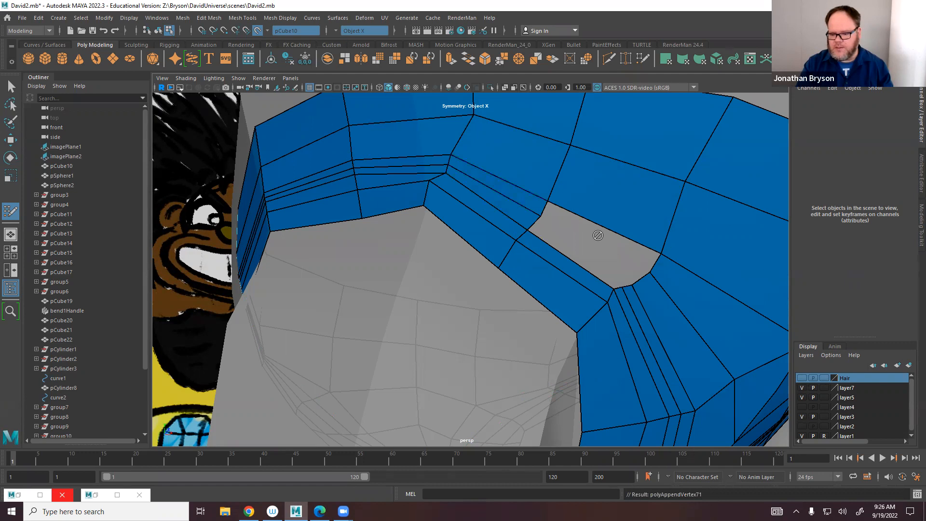
pyautogui.keyDown('shift'); pyautogui.click(577, 254); pyautogui.keyUp('shift')
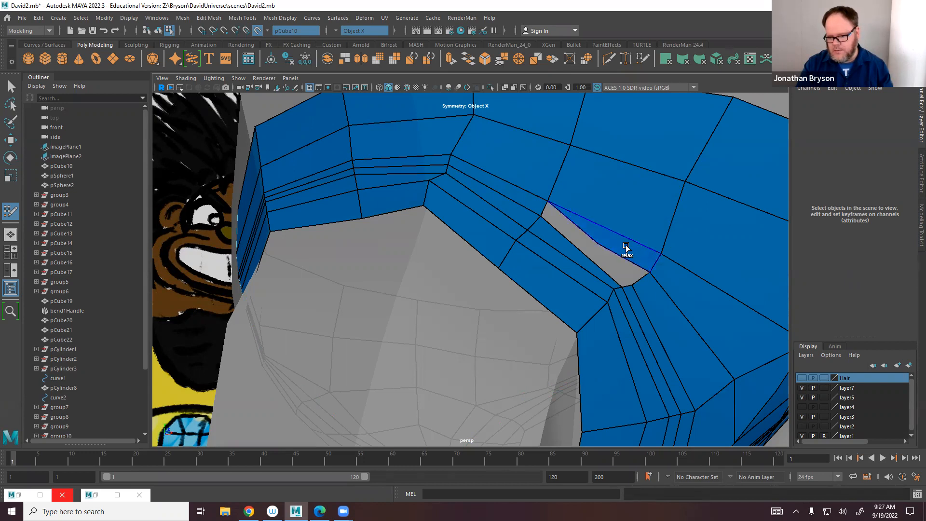
pyautogui.keyDown('shift'); pyautogui.click(571, 229); pyautogui.keyUp('shift')
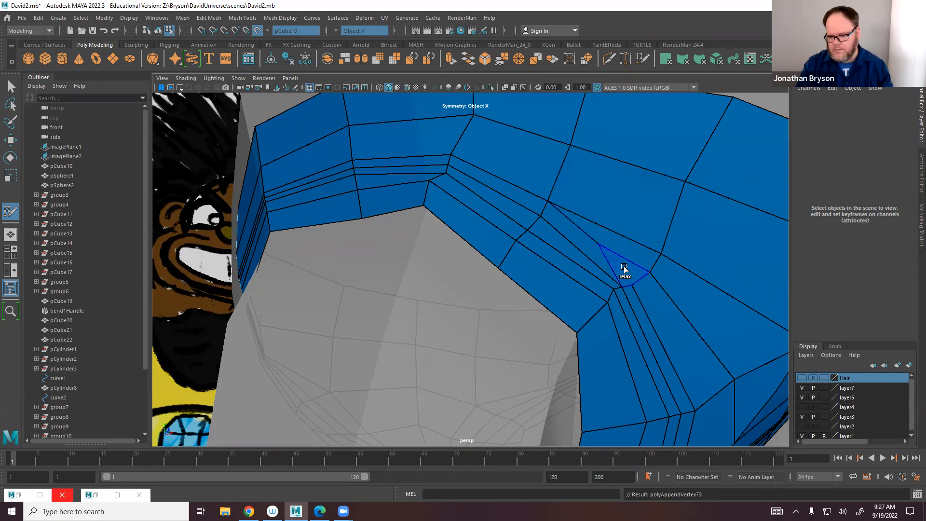
pyautogui.moveTo(620, 273)
pyautogui.keyDown('alt'); pyautogui.mouseDown()
pyautogui.moveTo(498, 251)
pyautogui.moveTo(521, 252)
pyautogui.moveTo(536, 290)
pyautogui.moveTo(529, 280)
pyautogui.moveTo(542, 278)
pyautogui.mouseUp(); pyautogui.keyUp('alt')
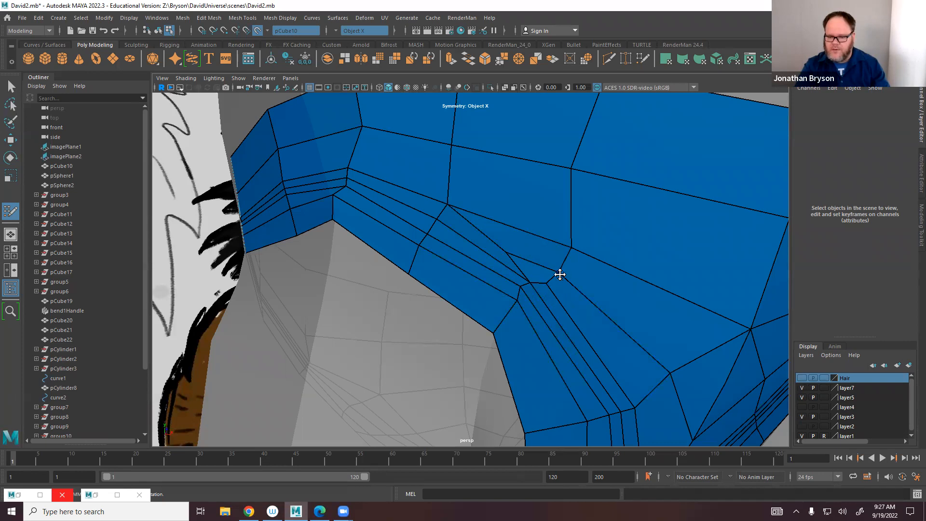
# Insert an edge loop across the front groin faces, relax the mesh around the leg opening, and exit Quad Draw.
pyautogui.keyDown('ctrl'); pyautogui.click(626, 302); pyautogui.keyUp('ctrl')
pyautogui.keyDown('alt'); pyautogui.moveTo(696, 334); pyautogui.dragTo(563, 319, button='middle'); pyautogui.keyUp('alt')
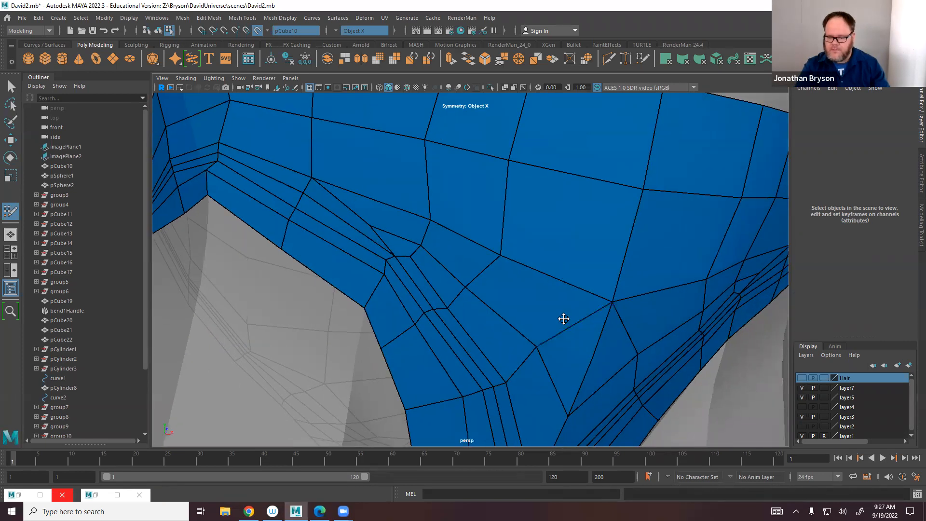
pyautogui.keyDown('alt'); pyautogui.moveTo(563, 319); pyautogui.dragTo(493, 247, button='right'); pyautogui.keyUp('alt')
pyautogui.moveTo(492, 245)
pyautogui.keyDown('shift'); pyautogui.mouseDown()
pyautogui.moveTo(475, 295)
pyautogui.moveTo(456, 290)
pyautogui.moveTo(449, 320)
pyautogui.mouseUp(); pyautogui.keyUp('shift')
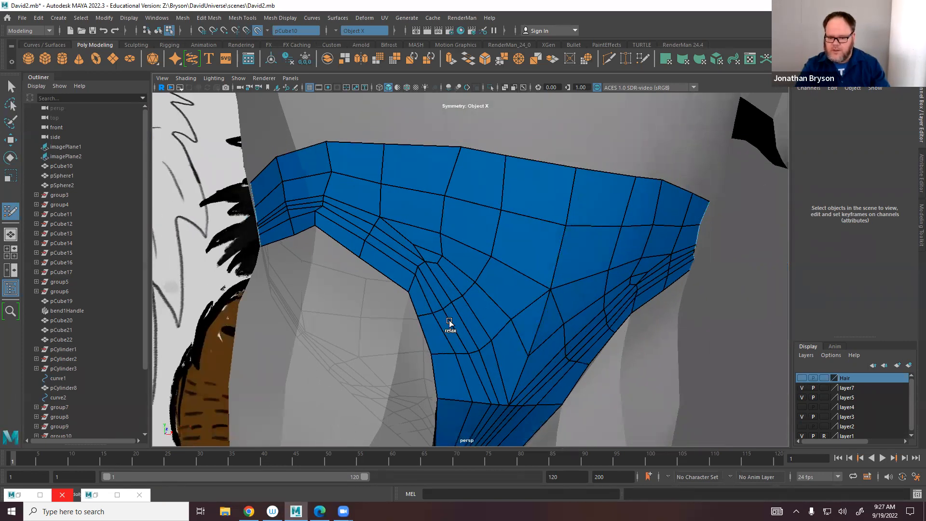
pyautogui.keyDown('alt'); pyautogui.moveTo(461, 370); pyautogui.dragTo(489, 355); pyautogui.keyUp('alt')
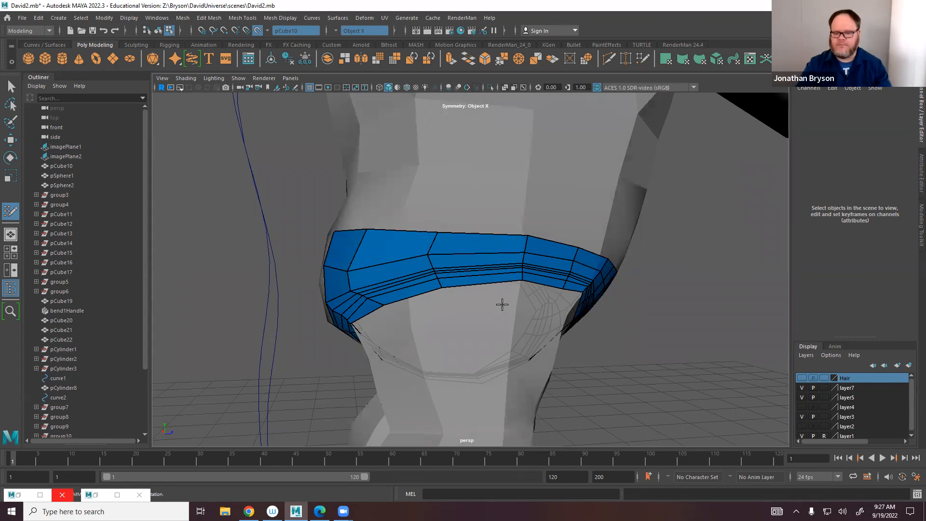
pyautogui.moveTo(482, 312)
pyautogui.keyDown('alt'); pyautogui.mouseDown()
pyautogui.moveTo(363, 295)
pyautogui.moveTo(420, 314)
pyautogui.mouseUp(); pyautogui.keyUp('alt')
pyautogui.press('q')
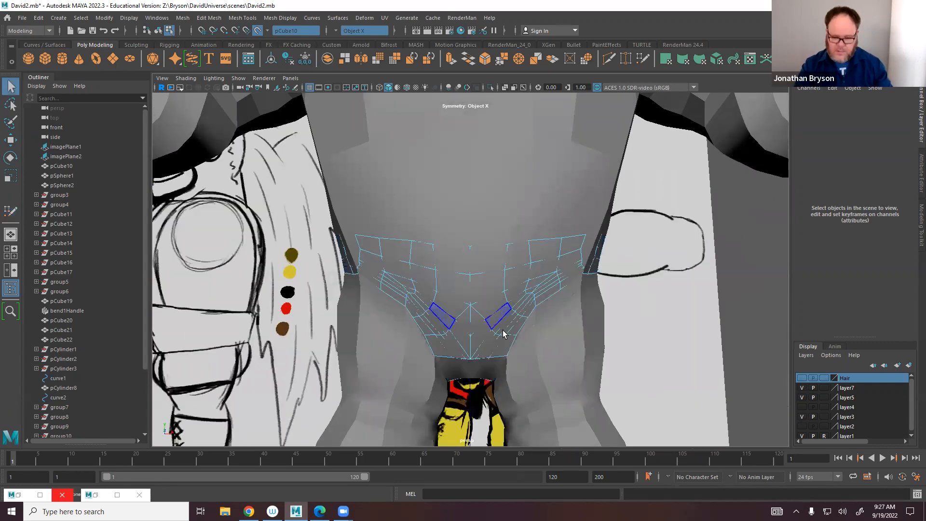
# Select the border edge loops of both leg openings and extrude them.
pyautogui.keyDown('alt'); pyautogui.moveTo(478, 274); pyautogui.dragTo(583, 303, button='right'); pyautogui.keyUp('alt')
pyautogui.keyDown('alt'); pyautogui.moveTo(584, 304); pyautogui.dragTo(549, 241, button='middle'); pyautogui.keyUp('alt')
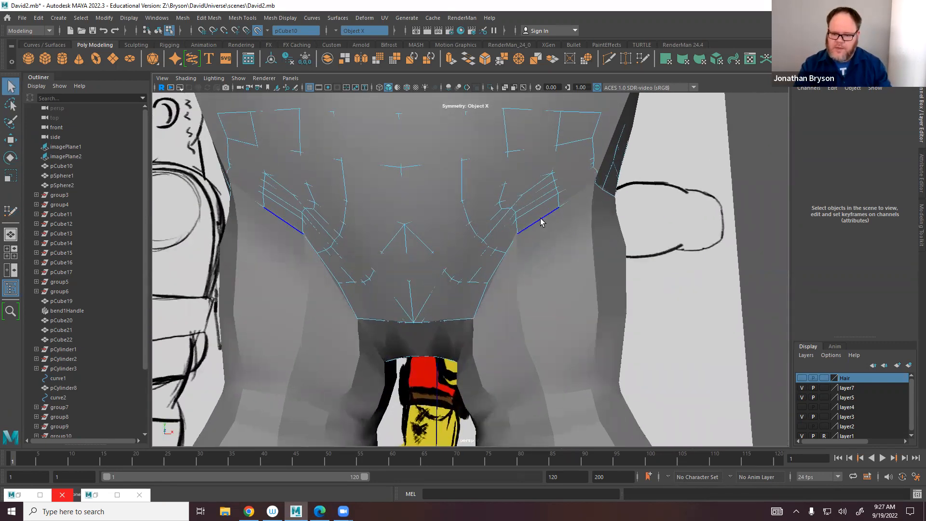
pyautogui.doubleClick(541, 222)
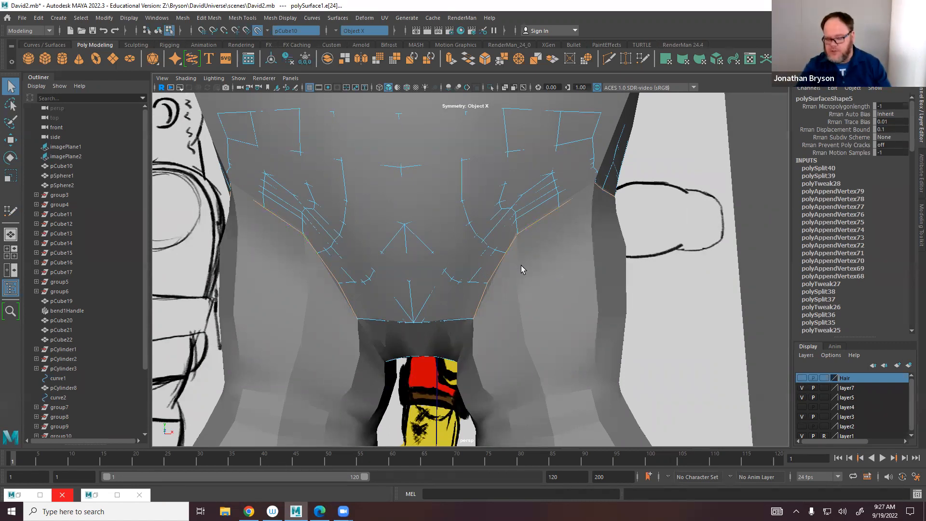
pyautogui.hotkey('ctrl', 'e')
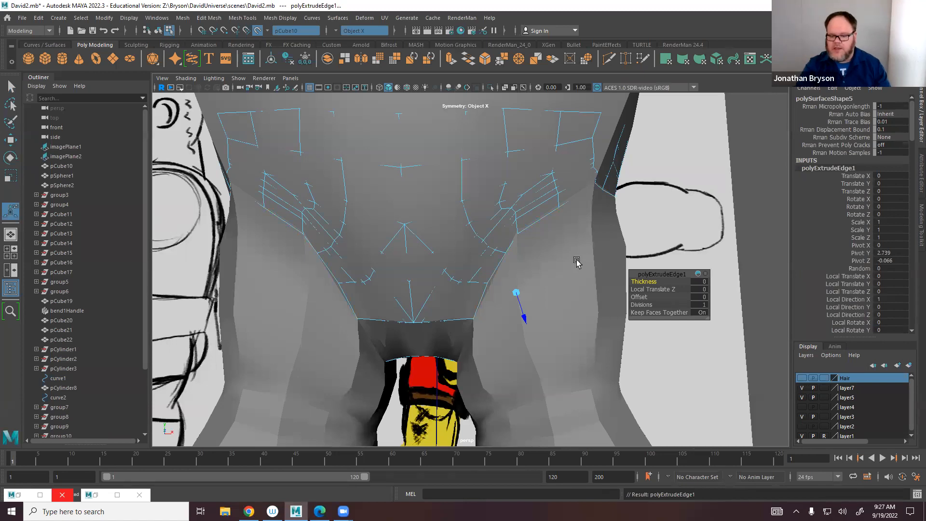
# Try moving the extruded leg-opening edges down and outward, check them in wireframe, and undo the move.
pyautogui.press('w')
pyautogui.keyDown('alt'); pyautogui.moveTo(558, 284); pyautogui.dragTo(585, 277); pyautogui.keyUp('alt')
pyautogui.keyDown('alt'); pyautogui.moveTo(570, 309); pyautogui.dragTo(413, 329); pyautogui.keyUp('alt')
pyautogui.press('4')
pyautogui.keyDown('alt'); pyautogui.moveTo(362, 316); pyautogui.dragTo(502, 317); pyautogui.keyUp('alt')
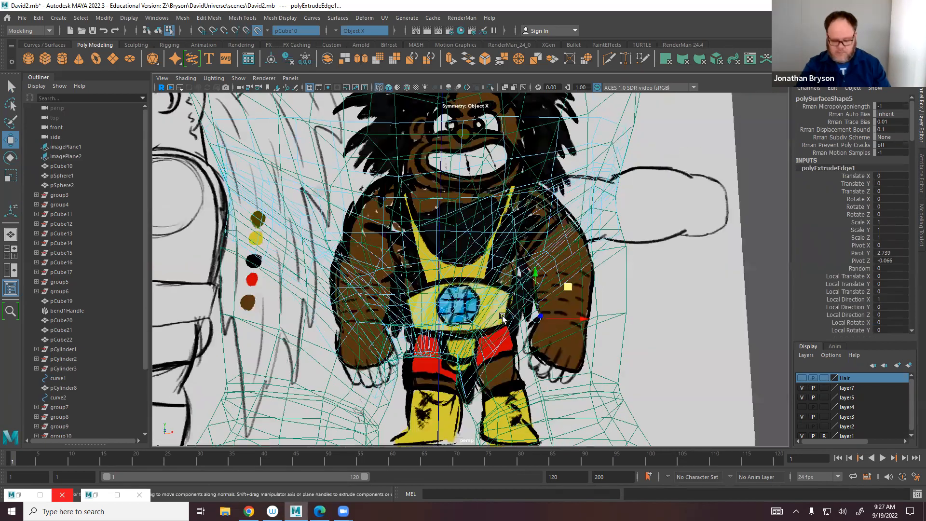
pyautogui.press('5')
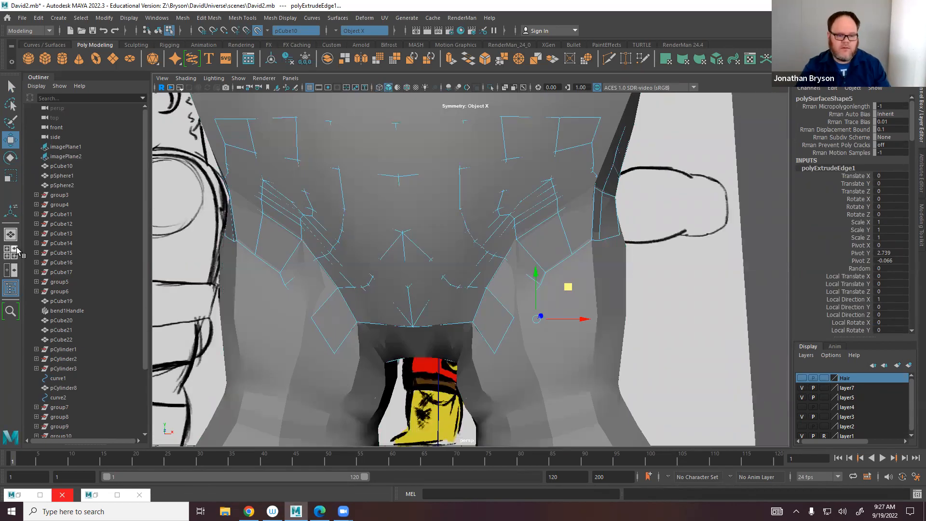
pyautogui.click(11, 212)
pyautogui.hotkey('ctrl', 'z')
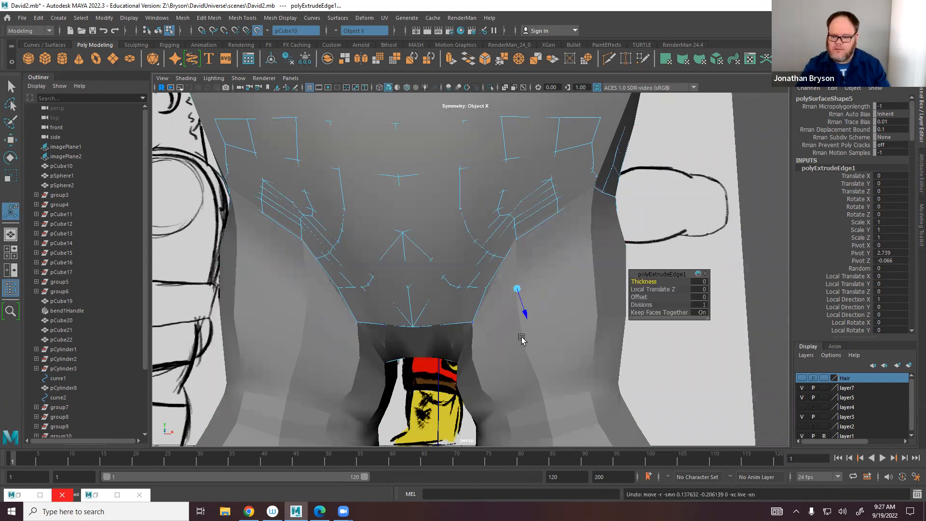
# Move the extruded leg-opening edges outward and down over the thighs, and reactivate Quad Draw on the trunks.
pyautogui.keyDown('alt'); pyautogui.moveTo(507, 243); pyautogui.dragTo(581, 271); pyautogui.keyUp('alt')
pyautogui.press('w')
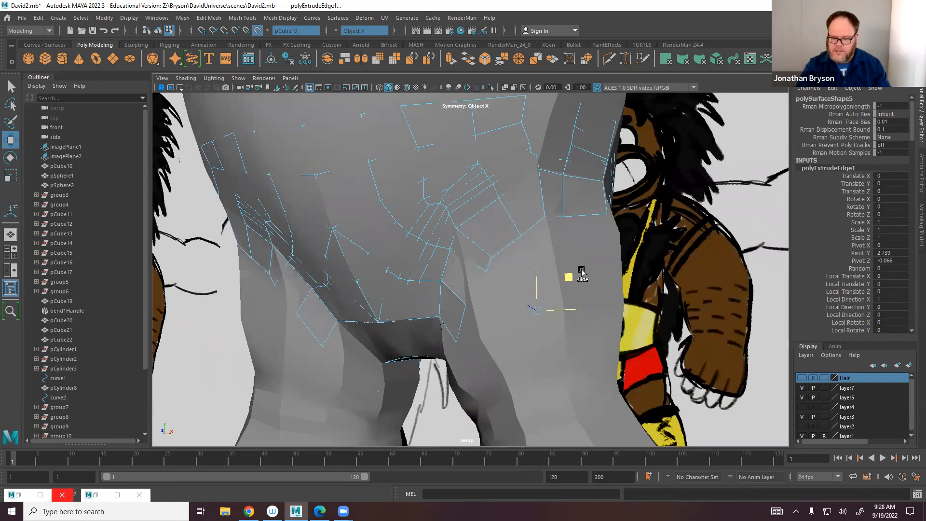
pyautogui.click(253, 20)
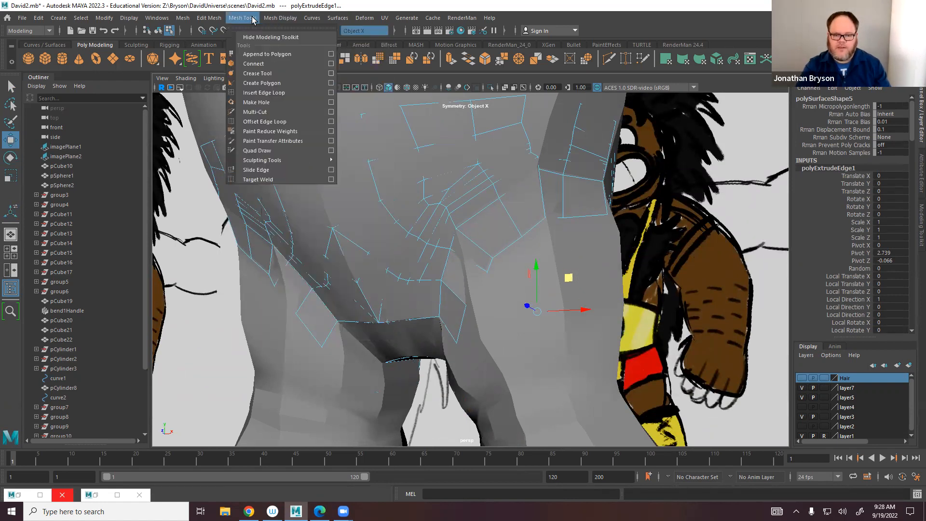
pyautogui.click(279, 151)
pyautogui.keyDown('alt'); pyautogui.moveTo(516, 231); pyautogui.dragTo(548, 230); pyautogui.keyUp('alt')
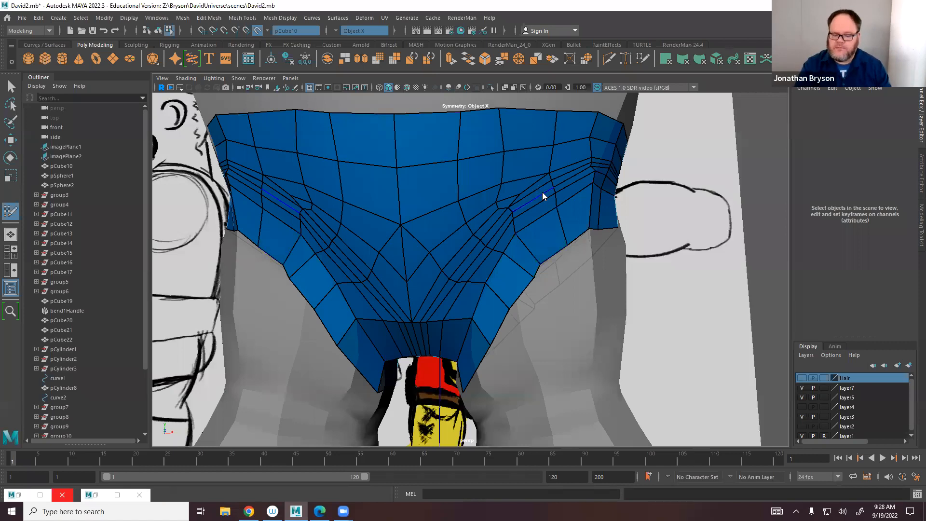
# Leave Quad Draw, reselect the border edges of both leg openings, and move them further down the thighs.
pyautogui.keyDown('alt'); pyautogui.moveTo(496, 322); pyautogui.dragTo(505, 297, button='middle'); pyautogui.keyUp('alt')
pyautogui.keyDown('alt'); pyautogui.moveTo(447, 390); pyautogui.dragTo(472, 374); pyautogui.keyUp('alt')
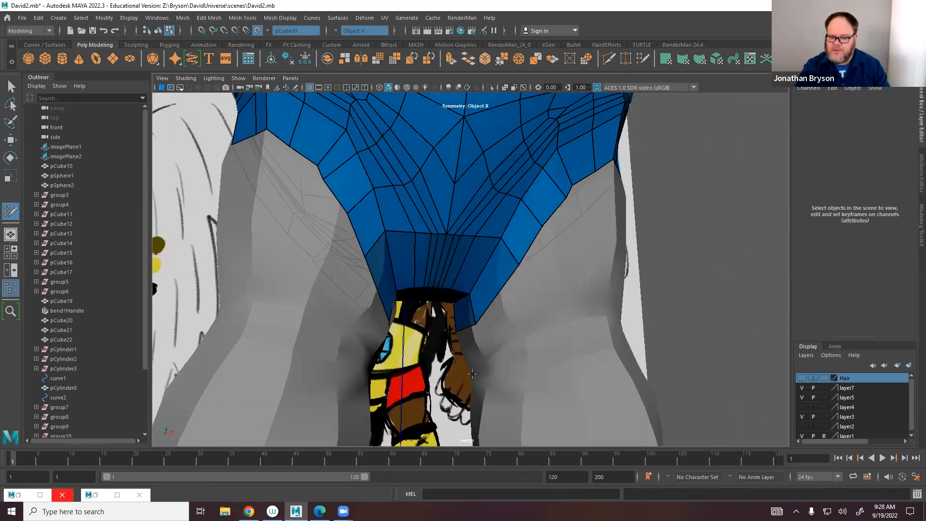
pyautogui.keyDown('alt'); pyautogui.moveTo(551, 282); pyautogui.dragTo(562, 226); pyautogui.keyUp('alt')
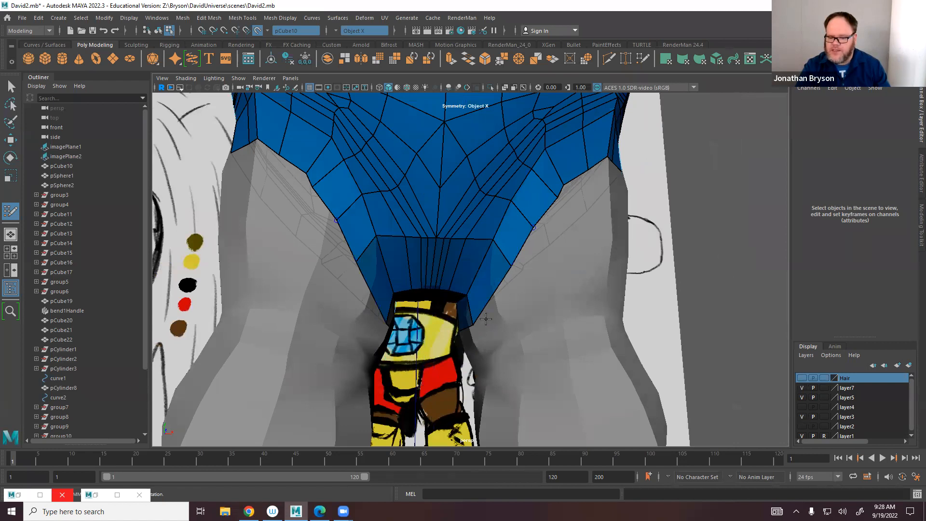
pyautogui.moveTo(523, 249); pyautogui.dragTo(525, 221, button='right')
pyautogui.press('q')
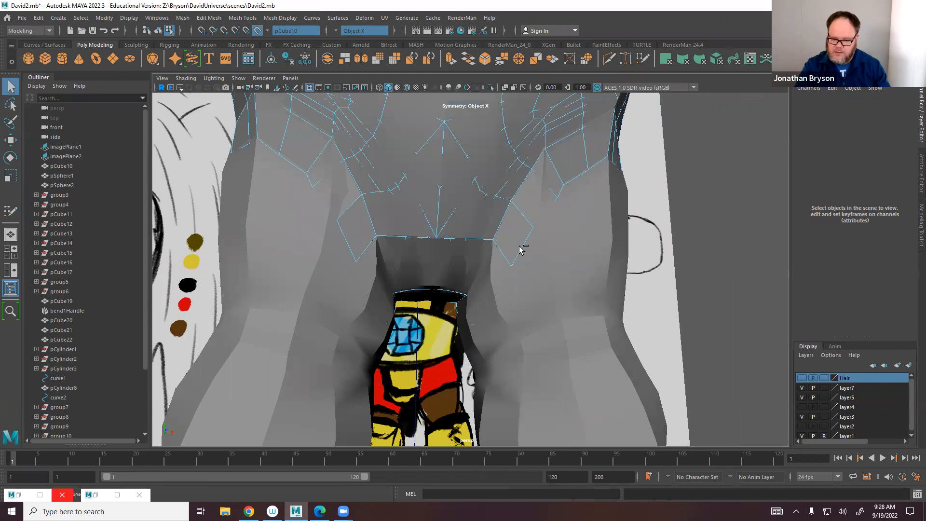
pyautogui.click(524, 249)
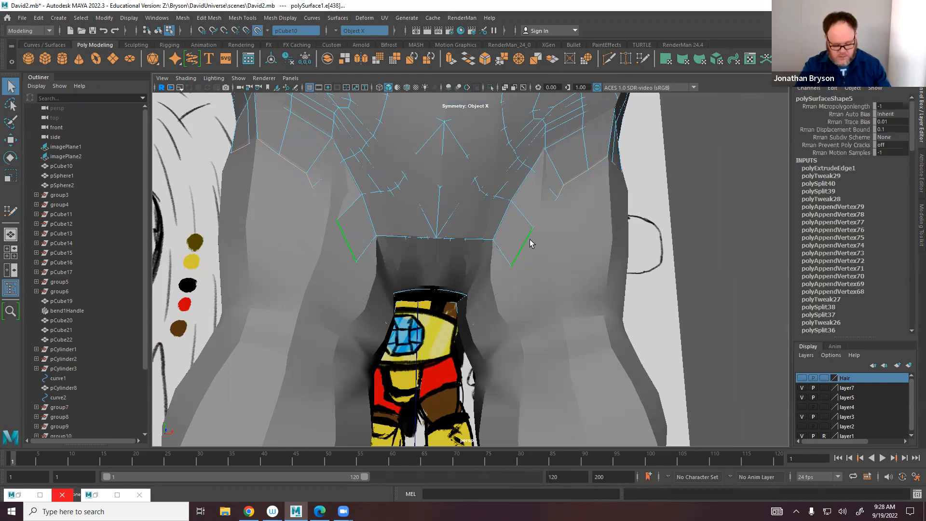
pyautogui.press('r')
pyautogui.keyDown('alt'); pyautogui.moveTo(543, 280); pyautogui.dragTo(552, 255); pyautogui.keyUp('alt')
pyautogui.keyDown('ctrl'); pyautogui.keyDown('shift'); pyautogui.moveTo(537, 215); pyautogui.dragTo(543, 241); pyautogui.keyUp('shift'); pyautogui.keyUp('ctrl')
pyautogui.press('w')
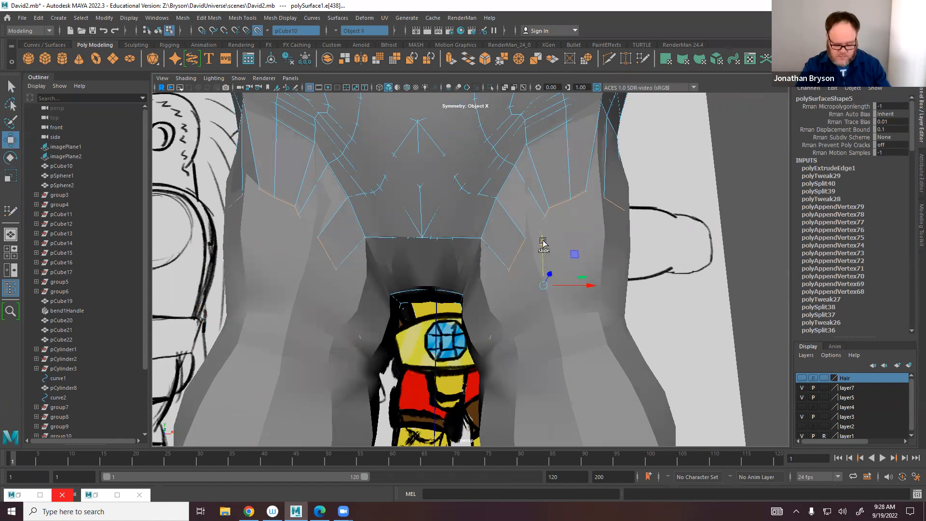
# Scale the selected leg-opening edges vertically to level the hems, and check them in wireframe.
pyautogui.press('e')
pyautogui.press('r')
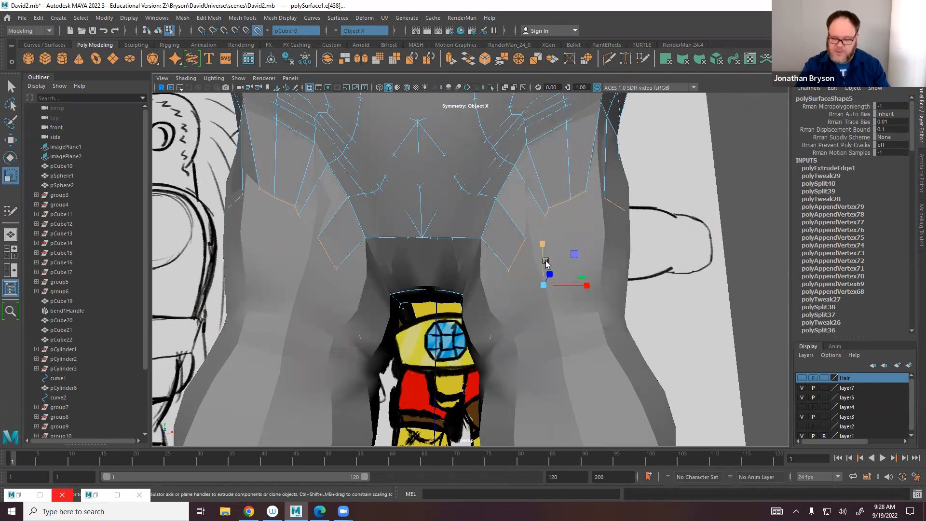
pyautogui.keyDown('ctrl'); pyautogui.keyDown('shift'); pyautogui.moveTo(544, 241); pyautogui.dragTo(555, 271); pyautogui.keyUp('shift'); pyautogui.keyUp('ctrl')
pyautogui.press('4')
pyautogui.moveTo(553, 316)
pyautogui.keyDown('alt'); pyautogui.mouseDown()
pyautogui.moveTo(525, 224)
pyautogui.moveTo(529, 256)
pyautogui.moveTo(527, 228)
pyautogui.moveTo(530, 244)
pyautogui.moveTo(512, 243)
pyautogui.mouseUp(); pyautogui.keyUp('alt')
pyautogui.press('5')
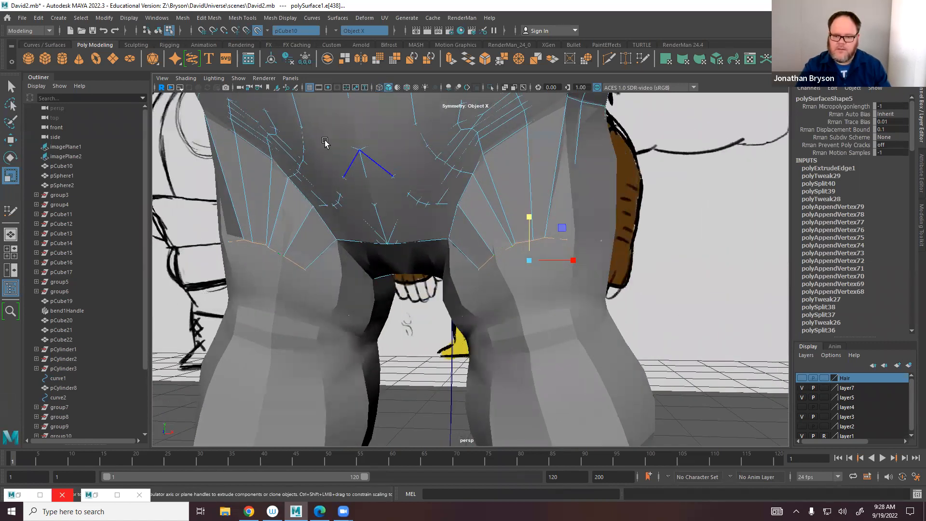
# Return to Quad Draw and pull the front hem vertices of the leg openings down onto the thigh surface.
pyautogui.click(209, 18)
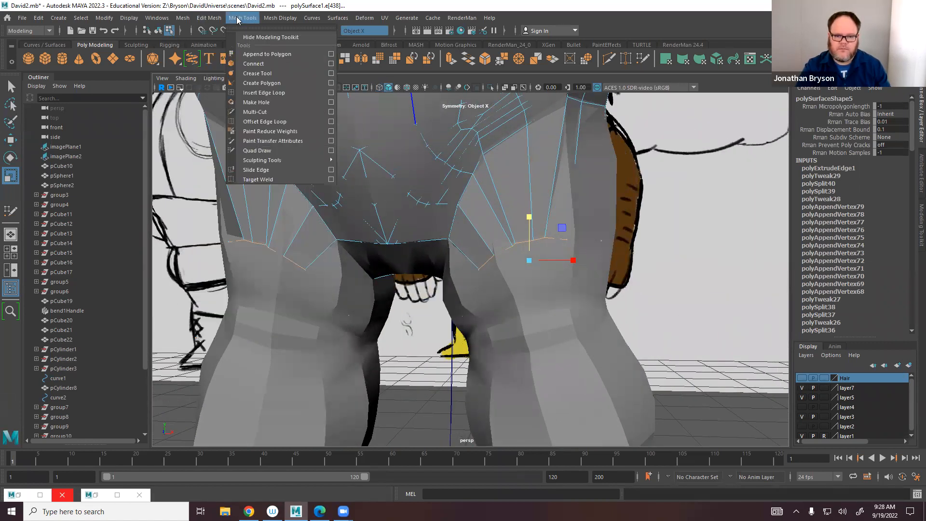
pyautogui.click(258, 150)
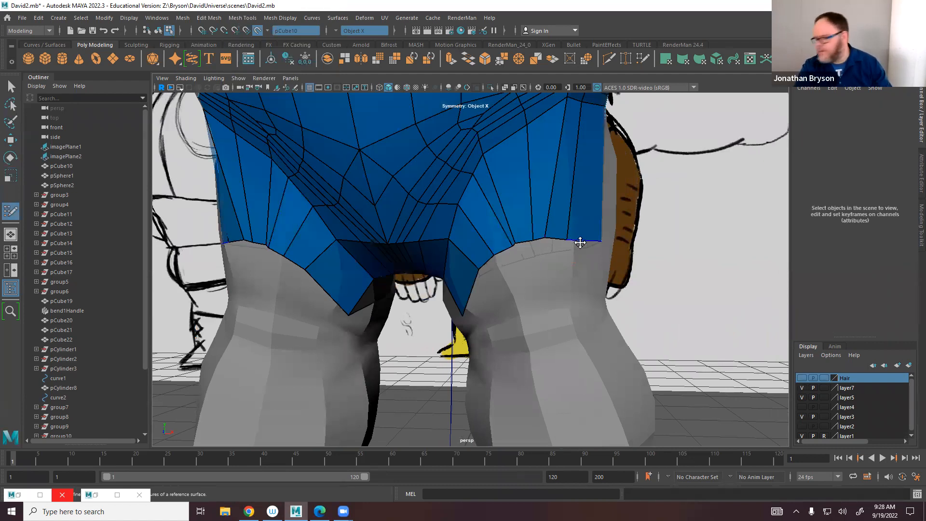
pyautogui.keyDown('alt'); pyautogui.moveTo(587, 244); pyautogui.dragTo(520, 246); pyautogui.keyUp('alt')
pyautogui.moveTo(520, 245)
pyautogui.mouseDown(button='right')
pyautogui.moveTo(482, 242)
pyautogui.moveTo(521, 259)
pyautogui.mouseUp(button='right')
pyautogui.press('w')
pyautogui.click(522, 264)
pyautogui.moveTo(514, 274)
pyautogui.mouseDown()
pyautogui.moveTo(533, 256)
pyautogui.moveTo(485, 243)
pyautogui.mouseUp()
pyautogui.click(12, 212)
pyautogui.moveTo(471, 275)
pyautogui.keyDown('alt'); pyautogui.mouseDown()
pyautogui.moveTo(527, 294)
pyautogui.moveTo(497, 309)
pyautogui.mouseUp(); pyautogui.keyUp('alt')
pyautogui.moveTo(544, 278); pyautogui.dragTo(542, 294)
pyautogui.moveTo(420, 305); pyautogui.dragTo(424, 336)
pyautogui.keyDown('alt'); pyautogui.moveTo(521, 289); pyautogui.dragTo(485, 273); pyautogui.keyUp('alt')
pyautogui.moveTo(517, 219); pyautogui.dragTo(537, 259)
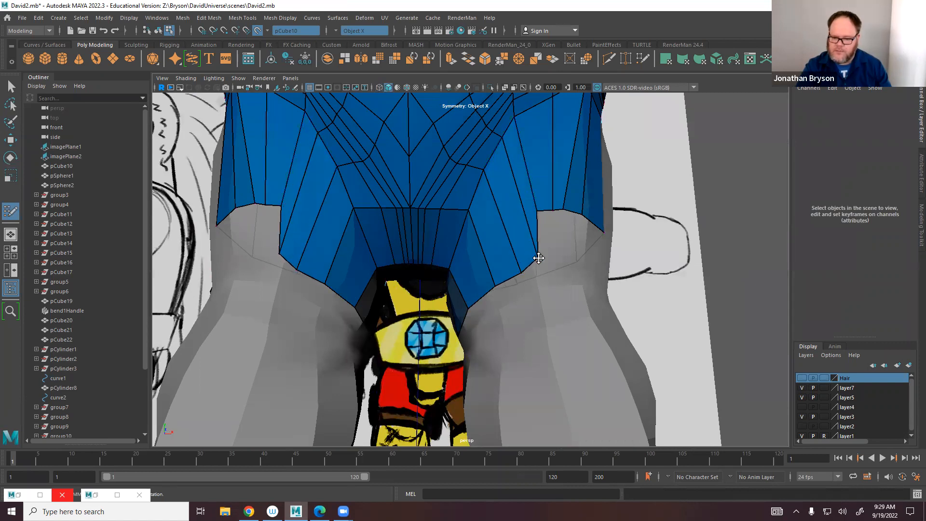
# Reposition the remaining front hem vertices to even out the leg hem, undoing the last misplaced vertex move.
pyautogui.moveTo(536, 211); pyautogui.dragTo(553, 248)
pyautogui.moveTo(553, 208); pyautogui.dragTo(527, 273)
pyautogui.hotkey('ctrl', 'z')
pyautogui.keyDown('alt'); pyautogui.moveTo(465, 281); pyautogui.dragTo(366, 292); pyautogui.keyUp('alt')
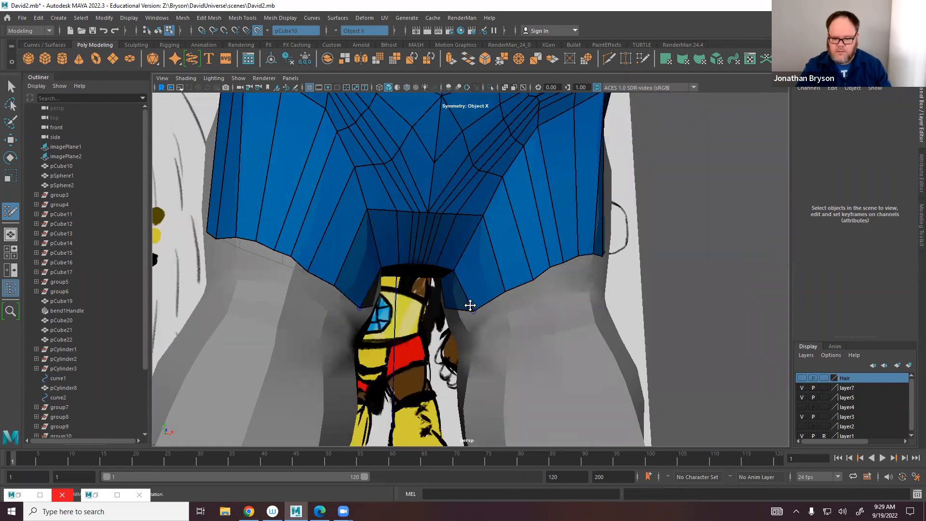
# Pull the hem vertices around the outer and rear thigh down to continue the leg hem line.
pyautogui.keyDown('alt'); pyautogui.moveTo(467, 300); pyautogui.dragTo(569, 249); pyautogui.keyUp('alt')
pyautogui.moveTo(488, 234); pyautogui.dragTo(527, 281)
pyautogui.moveTo(443, 263); pyautogui.dragTo(445, 266)
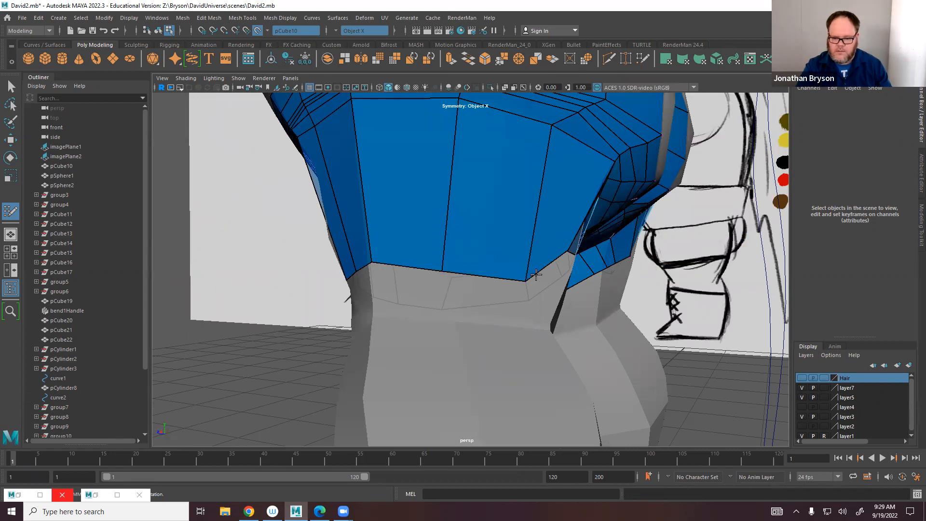
pyautogui.keyDown('alt'); pyautogui.moveTo(533, 273); pyautogui.dragTo(448, 298); pyautogui.keyUp('alt')
pyautogui.press('w')
pyautogui.moveTo(428, 257); pyautogui.dragTo(494, 260)
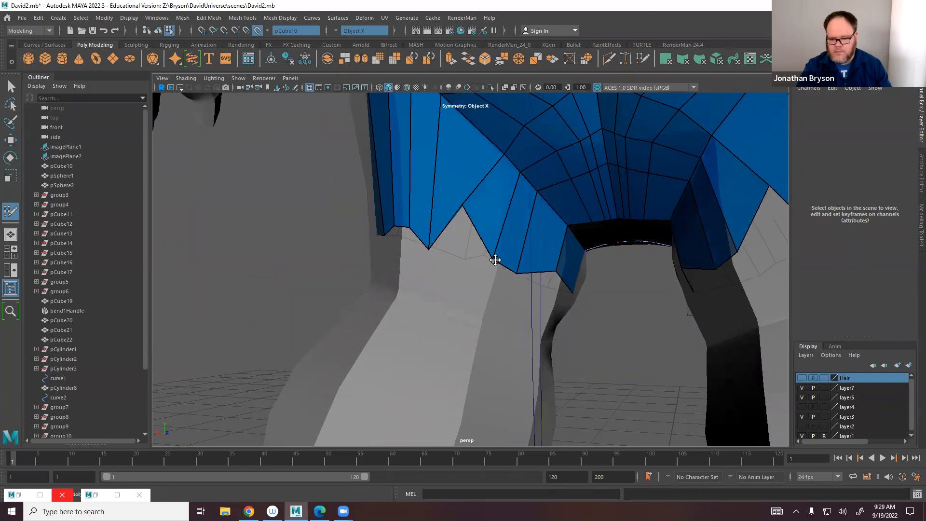
pyautogui.moveTo(466, 204); pyautogui.dragTo(432, 232)
# Insert edge loops across the crotch strip between the two leg openings.
pyautogui.keyDown('alt'); pyautogui.moveTo(562, 258); pyautogui.dragTo(482, 199); pyautogui.keyUp('alt')
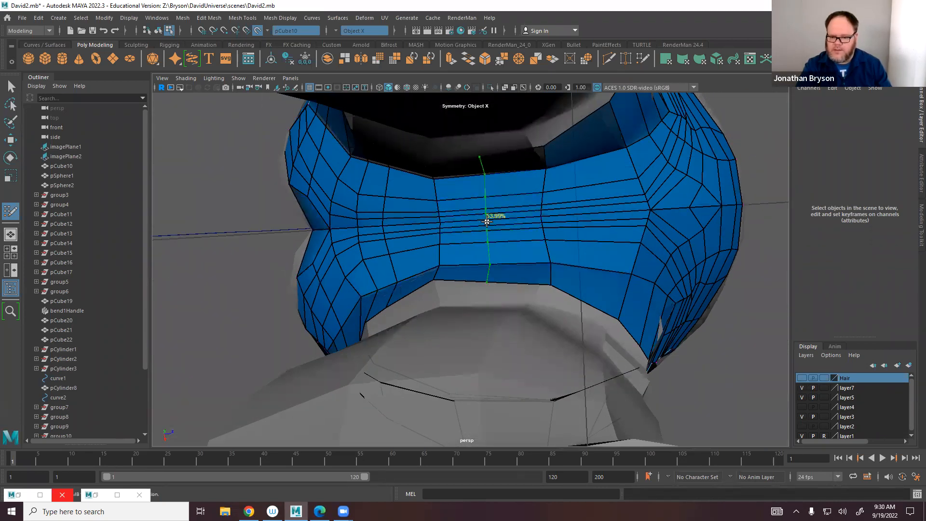
pyautogui.keyDown('ctrl'); pyautogui.click(490, 211); pyautogui.keyUp('ctrl')
pyautogui.keyDown('ctrl'); pyautogui.click(591, 227); pyautogui.keyUp('ctrl')
pyautogui.keyDown('alt'); pyautogui.moveTo(561, 278); pyautogui.dragTo(599, 246); pyautogui.keyUp('alt')
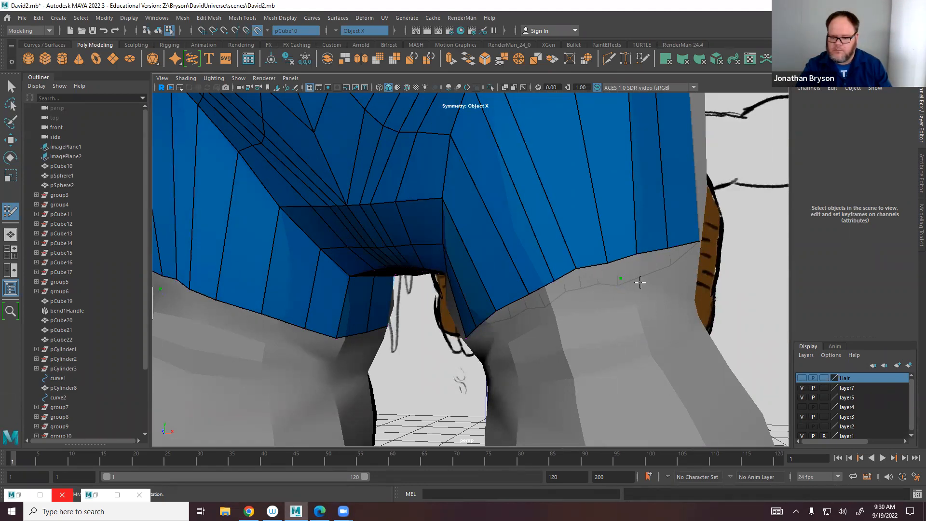
# Slide and reposition the hem vertices around the outer and inner thigh to smooth the lower border.
pyautogui.moveTo(642, 277)
pyautogui.keyDown('alt'); pyautogui.mouseDown()
pyautogui.moveTo(523, 285)
pyautogui.moveTo(475, 273)
pyautogui.mouseUp(); pyautogui.keyUp('alt')
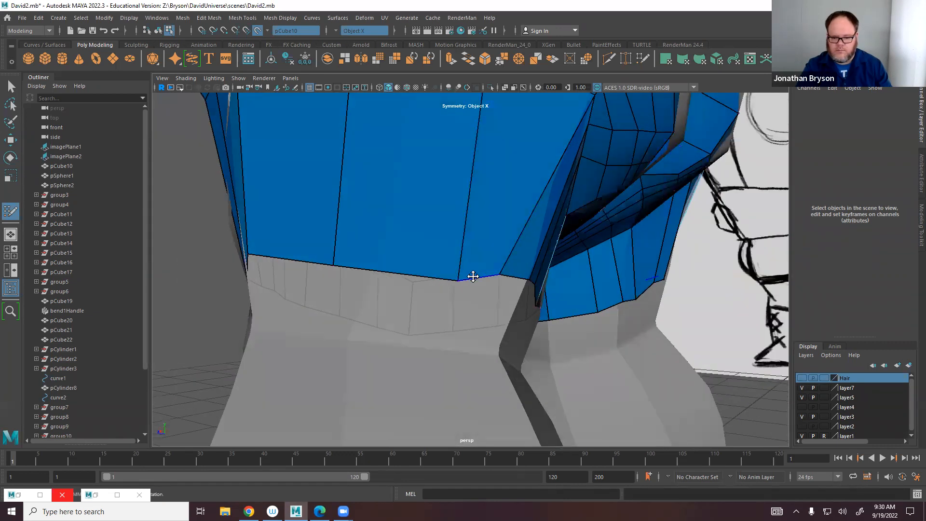
pyautogui.moveTo(459, 279); pyautogui.dragTo(495, 279, button='middle')
pyautogui.moveTo(495, 278)
pyautogui.keyDown('alt'); pyautogui.mouseDown()
pyautogui.moveTo(420, 283)
pyautogui.moveTo(440, 300)
pyautogui.moveTo(386, 275)
pyautogui.moveTo(495, 285)
pyautogui.mouseUp(); pyautogui.keyUp('alt')
pyautogui.moveTo(541, 325)
pyautogui.keyDown('alt'); pyautogui.mouseDown()
pyautogui.moveTo(288, 320)
pyautogui.moveTo(625, 276)
pyautogui.moveTo(577, 277)
pyautogui.moveTo(482, 304)
pyautogui.moveTo(413, 306)
pyautogui.moveTo(459, 303)
pyautogui.moveTo(357, 283)
pyautogui.moveTo(482, 291)
pyautogui.mouseUp(); pyautogui.keyUp('alt')
pyautogui.moveTo(412, 299); pyautogui.dragTo(499, 311)
pyautogui.moveTo(557, 286); pyautogui.dragTo(563, 285)
pyautogui.keyDown('alt'); pyautogui.moveTo(475, 311); pyautogui.dragTo(500, 314); pyautogui.keyUp('alt')
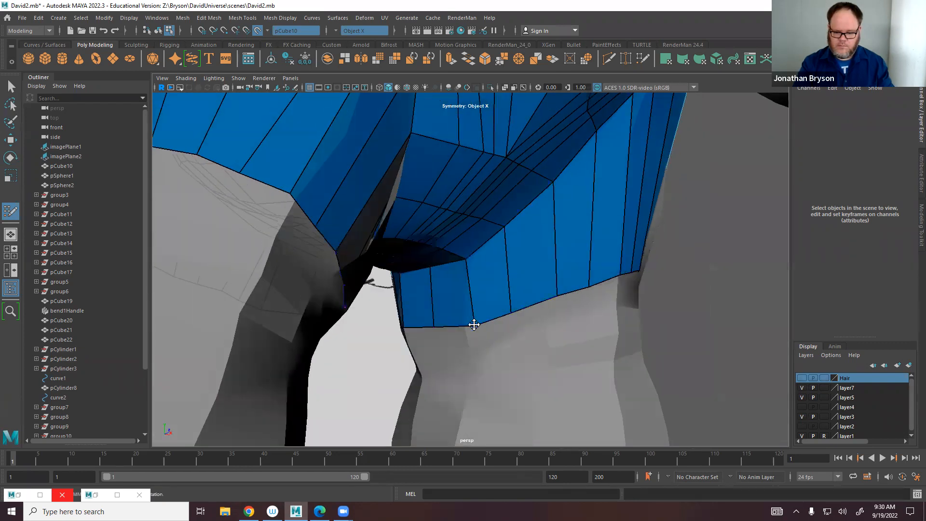
# Adjust the vertices where the leg panels meet the groin band to space the vertical edges evenly.
pyautogui.keyDown('alt'); pyautogui.moveTo(549, 291); pyautogui.dragTo(445, 206); pyautogui.keyUp('alt')
pyautogui.moveTo(393, 158)
pyautogui.mouseDown()
pyautogui.moveTo(419, 182)
pyautogui.moveTo(403, 172)
pyautogui.mouseUp()
pyautogui.moveTo(362, 129); pyautogui.dragTo(379, 140)
pyautogui.keyDown('alt'); pyautogui.moveTo(425, 217); pyautogui.dragTo(425, 316); pyautogui.keyUp('alt')
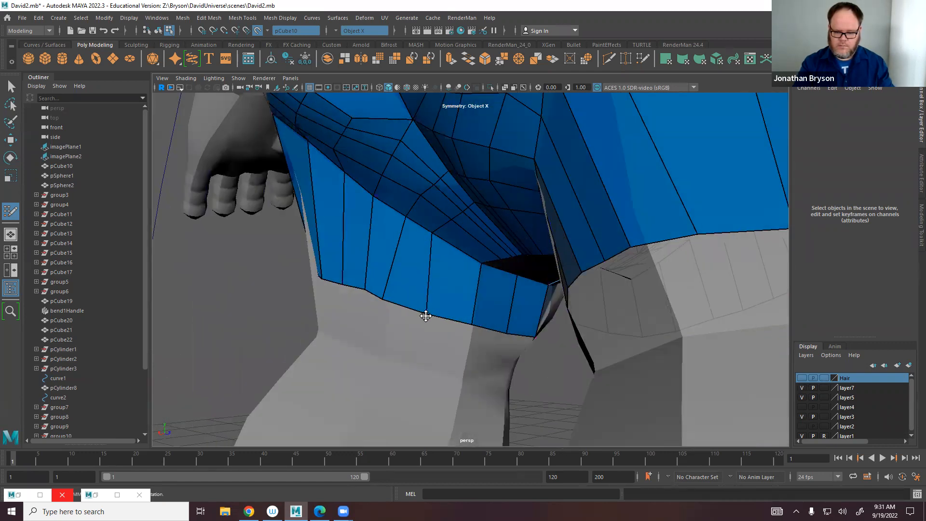
pyautogui.moveTo(430, 236); pyautogui.dragTo(446, 242)
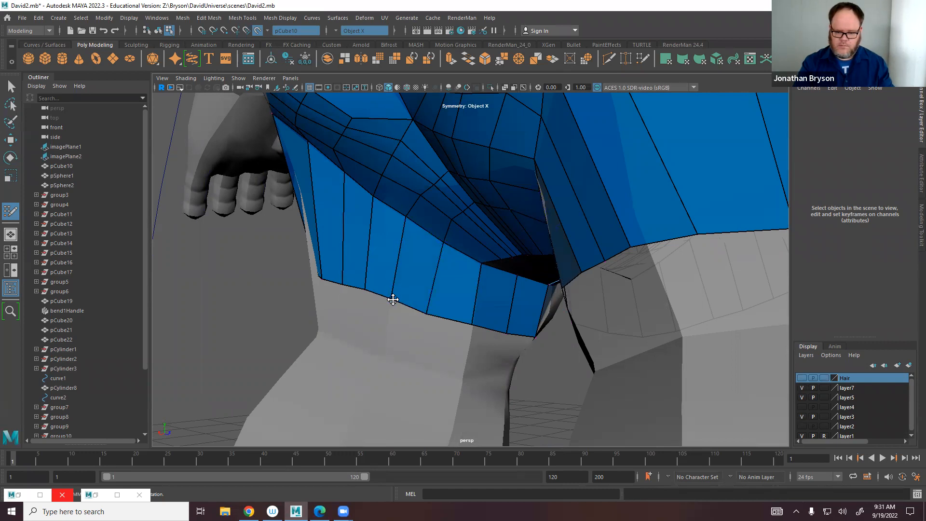
# Reposition and relax the vertices along the upper leg seam at the hip.
pyautogui.keyDown('alt'); pyautogui.moveTo(393, 296); pyautogui.dragTo(453, 296); pyautogui.keyUp('alt')
pyautogui.keyDown('alt'); pyautogui.moveTo(473, 294); pyautogui.dragTo(473, 354, button='middle'); pyautogui.keyUp('alt')
pyautogui.moveTo(531, 182); pyautogui.dragTo(500, 174)
pyautogui.keyDown('shift'); pyautogui.moveTo(556, 170); pyautogui.dragTo(589, 149); pyautogui.keyUp('shift')
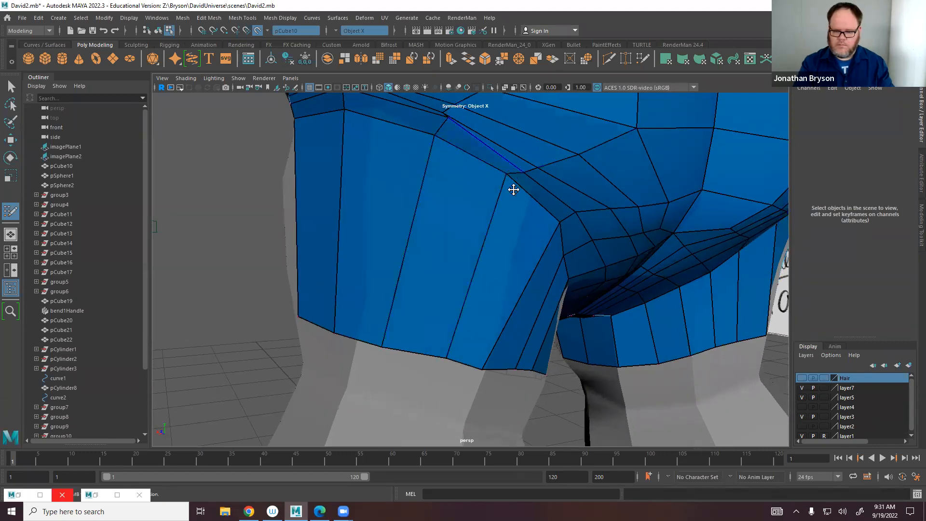
pyautogui.keyDown('alt'); pyautogui.moveTo(513, 190); pyautogui.dragTo(498, 213, button='middle'); pyautogui.keyUp('alt')
pyautogui.moveTo(462, 191); pyautogui.dragTo(448, 198)
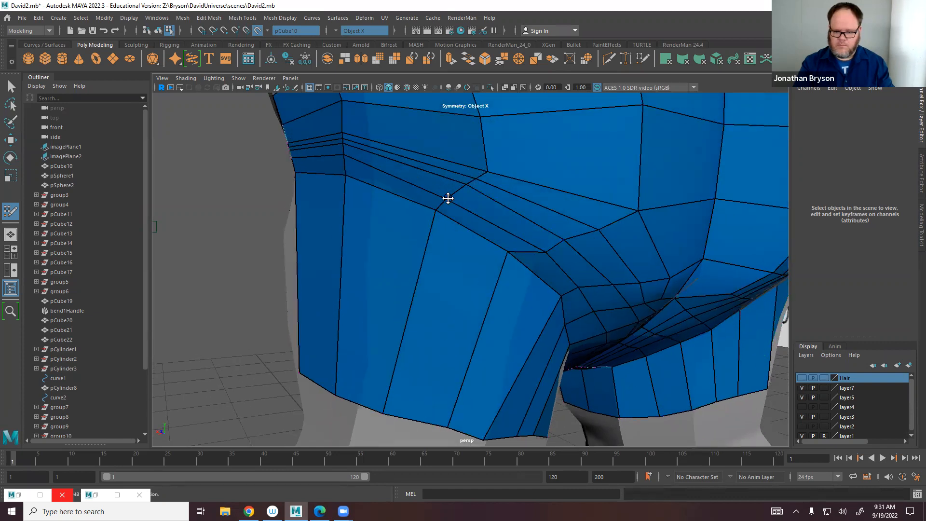
# Insert four horizontal edge loops around the trunk legs between the hip seam and the hem.
pyautogui.scroll(-10, 542, 253)
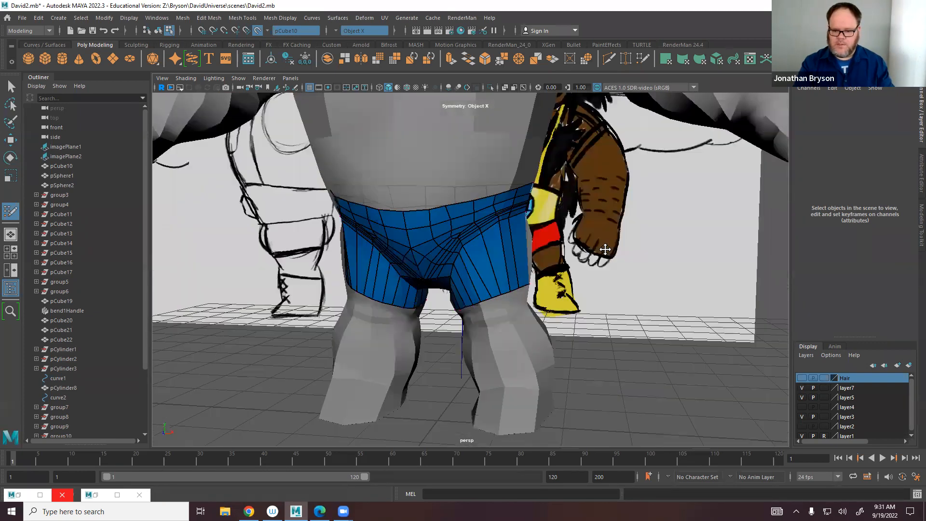
pyautogui.moveTo(604, 249)
pyautogui.keyDown('alt'); pyautogui.mouseDown()
pyautogui.moveTo(512, 274)
pyautogui.moveTo(601, 247)
pyautogui.moveTo(559, 258)
pyautogui.moveTo(537, 277)
pyautogui.mouseUp(); pyautogui.keyUp('alt')
pyautogui.keyDown('alt'); pyautogui.moveTo(537, 277); pyautogui.dragTo(540, 333, button='middle'); pyautogui.keyUp('alt')
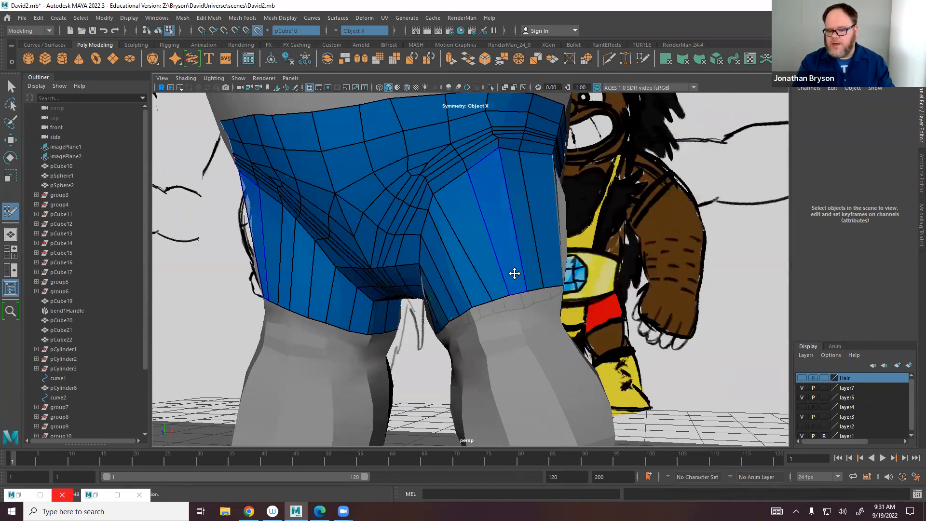
pyautogui.keyDown('ctrl'); pyautogui.click(501, 172); pyautogui.keyUp('ctrl')
pyautogui.keyDown('ctrl'); pyautogui.click(509, 208); pyautogui.keyUp('ctrl')
pyautogui.keyDown('ctrl'); pyautogui.click(513, 244); pyautogui.keyUp('ctrl')
pyautogui.keyDown('ctrl'); pyautogui.click(518, 270); pyautogui.keyUp('ctrl')
pyautogui.keyDown('alt'); pyautogui.moveTo(518, 271); pyautogui.dragTo(560, 184); pyautogui.keyUp('alt')
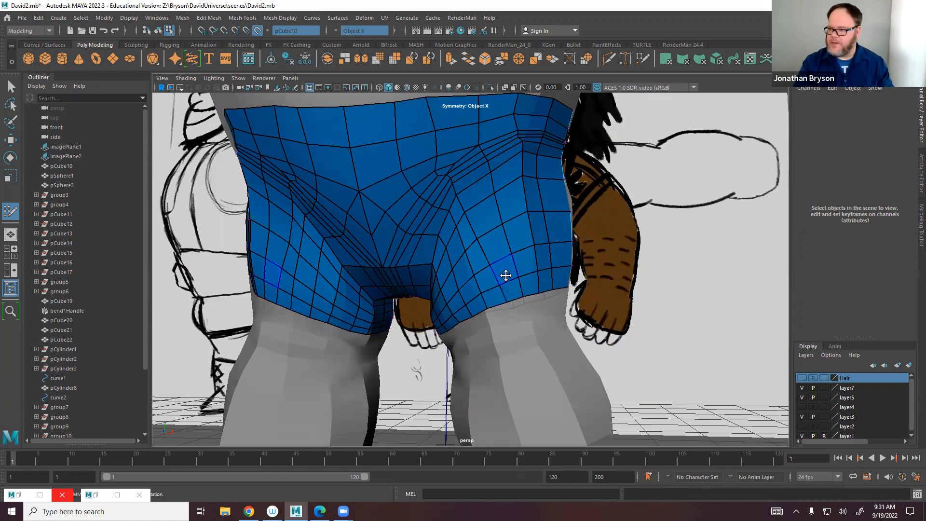
# Relax the newly divided leg faces over the front and inner thigh.
pyautogui.keyDown('alt'); pyautogui.moveTo(554, 268); pyautogui.dragTo(522, 308); pyautogui.keyUp('alt')
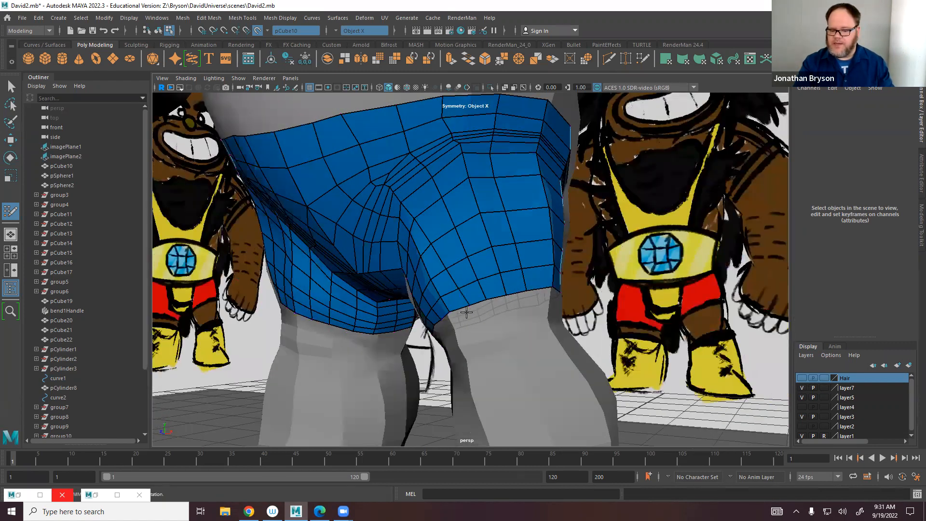
pyautogui.keyDown('alt'); pyautogui.moveTo(484, 253); pyautogui.dragTo(510, 317); pyautogui.keyUp('alt')
pyautogui.moveTo(461, 226)
pyautogui.keyDown('shift'); pyautogui.mouseDown()
pyautogui.moveTo(482, 264)
pyautogui.moveTo(451, 282)
pyautogui.mouseUp(); pyautogui.keyUp('shift')
pyautogui.moveTo(409, 257)
pyautogui.keyDown('shift'); pyautogui.mouseDown()
pyautogui.moveTo(417, 281)
pyautogui.moveTo(465, 289)
pyautogui.mouseUp(); pyautogui.keyUp('shift')
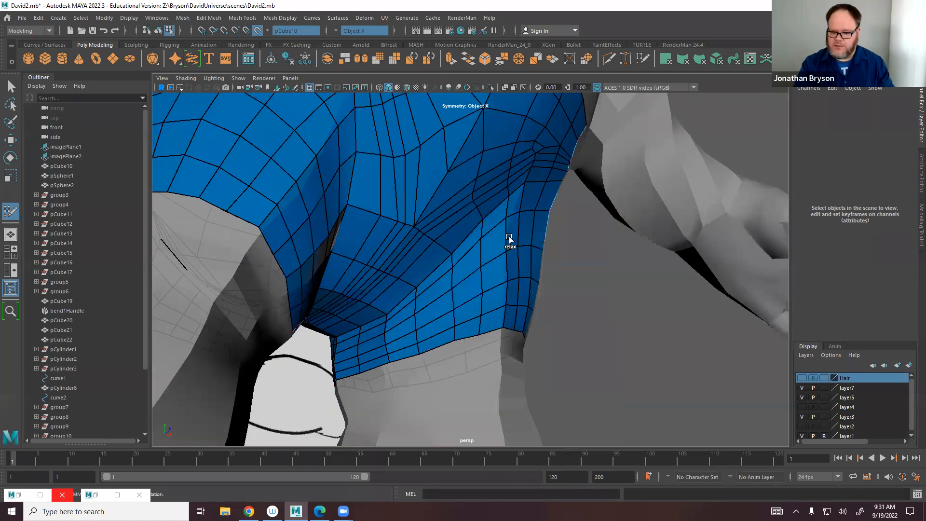
pyautogui.keyDown('alt'); pyautogui.moveTo(364, 336); pyautogui.dragTo(549, 281); pyautogui.keyUp('alt')
pyautogui.keyDown('alt'); pyautogui.moveTo(494, 242); pyautogui.dragTo(476, 316); pyautogui.keyUp('alt')
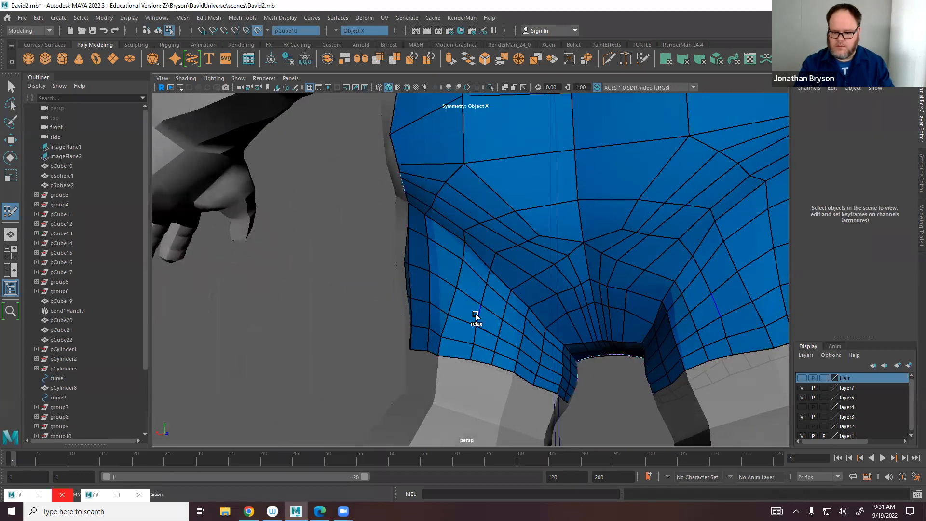
# Relax the mesh around the crotch and the upper leg to even out the quads.
pyautogui.moveTo(569, 294)
pyautogui.keyDown('shift'); pyautogui.mouseDown()
pyautogui.moveTo(603, 296)
pyautogui.moveTo(583, 316)
pyautogui.moveTo(539, 263)
pyautogui.moveTo(520, 256)
pyautogui.moveTo(561, 208)
pyautogui.moveTo(529, 179)
pyautogui.moveTo(589, 309)
pyautogui.mouseUp(); pyautogui.keyUp('shift')
pyautogui.keyDown('alt'); pyautogui.moveTo(502, 288); pyautogui.dragTo(523, 251, button='middle'); pyautogui.keyUp('alt')
pyautogui.moveTo(524, 251)
pyautogui.keyDown('alt'); pyautogui.mouseDown()
pyautogui.moveTo(506, 186)
pyautogui.moveTo(475, 165)
pyautogui.moveTo(522, 264)
pyautogui.moveTo(511, 233)
pyautogui.moveTo(521, 244)
pyautogui.moveTo(497, 244)
pyautogui.moveTo(512, 186)
pyautogui.moveTo(527, 244)
pyautogui.moveTo(496, 240)
pyautogui.moveTo(534, 199)
pyautogui.moveTo(527, 215)
pyautogui.mouseUp(); pyautogui.keyUp('alt')
pyautogui.moveTo(526, 215)
pyautogui.keyDown('shift'); pyautogui.mouseDown()
pyautogui.moveTo(527, 321)
pyautogui.moveTo(552, 305)
pyautogui.moveTo(552, 345)
pyautogui.moveTo(505, 352)
pyautogui.moveTo(537, 299)
pyautogui.moveTo(519, 296)
pyautogui.moveTo(507, 368)
pyautogui.moveTo(519, 359)
pyautogui.mouseUp(); pyautogui.keyUp('shift')
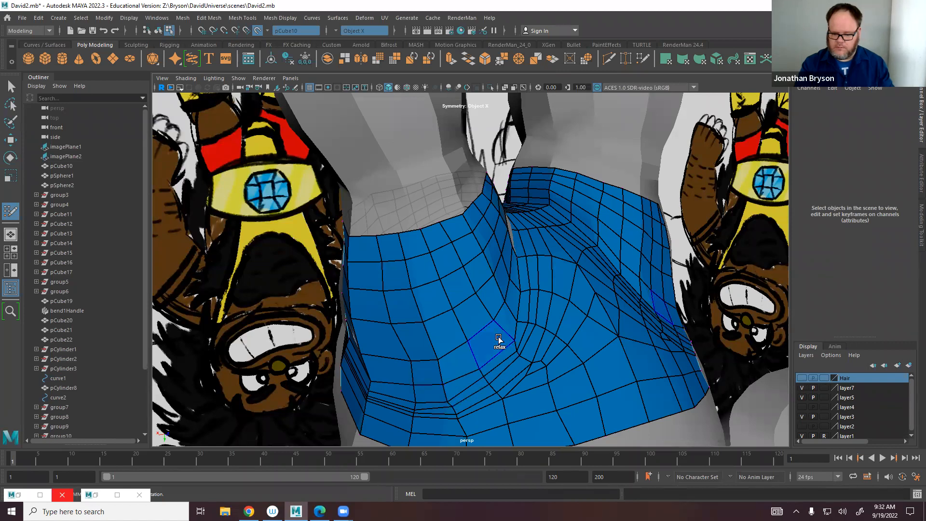
# Relax the quads around the outer thigh and back of the trunk leg.
pyautogui.keyDown('alt'); pyautogui.moveTo(464, 366); pyautogui.dragTo(459, 372); pyautogui.keyUp('alt')
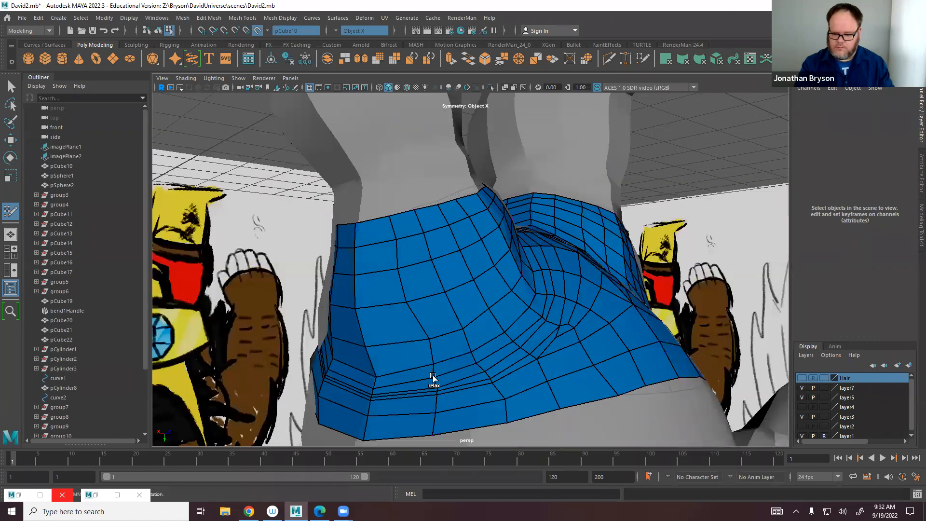
pyautogui.moveTo(356, 357); pyautogui.dragTo(383, 333)
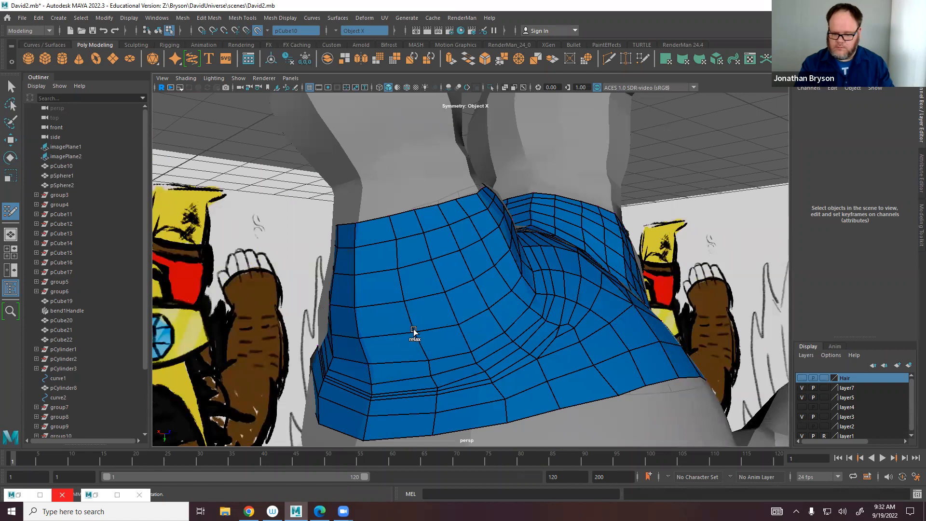
pyautogui.keyDown('alt'); pyautogui.moveTo(448, 368); pyautogui.dragTo(519, 347); pyautogui.keyUp('alt')
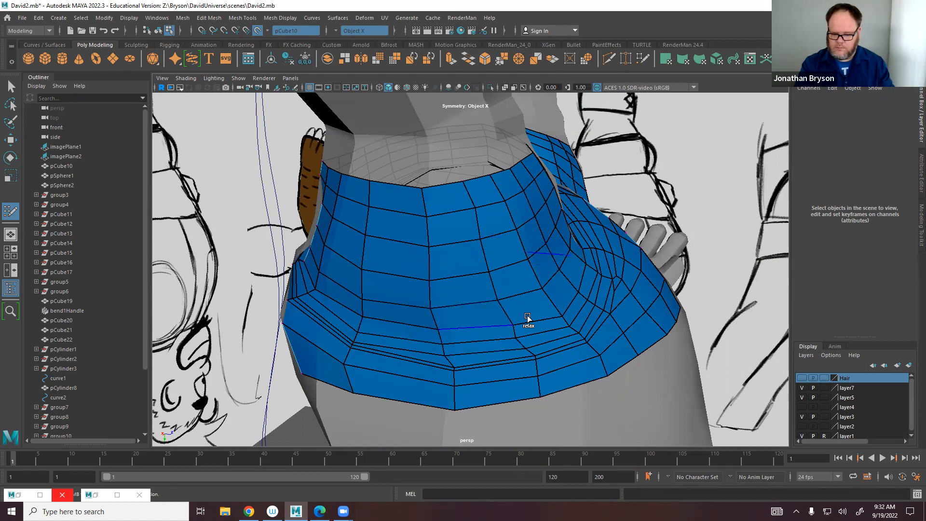
pyautogui.moveTo(457, 322)
pyautogui.keyDown('alt'); pyautogui.mouseDown()
pyautogui.moveTo(451, 355)
pyautogui.moveTo(412, 356)
pyautogui.mouseUp(); pyautogui.keyUp('alt')
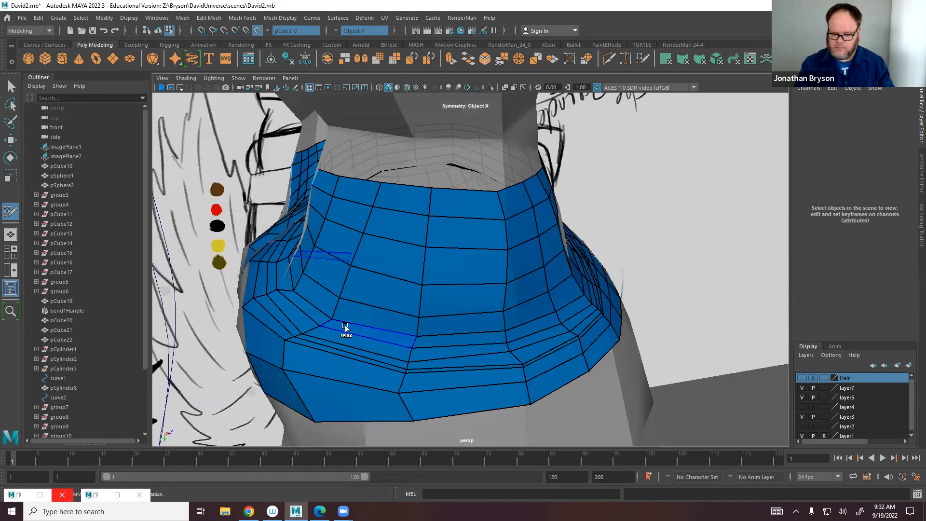
pyautogui.moveTo(358, 319)
pyautogui.keyDown('alt'); pyautogui.mouseDown()
pyautogui.moveTo(361, 331)
pyautogui.moveTo(338, 315)
pyautogui.mouseUp(); pyautogui.keyUp('alt')
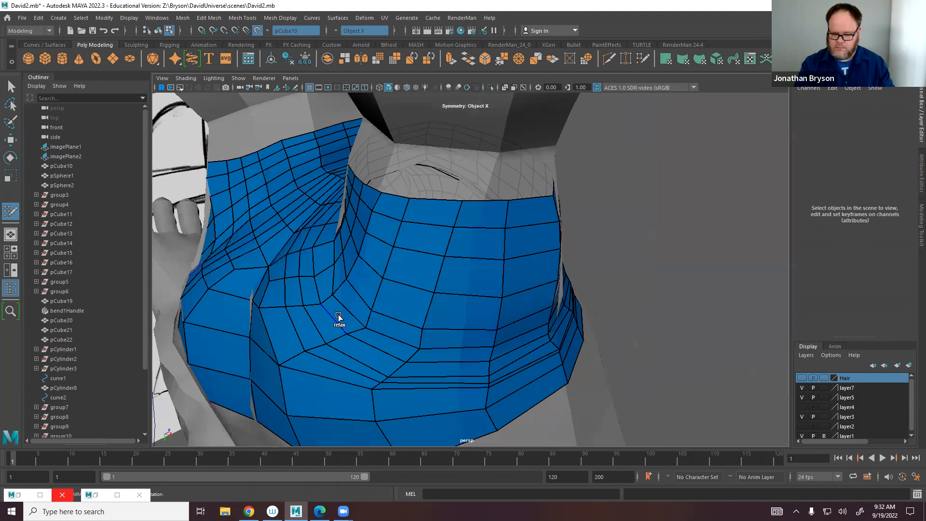
pyautogui.keyDown('alt'); pyautogui.moveTo(383, 343); pyautogui.dragTo(430, 366); pyautogui.keyUp('alt')
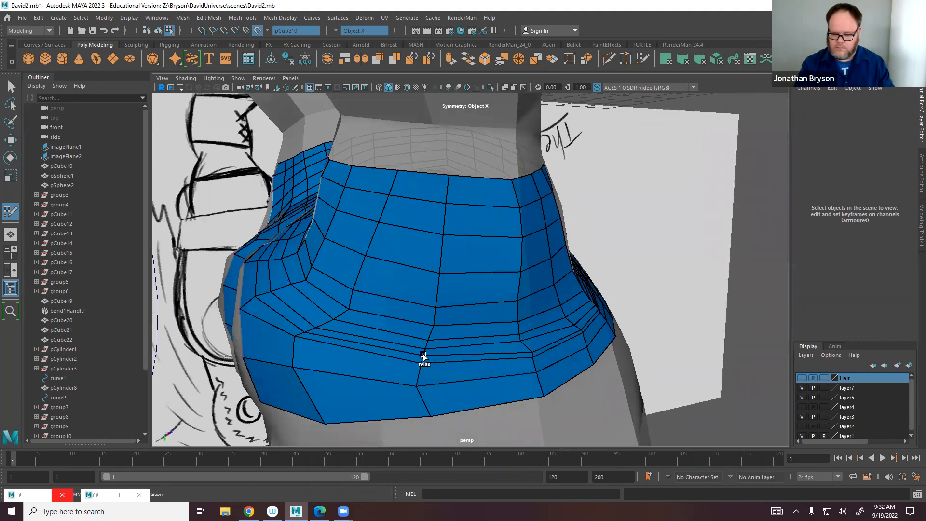
pyautogui.moveTo(530, 342)
pyautogui.keyDown('shift'); pyautogui.mouseDown()
pyautogui.moveTo(446, 347)
pyautogui.moveTo(524, 329)
pyautogui.moveTo(464, 340)
pyautogui.moveTo(545, 295)
pyautogui.moveTo(508, 310)
pyautogui.mouseUp(); pyautogui.keyUp('shift')
# Insert horizontal edge loops around the trunks' waistband and close to the open borders.
pyautogui.press('ctrl')
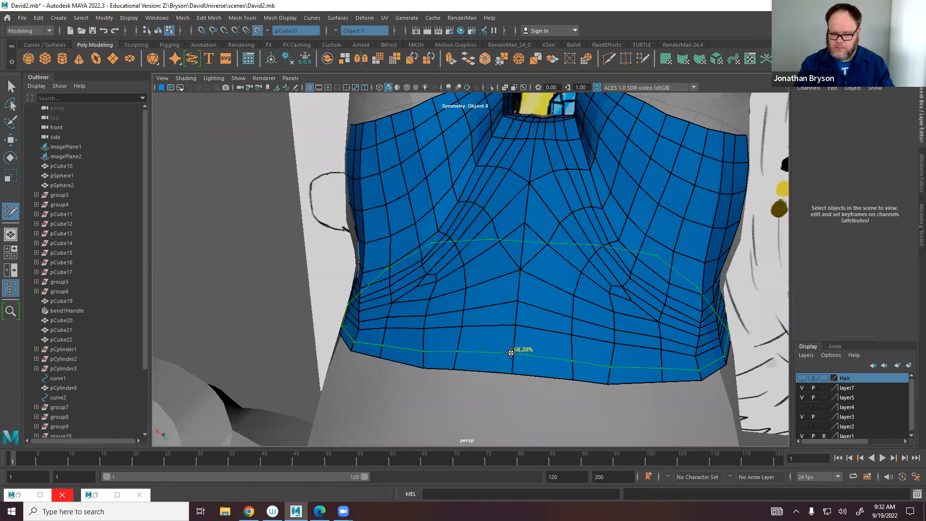
pyautogui.keyDown('alt'); pyautogui.moveTo(587, 347); pyautogui.dragTo(587, 392); pyautogui.keyUp('alt')
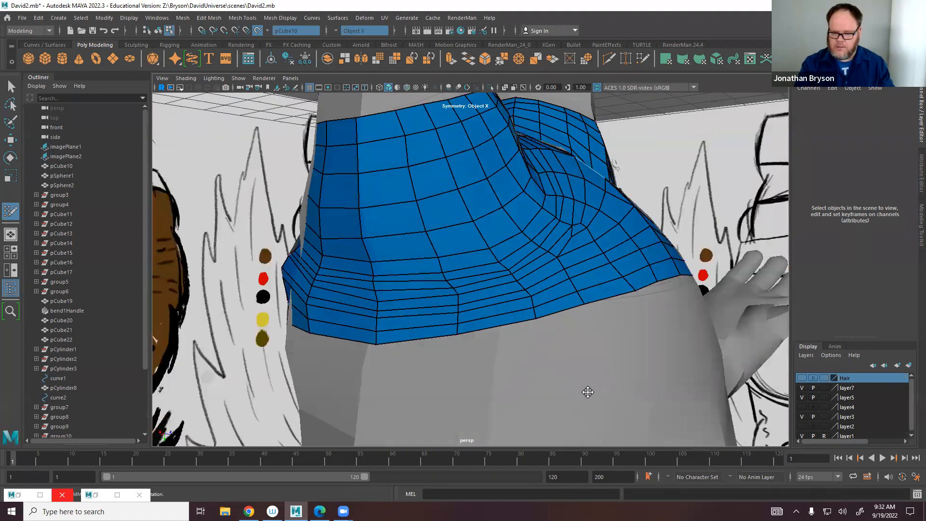
pyautogui.keyDown('alt'); pyautogui.moveTo(587, 392); pyautogui.dragTo(600, 453, button='middle'); pyautogui.keyUp('alt')
pyautogui.keyDown('ctrl'); pyautogui.click(453, 230); pyautogui.keyUp('ctrl')
pyautogui.keyDown('alt'); pyautogui.moveTo(551, 366); pyautogui.dragTo(563, 351); pyautogui.keyUp('alt')
pyautogui.press('ctrl')
pyautogui.keyDown('ctrl'); pyautogui.click(562, 351); pyautogui.keyUp('ctrl')
pyautogui.moveTo(620, 347)
pyautogui.keyDown('alt'); pyautogui.mouseDown()
pyautogui.moveTo(667, 357)
pyautogui.moveTo(633, 342)
pyautogui.mouseUp(); pyautogui.keyUp('alt')
pyautogui.keyDown('alt'); pyautogui.moveTo(634, 342); pyautogui.dragTo(448, 333, button='right'); pyautogui.keyUp('alt')
pyautogui.keyDown('alt'); pyautogui.moveTo(449, 333); pyautogui.dragTo(392, 293); pyautogui.keyUp('alt')
pyautogui.click(379, 286)
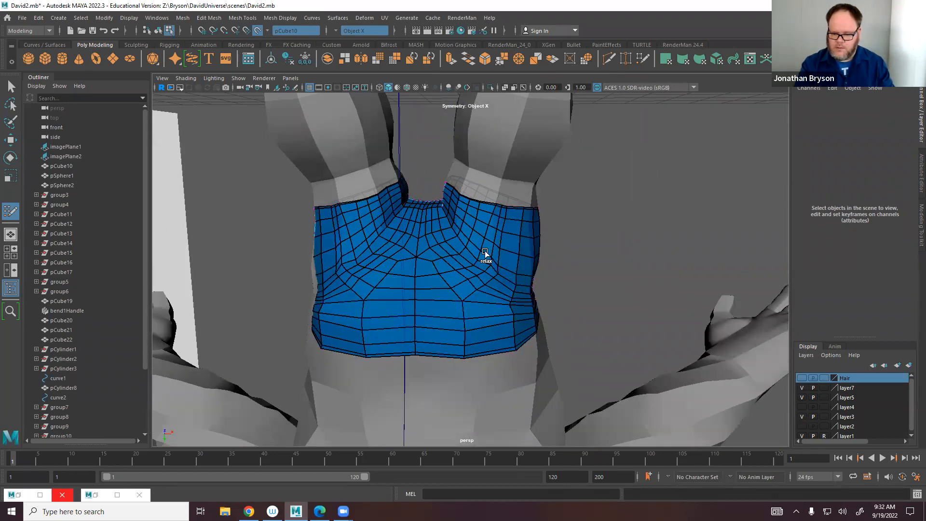
# Relax the quads across the rear and sides of the trunks to even out the spacing.
pyautogui.moveTo(486, 263)
pyautogui.keyDown('shift'); pyautogui.mouseDown()
pyautogui.moveTo(499, 225)
pyautogui.moveTo(474, 269)
pyautogui.moveTo(507, 281)
pyautogui.moveTo(503, 291)
pyautogui.mouseUp(); pyautogui.keyUp('shift')
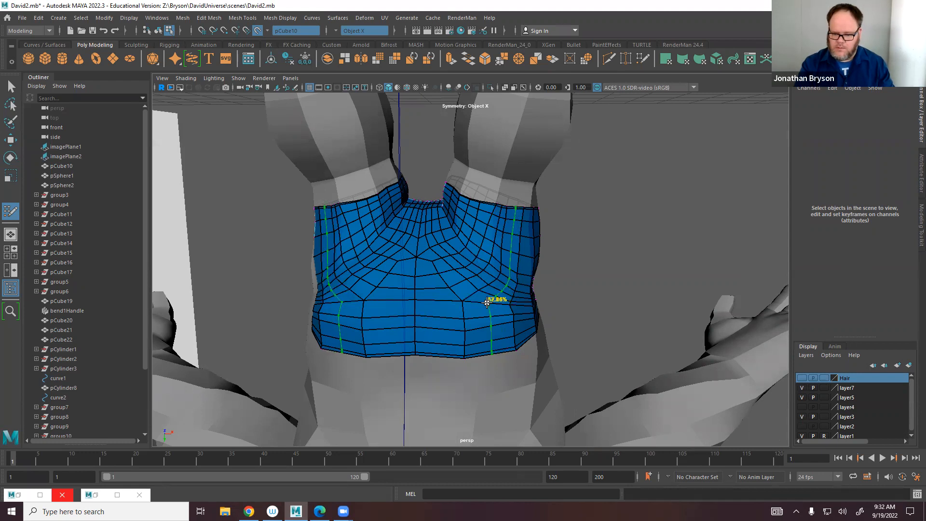
pyautogui.moveTo(527, 322)
pyautogui.keyDown('alt'); pyautogui.mouseDown()
pyautogui.moveTo(524, 282)
pyautogui.moveTo(403, 368)
pyautogui.moveTo(446, 364)
pyautogui.moveTo(450, 341)
pyautogui.mouseUp(); pyautogui.keyUp('alt')
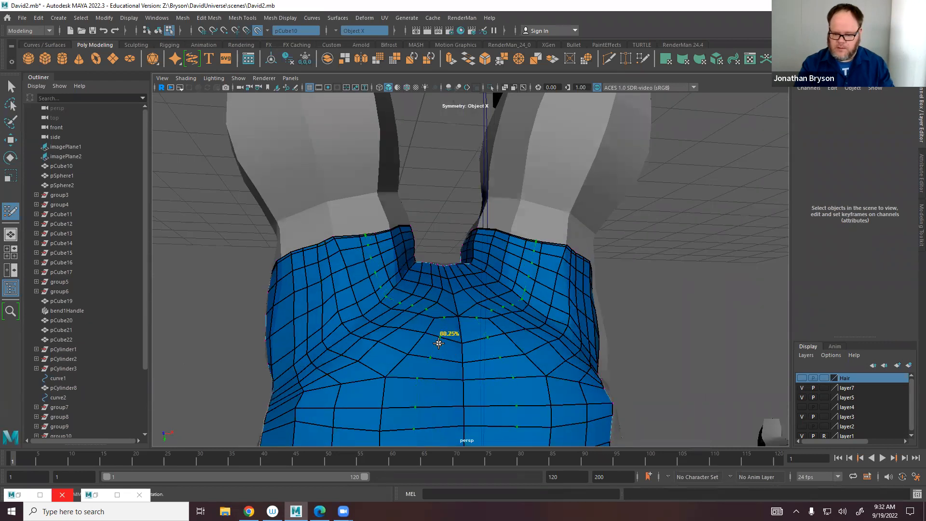
pyautogui.moveTo(504, 399)
pyautogui.keyDown('alt'); pyautogui.mouseDown()
pyautogui.moveTo(497, 289)
pyautogui.moveTo(487, 331)
pyautogui.moveTo(392, 245)
pyautogui.moveTo(340, 223)
pyautogui.moveTo(353, 207)
pyautogui.moveTo(436, 277)
pyautogui.moveTo(444, 309)
pyautogui.moveTo(341, 326)
pyautogui.moveTo(349, 355)
pyautogui.moveTo(527, 331)
pyautogui.moveTo(419, 314)
pyautogui.moveTo(417, 238)
pyautogui.mouseUp(); pyautogui.keyUp('alt')
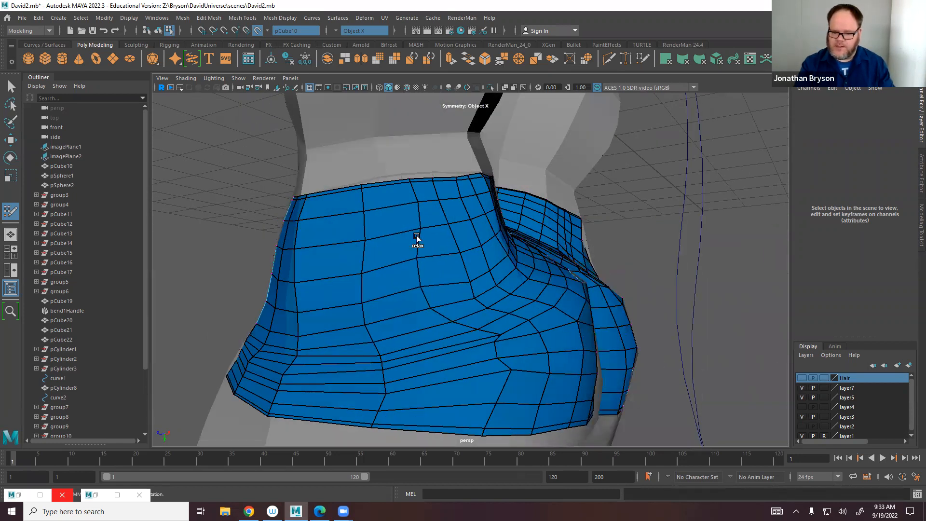
pyautogui.moveTo(460, 352)
pyautogui.keyDown('shift'); pyautogui.mouseDown()
pyautogui.moveTo(484, 354)
pyautogui.moveTo(438, 320)
pyautogui.moveTo(490, 382)
pyautogui.moveTo(365, 292)
pyautogui.moveTo(512, 299)
pyautogui.moveTo(562, 347)
pyautogui.moveTo(447, 366)
pyautogui.moveTo(461, 334)
pyautogui.moveTo(490, 411)
pyautogui.moveTo(378, 390)
pyautogui.moveTo(382, 331)
pyautogui.moveTo(508, 352)
pyautogui.moveTo(521, 345)
pyautogui.moveTo(452, 288)
pyautogui.moveTo(448, 219)
pyautogui.moveTo(515, 329)
pyautogui.moveTo(525, 393)
pyautogui.moveTo(453, 323)
pyautogui.moveTo(458, 252)
pyautogui.moveTo(463, 393)
pyautogui.moveTo(442, 207)
pyautogui.moveTo(447, 397)
pyautogui.moveTo(449, 336)
pyautogui.mouseUp(); pyautogui.keyUp('shift')
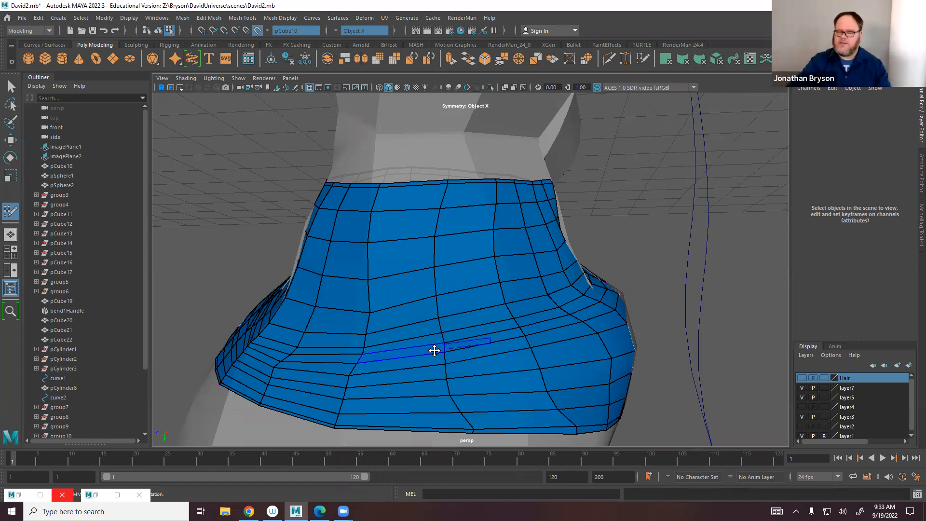
pyautogui.keyDown('alt'); pyautogui.moveTo(425, 341); pyautogui.dragTo(395, 163); pyautogui.keyUp('alt')
pyautogui.keyDown('alt'); pyautogui.moveTo(487, 186); pyautogui.dragTo(478, 222); pyautogui.keyUp('alt')
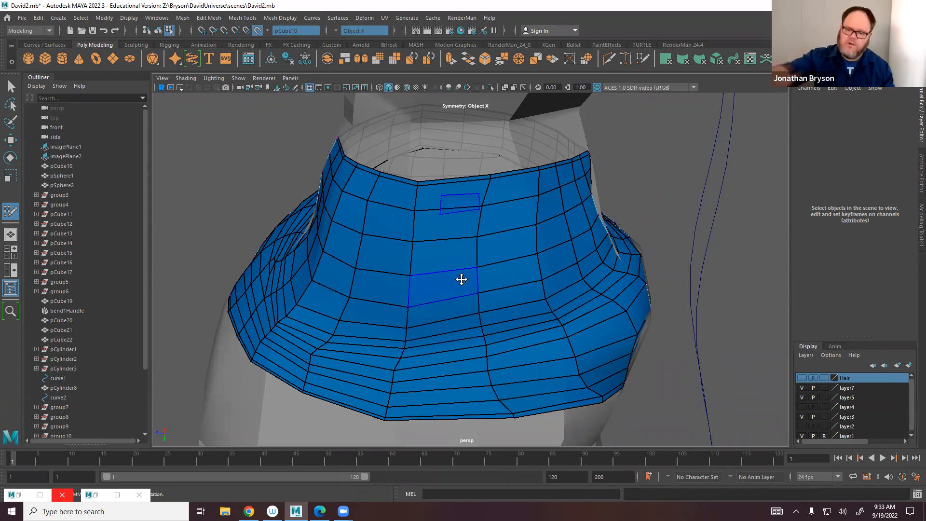
pyautogui.moveTo(514, 246)
pyautogui.keyDown('alt'); pyautogui.mouseDown()
pyautogui.moveTo(424, 256)
pyautogui.moveTo(428, 322)
pyautogui.moveTo(457, 273)
pyautogui.moveTo(380, 247)
pyautogui.moveTo(583, 252)
pyautogui.moveTo(472, 247)
pyautogui.moveTo(471, 271)
pyautogui.moveTo(424, 268)
pyautogui.moveTo(486, 273)
pyautogui.mouseUp(); pyautogui.keyUp('alt')
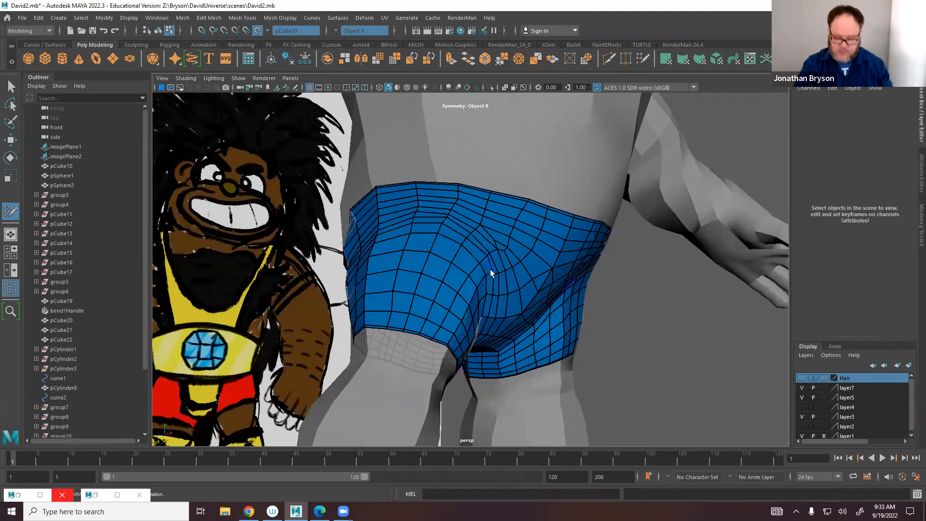
# Leave Quad Draw, select the trunks mesh in object mode and turn off the live surface.
pyautogui.press('q')
pyautogui.moveTo(514, 211); pyautogui.dragTo(537, 201, button='right')
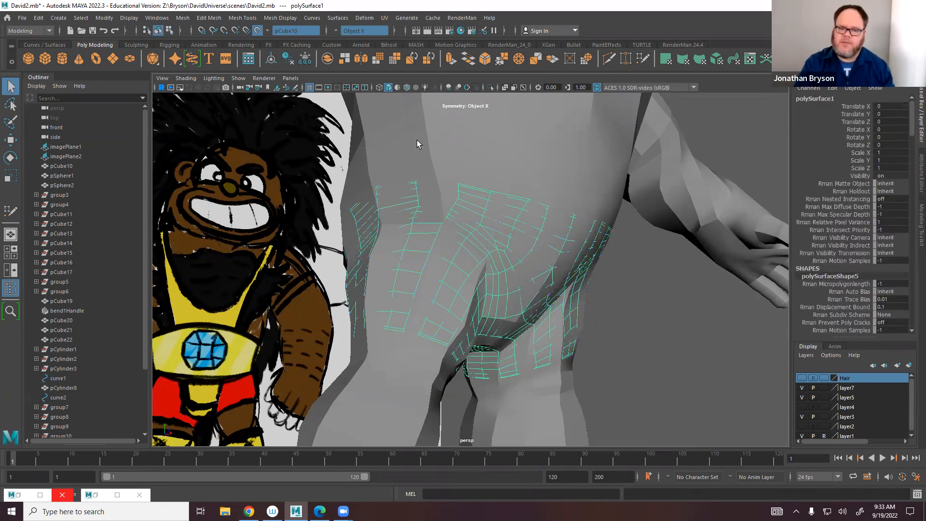
pyautogui.keyDown('alt'); pyautogui.moveTo(539, 220); pyautogui.dragTo(390, 180); pyautogui.keyUp('alt')
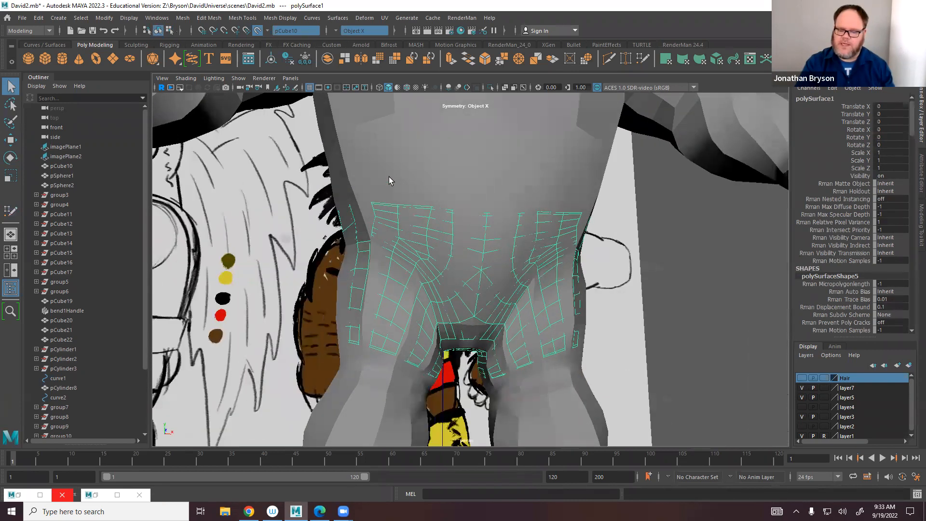
pyautogui.click(258, 31)
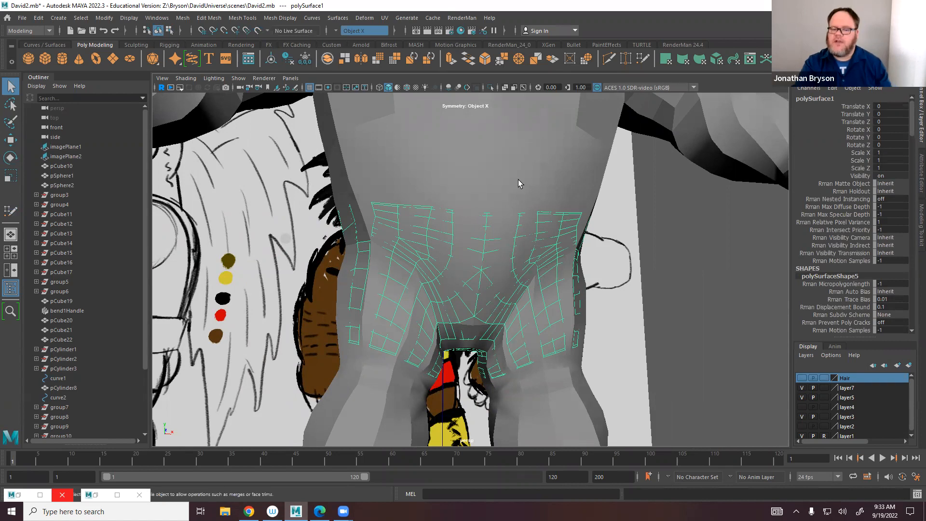
# Extrude all the trunks' faces outward with a Local Translate Z of about 0.075.
pyautogui.moveTo(496, 285)
pyautogui.keyDown('alt'); pyautogui.mouseDown()
pyautogui.moveTo(529, 322)
pyautogui.moveTo(504, 287)
pyautogui.mouseUp(); pyautogui.keyUp('alt')
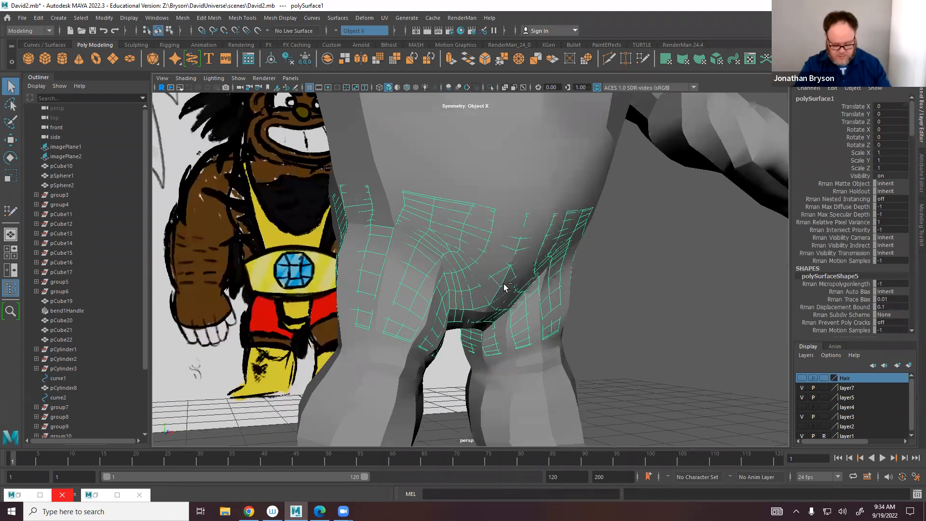
pyautogui.hotkey('ctrl', 'e')
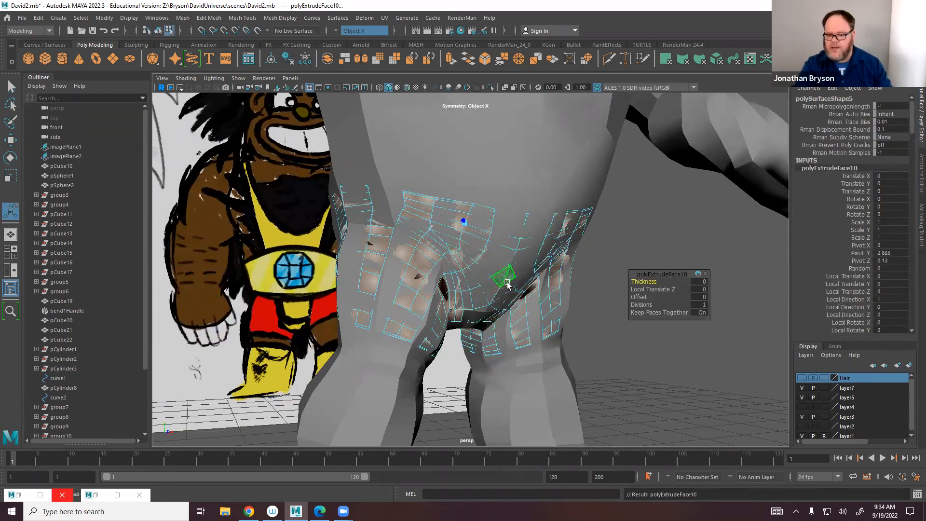
pyautogui.keyDown('alt'); pyautogui.moveTo(491, 241); pyautogui.dragTo(542, 233); pyautogui.keyUp('alt')
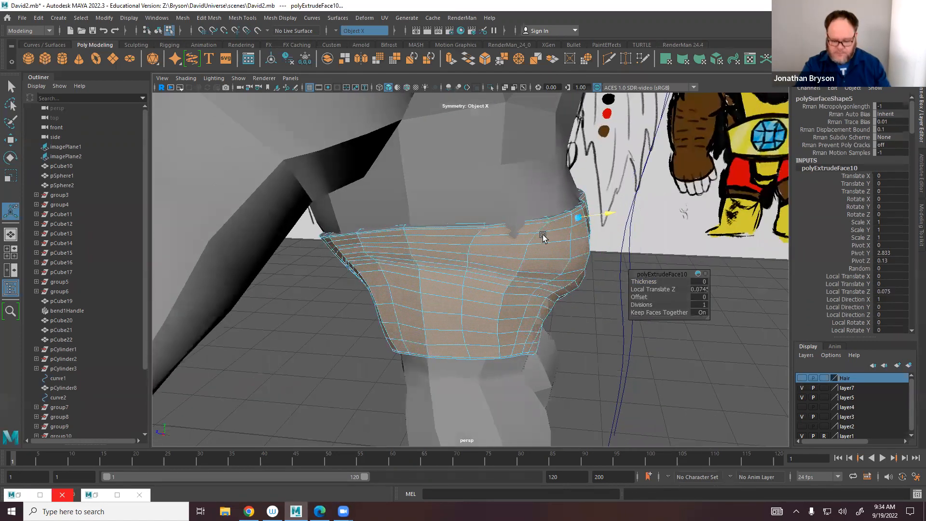
# Return to object mode and show the body mesh with smooth preview.
pyautogui.moveTo(502, 179); pyautogui.dragTo(569, 156, button='right')
pyautogui.click(509, 183)
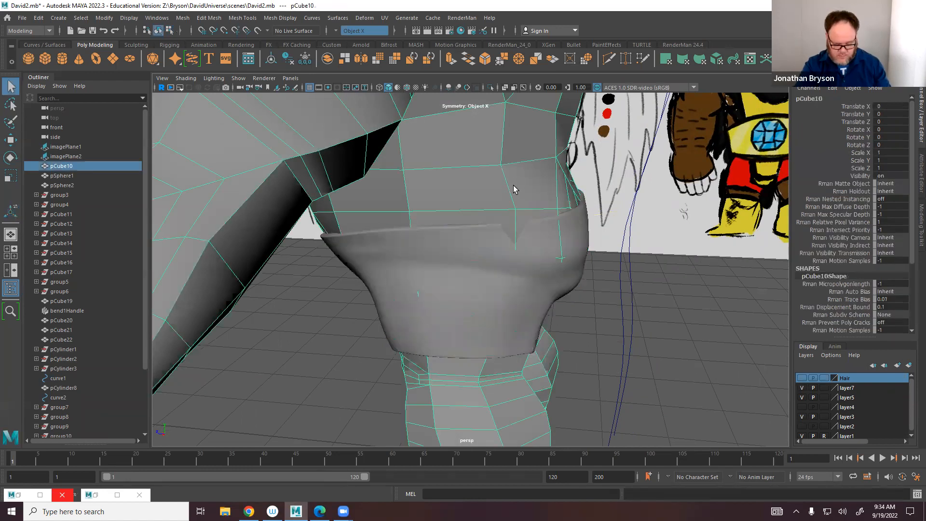
pyautogui.keyDown('alt'); pyautogui.moveTo(512, 188); pyautogui.dragTo(514, 199); pyautogui.keyUp('alt')
pyautogui.keyDown('alt'); pyautogui.moveTo(475, 222); pyautogui.dragTo(640, 229); pyautogui.keyUp('alt')
pyautogui.click(639, 229)
pyautogui.moveTo(650, 264)
pyautogui.keyDown('alt'); pyautogui.mouseDown()
pyautogui.moveTo(561, 254)
pyautogui.moveTo(511, 257)
pyautogui.moveTo(544, 256)
pyautogui.moveTo(506, 271)
pyautogui.moveTo(593, 259)
pyautogui.moveTo(597, 271)
pyautogui.moveTo(554, 270)
pyautogui.moveTo(719, 277)
pyautogui.moveTo(512, 289)
pyautogui.moveTo(490, 190)
pyautogui.moveTo(533, 296)
pyautogui.moveTo(484, 277)
pyautogui.moveTo(501, 296)
pyautogui.mouseUp(); pyautogui.keyUp('alt')
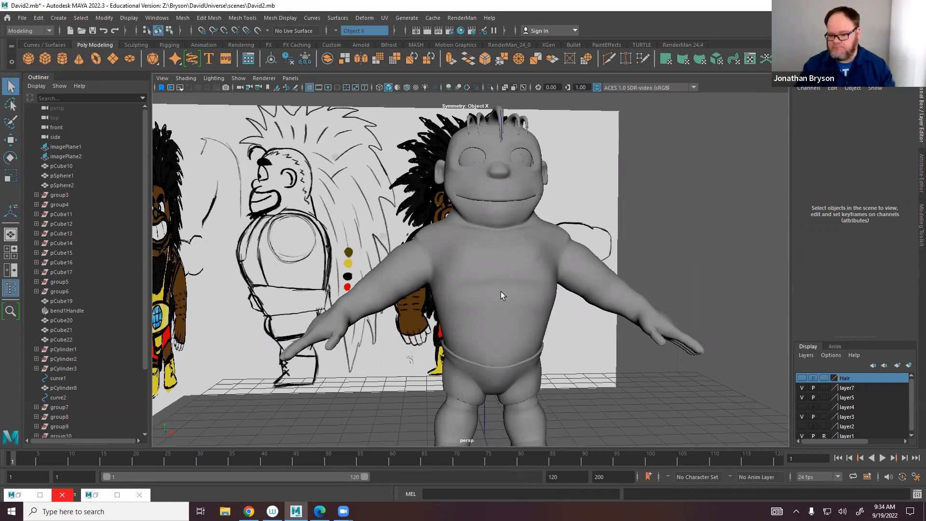
# Examine the fit of the thickened trunks on the smoothed body from the front, side and below.
pyautogui.keyDown('alt'); pyautogui.moveTo(498, 339); pyautogui.dragTo(583, 303, button='middle'); pyautogui.keyUp('alt')
pyautogui.scroll(5, 581, 316)
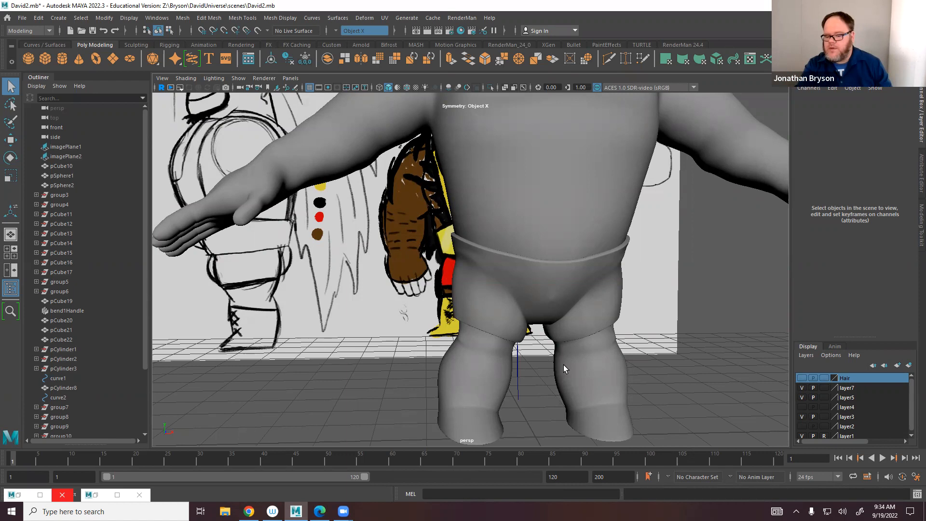
pyautogui.click(545, 287)
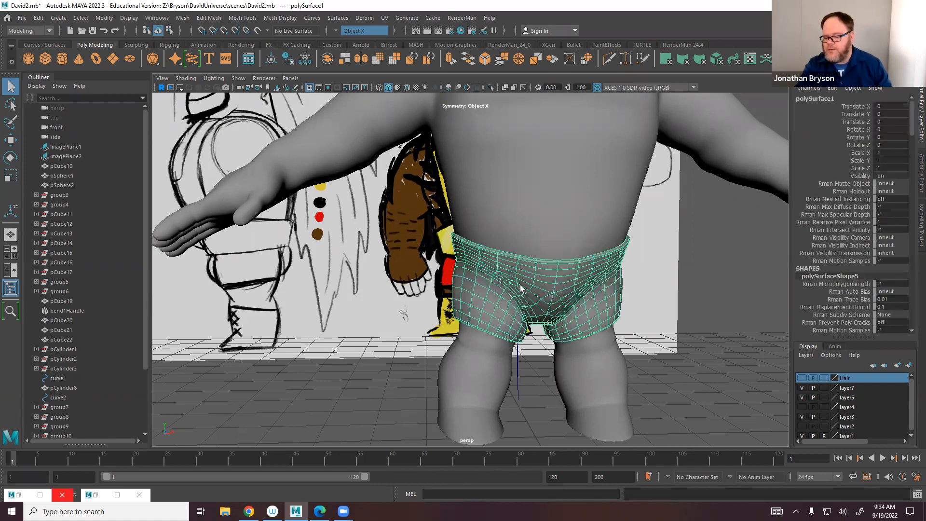
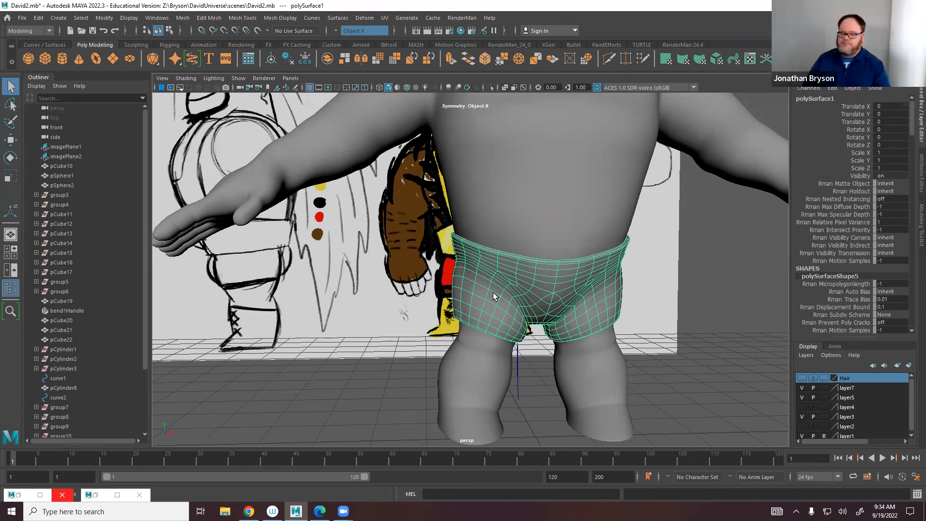
pyautogui.keyDown('alt'); pyautogui.moveTo(592, 286); pyautogui.dragTo(632, 259); pyautogui.keyUp('alt')
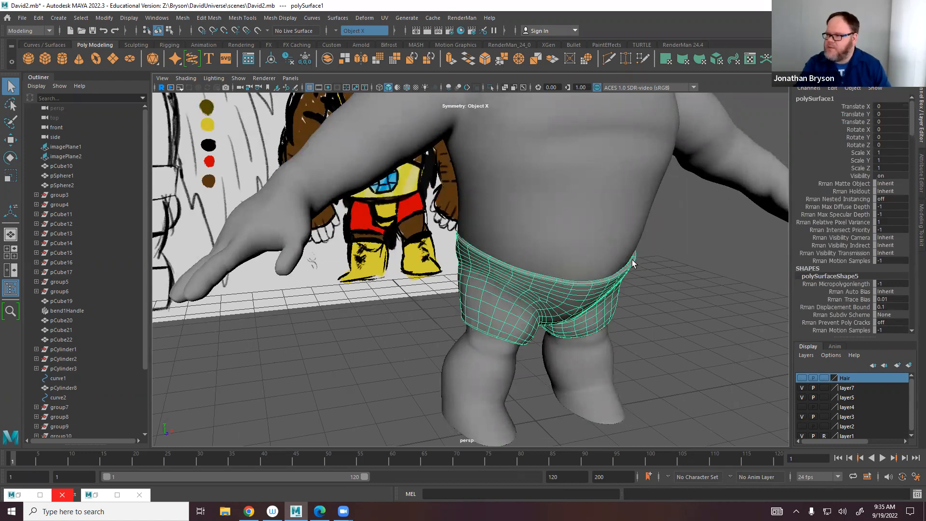
pyautogui.keyDown('alt'); pyautogui.moveTo(626, 274); pyautogui.dragTo(554, 148); pyautogui.keyUp('alt')
pyautogui.click(555, 147)
pyautogui.click(557, 239)
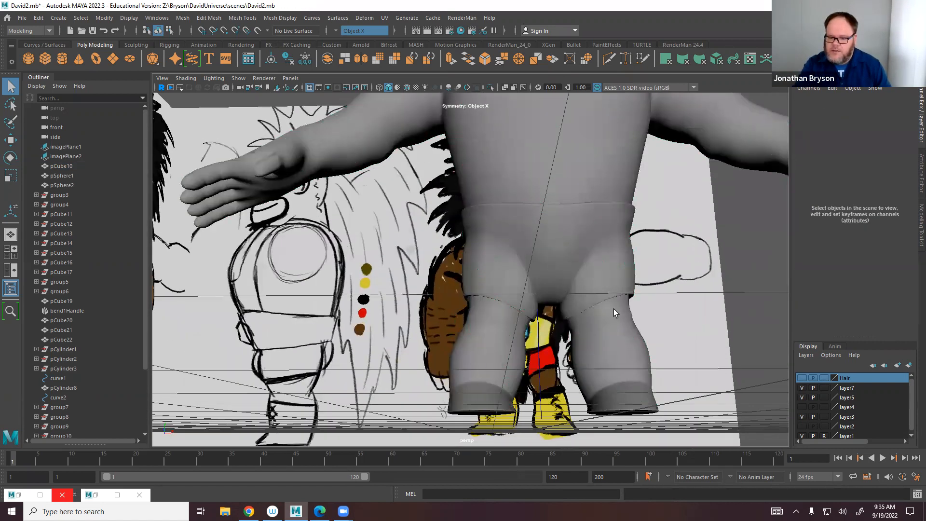
pyautogui.moveTo(431, 268)
pyautogui.keyDown('alt'); pyautogui.mouseDown()
pyautogui.moveTo(405, 262)
pyautogui.moveTo(194, 387)
pyautogui.mouseUp(); pyautogui.keyUp('alt')
pyautogui.keyDown('alt'); pyautogui.moveTo(684, 360); pyautogui.dragTo(552, 285); pyautogui.keyUp('alt')
pyautogui.click(558, 375)
# Select only the body mesh pCube10 and make it the live surface again.
pyautogui.keyDown('alt'); pyautogui.moveTo(546, 249); pyautogui.dragTo(499, 255); pyautogui.keyUp('alt')
pyautogui.click(500, 256)
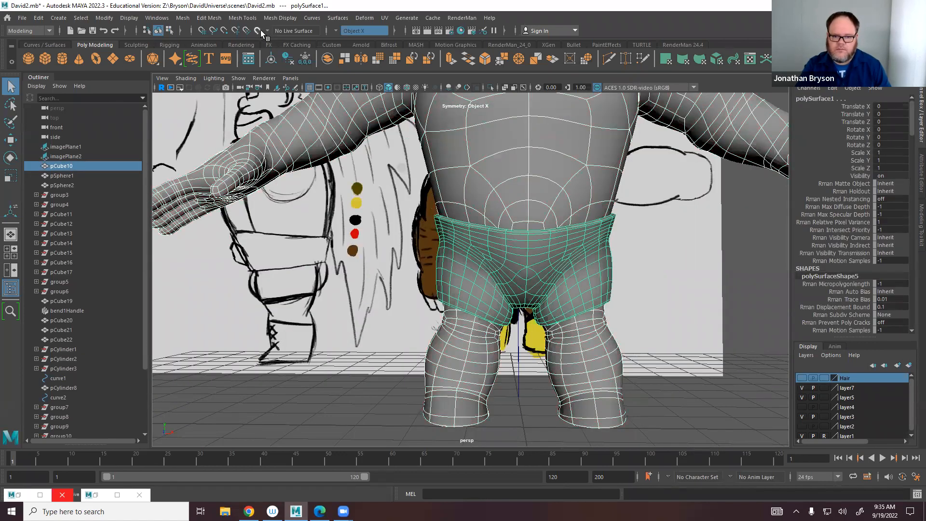
pyautogui.click(502, 142)
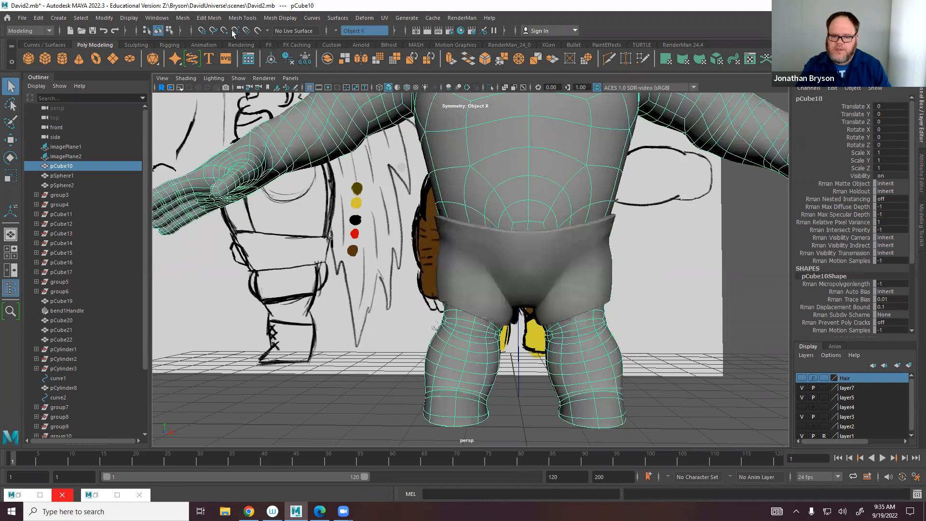
pyautogui.click(257, 32)
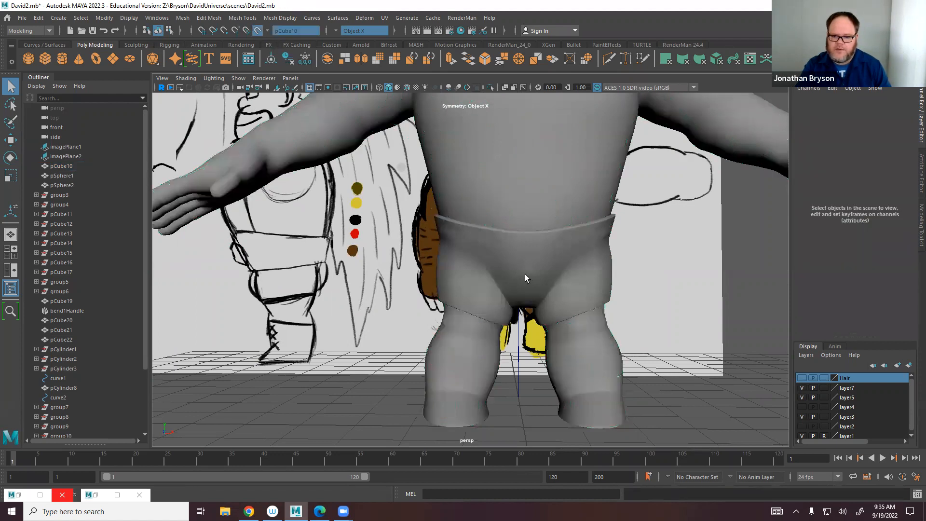
# Put the trunks mesh on a new display layer and hide that layer.
pyautogui.click(527, 279)
pyautogui.click(908, 365)
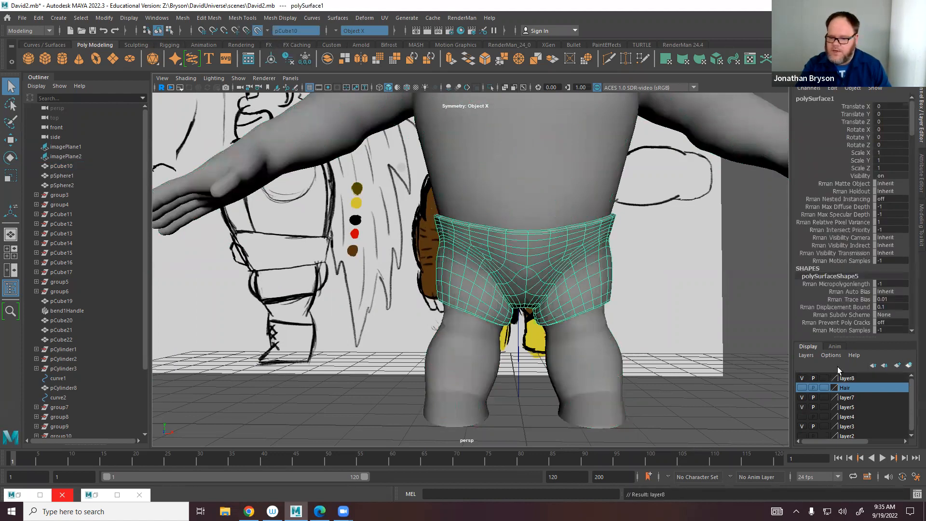
pyautogui.click(802, 378)
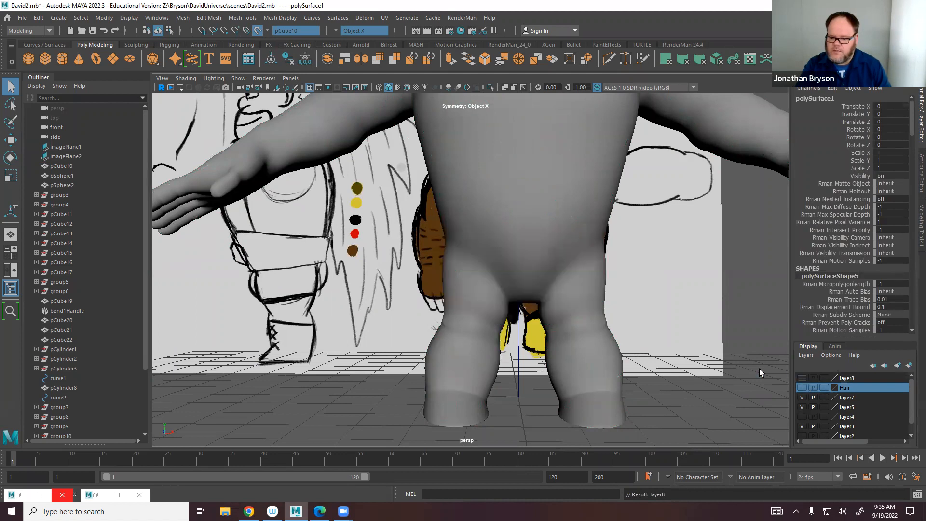
# Start Quad Draw and place mirrored guide points from the crotch up the front of the torso to the upper chest.
pyautogui.click(514, 217)
pyautogui.keyDown('alt'); pyautogui.moveTo(518, 236); pyautogui.dragTo(293, 156); pyautogui.keyUp('alt')
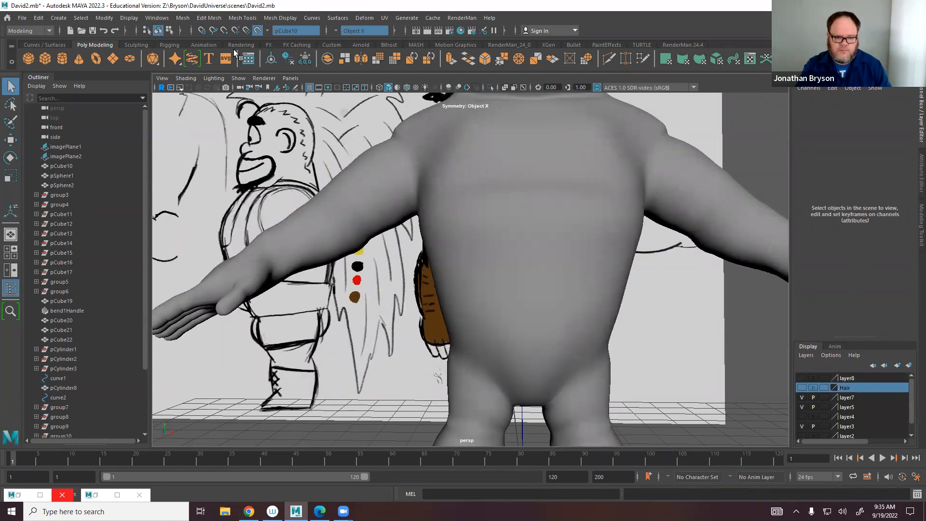
pyautogui.click(312, 18)
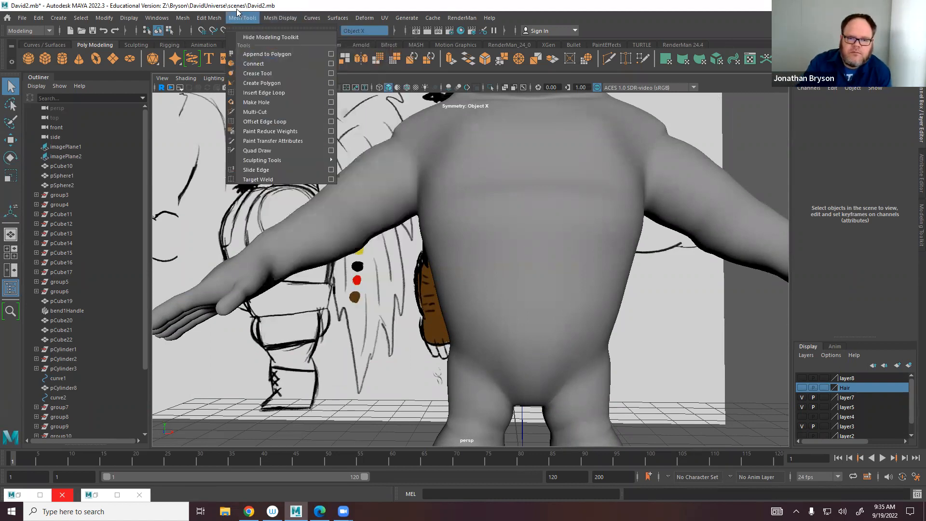
pyautogui.click(264, 152)
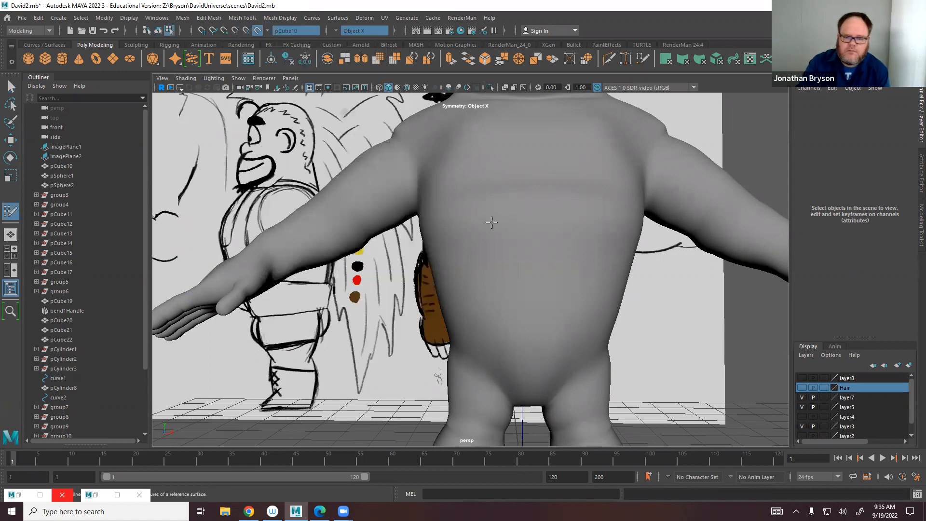
pyautogui.keyDown('alt'); pyautogui.moveTo(515, 400); pyautogui.dragTo(510, 328, button='middle'); pyautogui.keyUp('alt')
pyautogui.keyDown('alt'); pyautogui.moveTo(511, 328); pyautogui.dragTo(515, 304); pyautogui.keyUp('alt')
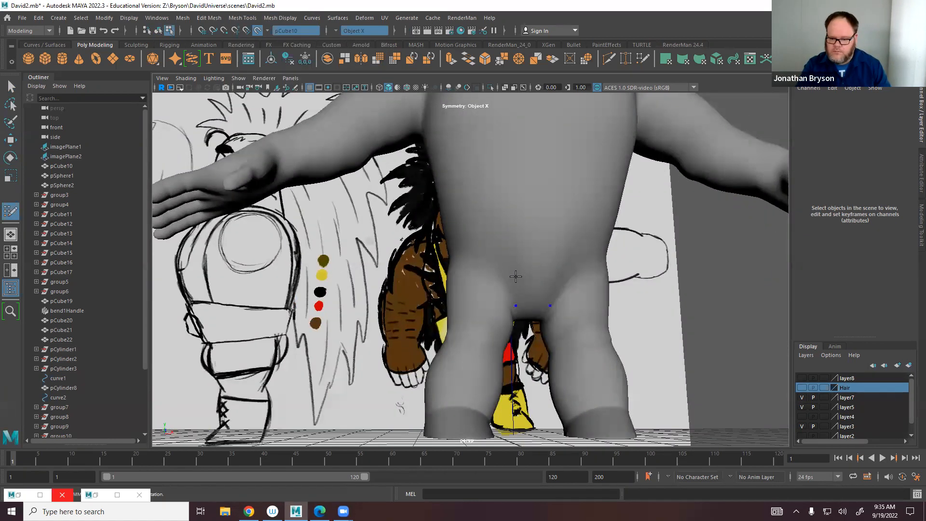
pyautogui.moveTo(505, 217)
pyautogui.keyDown('alt'); pyautogui.mouseDown()
pyautogui.moveTo(512, 246)
pyautogui.moveTo(501, 290)
pyautogui.mouseUp(); pyautogui.keyUp('alt')
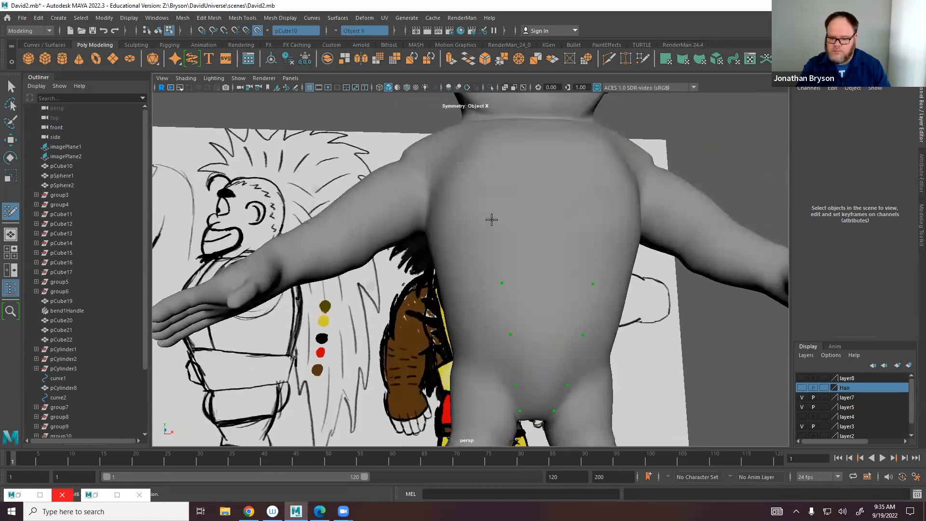
pyautogui.moveTo(477, 168)
pyautogui.keyDown('alt'); pyautogui.mouseDown()
pyautogui.moveTo(504, 246)
pyautogui.moveTo(497, 300)
pyautogui.mouseUp(); pyautogui.keyUp('alt')
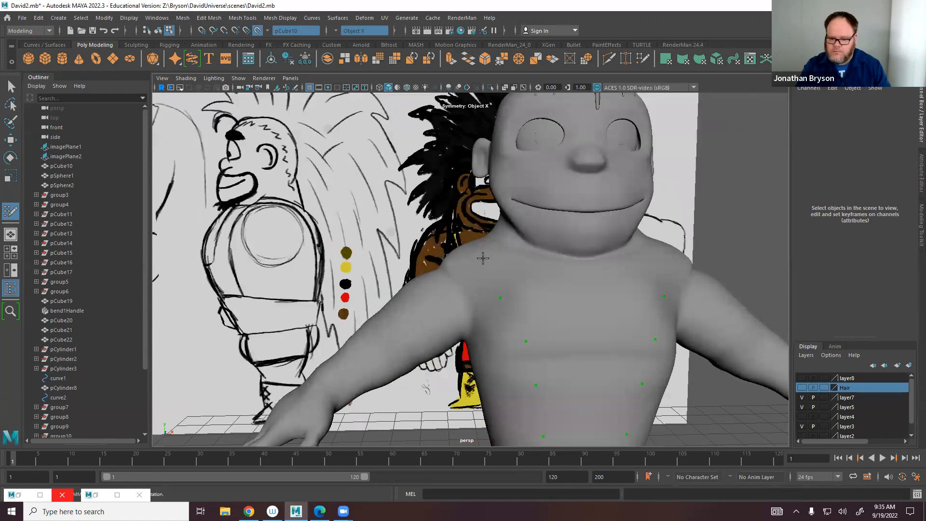
# Continue the mirrored guide points over the shoulders and down the back, converging toward the buttocks.
pyautogui.keyDown('alt'); pyautogui.moveTo(468, 245); pyautogui.dragTo(467, 264); pyautogui.keyUp('alt')
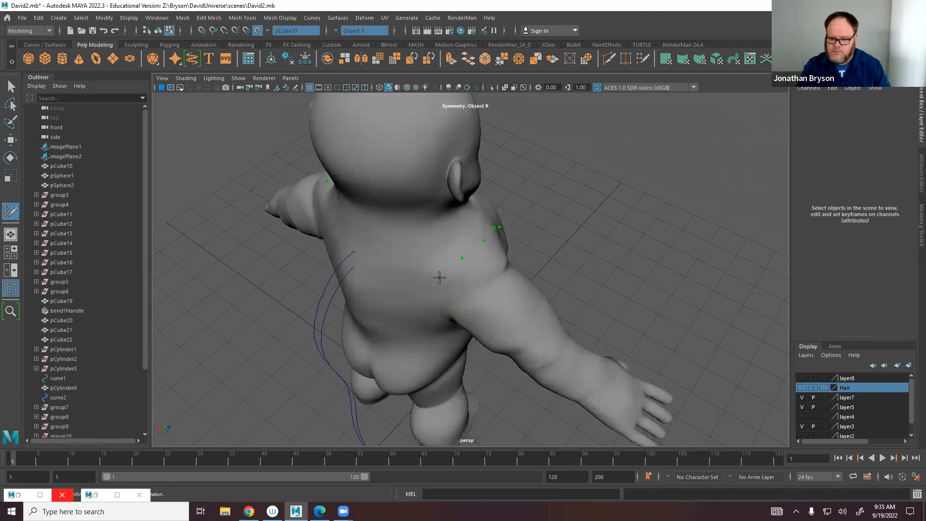
pyautogui.keyDown('alt'); pyautogui.moveTo(397, 316); pyautogui.dragTo(468, 247); pyautogui.keyUp('alt')
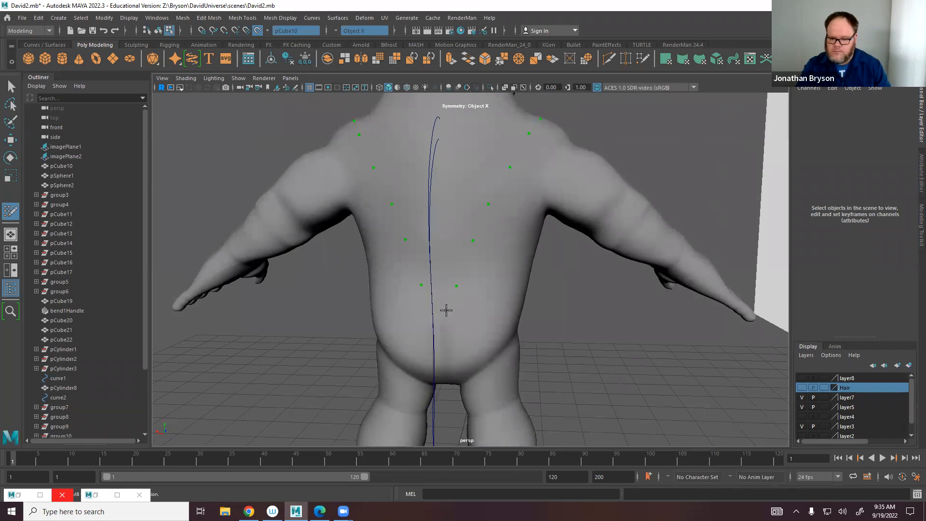
pyautogui.keyDown('alt'); pyautogui.moveTo(449, 315); pyautogui.dragTo(518, 247, button='right'); pyautogui.keyUp('alt')
pyautogui.keyDown('alt'); pyautogui.moveTo(518, 246); pyautogui.dragTo(502, 188); pyautogui.keyUp('alt')
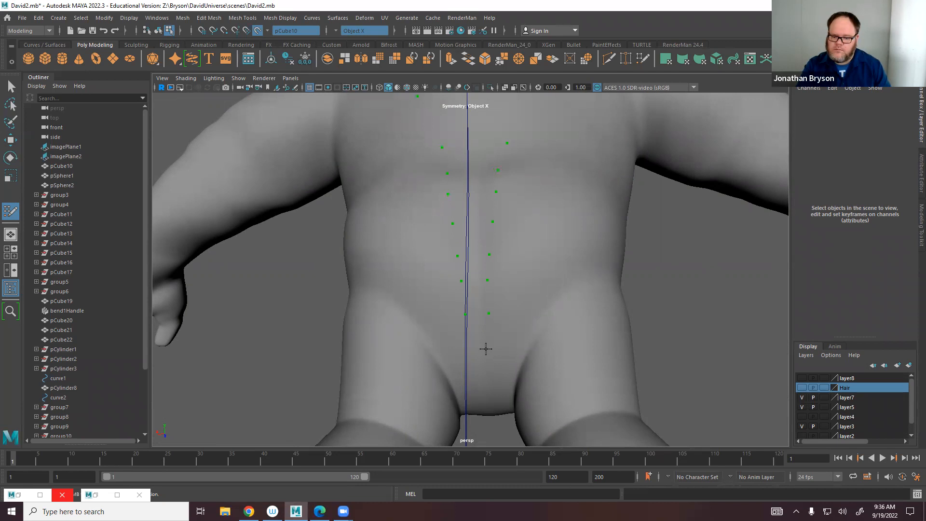
pyautogui.click(487, 351)
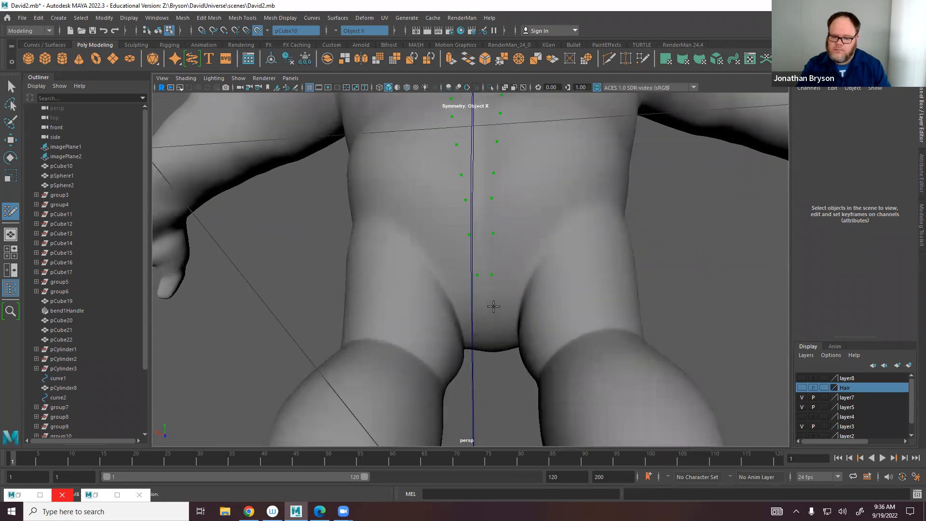
# Place a centre row of guide points down the lower belly and underneath the crotch.
pyautogui.moveTo(530, 352)
pyautogui.keyDown('alt'); pyautogui.mouseDown()
pyautogui.moveTo(434, 337)
pyautogui.moveTo(343, 347)
pyautogui.moveTo(440, 249)
pyautogui.moveTo(519, 240)
pyautogui.moveTo(413, 296)
pyautogui.moveTo(428, 265)
pyautogui.moveTo(516, 282)
pyautogui.moveTo(451, 296)
pyautogui.mouseUp(); pyautogui.keyUp('alt')
pyautogui.click(465, 284)
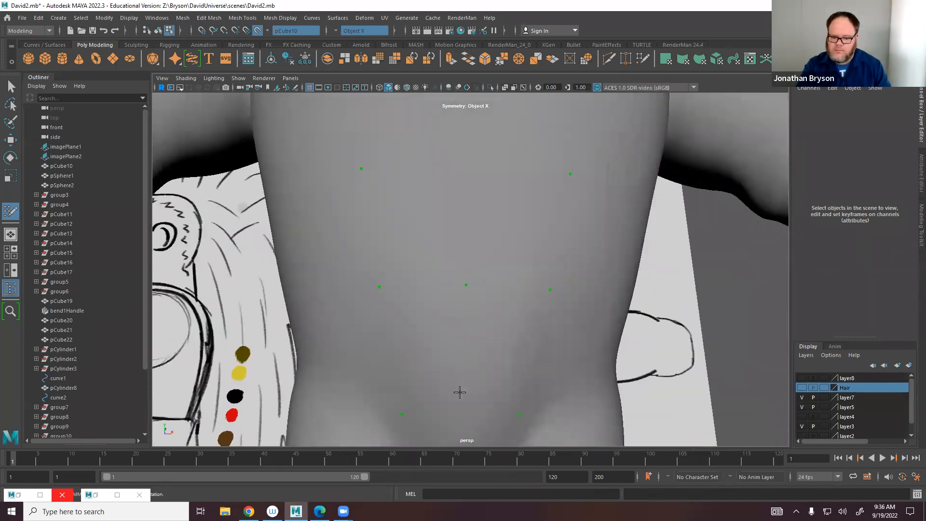
pyautogui.moveTo(461, 414)
pyautogui.keyDown('alt'); pyautogui.mouseDown()
pyautogui.moveTo(504, 331)
pyautogui.moveTo(504, 242)
pyautogui.moveTo(468, 231)
pyautogui.mouseUp(); pyautogui.keyUp('alt')
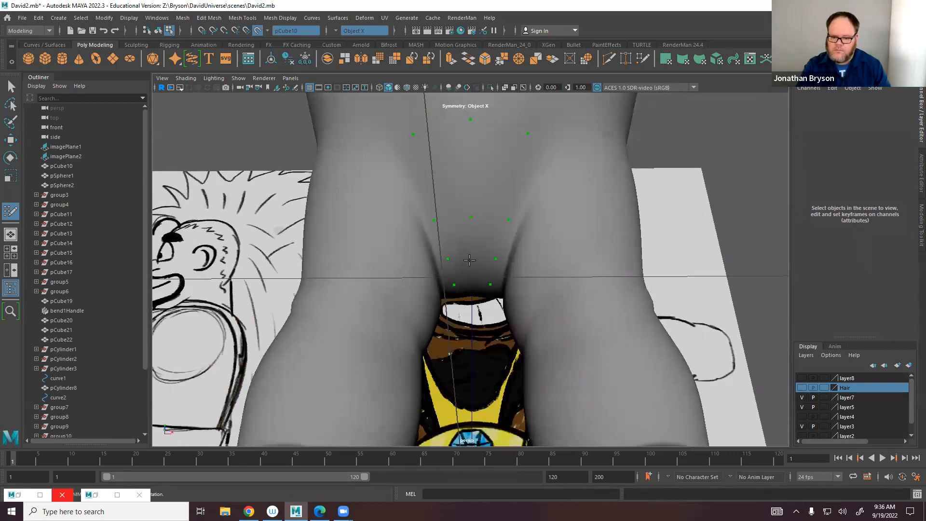
pyautogui.keyDown('alt'); pyautogui.moveTo(489, 327); pyautogui.dragTo(472, 235); pyautogui.keyUp('alt')
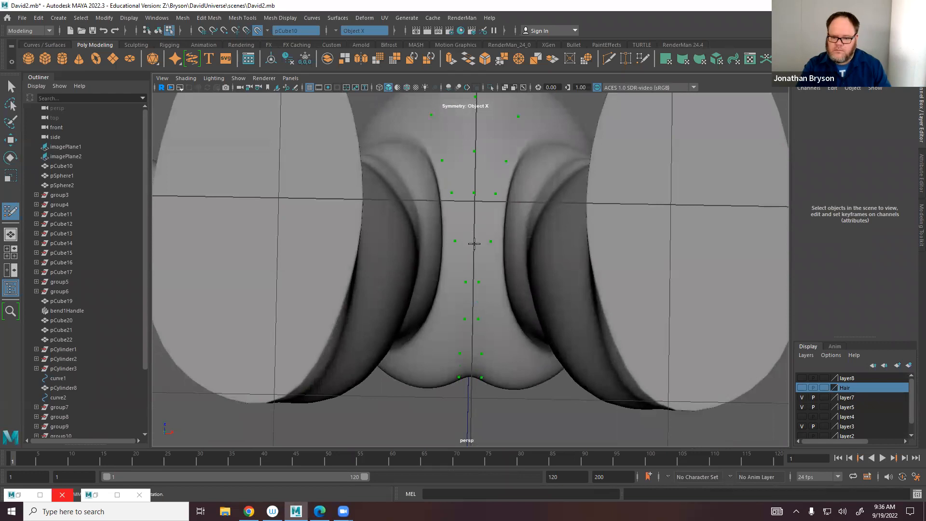
pyautogui.scroll(5, 472, 240)
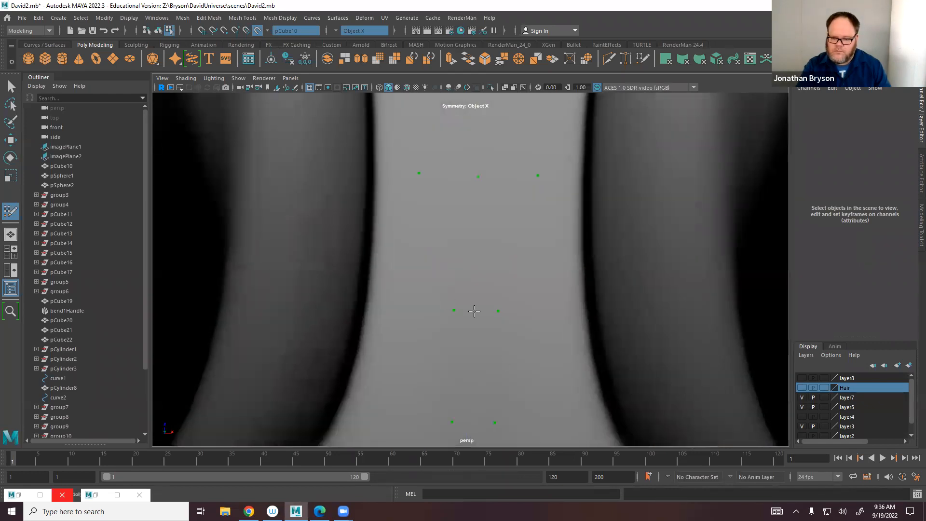
# Extend the centre row of points up between the buttocks to the lower back and add inner-edge points for the back straps.
pyautogui.moveTo(475, 317)
pyautogui.keyDown('alt'); pyautogui.mouseDown()
pyautogui.moveTo(494, 248)
pyautogui.moveTo(485, 317)
pyautogui.moveTo(511, 223)
pyautogui.moveTo(490, 277)
pyautogui.mouseUp(); pyautogui.keyUp('alt')
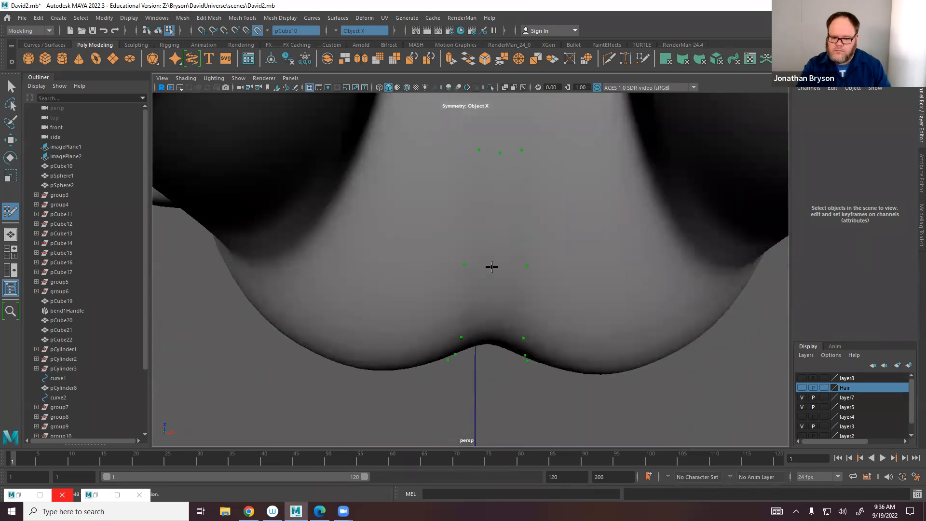
pyautogui.moveTo(514, 340)
pyautogui.keyDown('alt'); pyautogui.mouseDown()
pyautogui.moveTo(501, 285)
pyautogui.moveTo(494, 337)
pyautogui.moveTo(510, 251)
pyautogui.mouseUp(); pyautogui.keyUp('alt')
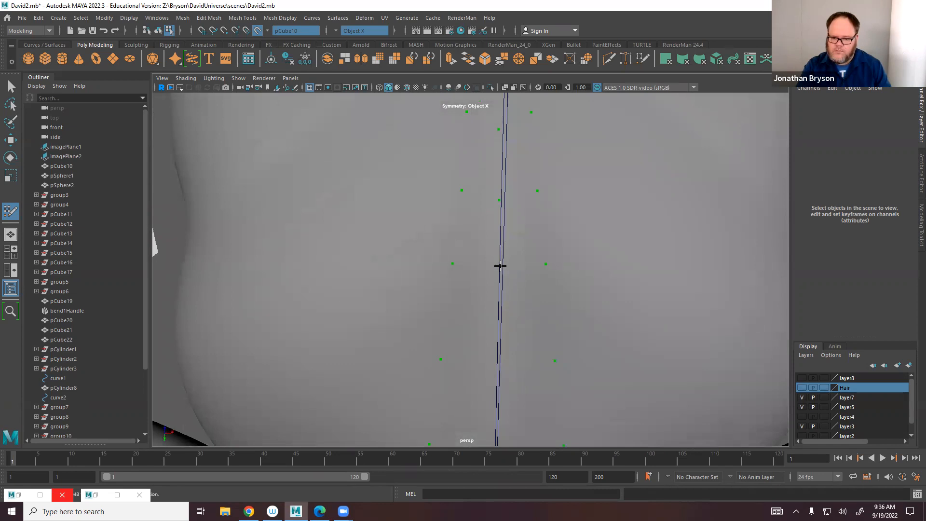
pyautogui.moveTo(497, 373)
pyautogui.keyDown('alt'); pyautogui.mouseDown()
pyautogui.moveTo(529, 252)
pyautogui.moveTo(496, 324)
pyautogui.moveTo(502, 307)
pyautogui.mouseUp(); pyautogui.keyUp('alt')
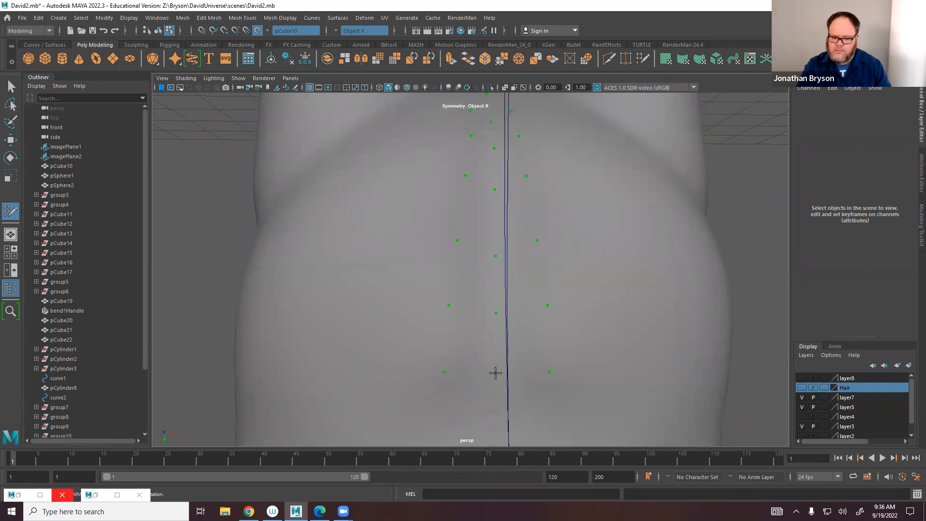
pyautogui.keyDown('alt'); pyautogui.moveTo(487, 411); pyautogui.dragTo(504, 237); pyautogui.keyUp('alt')
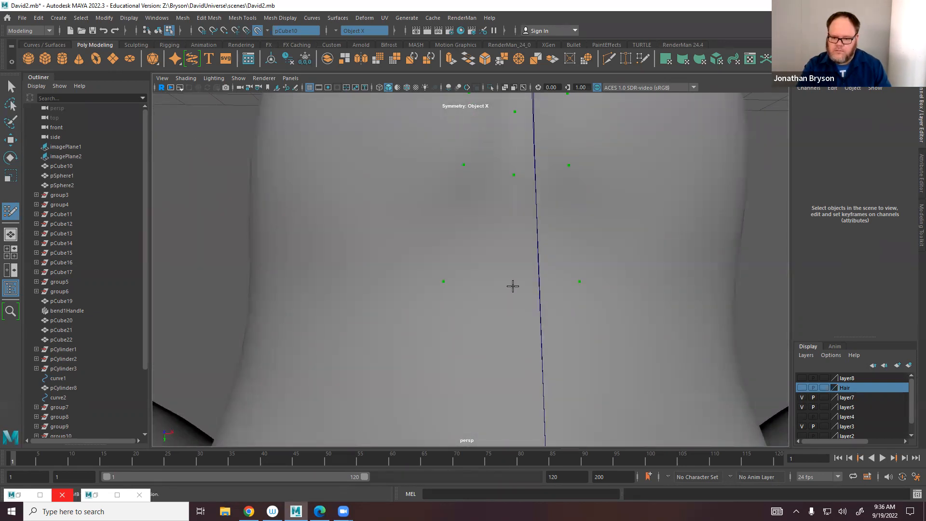
pyautogui.keyDown('alt'); pyautogui.moveTo(500, 366); pyautogui.dragTo(513, 253); pyautogui.keyUp('alt')
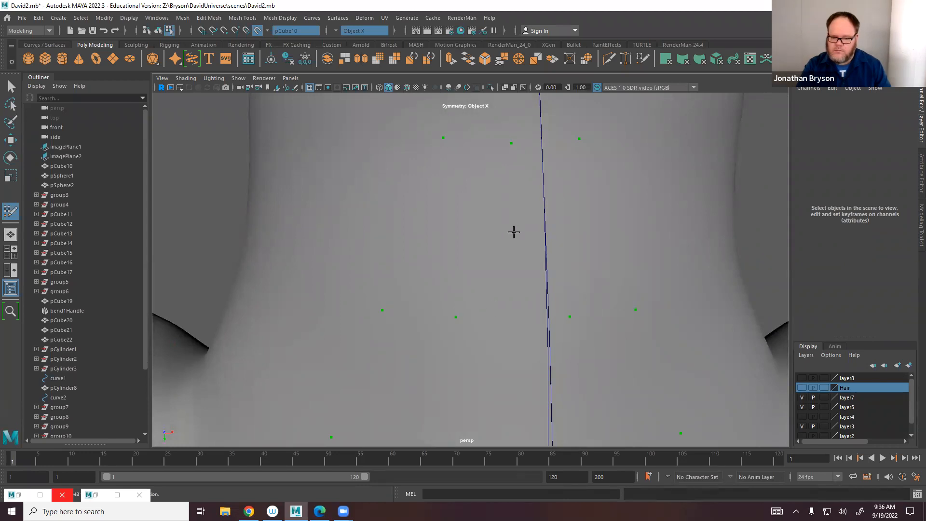
# Fill mirrored quads from the base of the back straps down the lower back onto the buttocks.
pyautogui.keyDown('shift'); pyautogui.click(445, 226); pyautogui.keyUp('shift')
pyautogui.keyDown('shift'); pyautogui.click(445, 226); pyautogui.keyUp('shift')
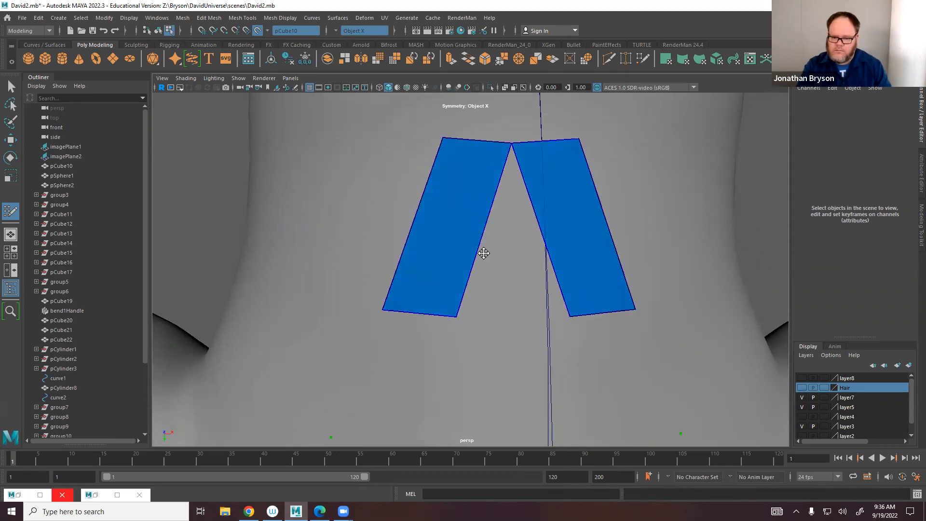
pyautogui.keyDown('alt'); pyautogui.moveTo(484, 253); pyautogui.dragTo(489, 370, button='middle'); pyautogui.keyUp('alt')
pyautogui.keyDown('shift'); pyautogui.click(490, 229); pyautogui.keyUp('shift')
pyautogui.keyDown('alt'); pyautogui.moveTo(525, 124); pyautogui.dragTo(528, 363, button='middle'); pyautogui.keyUp('alt')
pyautogui.keyDown('shift'); pyautogui.click(513, 331); pyautogui.keyUp('shift')
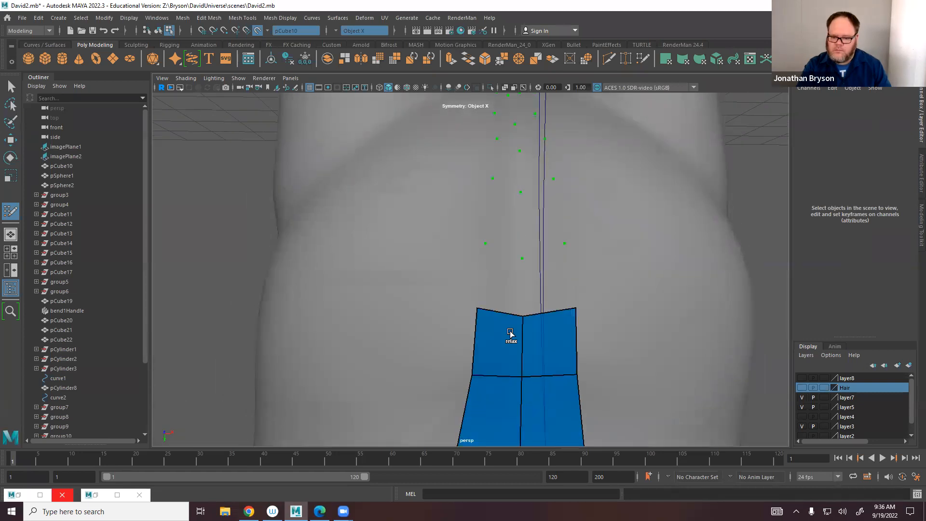
pyautogui.keyDown('shift'); pyautogui.click(511, 282); pyautogui.keyUp('shift')
pyautogui.keyDown('shift'); pyautogui.click(507, 212); pyautogui.keyUp('shift')
pyautogui.keyDown('shift'); pyautogui.click(506, 169); pyautogui.keyUp('shift')
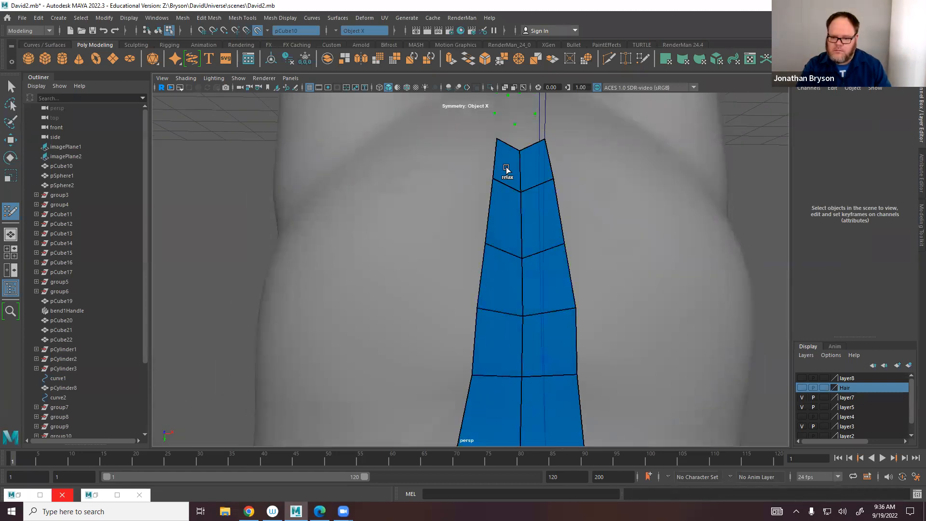
# Fill the narrow mirrored quad strip down between the buttocks and underneath toward the crotch.
pyautogui.keyDown('alt'); pyautogui.moveTo(543, 155); pyautogui.dragTo(535, 351, button='middle'); pyautogui.keyUp('alt')
pyautogui.keyDown('alt'); pyautogui.moveTo(535, 351); pyautogui.dragTo(525, 352); pyautogui.keyUp('alt')
pyautogui.keyDown('shift'); pyautogui.click(494, 260); pyautogui.keyUp('shift')
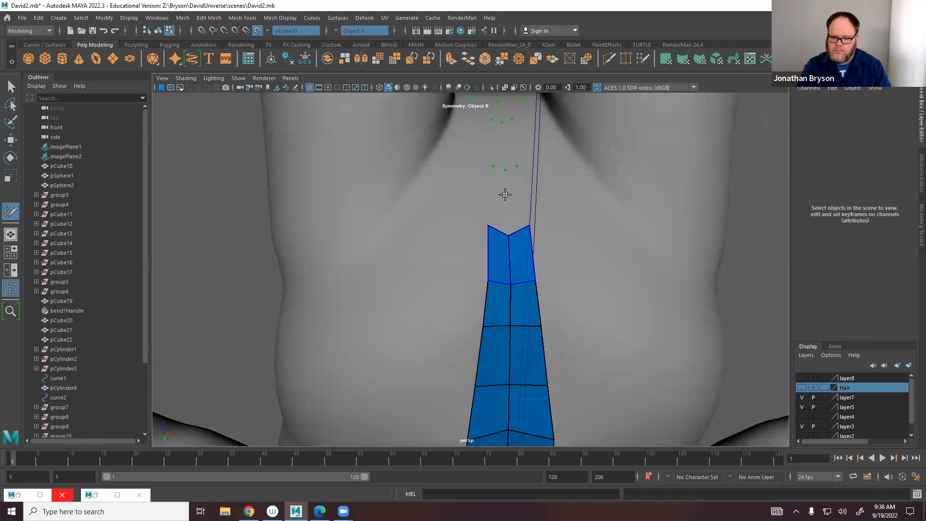
pyautogui.keyDown('shift'); pyautogui.click(501, 192); pyautogui.keyUp('shift')
pyautogui.keyDown('shift'); pyautogui.click(500, 174); pyautogui.keyUp('shift')
pyautogui.keyDown('alt'); pyautogui.moveTo(500, 174); pyautogui.dragTo(502, 213); pyautogui.keyUp('alt')
pyautogui.keyDown('alt'); pyautogui.moveTo(502, 213); pyautogui.dragTo(478, 494, button='middle'); pyautogui.keyUp('alt')
pyautogui.keyDown('shift'); pyautogui.click(494, 216); pyautogui.keyUp('shift')
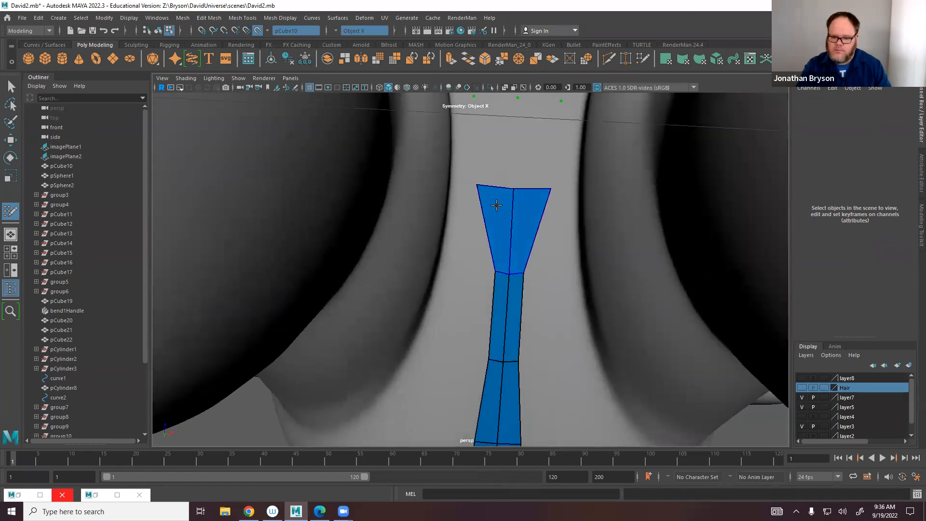
# Fill the widening mirrored quads from the underside of the crotch up onto the lower belly.
pyautogui.keyDown('alt'); pyautogui.moveTo(496, 203); pyautogui.dragTo(506, 194); pyautogui.keyUp('alt')
pyautogui.keyDown('alt'); pyautogui.moveTo(507, 195); pyautogui.dragTo(510, 261, button='middle'); pyautogui.keyUp('alt')
pyautogui.keyDown('shift'); pyautogui.click(519, 252); pyautogui.keyUp('shift')
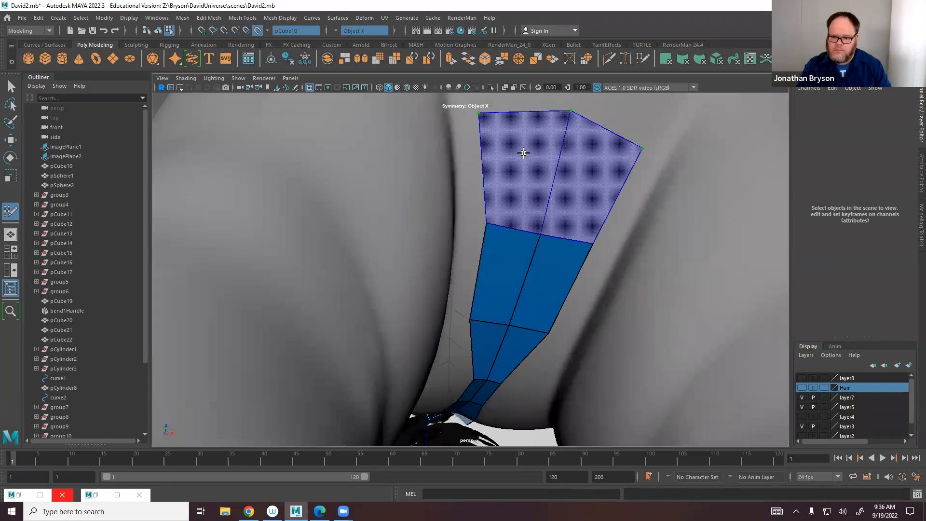
pyautogui.keyDown('shift'); pyautogui.click(523, 151); pyautogui.keyUp('shift')
pyautogui.keyDown('alt'); pyautogui.moveTo(523, 150); pyautogui.dragTo(543, 331, button='middle'); pyautogui.keyUp('alt')
pyautogui.keyDown('alt'); pyautogui.moveTo(543, 331); pyautogui.dragTo(475, 269); pyautogui.keyUp('alt')
pyautogui.scroll(2, 469, 220)
pyautogui.keyDown('shift'); pyautogui.click(468, 220); pyautogui.keyUp('shift')
pyautogui.keyDown('alt'); pyautogui.moveTo(479, 348); pyautogui.dragTo(484, 475, button='middle'); pyautogui.keyUp('alt')
pyautogui.keyDown('alt'); pyautogui.moveTo(484, 433); pyautogui.dragTo(452, 341); pyautogui.keyUp('alt')
pyautogui.keyDown('shift'); pyautogui.click(424, 335); pyautogui.keyUp('shift')
# Split the front strip into two straps and fill their mirrored quads up the belly and chest.
pyautogui.keyDown('alt'); pyautogui.moveTo(505, 201); pyautogui.dragTo(509, 361, button='middle'); pyautogui.keyUp('alt')
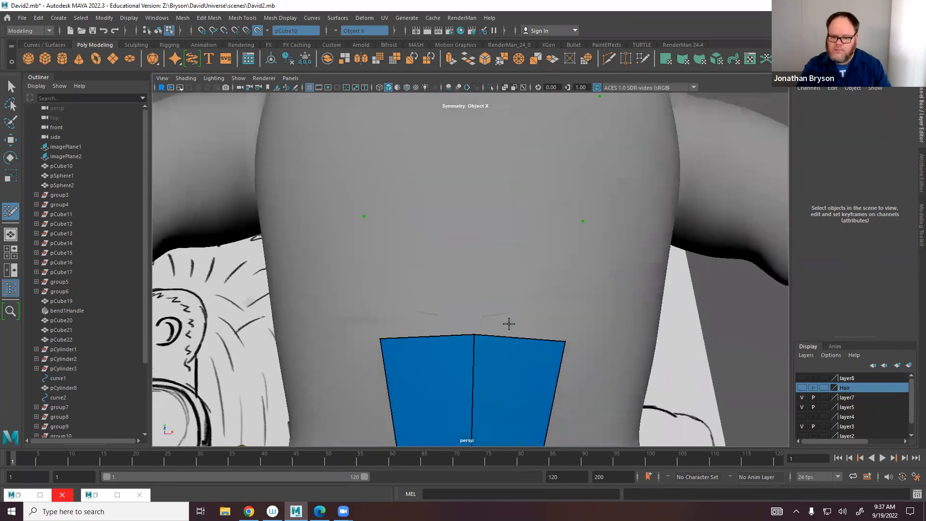
pyautogui.keyDown('alt'); pyautogui.moveTo(509, 361); pyautogui.dragTo(437, 282, button='right'); pyautogui.keyUp('alt')
pyautogui.keyDown('shift'); pyautogui.click(423, 296); pyautogui.keyUp('shift')
pyautogui.keyDown('alt'); pyautogui.moveTo(463, 275); pyautogui.dragTo(506, 366, button='middle'); pyautogui.keyUp('alt')
pyautogui.keyDown('alt'); pyautogui.moveTo(506, 367); pyautogui.dragTo(480, 314); pyautogui.keyUp('alt')
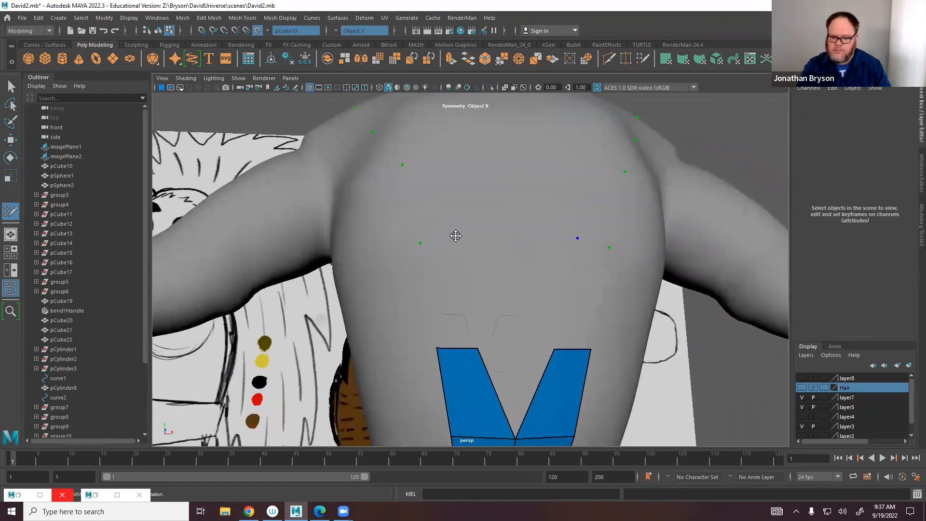
pyautogui.keyDown('shift'); pyautogui.click(455, 244); pyautogui.keyUp('shift')
pyautogui.keyDown('alt'); pyautogui.moveTo(480, 314); pyautogui.dragTo(470, 249, button='right'); pyautogui.keyUp('alt')
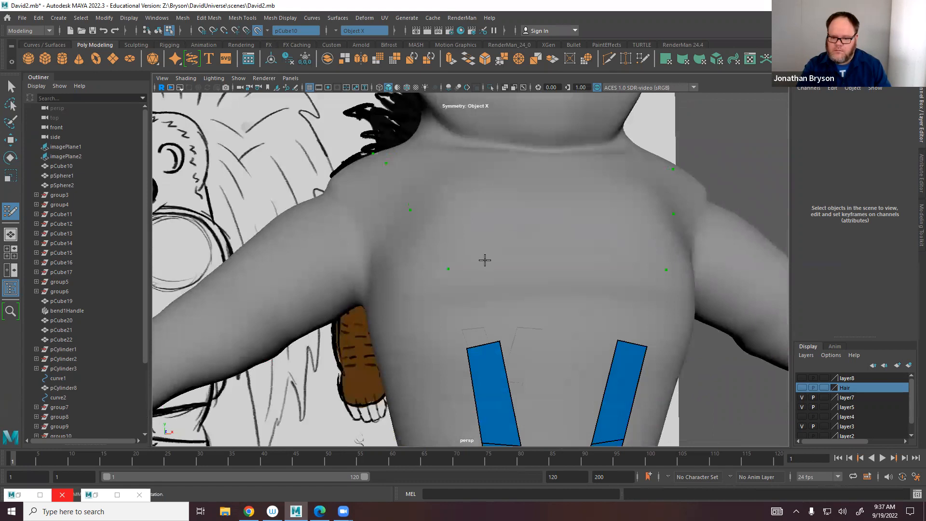
pyautogui.keyDown('shift'); pyautogui.click(480, 289); pyautogui.keyUp('shift')
pyautogui.keyDown('shift'); pyautogui.click(432, 234); pyautogui.keyUp('shift')
# Add the inner-edge points and fill the mirrored strap quads from the upper chest over the shoulders.
pyautogui.moveTo(432, 233)
pyautogui.keyDown('alt'); pyautogui.mouseDown()
pyautogui.moveTo(586, 299)
pyautogui.moveTo(563, 175)
pyautogui.mouseUp(); pyautogui.keyUp('alt')
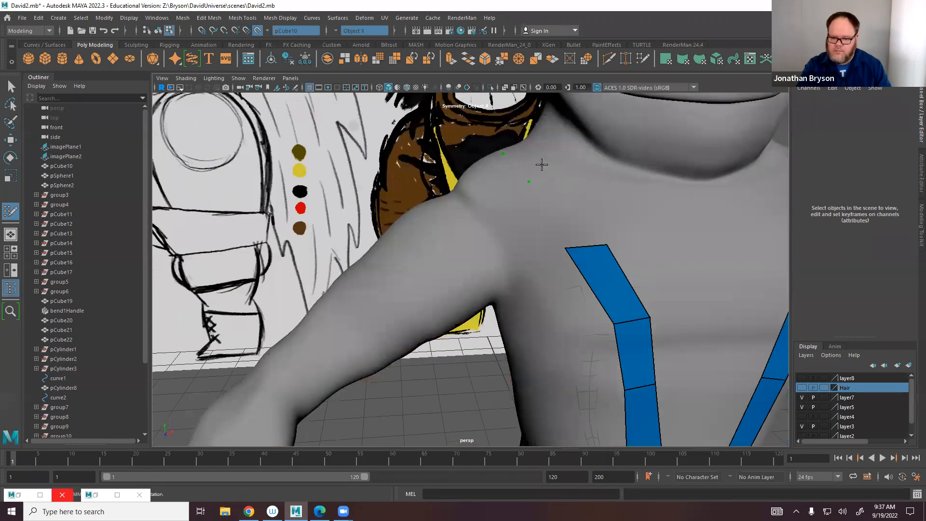
pyautogui.keyDown('shift'); pyautogui.click(575, 236); pyautogui.keyUp('shift')
pyautogui.keyDown('alt'); pyautogui.moveTo(549, 208); pyautogui.dragTo(521, 149); pyautogui.keyUp('alt')
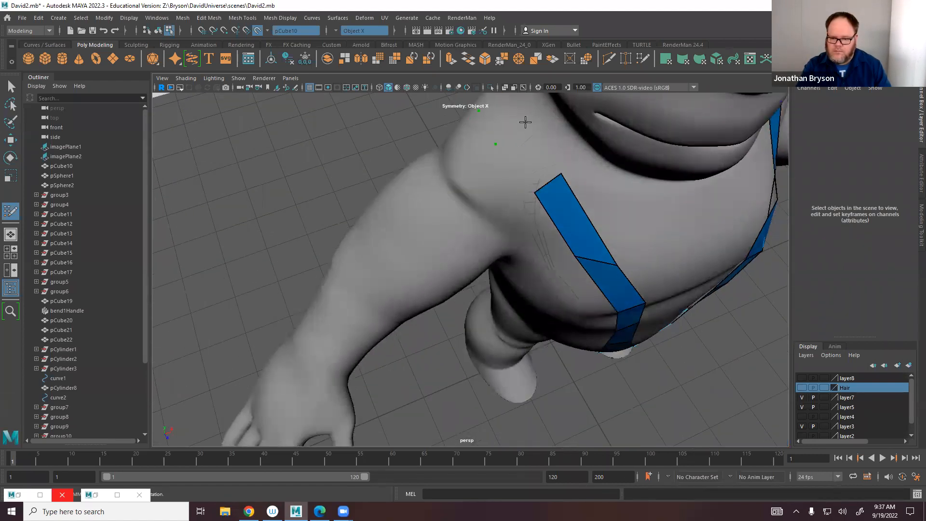
pyautogui.keyDown('shift'); pyautogui.click(545, 171); pyautogui.keyUp('shift')
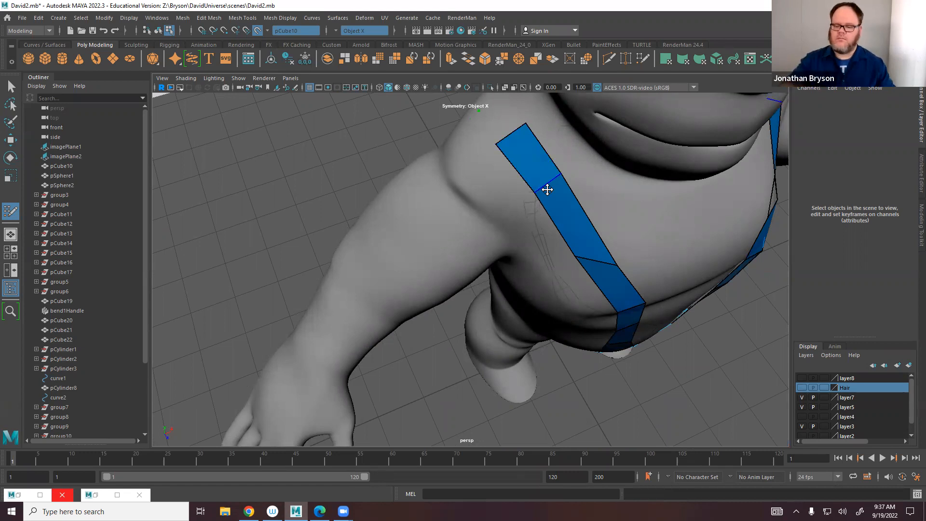
pyautogui.keyDown('alt'); pyautogui.moveTo(546, 193); pyautogui.dragTo(529, 215); pyautogui.keyUp('alt')
pyautogui.keyDown('shift'); pyautogui.click(569, 212); pyautogui.keyUp('shift')
# Fill the mirrored quads down the upper back to join the shoulder straps with the lower back straps.
pyautogui.keyDown('alt'); pyautogui.moveTo(479, 250); pyautogui.dragTo(459, 299); pyautogui.keyUp('alt')
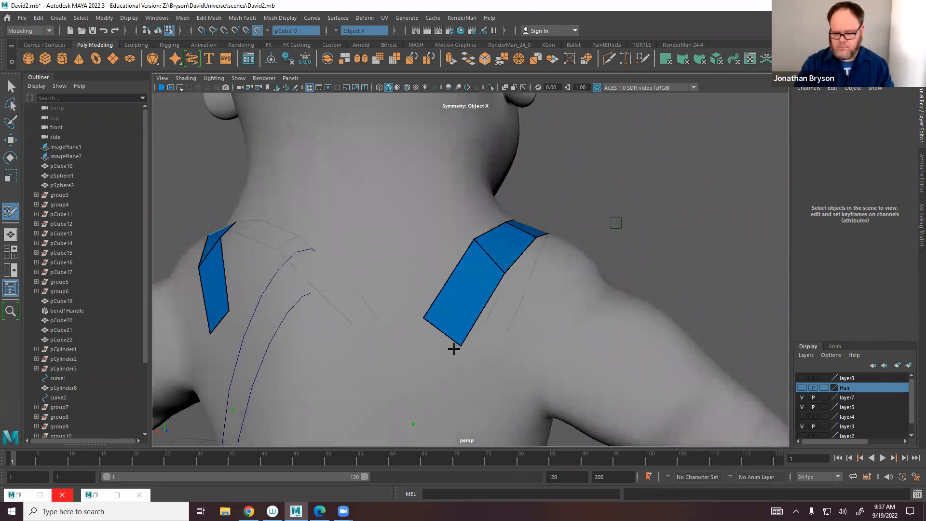
pyautogui.keyDown('alt'); pyautogui.moveTo(450, 345); pyautogui.dragTo(442, 246); pyautogui.keyUp('alt')
pyautogui.keyDown('shift'); pyautogui.click(489, 239); pyautogui.keyUp('shift')
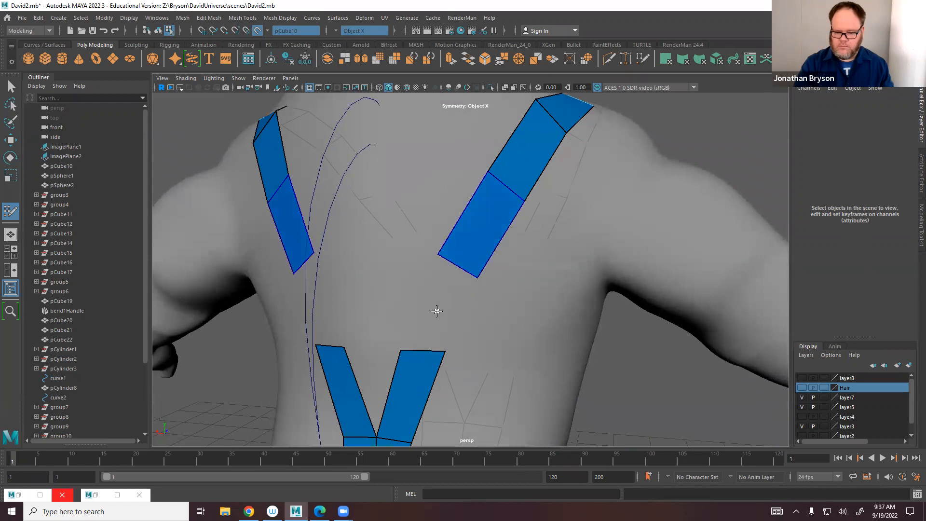
pyautogui.keyDown('shift'); pyautogui.click(434, 323); pyautogui.keyUp('shift')
# Fill mirrored quads along the inner edges of the lower front straps and close the V between them on the belly.
pyautogui.keyDown('alt'); pyautogui.moveTo(375, 352); pyautogui.dragTo(457, 361); pyautogui.keyUp('alt')
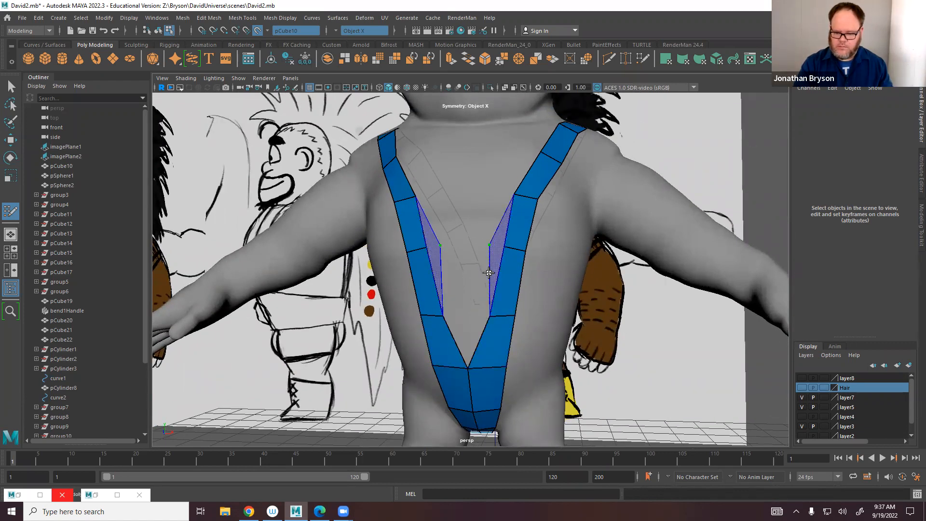
pyautogui.keyDown('shift'); pyautogui.click(487, 280); pyautogui.keyUp('shift')
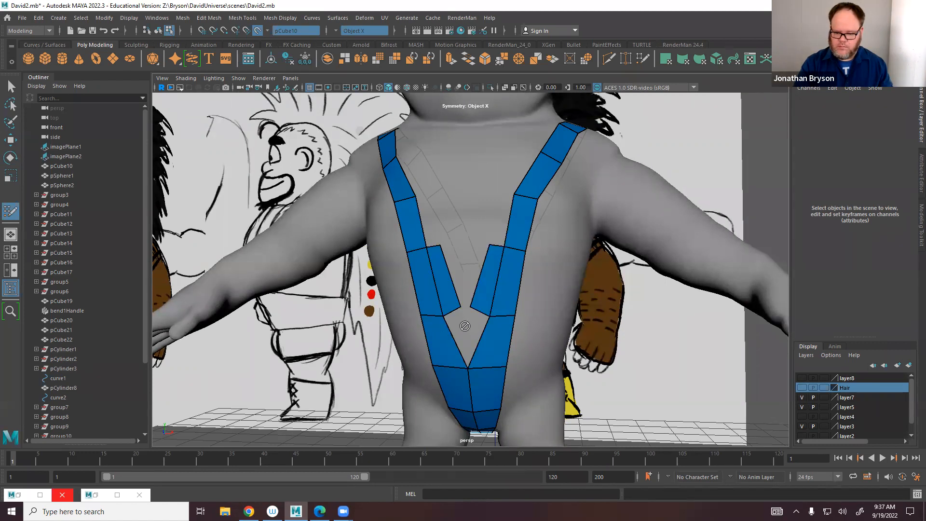
pyautogui.keyDown('shift'); pyautogui.click(460, 352); pyautogui.keyUp('shift')
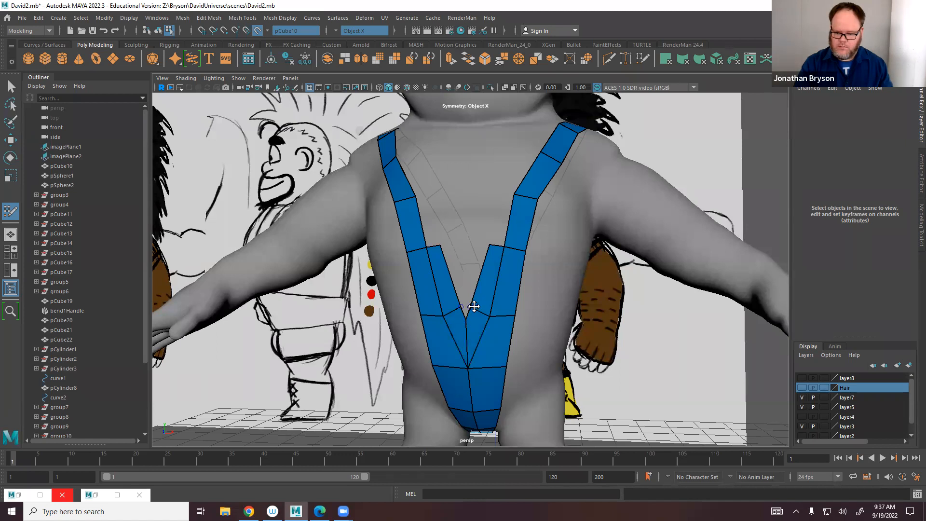
pyautogui.moveTo(491, 245); pyautogui.dragTo(488, 241)
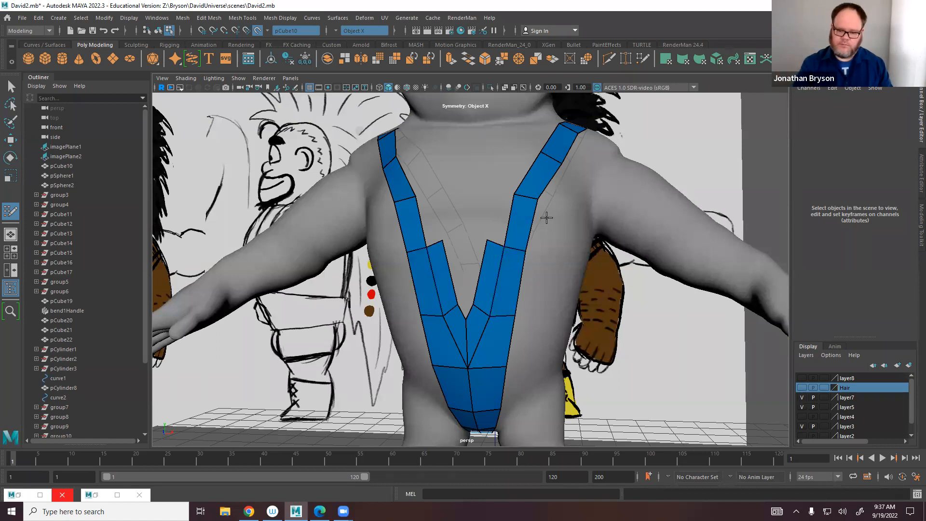
# Add a mirrored inner quad to each strap at chest height and shift the neighbouring strap points up to the shoulders.
pyautogui.keyDown('alt'); pyautogui.moveTo(475, 217); pyautogui.dragTo(444, 302, button='middle'); pyautogui.keyUp('alt')
pyautogui.keyDown('alt'); pyautogui.moveTo(444, 302); pyautogui.dragTo(469, 318, button='right'); pyautogui.keyUp('alt')
pyautogui.keyDown('alt'); pyautogui.moveTo(469, 318); pyautogui.dragTo(496, 241, button='middle'); pyautogui.keyUp('alt')
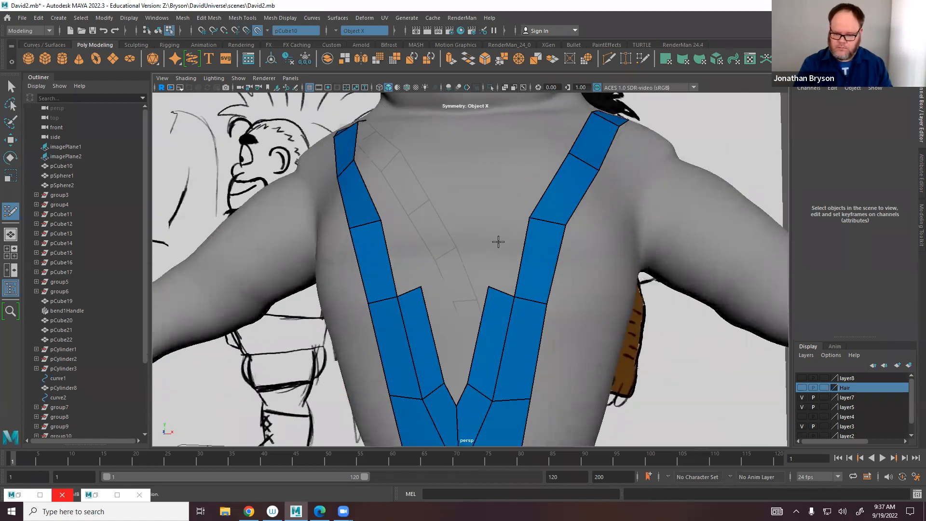
pyautogui.keyDown('shift'); pyautogui.click(507, 239); pyautogui.keyUp('shift')
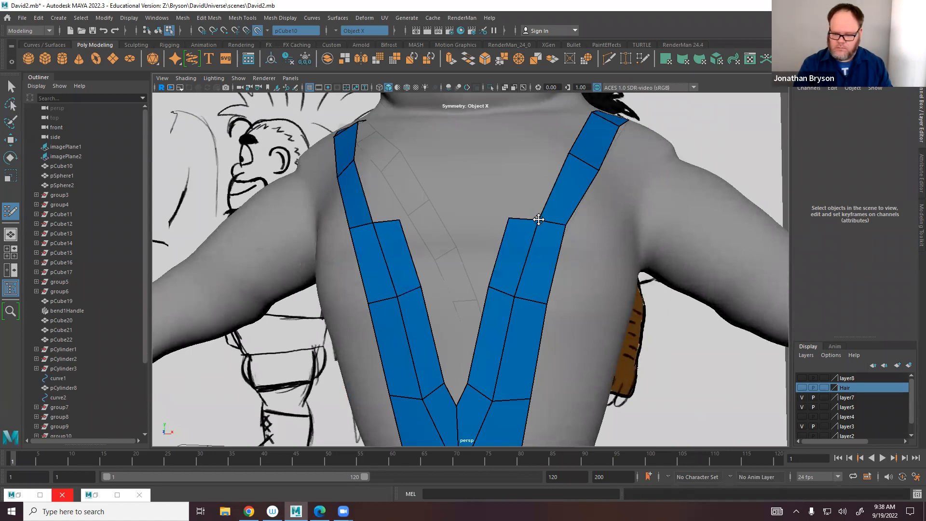
pyautogui.moveTo(564, 225); pyautogui.dragTo(577, 228)
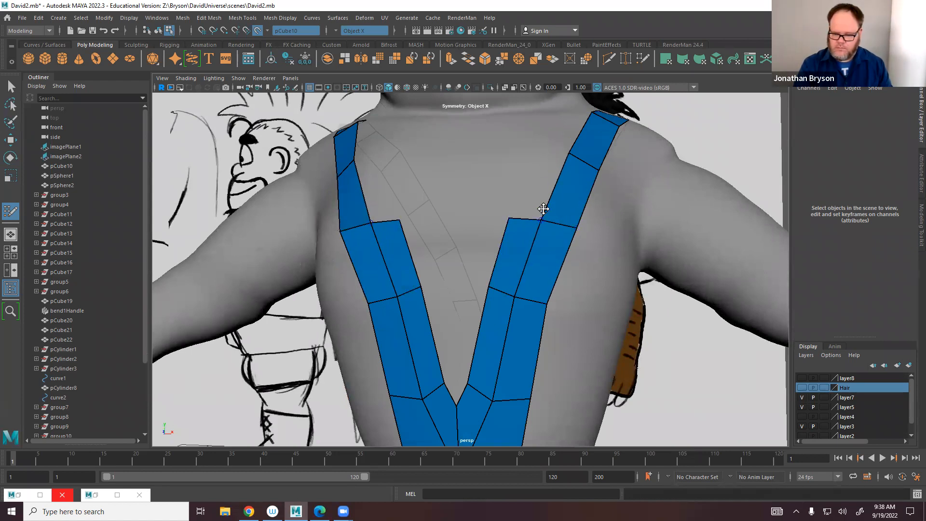
pyautogui.moveTo(571, 153); pyautogui.dragTo(574, 160)
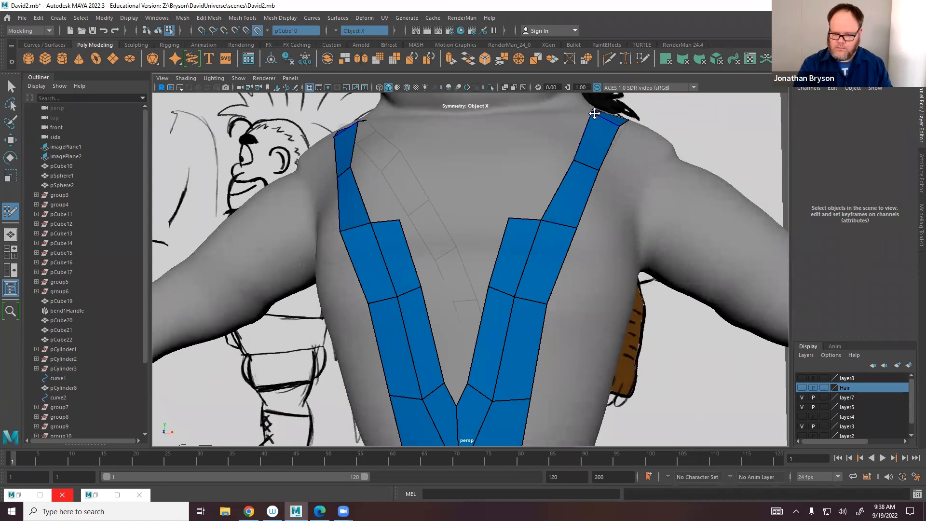
pyautogui.moveTo(592, 115); pyautogui.dragTo(598, 111)
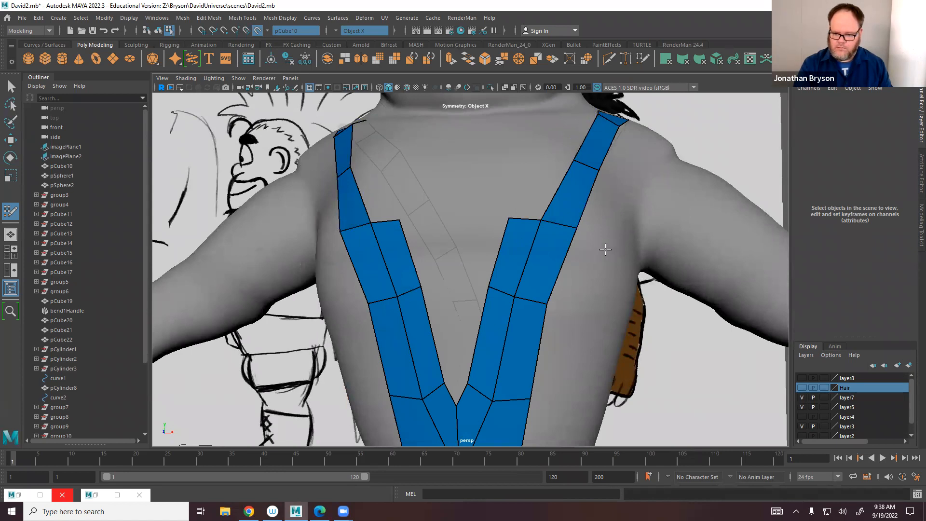
# Weld the added quads' upper inner corners into the chest straps and reposition the points along the V neckline.
pyautogui.keyDown('alt'); pyautogui.moveTo(605, 250); pyautogui.dragTo(548, 252); pyautogui.keyUp('alt')
pyautogui.keyDown('alt'); pyautogui.moveTo(548, 252); pyautogui.dragTo(463, 258, button='right'); pyautogui.keyUp('alt')
pyautogui.keyDown('alt'); pyautogui.moveTo(463, 258); pyautogui.dragTo(516, 271); pyautogui.keyUp('alt')
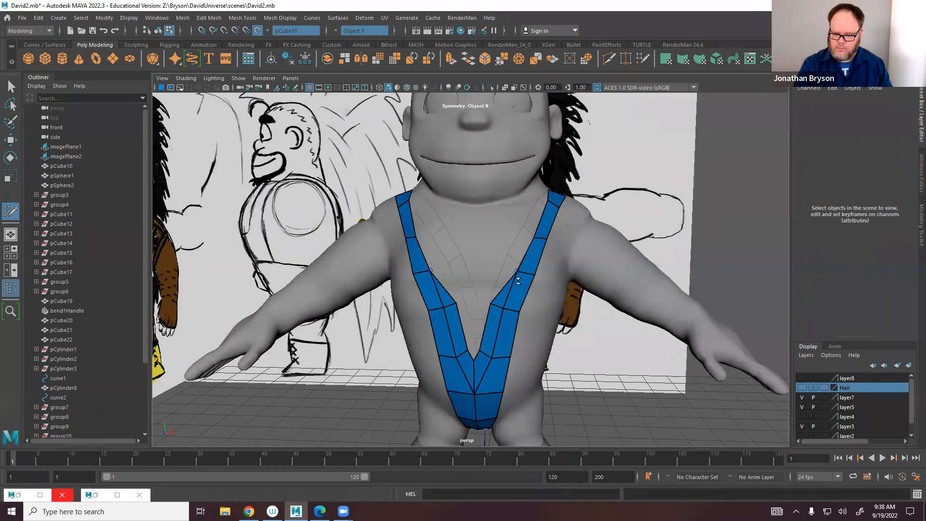
pyautogui.moveTo(491, 302); pyautogui.dragTo(498, 305)
pyautogui.keyDown('alt'); pyautogui.moveTo(492, 370); pyautogui.dragTo(492, 303, button='middle'); pyautogui.keyUp('alt')
pyautogui.moveTo(480, 283); pyautogui.dragTo(510, 283)
pyautogui.moveTo(519, 240)
pyautogui.mouseDown()
pyautogui.moveTo(494, 239)
pyautogui.moveTo(508, 242)
pyautogui.mouseUp()
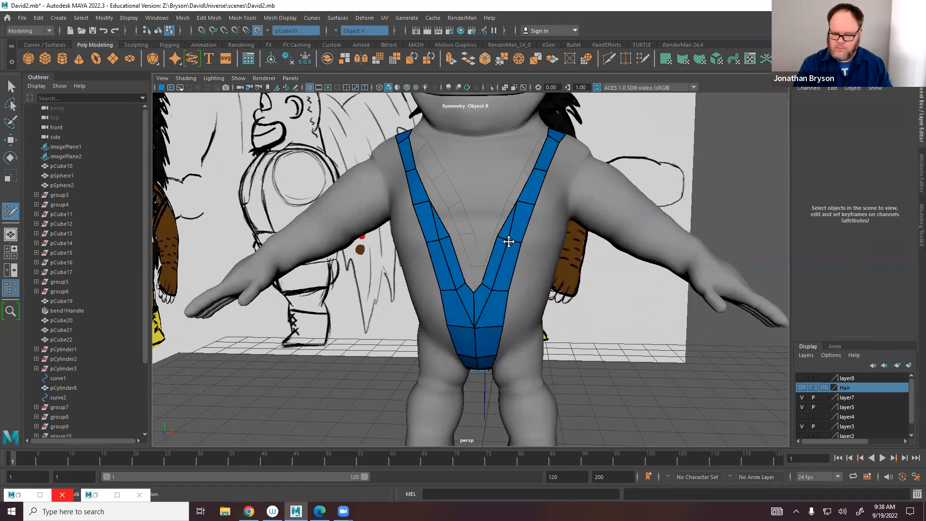
# Insert a mirrored lengthwise edge loop through the singlet's straps and crosswise loops around the crotch strip.
pyautogui.keyDown('alt'); pyautogui.moveTo(494, 291); pyautogui.dragTo(480, 188); pyautogui.keyUp('alt')
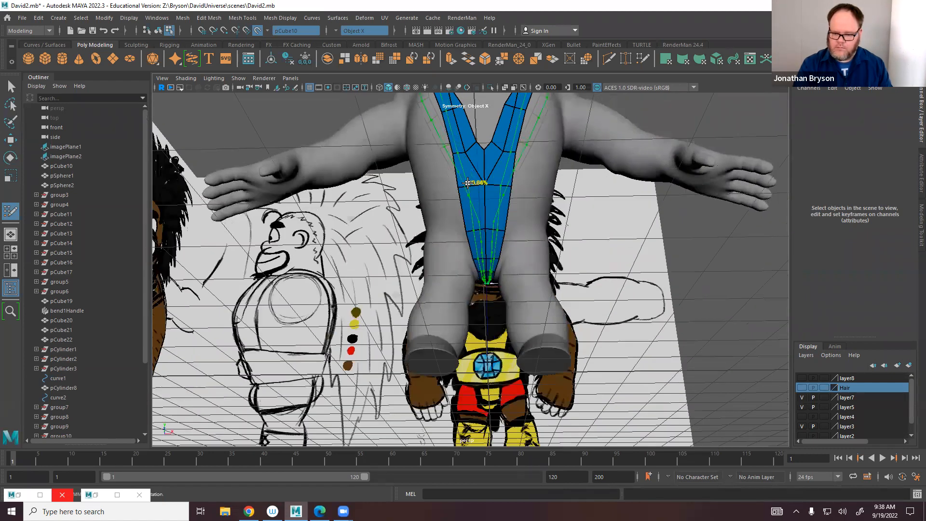
pyautogui.keyDown('ctrl'); pyautogui.click(470, 185); pyautogui.keyUp('ctrl')
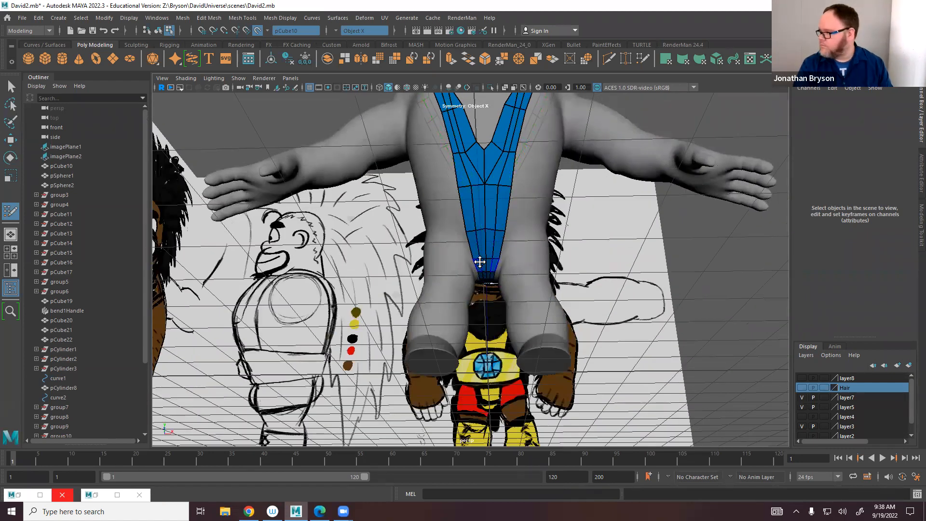
pyautogui.keyDown('alt'); pyautogui.moveTo(500, 294); pyautogui.dragTo(424, 360); pyautogui.keyUp('alt')
pyautogui.scroll(1, 420, 328)
pyautogui.keyDown('alt'); pyautogui.moveTo(371, 221); pyautogui.dragTo(480, 301); pyautogui.keyUp('alt')
pyautogui.keyDown('alt'); pyautogui.moveTo(480, 301); pyautogui.dragTo(484, 381, button='middle'); pyautogui.keyUp('alt')
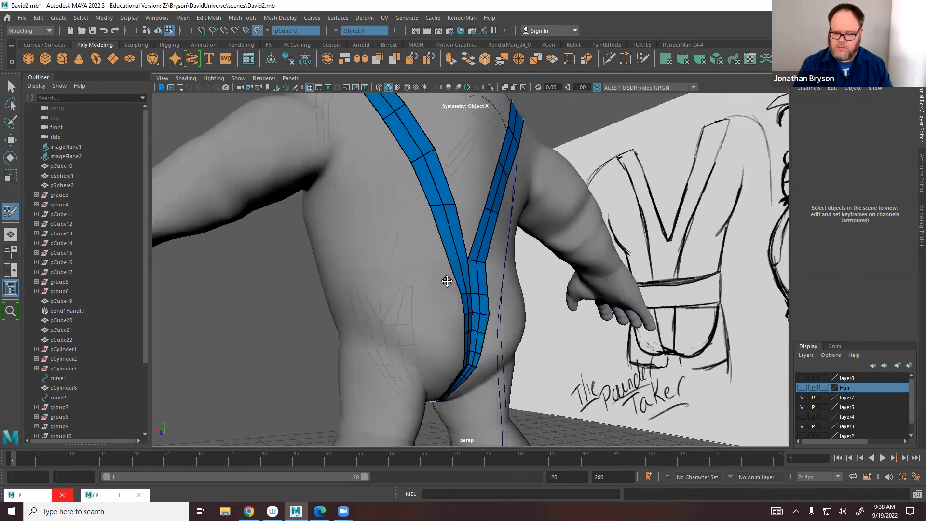
pyautogui.scroll(3, 444, 279)
pyautogui.keyDown('alt'); pyautogui.moveTo(473, 334); pyautogui.dragTo(404, 354); pyautogui.keyUp('alt')
pyautogui.keyDown('ctrl'); pyautogui.click(402, 347); pyautogui.keyUp('ctrl')
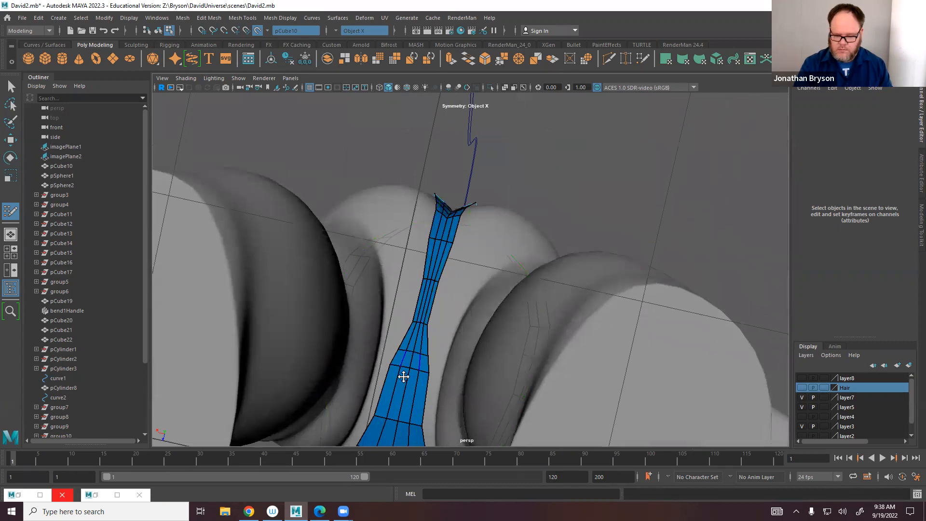
pyautogui.keyDown('alt'); pyautogui.moveTo(403, 375); pyautogui.dragTo(442, 288, button='middle'); pyautogui.keyUp('alt')
pyautogui.keyDown('ctrl'); pyautogui.click(433, 300); pyautogui.keyUp('ctrl')
# Insert mirrored crosswise edge loops in the long quads of the lower and middle back straps.
pyautogui.keyDown('alt'); pyautogui.moveTo(486, 246); pyautogui.dragTo(468, 314); pyautogui.keyUp('alt')
pyautogui.keyDown('ctrl'); pyautogui.click(413, 256); pyautogui.keyUp('ctrl')
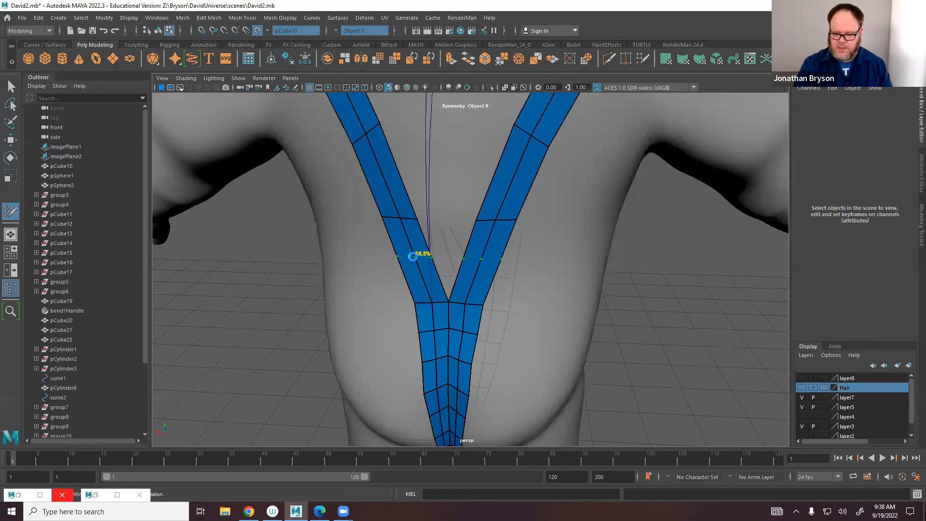
pyautogui.keyDown('alt'); pyautogui.moveTo(378, 185); pyautogui.dragTo(440, 310, button='middle'); pyautogui.keyUp('alt')
pyautogui.keyDown('ctrl'); pyautogui.click(436, 312); pyautogui.keyUp('ctrl')
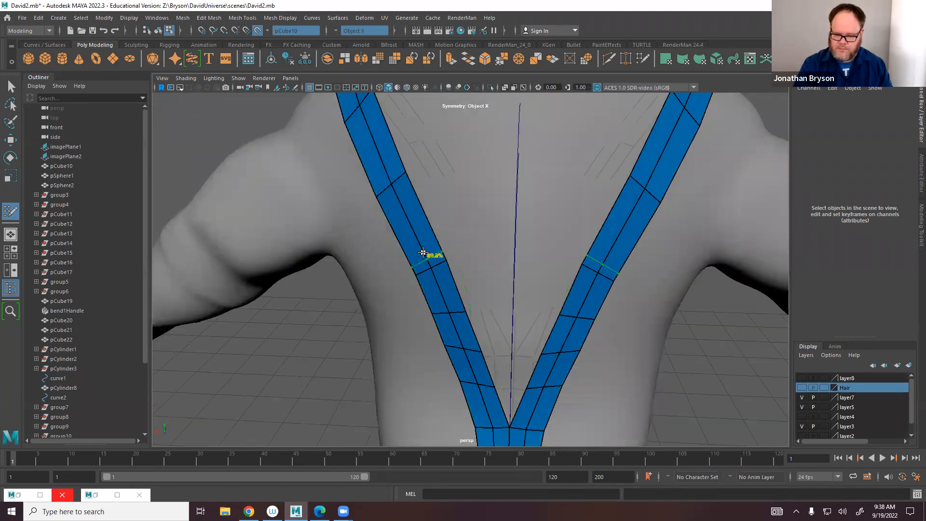
pyautogui.keyDown('ctrl'); pyautogui.click(403, 225); pyautogui.keyUp('ctrl')
# Insert mirrored crosswise edge loops from the upper back straps to the tops of the shoulders.
pyautogui.keyDown('alt'); pyautogui.moveTo(406, 228); pyautogui.dragTo(477, 271); pyautogui.keyUp('alt')
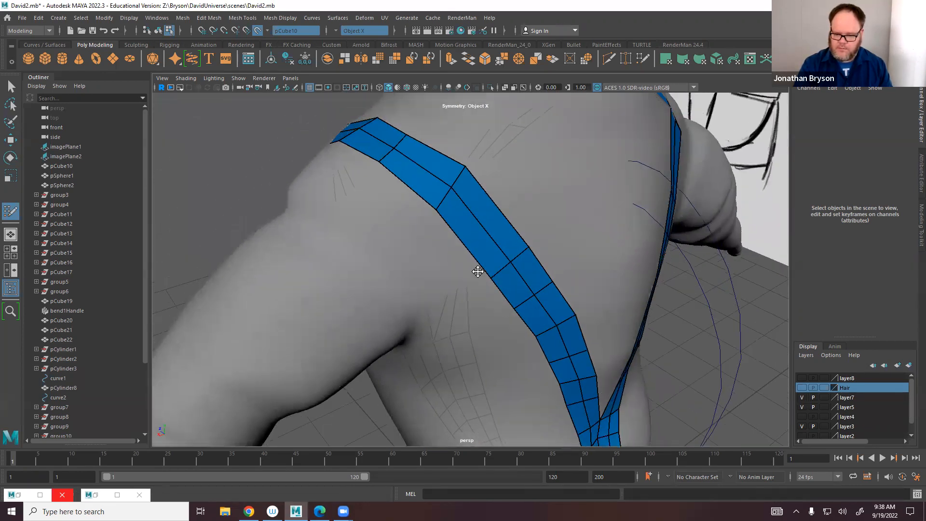
pyautogui.keyDown('alt'); pyautogui.moveTo(477, 272); pyautogui.dragTo(479, 280, button='middle'); pyautogui.keyUp('alt')
pyautogui.keyDown('ctrl'); pyautogui.click(470, 258); pyautogui.keyUp('ctrl')
pyautogui.keyDown('ctrl'); pyautogui.click(411, 190); pyautogui.keyUp('ctrl')
pyautogui.keyDown('alt'); pyautogui.moveTo(423, 210); pyautogui.dragTo(521, 260); pyautogui.keyUp('alt')
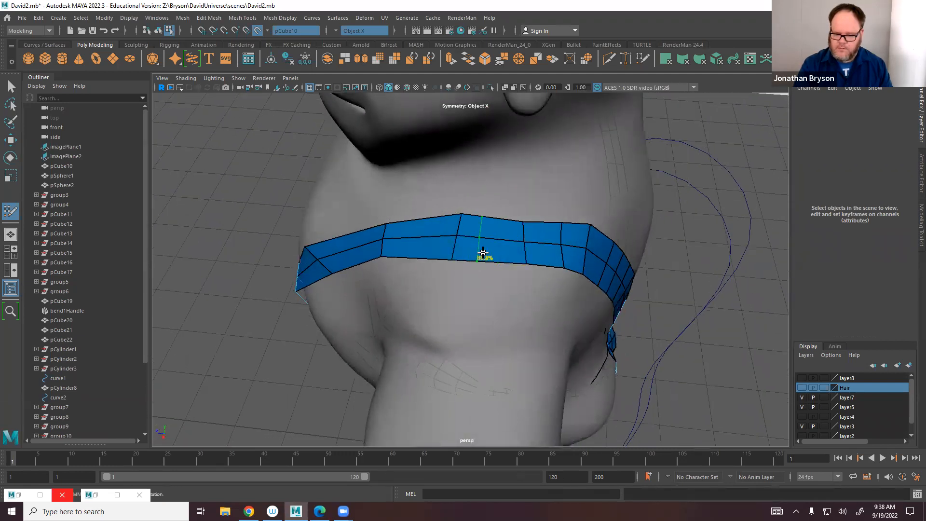
pyautogui.keyDown('ctrl'); pyautogui.click(491, 258); pyautogui.keyUp('ctrl')
pyautogui.keyDown('ctrl'); pyautogui.click(425, 259); pyautogui.keyUp('ctrl')
# Insert mirrored crosswise edge loops in the straps from the front of the shoulders down the upper chest.
pyautogui.keyDown('alt'); pyautogui.moveTo(398, 282); pyautogui.dragTo(389, 273); pyautogui.keyUp('alt')
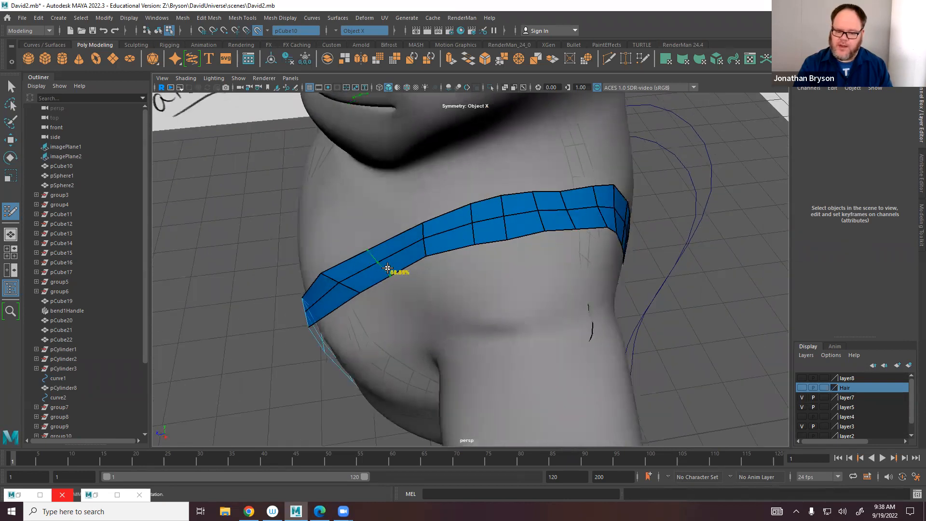
pyautogui.keyDown('ctrl'); pyautogui.click(391, 268); pyautogui.keyUp('ctrl')
pyautogui.keyDown('alt'); pyautogui.moveTo(397, 305); pyautogui.dragTo(425, 240); pyautogui.keyUp('alt')
pyautogui.keyDown('ctrl'); pyautogui.click(440, 282); pyautogui.keyUp('ctrl')
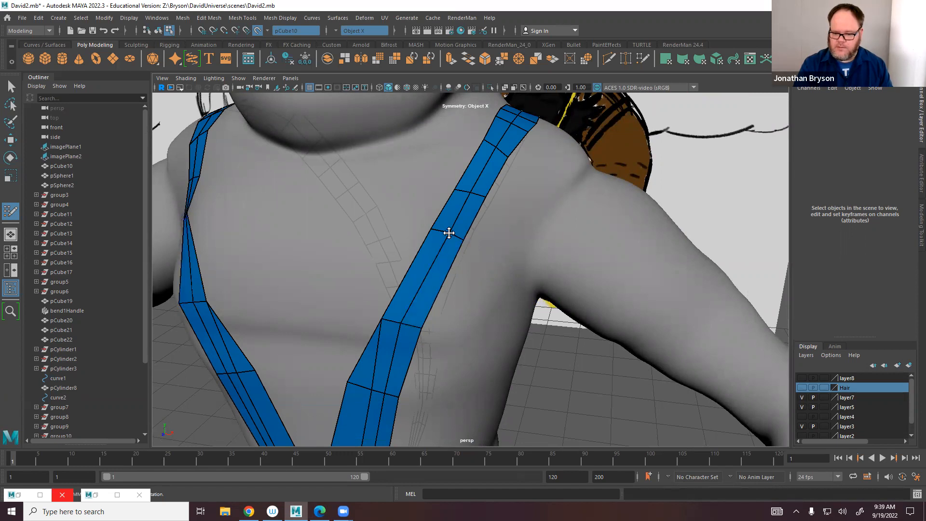
# Move the centre-line points of the chest strap to even out its lengthwise edge loop.
pyautogui.keyDown('alt'); pyautogui.moveTo(477, 183); pyautogui.dragTo(465, 195); pyautogui.keyUp('alt')
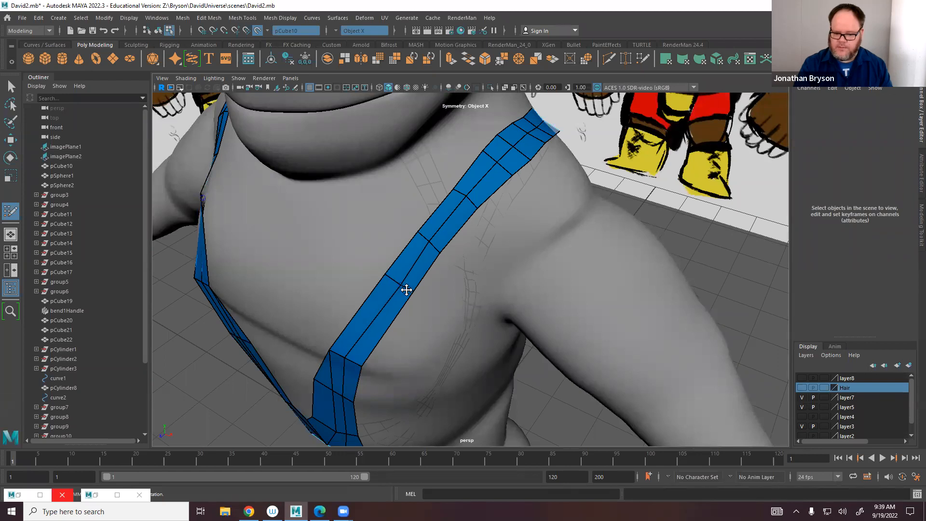
pyautogui.keyDown('alt'); pyautogui.moveTo(385, 323); pyautogui.dragTo(423, 308); pyautogui.keyUp('alt')
pyautogui.moveTo(401, 338); pyautogui.dragTo(421, 337)
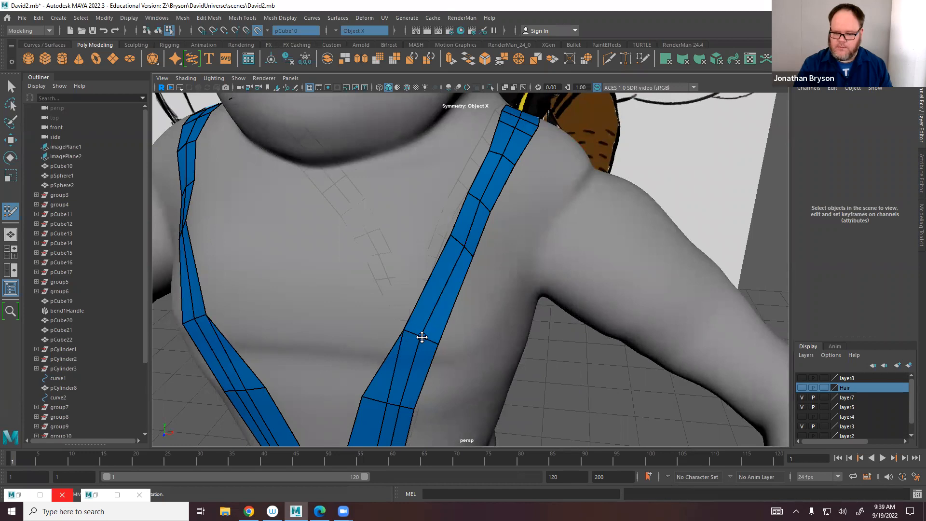
pyautogui.moveTo(461, 245); pyautogui.dragTo(453, 256)
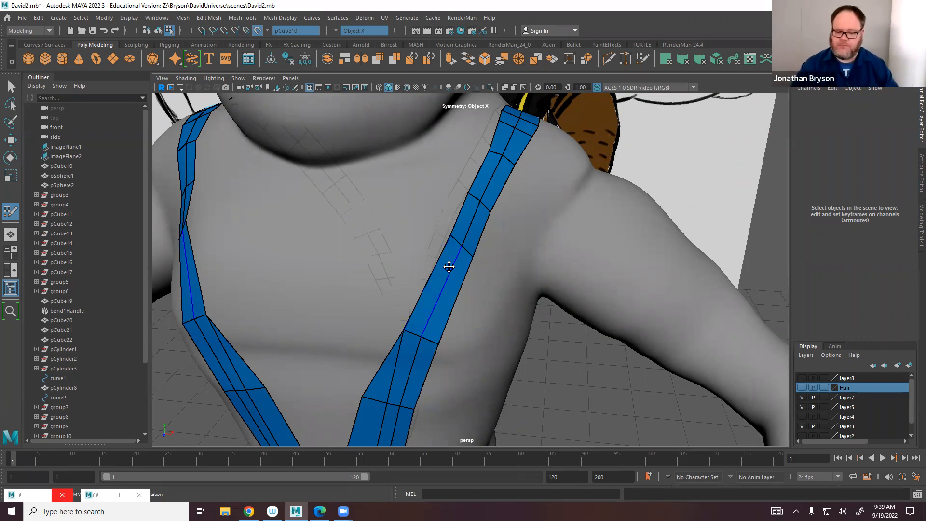
# Split the remaining long quads on the chest and belly straps with mirrored crosswise edge loops.
pyautogui.keyDown('alt'); pyautogui.moveTo(402, 360); pyautogui.dragTo(458, 147, button='middle'); pyautogui.keyUp('alt')
pyautogui.keyDown('ctrl'); pyautogui.click(457, 235); pyautogui.keyUp('ctrl')
pyautogui.keyDown('alt'); pyautogui.moveTo(483, 219); pyautogui.dragTo(459, 355, button='middle'); pyautogui.keyUp('alt')
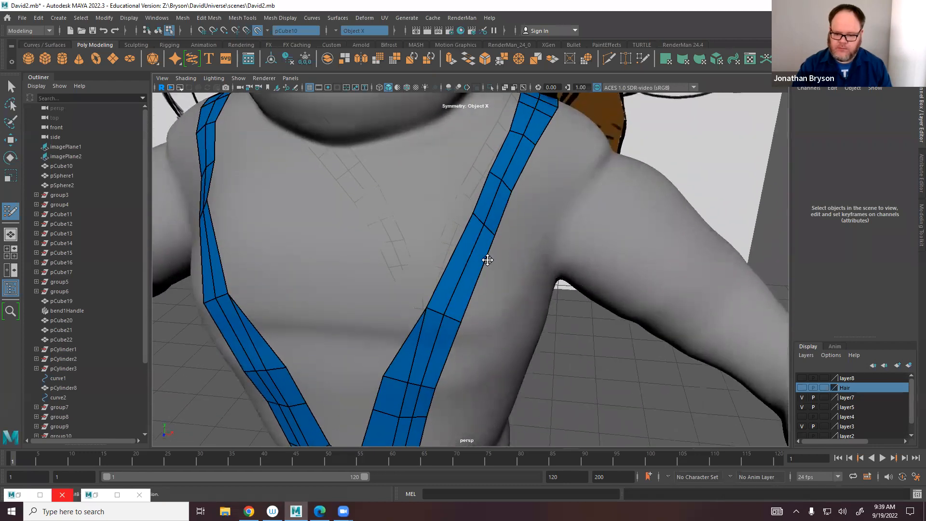
pyautogui.keyDown('alt'); pyautogui.moveTo(469, 272); pyautogui.dragTo(420, 262); pyautogui.keyUp('alt')
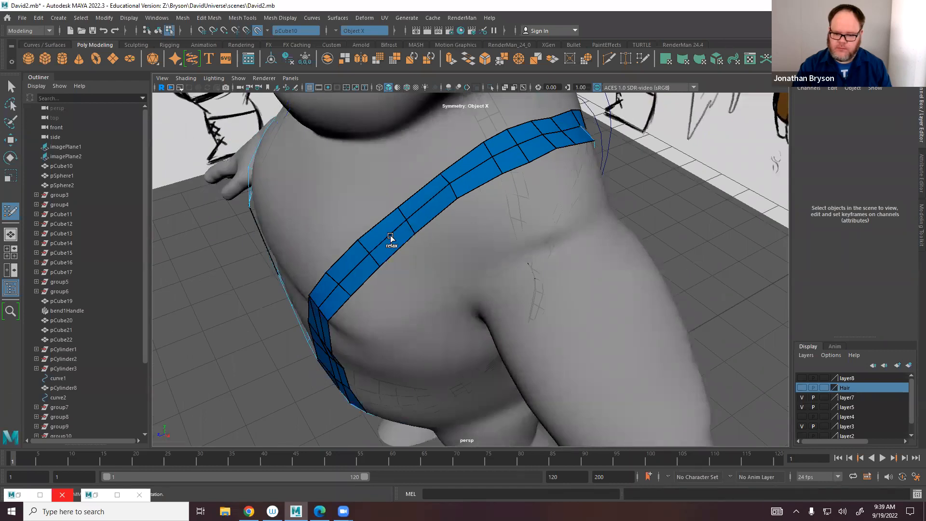
# Insert an edge loop following the V neckline and relax the front strap mesh from the chest down to the lower belly.
pyautogui.keyDown('alt'); pyautogui.moveTo(528, 174); pyautogui.dragTo(424, 265); pyautogui.keyUp('alt')
pyautogui.keyDown('alt'); pyautogui.moveTo(424, 265); pyautogui.dragTo(430, 337, button='middle'); pyautogui.keyUp('alt')
pyautogui.keyDown('alt'); pyautogui.moveTo(445, 325); pyautogui.dragTo(458, 289); pyautogui.keyUp('alt')
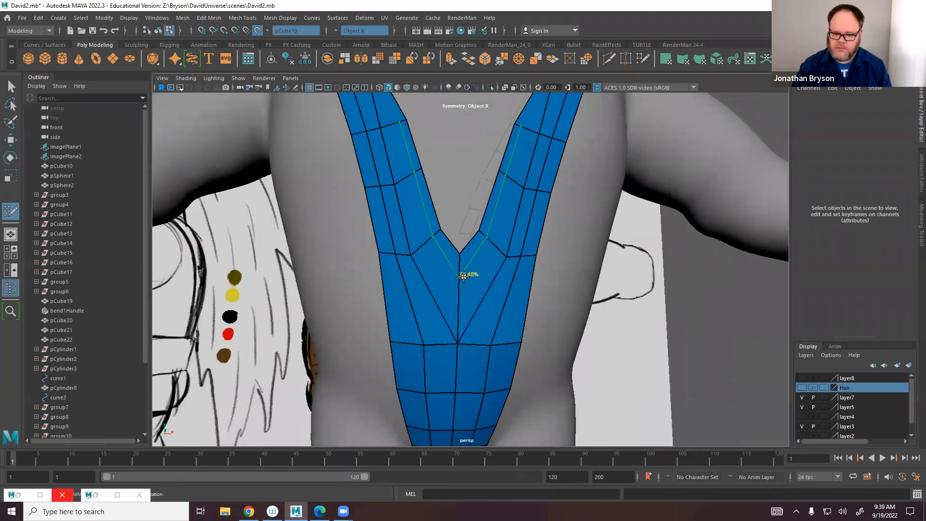
pyautogui.keyDown('ctrl'); pyautogui.click(459, 291); pyautogui.keyUp('ctrl')
pyautogui.keyDown('alt'); pyautogui.moveTo(516, 135); pyautogui.dragTo(501, 224, button='middle'); pyautogui.keyUp('alt')
pyautogui.moveTo(502, 224)
pyautogui.keyDown('shift'); pyautogui.mouseDown()
pyautogui.moveTo(446, 366)
pyautogui.moveTo(459, 370)
pyautogui.moveTo(448, 419)
pyautogui.moveTo(477, 405)
pyautogui.moveTo(454, 421)
pyautogui.mouseUp(); pyautogui.keyUp('shift')
pyautogui.keyDown('alt'); pyautogui.moveTo(455, 430); pyautogui.dragTo(428, 267, button='middle'); pyautogui.keyUp('alt')
pyautogui.scroll(-5, 427, 267)
pyautogui.moveTo(427, 266)
pyautogui.keyDown('alt'); pyautogui.mouseDown()
pyautogui.moveTo(530, 265)
pyautogui.moveTo(435, 261)
pyautogui.moveTo(405, 217)
pyautogui.moveTo(492, 248)
pyautogui.mouseUp(); pyautogui.keyUp('alt')
pyautogui.scroll(3, 491, 284)
pyautogui.moveTo(527, 289)
pyautogui.keyDown('alt'); pyautogui.mouseDown()
pyautogui.moveTo(458, 265)
pyautogui.moveTo(455, 284)
pyautogui.mouseUp(); pyautogui.keyUp('alt')
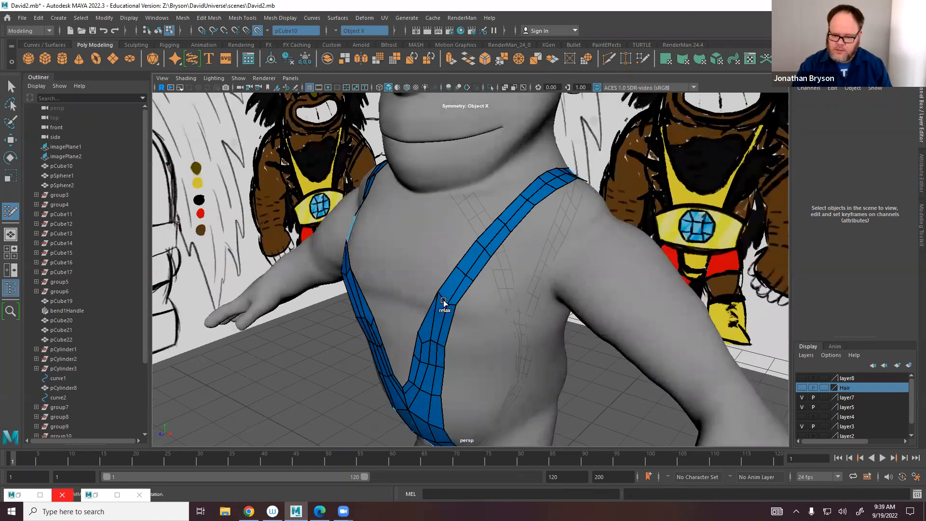
# Leave Quad Draw, select the singlet mesh as an object and make layer8 visible.
pyautogui.press('q')
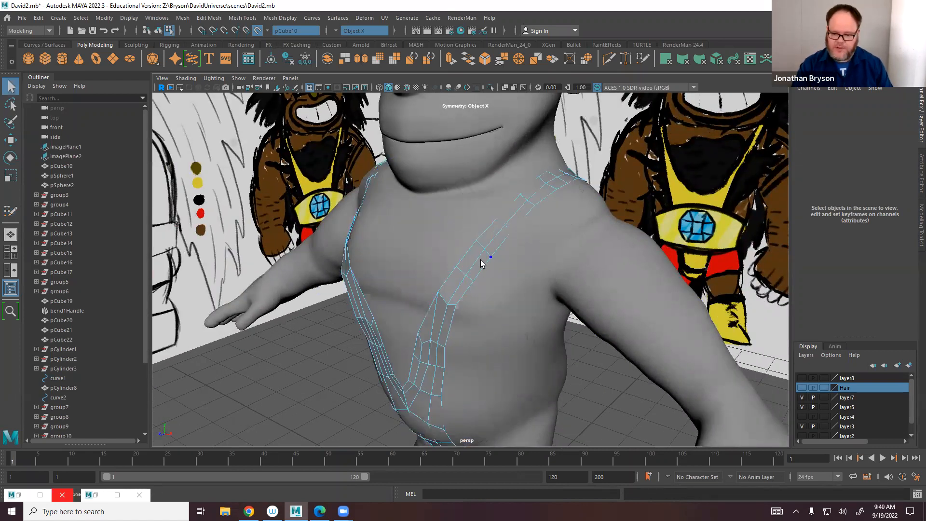
pyautogui.moveTo(488, 244); pyautogui.dragTo(466, 281, button='right')
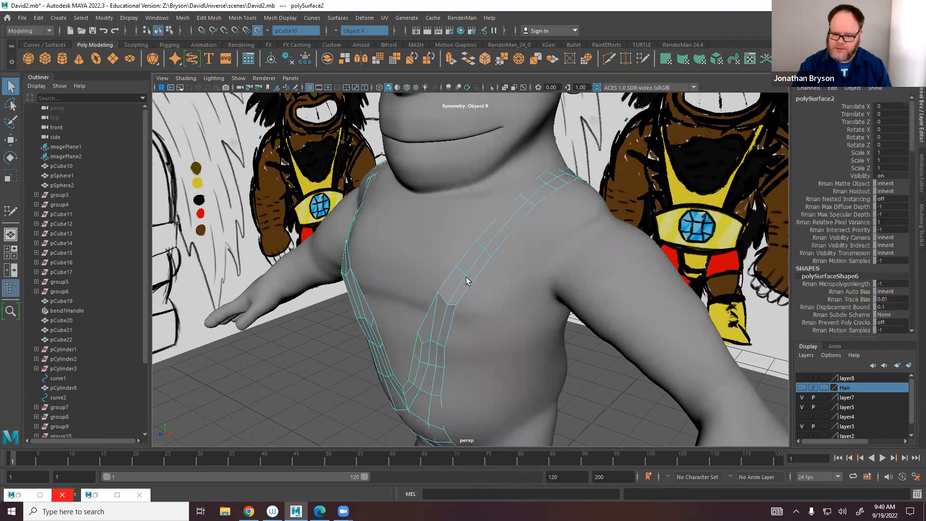
pyautogui.keyDown('alt'); pyautogui.moveTo(466, 296); pyautogui.dragTo(858, 384); pyautogui.keyUp('alt')
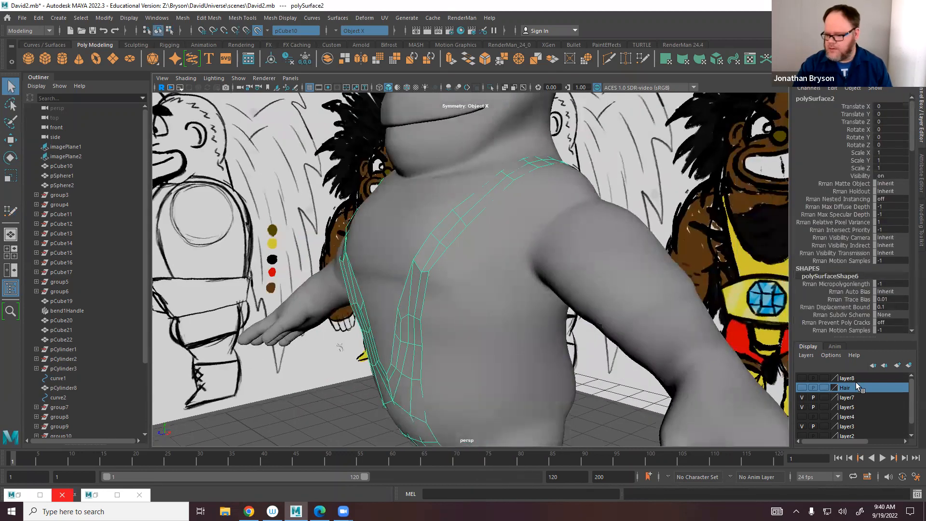
pyautogui.click(801, 378)
# Turn on soft selection, try to move the singlet's centre vertex at the crotch, and release the body as live surface.
pyautogui.keyDown('alt'); pyautogui.moveTo(469, 339); pyautogui.dragTo(459, 223); pyautogui.keyUp('alt')
pyautogui.moveTo(459, 225); pyautogui.dragTo(404, 220, button='right')
pyautogui.click(461, 223)
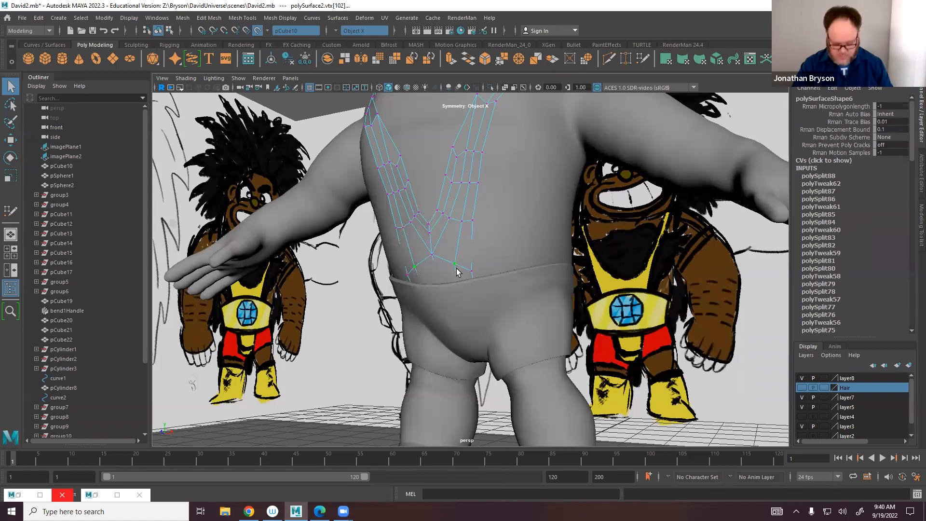
pyautogui.press('b')
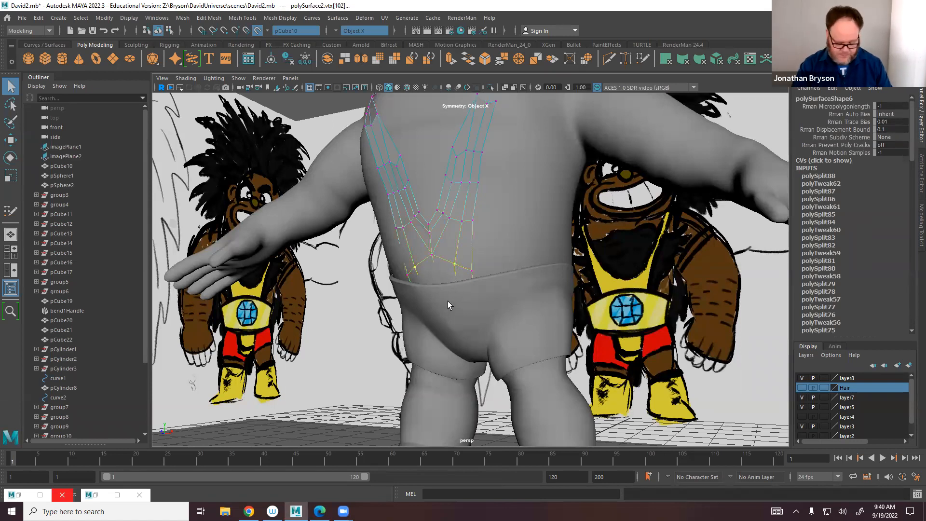
pyautogui.press('w')
pyautogui.moveTo(435, 306)
pyautogui.keyDown('alt'); pyautogui.mouseDown()
pyautogui.moveTo(415, 277)
pyautogui.moveTo(490, 275)
pyautogui.moveTo(460, 259)
pyautogui.moveTo(454, 287)
pyautogui.moveTo(483, 297)
pyautogui.moveTo(461, 322)
pyautogui.moveTo(471, 345)
pyautogui.mouseUp(); pyautogui.keyUp('alt')
pyautogui.press('4')
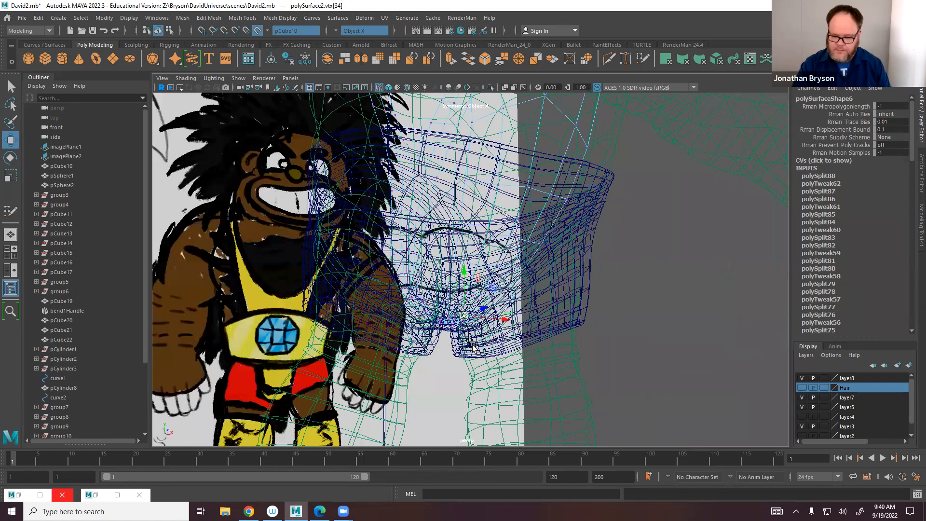
pyautogui.press('5')
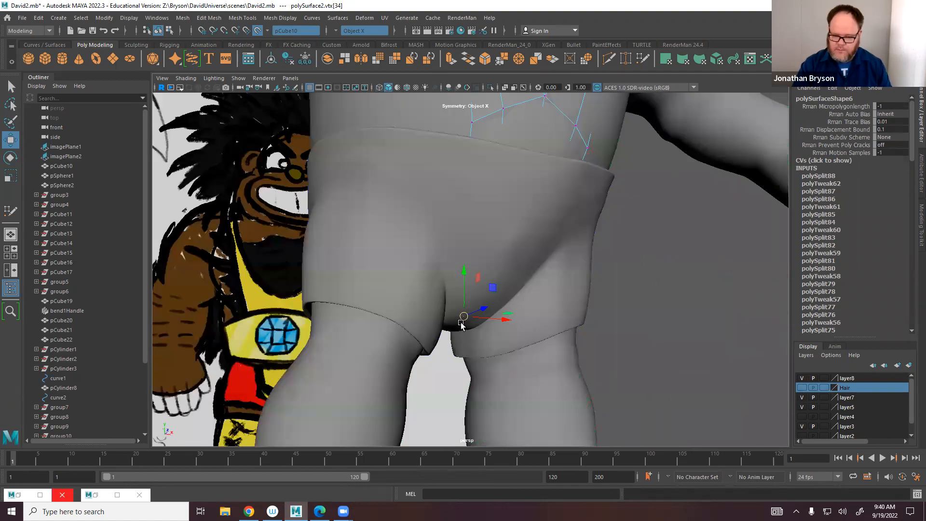
pyautogui.hotkey('ctrl', 'z')
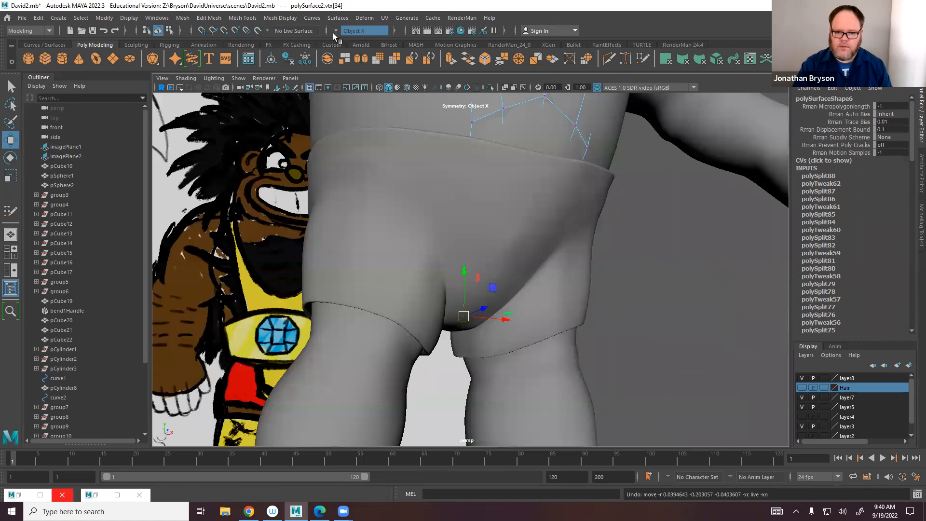
# Reposition the singlet's front vertices near the shorts' waistband so the mesh sits outside the shorts.
pyautogui.keyDown('alt'); pyautogui.moveTo(454, 279); pyautogui.dragTo(579, 234); pyautogui.keyUp('alt')
pyautogui.click(540, 261)
pyautogui.click(549, 193)
pyautogui.moveTo(572, 177); pyautogui.dragTo(586, 183)
pyautogui.click(566, 144)
pyautogui.moveTo(595, 102)
pyautogui.mouseDown()
pyautogui.moveTo(607, 101)
pyautogui.moveTo(597, 103)
pyautogui.mouseUp()
# Pull the lower strap vertex beside the shorts' waistband away from the body at the back.
pyautogui.keyDown('alt'); pyautogui.moveTo(547, 205); pyautogui.dragTo(324, 205); pyautogui.keyUp('alt')
pyautogui.keyDown('alt'); pyautogui.moveTo(530, 296); pyautogui.dragTo(513, 436, button='middle'); pyautogui.keyUp('alt')
pyautogui.click(505, 267)
pyautogui.keyDown('alt'); pyautogui.moveTo(520, 344); pyautogui.dragTo(466, 314, button='middle'); pyautogui.keyUp('alt')
pyautogui.keyDown('alt'); pyautogui.moveTo(466, 314); pyautogui.dragTo(450, 297); pyautogui.keyUp('alt')
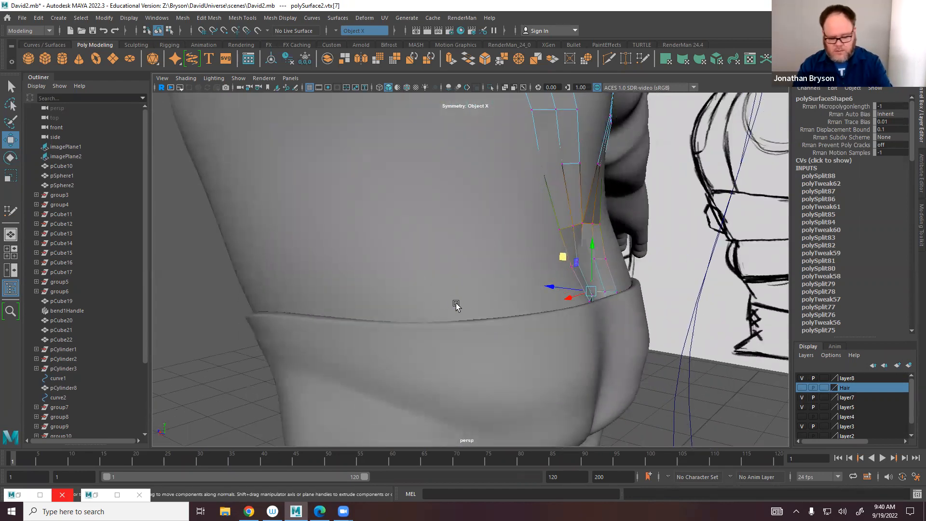
pyautogui.keyDown('alt'); pyautogui.moveTo(554, 338); pyautogui.dragTo(582, 337); pyautogui.keyUp('alt')
pyautogui.keyDown('alt'); pyautogui.moveTo(568, 273); pyautogui.dragTo(585, 270); pyautogui.keyUp('alt')
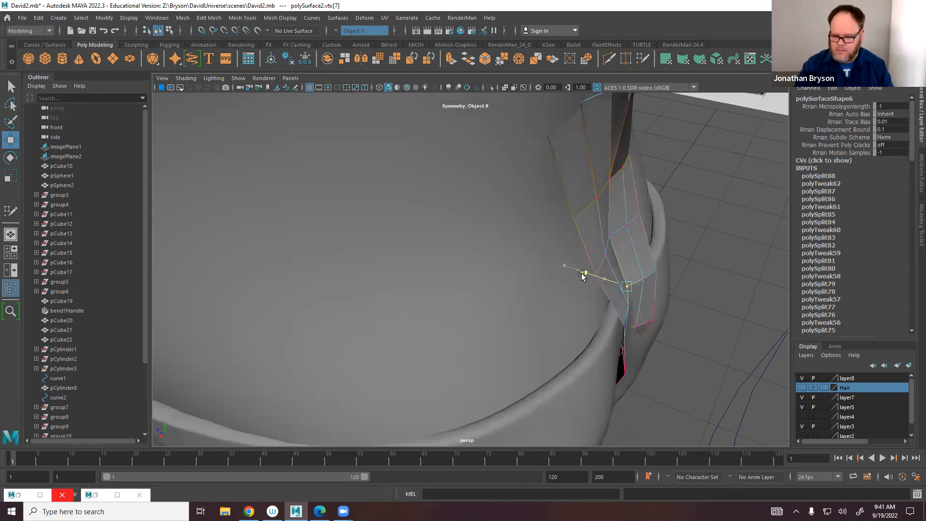
# Adjust the remaining strap vertices below the waistband so the singlet lies over the seat of the shorts.
pyautogui.keyDown('alt'); pyautogui.moveTo(617, 330); pyautogui.dragTo(490, 317); pyautogui.keyUp('alt')
pyautogui.click(486, 373)
pyautogui.click(495, 319)
pyautogui.moveTo(500, 356)
pyautogui.keyDown('alt'); pyautogui.mouseDown()
pyautogui.moveTo(544, 324)
pyautogui.moveTo(491, 304)
pyautogui.moveTo(501, 340)
pyautogui.mouseUp(); pyautogui.keyUp('alt')
pyautogui.click(493, 265)
pyautogui.moveTo(496, 266); pyautogui.dragTo(494, 281)
pyautogui.keyDown('alt'); pyautogui.moveTo(493, 319); pyautogui.dragTo(468, 337); pyautogui.keyUp('alt')
pyautogui.click(463, 307)
pyautogui.moveTo(450, 296); pyautogui.dragTo(538, 294)
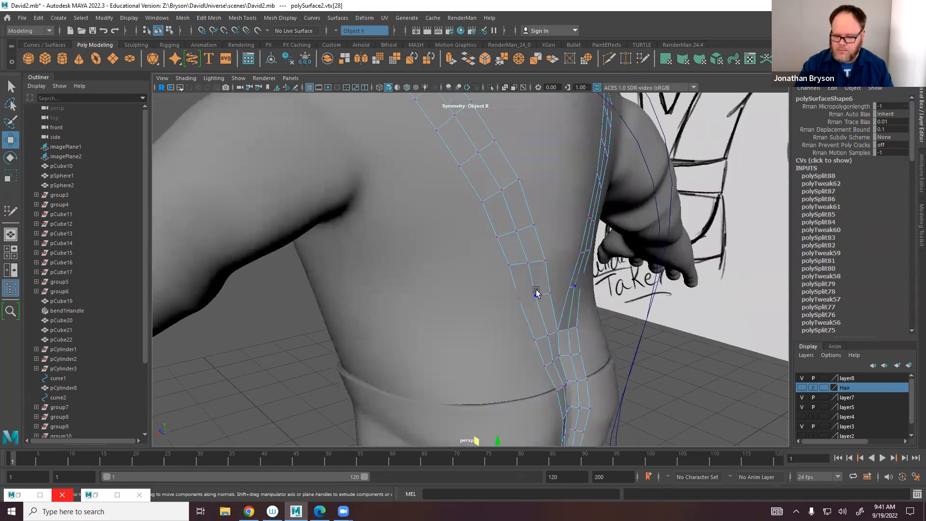
# Extrude all singlet faces outward about 0.06 along local Z, display the mesh smoothed and return to object mode.
pyautogui.moveTo(551, 278); pyautogui.dragTo(572, 240, button='right')
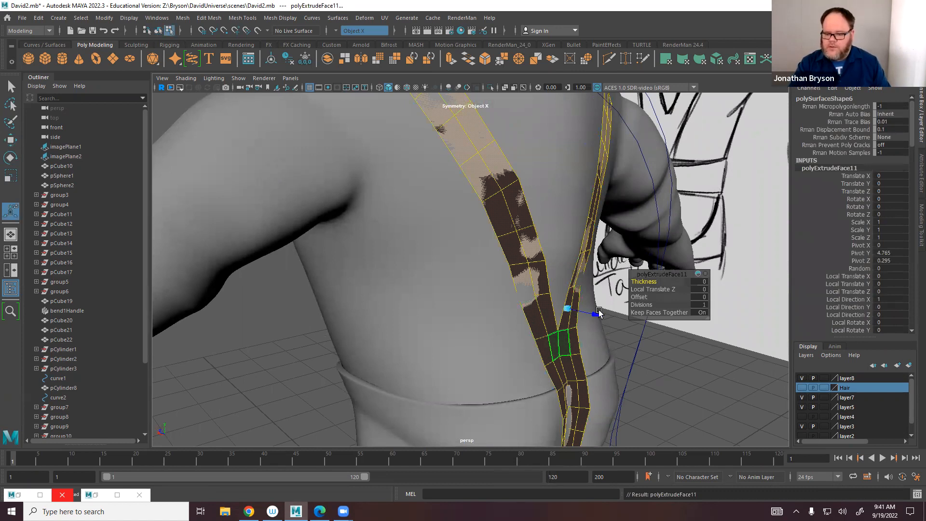
pyautogui.moveTo(596, 314); pyautogui.dragTo(601, 317)
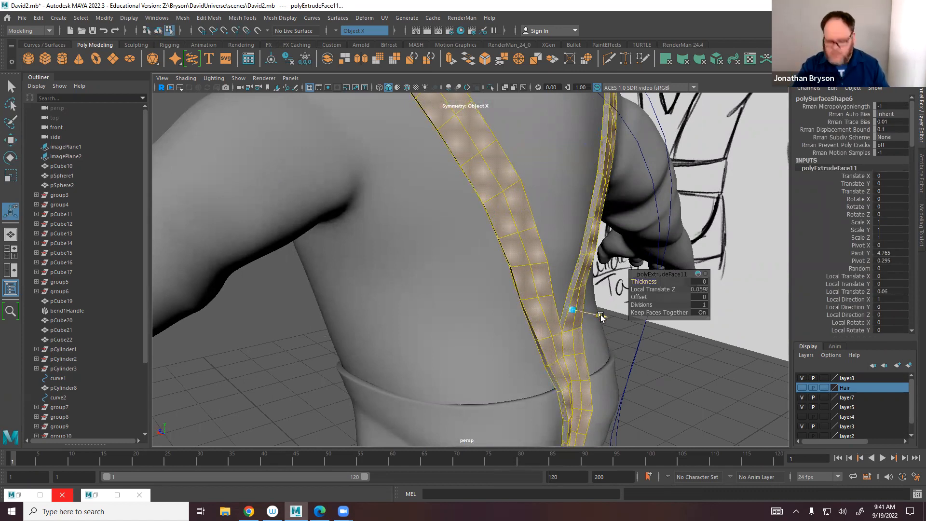
pyautogui.press('3')
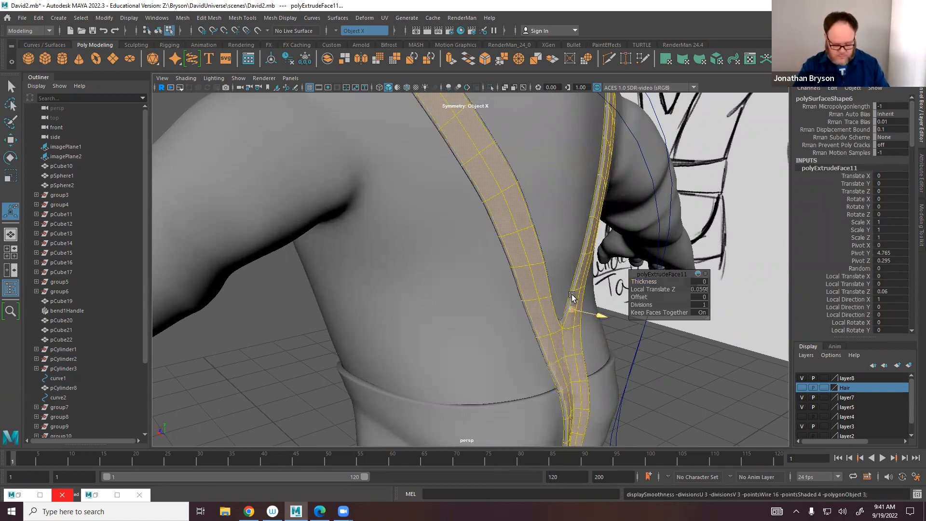
pyautogui.moveTo(554, 244); pyautogui.dragTo(584, 231, button='right')
pyautogui.click(573, 369)
pyautogui.keyDown('alt'); pyautogui.moveTo(529, 339); pyautogui.dragTo(641, 328); pyautogui.keyUp('alt')
pyautogui.scroll(-4, 426, 271)
pyautogui.moveTo(425, 271)
pyautogui.keyDown('alt'); pyautogui.mouseDown()
pyautogui.moveTo(463, 307)
pyautogui.moveTo(484, 309)
pyautogui.moveTo(448, 313)
pyautogui.moveTo(442, 304)
pyautogui.mouseUp(); pyautogui.keyUp('alt')
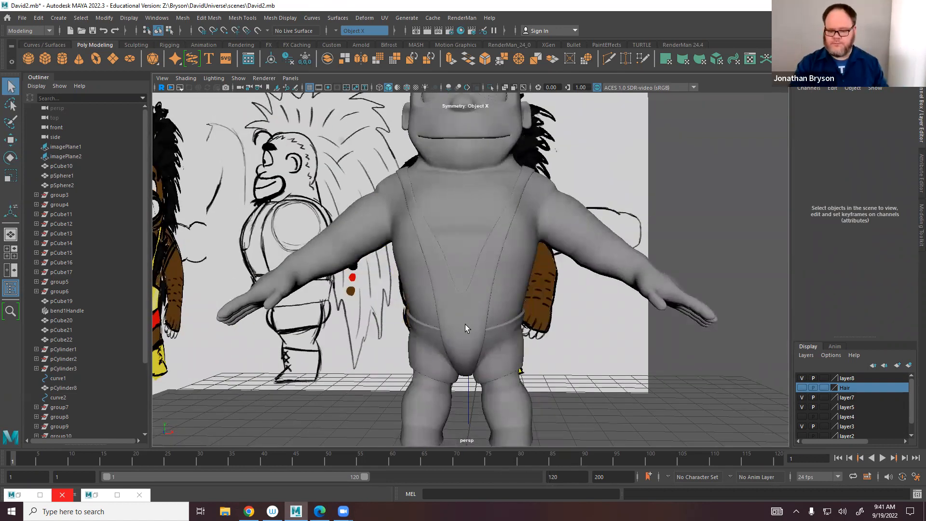
# Duplicate the character's body mesh pCube10.
pyautogui.click(512, 387)
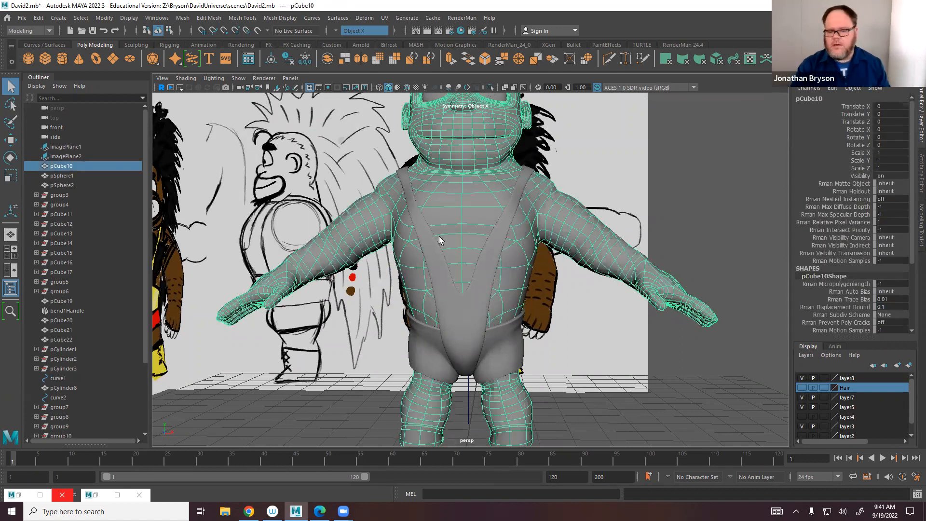
pyautogui.keyDown('alt'); pyautogui.moveTo(524, 351); pyautogui.dragTo(518, 179, button='middle'); pyautogui.keyUp('alt')
pyautogui.keyDown('alt'); pyautogui.moveTo(518, 180); pyautogui.dragTo(591, 196, button='right'); pyautogui.keyUp('alt')
pyautogui.keyDown('alt'); pyautogui.moveTo(591, 195); pyautogui.dragTo(543, 253); pyautogui.keyUp('alt')
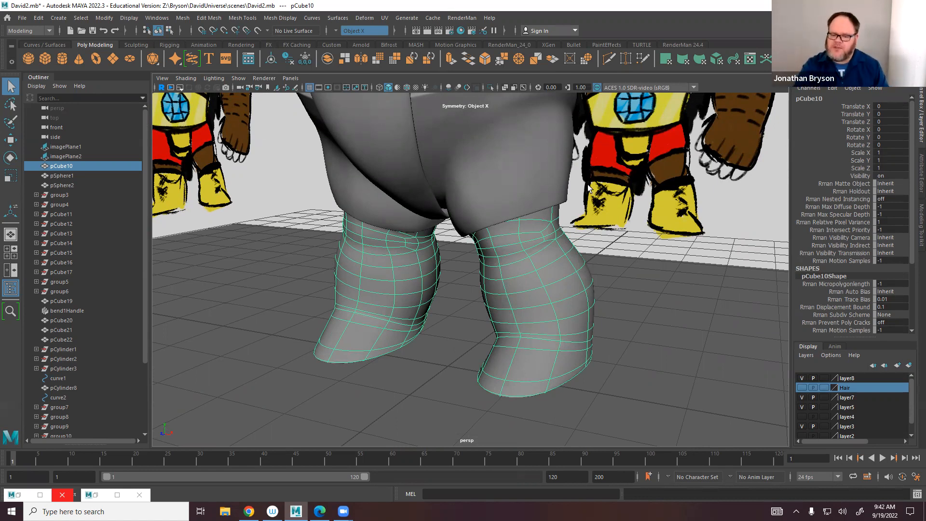
pyautogui.moveTo(570, 305)
pyautogui.keyDown('alt'); pyautogui.mouseDown()
pyautogui.moveTo(571, 264)
pyautogui.moveTo(547, 255)
pyautogui.mouseUp(); pyautogui.keyUp('alt')
pyautogui.keyDown('alt'); pyautogui.moveTo(578, 256); pyautogui.dragTo(617, 304, button='middle'); pyautogui.keyUp('alt')
pyautogui.keyDown('alt'); pyautogui.moveTo(617, 303); pyautogui.dragTo(540, 287, button='right'); pyautogui.keyUp('alt')
pyautogui.hotkey('ctrl', 'd')
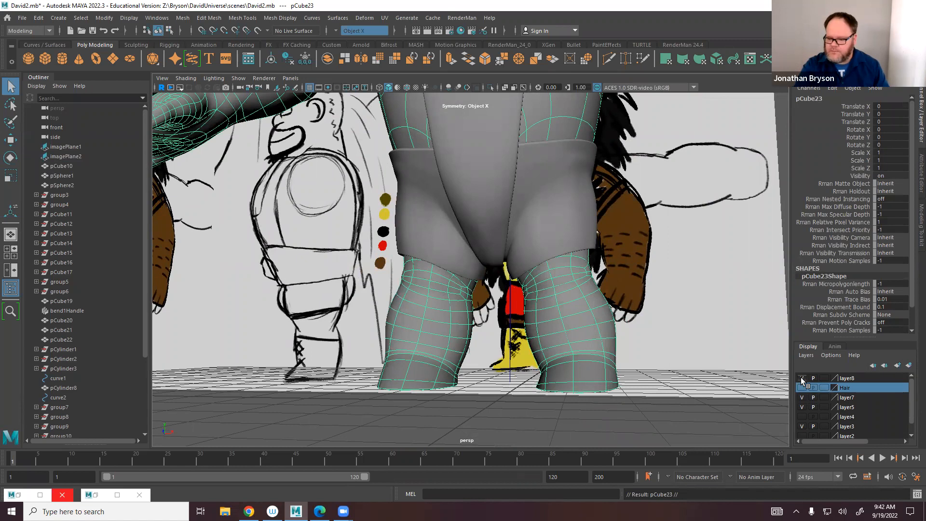
# Select a ring of faces around both calves of the body mesh, undoing the surplus face selections.
pyautogui.scroll(4, 574, 347)
pyautogui.moveTo(565, 247); pyautogui.dragTo(562, 271, button='right')
pyautogui.click(560, 356)
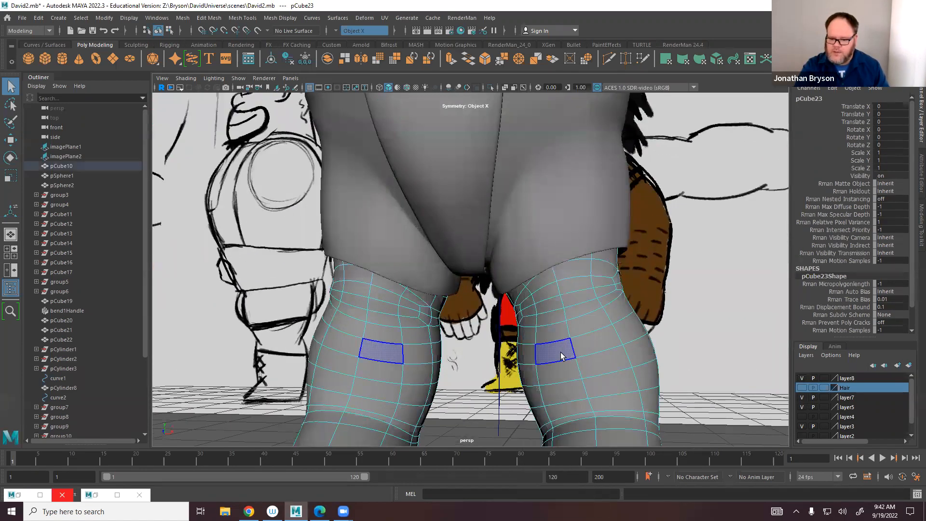
pyautogui.keyDown('shift'); pyautogui.doubleClick(603, 338); pyautogui.keyUp('shift')
pyautogui.keyDown('shift'); pyautogui.click(560, 375); pyautogui.keyUp('shift')
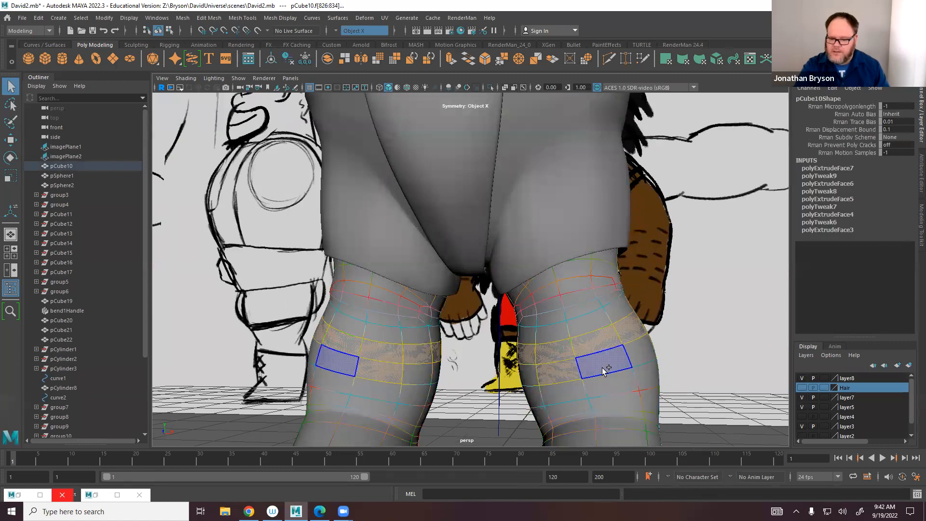
pyautogui.keyDown('shift'); pyautogui.click(604, 367); pyautogui.keyUp('shift')
pyautogui.keyDown('shift'); pyautogui.click(574, 397); pyautogui.keyUp('shift')
pyautogui.hotkey('ctrl', 'z')
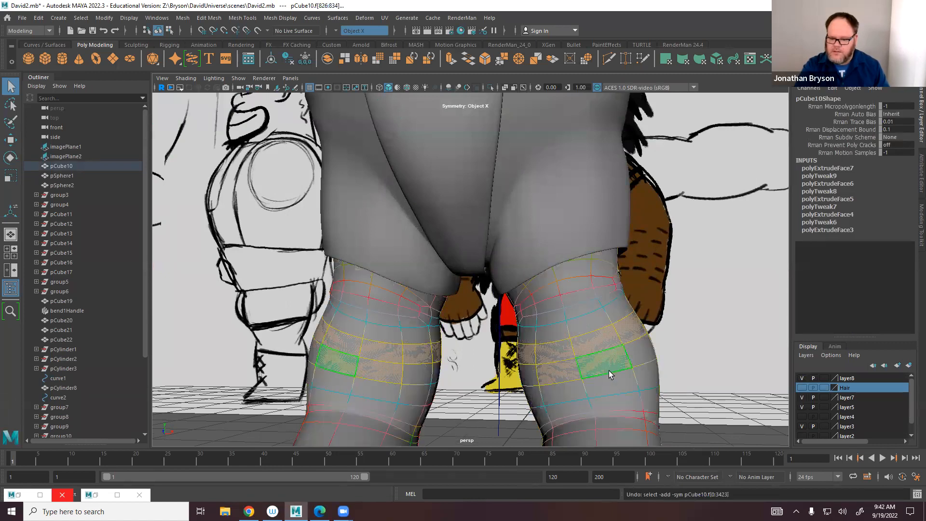
pyautogui.keyDown('shift'); pyautogui.click(632, 350); pyautogui.keyUp('shift')
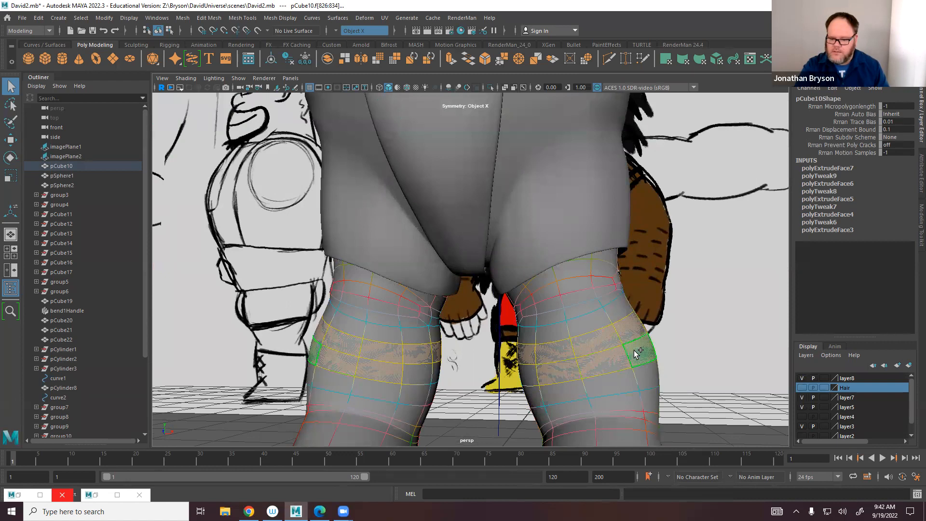
pyautogui.keyDown('shift'); pyautogui.click(617, 393); pyautogui.keyUp('shift')
pyautogui.keyDown('alt'); pyautogui.moveTo(617, 393); pyautogui.dragTo(600, 319, button='middle'); pyautogui.keyUp('alt')
pyautogui.hotkey('ctrl', 'z')
# Add the next lower face rings on both calves to the selection.
pyautogui.keyDown('shift'); pyautogui.click(545, 297); pyautogui.keyUp('shift')
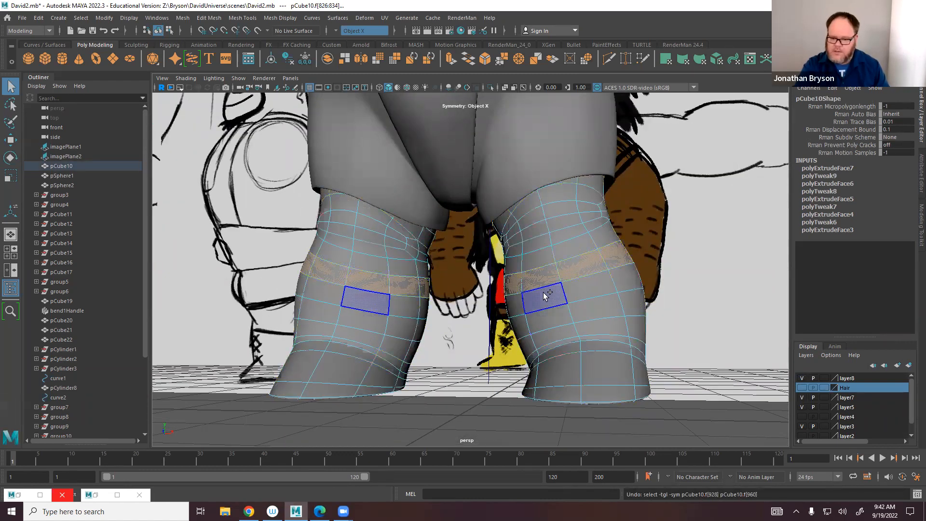
pyautogui.keyDown('shift'); pyautogui.click(544, 295); pyautogui.keyUp('shift')
pyautogui.keyDown('shift'); pyautogui.doubleClick(581, 290); pyautogui.keyUp('shift')
pyautogui.keyDown('shift'); pyautogui.click(558, 312); pyautogui.keyUp('shift')
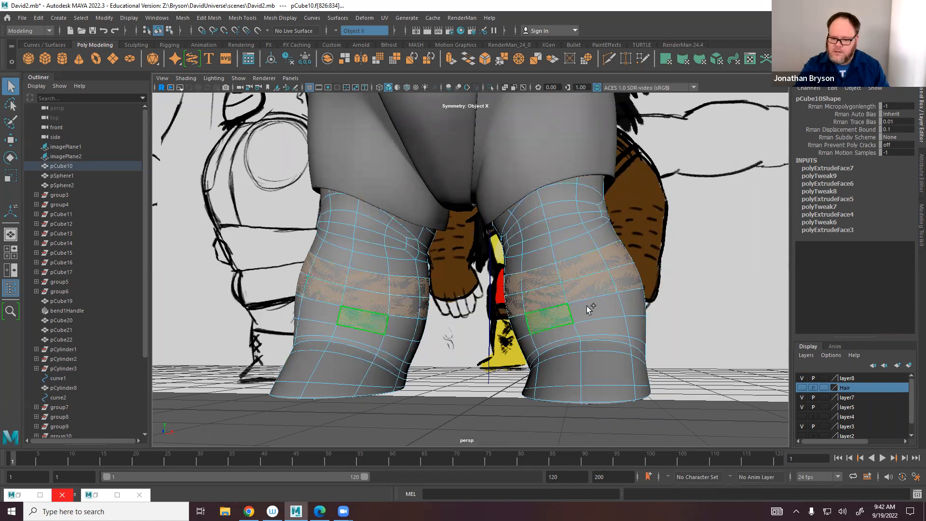
pyautogui.keyDown('shift'); pyautogui.doubleClick(587, 305); pyautogui.keyUp('shift')
pyautogui.keyDown('alt'); pyautogui.moveTo(580, 349); pyautogui.dragTo(553, 263, button='middle'); pyautogui.keyUp('alt')
pyautogui.keyDown('alt'); pyautogui.moveTo(524, 288); pyautogui.dragTo(545, 317); pyautogui.keyUp('alt')
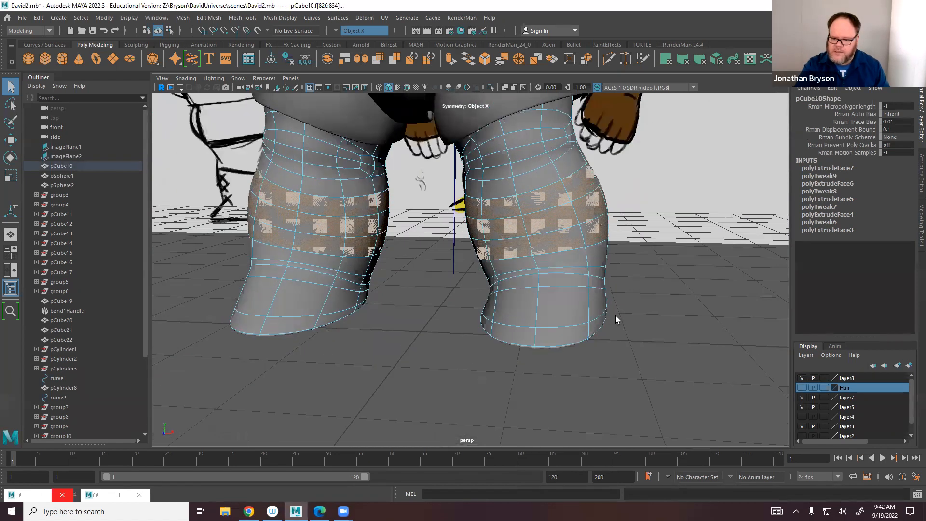
# Try to add the face ring around both ankles to the calf selection.
pyautogui.scroll(4, 615, 318)
pyautogui.keyDown('shift'); pyautogui.click(552, 286); pyautogui.keyUp('shift')
pyautogui.keyDown('shift'); pyautogui.click(595, 283); pyautogui.keyUp('shift')
pyautogui.keyDown('shift'); pyautogui.doubleClick(595, 285); pyautogui.keyUp('shift')
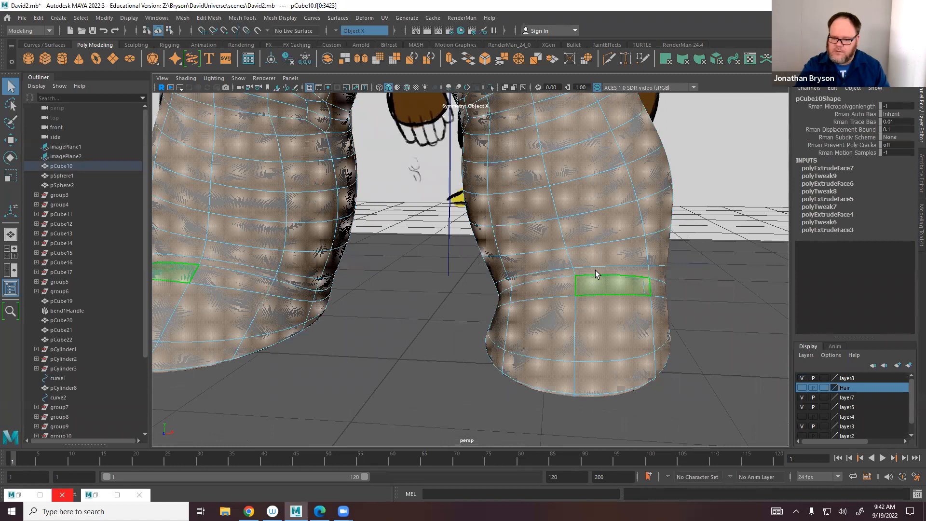
# Start a new face selection with only the narrow ring around both ankles.
pyautogui.keyDown('alt'); pyautogui.moveTo(597, 272); pyautogui.dragTo(597, 291, button='middle'); pyautogui.keyUp('alt')
pyautogui.click(551, 305)
pyautogui.keyDown('shift'); pyautogui.doubleClick(601, 300); pyautogui.keyUp('shift')
pyautogui.keyDown('alt'); pyautogui.moveTo(594, 292); pyautogui.dragTo(521, 316); pyautogui.keyUp('alt')
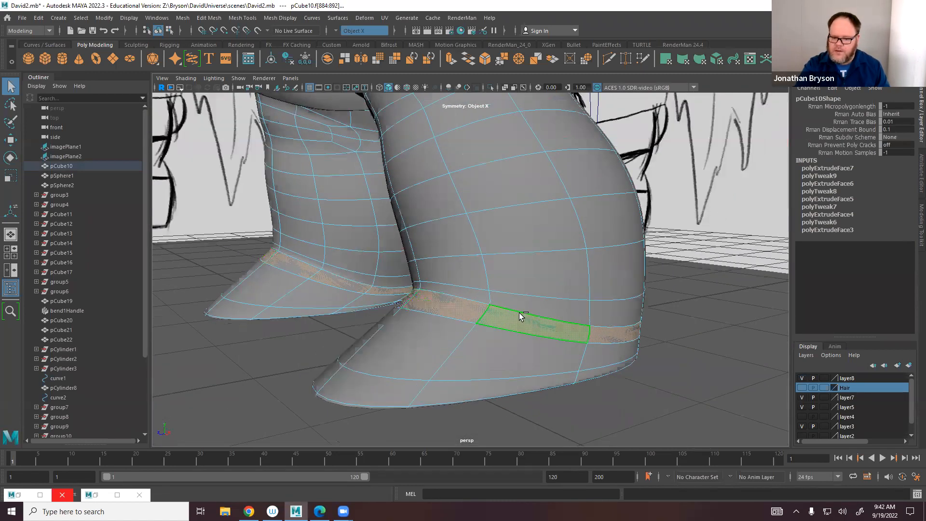
# Grow the ankle face selection until it covers the soles and both lower legs up to the upper calves.
pyautogui.keyDown('shift'); pyautogui.moveTo(521, 316); pyautogui.dragTo(573, 289, button='right'); pyautogui.keyUp('shift')
pyautogui.hotkey('shift', '.')
pyautogui.hotkey('shift', '.')
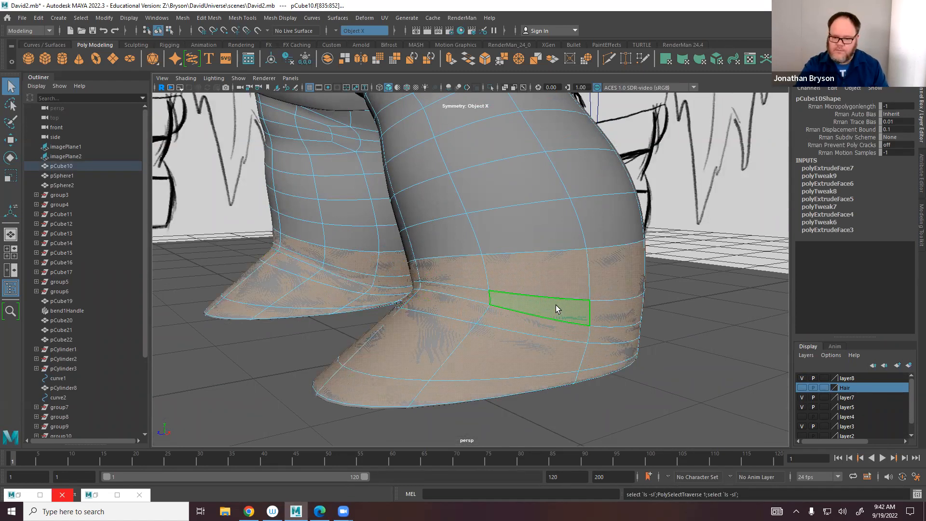
pyautogui.keyDown('alt'); pyautogui.moveTo(558, 309); pyautogui.dragTo(448, 239); pyautogui.keyUp('alt')
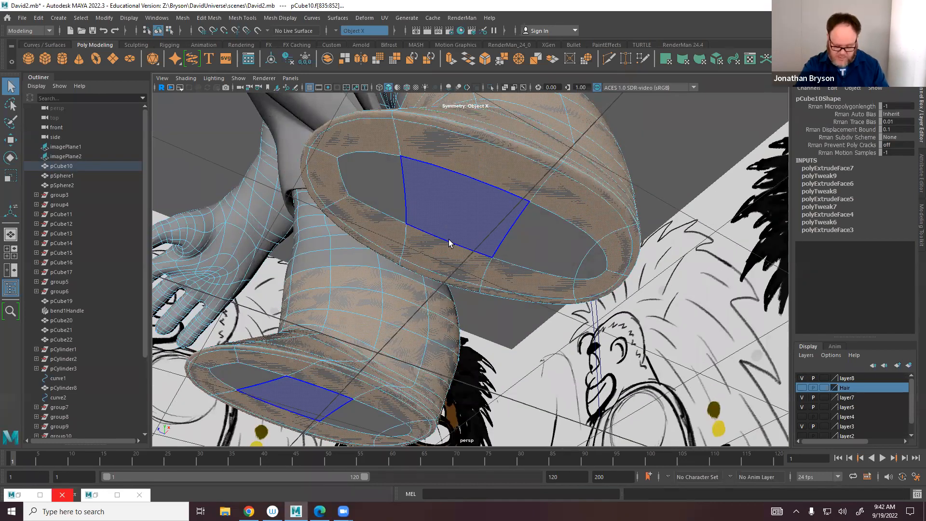
pyautogui.hotkey('shift', '.')
pyautogui.moveTo(503, 220)
pyautogui.keyDown('alt'); pyautogui.mouseDown()
pyautogui.moveTo(577, 281)
pyautogui.moveTo(481, 254)
pyautogui.moveTo(587, 248)
pyautogui.moveTo(570, 253)
pyautogui.moveTo(512, 227)
pyautogui.mouseUp(); pyautogui.keyUp('alt')
pyautogui.scroll(-2, 492, 259)
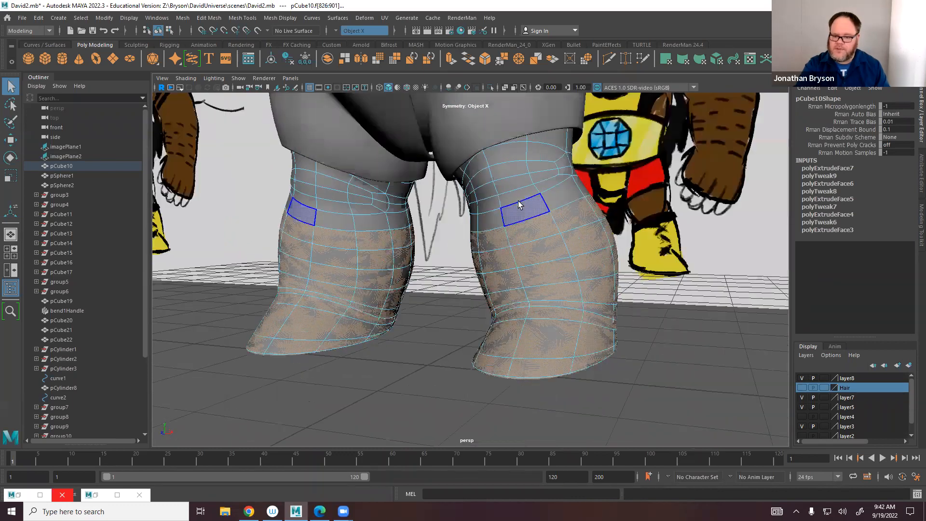
pyautogui.keyDown('alt'); pyautogui.moveTo(555, 342); pyautogui.dragTo(556, 348, button='middle'); pyautogui.keyUp('alt')
pyautogui.scroll(-10, 545, 291)
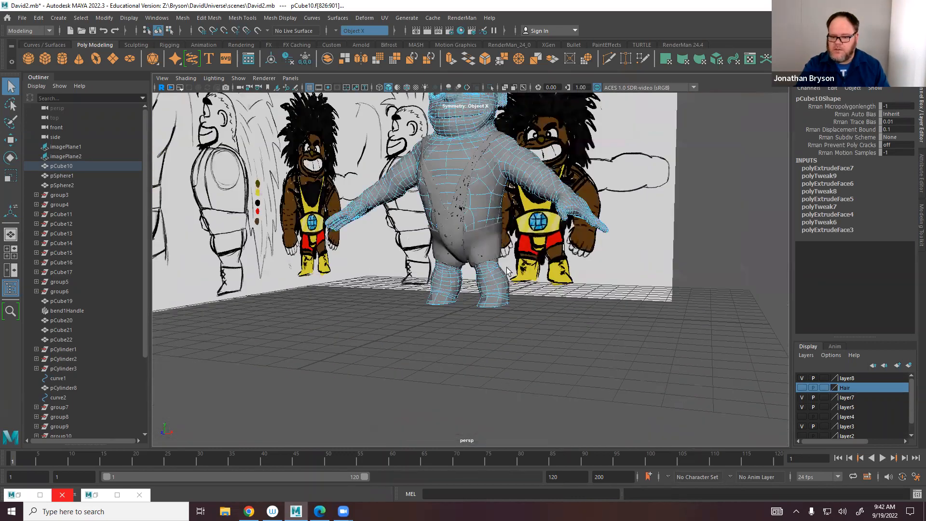
# Undo the growth of the lower-leg face selection step by step.
pyautogui.keyDown('alt'); pyautogui.moveTo(507, 268); pyautogui.dragTo(500, 326); pyautogui.keyUp('alt')
pyautogui.scroll(6, 500, 327)
pyautogui.hotkey('ctrl', 'z')
pyautogui.keyDown('alt'); pyautogui.moveTo(558, 372); pyautogui.dragTo(534, 330, button='middle'); pyautogui.keyUp('alt')
pyautogui.press('w')
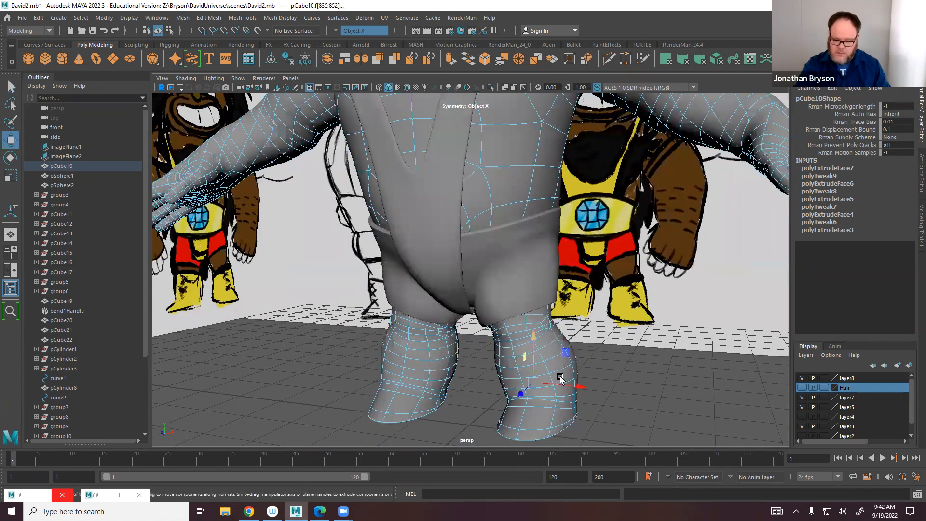
pyautogui.keyDown('alt'); pyautogui.moveTo(554, 375); pyautogui.dragTo(541, 332, button='middle'); pyautogui.keyUp('alt')
pyautogui.hotkey('ctrl', 'z')
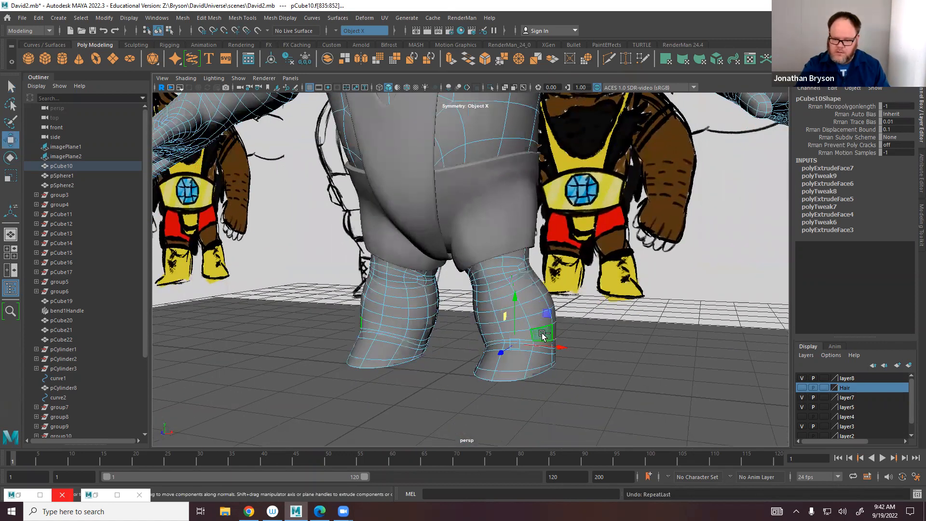
pyautogui.hotkey('ctrl', 'z')
pyautogui.hotkey('ctrl', 'z')
# Regrow the ankle face selection over the feet and soles and up both calves to just below the knees.
pyautogui.scroll(5, 522, 341)
pyautogui.keyDown('alt'); pyautogui.moveTo(522, 342); pyautogui.dragTo(546, 303); pyautogui.keyUp('alt')
pyautogui.keyDown('shift'); pyautogui.moveTo(545, 304); pyautogui.dragTo(569, 284, button='right'); pyautogui.keyUp('shift')
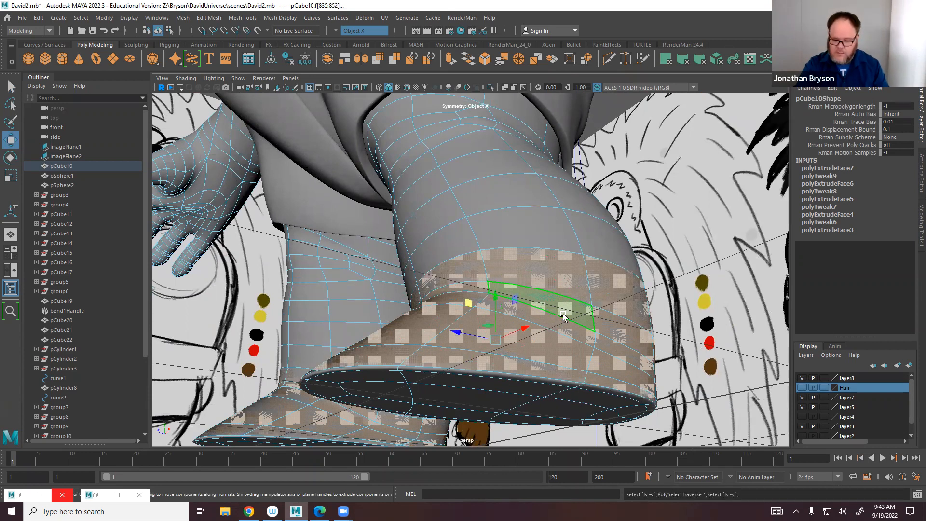
pyautogui.hotkey('shift', '.')
pyautogui.hotkey('shift', '.')
pyautogui.hotkey('shift', '.')
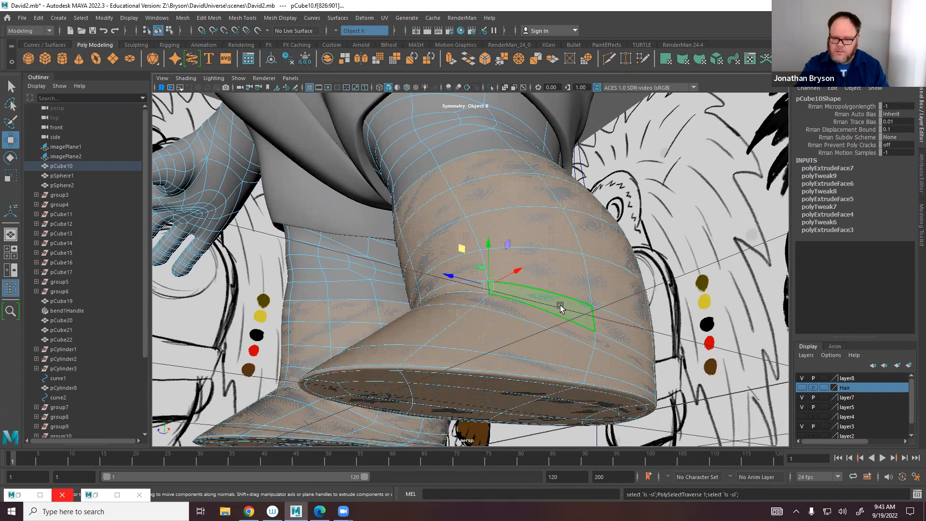
pyautogui.scroll(-10, 573, 318)
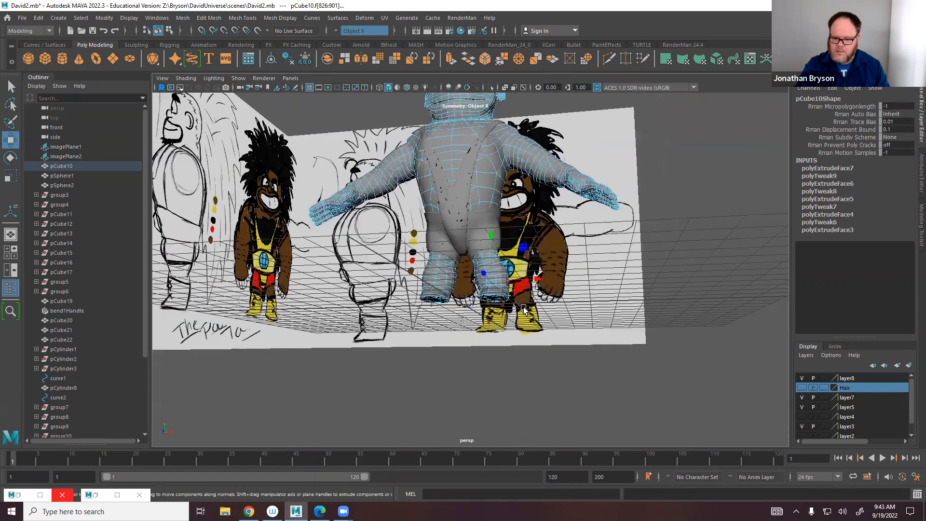
pyautogui.keyDown('alt'); pyautogui.moveTo(529, 324); pyautogui.dragTo(531, 352); pyautogui.keyUp('alt')
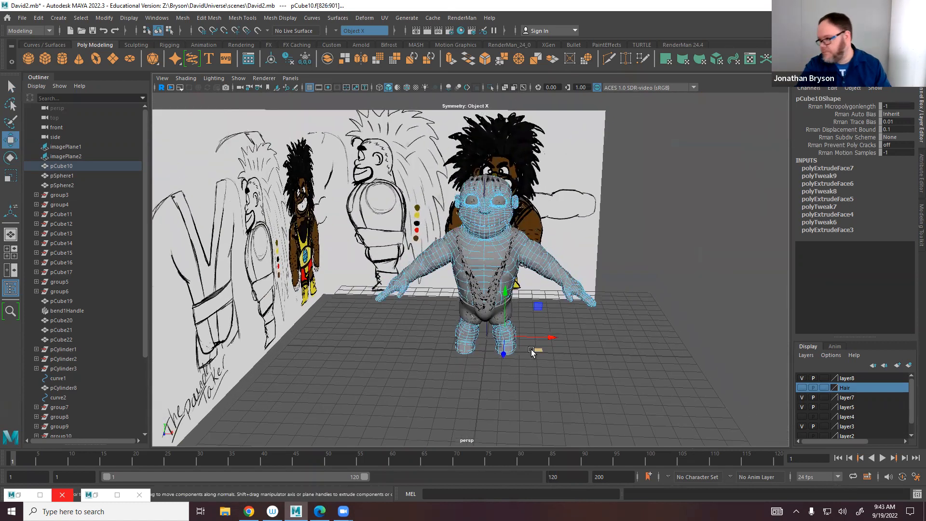
# Invert the face selection and delete all faces of the duplicated body except those covering the feet and lower legs.
pyautogui.keyDown('shift'); pyautogui.rightClick(498, 339); pyautogui.keyUp('shift')
pyautogui.click(499, 341)
pyautogui.keyDown('shift'); pyautogui.rightClick(501, 333); pyautogui.keyUp('shift')
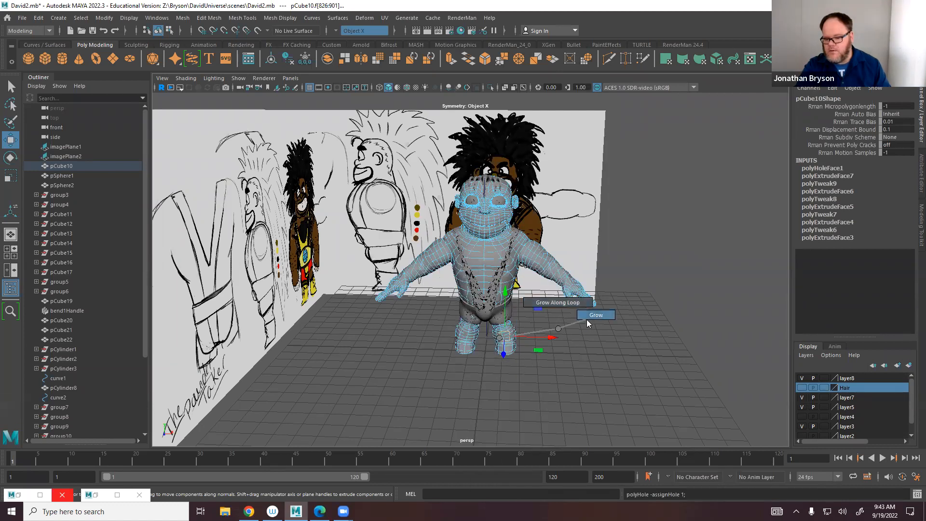
pyautogui.keyDown('shift'); pyautogui.moveTo(502, 340); pyautogui.dragTo(569, 330, button='right'); pyautogui.keyUp('shift')
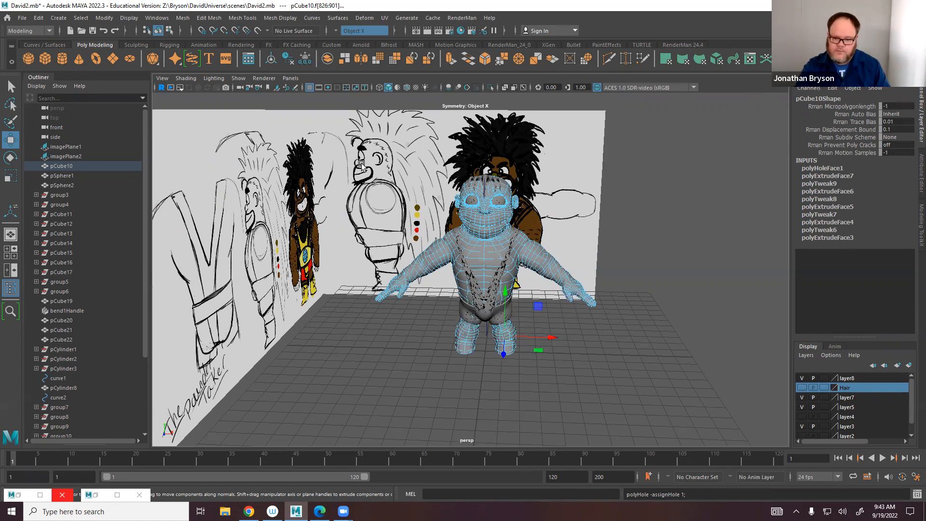
pyautogui.keyDown('shift'); pyautogui.moveTo(365, 169); pyautogui.dragTo(685, 384); pyautogui.keyUp('shift')
pyautogui.keyDown('alt'); pyautogui.moveTo(686, 384); pyautogui.dragTo(791, 455, button='right'); pyautogui.keyUp('alt')
pyautogui.keyDown('alt'); pyautogui.moveTo(771, 457); pyautogui.dragTo(639, 311); pyautogui.keyUp('alt')
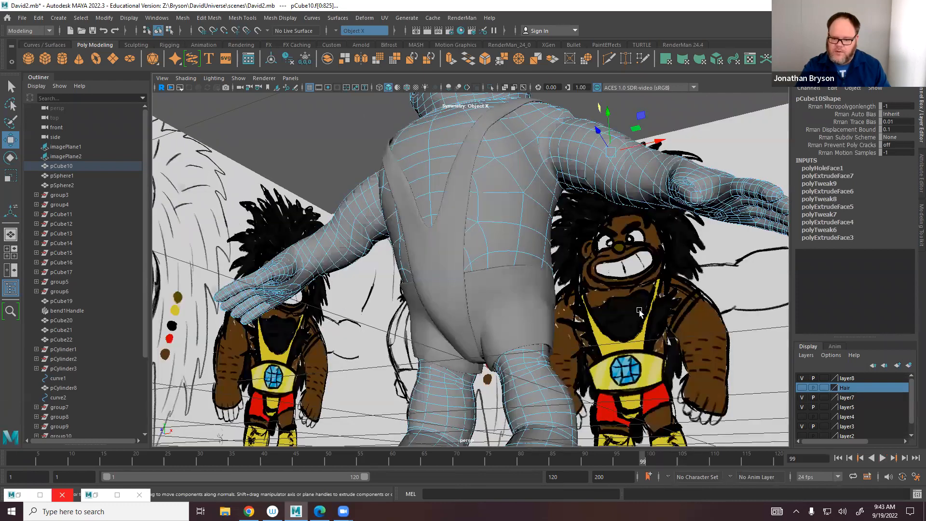
pyautogui.keyDown('alt'); pyautogui.moveTo(682, 365); pyautogui.dragTo(622, 324, button='middle'); pyautogui.keyUp('alt')
pyautogui.press('Delete')
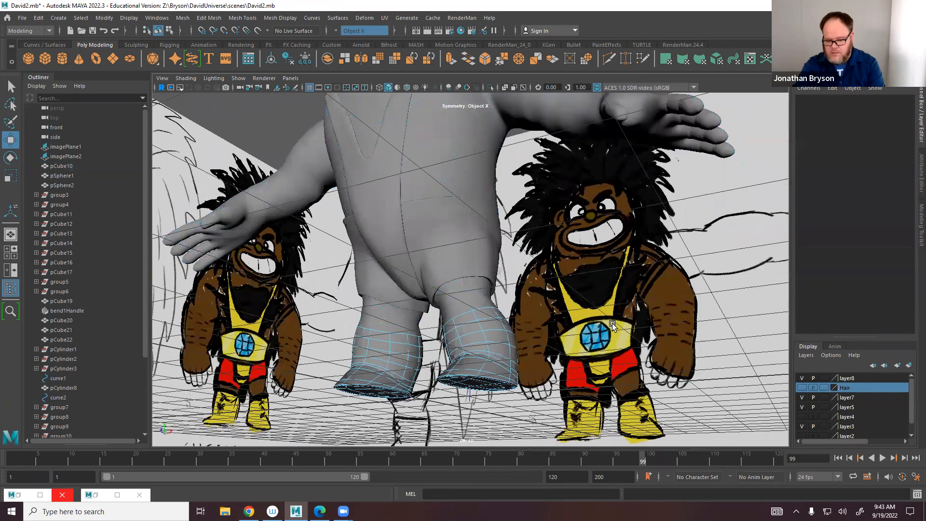
# Switch the remaining boot mesh from face selection back to whole-object selection.
pyautogui.keyDown('alt'); pyautogui.moveTo(463, 318); pyautogui.dragTo(503, 371); pyautogui.keyUp('alt')
pyautogui.keyDown('alt'); pyautogui.moveTo(483, 258); pyautogui.dragTo(465, 150, button='middle'); pyautogui.keyUp('alt')
pyautogui.keyDown('alt'); pyautogui.moveTo(466, 149); pyautogui.dragTo(567, 276, button='right'); pyautogui.keyUp('alt')
pyautogui.click(537, 270)
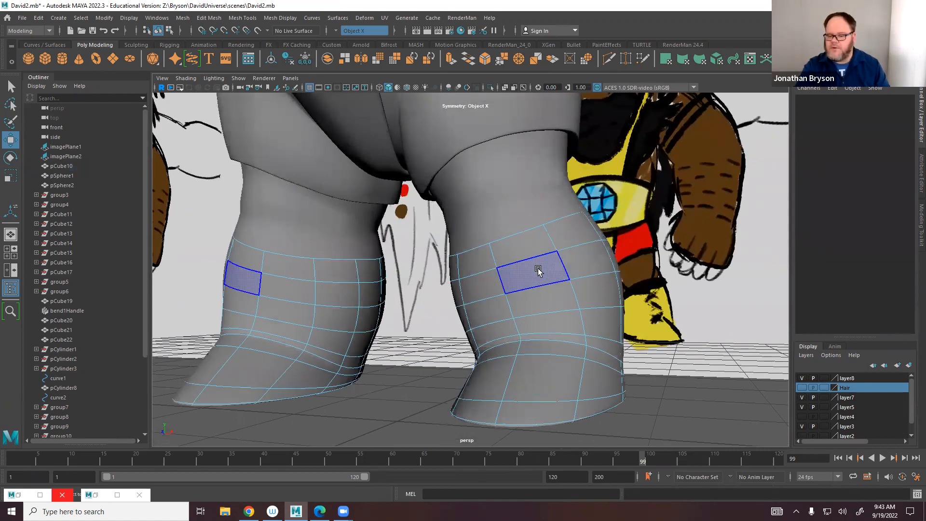
pyautogui.moveTo(485, 245); pyautogui.dragTo(544, 231, button='right')
pyautogui.moveTo(563, 306); pyautogui.dragTo(541, 279, button='right')
# Select only the boot mesh around the lower legs, without the underlying body mesh.
pyautogui.keyDown('alt'); pyautogui.moveTo(542, 279); pyautogui.dragTo(569, 320); pyautogui.keyUp('alt')
pyautogui.keyDown('alt'); pyautogui.moveTo(568, 320); pyautogui.dragTo(683, 331, button='right'); pyautogui.keyUp('alt')
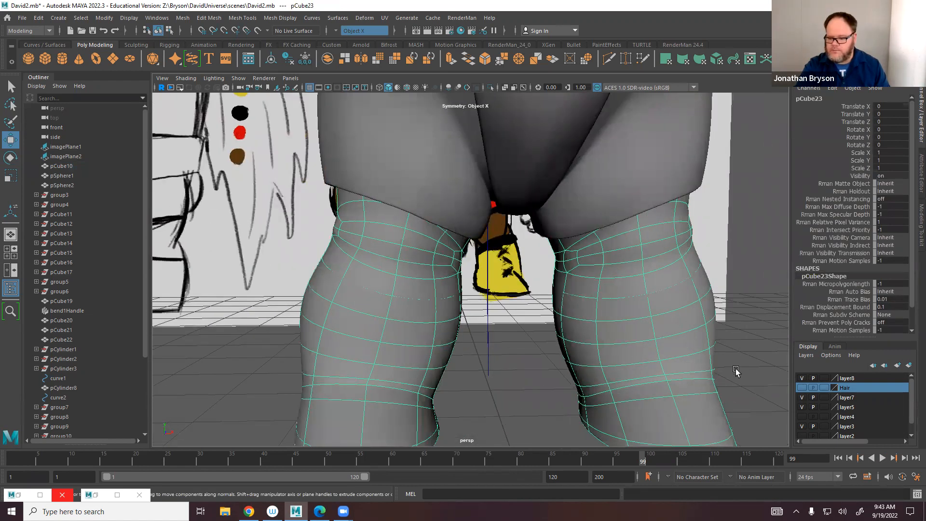
pyautogui.keyDown('alt'); pyautogui.moveTo(685, 378); pyautogui.dragTo(715, 301, button='right'); pyautogui.keyUp('alt')
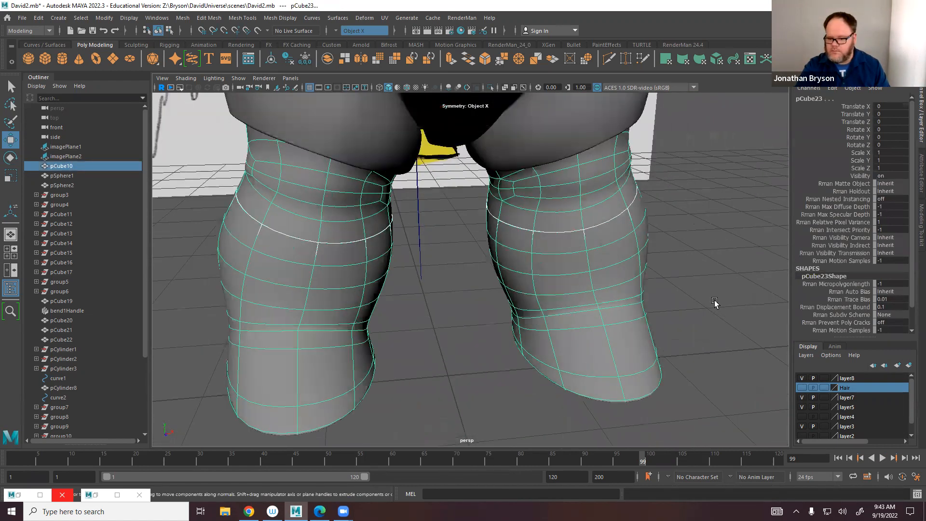
pyautogui.click(714, 301)
pyautogui.click(624, 272)
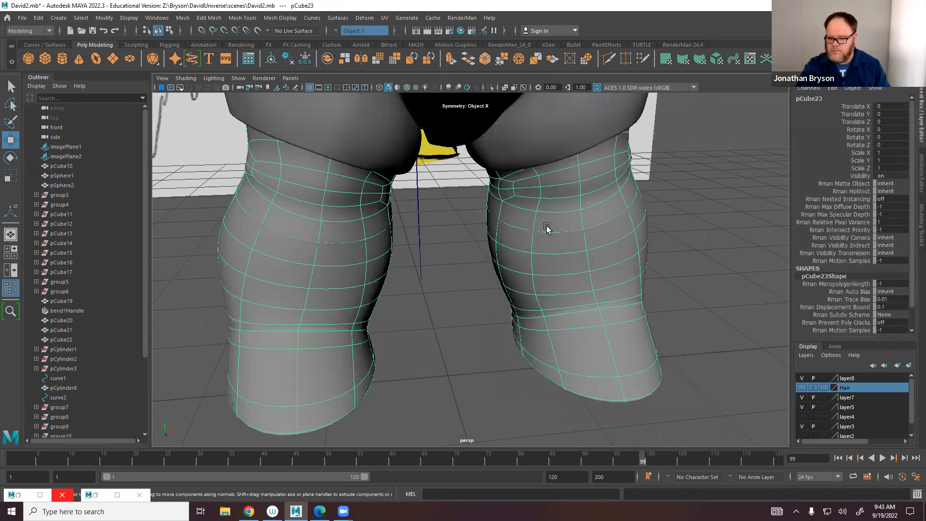
pyautogui.click(553, 207)
pyautogui.click(599, 252)
pyautogui.moveTo(494, 280); pyautogui.dragTo(649, 328)
pyautogui.keyDown('shift'); pyautogui.click(565, 195); pyautogui.keyUp('shift')
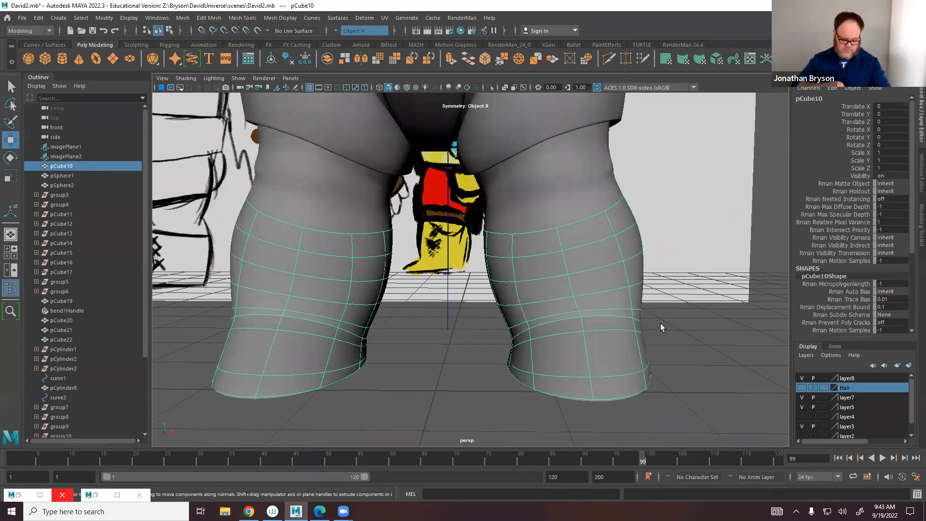
# Extrude all the boot faces outward with a Local Translate Z of about 0.058 to thicken them.
pyautogui.hotkey('ctrl', 'e')
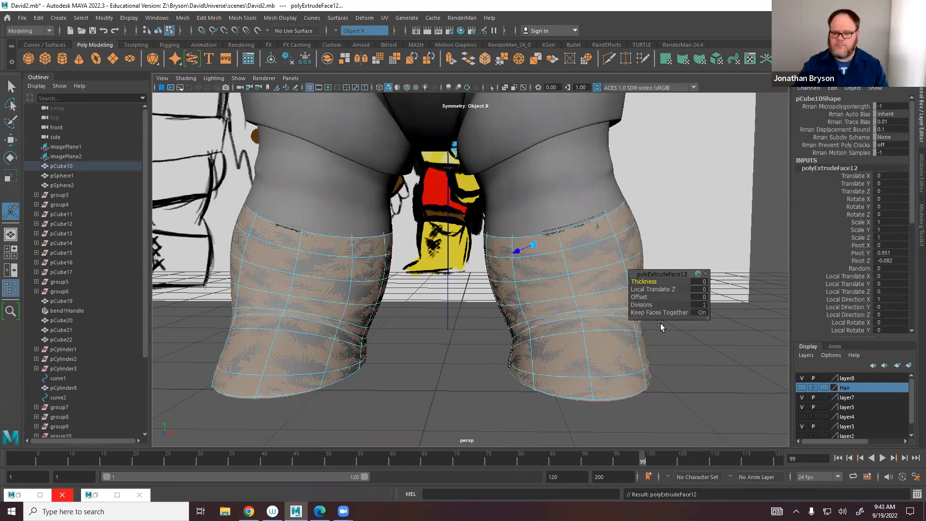
pyautogui.keyDown('alt'); pyautogui.moveTo(553, 352); pyautogui.dragTo(504, 214); pyautogui.keyUp('alt')
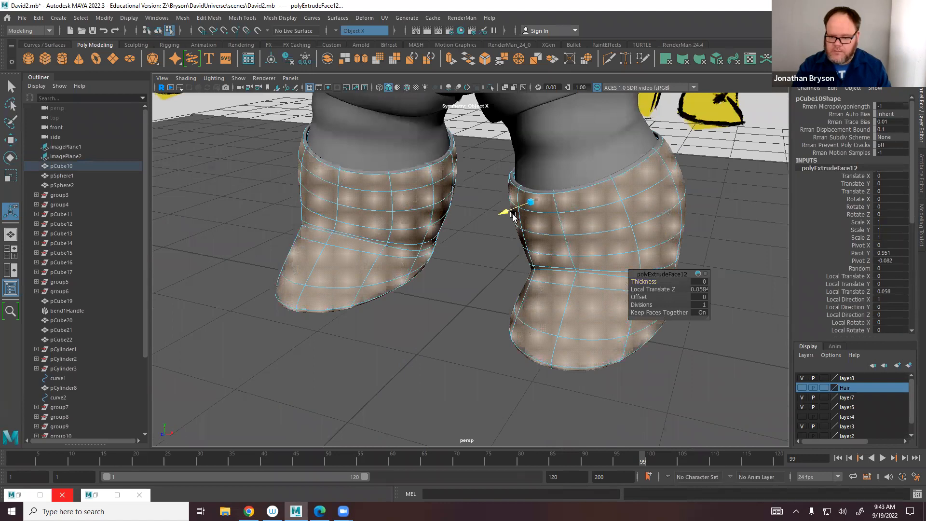
pyautogui.keyDown('alt'); pyautogui.moveTo(534, 243); pyautogui.dragTo(572, 266); pyautogui.keyUp('alt')
pyautogui.press('q')
pyautogui.keyDown('alt'); pyautogui.moveTo(585, 210); pyautogui.dragTo(516, 304, button='middle'); pyautogui.keyUp('alt')
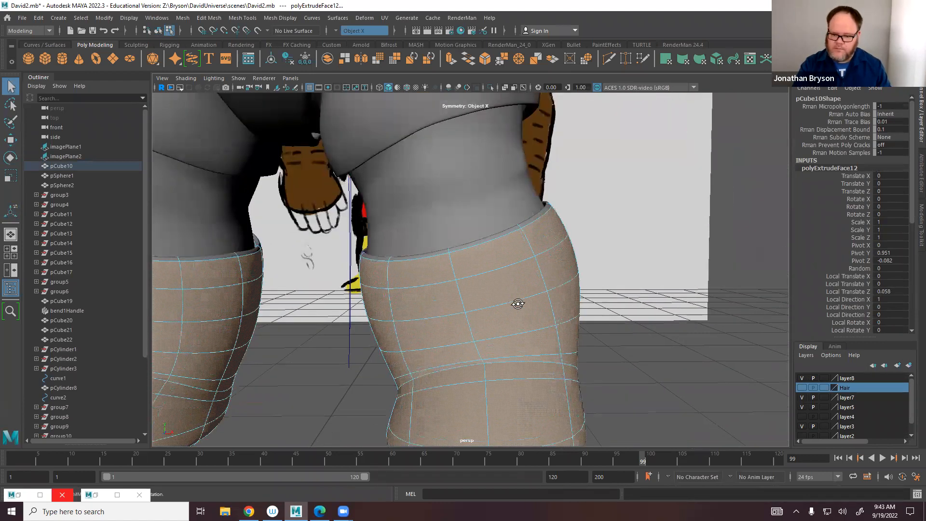
pyautogui.keyDown('alt'); pyautogui.moveTo(516, 304); pyautogui.dragTo(489, 253); pyautogui.keyUp('alt')
pyautogui.keyDown('alt'); pyautogui.moveTo(489, 253); pyautogui.dragTo(540, 271, button='right'); pyautogui.keyUp('alt')
# Insert supporting edge loops around the boots' top rim in the unsmoothed display, and restore the smooth preview.
pyautogui.press('1')
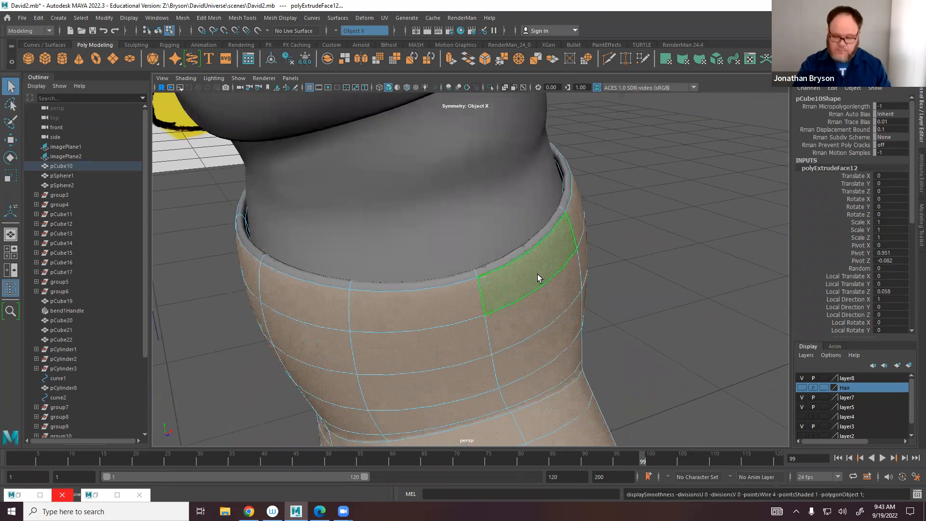
pyautogui.keyDown('alt'); pyautogui.moveTo(539, 244); pyautogui.dragTo(606, 260); pyautogui.keyUp('alt')
pyautogui.keyDown('alt'); pyautogui.moveTo(606, 260); pyautogui.dragTo(564, 215, button='right'); pyautogui.keyUp('alt')
pyautogui.keyDown('alt'); pyautogui.moveTo(527, 341); pyautogui.dragTo(600, 263); pyautogui.keyUp('alt')
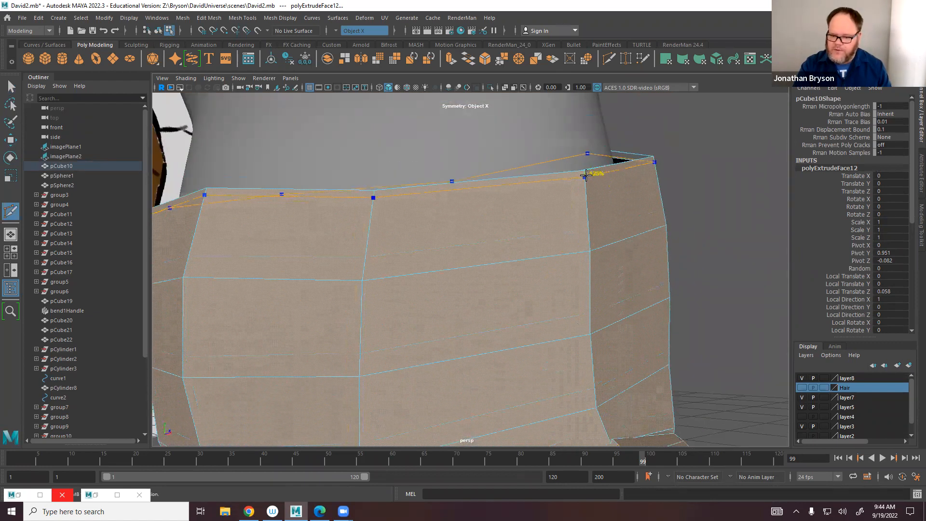
pyautogui.keyDown('ctrl'); pyautogui.click(584, 175); pyautogui.keyUp('ctrl')
pyautogui.keyDown('alt'); pyautogui.moveTo(594, 195); pyautogui.dragTo(596, 246); pyautogui.keyUp('alt')
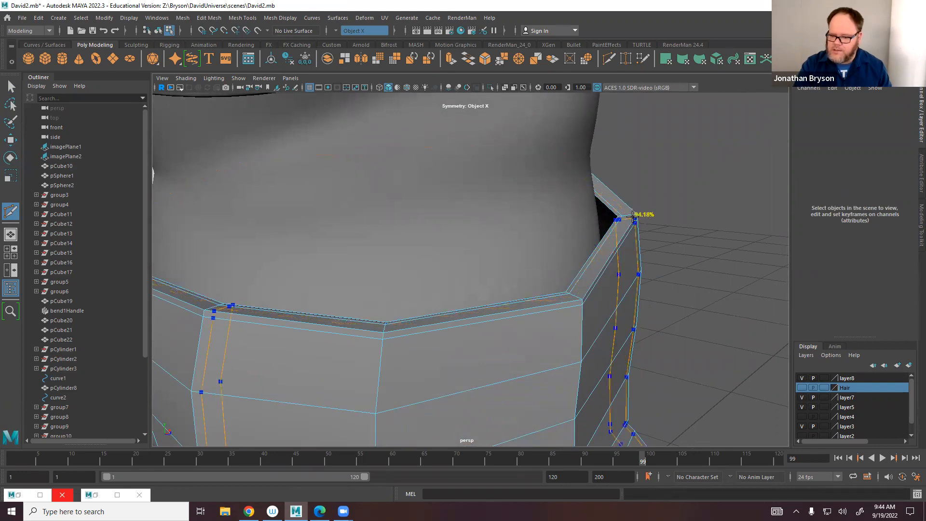
pyautogui.press('3')
pyautogui.keyDown('alt'); pyautogui.moveTo(585, 303); pyautogui.dragTo(492, 275); pyautogui.keyUp('alt')
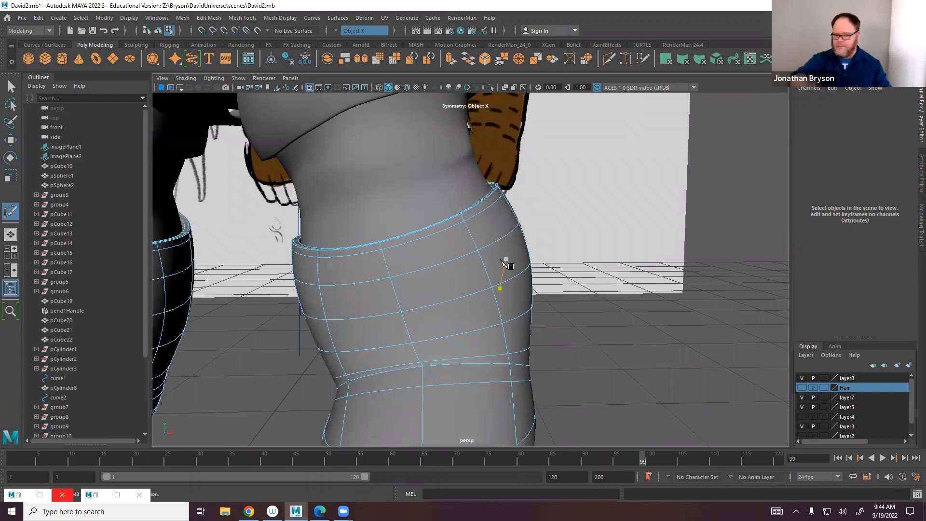
# Examine both boots from several angles, comparing their shape and rims with the reference drawings.
pyautogui.keyDown('alt'); pyautogui.moveTo(530, 341); pyautogui.dragTo(552, 338); pyautogui.keyUp('alt')
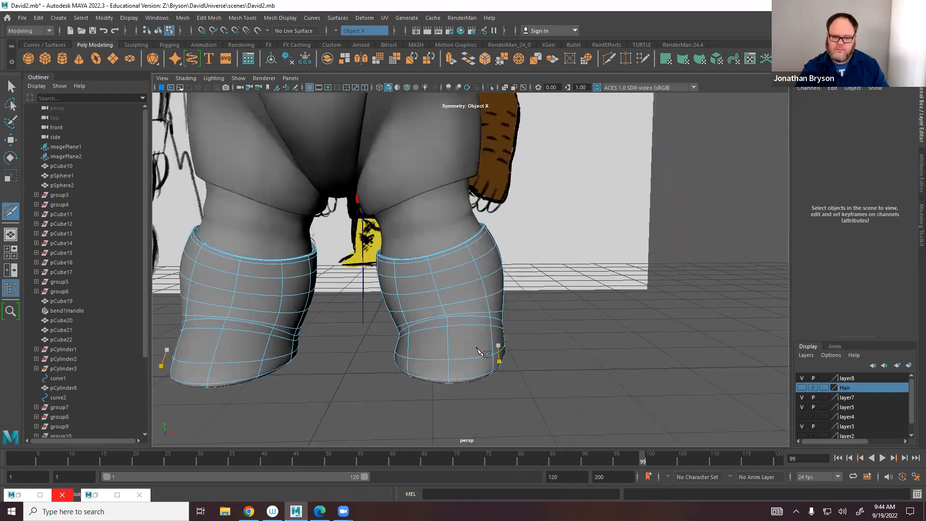
pyautogui.keyDown('alt'); pyautogui.moveTo(383, 277); pyautogui.dragTo(589, 347, button='middle'); pyautogui.keyUp('alt')
pyautogui.keyDown('alt'); pyautogui.moveTo(589, 347); pyautogui.dragTo(487, 294, button='right'); pyautogui.keyUp('alt')
pyautogui.keyDown('alt'); pyautogui.moveTo(486, 294); pyautogui.dragTo(600, 352); pyautogui.keyUp('alt')
pyautogui.keyDown('alt'); pyautogui.moveTo(601, 352); pyautogui.dragTo(641, 345, button='right'); pyautogui.keyUp('alt')
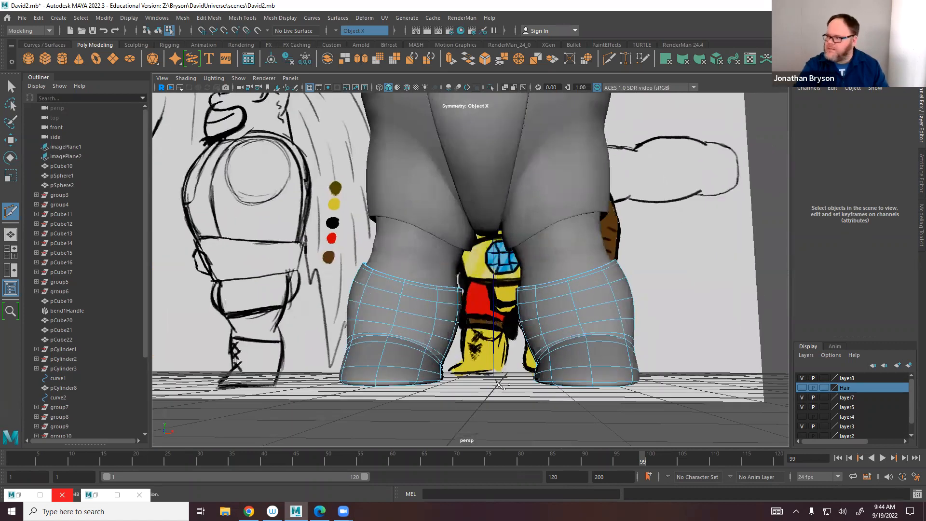
pyautogui.keyDown('alt'); pyautogui.moveTo(494, 385); pyautogui.dragTo(565, 354); pyautogui.keyUp('alt')
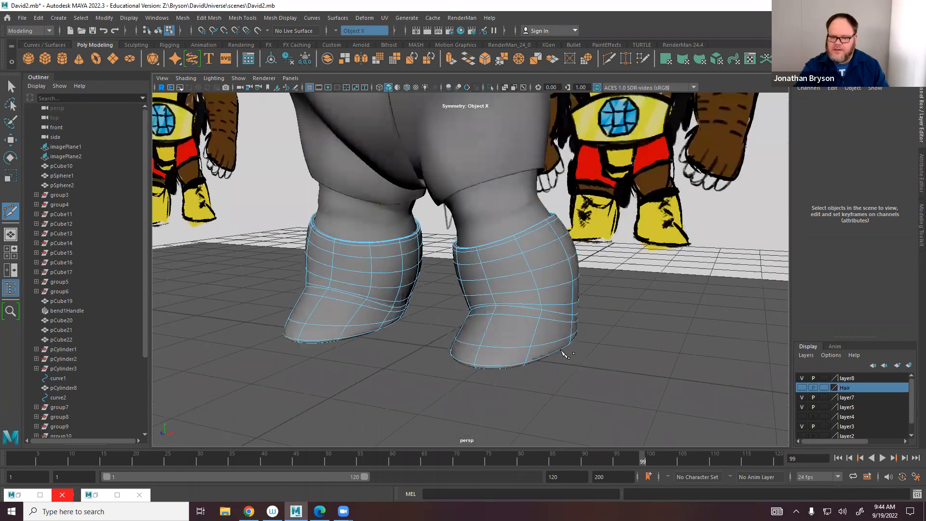
pyautogui.keyDown('alt'); pyautogui.moveTo(562, 351); pyautogui.dragTo(459, 279, button='right'); pyautogui.keyUp('alt')
pyautogui.keyDown('alt'); pyautogui.moveTo(459, 279); pyautogui.dragTo(338, 275); pyautogui.keyUp('alt')
pyautogui.moveTo(338, 274)
pyautogui.keyDown('alt'); pyautogui.mouseDown(button='right')
pyautogui.moveTo(563, 268)
pyautogui.moveTo(514, 266)
pyautogui.mouseUp(button='right'); pyautogui.keyUp('alt')
pyautogui.keyDown('alt'); pyautogui.moveTo(515, 266); pyautogui.dragTo(511, 243); pyautogui.keyUp('alt')
pyautogui.keyDown('alt'); pyautogui.moveTo(511, 243); pyautogui.dragTo(546, 303, button='middle'); pyautogui.keyUp('alt')
pyautogui.moveTo(545, 303)
pyautogui.keyDown('alt'); pyautogui.mouseDown()
pyautogui.moveTo(471, 289)
pyautogui.moveTo(366, 291)
pyautogui.moveTo(444, 302)
pyautogui.moveTo(545, 349)
pyautogui.mouseUp(); pyautogui.keyUp('alt')
pyautogui.keyDown('alt'); pyautogui.moveTo(546, 348); pyautogui.dragTo(535, 145, button='middle'); pyautogui.keyUp('alt')
pyautogui.keyDown('alt'); pyautogui.moveTo(569, 308); pyautogui.dragTo(786, 328, button='right'); pyautogui.keyUp('alt')
pyautogui.keyDown('alt'); pyautogui.moveTo(630, 333); pyautogui.dragTo(585, 227); pyautogui.keyUp('alt')
pyautogui.keyDown('alt'); pyautogui.moveTo(585, 227); pyautogui.dragTo(589, 145, button='middle'); pyautogui.keyUp('alt')
pyautogui.keyDown('alt'); pyautogui.moveTo(626, 289); pyautogui.dragTo(849, 338, button='right'); pyautogui.keyUp('alt')
pyautogui.keyDown('alt'); pyautogui.moveTo(714, 309); pyautogui.dragTo(752, 318); pyautogui.keyUp('alt')
# Drop the started cut on the boots, leave the Multi-Cut tool and select the boot mesh as a whole object.
pyautogui.click(753, 310)
pyautogui.click(650, 328)
pyautogui.keyDown('alt'); pyautogui.moveTo(656, 316); pyautogui.dragTo(598, 308); pyautogui.keyUp('alt')
pyautogui.click(639, 292)
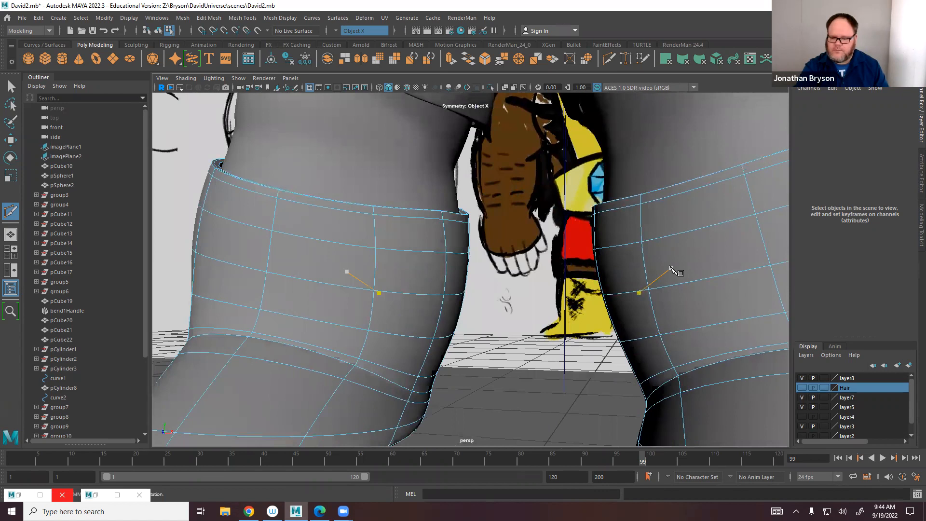
pyautogui.moveTo(670, 245); pyautogui.dragTo(674, 258, button='right')
pyautogui.moveTo(713, 232); pyautogui.dragTo(715, 232, button='right')
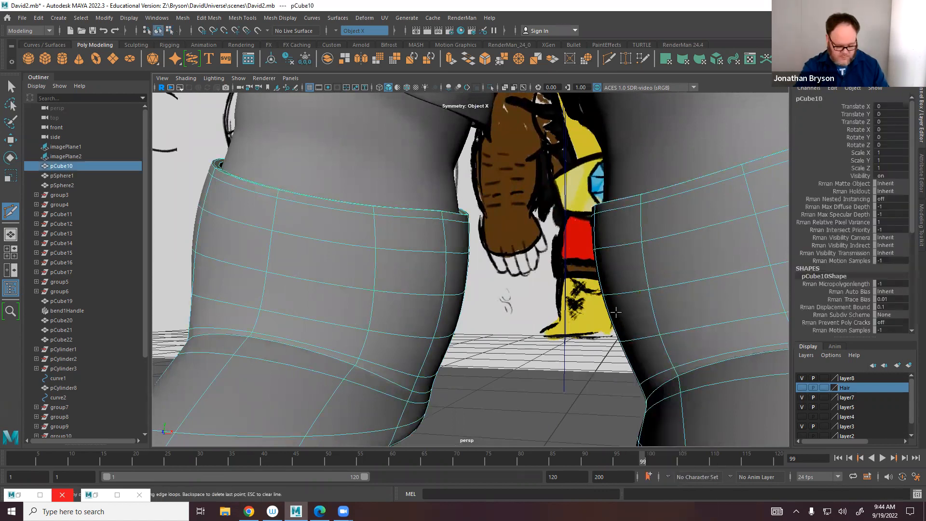
pyautogui.press('q')
pyautogui.keyDown('alt'); pyautogui.moveTo(623, 295); pyautogui.dragTo(603, 273); pyautogui.keyUp('alt')
pyautogui.keyDown('alt'); pyautogui.moveTo(603, 272); pyautogui.dragTo(514, 298, button='right'); pyautogui.keyUp('alt')
pyautogui.keyDown('alt'); pyautogui.moveTo(514, 299); pyautogui.dragTo(433, 291); pyautogui.keyUp('alt')
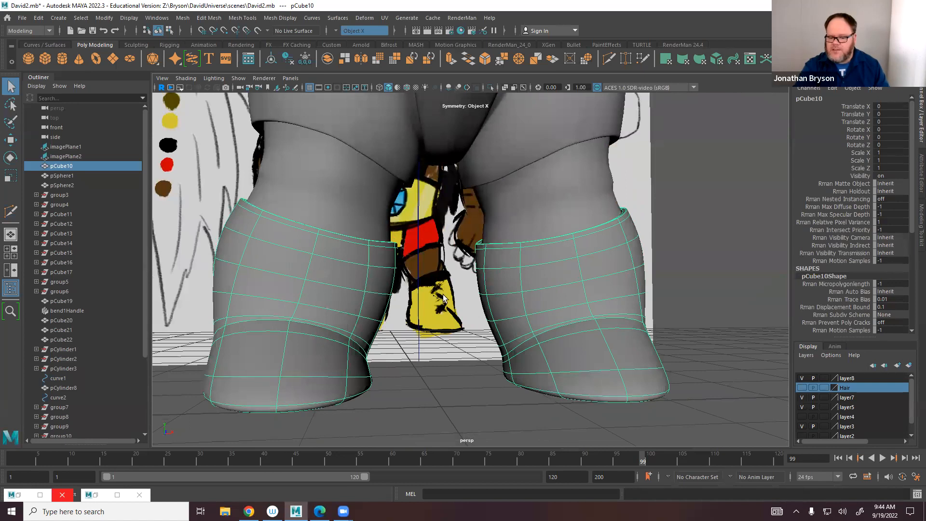
pyautogui.keyDown('alt'); pyautogui.moveTo(644, 313); pyautogui.dragTo(583, 310); pyautogui.keyUp('alt')
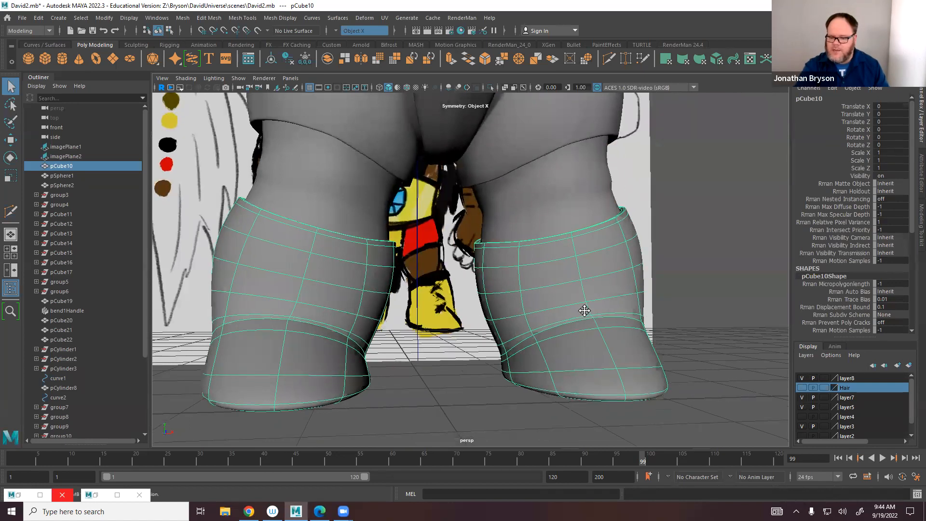
pyautogui.keyDown('alt'); pyautogui.moveTo(583, 310); pyautogui.dragTo(529, 273, button='middle'); pyautogui.keyUp('alt')
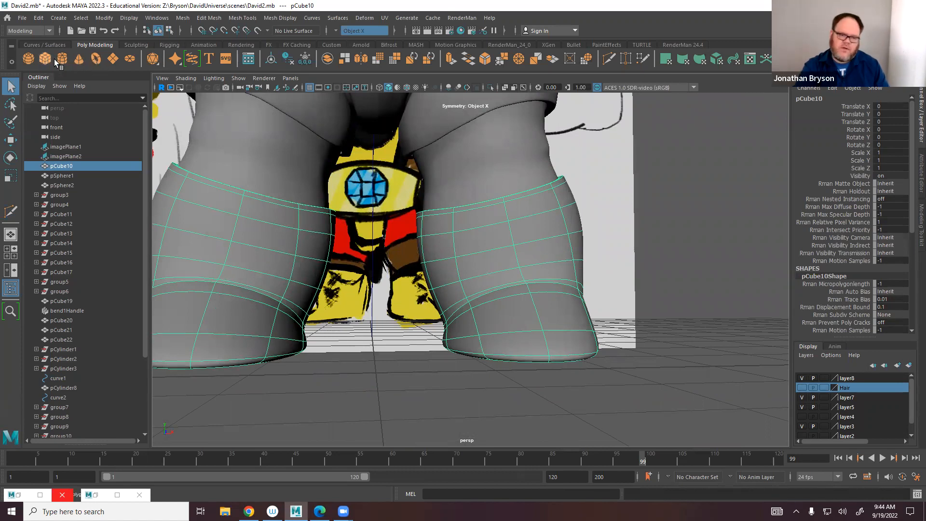
# Create a polygon torus on the ground between the feet and ready it for moving.
pyautogui.click(97, 59)
pyautogui.keyDown('alt'); pyautogui.moveTo(379, 292); pyautogui.dragTo(396, 339); pyautogui.keyUp('alt')
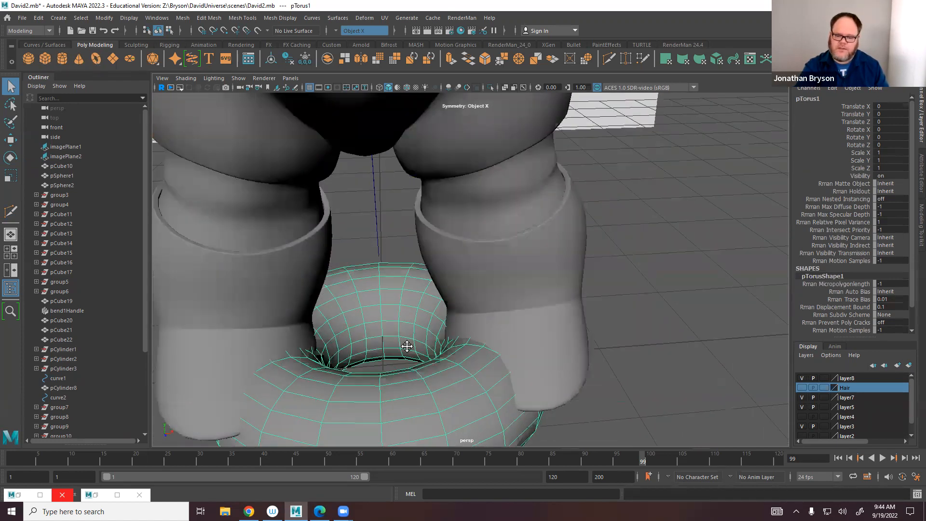
pyautogui.keyDown('alt'); pyautogui.moveTo(396, 339); pyautogui.dragTo(378, 337, button='right'); pyautogui.keyUp('alt')
pyautogui.keyDown('alt'); pyautogui.moveTo(378, 338); pyautogui.dragTo(374, 251, button='middle'); pyautogui.keyUp('alt')
pyautogui.keyDown('alt'); pyautogui.moveTo(375, 251); pyautogui.dragTo(380, 280); pyautogui.keyUp('alt')
pyautogui.press('w')
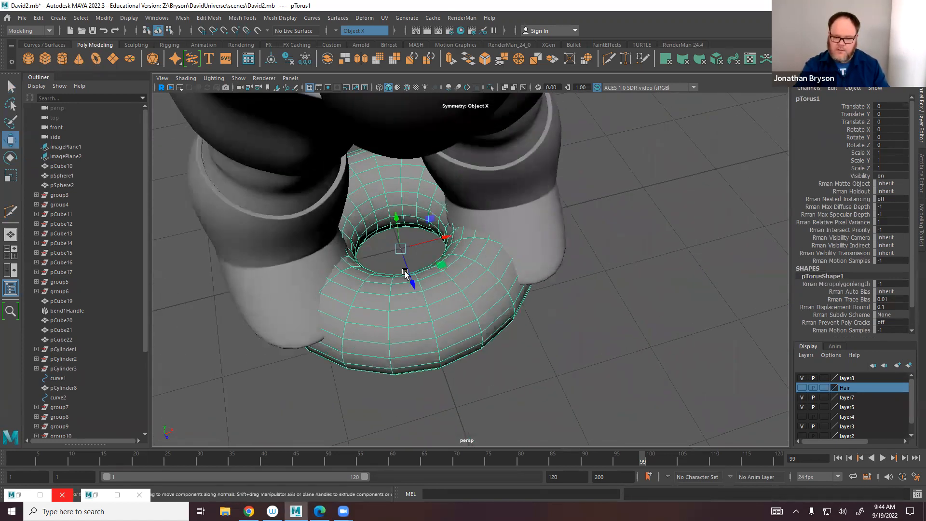
# Set the torus's Radius to 10.8 in its creation settings.
pyautogui.scroll(-1, 804, 291)
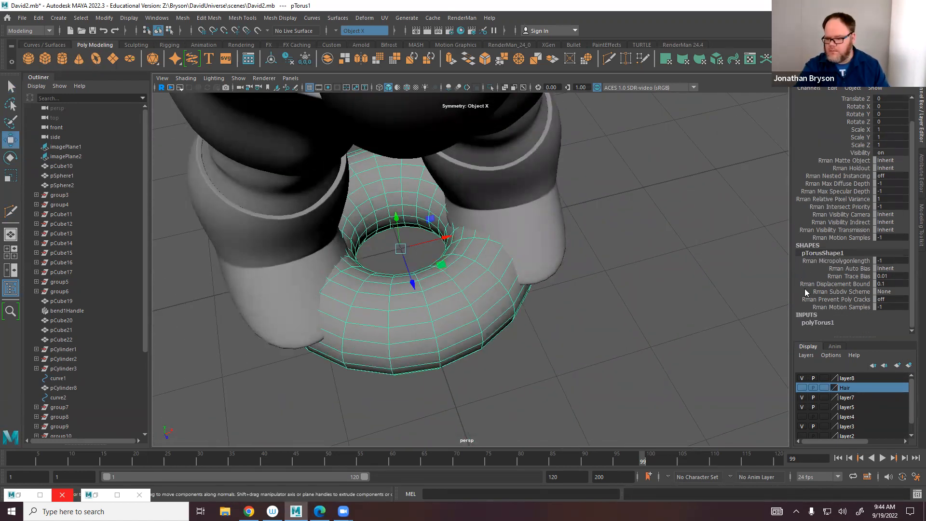
pyautogui.click(817, 323)
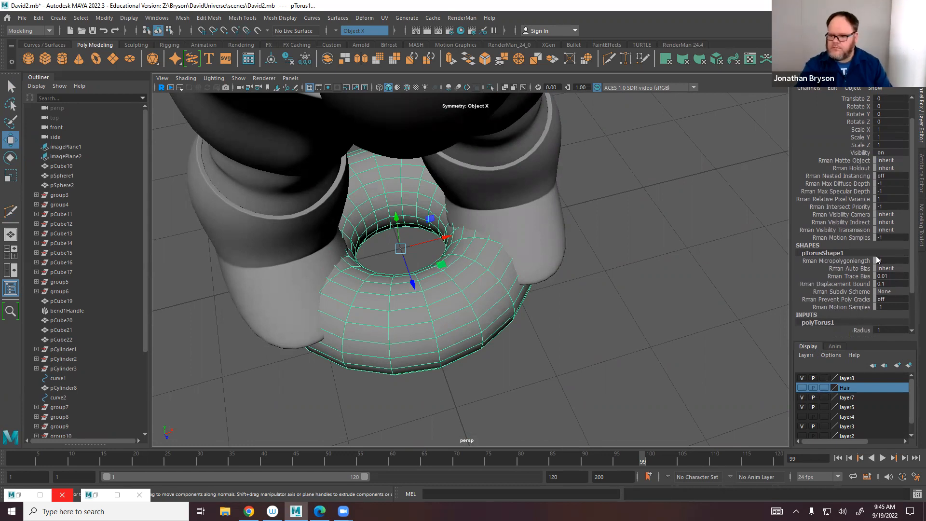
pyautogui.scroll(-2, 873, 254)
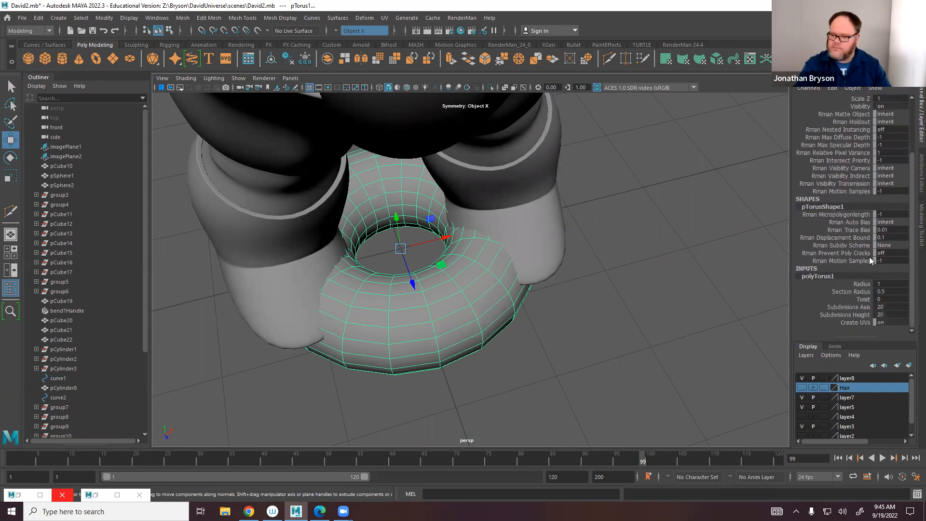
pyautogui.click(864, 288)
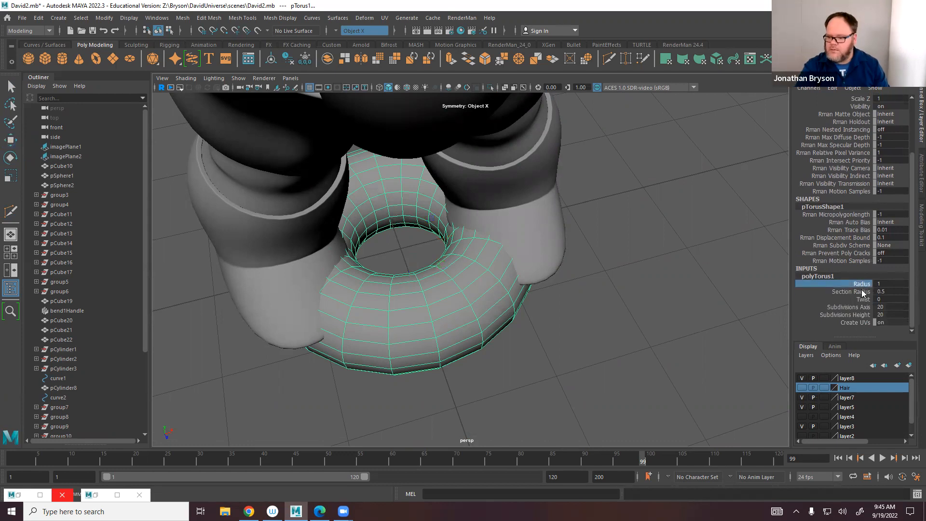
pyautogui.click(862, 284)
pyautogui.moveTo(577, 281); pyautogui.dragTo(614, 318, button='middle')
# Scale the torus down uniformly to about 0.058 so that the thin ring fits between the feet.
pyautogui.scroll(-5, 596, 285)
pyautogui.press('r')
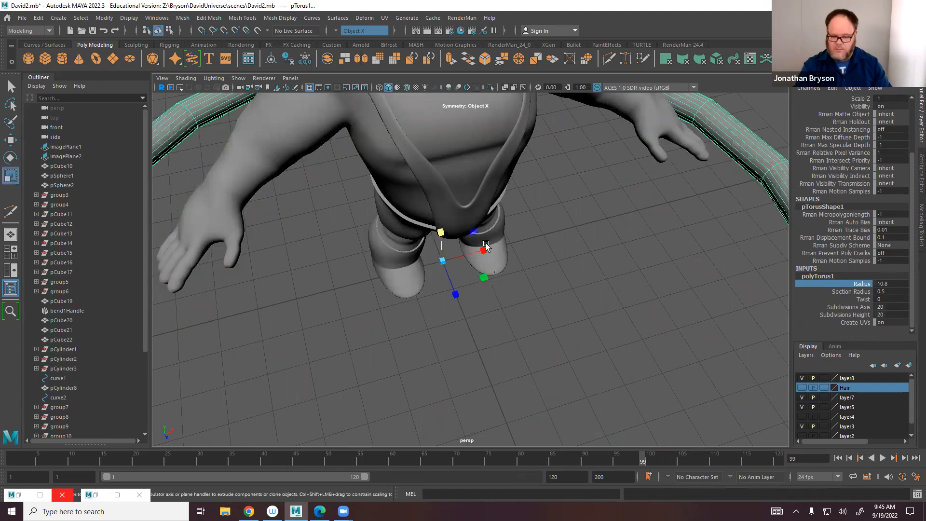
pyautogui.moveTo(444, 262); pyautogui.dragTo(262, 270)
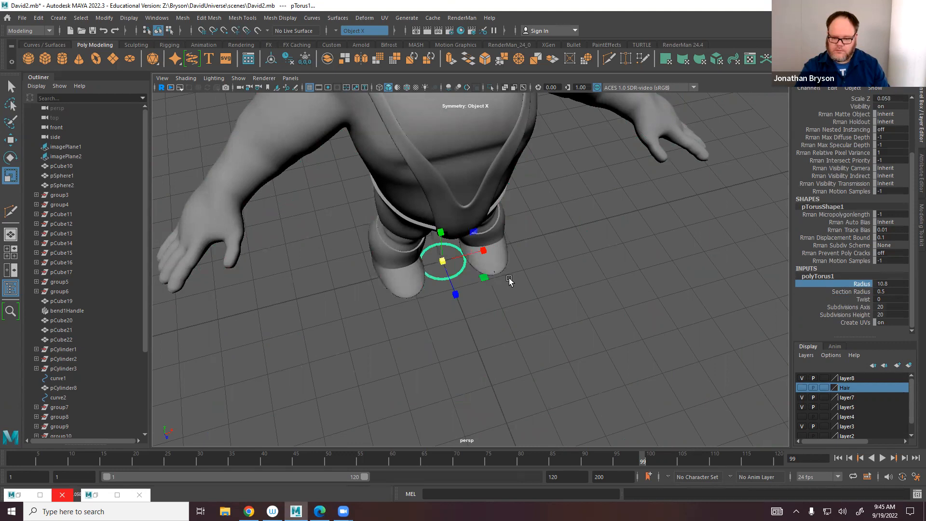
pyautogui.scroll(3, 508, 277)
pyautogui.keyDown('alt'); pyautogui.moveTo(837, 347); pyautogui.dragTo(868, 355, button='right'); pyautogui.keyUp('alt')
pyautogui.keyDown('alt'); pyautogui.moveTo(499, 295); pyautogui.dragTo(659, 418, button='middle'); pyautogui.keyUp('alt')
pyautogui.keyDown('alt'); pyautogui.moveTo(526, 333); pyautogui.dragTo(464, 333); pyautogui.keyUp('alt')
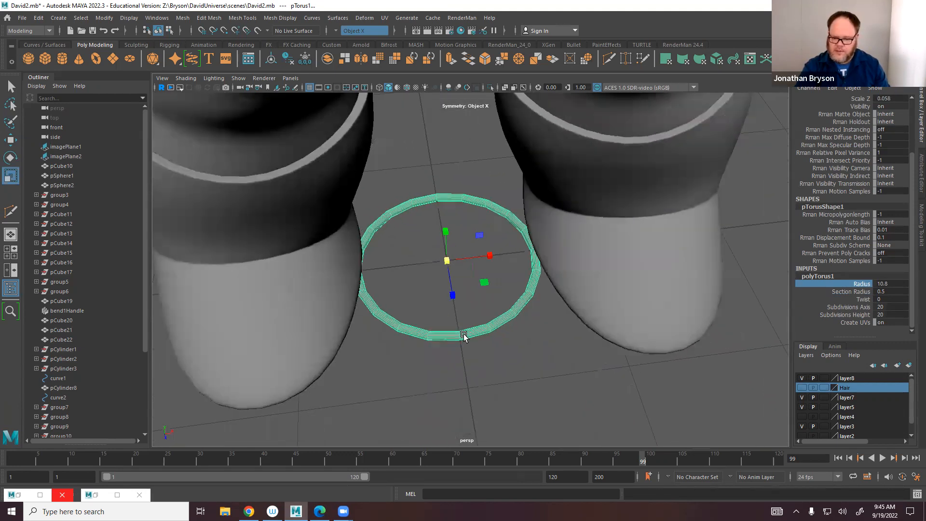
# Squash the torus along Z to a scale of about 0.033 and delete the faces along its far side.
pyautogui.moveTo(452, 289); pyautogui.dragTo(430, 274)
pyautogui.scroll(4, 498, 179)
pyautogui.moveTo(498, 179); pyautogui.dragTo(501, 195, button='right')
pyautogui.moveTo(248, 153); pyautogui.dragTo(415, 227)
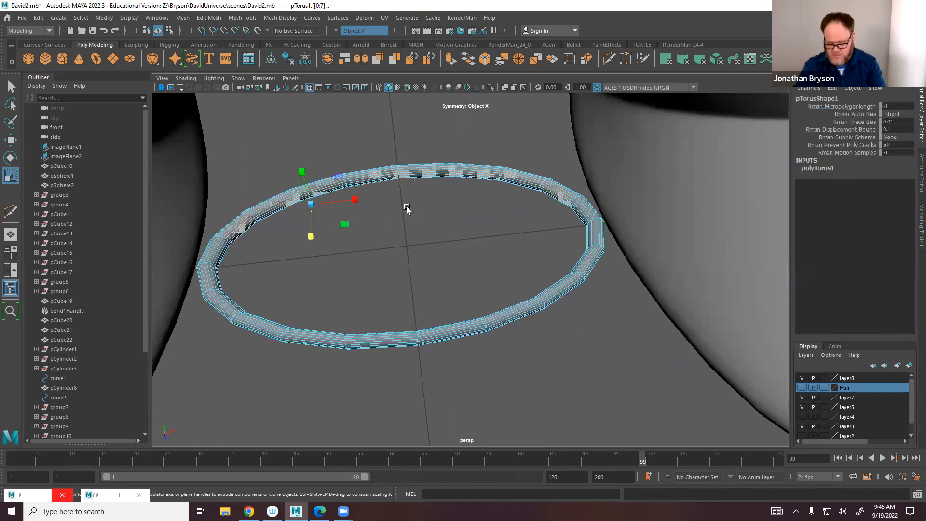
pyautogui.press('Delete')
# Delete the remaining rear faces at both open ends, keeping only the front arc, and return to whole-object selection.
pyautogui.moveTo(219, 212); pyautogui.dragTo(265, 223)
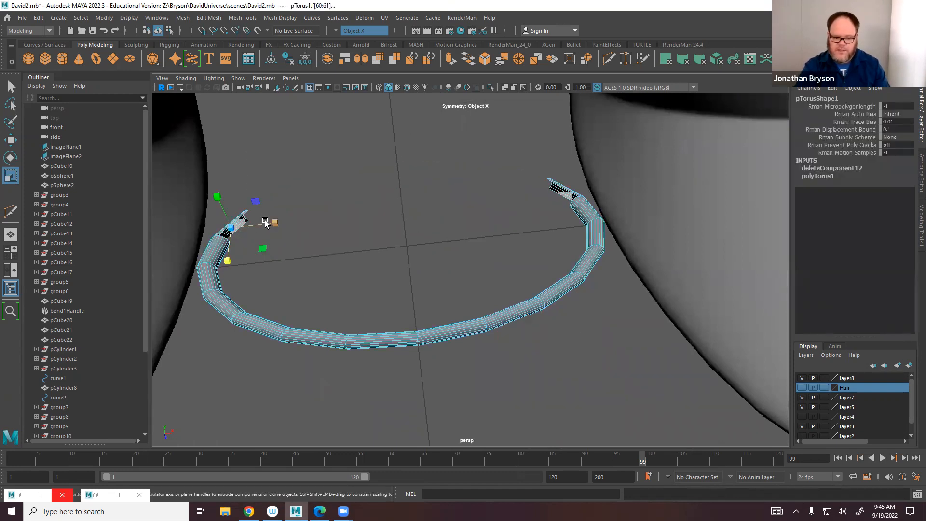
pyautogui.press('Delete')
pyautogui.keyDown('alt'); pyautogui.moveTo(287, 280); pyautogui.dragTo(195, 215); pyautogui.keyUp('alt')
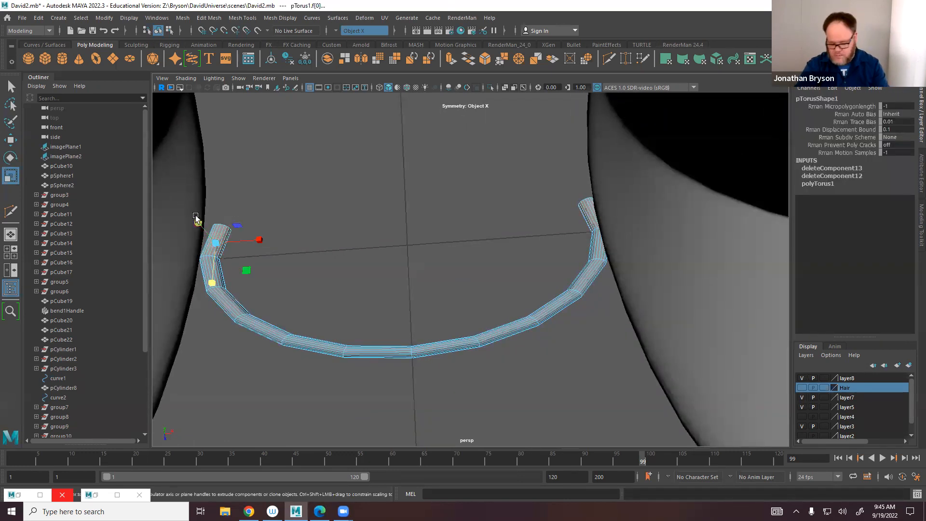
pyautogui.press('Delete')
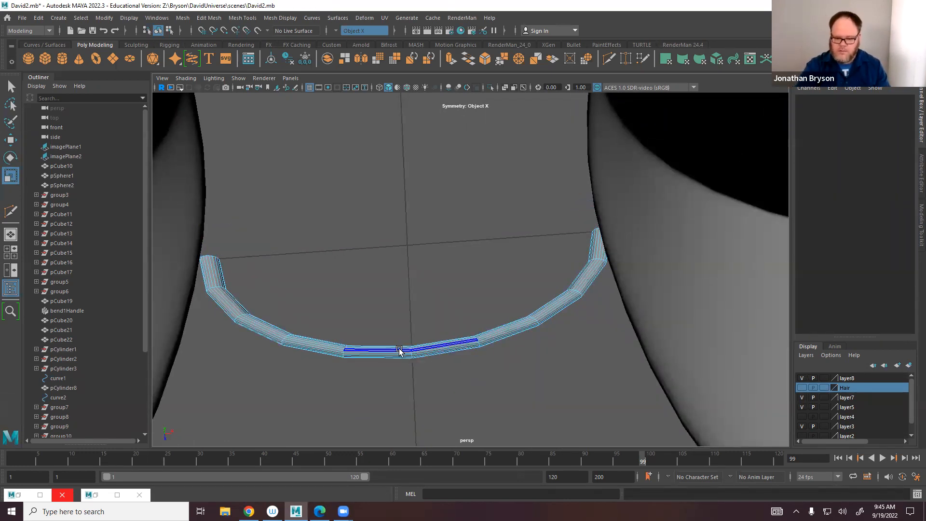
pyautogui.moveTo(403, 352); pyautogui.dragTo(410, 225, button='right')
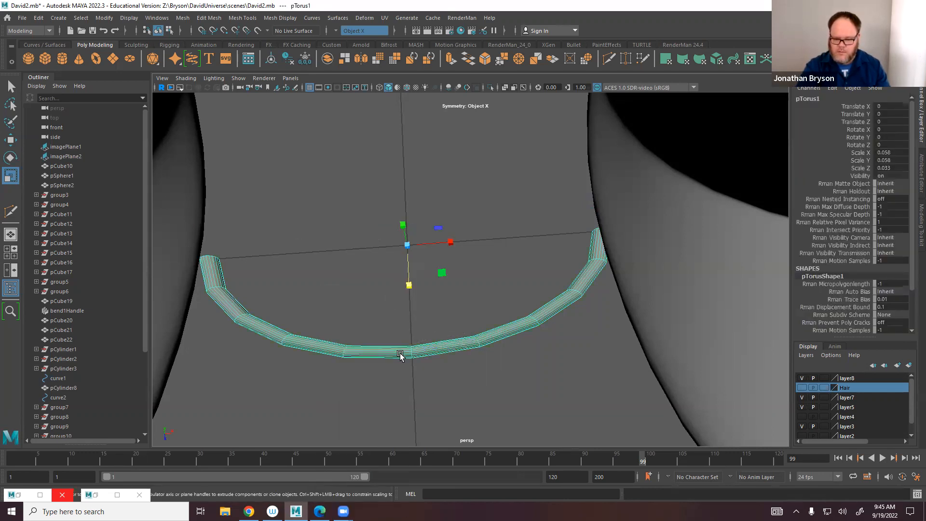
# Tilt the arc about its Z axis to a rotation of about -55.7 degrees.
pyautogui.press('e')
pyautogui.moveTo(378, 235); pyautogui.dragTo(421, 232)
pyautogui.keyDown('alt'); pyautogui.moveTo(472, 312); pyautogui.dragTo(203, 229, button='right'); pyautogui.keyUp('alt')
pyautogui.keyDown('alt'); pyautogui.moveTo(354, 267); pyautogui.dragTo(399, 269); pyautogui.keyUp('alt')
pyautogui.press('w')
pyautogui.keyDown('alt'); pyautogui.moveTo(423, 263); pyautogui.dragTo(385, 297, button='middle'); pyautogui.keyUp('alt')
# Scale the arc down uniformly to about 0.026 in X and move it to the front of the boot, about X 1.167, Y 0.99, Z 0.372.
pyautogui.press('r')
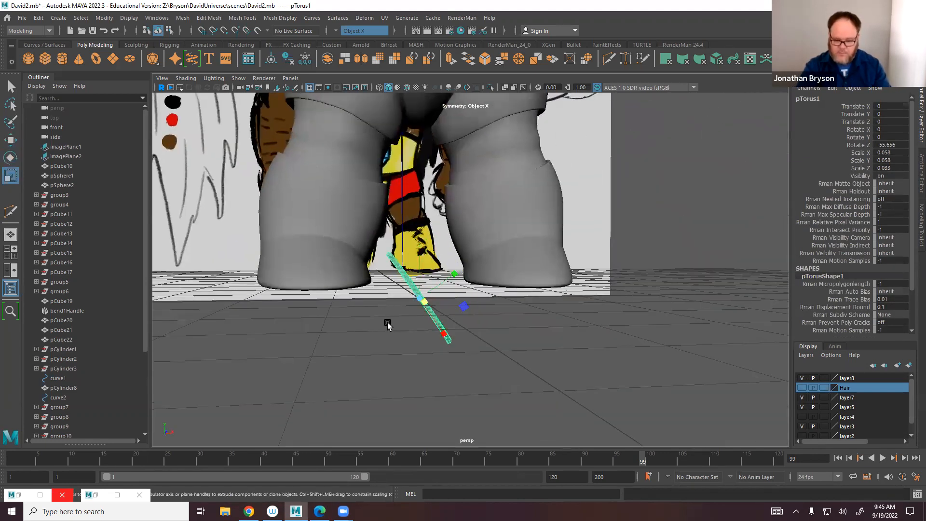
pyautogui.keyDown('alt'); pyautogui.moveTo(400, 313); pyautogui.dragTo(400, 253); pyautogui.keyUp('alt')
pyautogui.press('w')
pyautogui.keyDown('alt'); pyautogui.moveTo(400, 253); pyautogui.dragTo(432, 238, button='right'); pyautogui.keyUp('alt')
pyautogui.moveTo(430, 219); pyautogui.dragTo(369, 206)
pyautogui.keyDown('alt'); pyautogui.moveTo(381, 207); pyautogui.dragTo(530, 186); pyautogui.keyUp('alt')
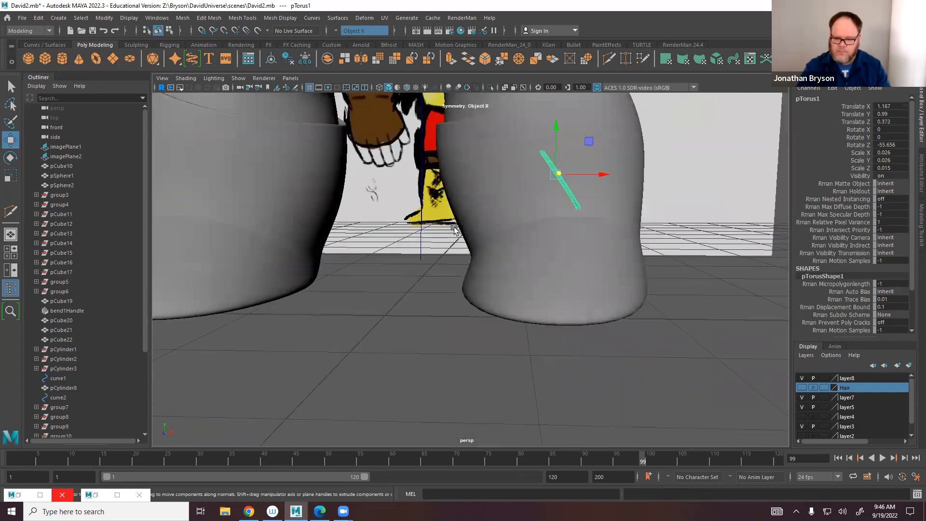
# Set the lace arc's Z rotation to about -35.4 degrees, shrink it to about 0.018 and bring it forward to about Z 0.451.
pyautogui.keyDown('alt'); pyautogui.moveTo(555, 186); pyautogui.dragTo(515, 289, button='middle'); pyautogui.keyUp('alt')
pyautogui.press('e')
pyautogui.moveTo(501, 254); pyautogui.dragTo(500, 252)
pyautogui.press('r')
pyautogui.moveTo(489, 293); pyautogui.dragTo(448, 308)
pyautogui.press('w')
pyautogui.moveTo(358, 341); pyautogui.dragTo(346, 326)
pyautogui.keyDown('alt'); pyautogui.moveTo(345, 326); pyautogui.dragTo(483, 321, button='right'); pyautogui.keyUp('alt')
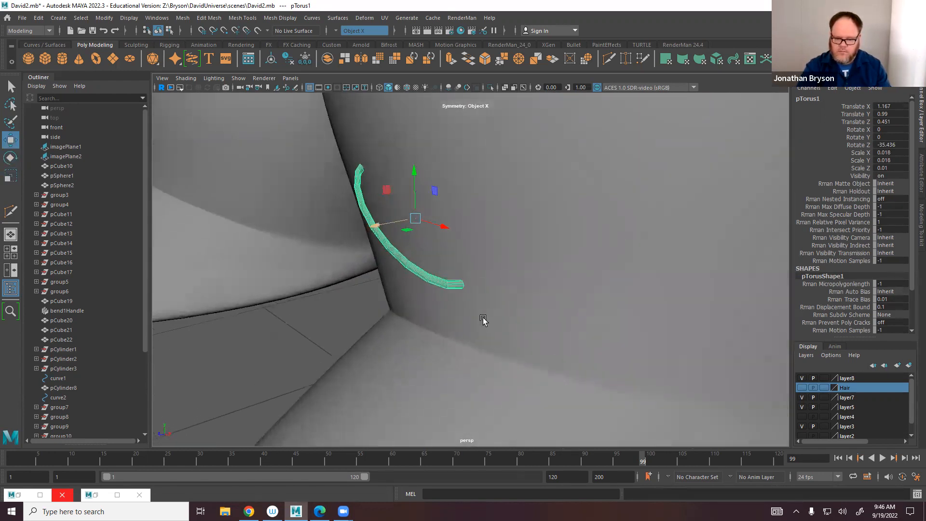
# Fit the lace against the boot at about X 1.018, Y 1.158, Z 0.466, with a Z rotation of about -27.3 degrees.
pyautogui.press('f')
pyautogui.moveTo(475, 321); pyautogui.dragTo(495, 277)
pyautogui.press('e')
pyautogui.keyDown('alt'); pyautogui.moveTo(483, 292); pyautogui.dragTo(409, 348, button='middle'); pyautogui.keyUp('alt')
pyautogui.moveTo(480, 221); pyautogui.dragTo(474, 224)
pyautogui.press('w')
pyautogui.keyDown('alt'); pyautogui.moveTo(471, 270); pyautogui.dragTo(420, 328); pyautogui.keyUp('alt')
pyautogui.scroll(3, 420, 328)
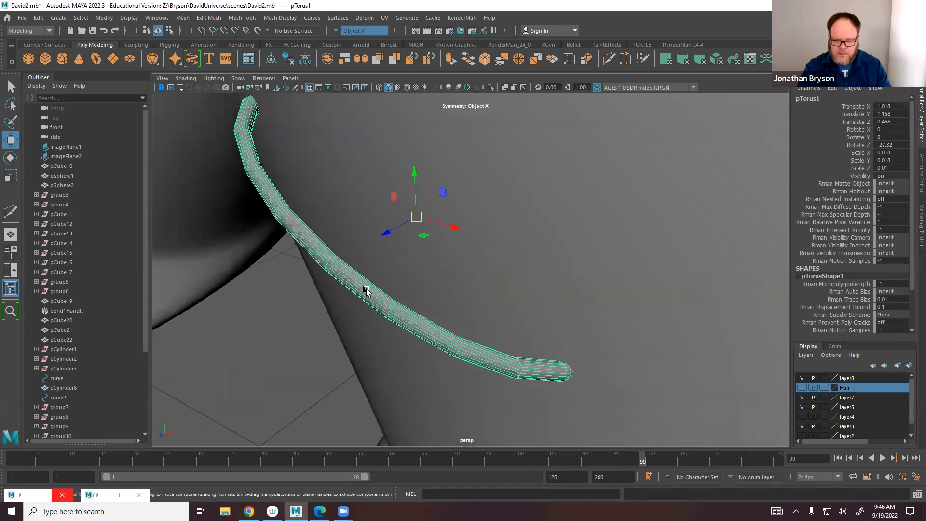
# Switch the lace to edge selection, pick an edge near its middle and turn symmetry off.
pyautogui.moveTo(364, 245); pyautogui.dragTo(369, 220, button='right')
pyautogui.click(391, 310)
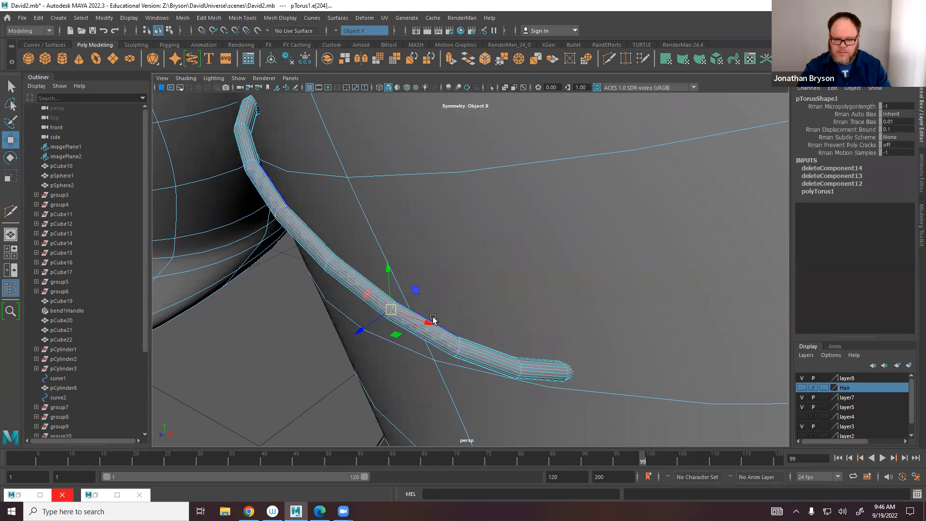
pyautogui.click(334, 32)
pyautogui.click(353, 38)
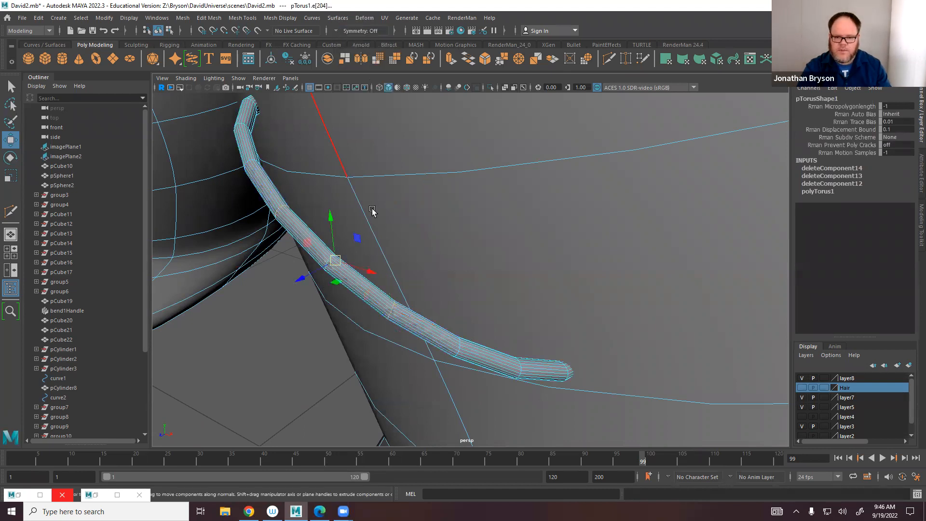
# Add further cross-section edges along the middle of the lace to the edge selection.
pyautogui.scroll(4, 371, 241)
pyautogui.scroll(3, 402, 333)
pyautogui.keyDown('shift'); pyautogui.click(326, 312); pyautogui.keyUp('shift')
pyautogui.keyDown('alt'); pyautogui.moveTo(248, 238); pyautogui.dragTo(406, 310); pyautogui.keyUp('alt')
pyautogui.keyDown('shift'); pyautogui.click(304, 219); pyautogui.keyUp('shift')
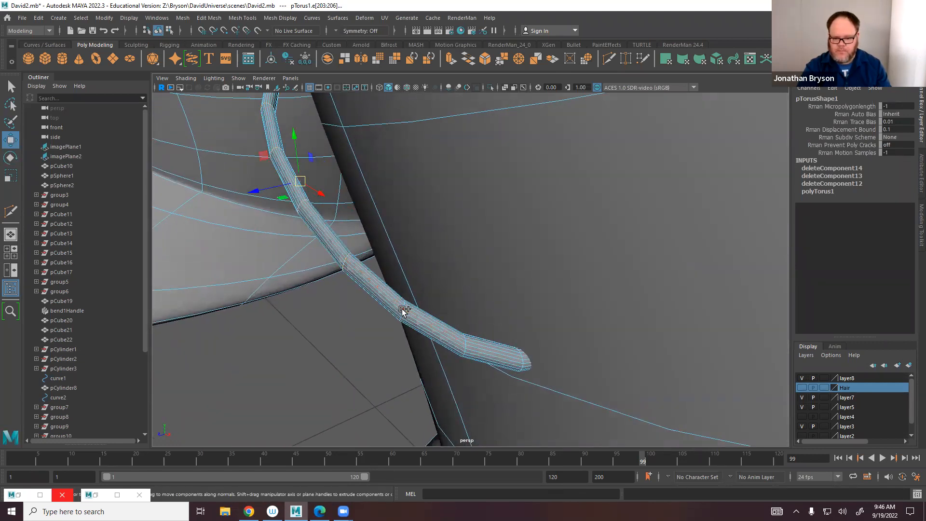
pyautogui.scroll(10, 405, 307)
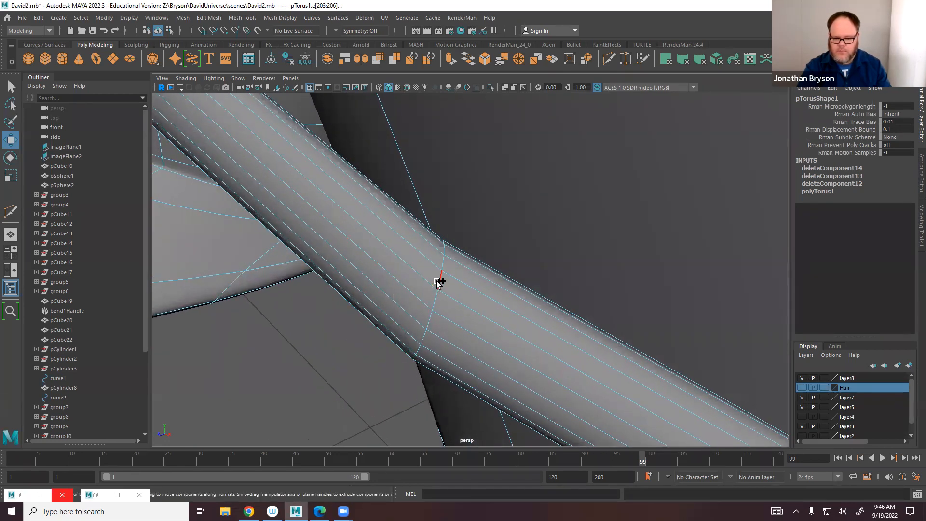
# Select the cross-section edge loop at the bend of pTorus1 and reposition it along the character's surface.
pyautogui.keyDown('shift'); pyautogui.click(438, 283); pyautogui.keyUp('shift')
pyautogui.press('r')
pyautogui.scroll(-5, 318, 262)
pyautogui.keyDown('alt'); pyautogui.moveTo(320, 258); pyautogui.dragTo(334, 246); pyautogui.keyUp('alt')
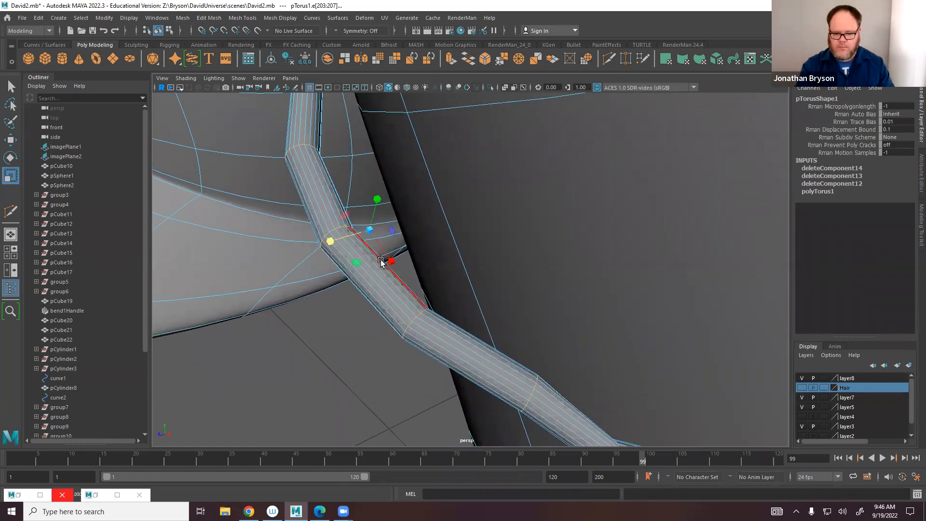
pyautogui.keyDown('alt'); pyautogui.moveTo(379, 207); pyautogui.dragTo(301, 262); pyautogui.keyUp('alt')
pyautogui.press('w')
pyautogui.moveTo(294, 225); pyautogui.dragTo(416, 352)
# Select the vertex ring at the lower bend of pTorus1 and try to rotate it.
pyautogui.moveTo(456, 245); pyautogui.dragTo(419, 246, button='right')
pyautogui.moveTo(426, 296); pyautogui.dragTo(416, 366)
pyautogui.press('e')
pyautogui.hotkey('ctrl', 'z')
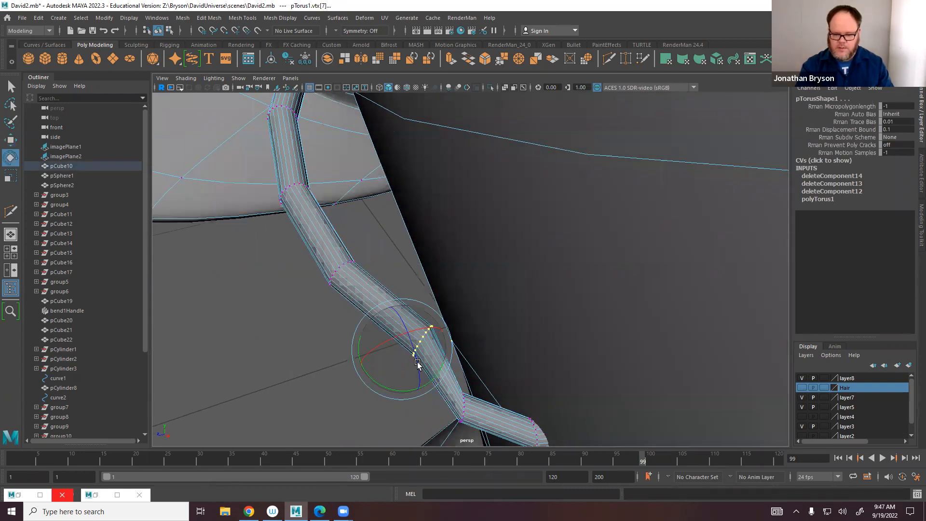
# Put pCube10 on a new display layer and set that layer to Reference so the mesh cannot be selected.
pyautogui.moveTo(502, 247); pyautogui.dragTo(496, 242, button='right')
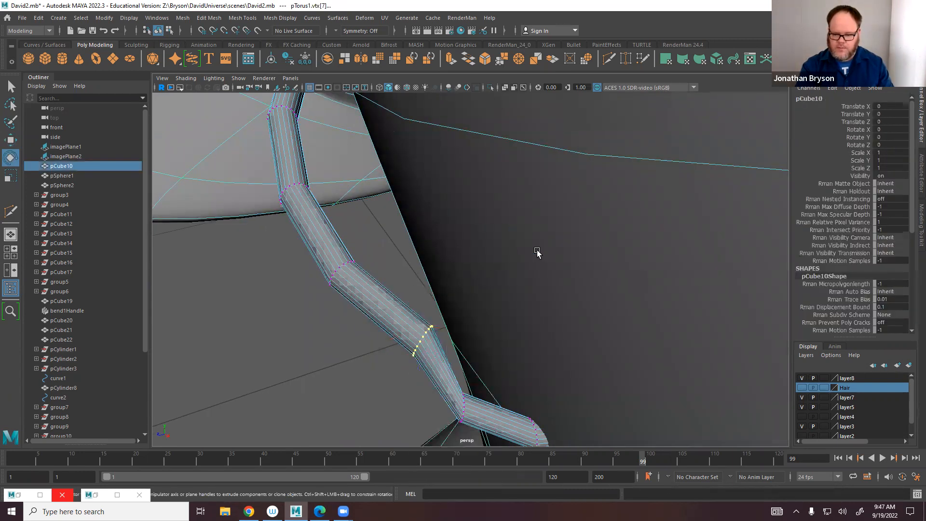
pyautogui.click(909, 365)
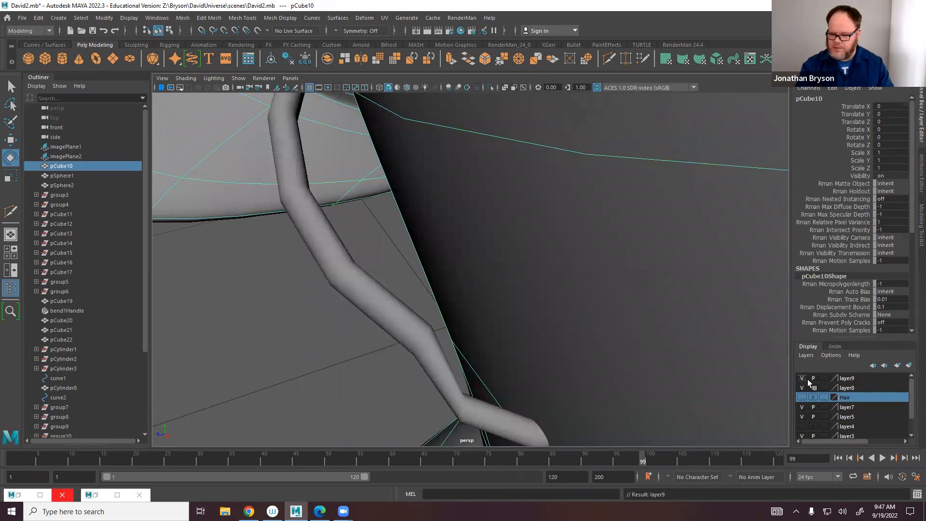
pyautogui.click(823, 378)
pyautogui.click(823, 378)
pyautogui.click(403, 328)
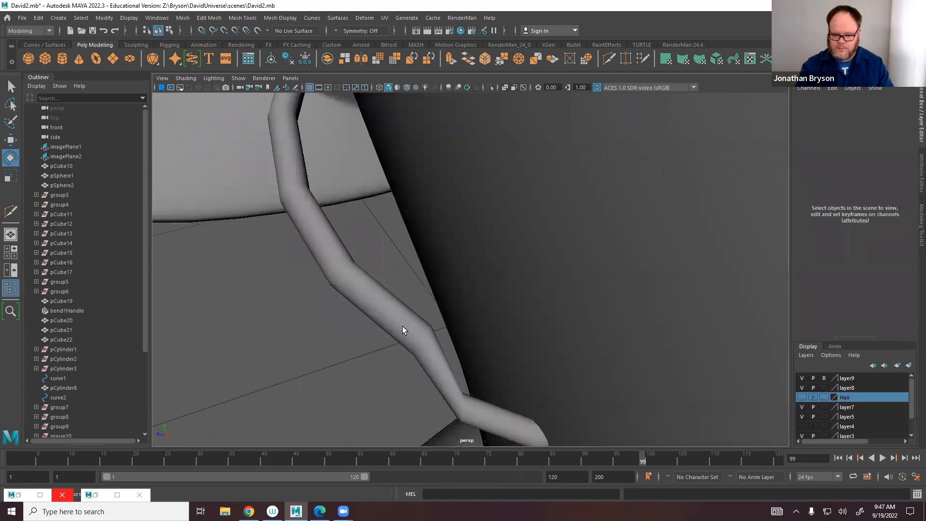
# Rotate the vertex ring at the lower bend of pTorus1 to follow the direction of the strand.
pyautogui.moveTo(385, 247); pyautogui.dragTo(343, 246, button='right')
pyautogui.moveTo(412, 378); pyautogui.dragTo(399, 374)
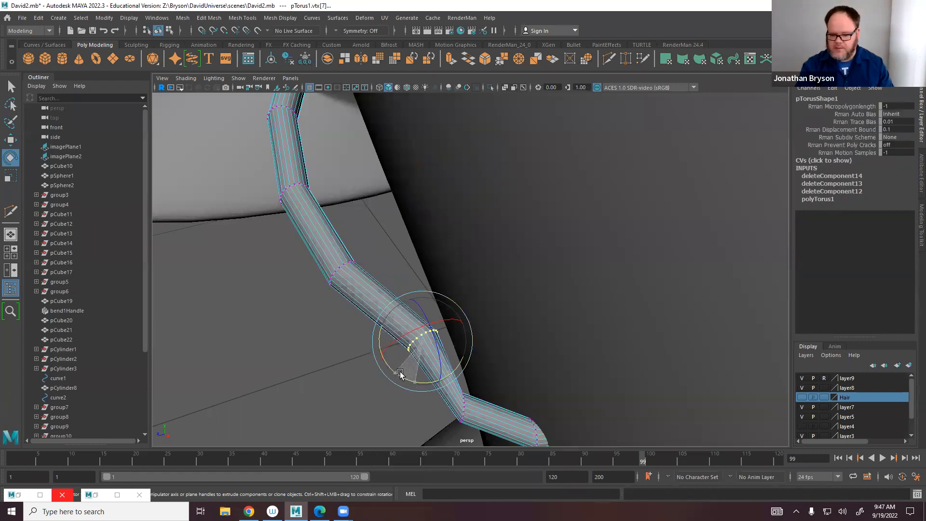
pyautogui.keyDown('alt'); pyautogui.moveTo(458, 419); pyautogui.dragTo(452, 394, button='middle'); pyautogui.keyUp('alt')
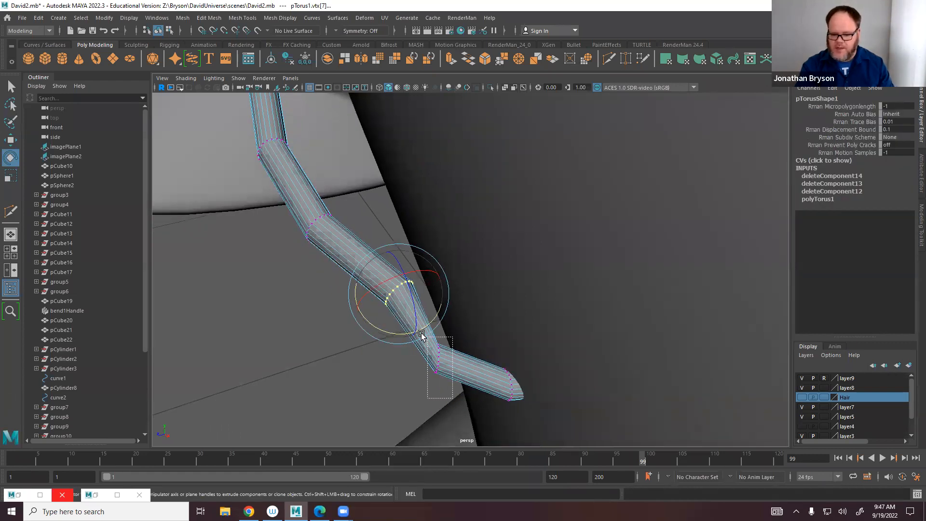
pyautogui.moveTo(421, 334); pyautogui.dragTo(425, 337)
# Reposition the next vertex ring up the pTorus1 strand and rotate it to match the bend.
pyautogui.keyDown('alt'); pyautogui.moveTo(406, 380); pyautogui.dragTo(335, 290); pyautogui.keyUp('alt')
pyautogui.moveTo(372, 315); pyautogui.dragTo(421, 342)
pyautogui.press('w')
pyautogui.press('e')
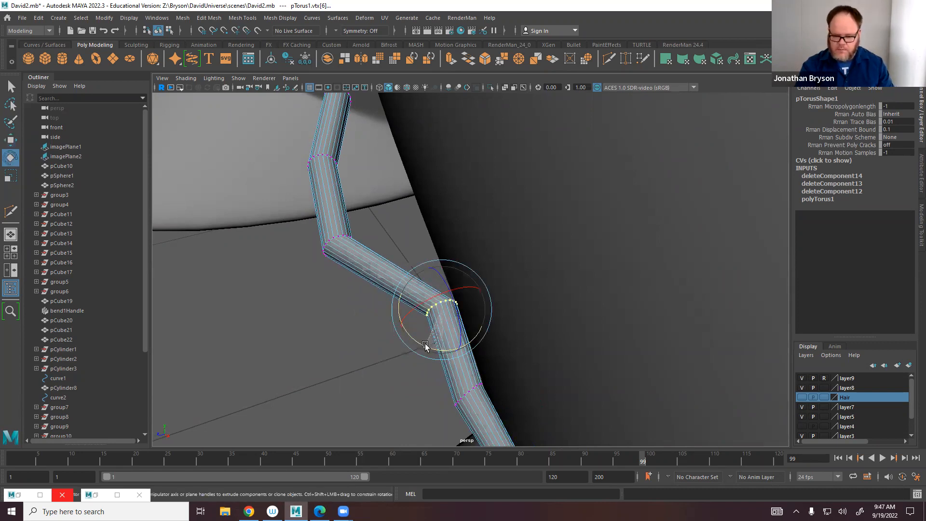
pyautogui.moveTo(365, 280); pyautogui.dragTo(315, 225)
# Move the middle vertex rings of pTorus1 closer to the curved surface, undoing the last move.
pyautogui.press('w')
pyautogui.moveTo(297, 262); pyautogui.dragTo(376, 262)
pyautogui.moveTo(287, 140); pyautogui.dragTo(372, 254)
pyautogui.moveTo(295, 162); pyautogui.dragTo(384, 221)
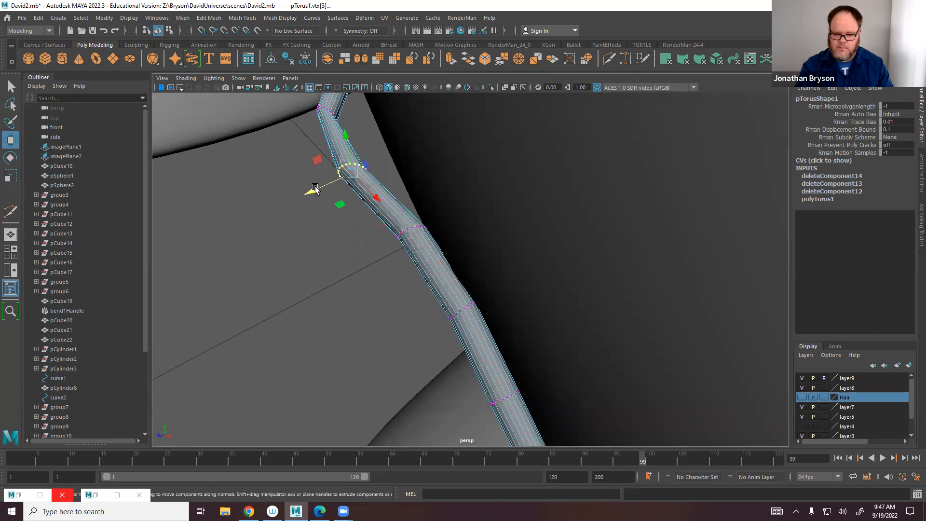
pyautogui.moveTo(330, 187); pyautogui.dragTo(347, 157)
pyautogui.hotkey('ctrl', 'z')
# Reposition and rotate the vertex ring near the upper end of pTorus1 to smooth the strand.
pyautogui.moveTo(422, 206); pyautogui.dragTo(414, 208)
pyautogui.press('e')
pyautogui.keyDown('alt'); pyautogui.moveTo(413, 208); pyautogui.dragTo(436, 186); pyautogui.keyUp('alt')
pyautogui.keyDown('alt'); pyautogui.moveTo(436, 187); pyautogui.dragTo(430, 248, button='middle'); pyautogui.keyUp('alt')
pyautogui.moveTo(421, 249); pyautogui.dragTo(368, 253)
pyautogui.press('w')
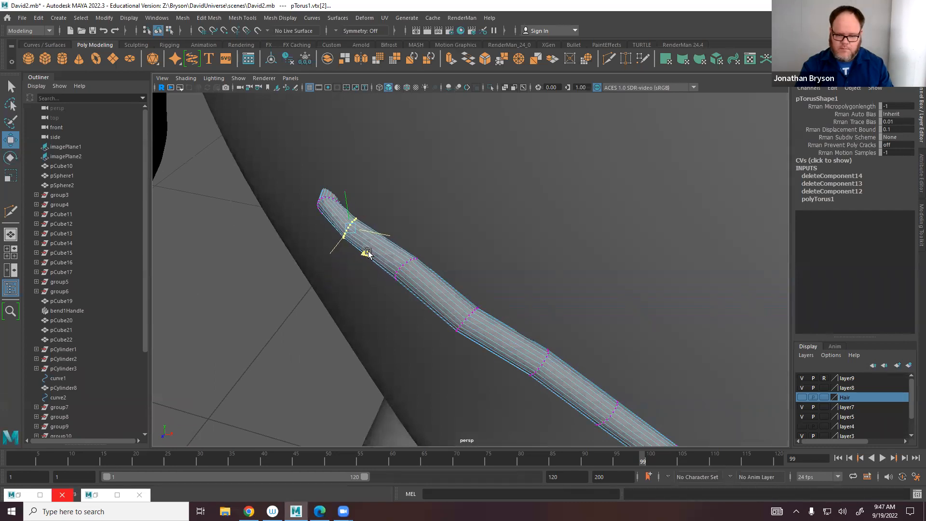
# Rotate the middle vertex rings of pTorus1 to sit square across the strand.
pyautogui.moveTo(375, 332); pyautogui.dragTo(427, 249)
pyautogui.press('e')
pyautogui.moveTo(412, 304); pyautogui.dragTo(442, 293)
pyautogui.moveTo(454, 345); pyautogui.dragTo(454, 345)
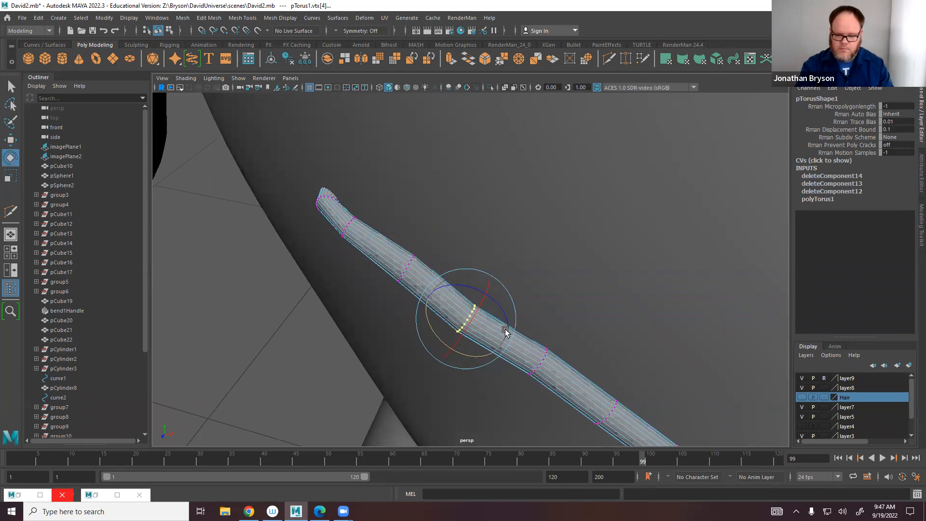
pyautogui.keyDown('alt'); pyautogui.moveTo(548, 404); pyautogui.dragTo(454, 357, button='middle'); pyautogui.keyUp('alt')
pyautogui.moveTo(428, 275); pyautogui.dragTo(428, 277)
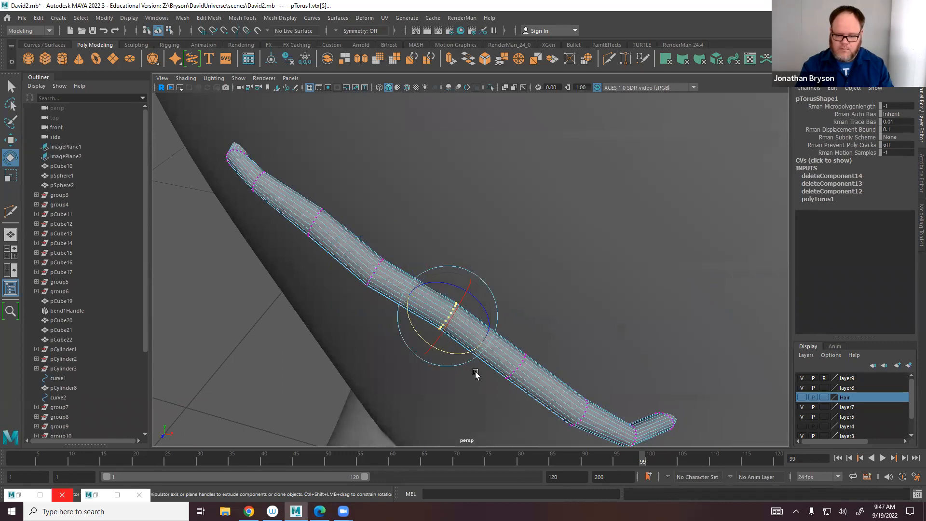
# Adjust the vertex rings toward the lower end of pTorus1 to make the strand hug the surface.
pyautogui.moveTo(417, 333); pyautogui.dragTo(412, 280)
pyautogui.press('w')
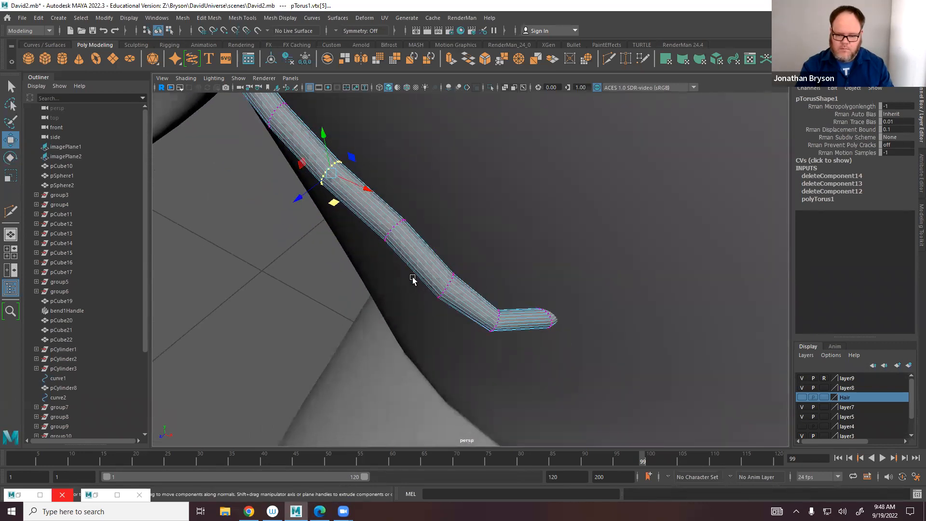
pyautogui.moveTo(369, 222); pyautogui.dragTo(370, 224)
pyautogui.moveTo(404, 268); pyautogui.dragTo(420, 289)
pyautogui.moveTo(516, 357); pyautogui.dragTo(475, 293)
# Scale down the vertex ring beside the upper end of pTorus1 to taper the strand.
pyautogui.moveTo(483, 326)
pyautogui.keyDown('alt'); pyautogui.mouseDown()
pyautogui.moveTo(459, 342)
pyautogui.moveTo(485, 338)
pyautogui.mouseUp(); pyautogui.keyUp('alt')
pyautogui.keyDown('alt'); pyautogui.moveTo(419, 352); pyautogui.dragTo(515, 372); pyautogui.keyUp('alt')
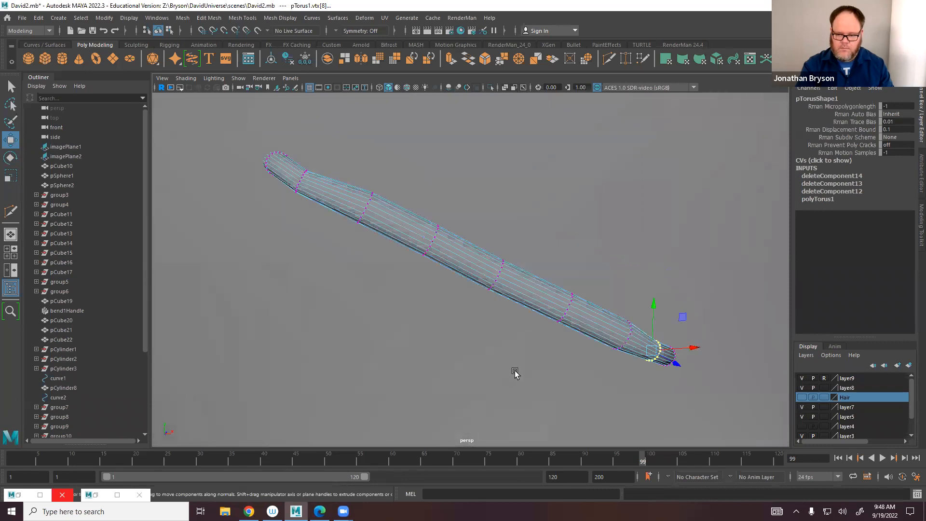
pyautogui.keyDown('alt'); pyautogui.moveTo(282, 190); pyautogui.dragTo(330, 223, button='middle'); pyautogui.keyUp('alt')
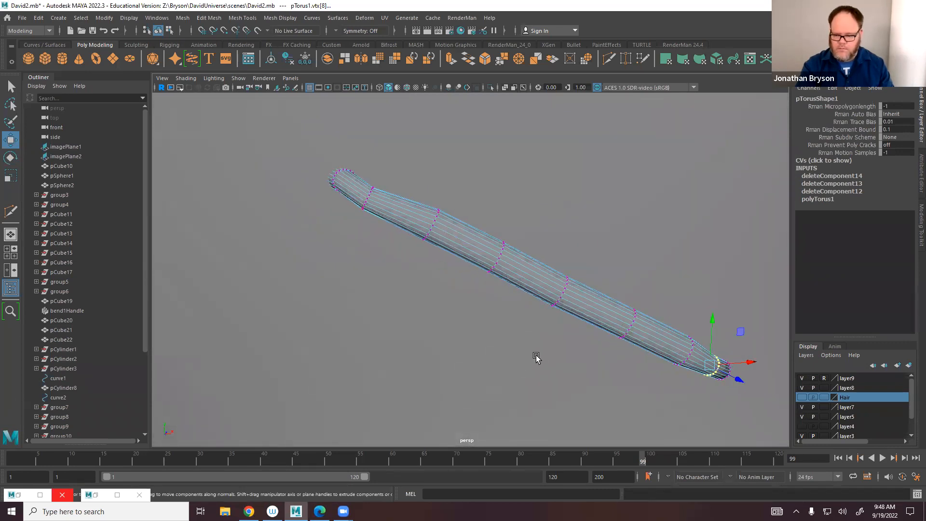
pyautogui.keyDown('alt'); pyautogui.moveTo(533, 355); pyautogui.dragTo(359, 219, button='middle'); pyautogui.keyUp('alt')
pyautogui.press('e')
pyautogui.press('r')
pyautogui.keyDown('alt'); pyautogui.moveTo(261, 211); pyautogui.dragTo(379, 229, button='middle'); pyautogui.keyUp('alt')
pyautogui.moveTo(359, 199); pyautogui.dragTo(380, 208)
pyautogui.press('w')
pyautogui.press('e')
pyautogui.press('r')
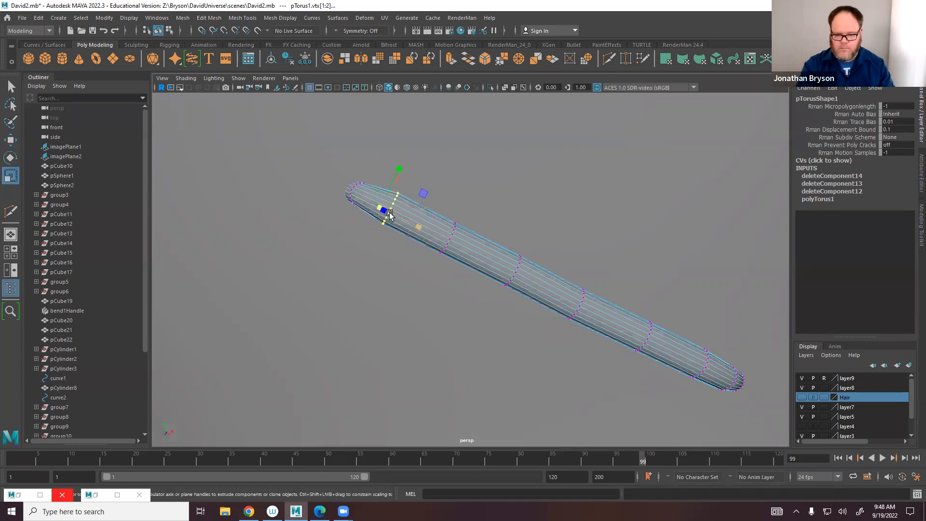
pyautogui.moveTo(375, 210); pyautogui.dragTo(374, 208)
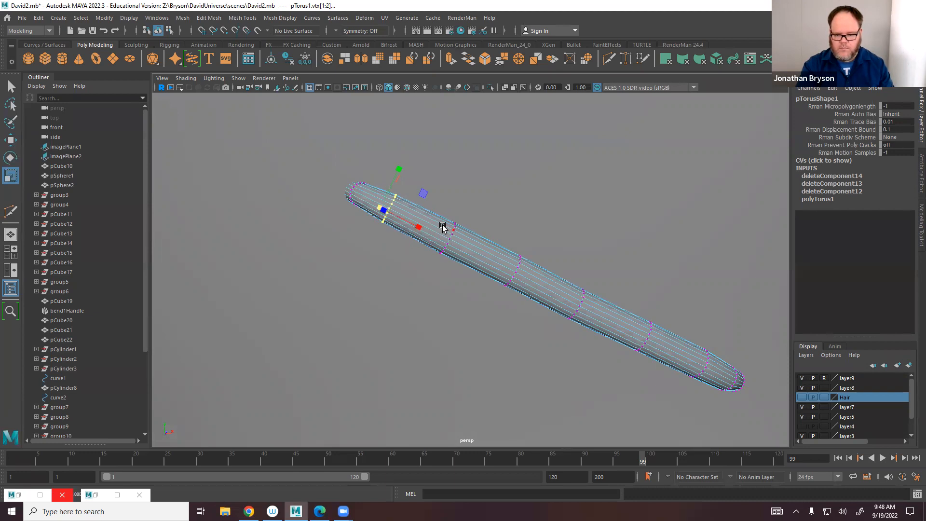
# Duplicate the pTorus1 strand as a whole object and rotate the copy to about 52.2 in Z, forming a cross.
pyautogui.moveTo(444, 225); pyautogui.dragTo(491, 225, button='right')
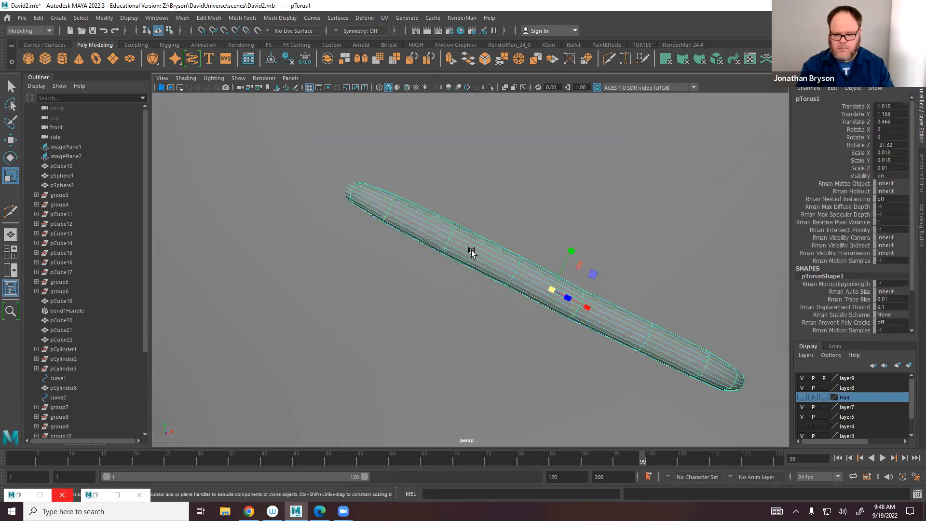
pyautogui.scroll(-6, 469, 250)
pyautogui.moveTo(532, 316)
pyautogui.keyDown('alt'); pyautogui.mouseDown()
pyautogui.moveTo(552, 303)
pyautogui.moveTo(525, 276)
pyautogui.moveTo(519, 285)
pyautogui.moveTo(454, 264)
pyautogui.moveTo(467, 267)
pyautogui.mouseUp(); pyautogui.keyUp('alt')
pyautogui.press('e')
pyautogui.press('w')
pyautogui.press('e')
pyautogui.moveTo(502, 250); pyautogui.dragTo(472, 223)
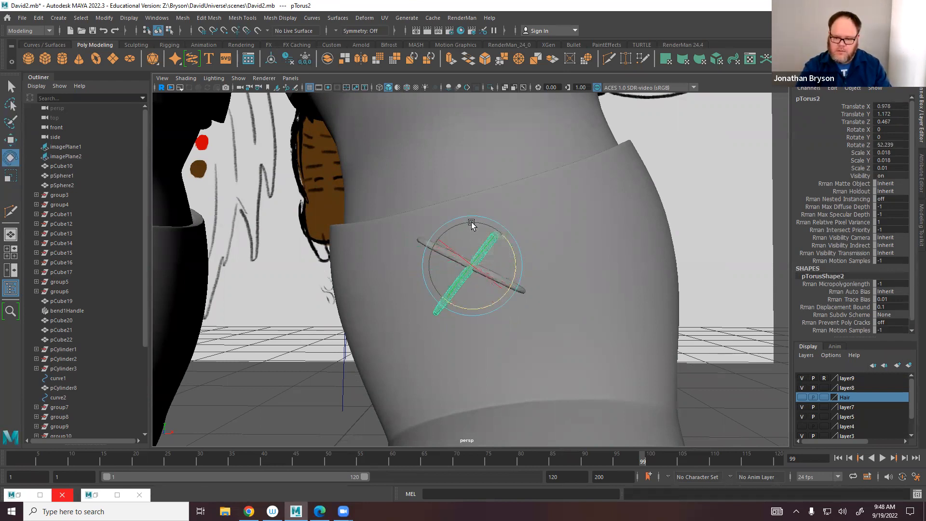
# Refine the duplicate strand's placement against the surface, rotating it to about -13.4 in Y and 49.1 in Z.
pyautogui.press('w')
pyautogui.hotkey('ctrl', 'z')
pyautogui.keyDown('alt'); pyautogui.moveTo(530, 272); pyautogui.dragTo(551, 288, button='right'); pyautogui.keyUp('alt')
pyautogui.keyDown('alt'); pyautogui.moveTo(550, 289); pyautogui.dragTo(517, 295, button='middle'); pyautogui.keyUp('alt')
pyautogui.keyDown('alt'); pyautogui.moveTo(517, 295); pyautogui.dragTo(466, 296); pyautogui.keyUp('alt')
pyautogui.press('e')
pyautogui.press('w')
# Move the lower and middle vertex rings of the duplicate strand to follow the surface curvature.
pyautogui.moveTo(456, 245); pyautogui.dragTo(411, 245, button='right')
pyautogui.scroll(4, 453, 311)
pyautogui.moveTo(471, 315)
pyautogui.keyDown('alt'); pyautogui.mouseDown()
pyautogui.moveTo(384, 273)
pyautogui.moveTo(439, 320)
pyautogui.moveTo(471, 316)
pyautogui.moveTo(456, 305)
pyautogui.mouseUp(); pyautogui.keyUp('alt')
pyautogui.moveTo(420, 340); pyautogui.dragTo(474, 358)
pyautogui.keyDown('alt'); pyautogui.moveTo(493, 357); pyautogui.dragTo(498, 318, button='middle'); pyautogui.keyUp('alt')
pyautogui.moveTo(436, 309); pyautogui.dragTo(479, 341)
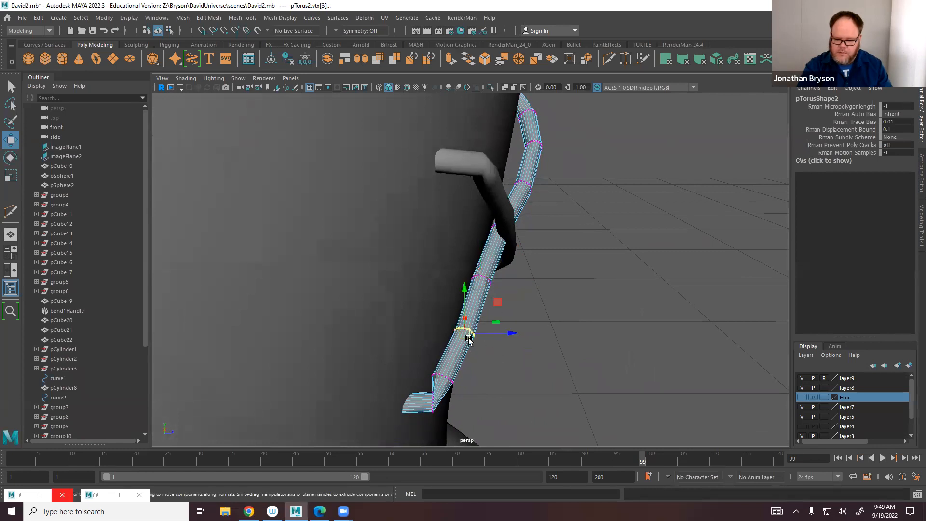
# Move the vertex rings near the upper end of the duplicate strand closer to the surface.
pyautogui.keyDown('alt'); pyautogui.moveTo(504, 307); pyautogui.dragTo(457, 441, button='middle'); pyautogui.keyUp('alt')
pyautogui.moveTo(468, 358); pyautogui.dragTo(455, 353)
pyautogui.moveTo(502, 322); pyautogui.dragTo(453, 319)
pyautogui.keyDown('alt'); pyautogui.moveTo(474, 386); pyautogui.dragTo(504, 273); pyautogui.keyUp('alt')
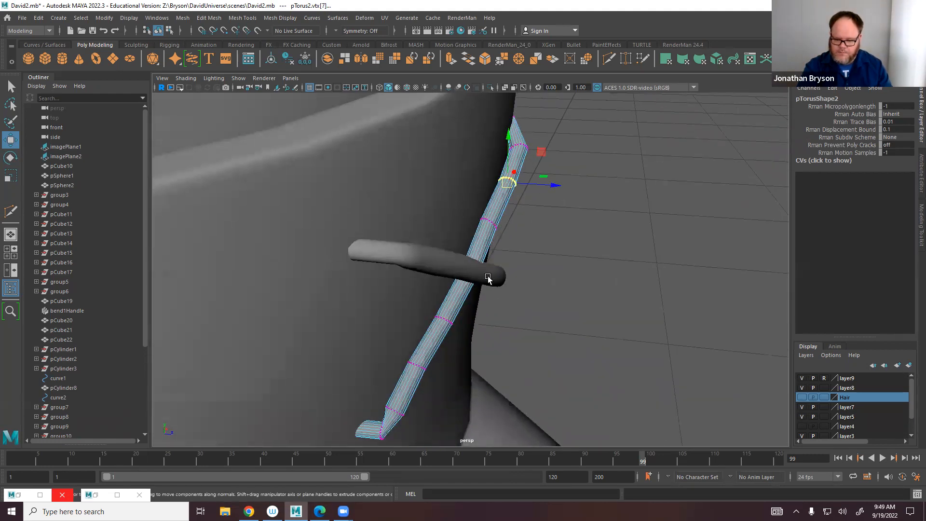
# Edit the vertices of pTorus1 and reposition the rings near both ends to fit the surface.
pyautogui.click(493, 276)
pyautogui.keyDown('alt'); pyautogui.moveTo(520, 303); pyautogui.dragTo(481, 258); pyautogui.keyUp('alt')
pyautogui.rightClick(481, 244)
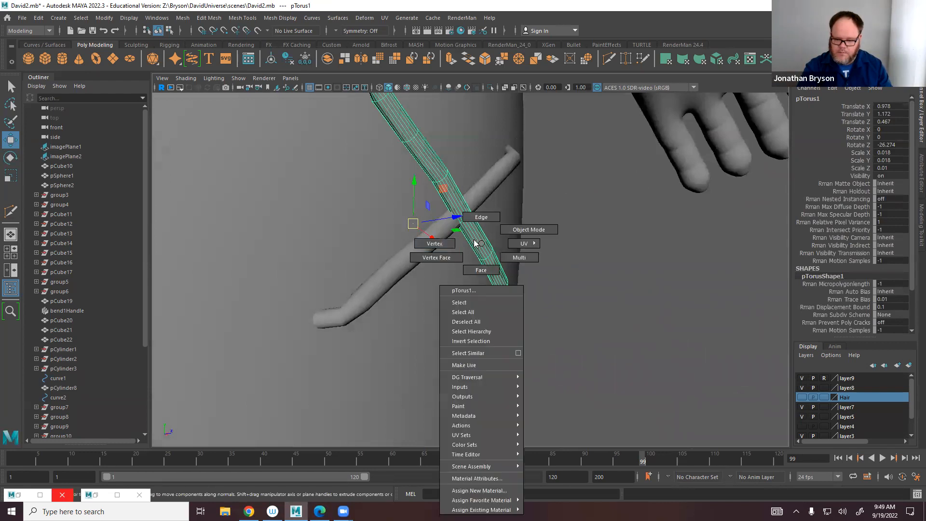
pyautogui.moveTo(449, 236); pyautogui.dragTo(445, 238, button='right')
pyautogui.keyDown('alt'); pyautogui.moveTo(485, 236); pyautogui.dragTo(383, 270); pyautogui.keyUp('alt')
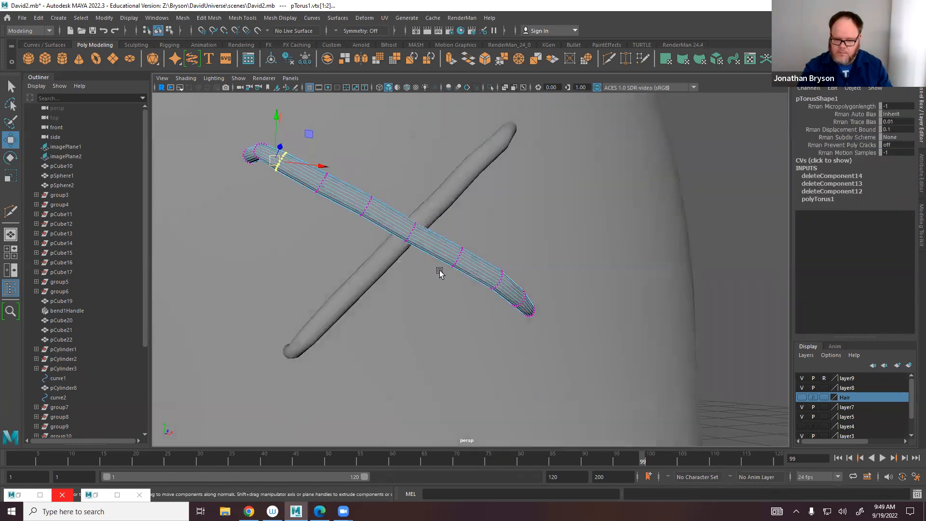
pyautogui.moveTo(398, 212); pyautogui.dragTo(439, 273)
pyautogui.keyDown('alt'); pyautogui.moveTo(439, 272); pyautogui.dragTo(436, 310); pyautogui.keyUp('alt')
pyautogui.keyDown('alt'); pyautogui.moveTo(496, 324); pyautogui.dragTo(450, 296); pyautogui.keyUp('alt')
pyautogui.keyDown('alt'); pyautogui.moveTo(402, 275); pyautogui.dragTo(507, 315); pyautogui.keyUp('alt')
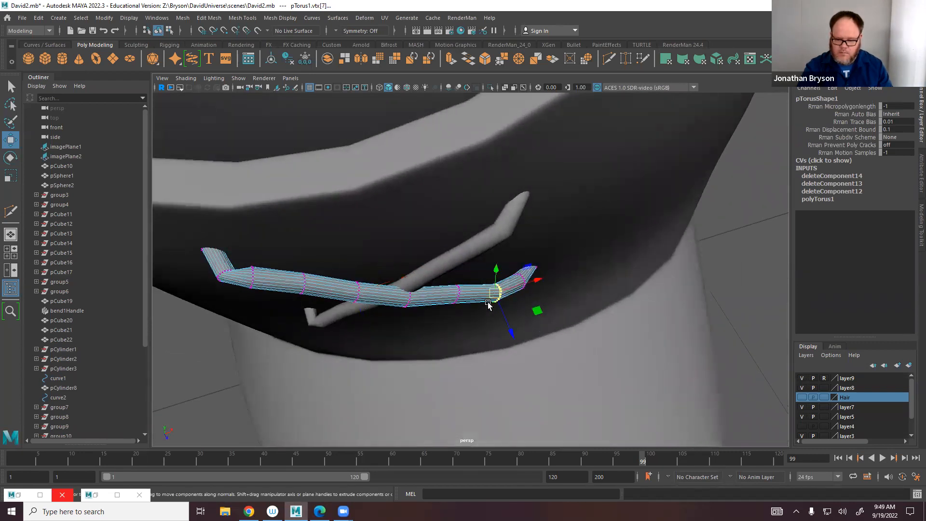
# Lift the inner vertex rings of pTorus1 over the crossing strand and rotate the ring near its end.
pyautogui.moveTo(442, 276); pyautogui.dragTo(474, 321)
pyautogui.keyDown('alt'); pyautogui.moveTo(427, 304); pyautogui.dragTo(463, 309, button='middle'); pyautogui.keyUp('alt')
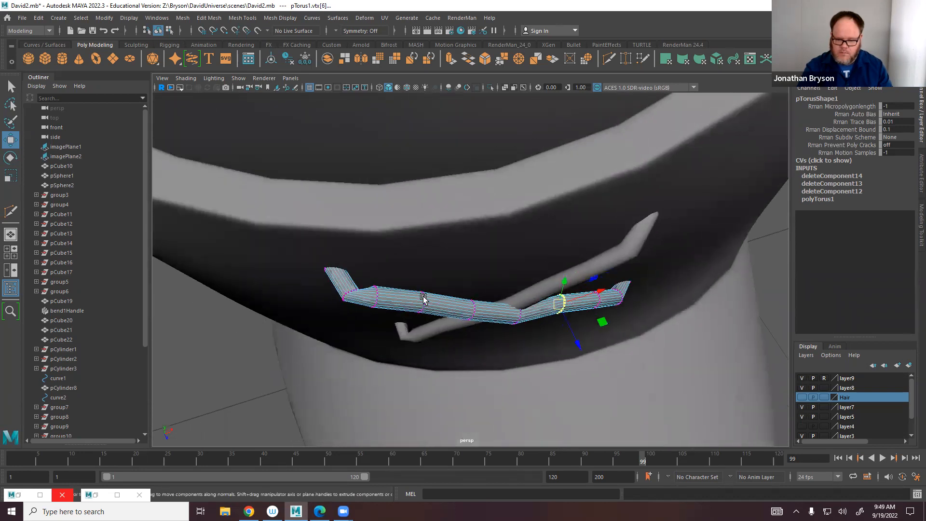
pyautogui.moveTo(420, 298); pyautogui.dragTo(355, 290)
pyautogui.press('e')
pyautogui.moveTo(342, 320); pyautogui.dragTo(366, 333)
# Create a new polygon torus, rotate it to about 77.3 in X and scale it to about 0.143.
pyautogui.keyDown('alt'); pyautogui.moveTo(463, 324); pyautogui.dragTo(439, 334); pyautogui.keyUp('alt')
pyautogui.click(438, 334)
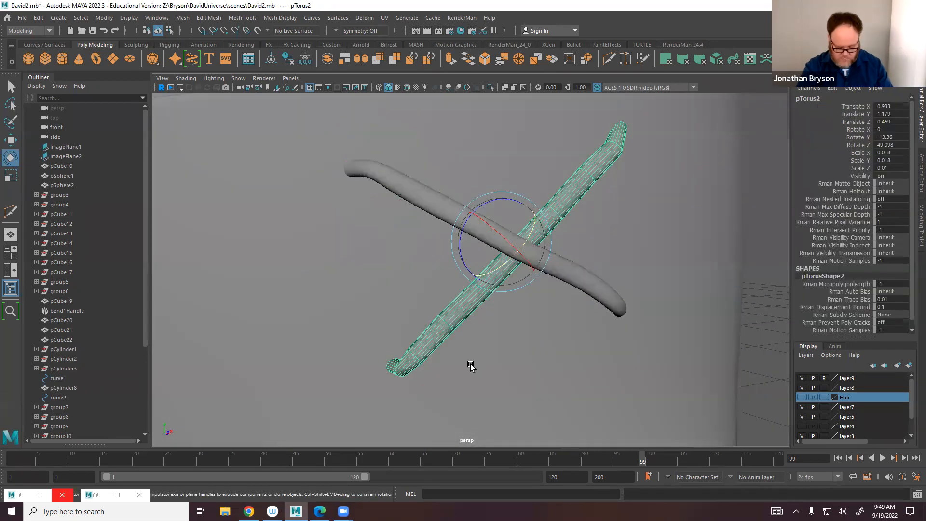
pyautogui.keyDown('alt'); pyautogui.moveTo(444, 365); pyautogui.dragTo(152, 98); pyautogui.keyUp('alt')
pyautogui.press('g')
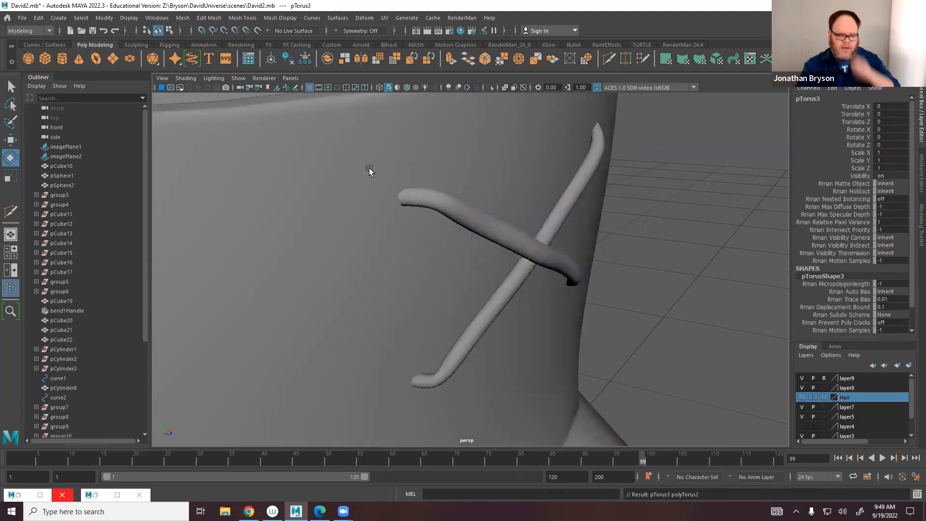
pyautogui.scroll(-5, 535, 225)
pyautogui.keyDown('alt'); pyautogui.moveTo(542, 255); pyautogui.dragTo(170, 316); pyautogui.keyUp('alt')
pyautogui.press('r')
pyautogui.press('w')
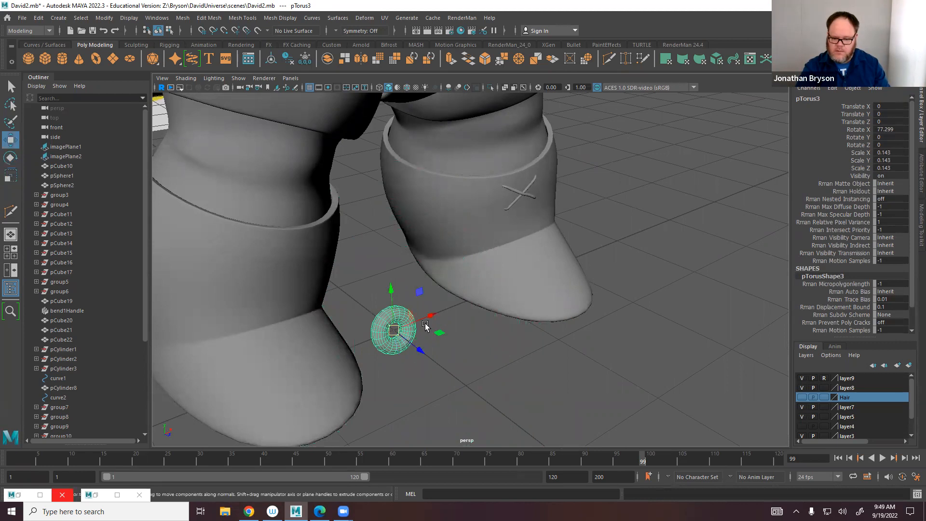
# Move the new torus to the crossed strands, at about X 1.053, Y 1.081, Z 0.152.
pyautogui.moveTo(395, 329); pyautogui.dragTo(478, 224)
pyautogui.moveTo(499, 192); pyautogui.dragTo(501, 190)
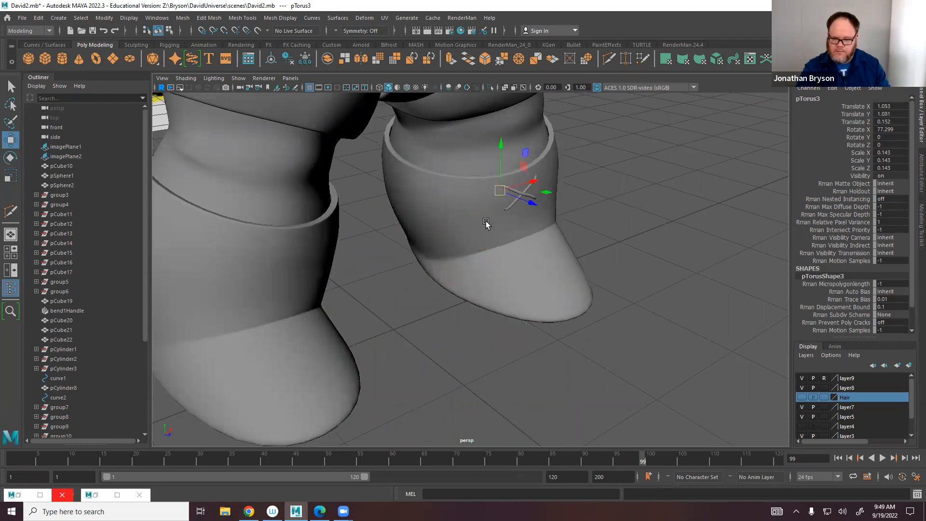
pyautogui.press('e')
pyautogui.scroll(5, 541, 228)
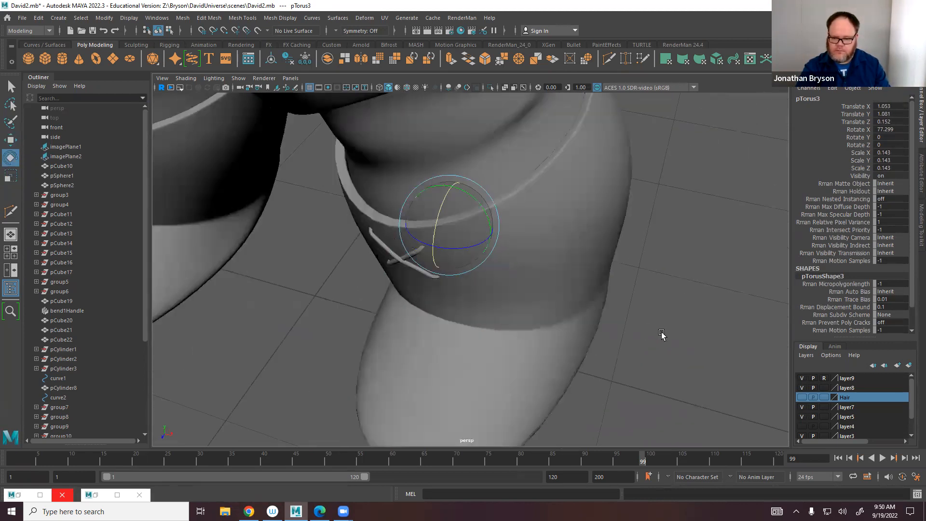
# Shift the new torus to about X 0.849, Z 0.372 and rotate it to about 102.8, -30.2, 4.1.
pyautogui.keyDown('alt'); pyautogui.moveTo(661, 334); pyautogui.dragTo(699, 359, button='right'); pyautogui.keyUp('alt')
pyautogui.press('w')
pyautogui.keyDown('alt'); pyautogui.moveTo(451, 250); pyautogui.dragTo(555, 345); pyautogui.keyUp('alt')
pyautogui.press('e')
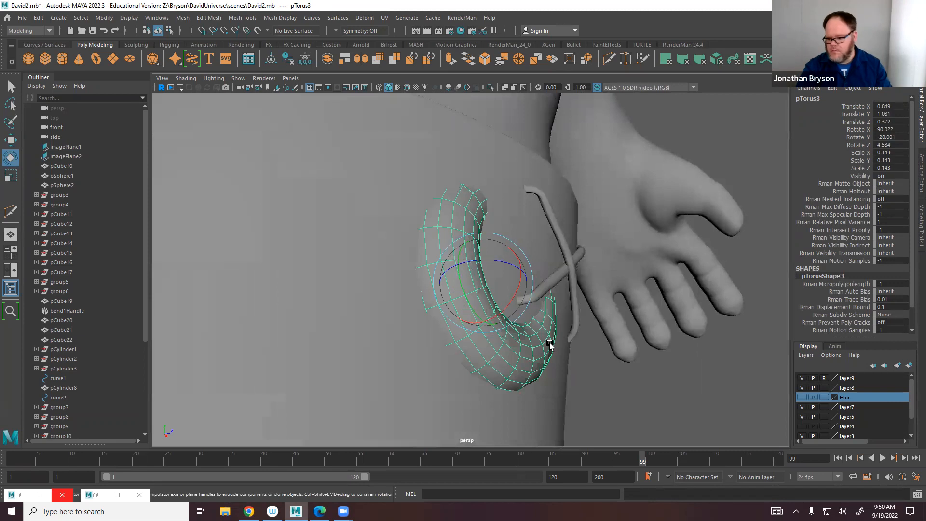
pyautogui.moveTo(498, 287); pyautogui.dragTo(413, 283)
pyautogui.press('r')
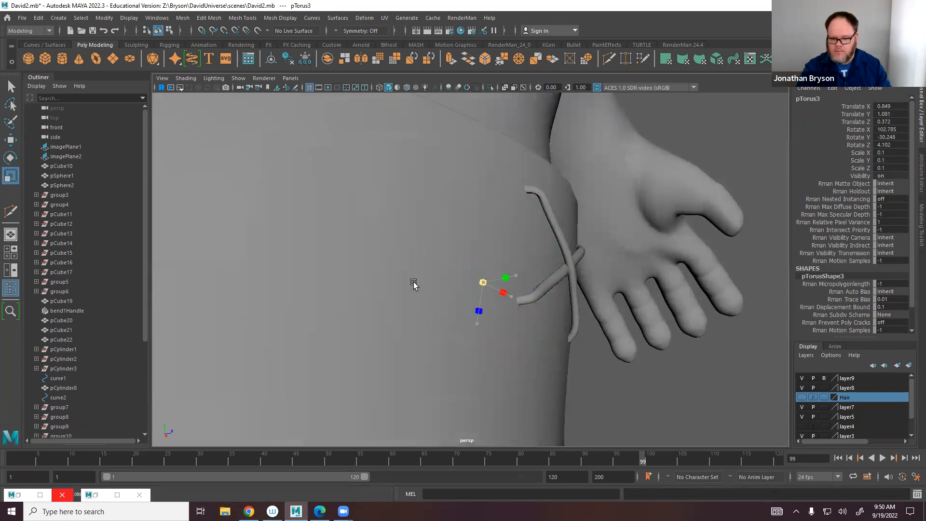
# Shrink the new torus to a scale of about 0.028 and place it around the upper end of pTorus1.
pyautogui.press('w')
pyautogui.moveTo(485, 279); pyautogui.dragTo(505, 296)
pyautogui.press('e')
pyautogui.press('r')
pyautogui.moveTo(475, 242); pyautogui.dragTo(369, 235)
pyautogui.press('w')
# Fine-tune the small torus to lie flat on the surface, rotated to about 99.2, -27.8, 11.1 around the strand's end.
pyautogui.keyDown('alt'); pyautogui.moveTo(513, 242); pyautogui.dragTo(488, 226); pyautogui.keyUp('alt')
pyautogui.press('e')
pyautogui.press('r')
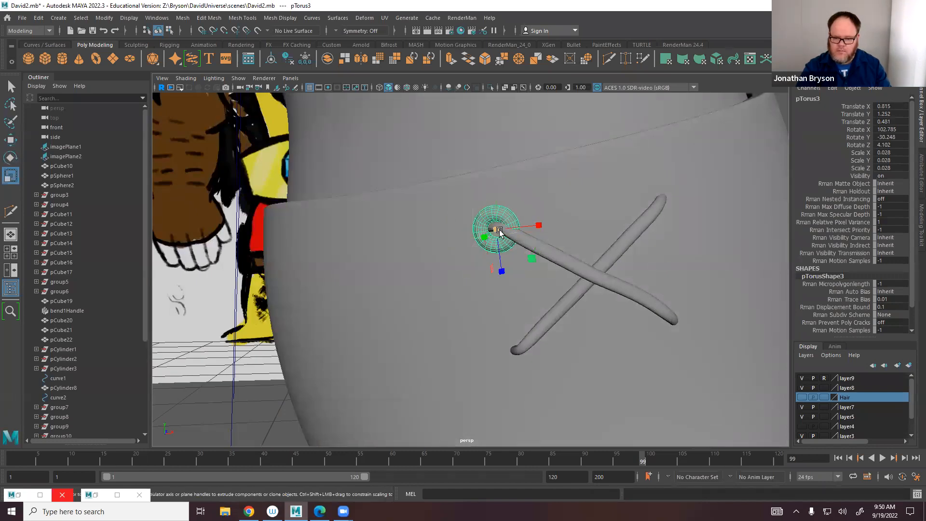
pyautogui.press('e')
pyautogui.moveTo(487, 233); pyautogui.dragTo(487, 236)
pyautogui.press('w')
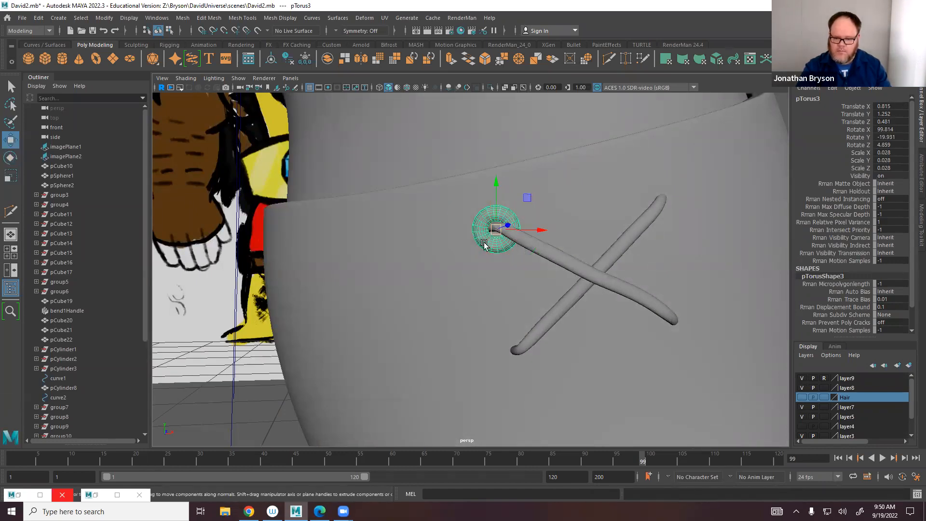
pyautogui.keyDown('alt'); pyautogui.moveTo(538, 256); pyautogui.dragTo(496, 226); pyautogui.keyUp('alt')
pyautogui.press('e')
pyautogui.press('w')
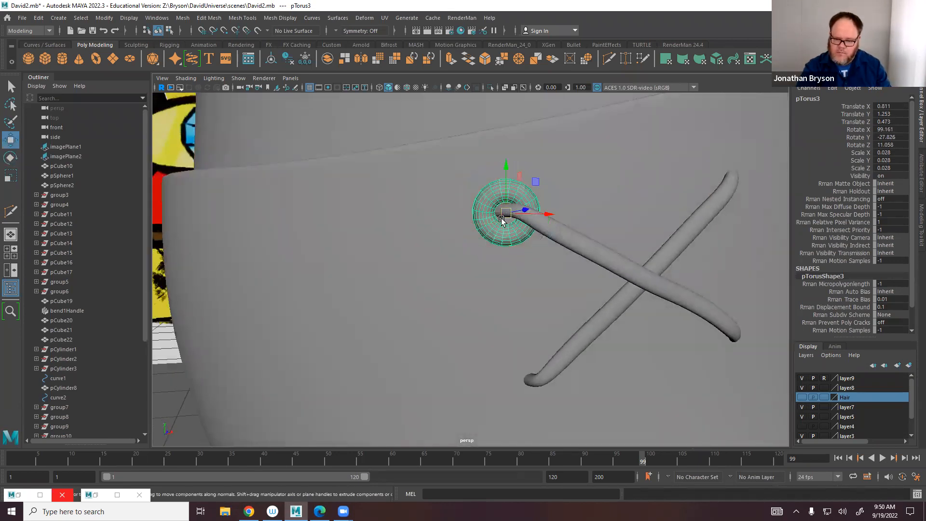
# Shrink the eyelet torus to a scale of about 0.016 and center it on the strand's upper end, near X 0.806, Y 1.256, Z 0.471.
pyautogui.scroll(5, 538, 231)
pyautogui.keyDown('alt'); pyautogui.moveTo(573, 181); pyautogui.dragTo(557, 310, button='middle'); pyautogui.keyUp('alt')
pyautogui.moveTo(585, 173); pyautogui.dragTo(448, 161)
pyautogui.press('r')
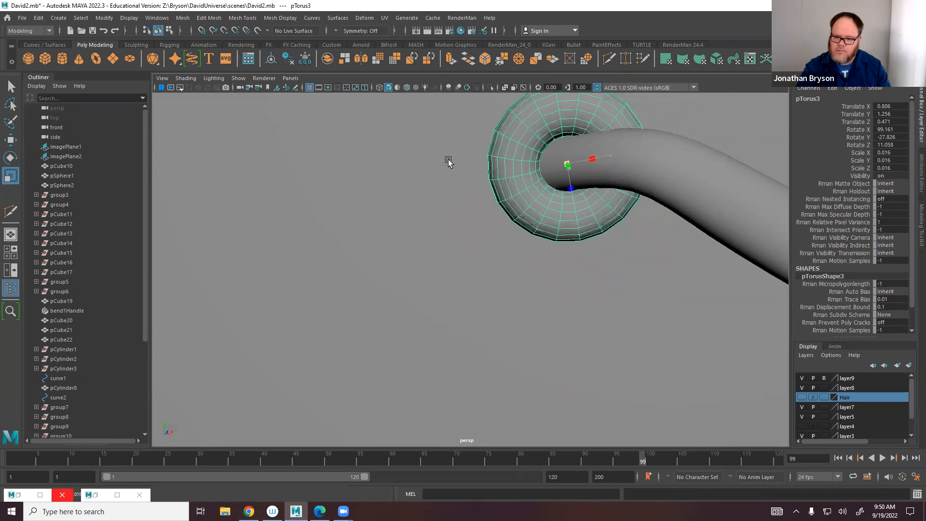
pyautogui.scroll(-10, 463, 188)
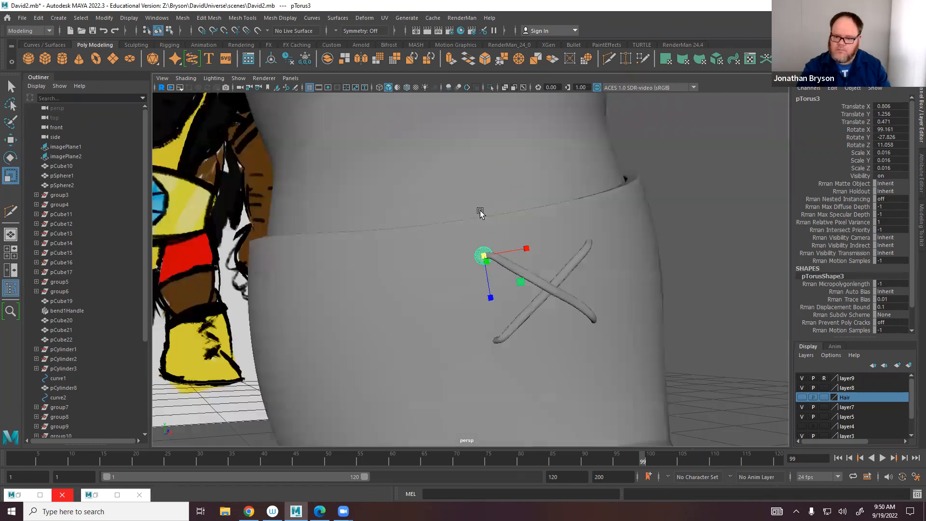
# Duplicate the eyelet and move the copy to the lower end of the other strand, at about X 0.848, Y 1.045, Z 0.47.
pyautogui.keyDown('alt'); pyautogui.moveTo(480, 212); pyautogui.dragTo(593, 256); pyautogui.keyUp('alt')
pyautogui.hotkey('ctrl', 'd')
pyautogui.press('w')
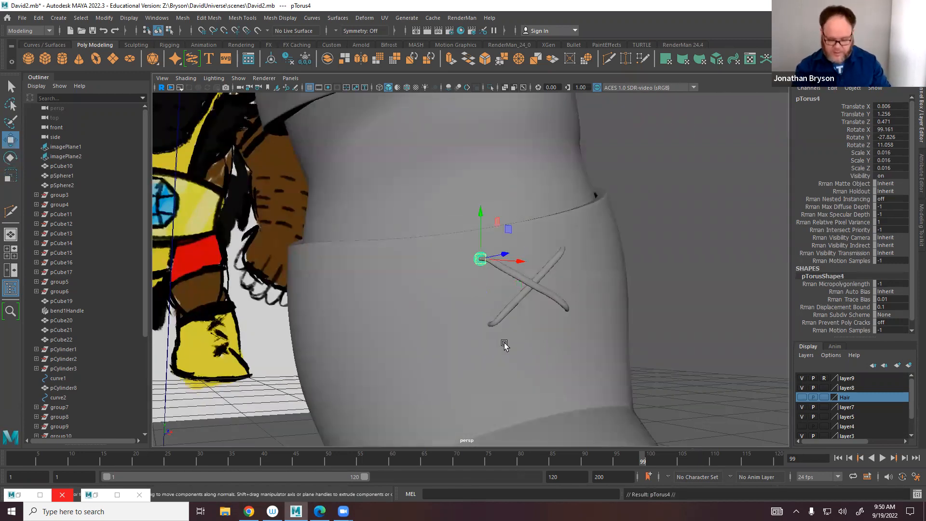
pyautogui.keyDown('alt'); pyautogui.moveTo(545, 364); pyautogui.dragTo(517, 336, button='middle'); pyautogui.keyUp('alt')
pyautogui.scroll(3, 511, 328)
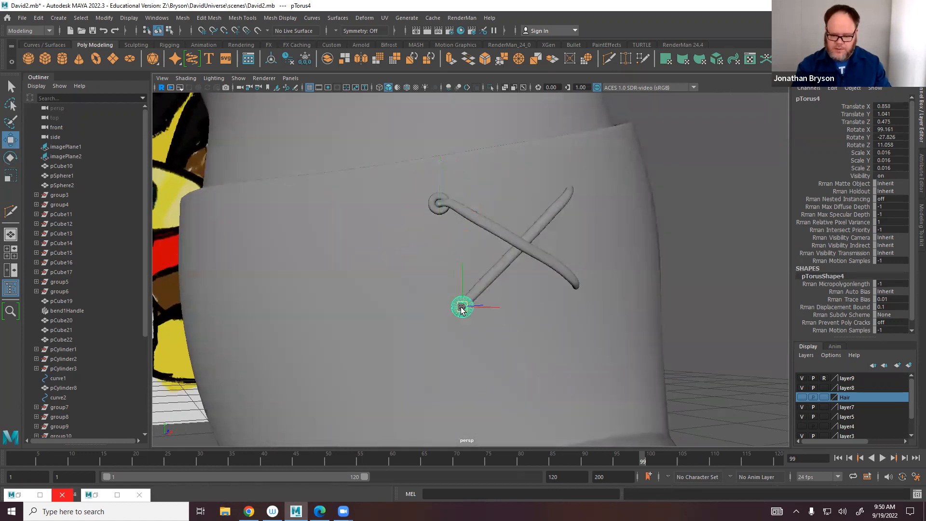
pyautogui.scroll(8, 449, 319)
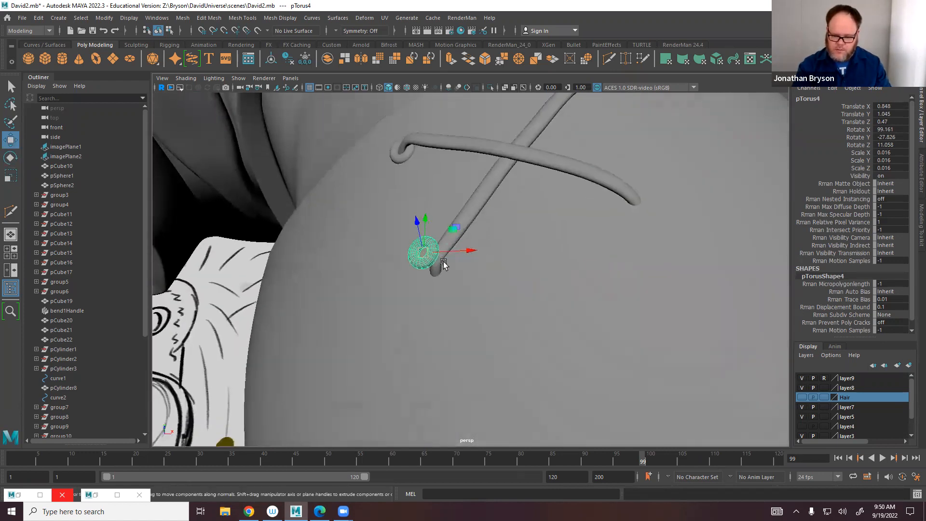
# Fit the copied eyelet closely around the lower strand end, at about X 0.863, Y 1.04, Z 0.438.
pyautogui.scroll(-4, 413, 287)
pyautogui.keyDown('alt'); pyautogui.moveTo(371, 285); pyautogui.dragTo(321, 239); pyautogui.keyUp('alt')
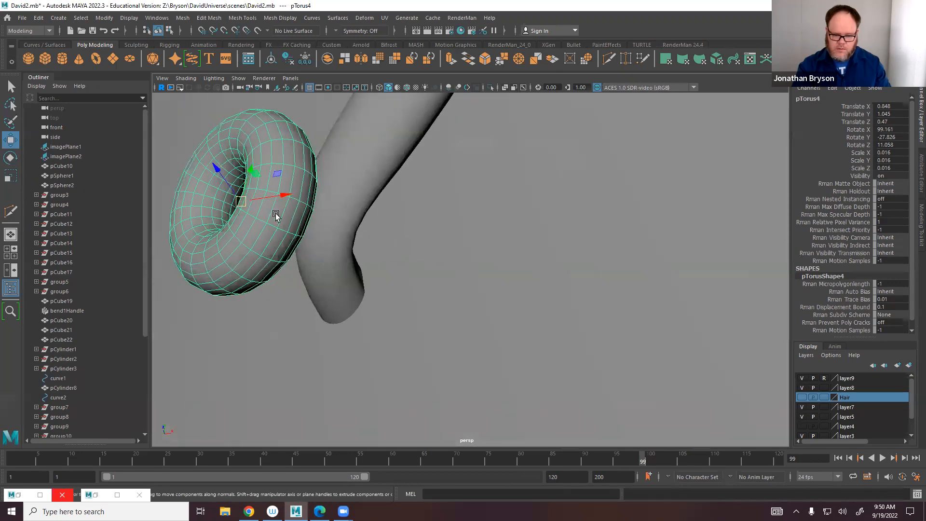
pyautogui.moveTo(237, 202); pyautogui.dragTo(358, 270)
pyautogui.keyDown('alt'); pyautogui.moveTo(358, 271); pyautogui.dragTo(512, 331); pyautogui.keyUp('alt')
pyautogui.moveTo(550, 381); pyautogui.dragTo(464, 340)
pyautogui.keyDown('alt'); pyautogui.moveTo(510, 347); pyautogui.dragTo(336, 309, button='right'); pyautogui.keyUp('alt')
pyautogui.keyDown('alt'); pyautogui.moveTo(336, 308); pyautogui.dragTo(424, 323); pyautogui.keyUp('alt')
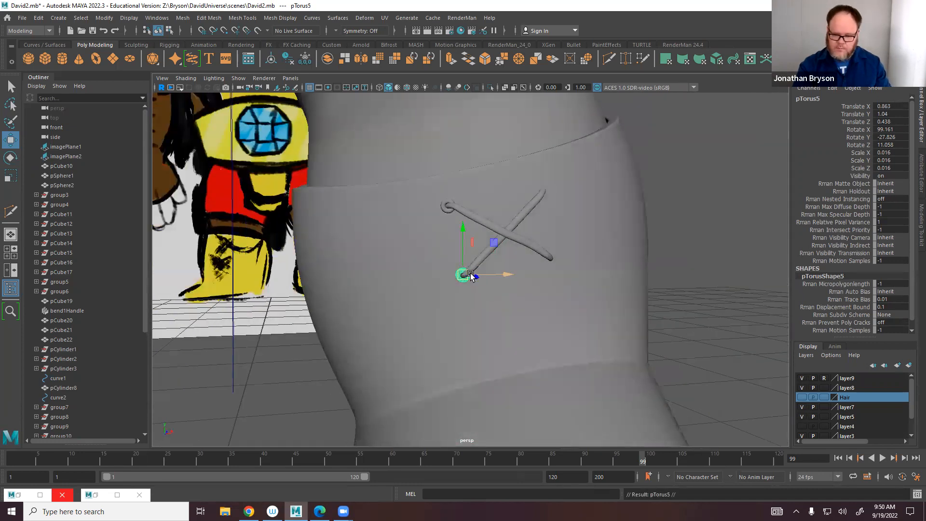
# Place the third eyelet around the first strand's lower end, at about X 1.139, Y 1.095, Z 0.5, rotated to about 94, -6.2, 7.
pyautogui.press('e')
pyautogui.moveTo(527, 263); pyautogui.dragTo(506, 292)
pyautogui.press('w')
pyautogui.keyDown('alt'); pyautogui.moveTo(506, 292); pyautogui.dragTo(629, 323, button='right'); pyautogui.keyUp('alt')
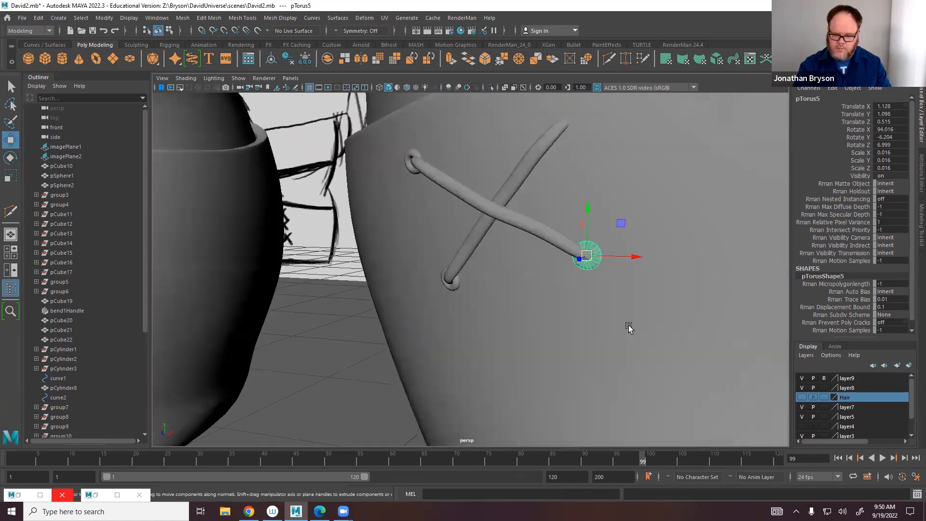
pyautogui.keyDown('alt'); pyautogui.moveTo(629, 323); pyautogui.dragTo(557, 323); pyautogui.keyUp('alt')
pyautogui.keyDown('alt'); pyautogui.moveTo(558, 323); pyautogui.dragTo(537, 344, button='middle'); pyautogui.keyUp('alt')
pyautogui.keyDown('alt'); pyautogui.moveTo(554, 340); pyautogui.dragTo(603, 345, button='right'); pyautogui.keyUp('alt')
pyautogui.moveTo(500, 264); pyautogui.dragTo(540, 268)
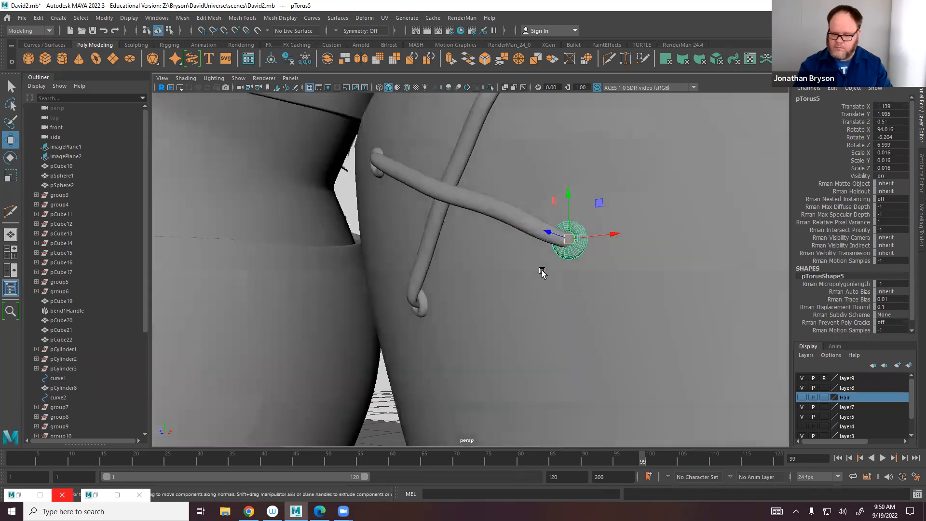
# Align the third eyelet with the curved surface, rotated to about 103.6, -0.5, 7.2 at about X 1.131, Y 1.099, Z 0.503.
pyautogui.press('e')
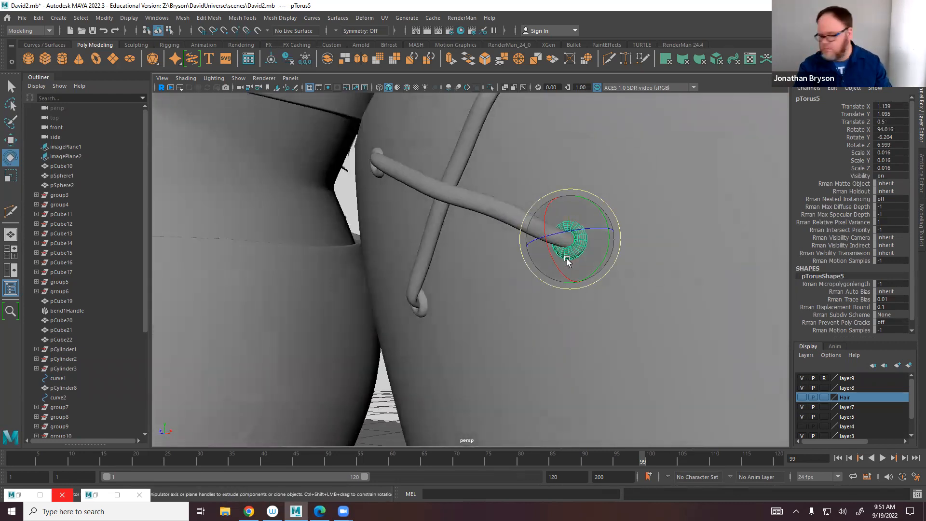
pyautogui.moveTo(574, 255); pyautogui.dragTo(560, 313)
pyautogui.press('w')
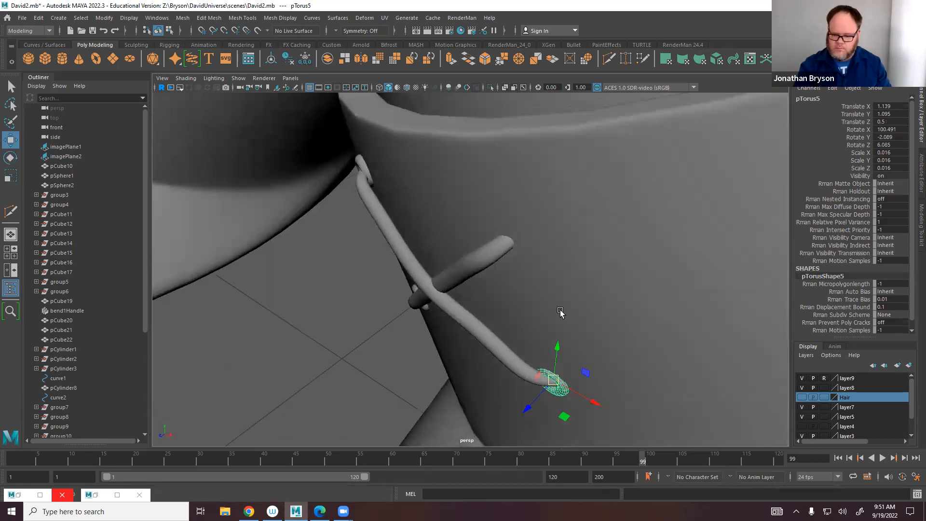
pyautogui.keyDown('alt'); pyautogui.moveTo(550, 379); pyautogui.dragTo(601, 343); pyautogui.keyUp('alt')
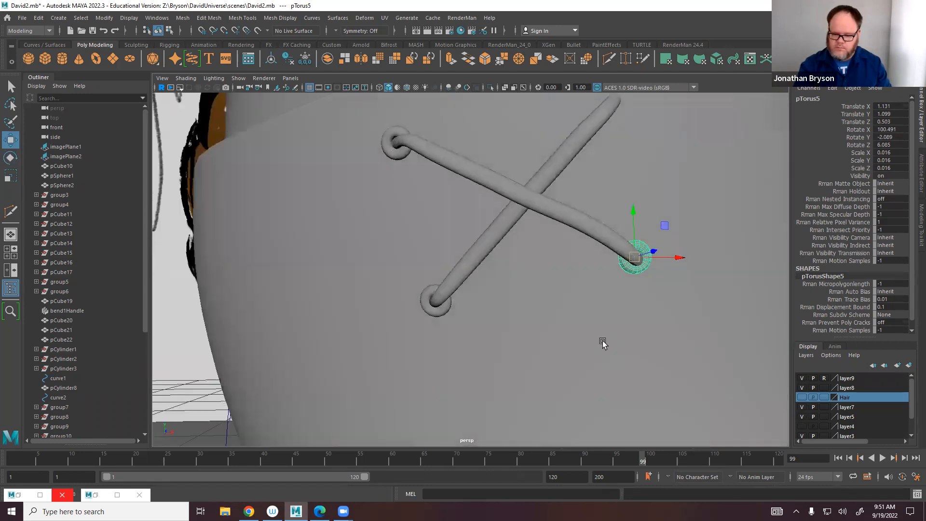
pyautogui.keyDown('alt'); pyautogui.moveTo(601, 343); pyautogui.dragTo(531, 339, button='middle'); pyautogui.keyUp('alt')
pyautogui.keyDown('alt'); pyautogui.moveTo(531, 338); pyautogui.dragTo(571, 330, button='right'); pyautogui.keyUp('alt')
pyautogui.keyDown('alt'); pyautogui.moveTo(571, 331); pyautogui.dragTo(612, 257); pyautogui.keyUp('alt')
pyautogui.press('e')
pyautogui.moveTo(615, 223)
pyautogui.mouseDown()
pyautogui.moveTo(582, 268)
pyautogui.moveTo(585, 294)
pyautogui.moveTo(596, 215)
pyautogui.moveTo(598, 225)
pyautogui.mouseUp()
pyautogui.press('w')
pyautogui.hotkey('ctrl', 'z')
# Position the fourth eyelet flat on the surface around the remaining upper strand end and deselect it.
pyautogui.moveTo(587, 298); pyautogui.dragTo(563, 400)
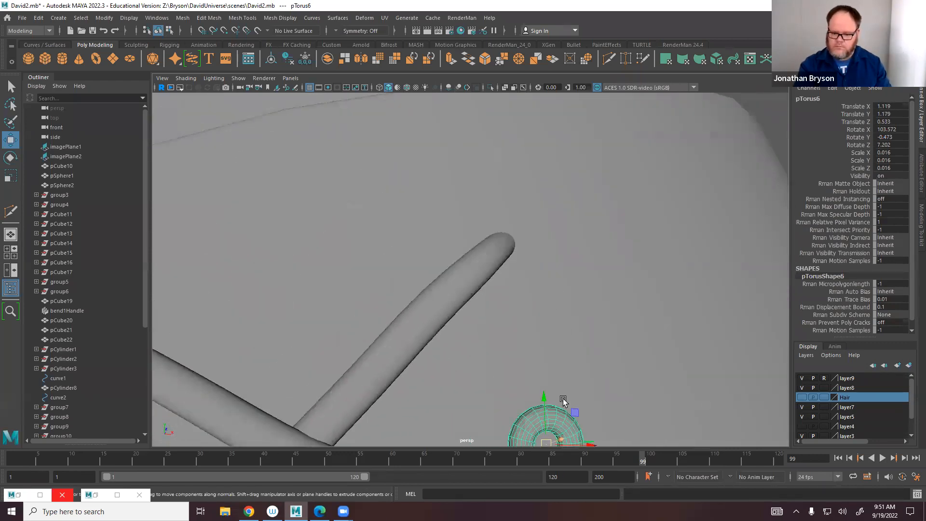
pyautogui.moveTo(546, 437); pyautogui.dragTo(580, 304)
pyautogui.press('e')
pyautogui.press('w')
pyautogui.moveTo(570, 271); pyautogui.dragTo(494, 249)
pyautogui.keyDown('alt'); pyautogui.moveTo(521, 270); pyautogui.dragTo(415, 307, button='right'); pyautogui.keyUp('alt')
pyautogui.keyDown('alt'); pyautogui.moveTo(437, 304); pyautogui.dragTo(525, 328); pyautogui.keyUp('alt')
pyautogui.click(552, 308)
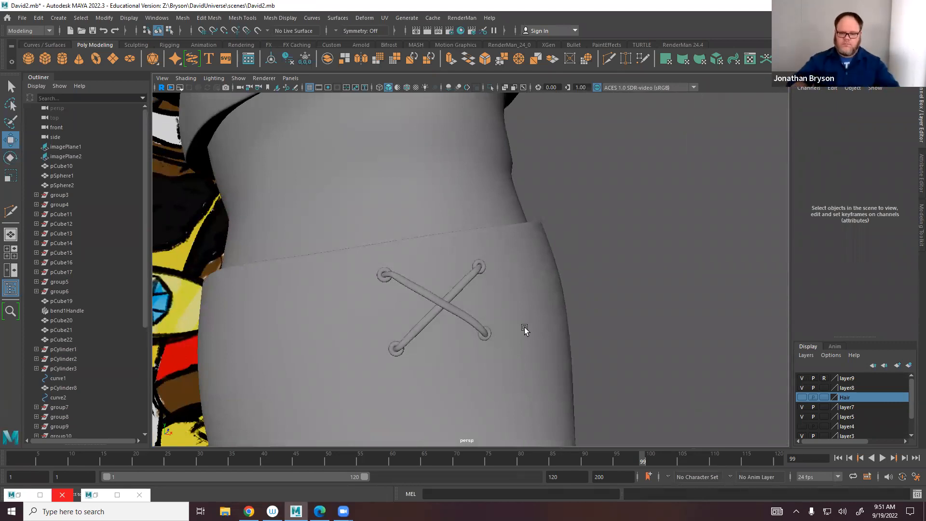
# Select all four eyelets together with both crossed strands and duplicate the whole set.
pyautogui.keyDown('alt'); pyautogui.moveTo(518, 273); pyautogui.dragTo(435, 283); pyautogui.keyUp('alt')
pyautogui.keyDown('alt'); pyautogui.moveTo(435, 283); pyautogui.dragTo(546, 324, button='right'); pyautogui.keyUp('alt')
pyautogui.keyDown('alt'); pyautogui.moveTo(546, 325); pyautogui.dragTo(507, 281); pyautogui.keyUp('alt')
pyautogui.click(503, 279)
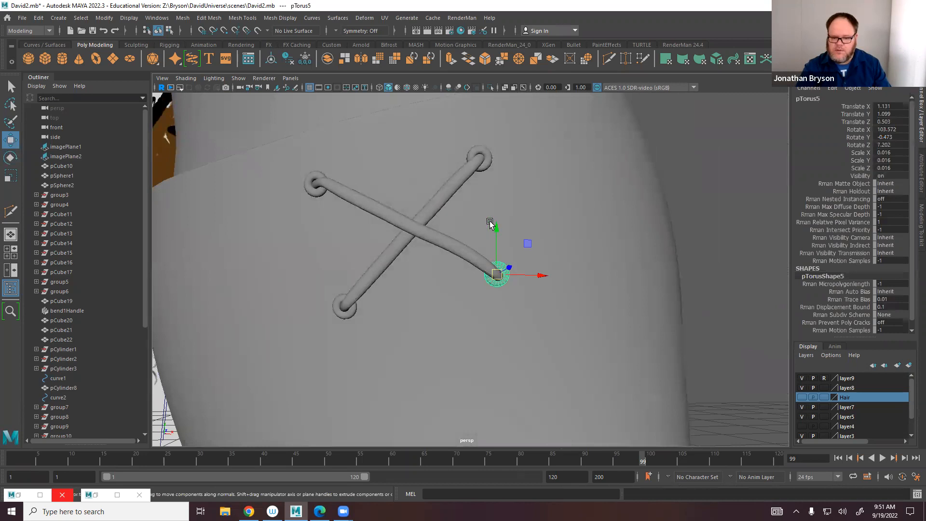
pyautogui.click(312, 194)
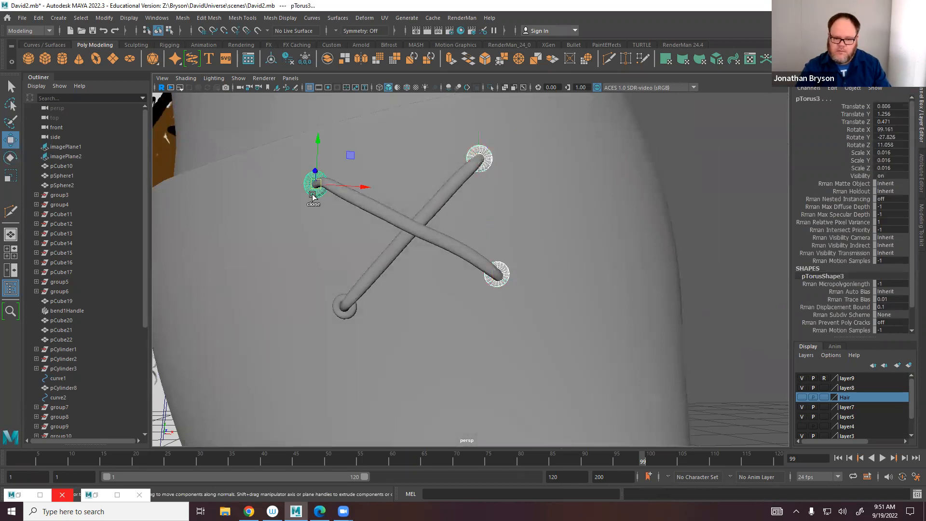
pyautogui.click(382, 252)
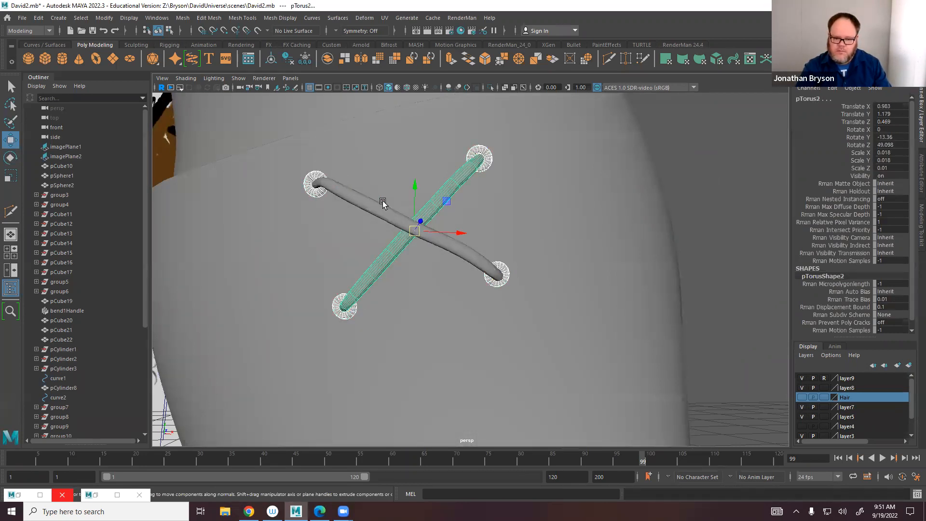
pyautogui.hotkey('ctrl', 'd')
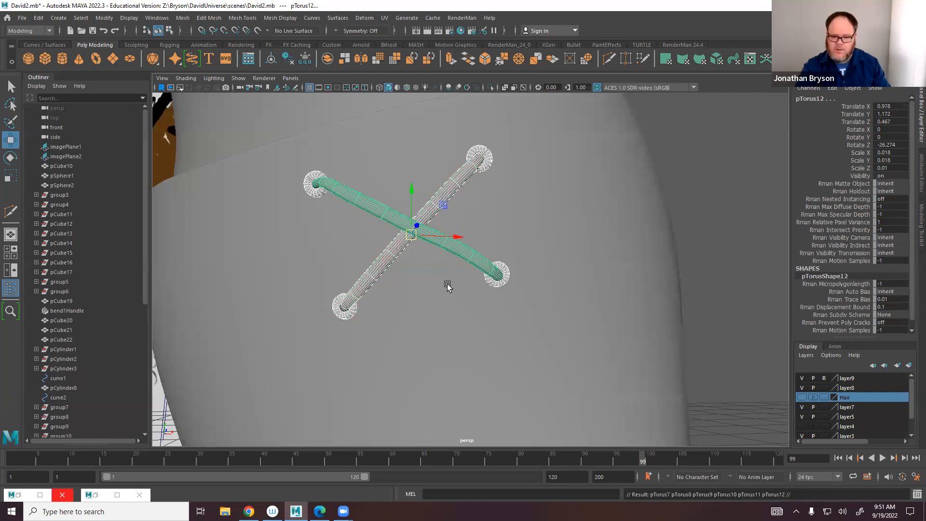
# Move the duplicated lace cross below the original along the boot surface, to about X 1.05, Y 0.843, Z 0.41.
pyautogui.scroll(-3, 503, 278)
pyautogui.keyDown('alt'); pyautogui.moveTo(502, 277); pyautogui.dragTo(525, 300); pyautogui.keyUp('alt')
pyautogui.moveTo(439, 312); pyautogui.dragTo(422, 336)
pyautogui.keyDown('alt'); pyautogui.moveTo(444, 336); pyautogui.dragTo(277, 376); pyautogui.keyUp('alt')
pyautogui.moveTo(508, 322)
pyautogui.mouseDown()
pyautogui.moveTo(495, 321)
pyautogui.moveTo(595, 314)
pyautogui.moveTo(527, 326)
pyautogui.moveTo(285, 331)
pyautogui.moveTo(396, 309)
pyautogui.moveTo(386, 312)
pyautogui.moveTo(466, 337)
pyautogui.moveTo(428, 329)
pyautogui.moveTo(448, 343)
pyautogui.mouseUp()
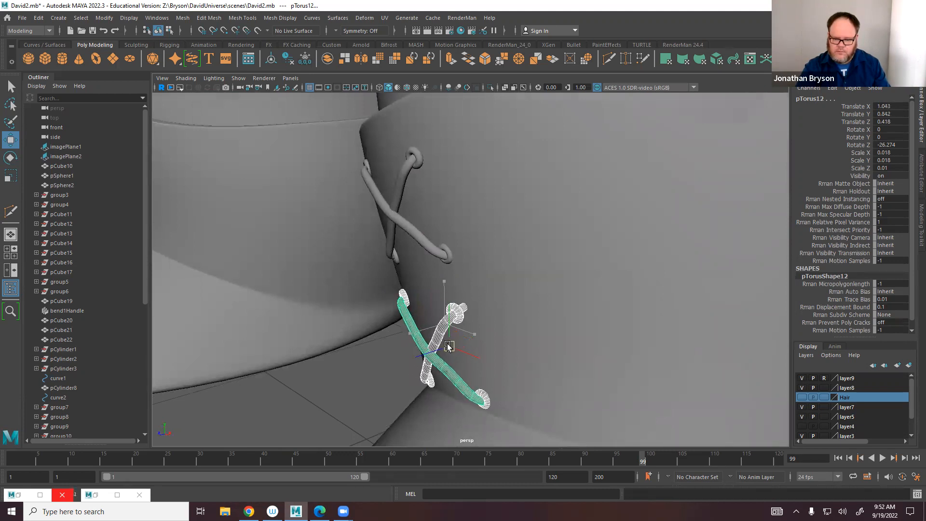
pyautogui.press('e')
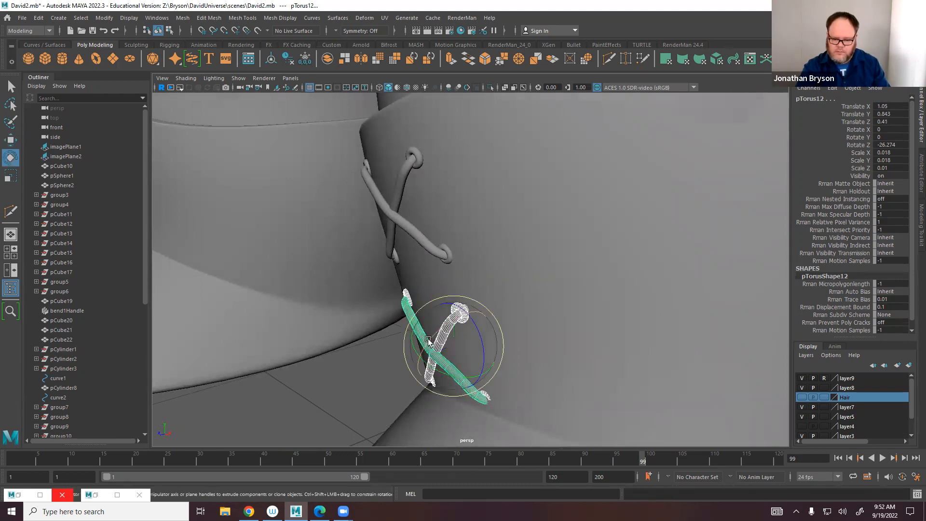
pyautogui.keyDown('alt'); pyautogui.moveTo(381, 343); pyautogui.dragTo(473, 347); pyautogui.keyUp('alt')
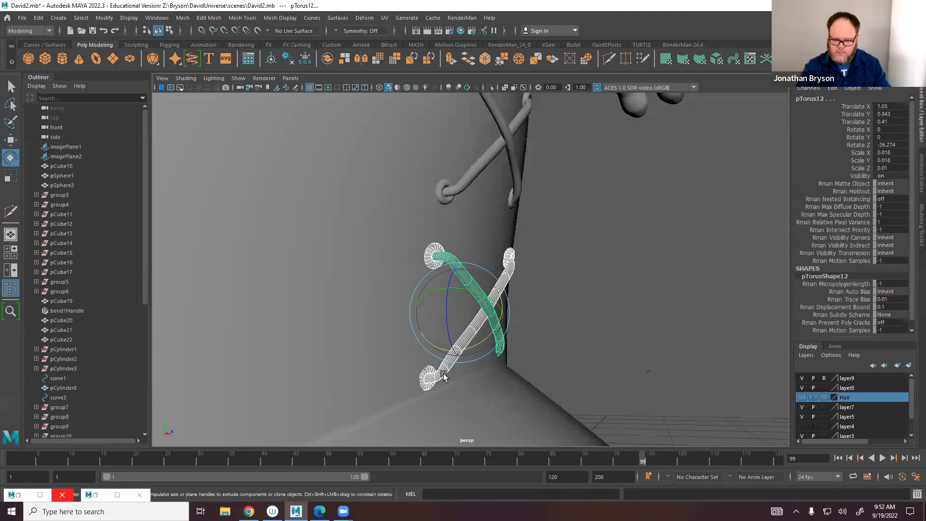
# Refit the lower cross's outer bottom eyelet to the surface, at about X 1.199, Y 0.769, Z 0.453, rotated to about 92.1, -4.6, 14.8.
pyautogui.click(421, 378)
pyautogui.press('w')
pyautogui.moveTo(421, 377)
pyautogui.keyDown('alt'); pyautogui.mouseDown()
pyautogui.moveTo(411, 342)
pyautogui.moveTo(447, 304)
pyautogui.mouseUp(); pyautogui.keyUp('alt')
pyautogui.press('e')
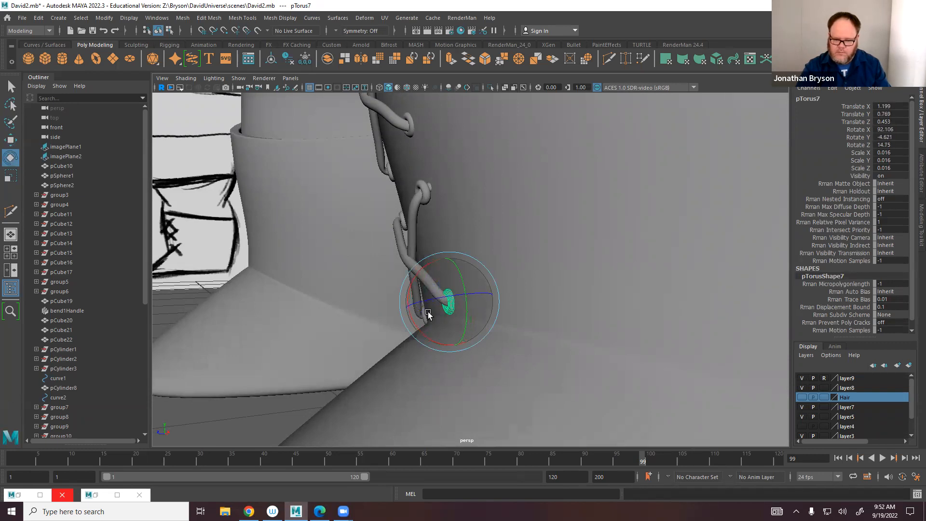
pyautogui.press('w')
# Adjust the lower cross's inner upper eyelet to sit on the surface at about X 0.884, Y 0.93, Z 0.417.
pyautogui.keyDown('alt'); pyautogui.moveTo(447, 309); pyautogui.dragTo(385, 266); pyautogui.keyUp('alt')
pyautogui.click(348, 242)
pyautogui.keyDown('alt'); pyautogui.moveTo(386, 266); pyautogui.dragTo(337, 243, button='right'); pyautogui.keyUp('alt')
pyautogui.keyDown('alt'); pyautogui.moveTo(338, 243); pyautogui.dragTo(385, 292, button='middle'); pyautogui.keyUp('alt')
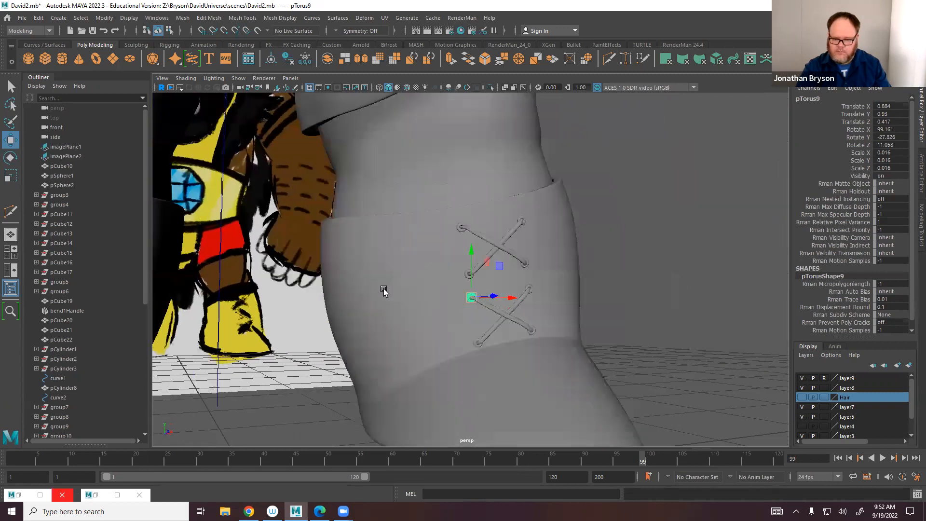
# Select both lace crosses with all their eyelets and group them.
pyautogui.keyDown('alt'); pyautogui.moveTo(384, 291); pyautogui.dragTo(484, 251); pyautogui.keyUp('alt')
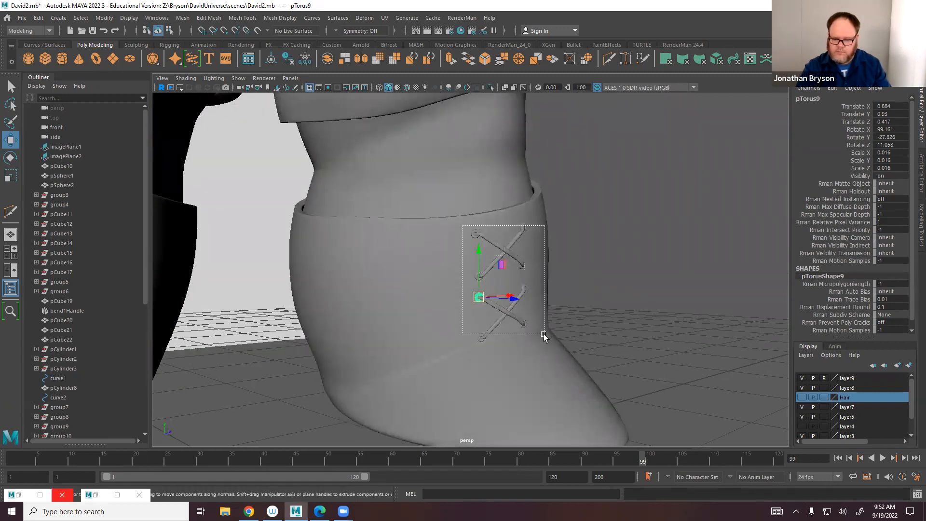
pyautogui.moveTo(543, 336); pyautogui.dragTo(544, 336)
pyautogui.keyDown('alt'); pyautogui.moveTo(380, 218); pyautogui.dragTo(388, 288); pyautogui.keyUp('alt')
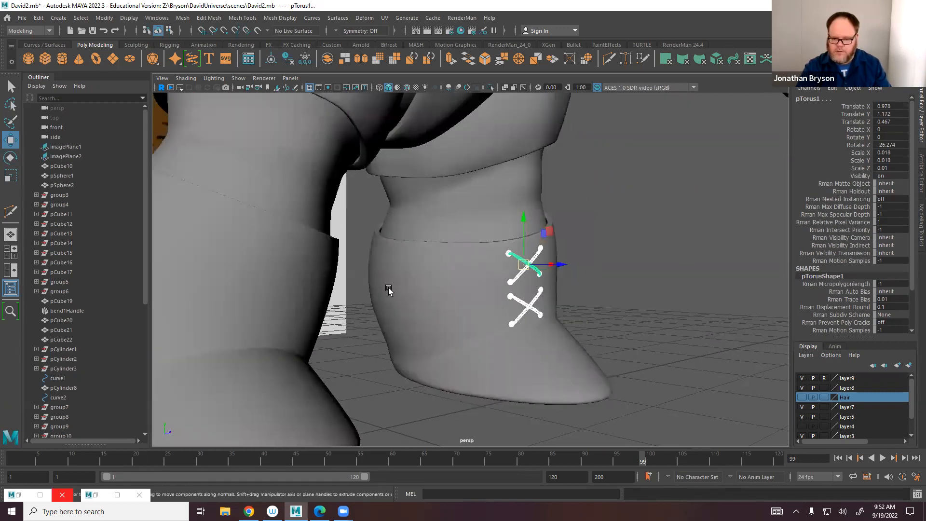
pyautogui.hotkey('ctrl', 'g')
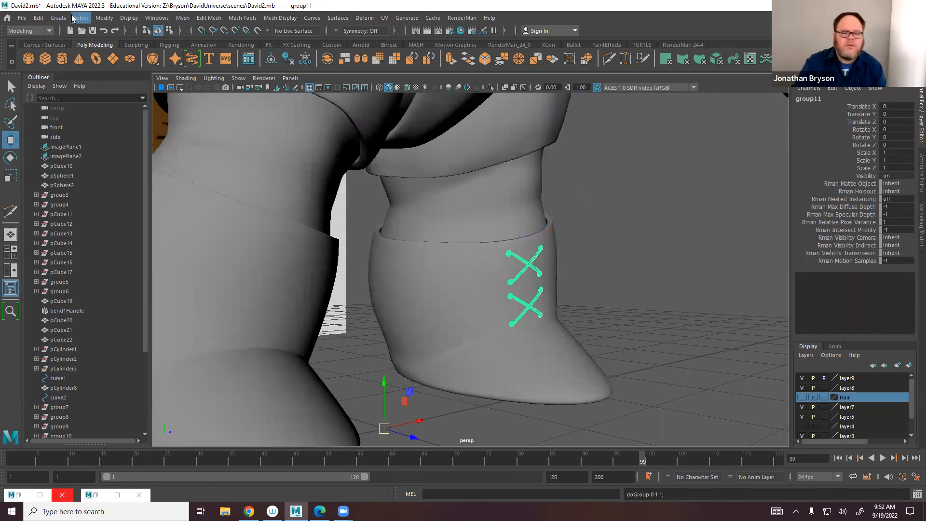
# Create a mirrored copy of the lace group on the other boot with Duplicate Special.
pyautogui.click(33, 18)
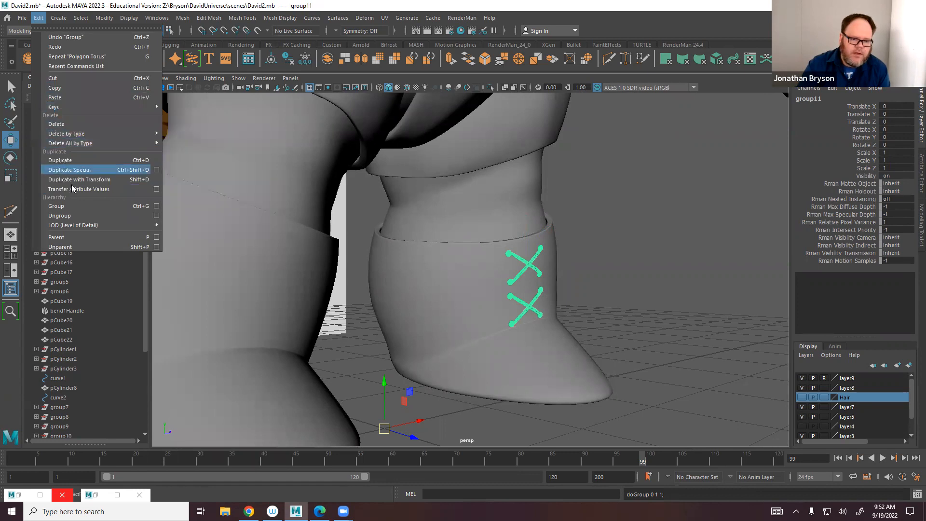
pyautogui.click(91, 170)
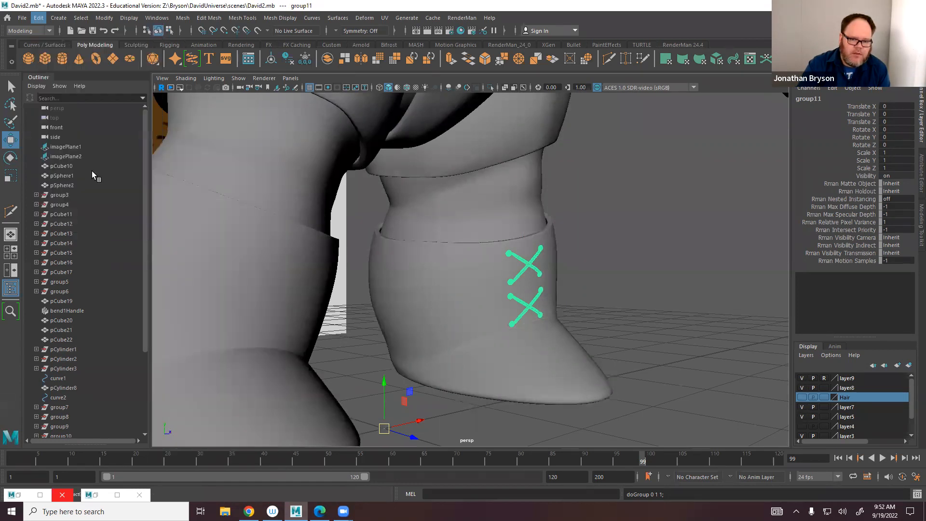
pyautogui.click(664, 250)
# Add the strapped suit and the shorts to a new display layer and hide that layer.
pyautogui.keyDown('alt'); pyautogui.moveTo(626, 258); pyautogui.dragTo(376, 269); pyautogui.keyUp('alt')
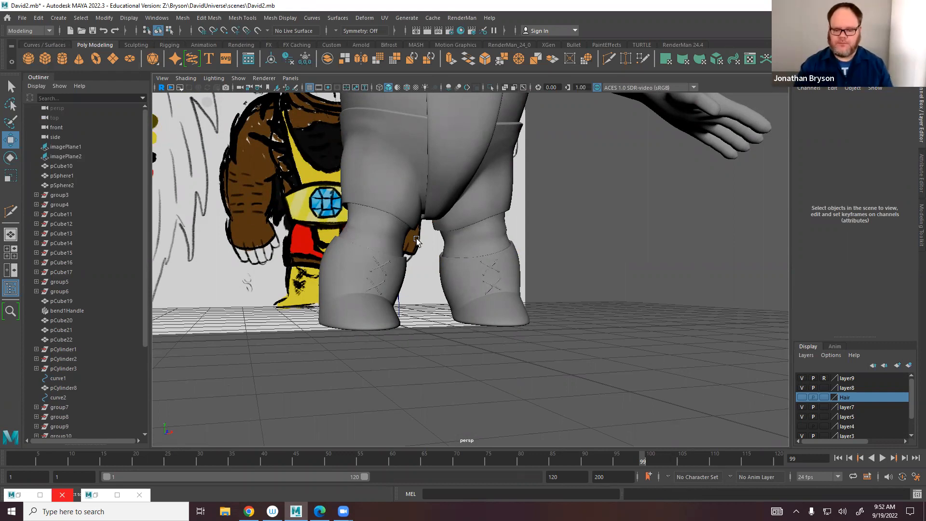
pyautogui.keyDown('alt'); pyautogui.moveTo(454, 216); pyautogui.dragTo(438, 367, button='middle'); pyautogui.keyUp('alt')
pyautogui.keyDown('alt'); pyautogui.moveTo(458, 339); pyautogui.dragTo(419, 308); pyautogui.keyUp('alt')
pyautogui.click(456, 260)
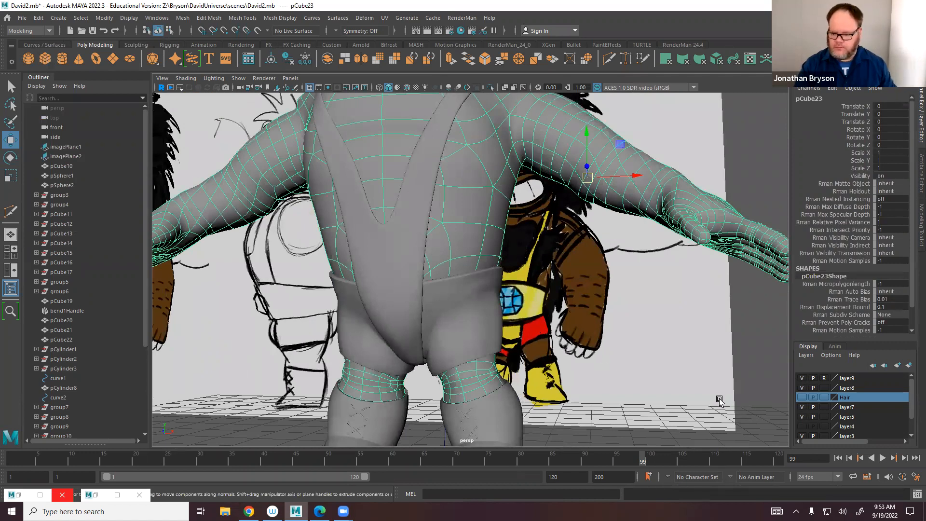
pyautogui.click(402, 223)
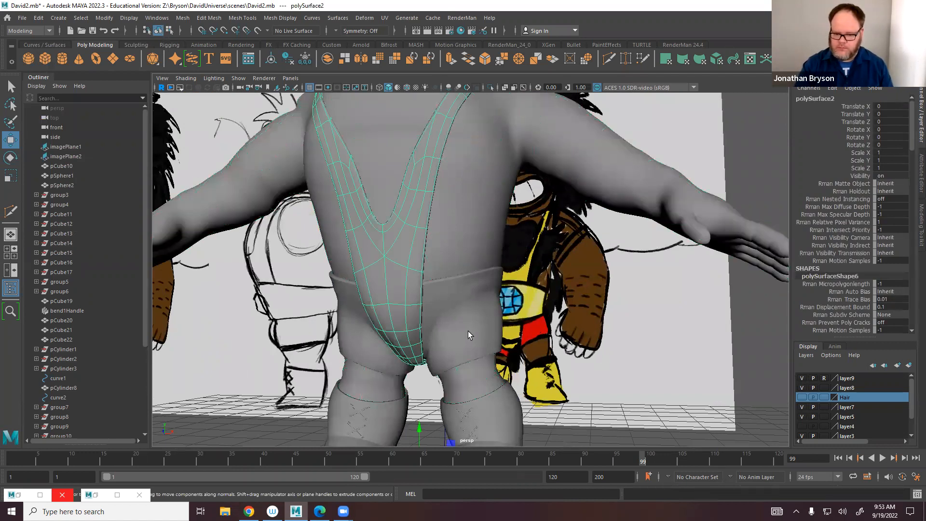
pyautogui.keyDown('shift'); pyautogui.click(462, 309); pyautogui.keyUp('shift')
pyautogui.click(909, 365)
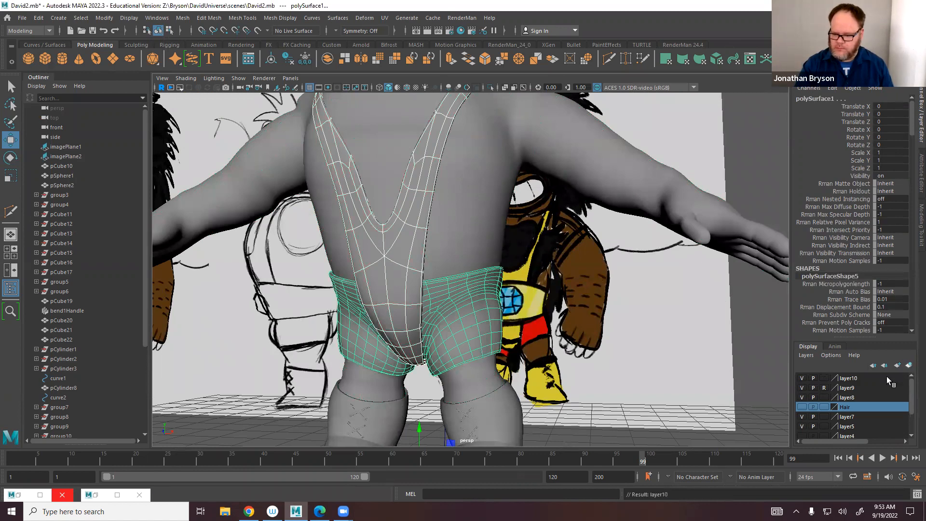
pyautogui.click(801, 378)
# Make the character's body mesh the live surface.
pyautogui.keyDown('alt'); pyautogui.moveTo(434, 262); pyautogui.dragTo(405, 262); pyautogui.keyUp('alt')
pyautogui.click(401, 304)
pyautogui.keyDown('alt'); pyautogui.moveTo(401, 304); pyautogui.dragTo(348, 297); pyautogui.keyUp('alt')
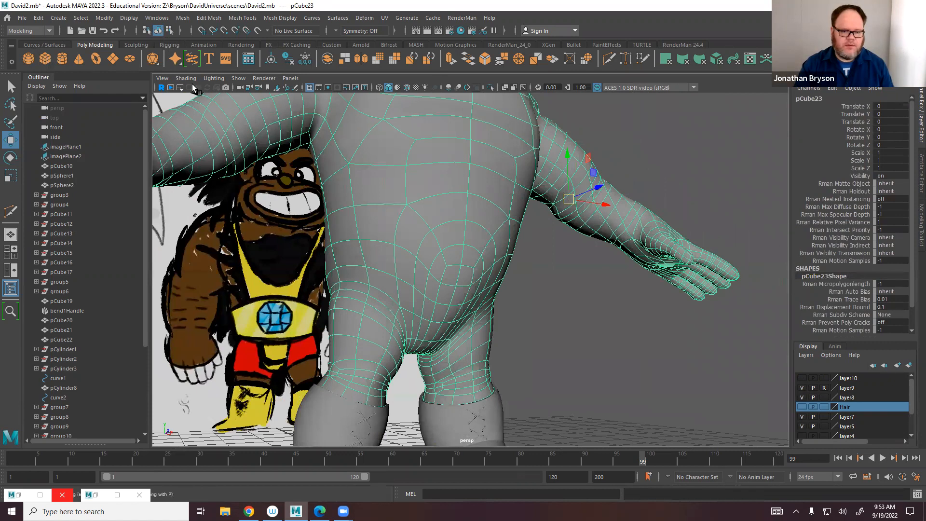
pyautogui.click(256, 31)
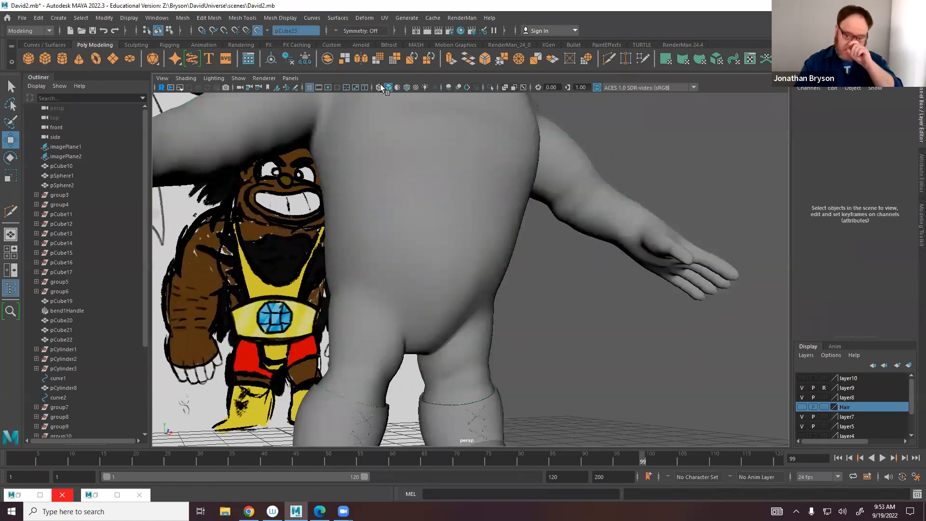
# Set symmetry to Object X and activate the Quad Draw tool.
pyautogui.click(336, 31)
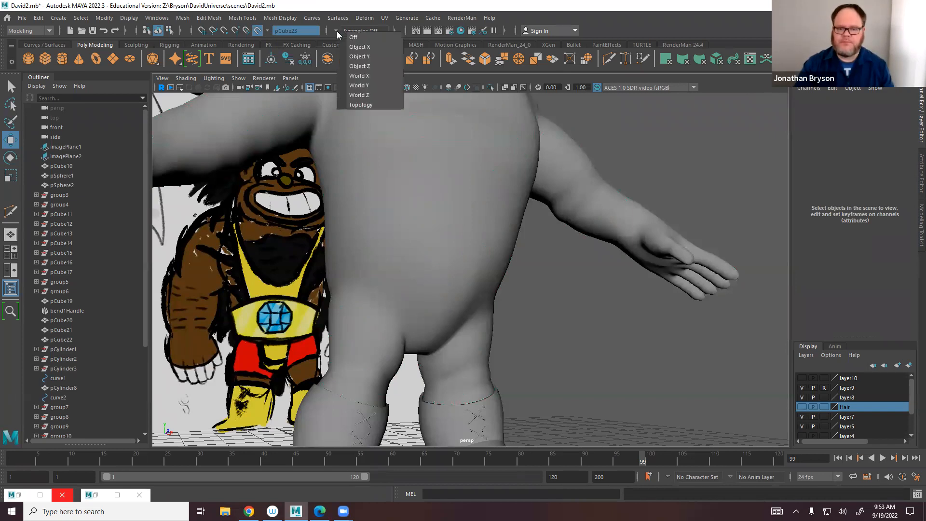
pyautogui.click(365, 47)
pyautogui.scroll(1, 459, 250)
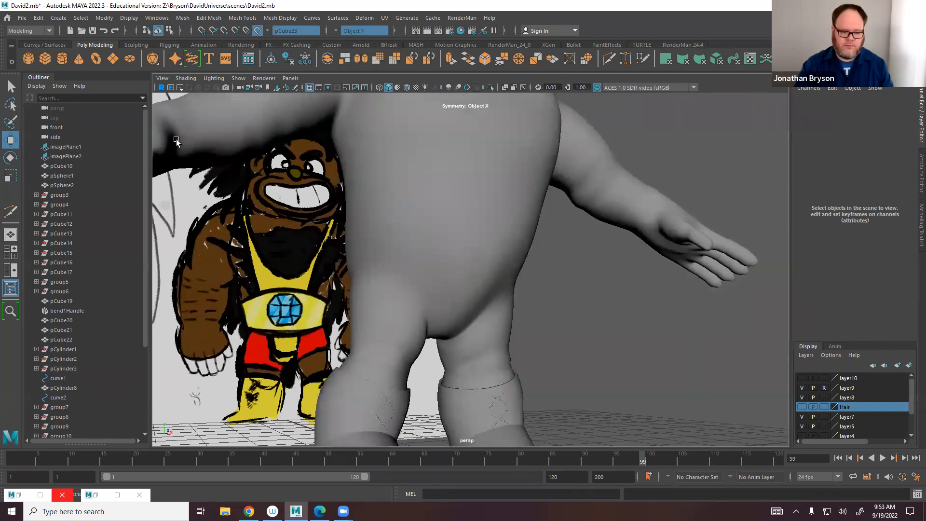
pyautogui.click(280, 18)
pyautogui.moveTo(246, 20)
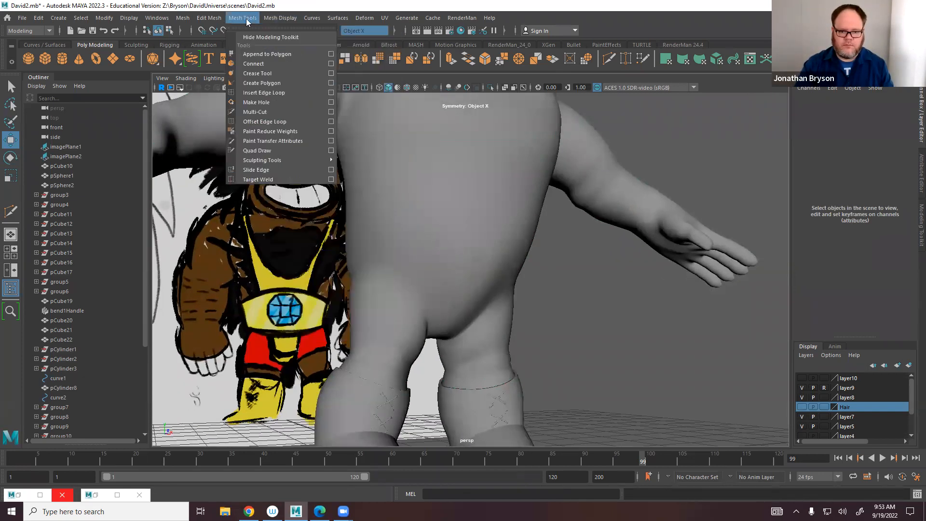
pyautogui.click(265, 149)
pyautogui.keyDown('alt'); pyautogui.moveTo(535, 251); pyautogui.dragTo(421, 242); pyautogui.keyUp('alt')
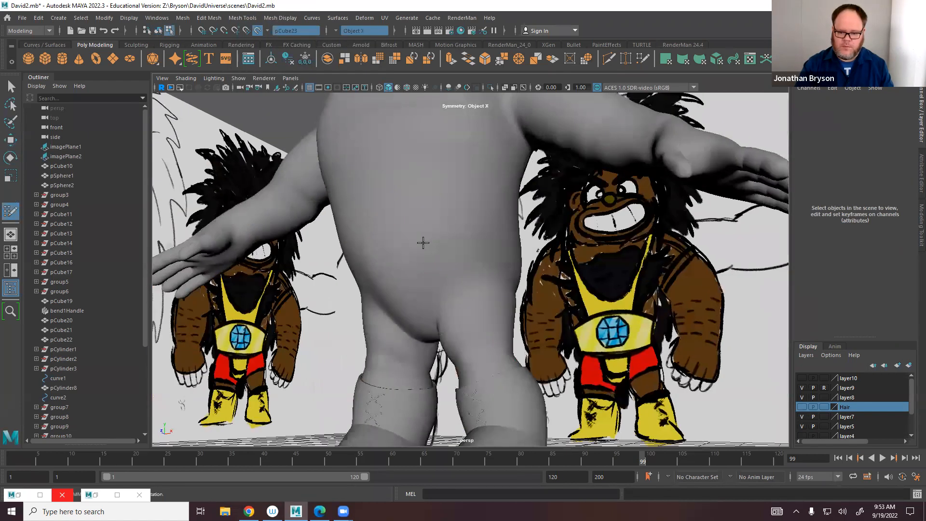
pyautogui.scroll(4, 438, 248)
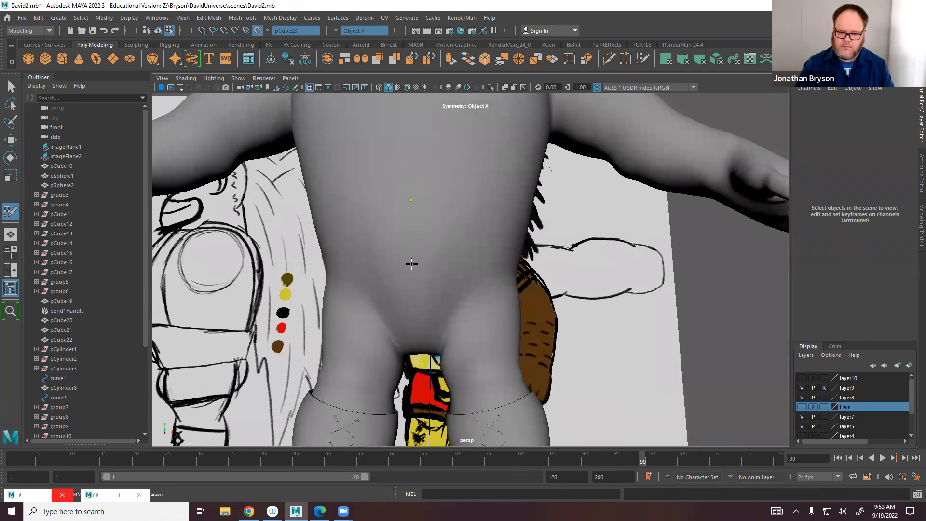
pyautogui.keyDown('alt'); pyautogui.moveTo(453, 281); pyautogui.dragTo(443, 226); pyautogui.keyUp('alt')
pyautogui.hotkey('ctrl', 'z')
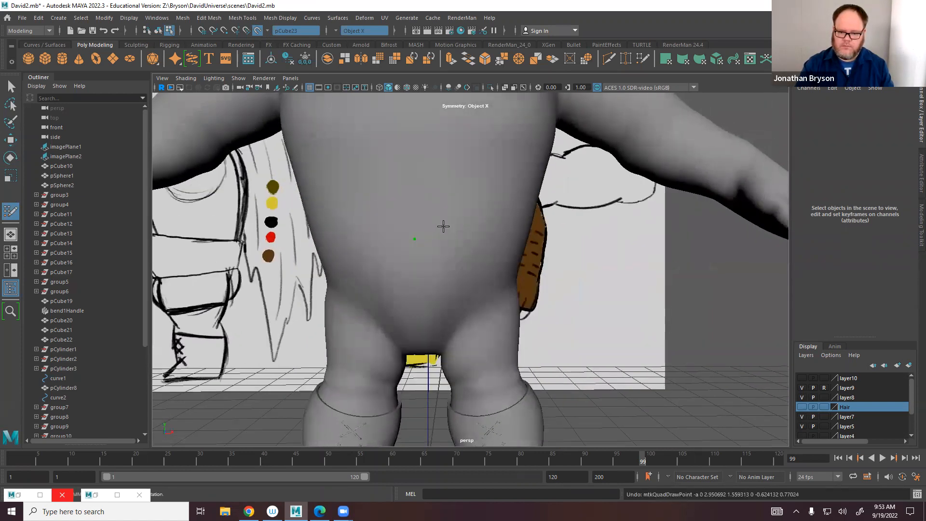
pyautogui.hotkey('ctrl', 'z')
pyautogui.hotkey('ctrl', 'z')
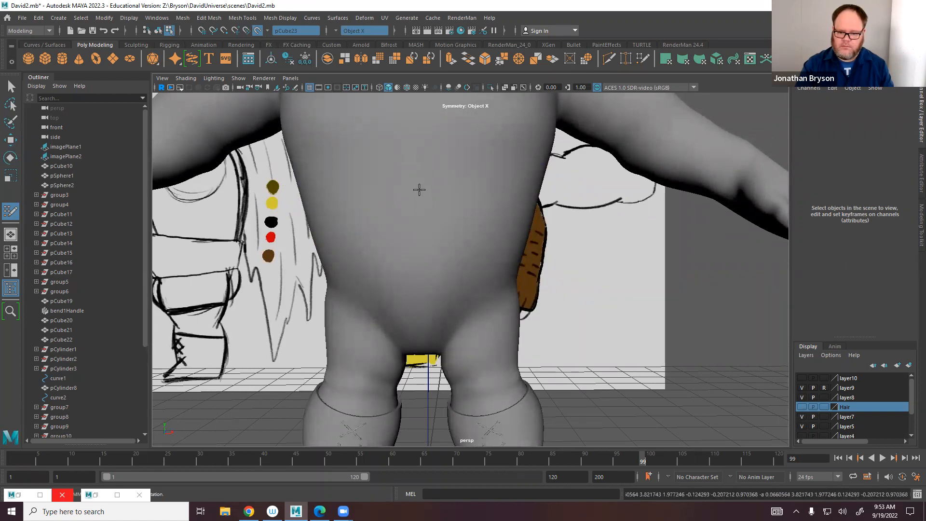
# Place two mirrored rows of Quad Draw points around the waist, from the belly across the hips to the back.
pyautogui.click(409, 188)
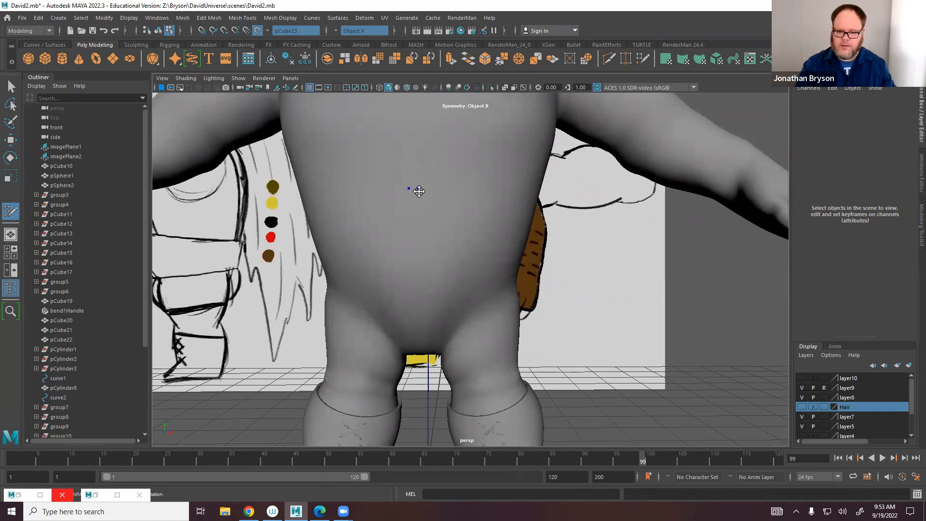
pyautogui.keyDown('alt'); pyautogui.moveTo(443, 293); pyautogui.dragTo(420, 178); pyautogui.keyUp('alt')
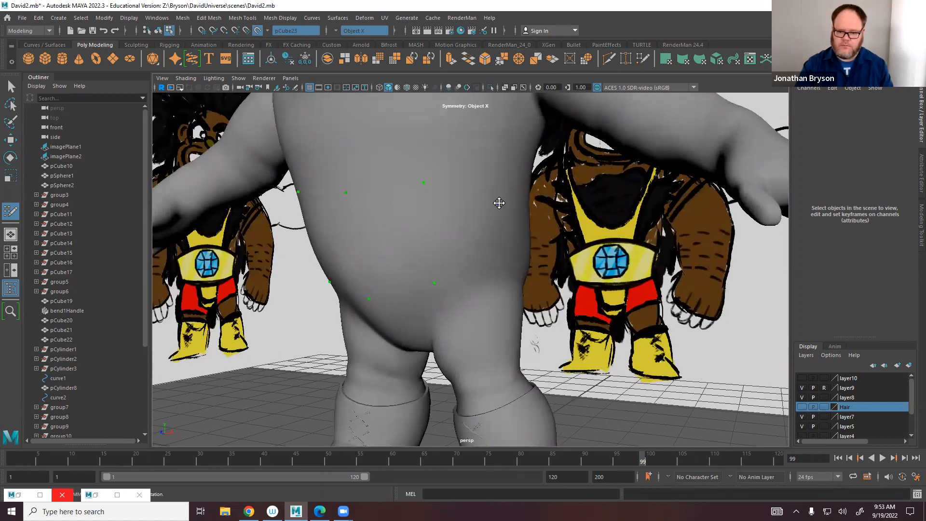
pyautogui.keyDown('alt'); pyautogui.moveTo(517, 266); pyautogui.dragTo(483, 193); pyautogui.keyUp('alt')
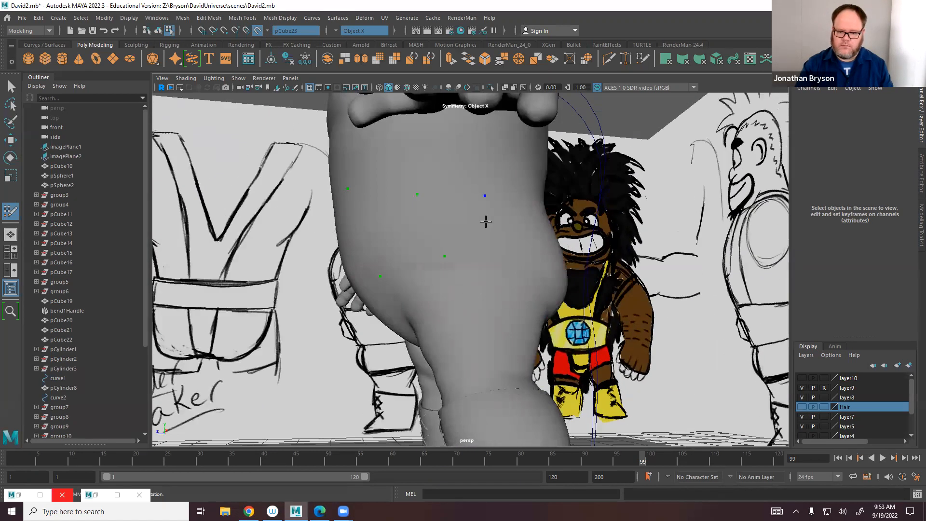
pyautogui.moveTo(500, 250)
pyautogui.keyDown('alt'); pyautogui.mouseDown()
pyautogui.moveTo(481, 238)
pyautogui.moveTo(506, 203)
pyautogui.mouseUp(); pyautogui.keyUp('alt')
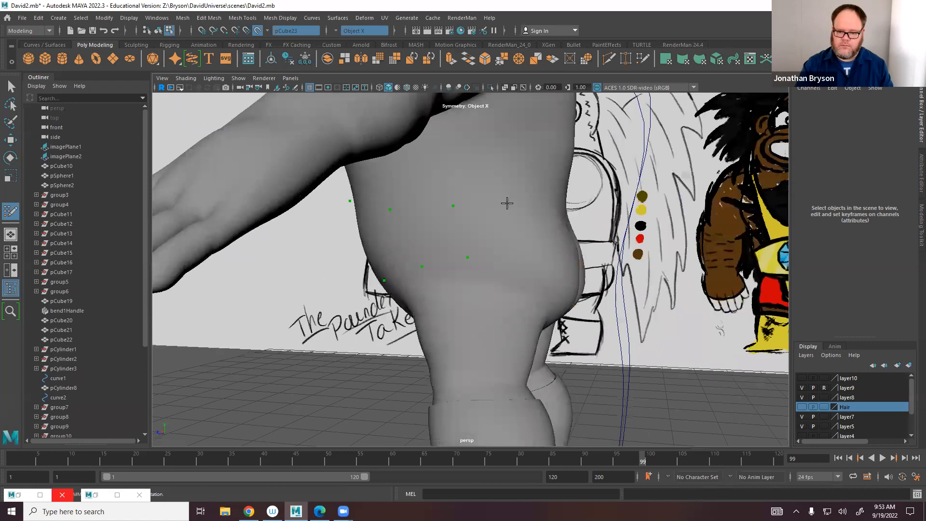
pyautogui.keyDown('alt'); pyautogui.moveTo(535, 250); pyautogui.dragTo(510, 211); pyautogui.keyUp('alt')
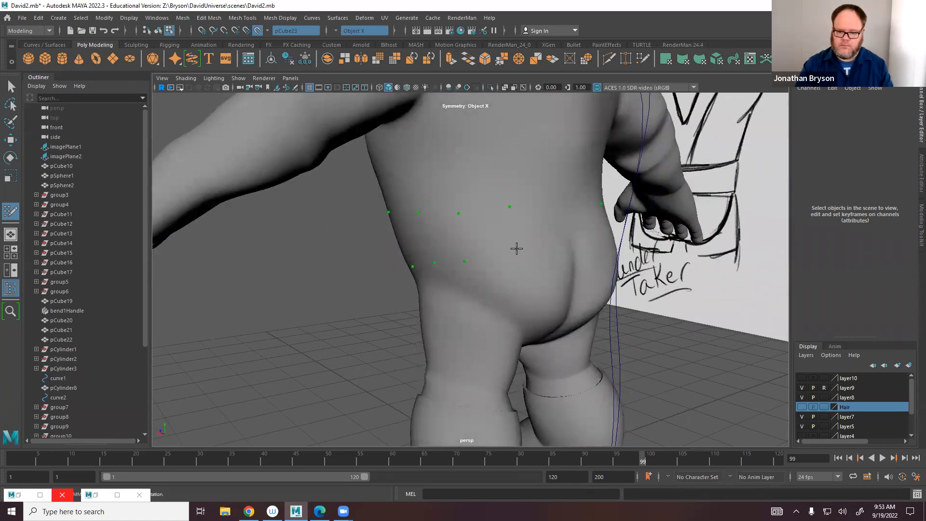
pyautogui.keyDown('alt'); pyautogui.moveTo(523, 254); pyautogui.dragTo(531, 212); pyautogui.keyUp('alt')
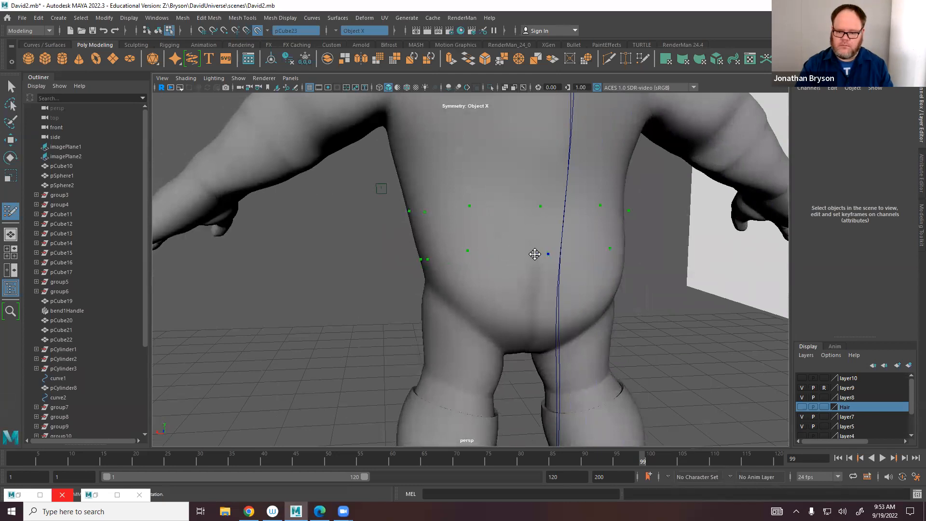
# Fill quads between the two point rows to form a closed belt around the waist.
pyautogui.keyDown('shift'); pyautogui.click(511, 226); pyautogui.keyUp('shift')
pyautogui.keyDown('shift'); pyautogui.click(444, 234); pyautogui.keyUp('shift')
pyautogui.moveTo(417, 238)
pyautogui.keyDown('alt'); pyautogui.mouseDown()
pyautogui.moveTo(502, 232)
pyautogui.moveTo(381, 244)
pyautogui.moveTo(424, 239)
pyautogui.moveTo(371, 226)
pyautogui.moveTo(498, 241)
pyautogui.moveTo(407, 202)
pyautogui.mouseUp(); pyautogui.keyUp('alt')
pyautogui.keyDown('shift'); pyautogui.click(368, 225); pyautogui.keyUp('shift')
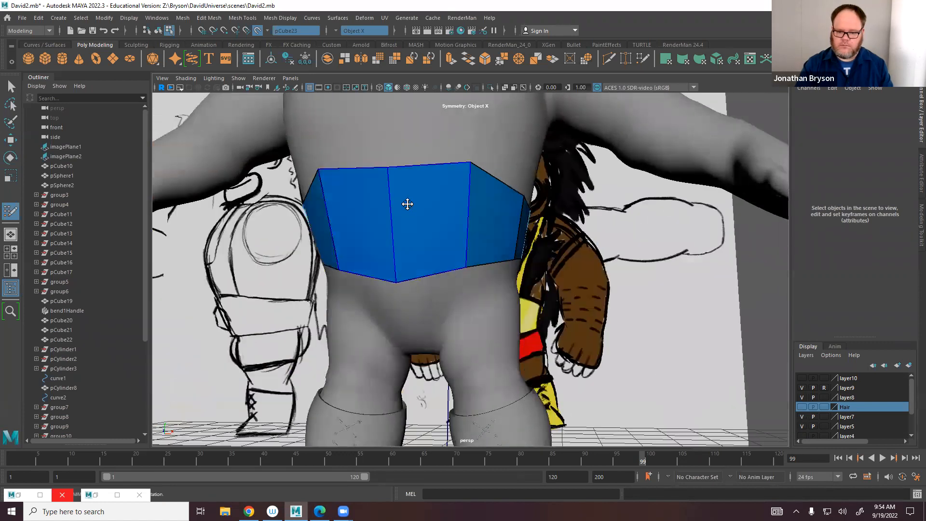
# Raise the belt's front centre upper point and shift the upper points along the side to even out the top edge.
pyautogui.moveTo(386, 169); pyautogui.dragTo(387, 144)
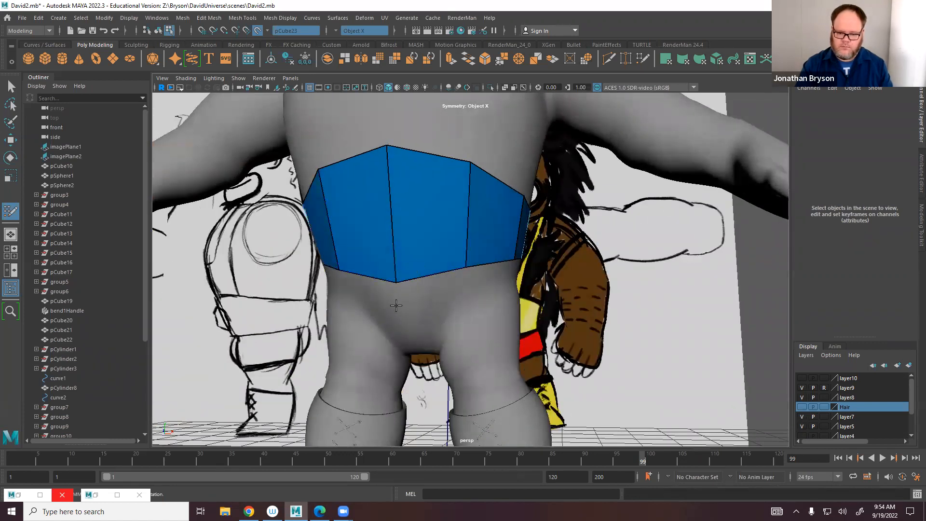
pyautogui.keyDown('alt'); pyautogui.moveTo(372, 275); pyautogui.dragTo(454, 286); pyautogui.keyUp('alt')
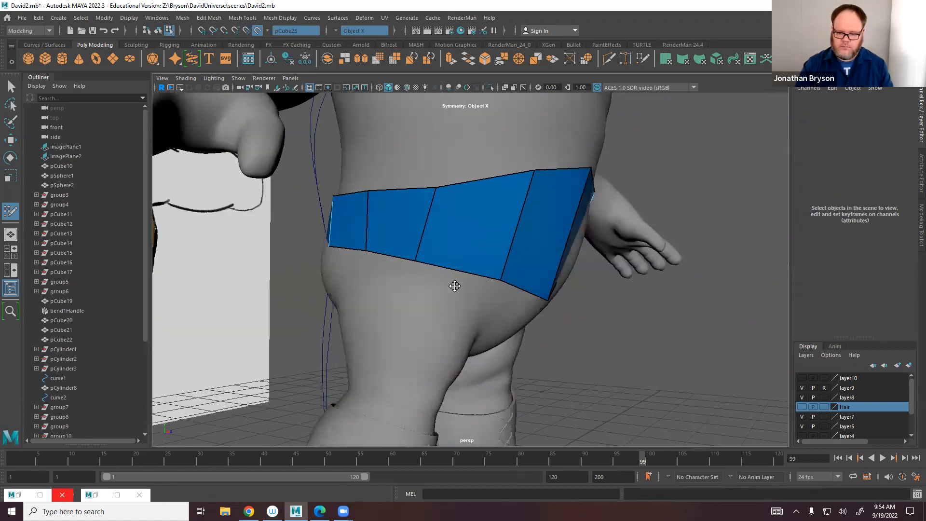
pyautogui.moveTo(529, 174); pyautogui.dragTo(535, 171)
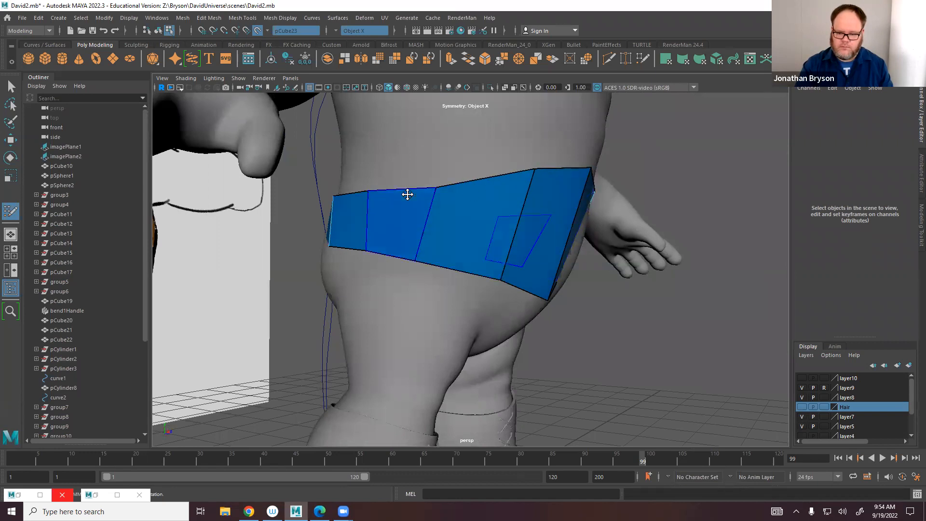
pyautogui.moveTo(439, 190); pyautogui.dragTo(506, 173)
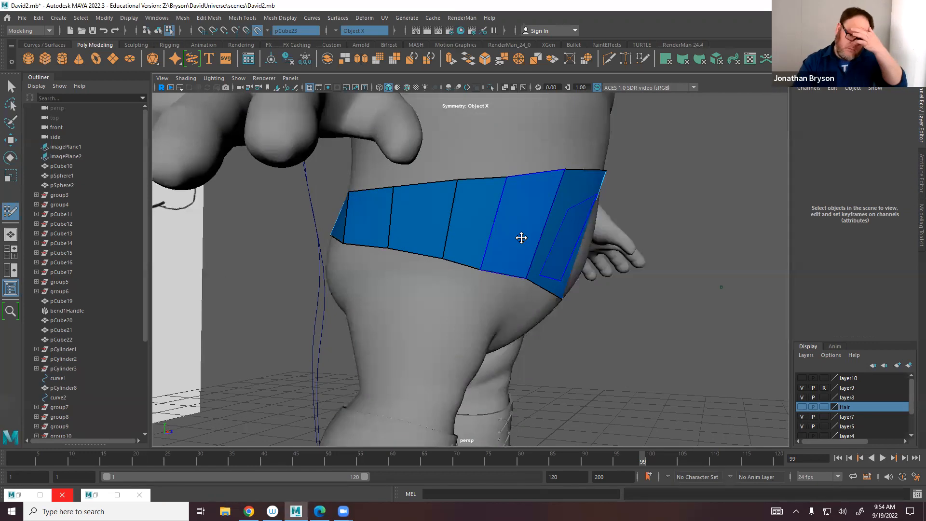
pyautogui.keyDown('alt'); pyautogui.moveTo(533, 242); pyautogui.dragTo(496, 284); pyautogui.keyUp('alt')
pyautogui.keyDown('alt'); pyautogui.moveTo(496, 284); pyautogui.dragTo(595, 186, button='right'); pyautogui.keyUp('alt')
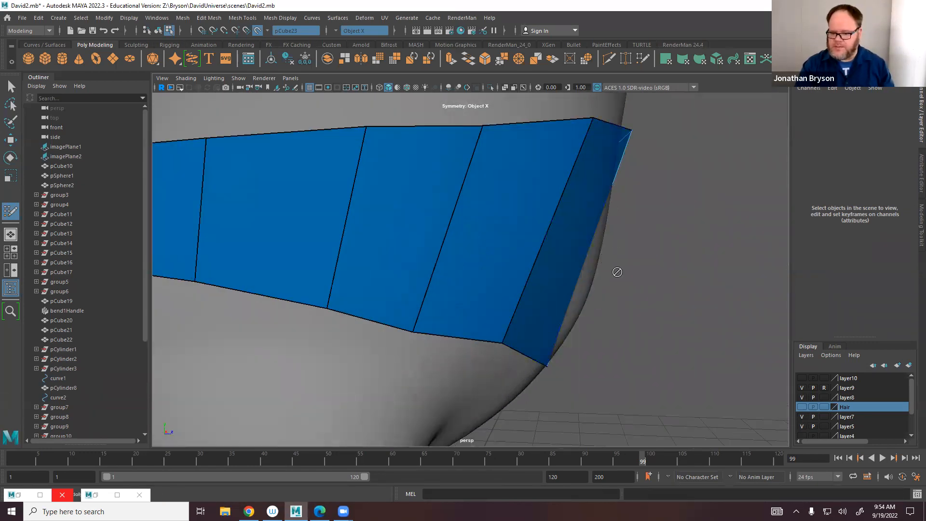
# Insert four horizontal edge loops around the belt and prepare mirrored vertical loops at its front.
pyautogui.keyDown('alt'); pyautogui.moveTo(576, 323); pyautogui.dragTo(478, 147); pyautogui.keyUp('alt')
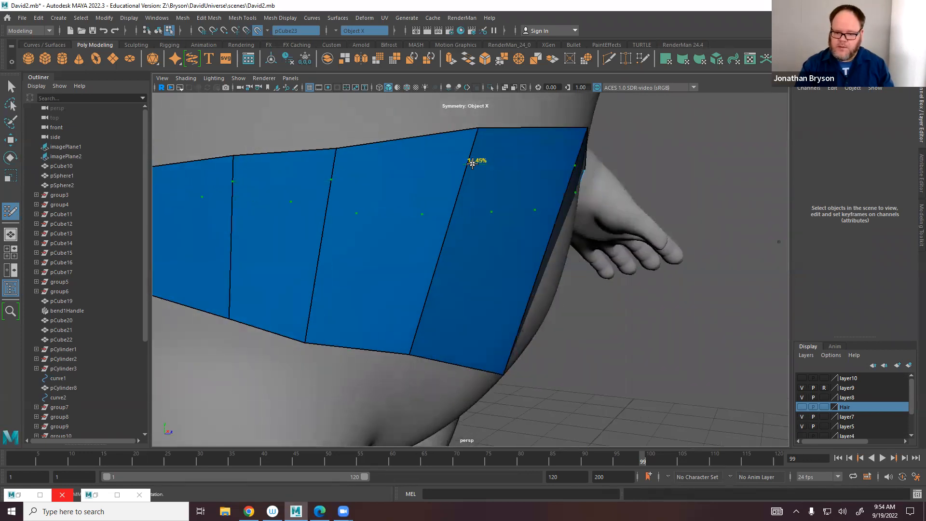
pyautogui.keyDown('ctrl'); pyautogui.click(457, 215); pyautogui.keyUp('ctrl')
pyautogui.keyDown('ctrl'); pyautogui.click(447, 261); pyautogui.keyUp('ctrl')
pyautogui.keyDown('ctrl'); pyautogui.click(430, 307); pyautogui.keyUp('ctrl')
pyautogui.keyDown('alt'); pyautogui.moveTo(506, 314); pyautogui.dragTo(468, 306); pyautogui.keyUp('alt')
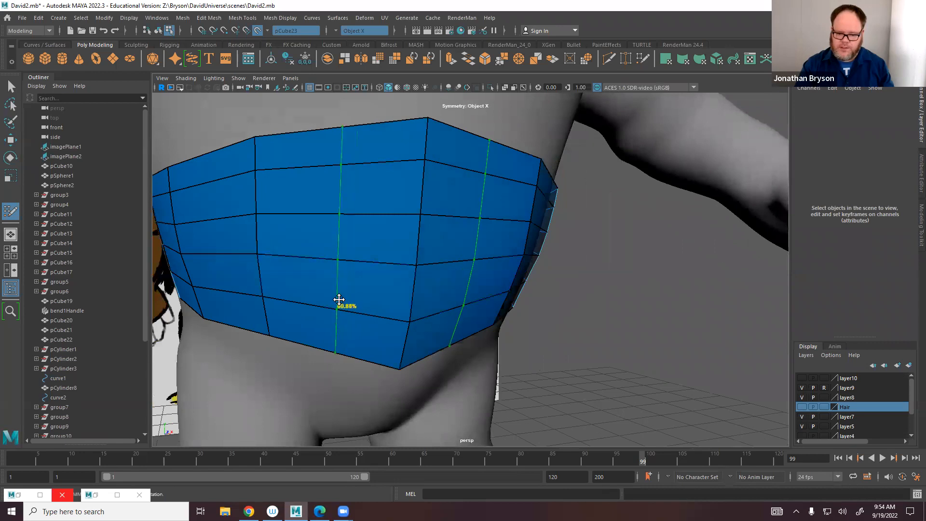
# Relax the belt mesh across the front and side, and adjust the points along its lower edge.
pyautogui.keyDown('alt'); pyautogui.moveTo(401, 292); pyautogui.dragTo(466, 306, button='middle'); pyautogui.keyUp('alt')
pyautogui.moveTo(427, 208)
pyautogui.keyDown('shift'); pyautogui.mouseDown()
pyautogui.moveTo(451, 228)
pyautogui.moveTo(291, 231)
pyautogui.moveTo(384, 248)
pyautogui.moveTo(496, 292)
pyautogui.moveTo(414, 275)
pyautogui.moveTo(527, 273)
pyautogui.mouseUp(); pyautogui.keyUp('shift')
pyautogui.keyDown('alt'); pyautogui.moveTo(527, 273); pyautogui.dragTo(588, 295, button='middle'); pyautogui.keyUp('alt')
pyautogui.moveTo(540, 238)
pyautogui.keyDown('shift'); pyautogui.mouseDown()
pyautogui.moveTo(537, 276)
pyautogui.moveTo(273, 252)
pyautogui.moveTo(450, 253)
pyautogui.moveTo(558, 212)
pyautogui.mouseUp(); pyautogui.keyUp('shift')
pyautogui.keyDown('shift'); pyautogui.moveTo(567, 377); pyautogui.dragTo(569, 378); pyautogui.keyUp('shift')
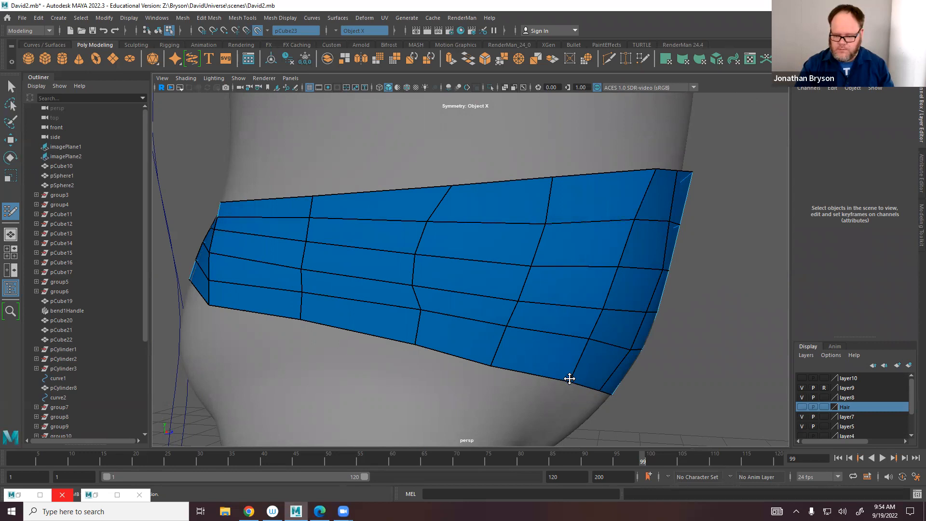
pyautogui.moveTo(490, 365); pyautogui.dragTo(489, 366)
# Relax the side and back of the belt, and reposition points on its rear upper and lower edges.
pyautogui.moveTo(436, 309)
pyautogui.keyDown('shift'); pyautogui.mouseDown()
pyautogui.moveTo(479, 299)
pyautogui.moveTo(455, 244)
pyautogui.mouseUp(); pyautogui.keyUp('shift')
pyautogui.moveTo(533, 306)
pyautogui.keyDown('alt'); pyautogui.mouseDown()
pyautogui.moveTo(556, 327)
pyautogui.moveTo(500, 355)
pyautogui.mouseUp(); pyautogui.keyUp('alt')
pyautogui.moveTo(402, 216)
pyautogui.keyDown('shift'); pyautogui.mouseDown()
pyautogui.moveTo(371, 247)
pyautogui.moveTo(359, 226)
pyautogui.moveTo(365, 248)
pyautogui.moveTo(438, 241)
pyautogui.moveTo(401, 296)
pyautogui.moveTo(345, 264)
pyautogui.mouseUp(); pyautogui.keyUp('shift')
pyautogui.moveTo(345, 264)
pyautogui.keyDown('alt'); pyautogui.mouseDown()
pyautogui.moveTo(453, 310)
pyautogui.moveTo(433, 351)
pyautogui.moveTo(320, 321)
pyautogui.moveTo(313, 303)
pyautogui.mouseUp(); pyautogui.keyUp('alt')
pyautogui.moveTo(472, 278)
pyautogui.mouseDown()
pyautogui.moveTo(458, 283)
pyautogui.moveTo(473, 289)
pyautogui.mouseUp()
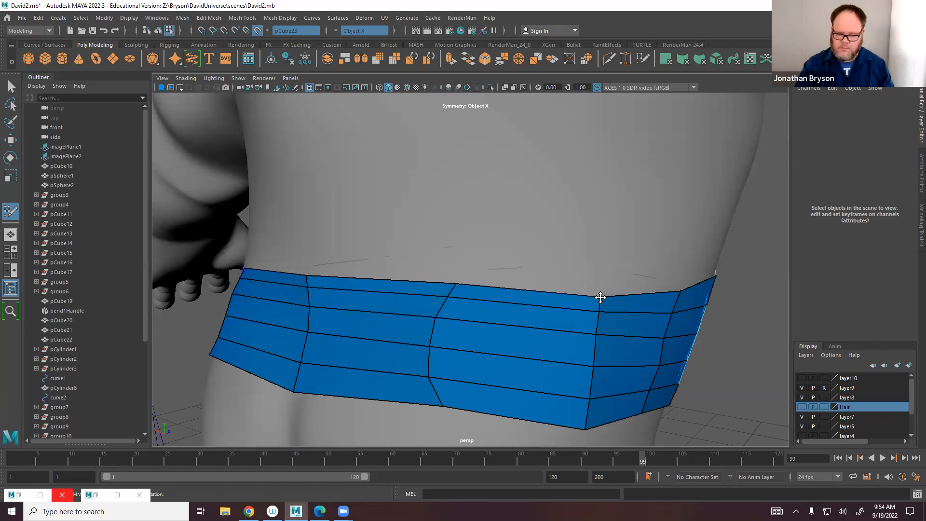
pyautogui.keyDown('alt'); pyautogui.moveTo(409, 325); pyautogui.dragTo(455, 332); pyautogui.keyUp('alt')
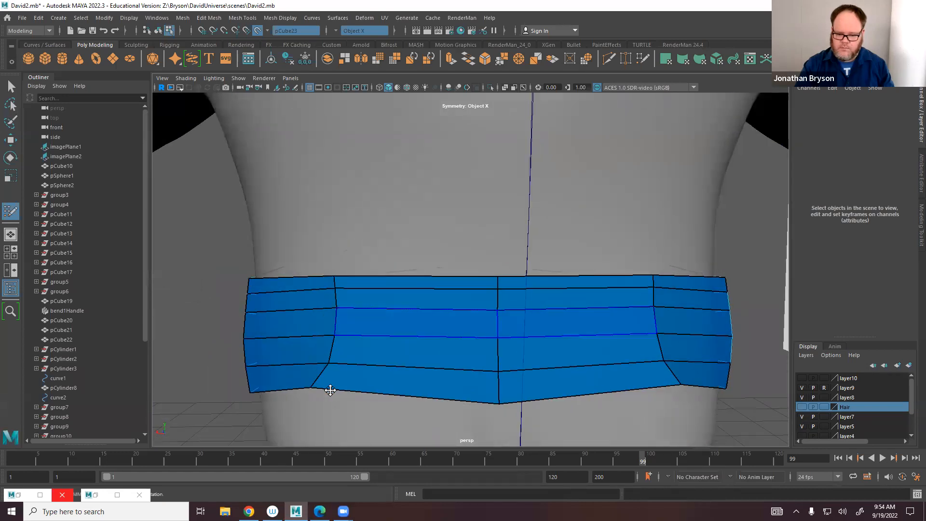
pyautogui.moveTo(313, 385); pyautogui.dragTo(646, 309)
# Insert three mirrored vertical edge loops in the wide quads along the side of the belt.
pyautogui.click(401, 389)
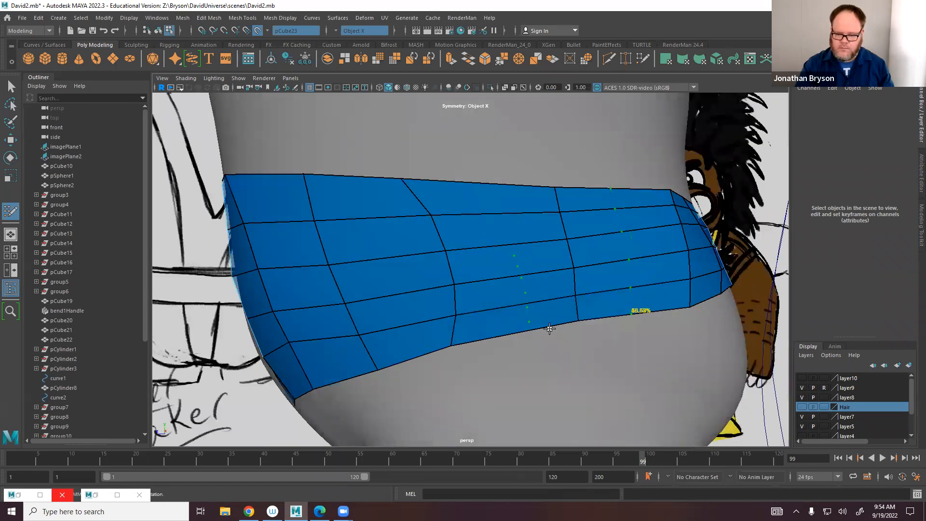
pyautogui.click(512, 336)
pyautogui.keyDown('ctrl'); pyautogui.click(412, 352); pyautogui.keyUp('ctrl')
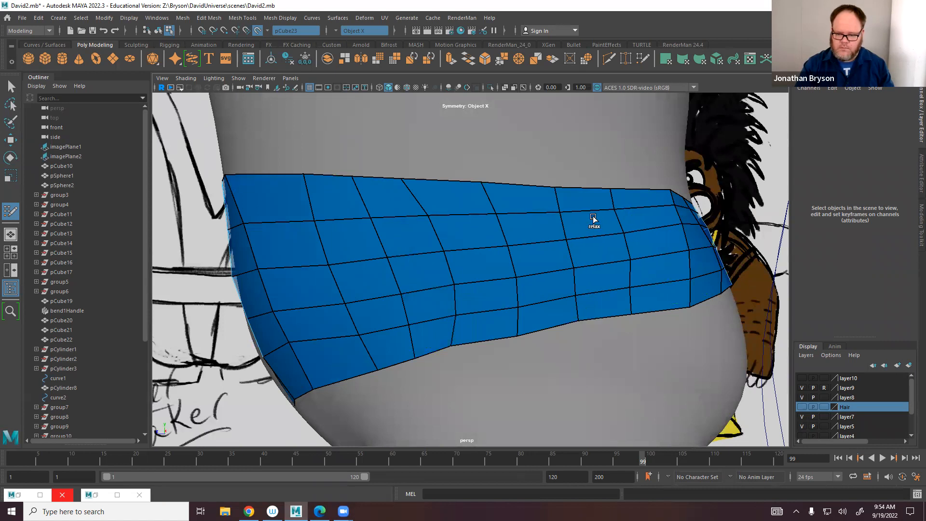
# Relax the lower edge of the belt along the hip to space its points evenly.
pyautogui.keyDown('shift'); pyautogui.moveTo(447, 348); pyautogui.dragTo(465, 349); pyautogui.keyUp('shift')
pyautogui.keyDown('shift'); pyautogui.moveTo(519, 333); pyautogui.dragTo(523, 330); pyautogui.keyUp('shift')
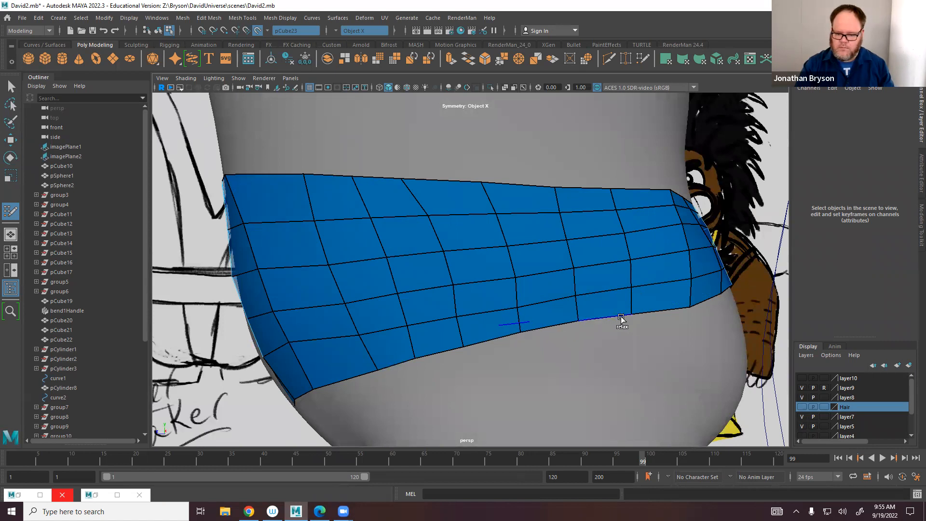
pyautogui.moveTo(689, 305)
pyautogui.keyDown('shift'); pyautogui.mouseDown()
pyautogui.moveTo(393, 376)
pyautogui.moveTo(359, 308)
pyautogui.moveTo(357, 320)
pyautogui.mouseUp(); pyautogui.keyUp('shift')
# Relax the belt's side faces, adjust its front upper edge points, and exit Quad Draw.
pyautogui.keyDown('alt'); pyautogui.moveTo(436, 361); pyautogui.dragTo(483, 222); pyautogui.keyUp('alt')
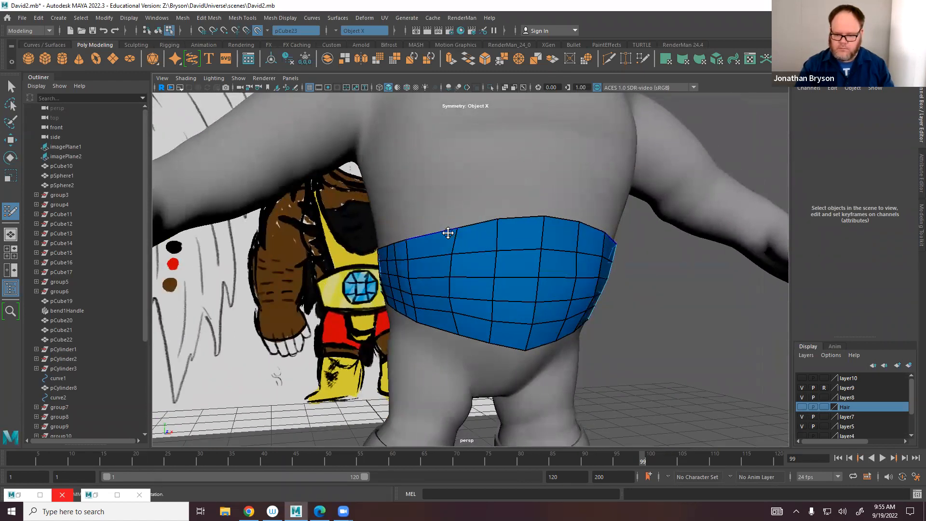
pyautogui.moveTo(433, 232)
pyautogui.keyDown('alt'); pyautogui.mouseDown()
pyautogui.moveTo(466, 242)
pyautogui.moveTo(526, 211)
pyautogui.moveTo(520, 280)
pyautogui.moveTo(488, 298)
pyautogui.mouseUp(); pyautogui.keyUp('alt')
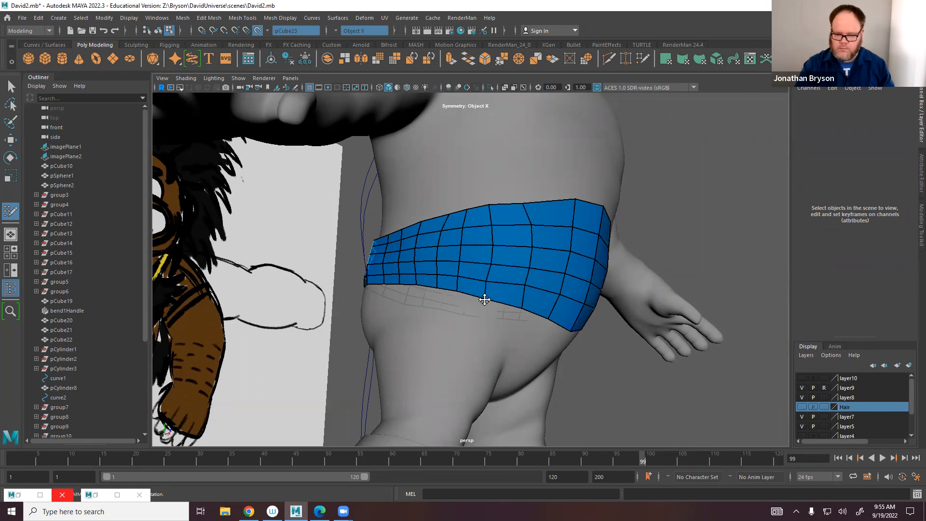
pyautogui.moveTo(486, 272)
pyautogui.keyDown('shift'); pyautogui.mouseDown()
pyautogui.moveTo(517, 280)
pyautogui.moveTo(517, 236)
pyautogui.moveTo(465, 228)
pyautogui.moveTo(533, 243)
pyautogui.mouseUp(); pyautogui.keyUp('shift')
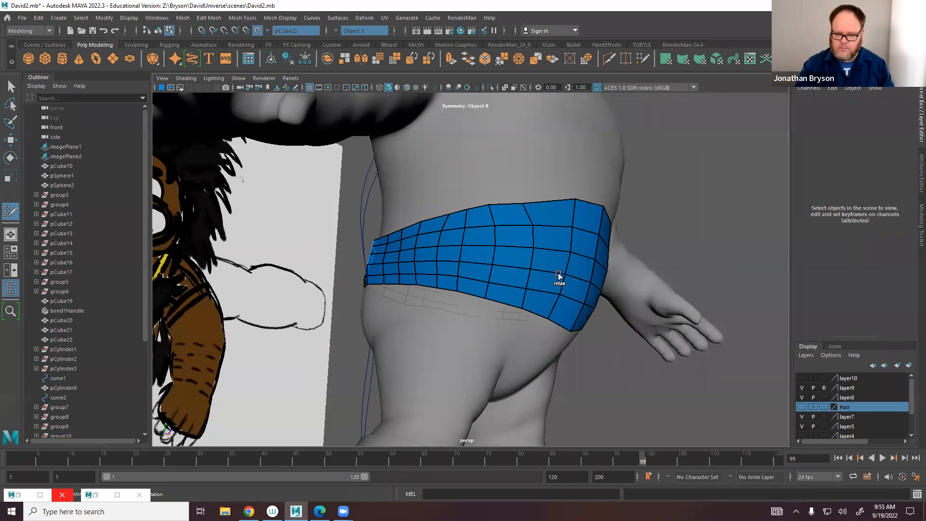
pyautogui.keyDown('alt'); pyautogui.moveTo(513, 284); pyautogui.dragTo(548, 296); pyautogui.keyUp('alt')
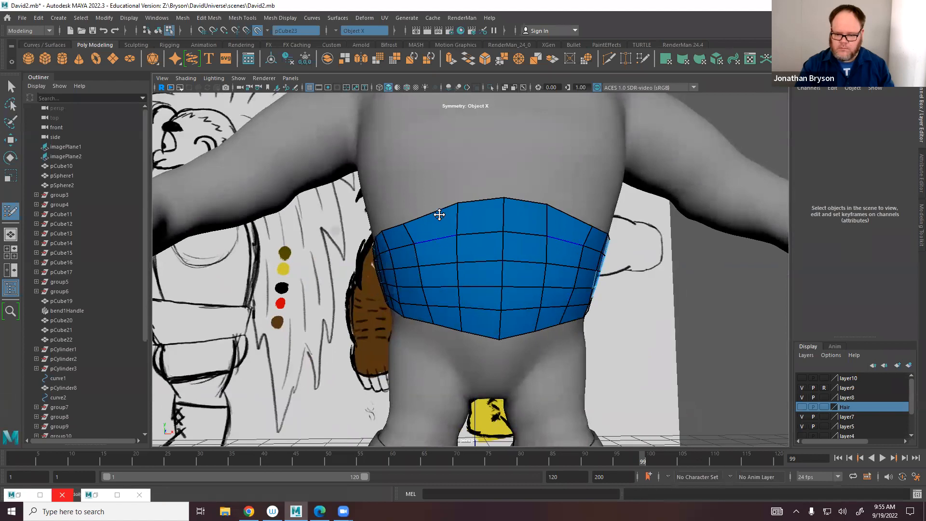
pyautogui.moveTo(456, 205)
pyautogui.mouseDown()
pyautogui.moveTo(439, 211)
pyautogui.moveTo(458, 281)
pyautogui.moveTo(458, 231)
pyautogui.moveTo(476, 257)
pyautogui.moveTo(415, 289)
pyautogui.moveTo(348, 301)
pyautogui.mouseUp()
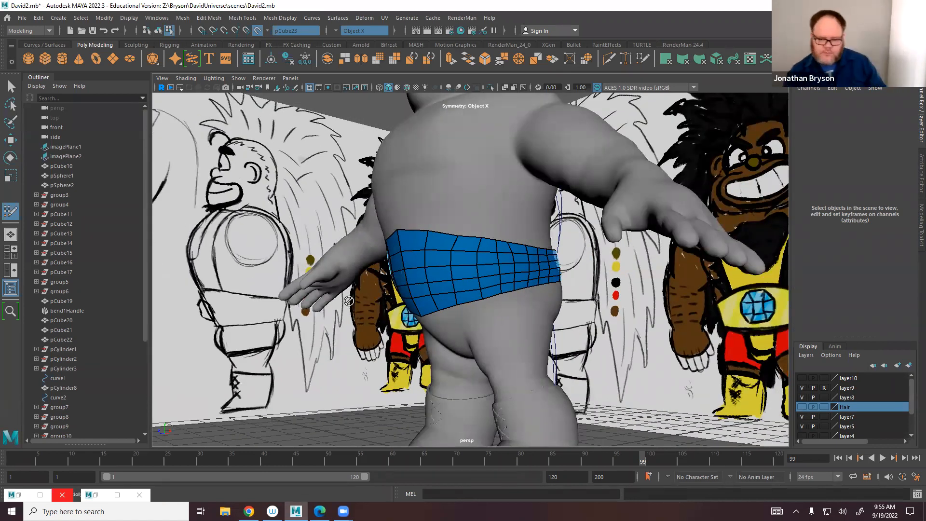
pyautogui.keyDown('alt'); pyautogui.moveTo(477, 305); pyautogui.dragTo(522, 303); pyautogui.keyUp('alt')
pyautogui.press('q')
pyautogui.scroll(1, 529, 278)
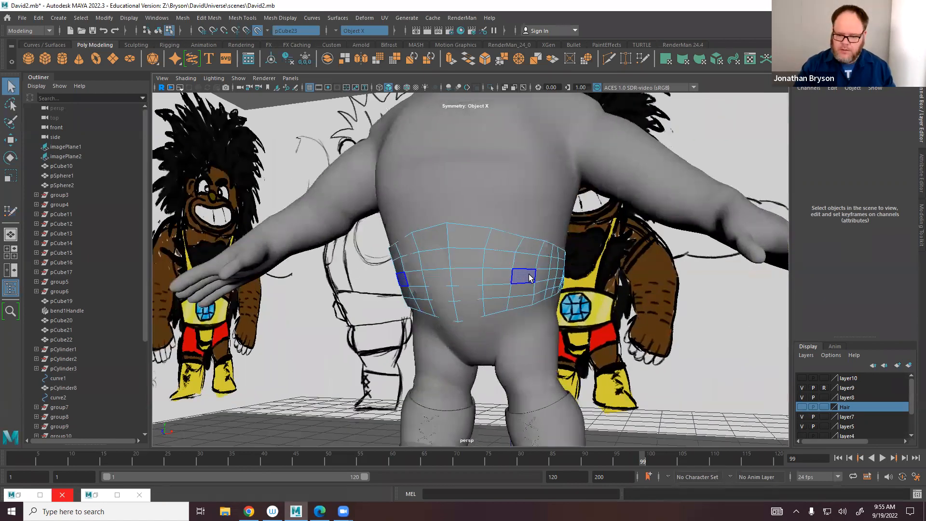
# Return the belt mesh to object mode and turn off the live surface on the body.
pyautogui.scroll(1, 529, 277)
pyautogui.rightClick(496, 243)
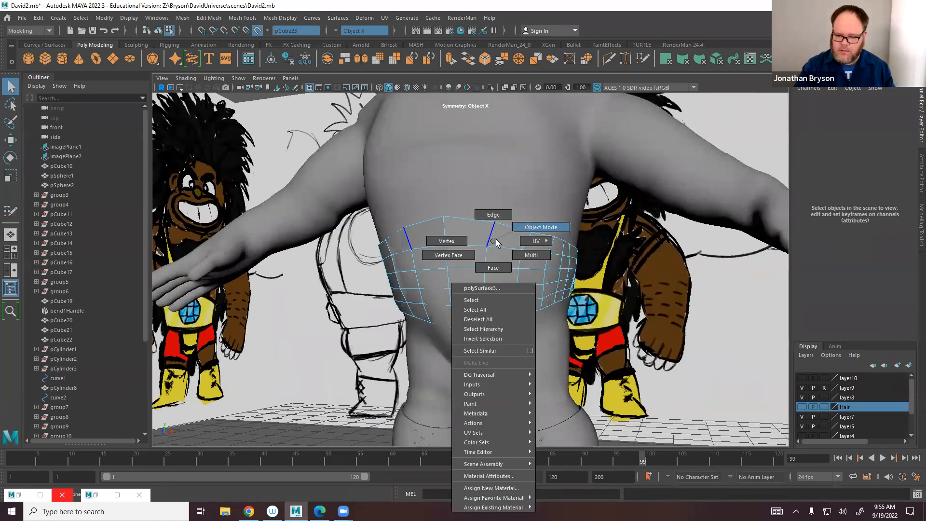
pyautogui.click(541, 227)
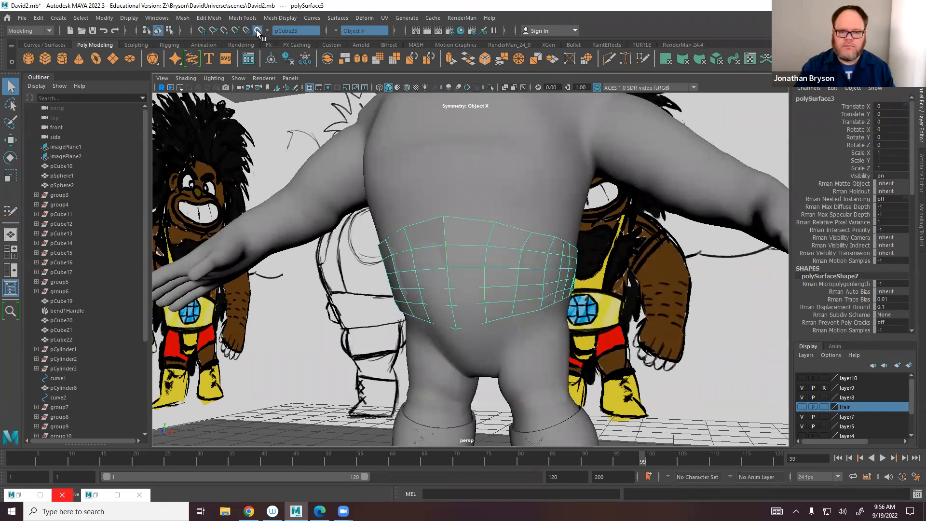
pyautogui.keyDown('alt'); pyautogui.moveTo(429, 261); pyautogui.dragTo(459, 231); pyautogui.keyUp('alt')
pyautogui.keyDown('alt'); pyautogui.moveTo(458, 232); pyautogui.dragTo(472, 276, button='right'); pyautogui.keyUp('alt')
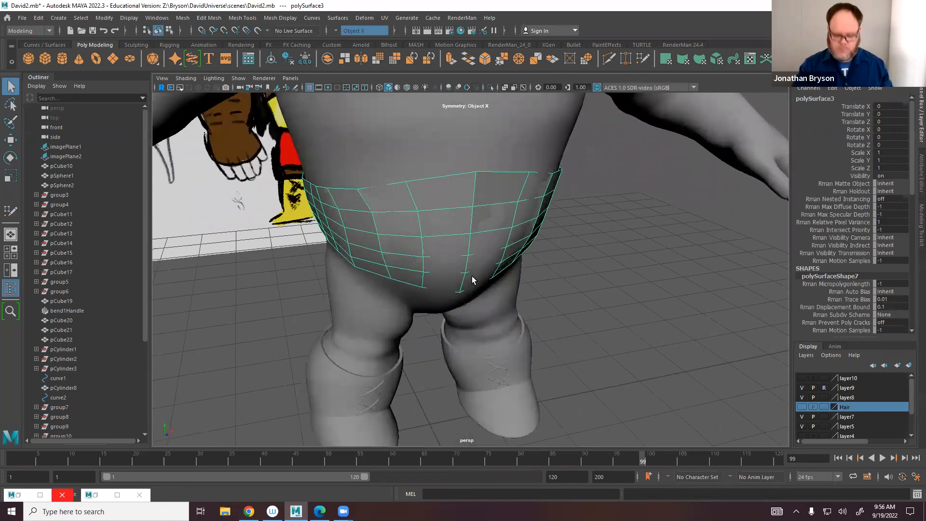
# Try to extrude all belt faces with a local Z translation of 0.124.
pyautogui.hotkey('ctrl', 'e')
pyautogui.keyDown('alt'); pyautogui.moveTo(489, 227); pyautogui.dragTo(562, 215); pyautogui.keyUp('alt')
pyautogui.keyDown('alt'); pyautogui.moveTo(542, 199); pyautogui.dragTo(492, 239); pyautogui.keyUp('alt')
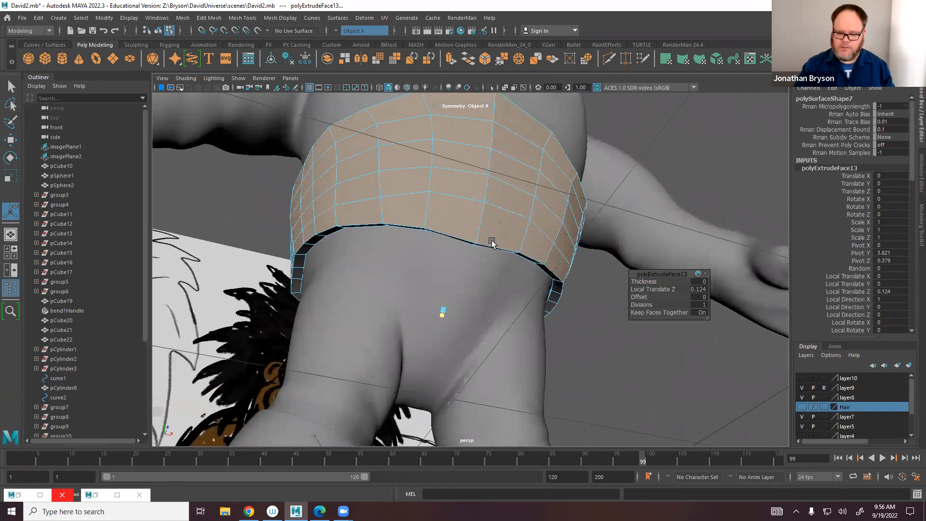
pyautogui.hotkey('ctrl', 'z')
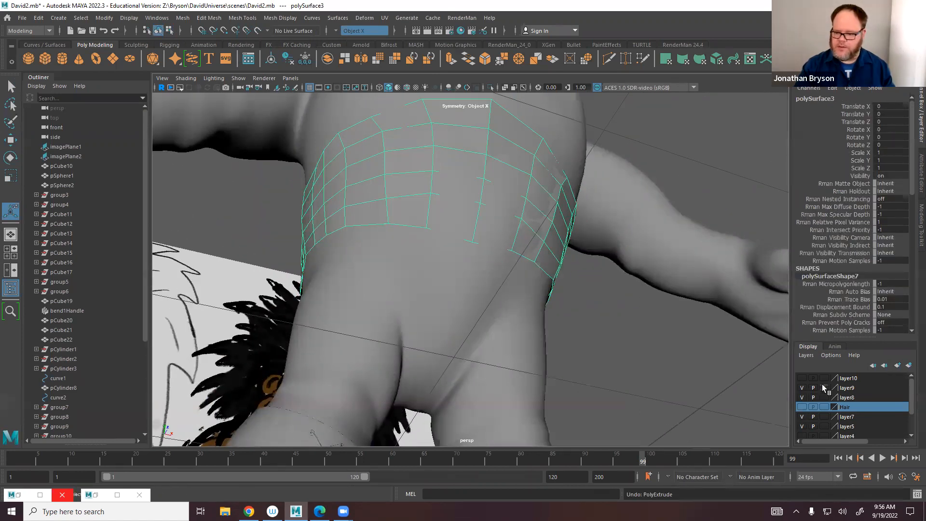
# Show layer10 so the wrestler's outfit is displayed together with the belt.
pyautogui.click(801, 378)
pyautogui.keyDown('alt'); pyautogui.moveTo(517, 239); pyautogui.dragTo(512, 251); pyautogui.keyUp('alt')
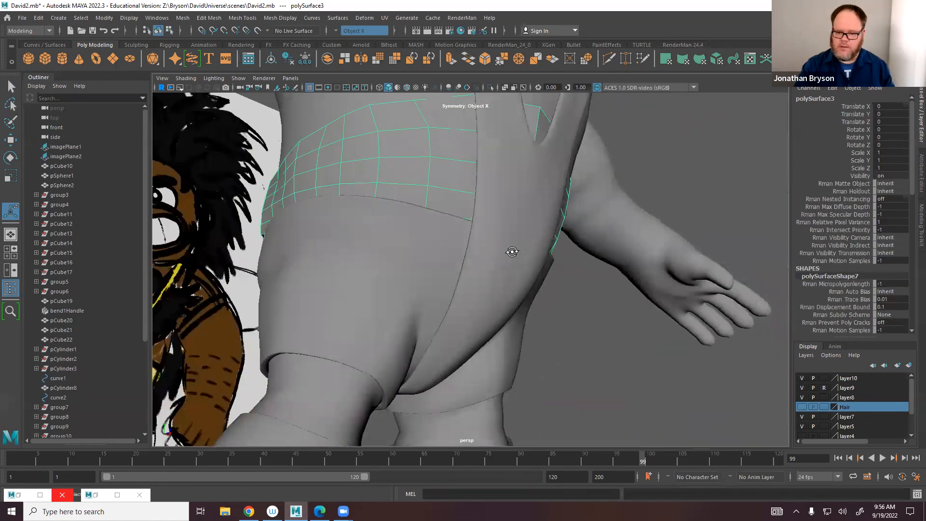
pyautogui.keyDown('alt'); pyautogui.moveTo(448, 184); pyautogui.dragTo(479, 261); pyautogui.keyUp('alt')
# Center the belt's pivot and scale the belt to 1.198 in Z so it sits outside the outfit.
pyautogui.press('e')
pyautogui.press('r')
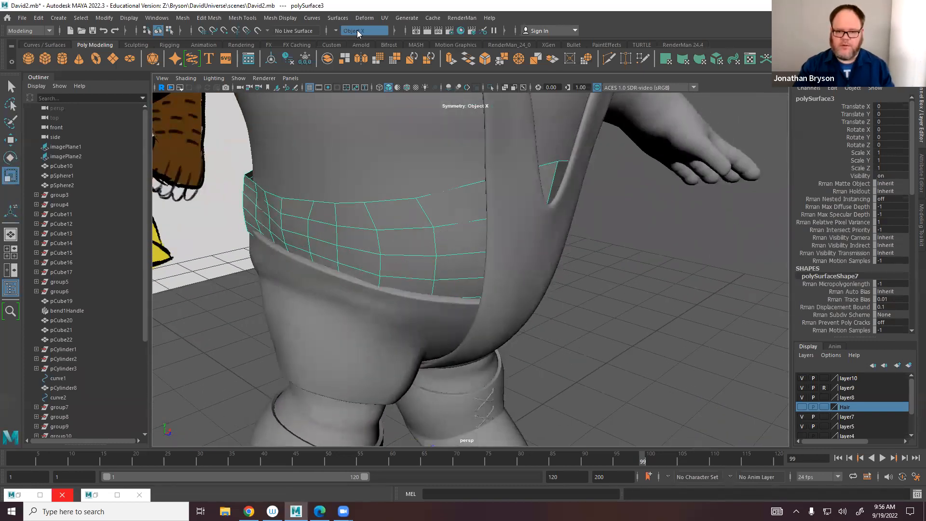
pyautogui.scroll(-5, 433, 274)
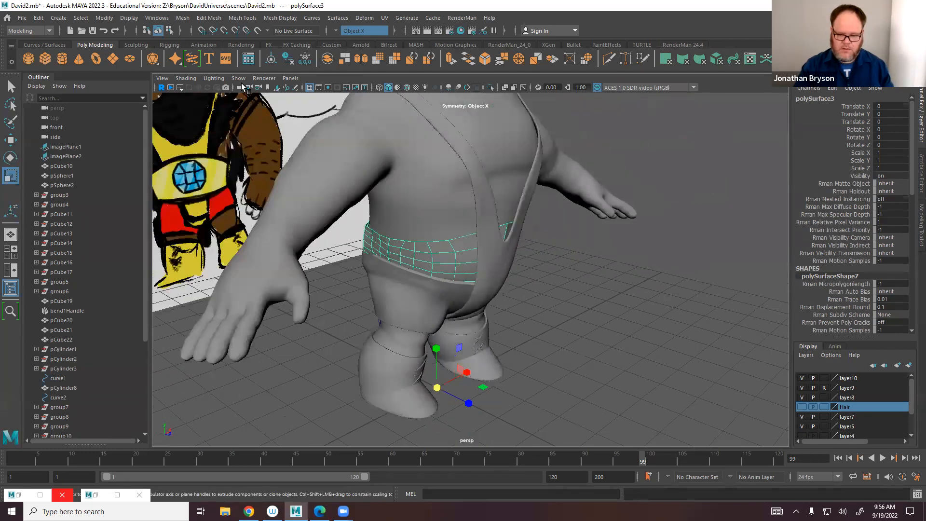
pyautogui.click(95, 17)
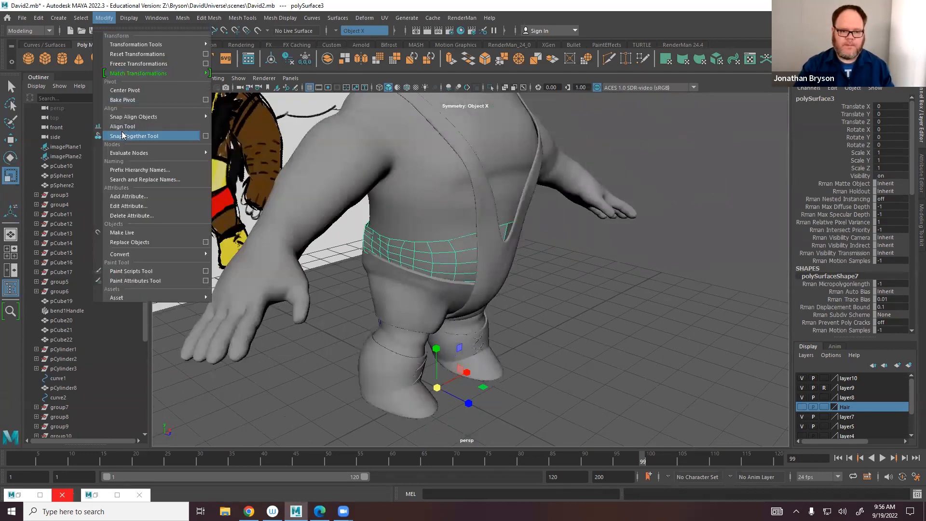
pyautogui.click(125, 90)
pyautogui.scroll(3, 363, 261)
pyautogui.scroll(2, 364, 260)
pyautogui.moveTo(408, 218); pyautogui.dragTo(311, 274)
pyautogui.hotkey('ctrl', 'z')
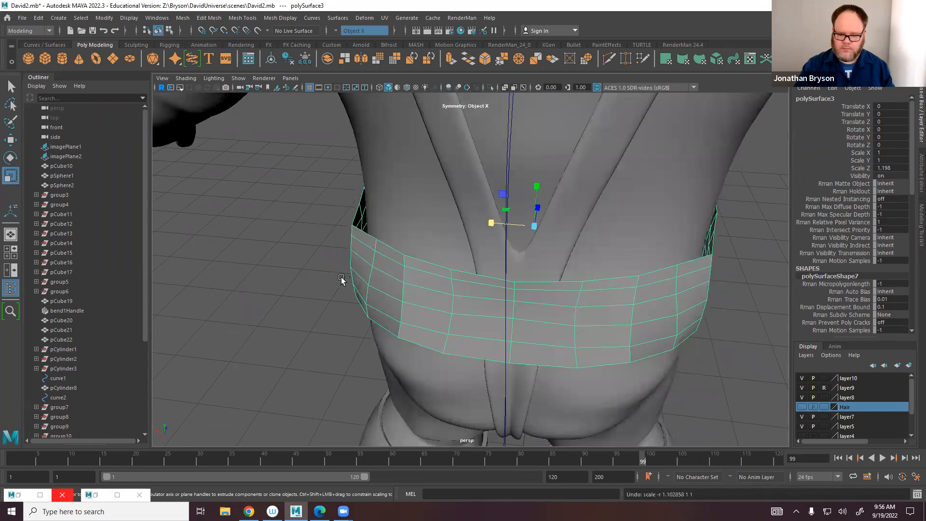
pyautogui.keyDown('alt'); pyautogui.moveTo(396, 284); pyautogui.dragTo(508, 197); pyautogui.keyUp('alt')
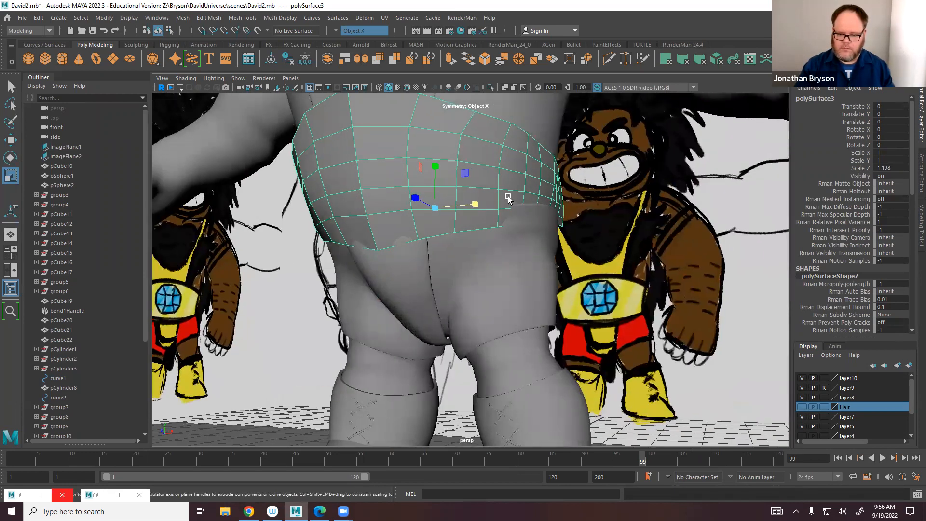
# Move the belt's lower hip and front vertices with soft selection so the edge clears the shorts.
pyautogui.moveTo(514, 191); pyautogui.dragTo(485, 193, button='right')
pyautogui.moveTo(539, 213); pyautogui.dragTo(535, 219, button='right')
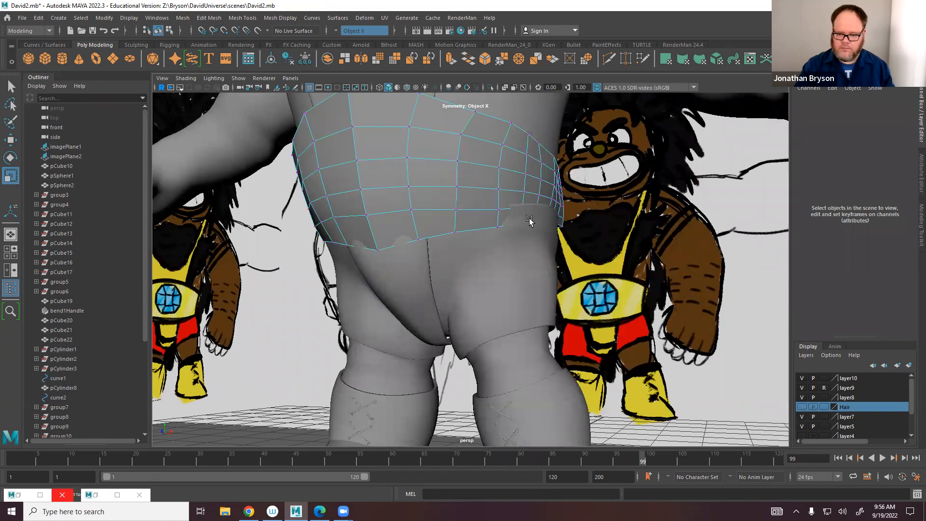
pyautogui.click(533, 223)
pyautogui.press('b')
pyautogui.moveTo(558, 227); pyautogui.dragTo(540, 221)
pyautogui.press('w')
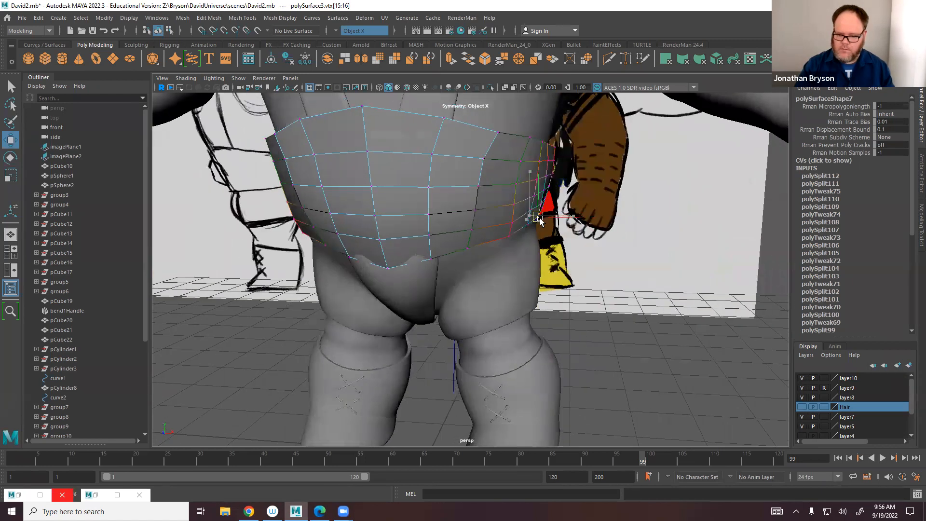
pyautogui.click(435, 259)
pyautogui.keyDown('alt'); pyautogui.moveTo(432, 260); pyautogui.dragTo(392, 244); pyautogui.keyUp('alt')
# Reposition the upper-edge vertices around the front and sides of the belt to fit the torso.
pyautogui.click(314, 118)
pyautogui.moveTo(317, 121); pyautogui.dragTo(345, 118)
pyautogui.keyDown('alt'); pyautogui.moveTo(377, 167); pyautogui.dragTo(533, 150); pyautogui.keyUp('alt')
pyautogui.click(533, 176)
pyautogui.keyDown('alt'); pyautogui.moveTo(536, 183); pyautogui.dragTo(546, 170); pyautogui.keyUp('alt')
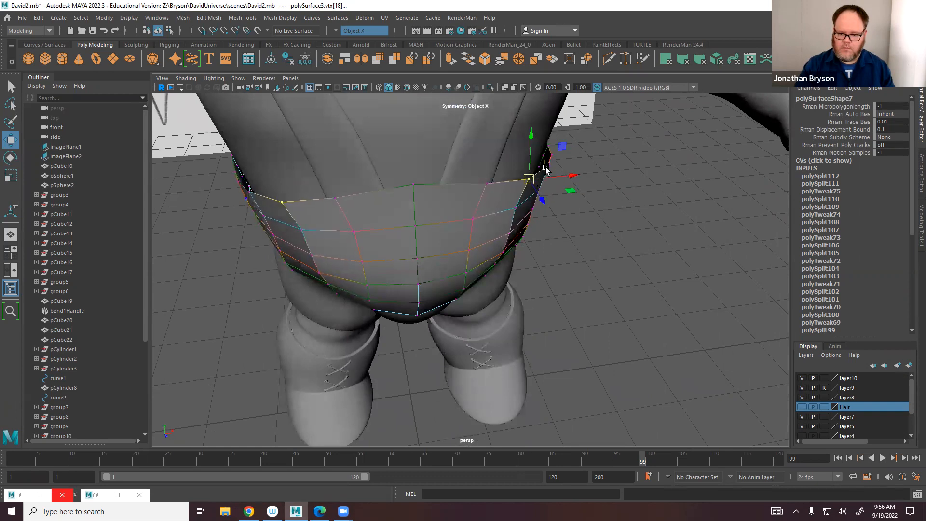
pyautogui.click(549, 156)
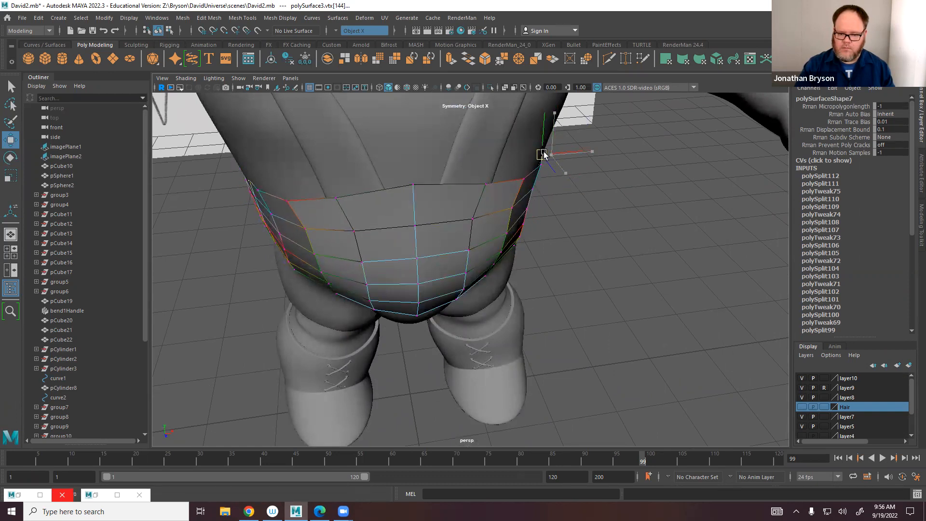
pyautogui.keyDown('alt'); pyautogui.moveTo(559, 179); pyautogui.dragTo(375, 330); pyautogui.keyUp('alt')
# Adjust the vertices along the belt's rear lower edge so they sit outside the shorts.
pyautogui.click(444, 262)
pyautogui.click(357, 285)
pyautogui.moveTo(370, 271)
pyautogui.mouseDown()
pyautogui.moveTo(363, 268)
pyautogui.moveTo(527, 304)
pyautogui.moveTo(363, 268)
pyautogui.mouseUp()
pyautogui.press('b')
pyautogui.click(555, 212)
pyautogui.moveTo(555, 212); pyautogui.dragTo(543, 241)
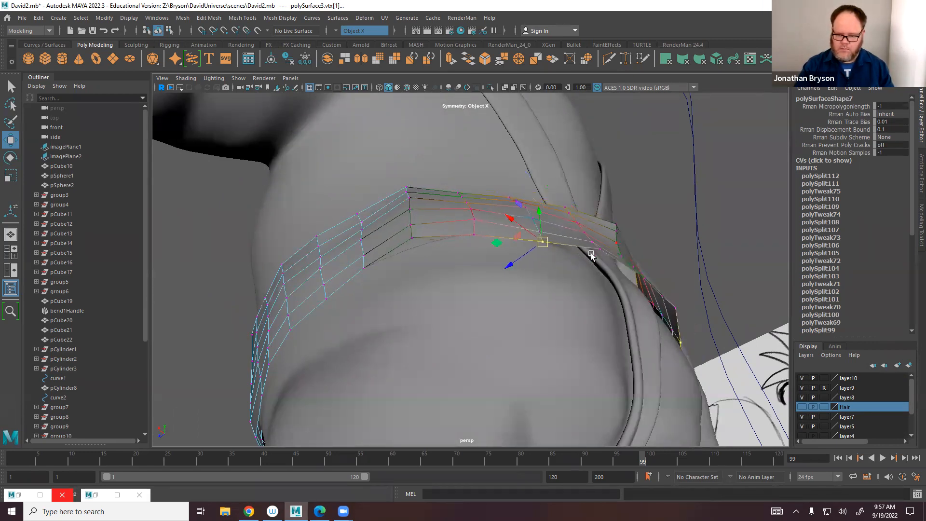
pyautogui.click(596, 251)
pyautogui.moveTo(598, 250); pyautogui.dragTo(592, 256)
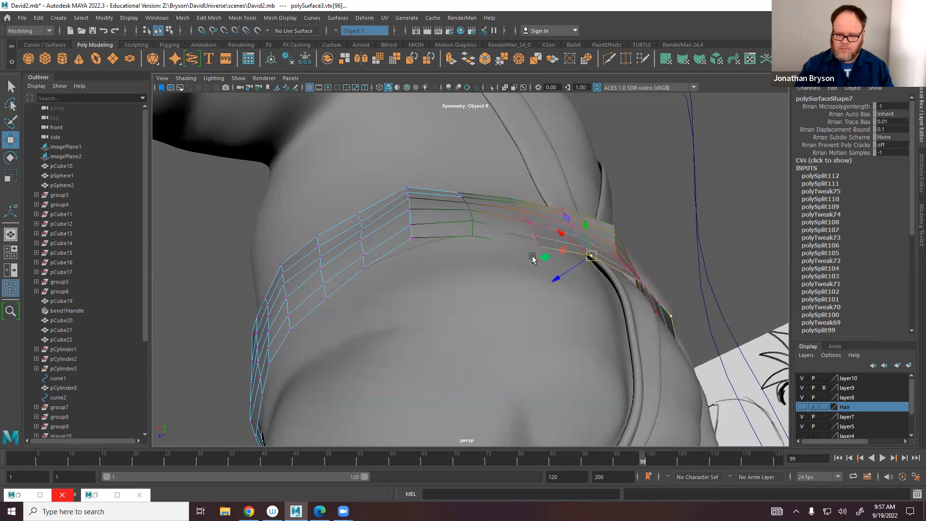
# Return the belt to vertex mode and shift the mirrored lower-edge vertices at its rear corners sideways.
pyautogui.click(421, 239)
pyautogui.click(409, 229)
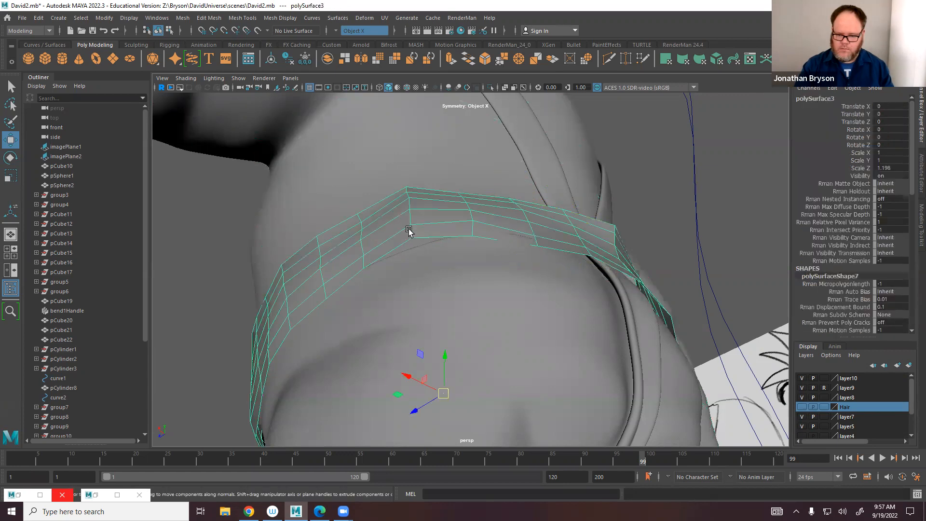
pyautogui.moveTo(409, 230); pyautogui.dragTo(365, 229, button='right')
pyautogui.click(412, 238)
pyautogui.keyDown('alt'); pyautogui.moveTo(413, 249); pyautogui.dragTo(377, 296); pyautogui.keyUp('alt')
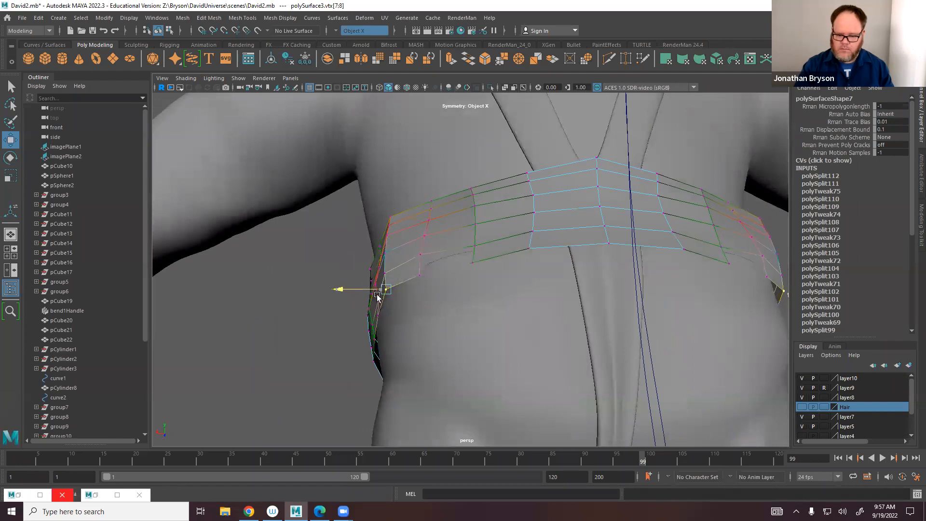
# Raise the mirrored rear lower-edge vertices into a smoother line, and return the belt to object mode.
pyautogui.click(418, 274)
pyautogui.click(471, 265)
pyautogui.moveTo(467, 265); pyautogui.dragTo(467, 256)
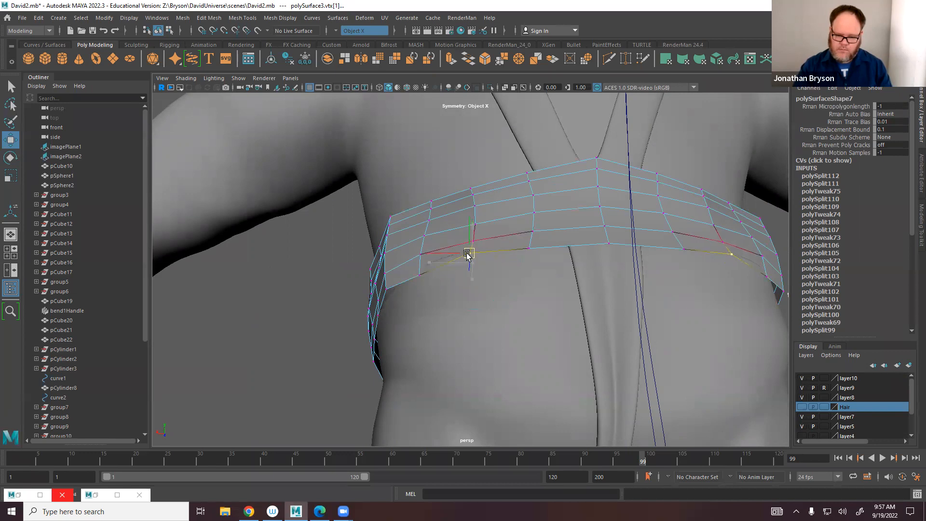
pyautogui.click(417, 274)
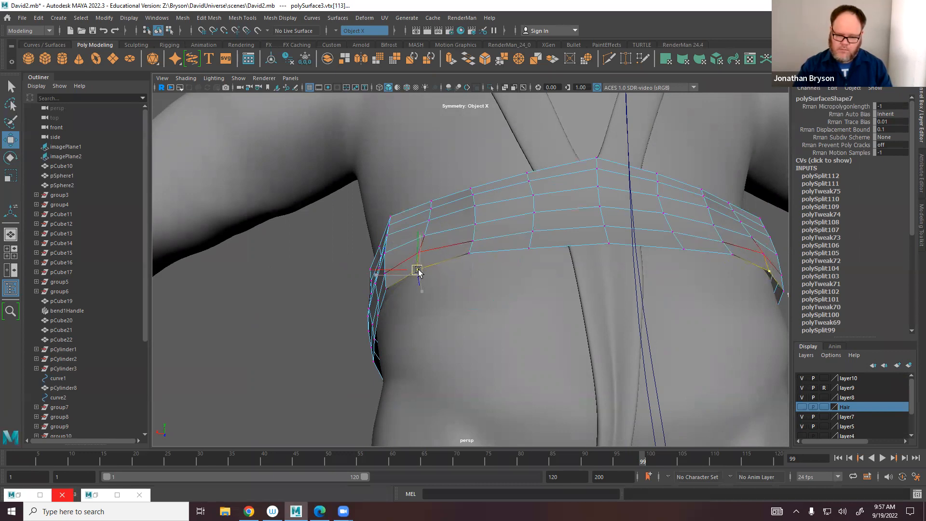
pyautogui.keyDown('alt'); pyautogui.moveTo(501, 269); pyautogui.dragTo(544, 230); pyautogui.keyUp('alt')
pyautogui.moveTo(543, 231); pyautogui.dragTo(579, 220, button='right')
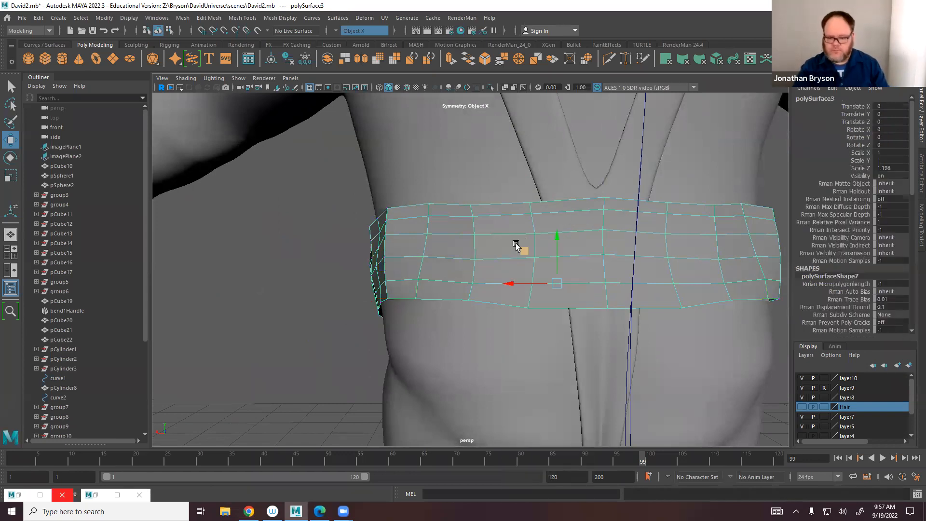
# Extrude the whole belt outward to give it thickness, and return to object mode.
pyautogui.hotkey('ctrl', 'e')
pyautogui.keyDown('alt'); pyautogui.moveTo(483, 269); pyautogui.dragTo(591, 232); pyautogui.keyUp('alt')
pyautogui.keyDown('alt'); pyautogui.moveTo(519, 257); pyautogui.dragTo(486, 256); pyautogui.keyUp('alt')
pyautogui.moveTo(486, 245); pyautogui.dragTo(503, 233, button='right')
pyautogui.keyDown('alt'); pyautogui.moveTo(520, 255); pyautogui.dragTo(447, 210); pyautogui.keyUp('alt')
# Insert a Multi-Cut edge loop just below the belt's upper edge and check it in smooth preview.
pyautogui.keyDown('shift'); pyautogui.moveTo(448, 211); pyautogui.dragTo(449, 188, button='right'); pyautogui.keyUp('shift')
pyautogui.keyDown('ctrl'); pyautogui.click(449, 191); pyautogui.keyUp('ctrl')
pyautogui.keyDown('alt'); pyautogui.moveTo(456, 326); pyautogui.dragTo(440, 278); pyautogui.keyUp('alt')
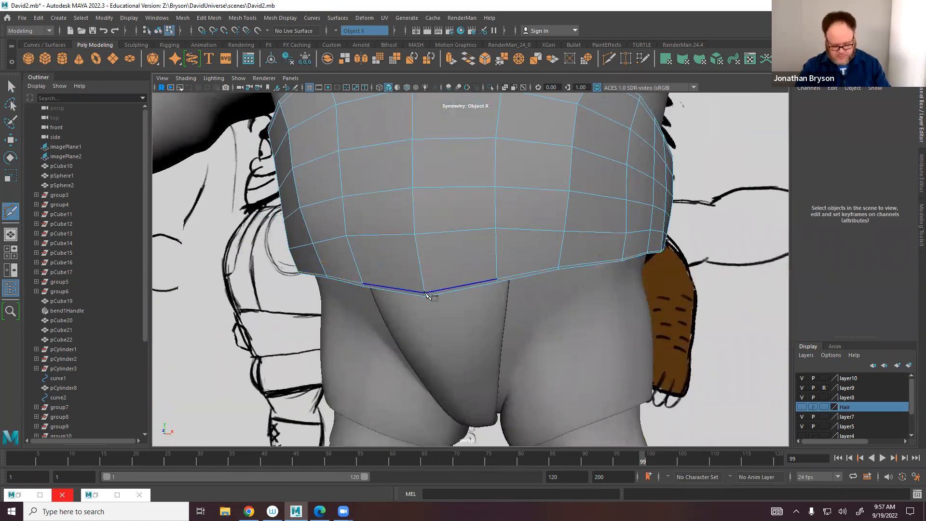
pyautogui.press('3')
pyautogui.keyDown('alt'); pyautogui.moveTo(499, 184); pyautogui.dragTo(534, 294, button='middle'); pyautogui.keyUp('alt')
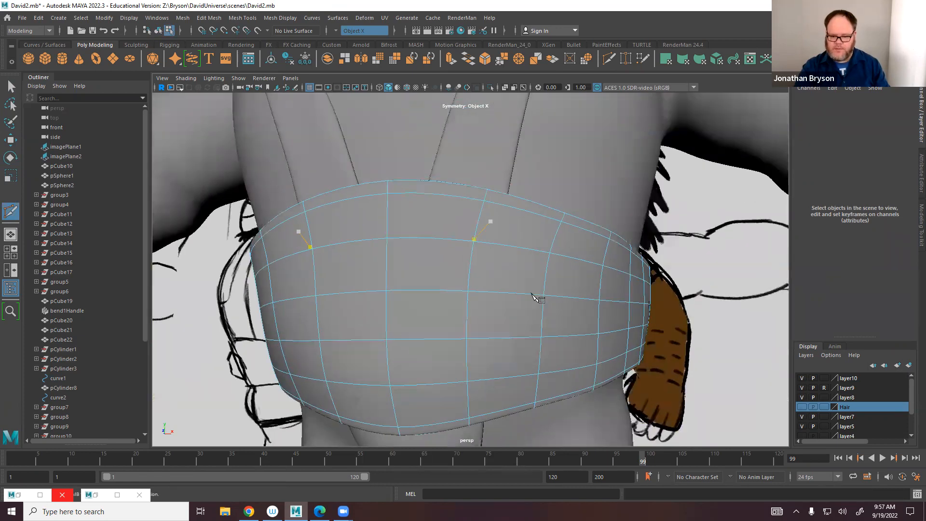
pyautogui.keyDown('alt'); pyautogui.moveTo(533, 294); pyautogui.dragTo(424, 299, button='right'); pyautogui.keyUp('alt')
pyautogui.keyDown('alt'); pyautogui.moveTo(423, 299); pyautogui.dragTo(423, 225); pyautogui.keyUp('alt')
pyautogui.keyDown('alt'); pyautogui.moveTo(423, 225); pyautogui.dragTo(502, 211, button='right'); pyautogui.keyUp('alt')
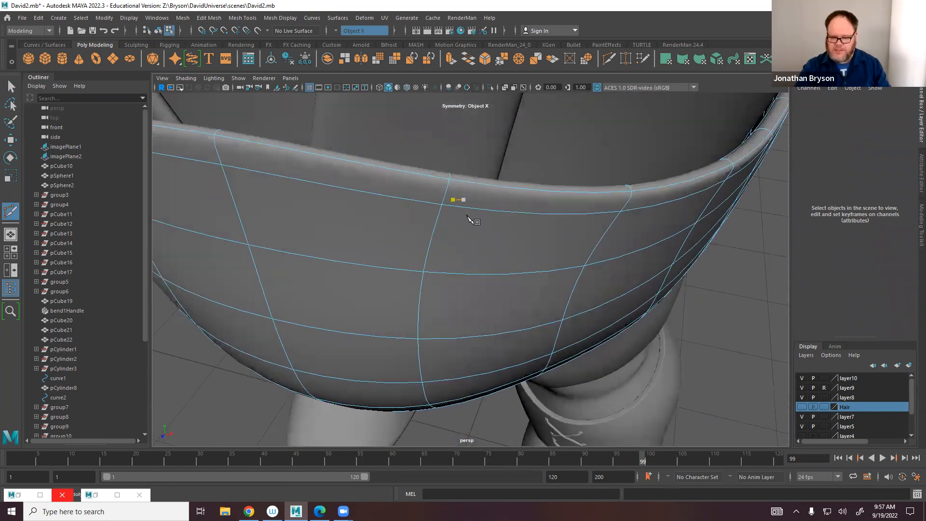
# Insert supporting edge loops along the belt's upper rim in unsmoothed display, and turn smooth preview back on.
pyautogui.press('1')
pyautogui.keyDown('alt'); pyautogui.moveTo(461, 198); pyautogui.dragTo(461, 208); pyautogui.keyUp('alt')
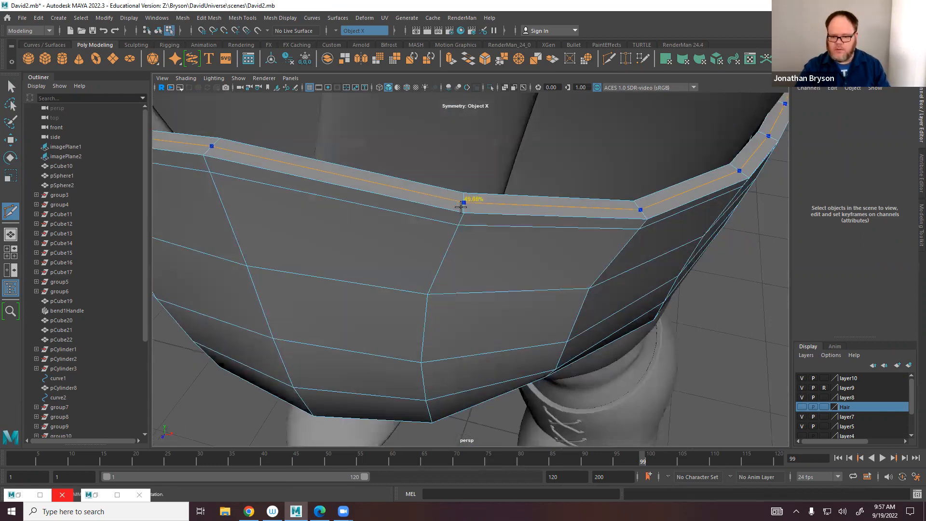
pyautogui.keyDown('ctrl'); pyautogui.click(463, 205); pyautogui.keyUp('ctrl')
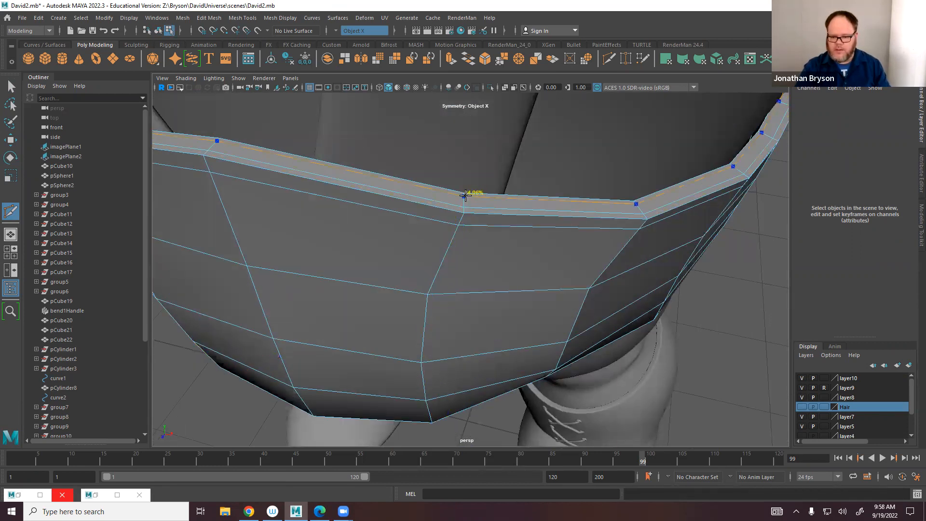
pyautogui.click(458, 225)
pyautogui.press('3')
pyautogui.scroll(-5, 466, 273)
pyautogui.keyDown('alt'); pyautogui.moveTo(460, 296); pyautogui.dragTo(487, 244); pyautogui.keyUp('alt')
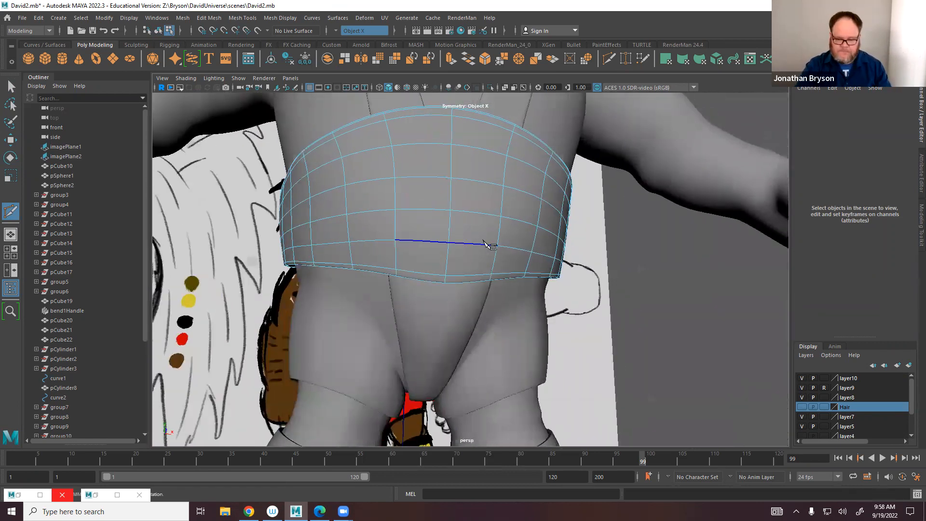
# Finish the Multi-Cut, return the belt to object mode and deselect it.
pyautogui.click(487, 243)
pyautogui.keyDown('alt'); pyautogui.moveTo(540, 250); pyautogui.dragTo(469, 235); pyautogui.keyUp('alt')
pyautogui.press('q')
pyautogui.moveTo(470, 235); pyautogui.dragTo(502, 225, button='right')
pyautogui.click(512, 290)
pyautogui.keyDown('alt'); pyautogui.moveTo(512, 290); pyautogui.dragTo(536, 309); pyautogui.keyUp('alt')
pyautogui.keyDown('alt'); pyautogui.moveTo(304, 181); pyautogui.dragTo(471, 272, button='middle'); pyautogui.keyUp('alt')
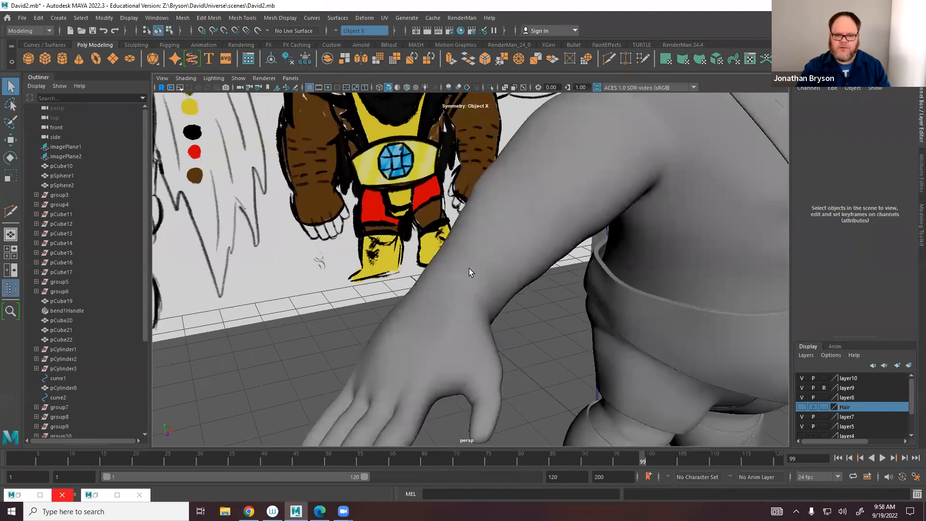
# Create a polygon cylinder for the belt's round buckle and set its Rotate X to 90.
pyautogui.click(61, 58)
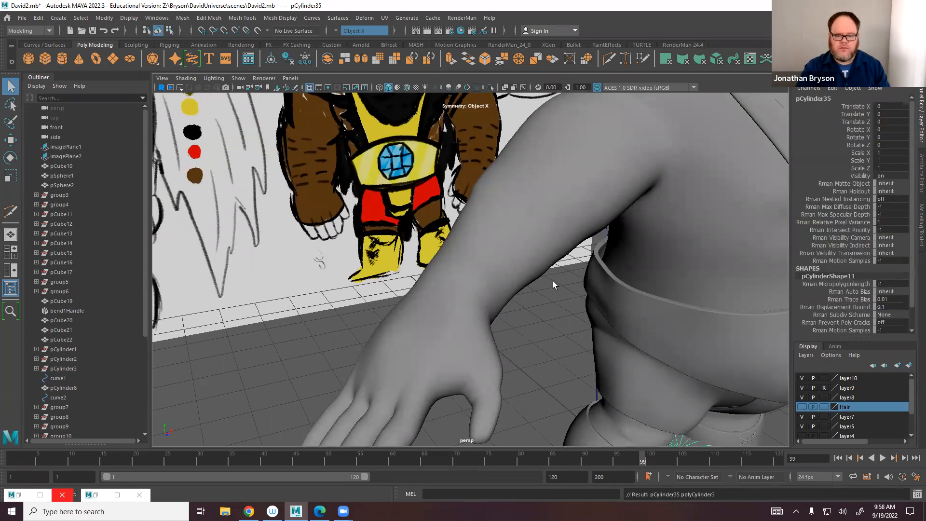
pyautogui.press('w')
pyautogui.keyDown('alt'); pyautogui.moveTo(639, 359); pyautogui.dragTo(552, 407); pyautogui.keyUp('alt')
pyautogui.press('e')
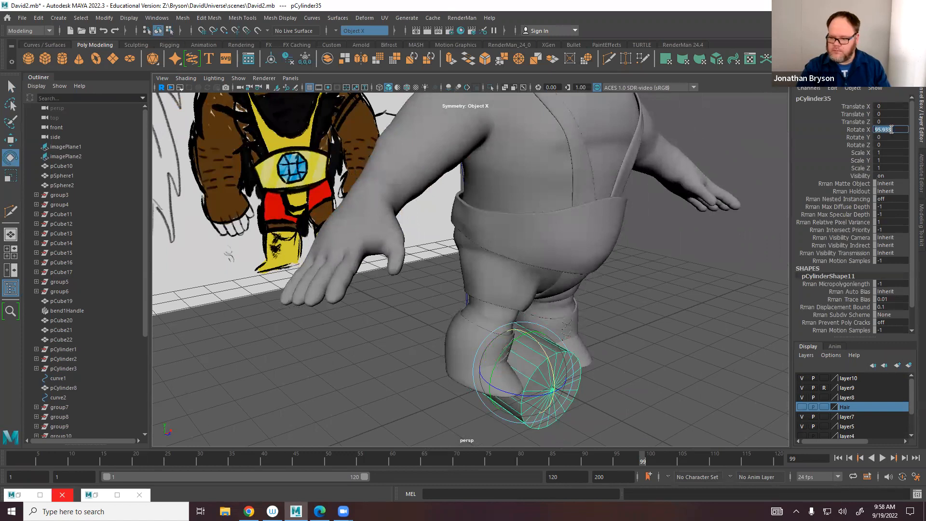
pyautogui.press('Return')
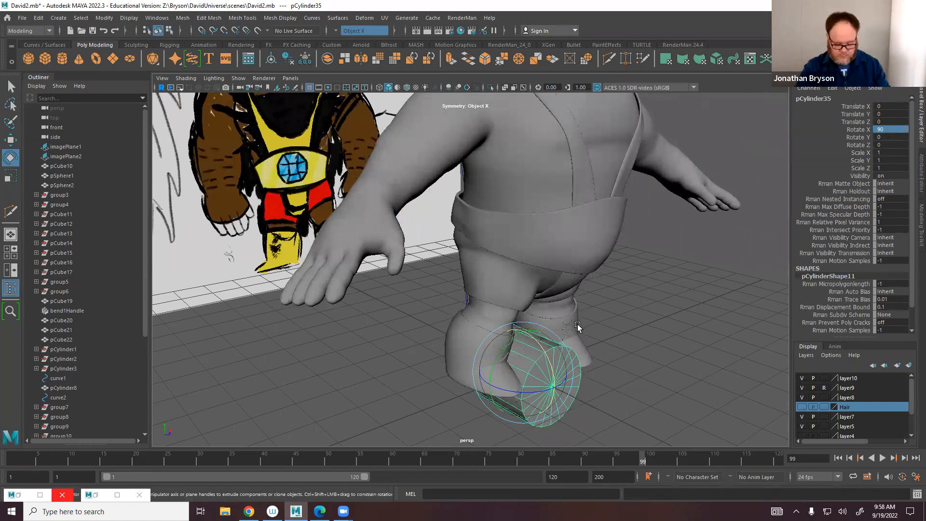
# Set the buckle cylinder's Subdivisions Axis to 8.
pyautogui.press('w')
pyautogui.keyDown('alt'); pyautogui.moveTo(577, 327); pyautogui.dragTo(278, 226); pyautogui.keyUp('alt')
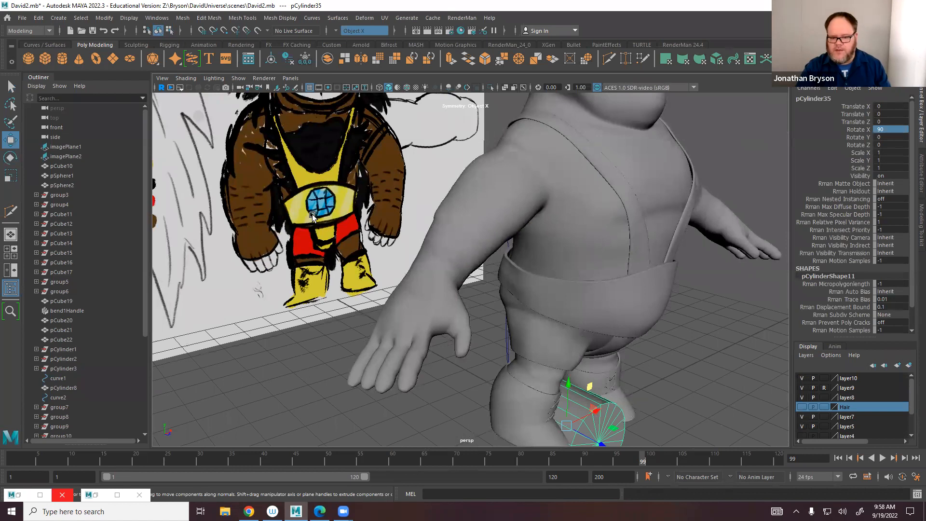
pyautogui.keyDown('alt'); pyautogui.moveTo(621, 365); pyautogui.dragTo(535, 278, button='middle'); pyautogui.keyUp('alt')
pyautogui.keyDown('alt'); pyautogui.moveTo(530, 350); pyautogui.dragTo(560, 335); pyautogui.keyUp('alt')
pyautogui.scroll(-1, 846, 302)
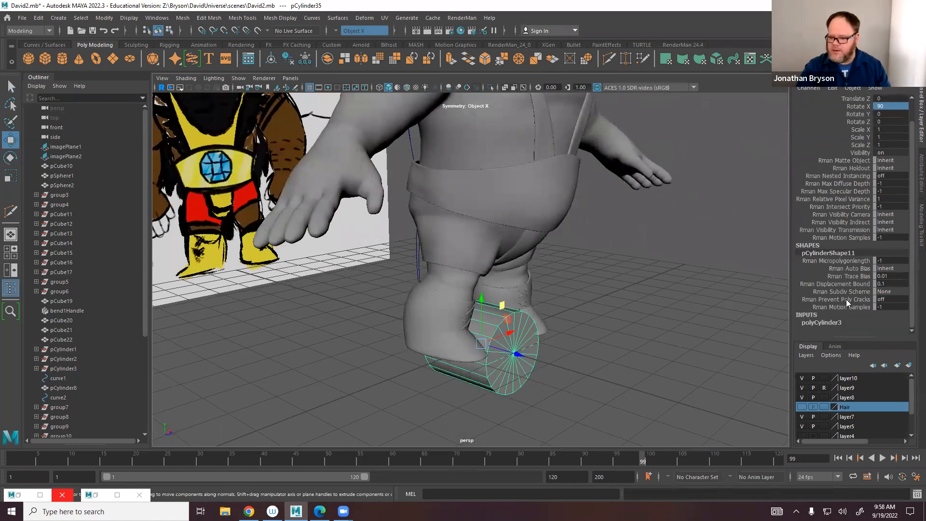
pyautogui.click(820, 325)
pyautogui.click(826, 322)
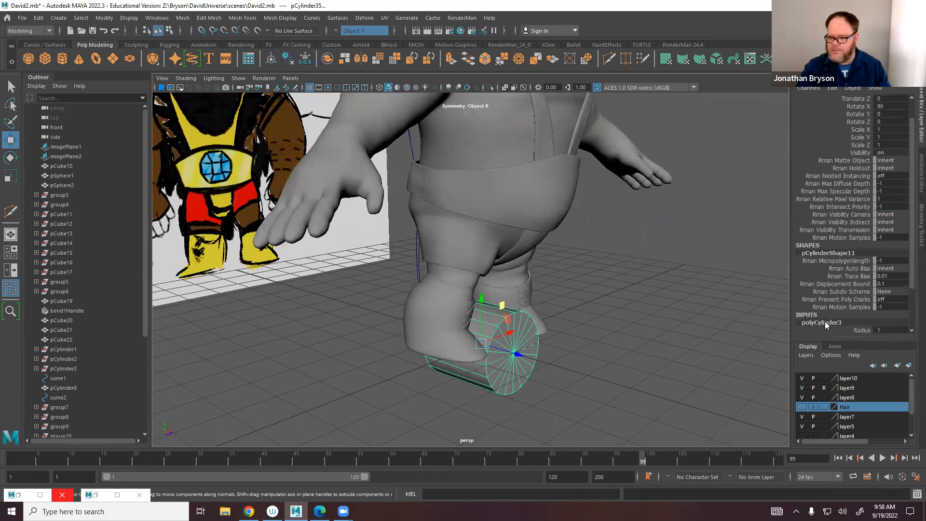
pyautogui.scroll(-2, 845, 303)
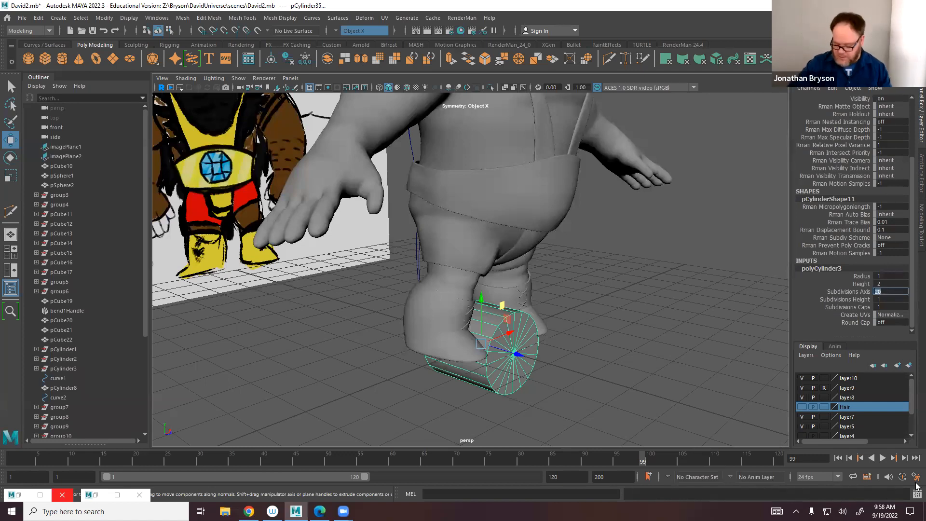
pyautogui.write('8')
pyautogui.press('Return')
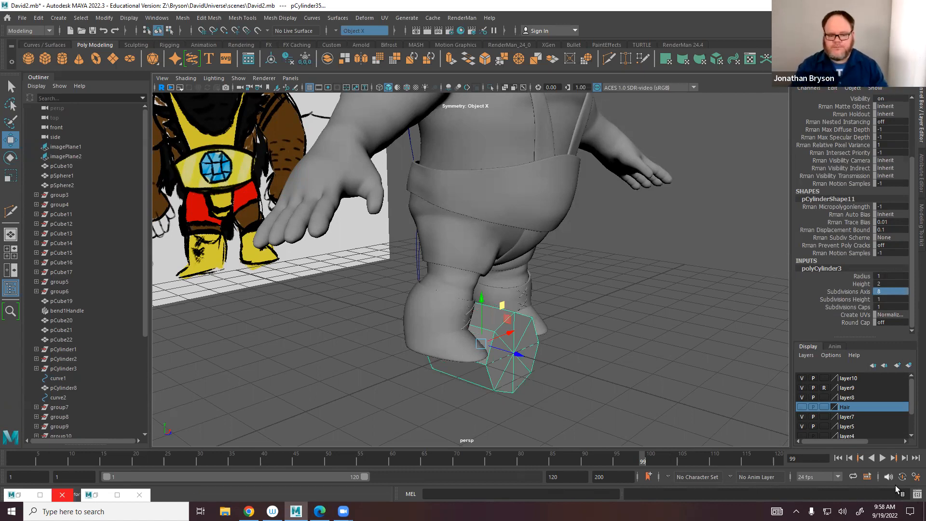
# Move the cylinder up and forward in front of the belt, to about Translate Y 2.87 and Translate Z 2.29.
pyautogui.keyDown('alt'); pyautogui.moveTo(549, 344); pyautogui.dragTo(554, 284, button='middle'); pyautogui.keyUp('alt')
pyautogui.moveTo(516, 288); pyautogui.dragTo(595, 305)
pyautogui.moveTo(570, 261); pyautogui.dragTo(289, 222)
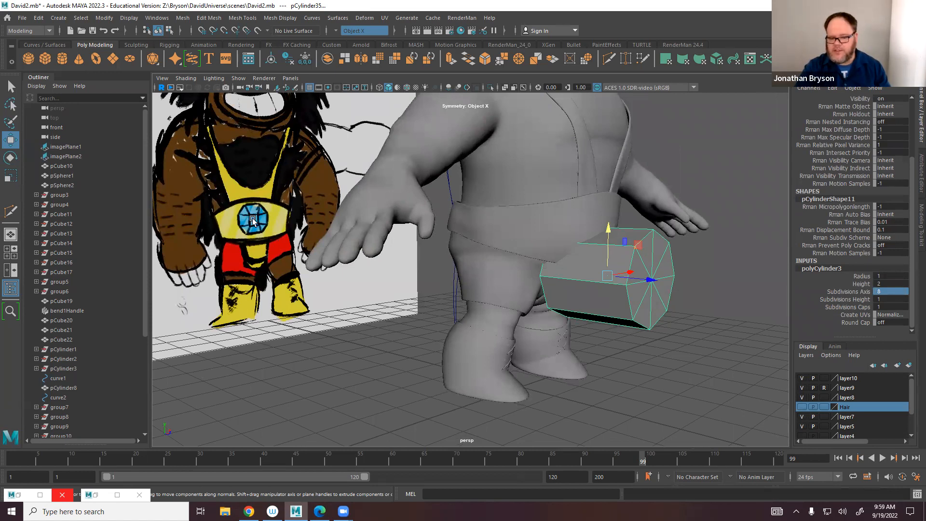
# Select all the triangular faces of the cylinder's front cap and delete them.
pyautogui.keyDown('alt'); pyautogui.moveTo(666, 302); pyautogui.dragTo(643, 239); pyautogui.keyUp('alt')
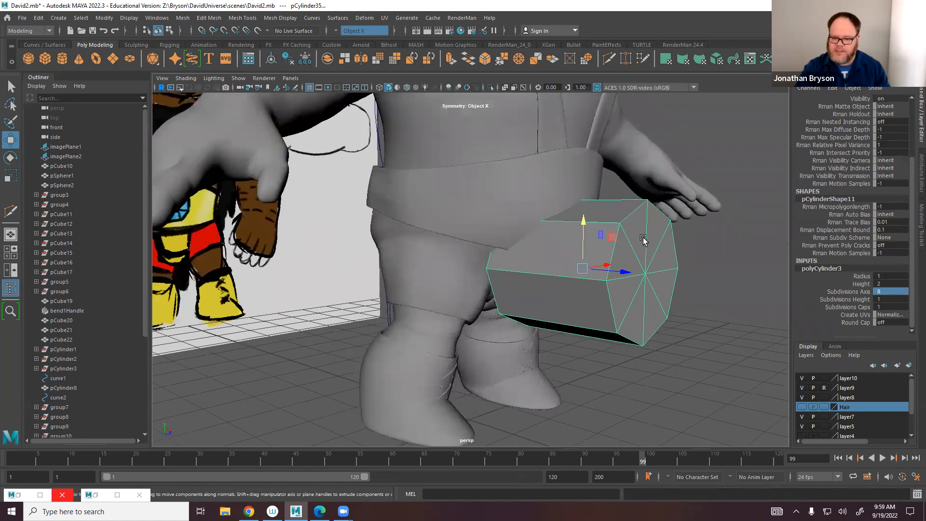
pyautogui.moveTo(653, 260); pyautogui.dragTo(653, 264, button='right')
pyautogui.click(650, 259)
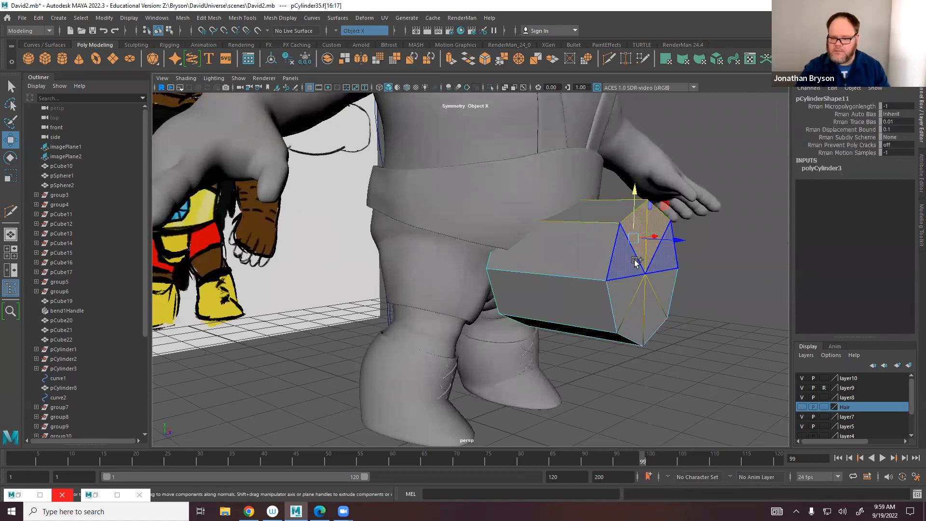
pyautogui.keyDown('shift'); pyautogui.click(632, 263); pyautogui.keyUp('shift')
pyautogui.keyDown('shift'); pyautogui.click(631, 289); pyautogui.keyUp('shift')
pyautogui.keyDown('shift'); pyautogui.click(640, 311); pyautogui.keyUp('shift')
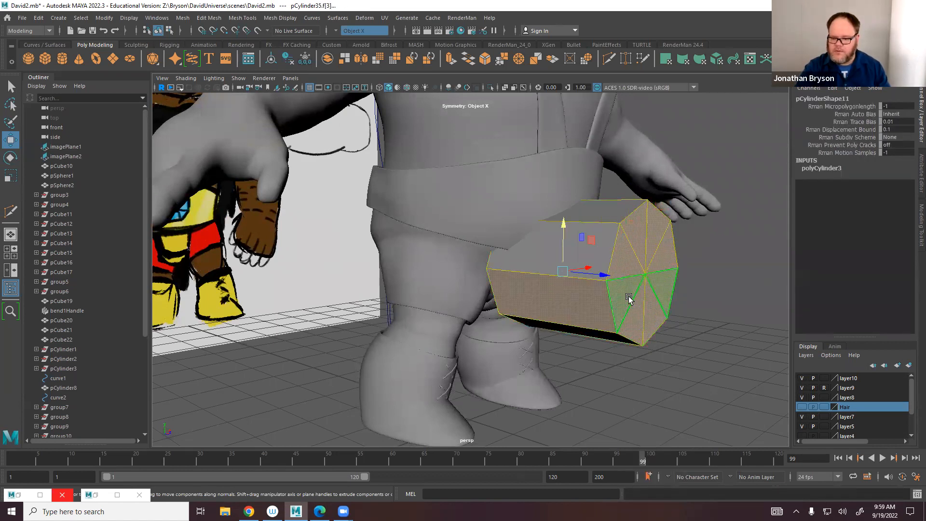
pyautogui.click(630, 297)
pyautogui.click(630, 246)
pyautogui.keyDown('shift'); pyautogui.click(647, 316); pyautogui.keyUp('shift')
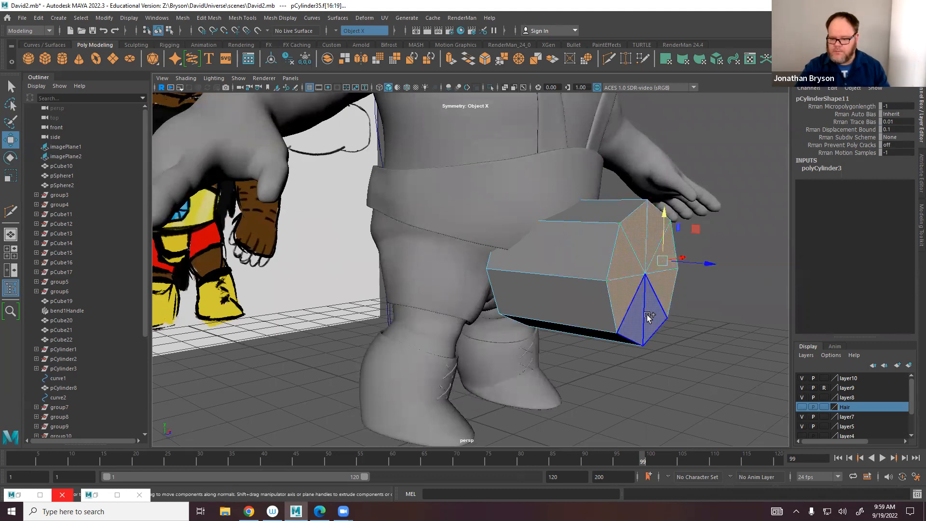
pyautogui.keyDown('shift'); pyautogui.click(641, 316); pyautogui.keyUp('shift')
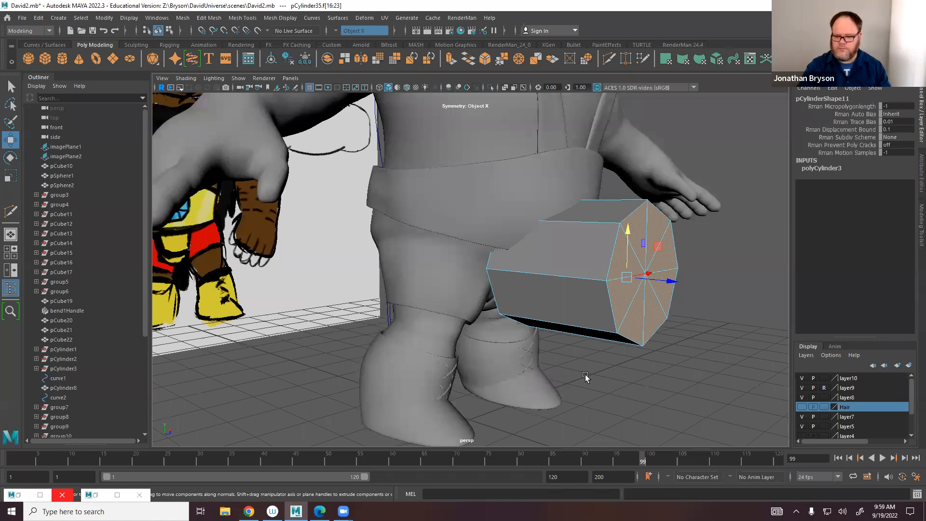
pyautogui.press('Delete')
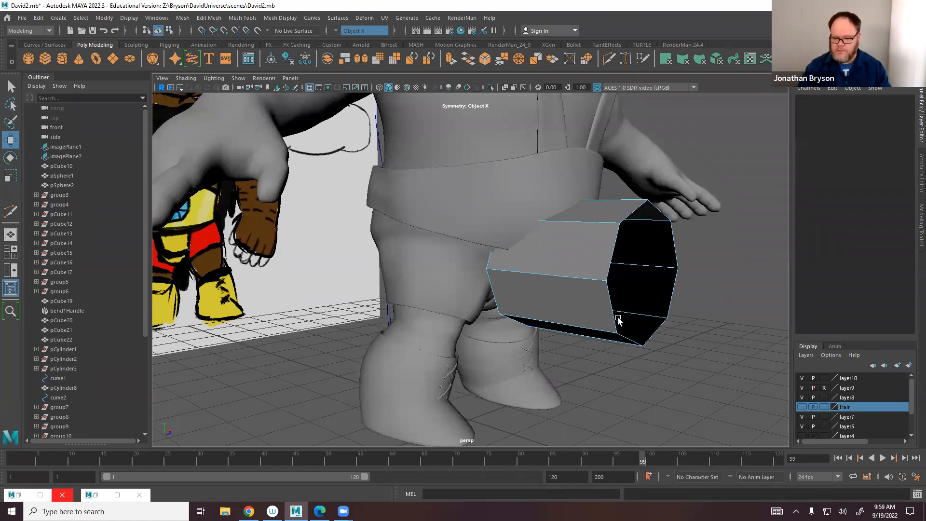
# Turn symmetry off and fill the cylinder's open front border with a single face.
pyautogui.keyDown('alt'); pyautogui.moveTo(562, 320); pyautogui.dragTo(592, 249); pyautogui.keyUp('alt')
pyautogui.moveTo(545, 194); pyautogui.dragTo(541, 189, button='right')
pyautogui.doubleClick(572, 215)
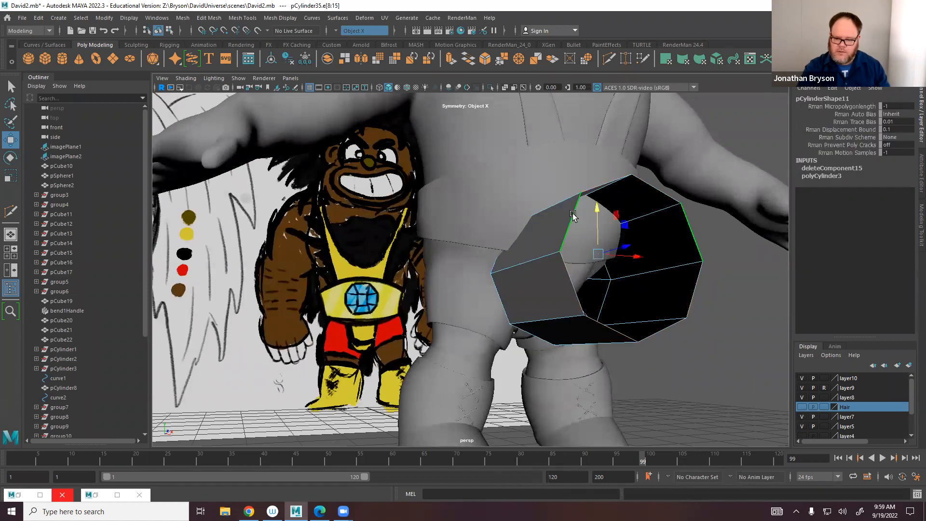
pyautogui.click(334, 29)
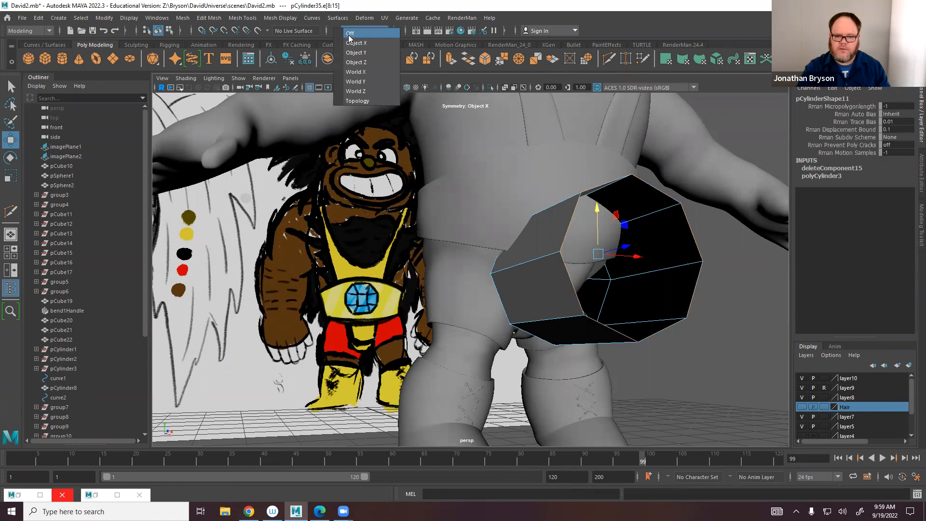
pyautogui.click(350, 33)
pyautogui.keyDown('shift'); pyautogui.moveTo(566, 227); pyautogui.dragTo(566, 354, button='right'); pyautogui.keyUp('shift')
pyautogui.click(565, 354)
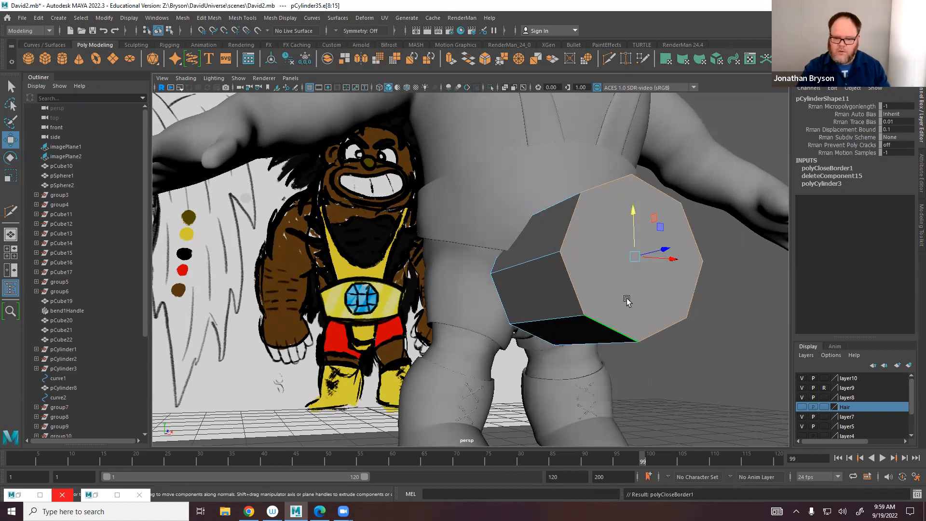
# Extrude the cylinder's front cap face and scale it inward to form a smaller central octagon.
pyautogui.moveTo(585, 259)
pyautogui.keyDown('alt'); pyautogui.mouseDown()
pyautogui.moveTo(574, 264)
pyautogui.moveTo(594, 266)
pyautogui.mouseUp(); pyautogui.keyUp('alt')
pyautogui.keyDown('alt'); pyautogui.moveTo(594, 266); pyautogui.dragTo(653, 270, button='right'); pyautogui.keyUp('alt')
pyautogui.keyDown('alt'); pyautogui.moveTo(653, 270); pyautogui.dragTo(608, 285, button='middle'); pyautogui.keyUp('alt')
pyautogui.keyDown('alt'); pyautogui.moveTo(608, 285); pyautogui.dragTo(626, 222); pyautogui.keyUp('alt')
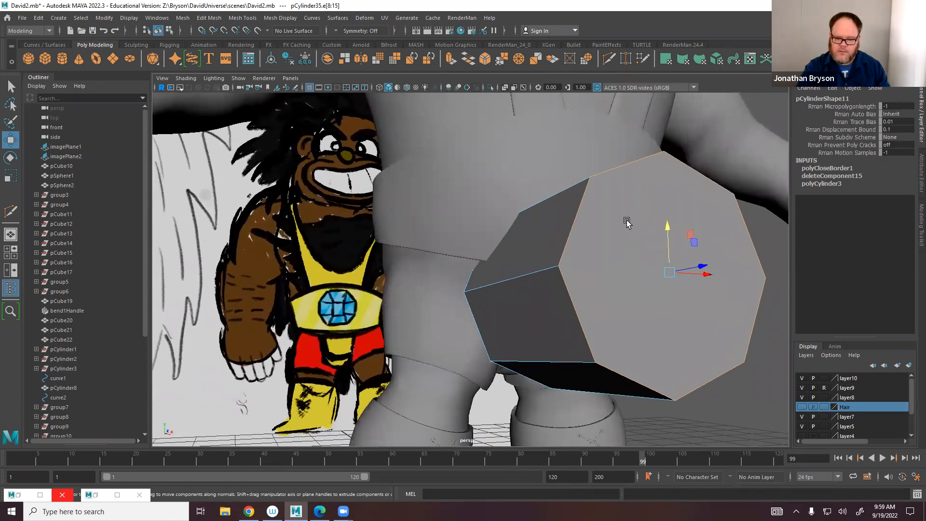
pyautogui.moveTo(624, 215); pyautogui.dragTo(624, 240, button='right')
pyautogui.click(635, 232)
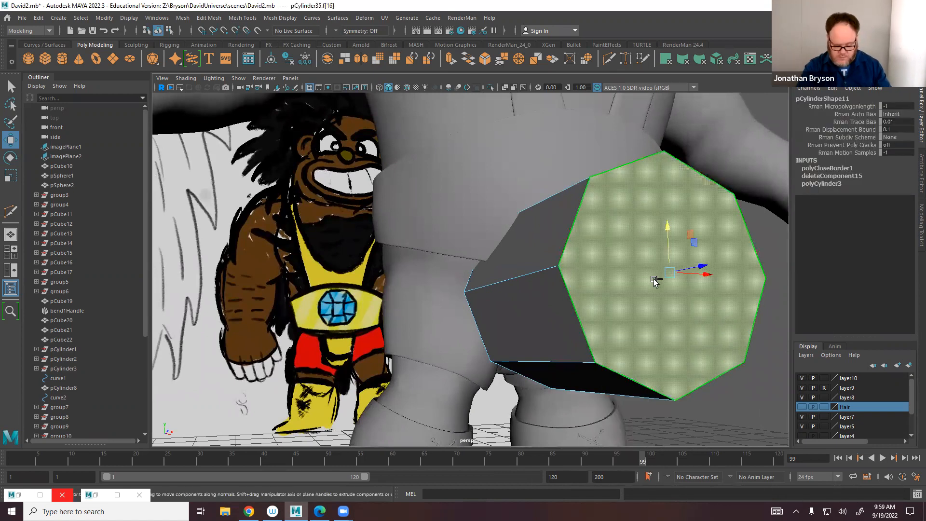
pyautogui.hotkey('ctrl', 'e')
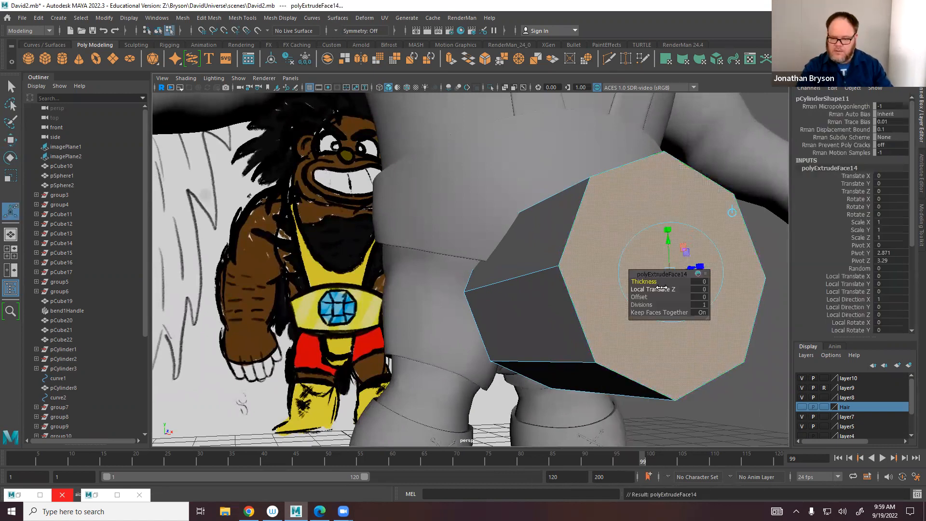
pyautogui.click(670, 226)
pyautogui.keyDown('alt'); pyautogui.moveTo(706, 260); pyautogui.dragTo(598, 271); pyautogui.keyUp('alt')
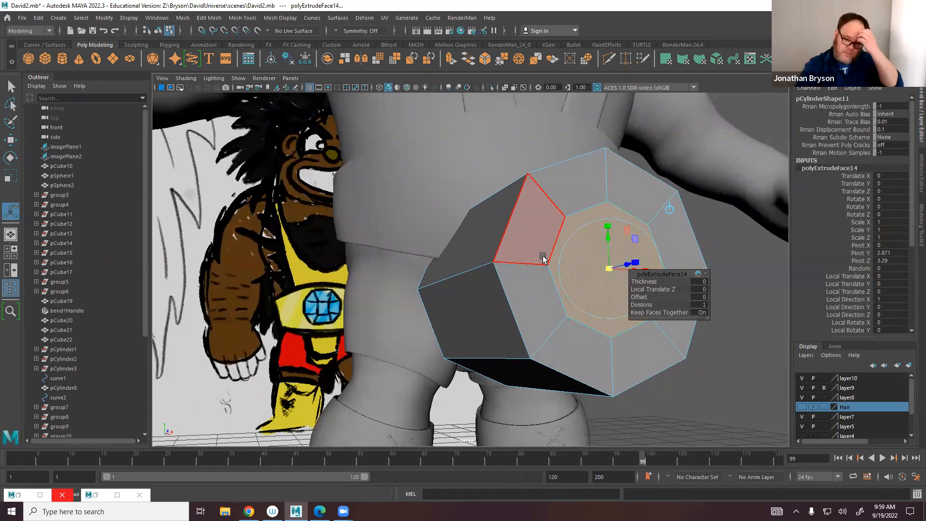
# Return the cylinder to object mode and rotate it to about -23.4 in Rotate Z, levelling its upper side in the front view.
pyautogui.keyDown('alt'); pyautogui.moveTo(562, 265); pyautogui.dragTo(501, 260); pyautogui.keyUp('alt')
pyautogui.moveTo(497, 245); pyautogui.dragTo(535, 232, button='right')
pyautogui.press('e')
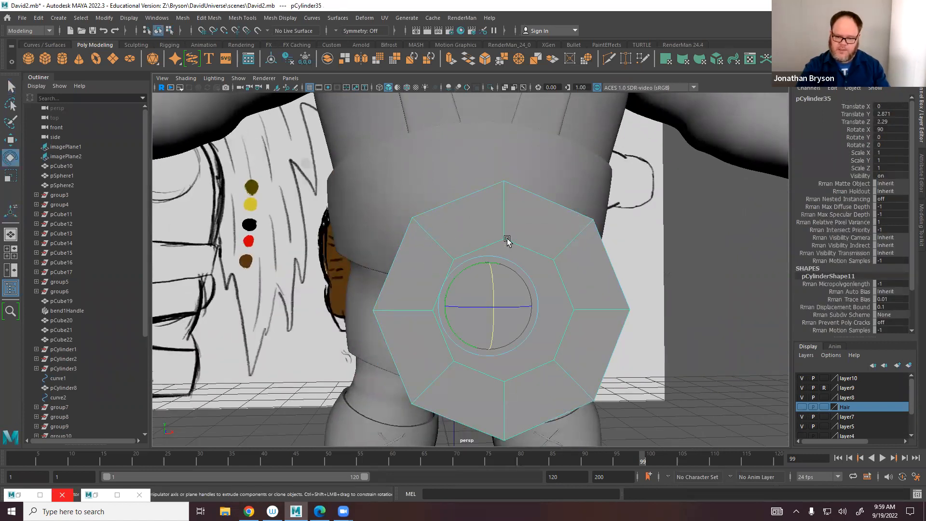
pyautogui.moveTo(492, 266)
pyautogui.keyDown('alt'); pyautogui.mouseDown()
pyautogui.moveTo(508, 269)
pyautogui.moveTo(485, 265)
pyautogui.moveTo(498, 282)
pyautogui.mouseUp(); pyautogui.keyUp('alt')
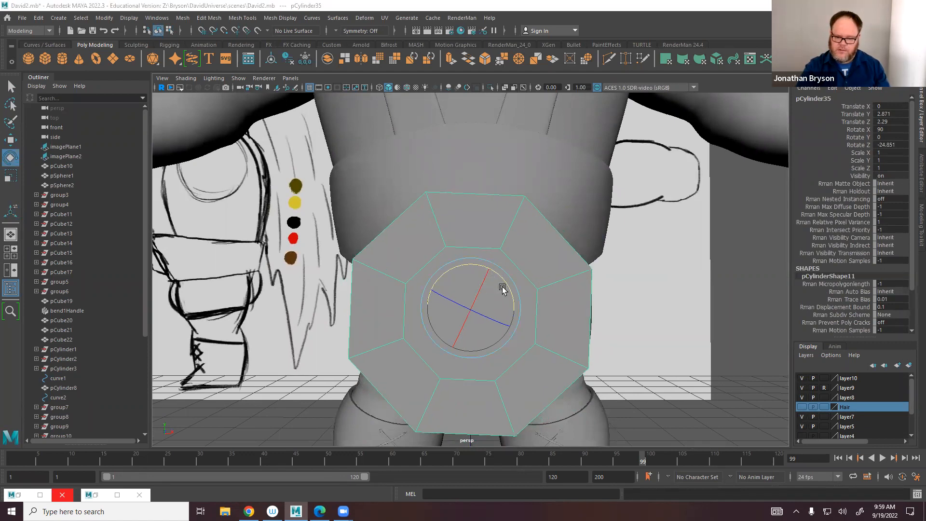
pyautogui.press('space')
pyautogui.press('space')
pyautogui.scroll(5, 453, 274)
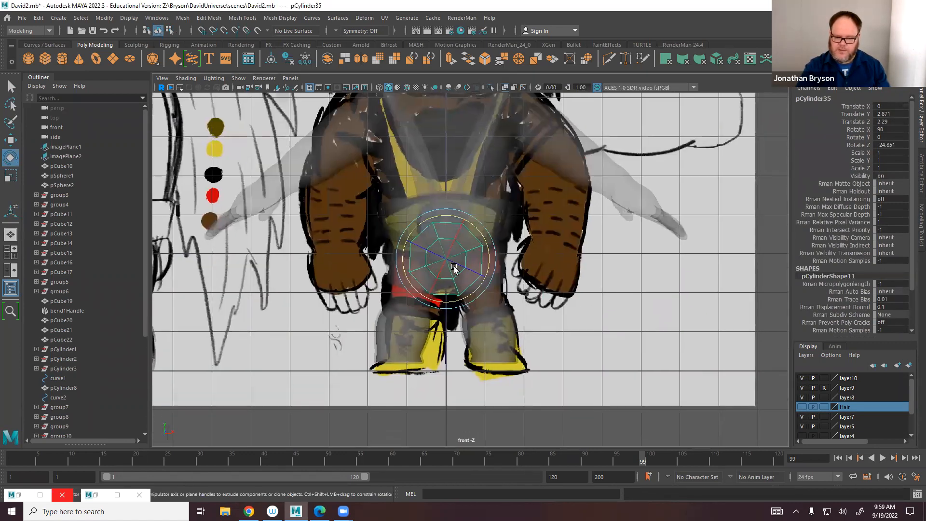
pyautogui.scroll(4, 453, 275)
pyautogui.keyDown('alt'); pyautogui.moveTo(439, 275); pyautogui.dragTo(472, 308, button='middle'); pyautogui.keyUp('alt')
pyautogui.moveTo(477, 246); pyautogui.dragTo(476, 247)
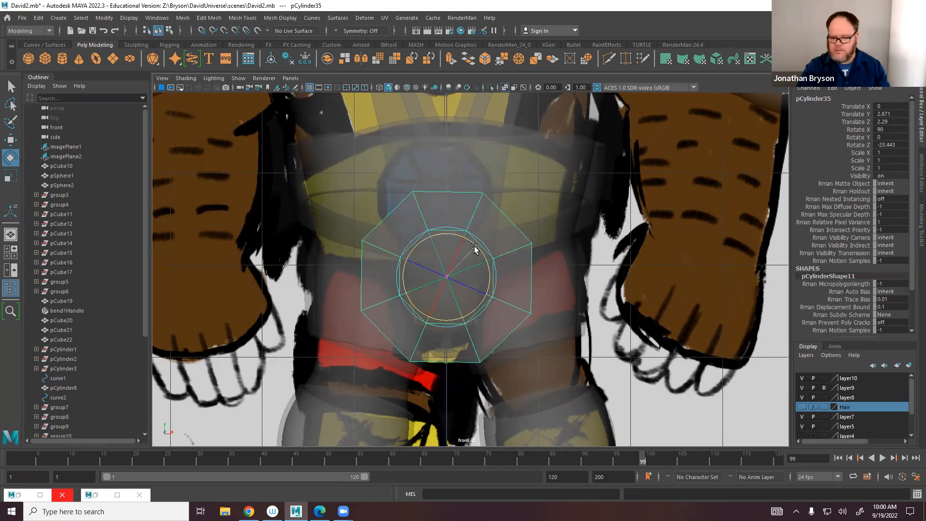
# Open the Windows Calculator app.
pyautogui.press('super')
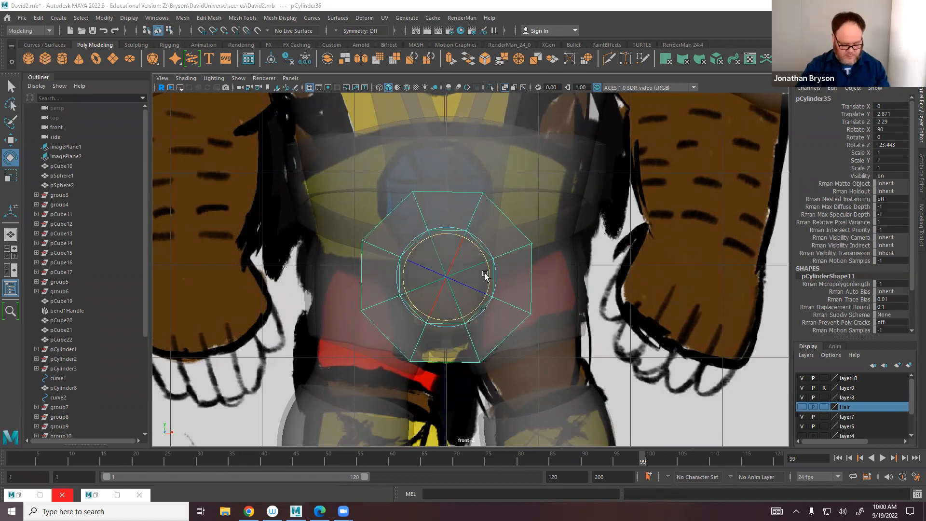
pyautogui.write('calc')
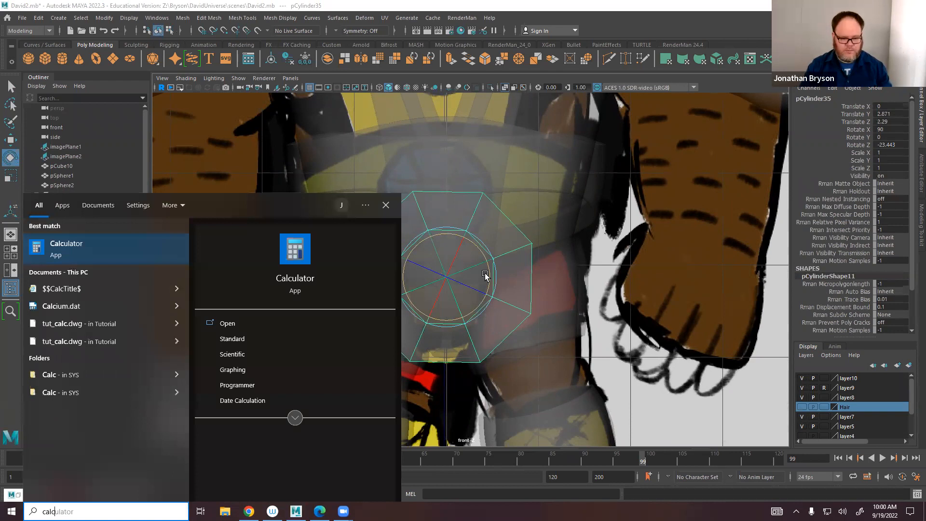
pyautogui.press('Return')
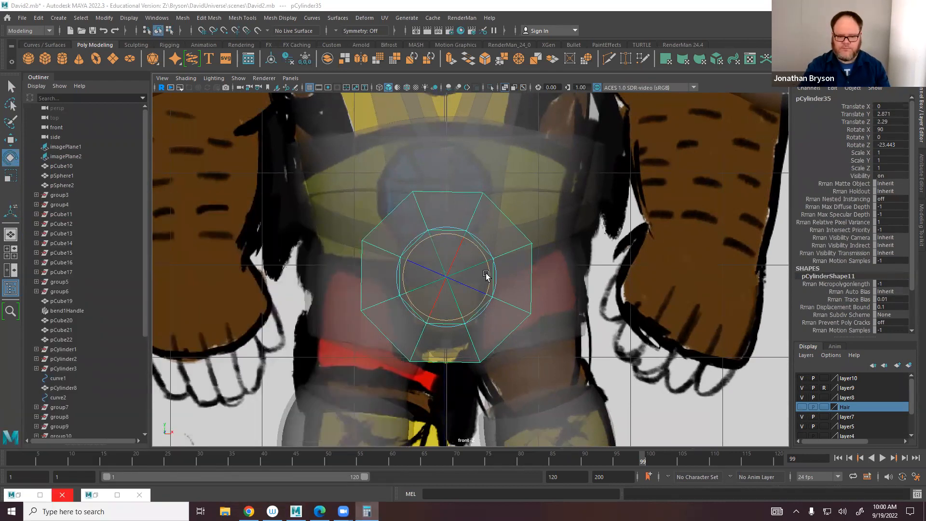
pyautogui.click(129, 229)
pyautogui.click(129, 207)
pyautogui.click(92, 251)
pyautogui.click(157, 182)
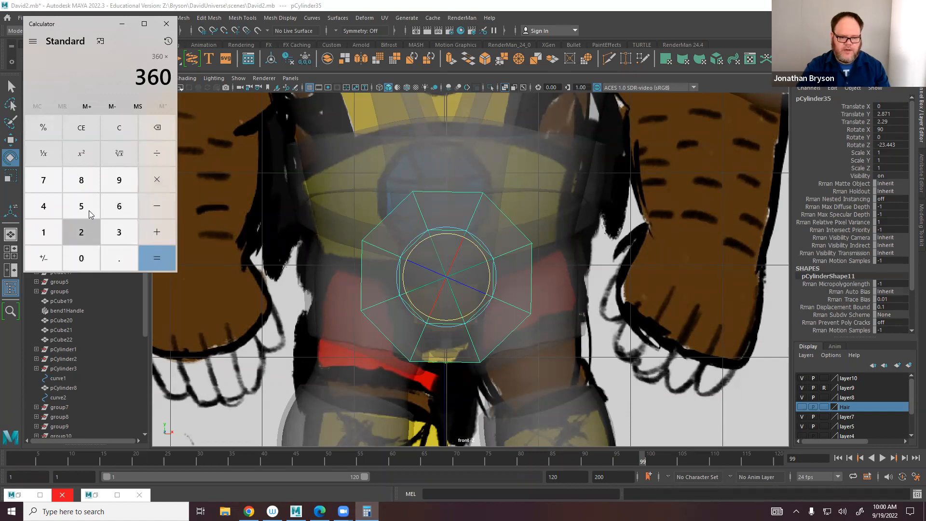
pyautogui.click(88, 187)
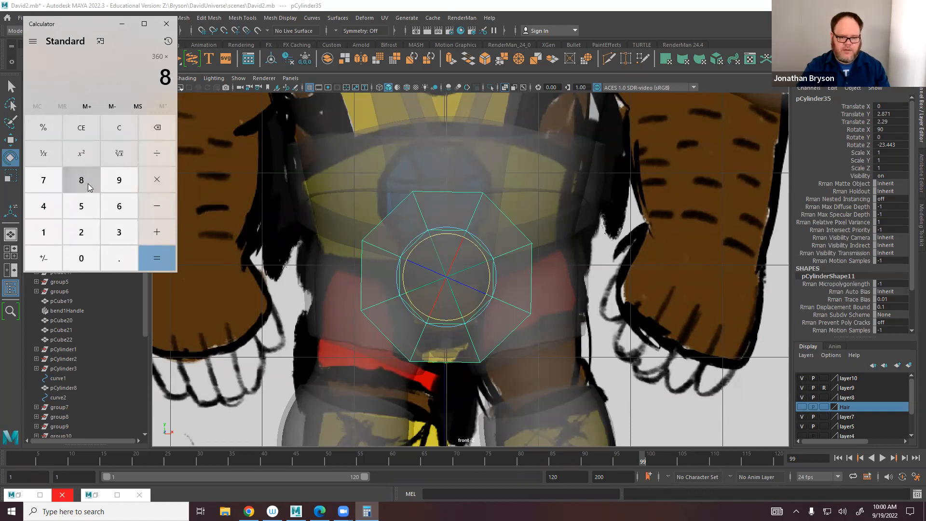
pyautogui.click(155, 260)
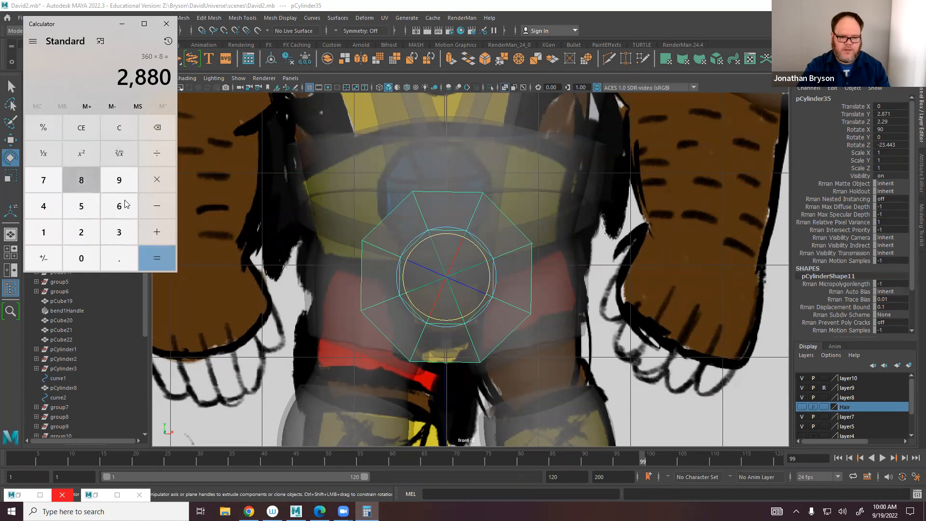
pyautogui.click(43, 129)
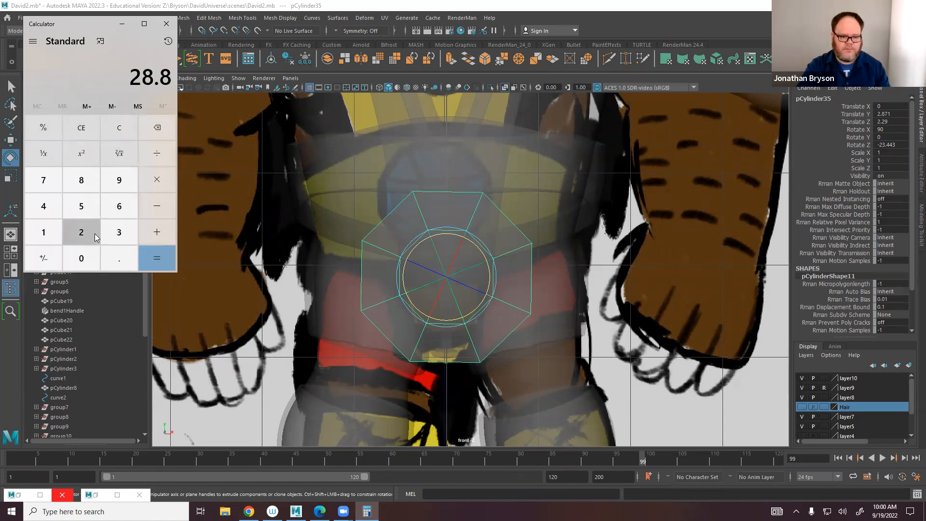
# Calculate 360 divided by 8 and close the Calculator.
pyautogui.write('36')
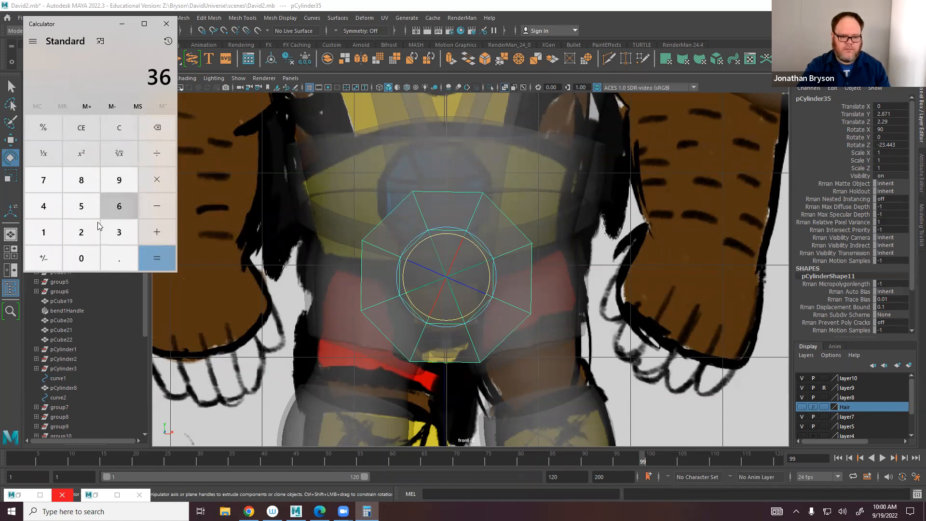
pyautogui.click(81, 258)
pyautogui.click(155, 155)
pyautogui.click(80, 181)
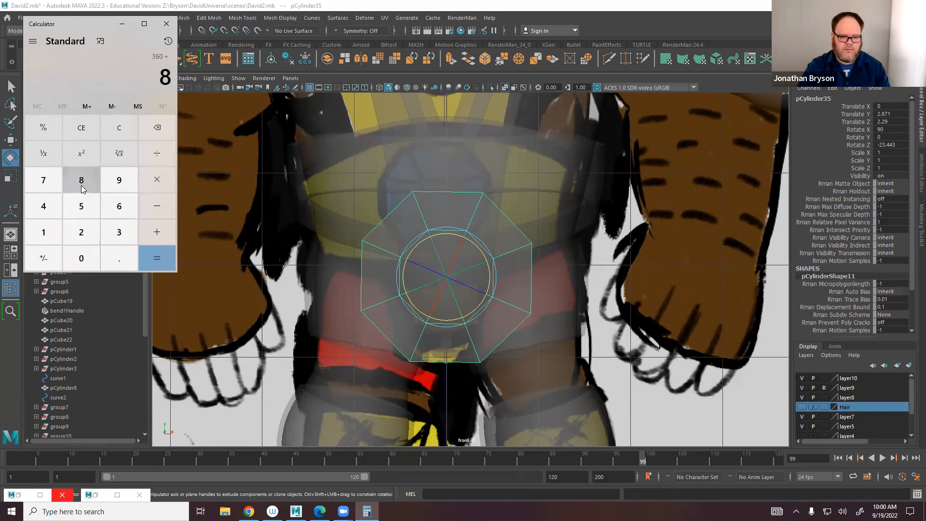
pyautogui.click(157, 260)
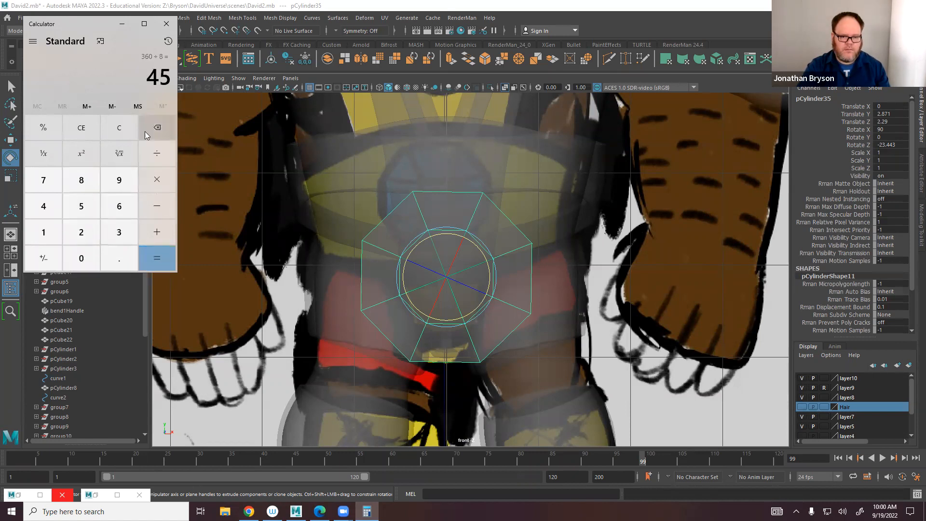
pyautogui.click(167, 23)
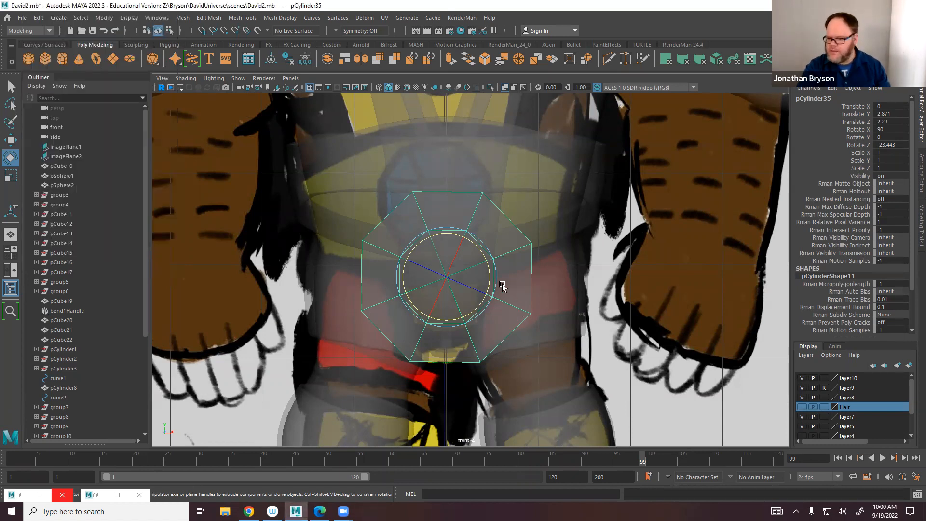
# Set the cylinder's Rotate Z to -22.5 and freeze its transformations.
pyautogui.moveTo(474, 241)
pyautogui.mouseDown()
pyautogui.moveTo(486, 259)
pyautogui.moveTo(474, 246)
pyautogui.mouseUp()
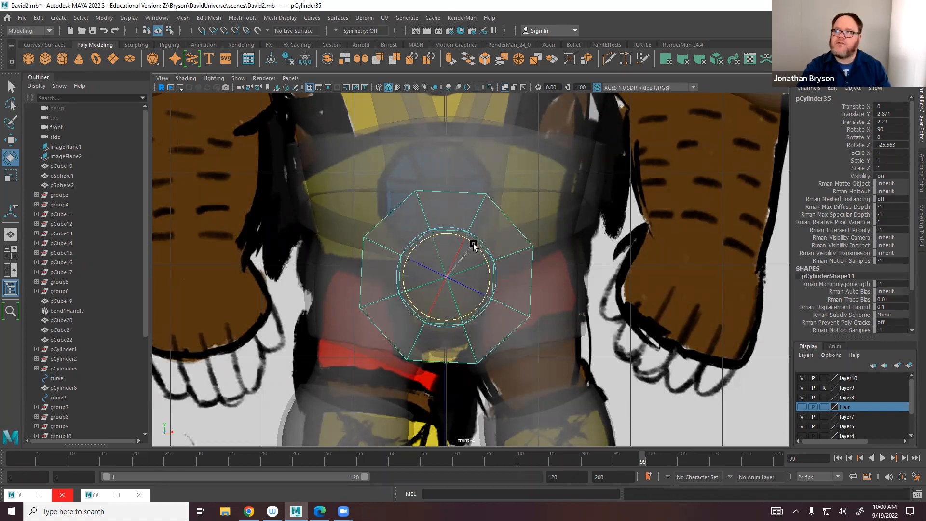
pyautogui.doubleClick(893, 144)
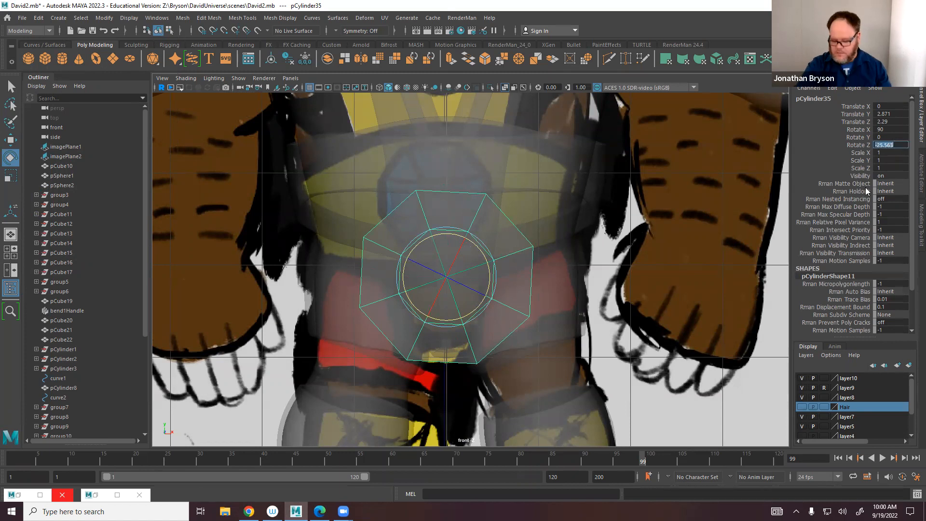
pyautogui.write('-2')
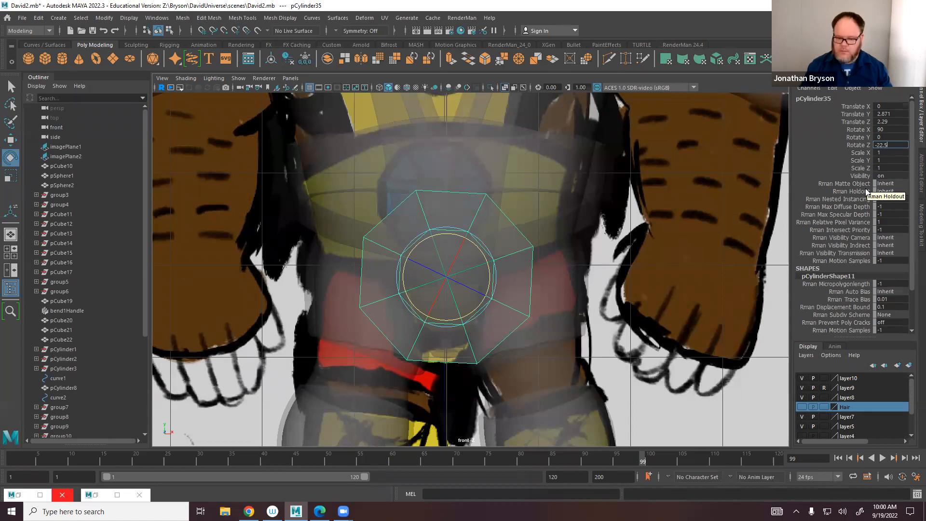
pyautogui.press('Return')
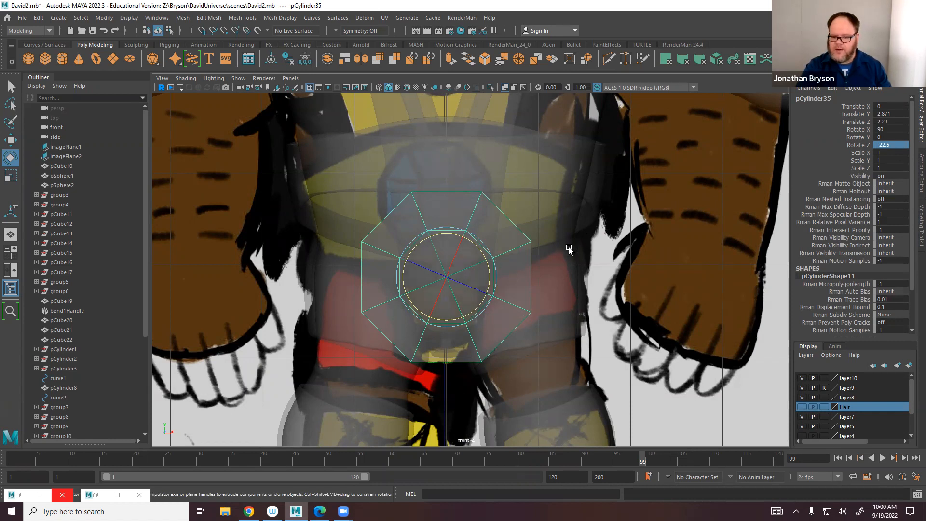
pyautogui.click(104, 18)
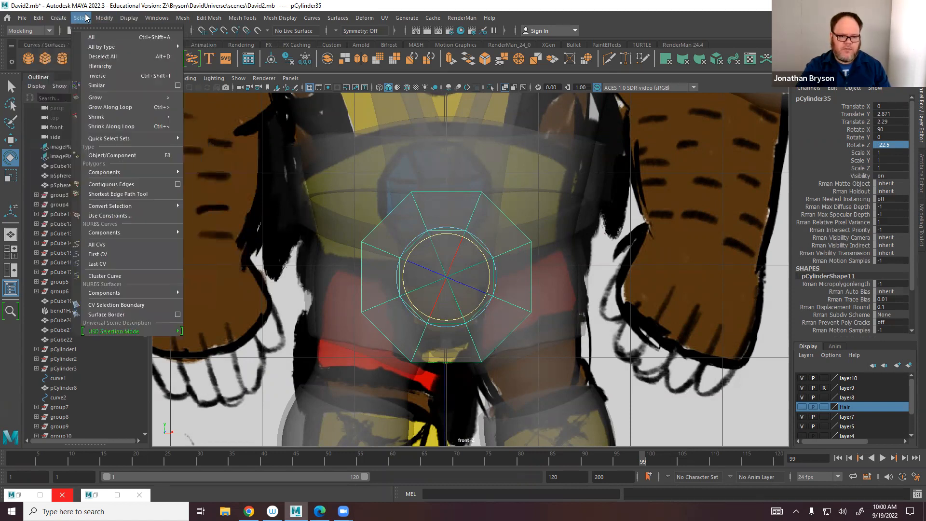
pyautogui.click(128, 64)
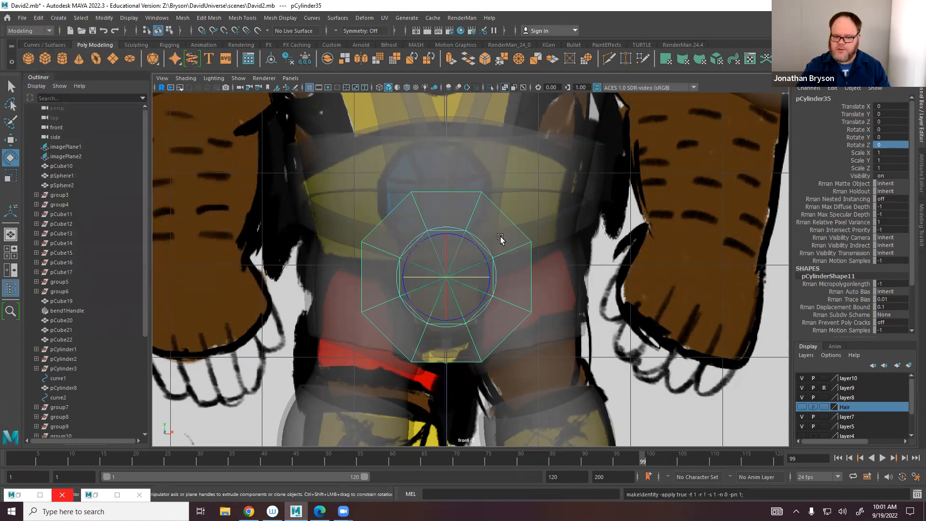
# In the perspective view, merge the inner octagon's two upper-left vertices to their center, and likewise its two upper-right vertices.
pyautogui.press('space')
pyautogui.press('space')
pyautogui.keyDown('alt'); pyautogui.moveTo(510, 262); pyautogui.dragTo(558, 243); pyautogui.keyUp('alt')
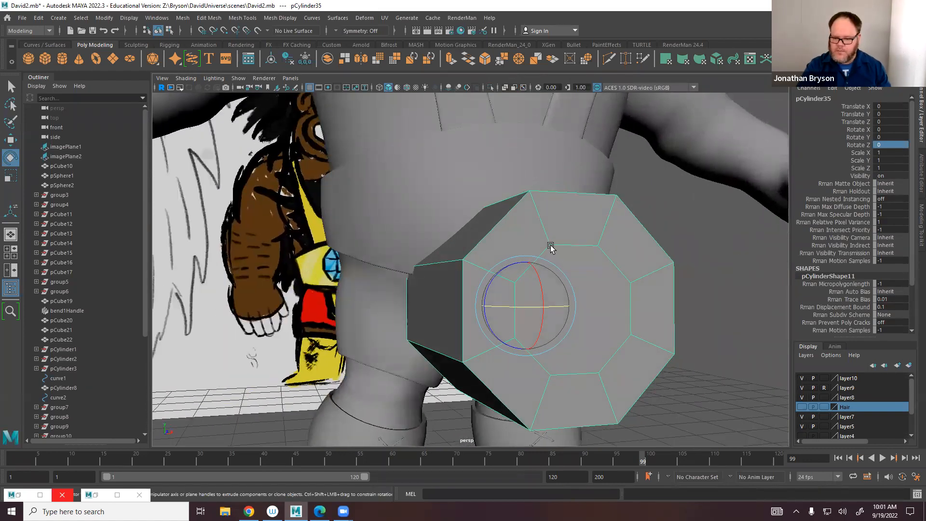
pyautogui.moveTo(550, 247); pyautogui.dragTo(502, 250, button='right')
pyautogui.click(551, 244)
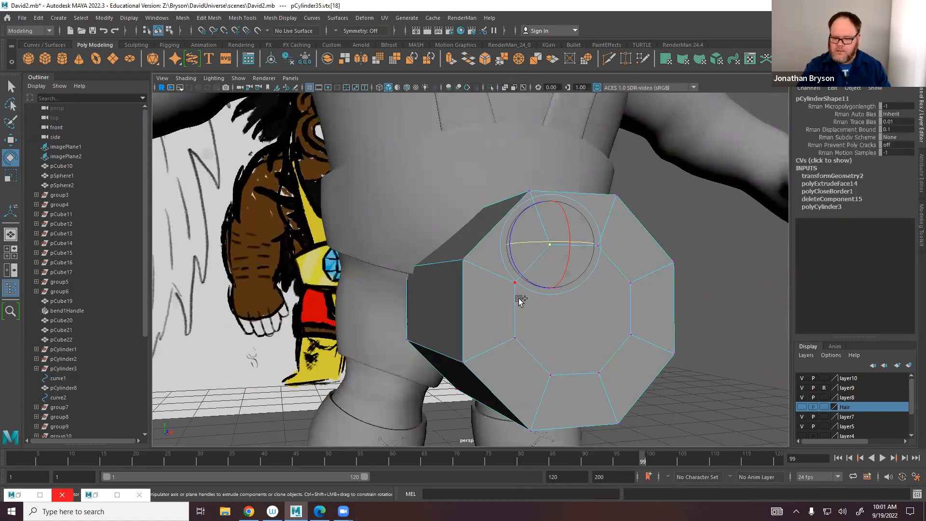
pyautogui.keyDown('shift'); pyautogui.click(513, 287); pyautogui.keyUp('shift')
pyautogui.keyDown('shift'); pyautogui.moveTo(514, 283); pyautogui.dragTo(517, 235, button='right'); pyautogui.keyUp('shift')
pyautogui.click(600, 247)
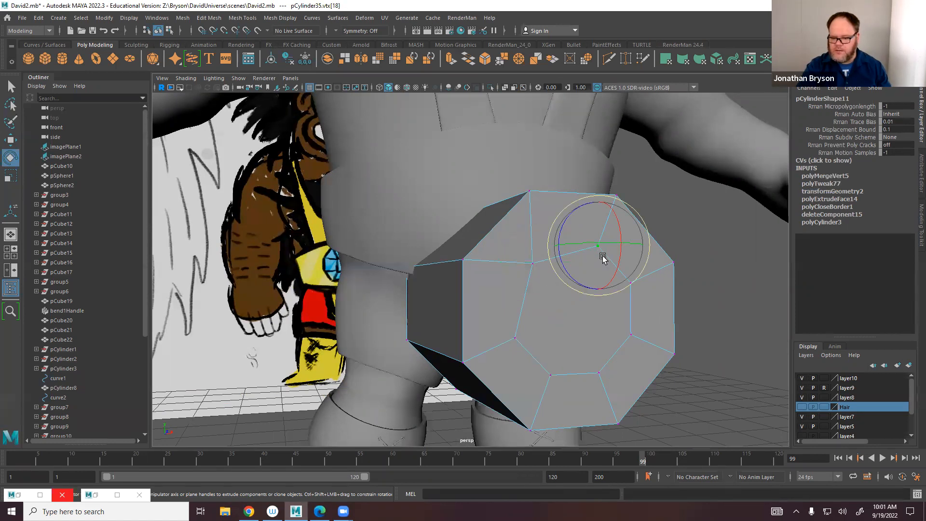
pyautogui.keyDown('shift'); pyautogui.click(633, 291); pyautogui.keyUp('shift')
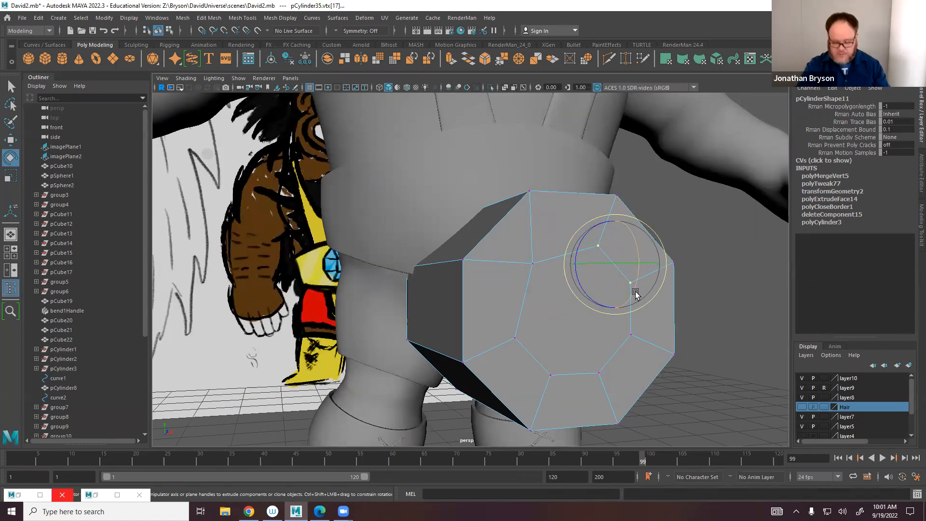
pyautogui.press('g')
# Merge the inner octagon's two lower-left vertices and its two lower-right vertices, making the gem's central facet square.
pyautogui.click(517, 348)
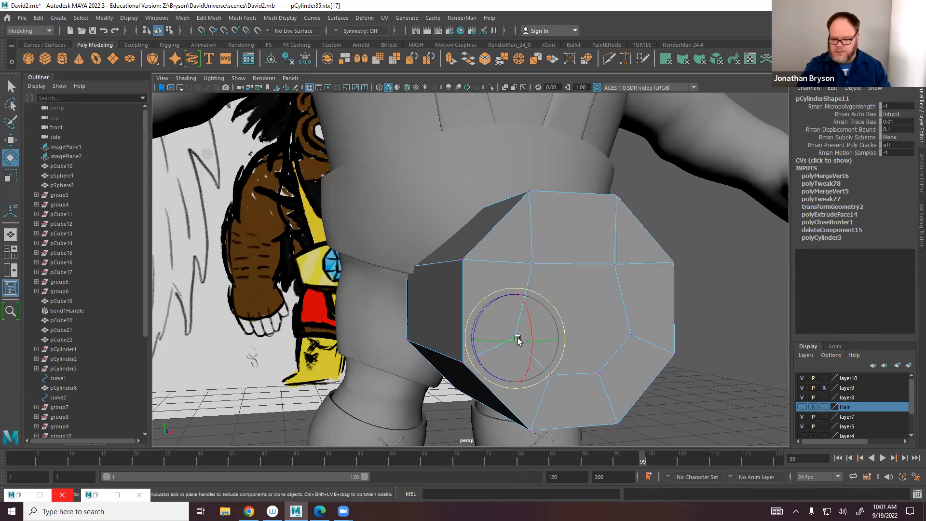
pyautogui.keyDown('shift'); pyautogui.click(553, 378); pyautogui.keyUp('shift')
pyautogui.press('g')
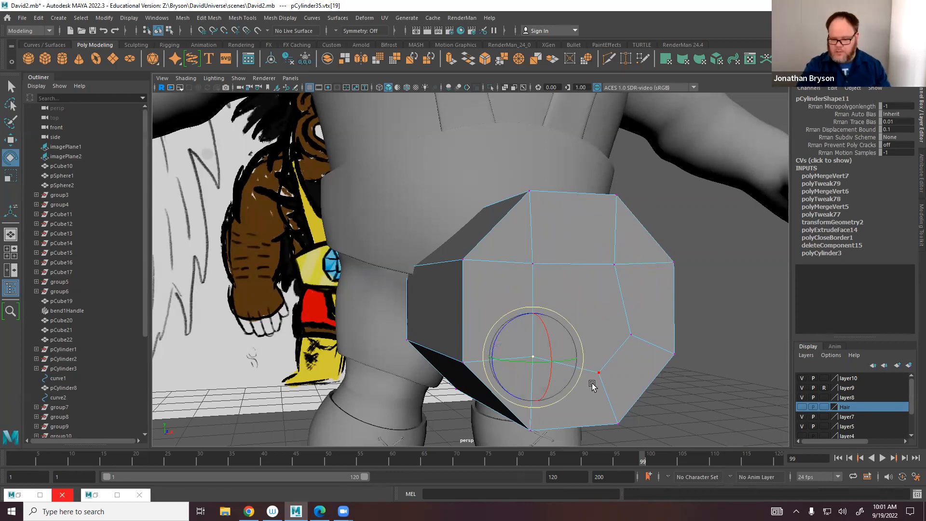
pyautogui.click(596, 374)
pyautogui.keyDown('shift'); pyautogui.click(632, 331); pyautogui.keyUp('shift')
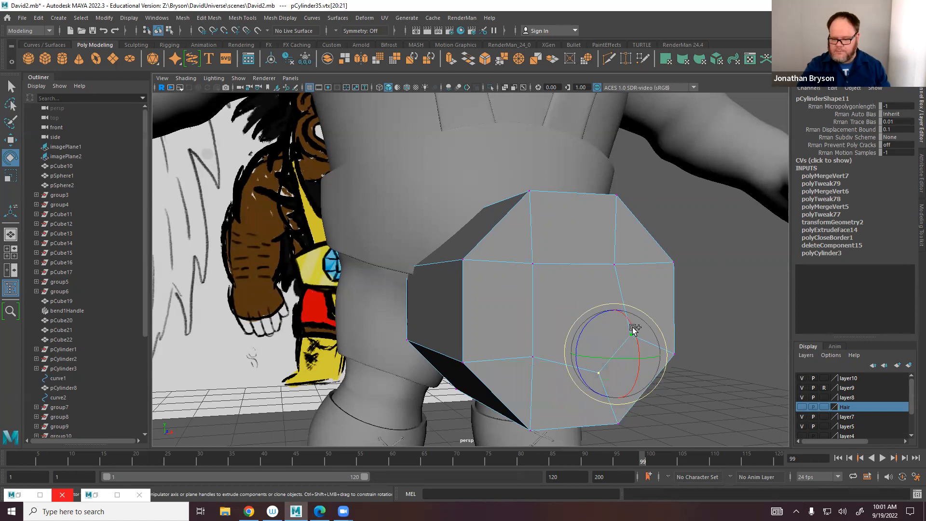
pyautogui.press('g')
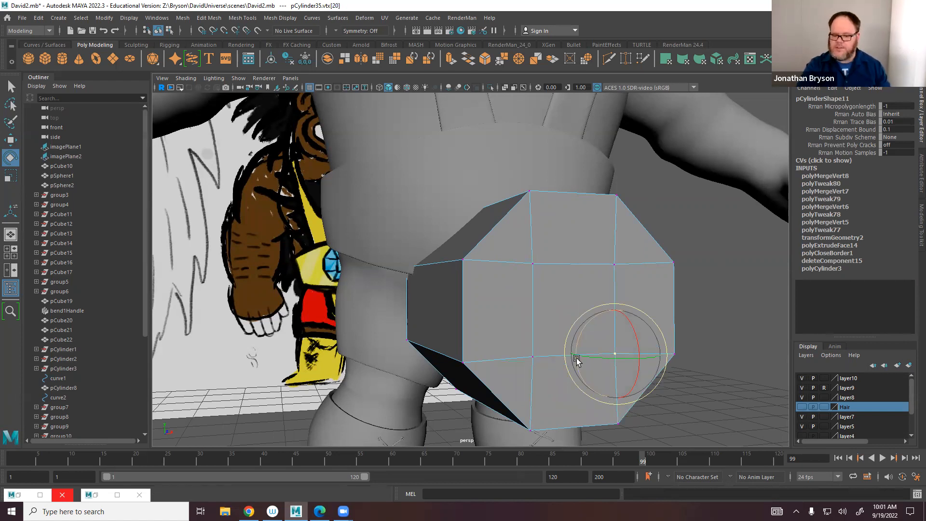
pyautogui.keyDown('alt'); pyautogui.moveTo(568, 305); pyautogui.dragTo(322, 284); pyautogui.keyUp('alt')
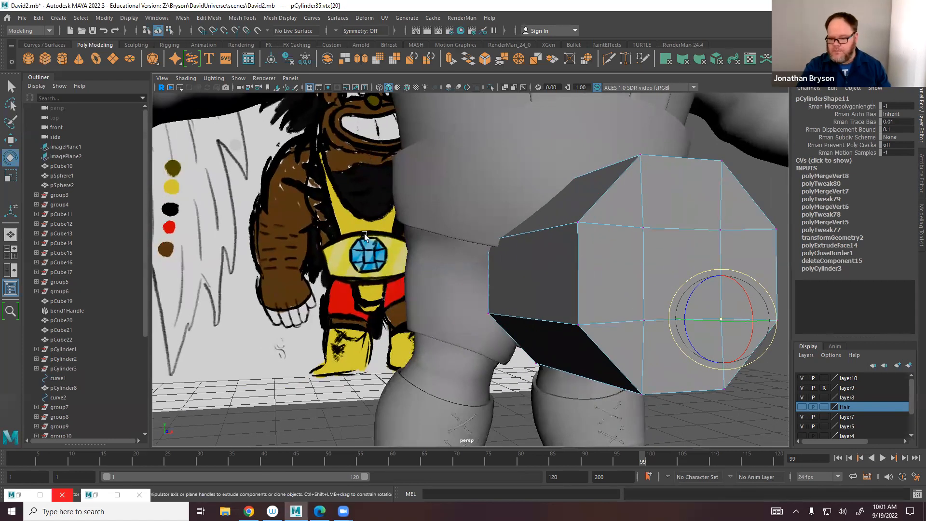
# Move the gem's central square face outward from the cap to slope the surrounding facets, and return to object mode.
pyautogui.moveTo(674, 259); pyautogui.dragTo(672, 271, button='right')
pyautogui.click(682, 265)
pyautogui.press('w')
pyautogui.keyDown('alt'); pyautogui.moveTo(659, 306); pyautogui.dragTo(753, 189); pyautogui.keyUp('alt')
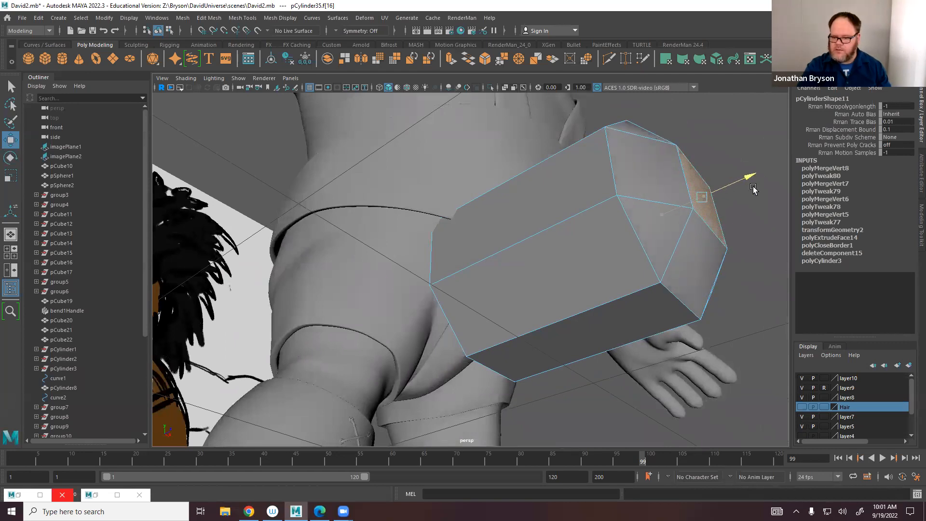
pyautogui.keyDown('alt'); pyautogui.moveTo(535, 271); pyautogui.dragTo(624, 333); pyautogui.keyUp('alt')
pyautogui.moveTo(634, 246); pyautogui.dragTo(673, 229, button='right')
# Try to shorten the cylinder by moving its back edge loop toward the faceted front.
pyautogui.keyDown('alt'); pyautogui.moveTo(646, 330); pyautogui.dragTo(551, 247, button='middle'); pyautogui.keyUp('alt')
pyautogui.moveTo(486, 246); pyautogui.dragTo(484, 219, button='right')
pyautogui.doubleClick(463, 290)
pyautogui.moveTo(504, 294); pyautogui.dragTo(603, 293)
pyautogui.hotkey('ctrl', 'z')
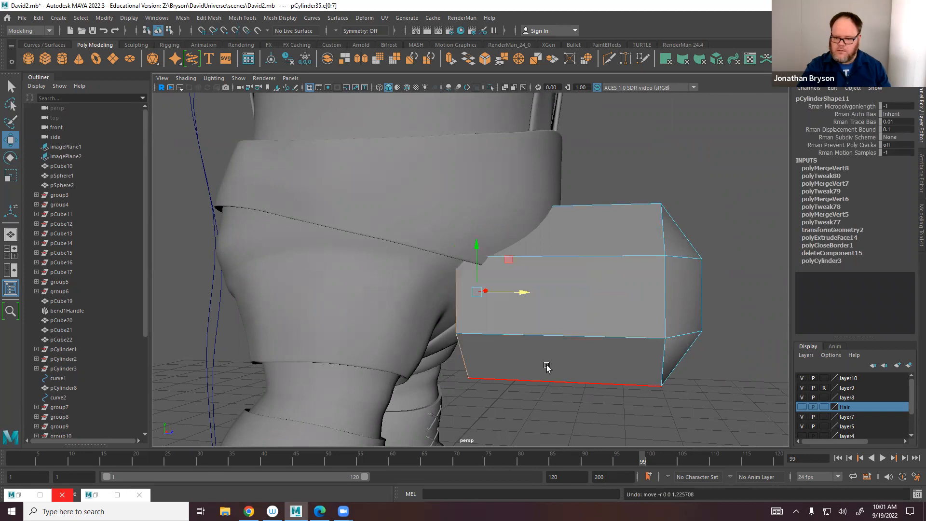
# Select all vertices at the cylinder's back end, move them toward the faceted front to shorten it, and return to object mode.
pyautogui.keyDown('alt'); pyautogui.moveTo(498, 381); pyautogui.dragTo(533, 272); pyautogui.keyUp('alt')
pyautogui.moveTo(534, 246); pyautogui.dragTo(484, 247, button='right')
pyautogui.moveTo(354, 149); pyautogui.dragTo(536, 438)
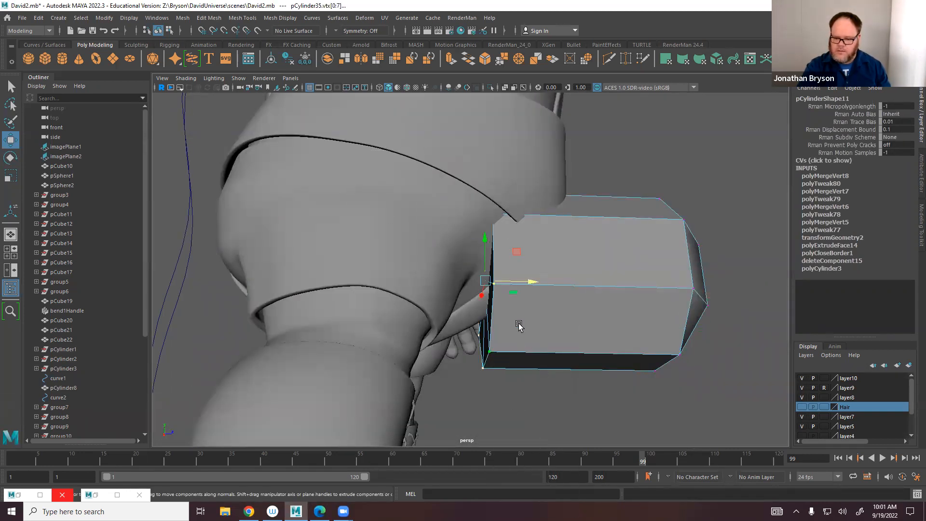
pyautogui.moveTo(528, 281); pyautogui.dragTo(645, 276)
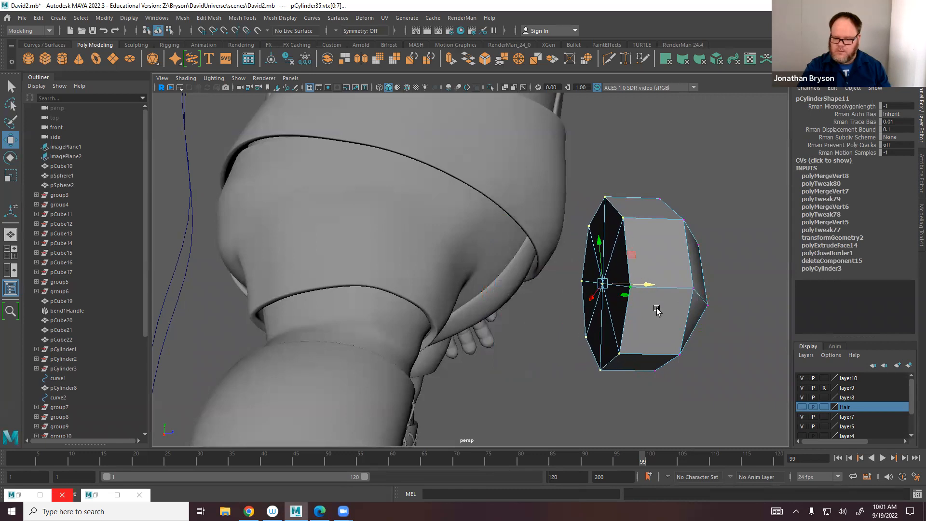
pyautogui.keyDown('alt'); pyautogui.moveTo(656, 308); pyautogui.dragTo(656, 275); pyautogui.keyUp('alt')
pyautogui.moveTo(656, 244); pyautogui.dragTo(701, 232, button='right')
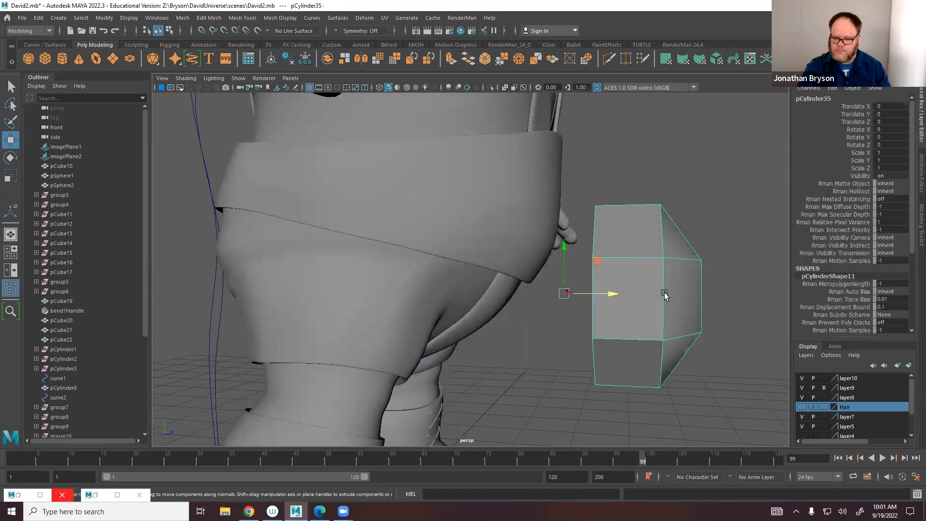
# Move the gem onto the belt front at about Translate Y 0.84 and Z -0.415, and scale it uniformly to 0.683.
pyautogui.moveTo(598, 260); pyautogui.dragTo(558, 186)
pyautogui.press('e')
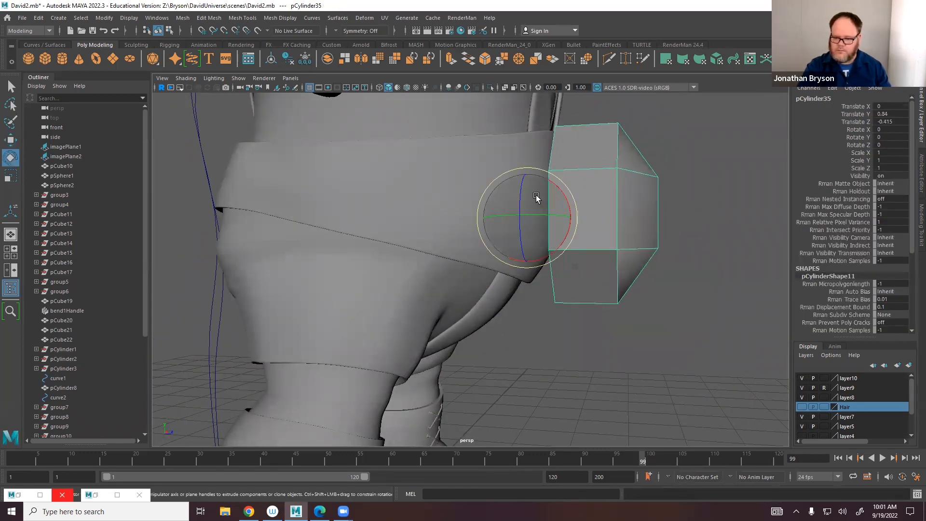
pyautogui.press('r')
pyautogui.keyDown('alt'); pyautogui.moveTo(526, 223); pyautogui.dragTo(471, 213); pyautogui.keyUp('alt')
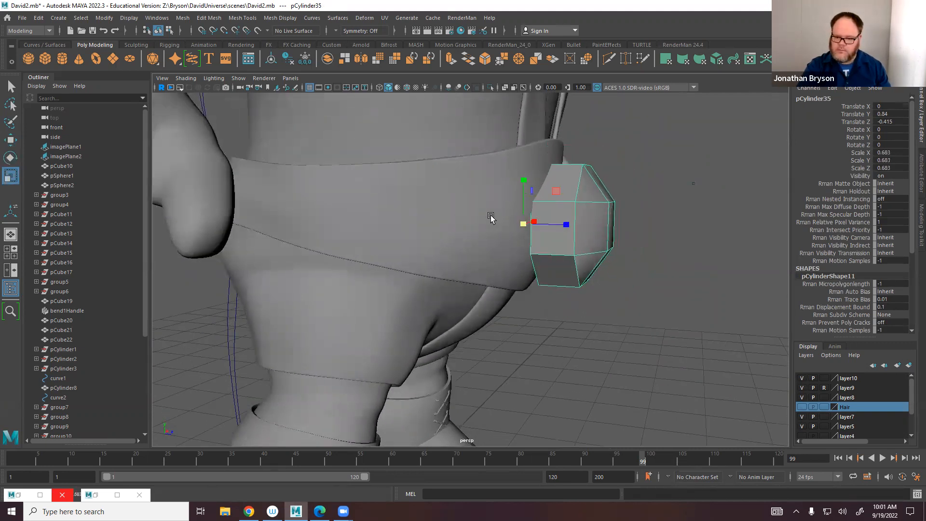
# Tilt the gem to about 12.286 in Rotate X, flatten it to 0.427 in Scale Z, and move it to about Translate Y 1.056.
pyautogui.press('e')
pyautogui.moveTo(544, 190); pyautogui.dragTo(502, 225)
pyautogui.press('w')
pyautogui.press('e')
pyautogui.press('r')
pyautogui.press('w')
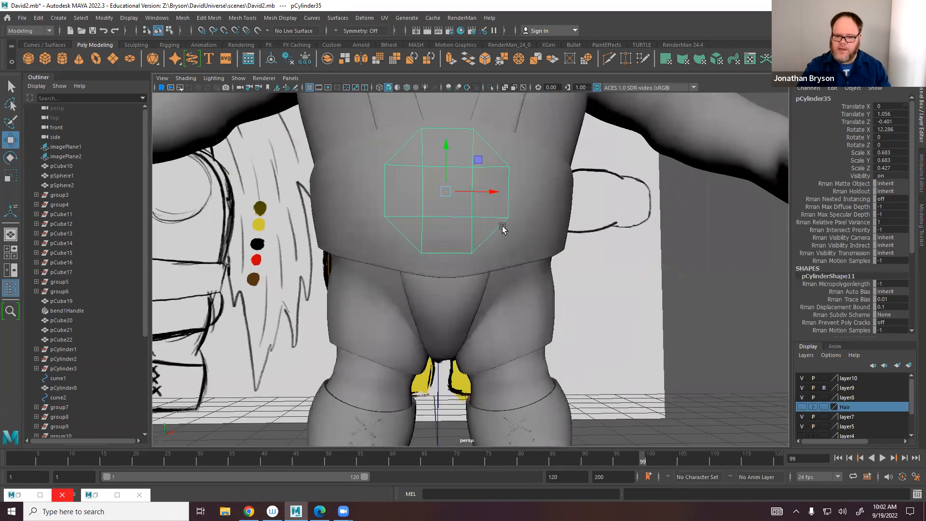
# Sink the gem slightly into the belt at about Translate Y 1.005 and Translate Z -0.443.
pyautogui.keyDown('alt'); pyautogui.moveTo(502, 225); pyautogui.dragTo(503, 264, button='middle'); pyautogui.keyUp('alt')
pyautogui.keyDown('alt'); pyautogui.moveTo(492, 271); pyautogui.dragTo(570, 252); pyautogui.keyUp('alt')
pyautogui.moveTo(546, 202); pyautogui.dragTo(544, 206)
pyautogui.keyDown('alt'); pyautogui.moveTo(484, 240); pyautogui.dragTo(420, 260, button='right'); pyautogui.keyUp('alt')
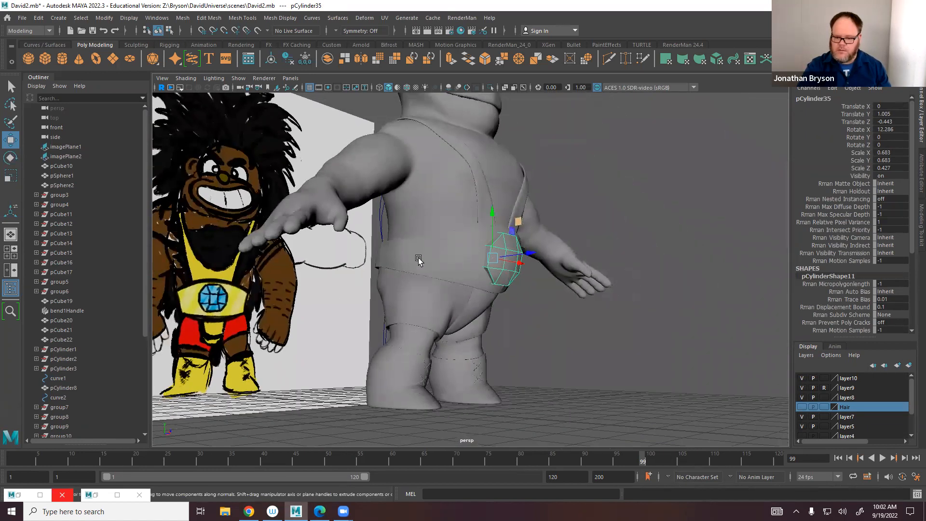
# Deselect the gem, inspect the buckle on the character, select the body mesh and save the scene.
pyautogui.keyDown('alt'); pyautogui.moveTo(420, 260); pyautogui.dragTo(376, 255); pyautogui.keyUp('alt')
pyautogui.moveTo(464, 247); pyautogui.dragTo(512, 232, button='right')
pyautogui.click(596, 276)
pyautogui.moveTo(602, 283)
pyautogui.keyDown('alt'); pyautogui.mouseDown()
pyautogui.moveTo(639, 299)
pyautogui.moveTo(514, 297)
pyautogui.moveTo(581, 293)
pyautogui.moveTo(519, 237)
pyautogui.moveTo(453, 223)
pyautogui.moveTo(485, 288)
pyautogui.moveTo(479, 262)
pyautogui.moveTo(688, 368)
pyautogui.moveTo(529, 324)
pyautogui.moveTo(542, 284)
pyautogui.moveTo(560, 334)
pyautogui.mouseUp(); pyautogui.keyUp('alt')
pyautogui.click(499, 233)
pyautogui.hotkey('ctrl', 's')
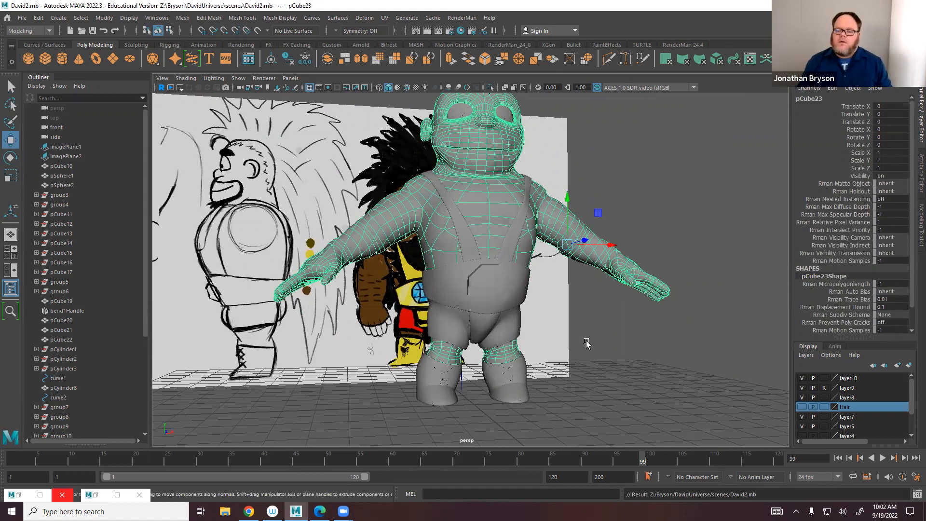
# Delete the unused display layers from the scene.
pyautogui.keyDown('alt'); pyautogui.moveTo(561, 246); pyautogui.dragTo(234, 190); pyautogui.keyUp('alt')
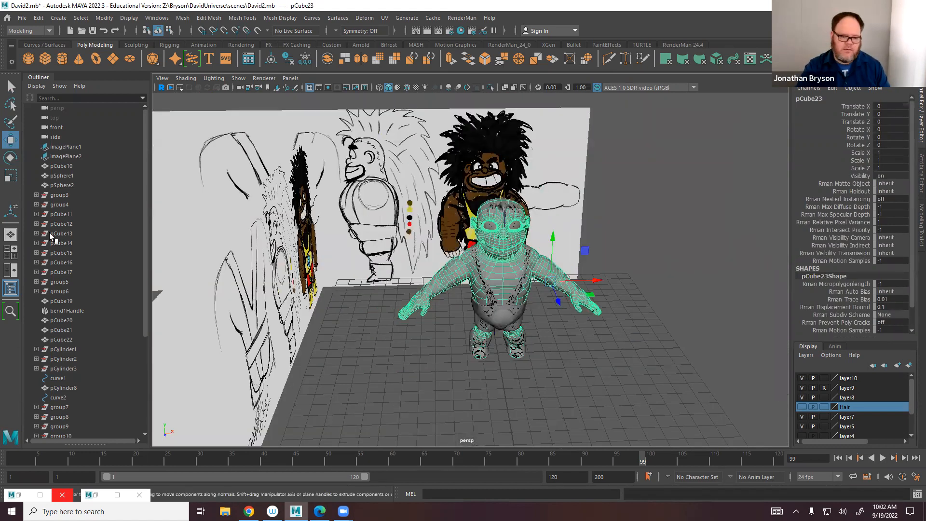
pyautogui.scroll(-5, 41, 263)
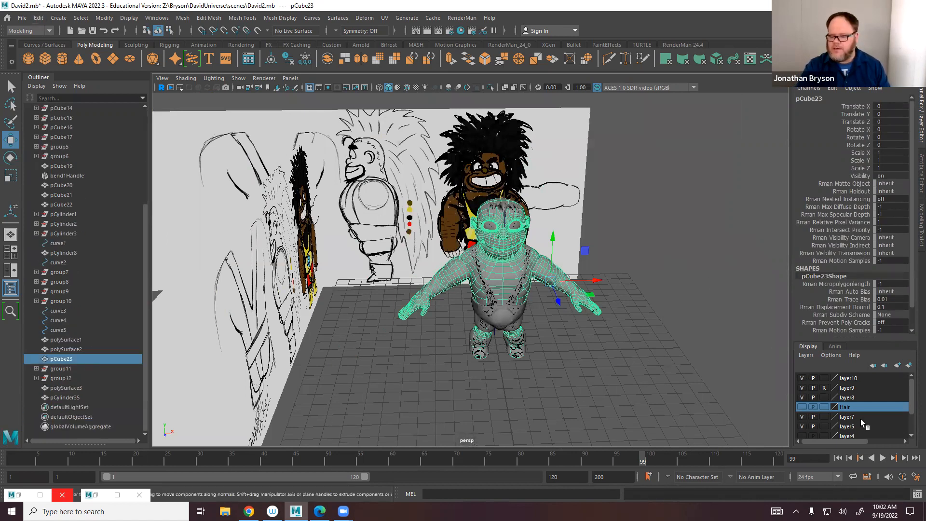
pyautogui.scroll(-2, 853, 412)
pyautogui.click(804, 356)
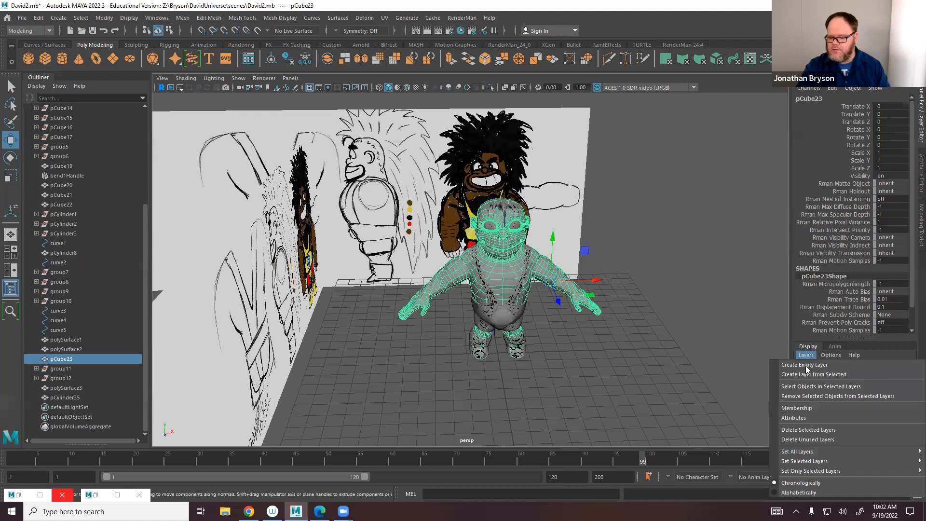
pyautogui.click(813, 440)
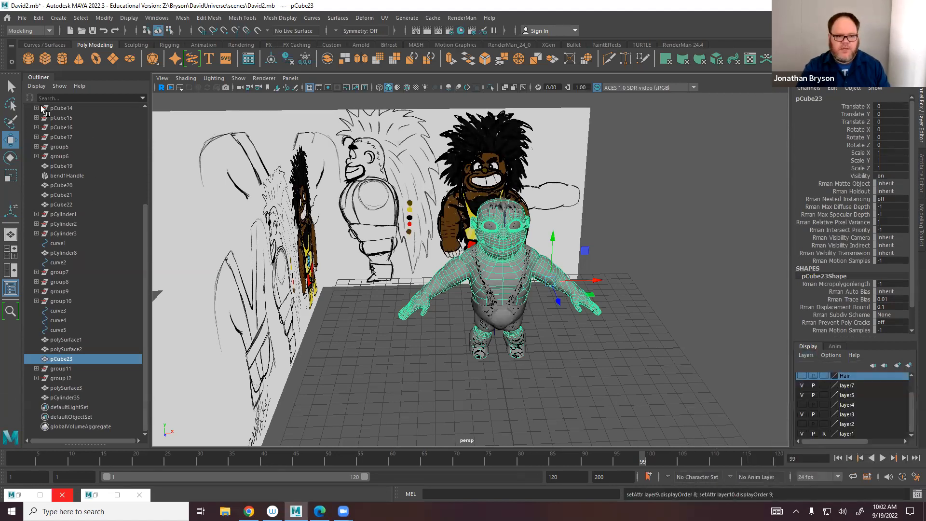
# Optimize the scene size and confirm the operation.
pyautogui.click(22, 17)
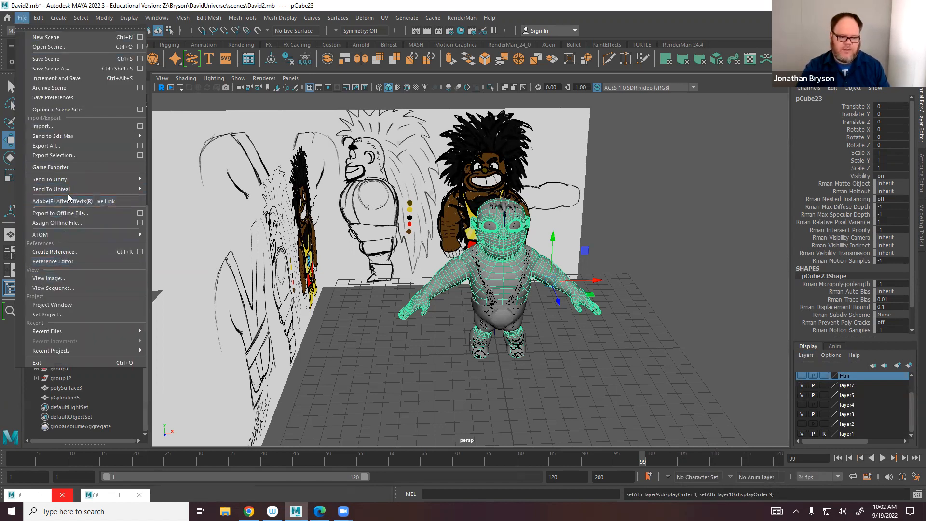
pyautogui.click(53, 110)
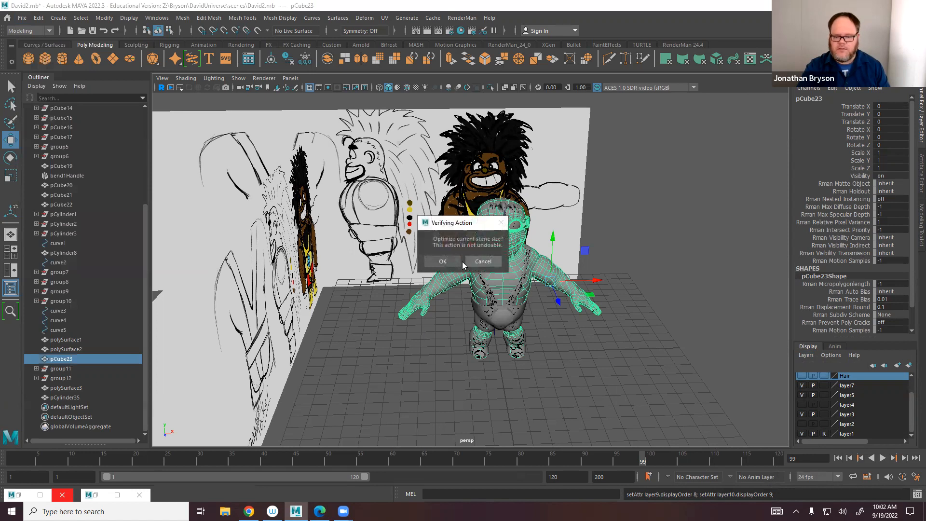
pyautogui.click(442, 262)
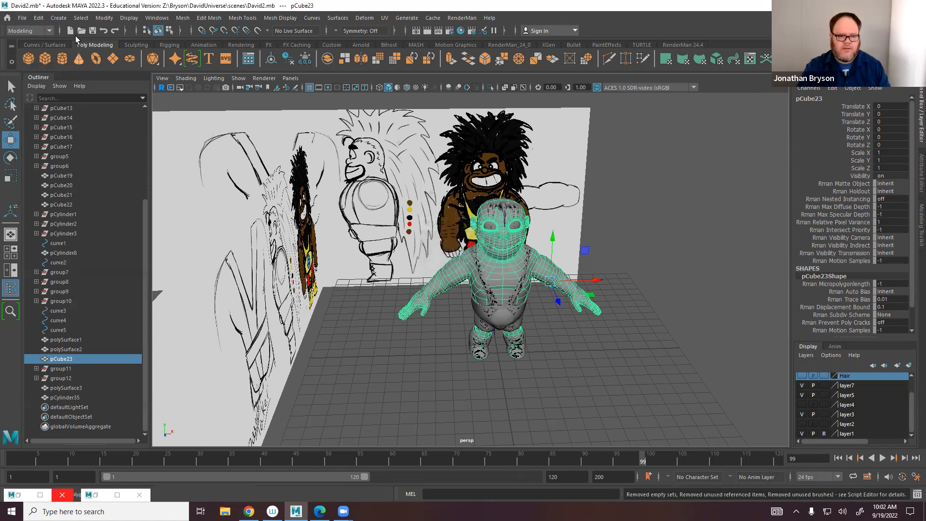
# Delete the construction history of all objects in the scene.
pyautogui.click(39, 17)
pyautogui.moveTo(86, 145)
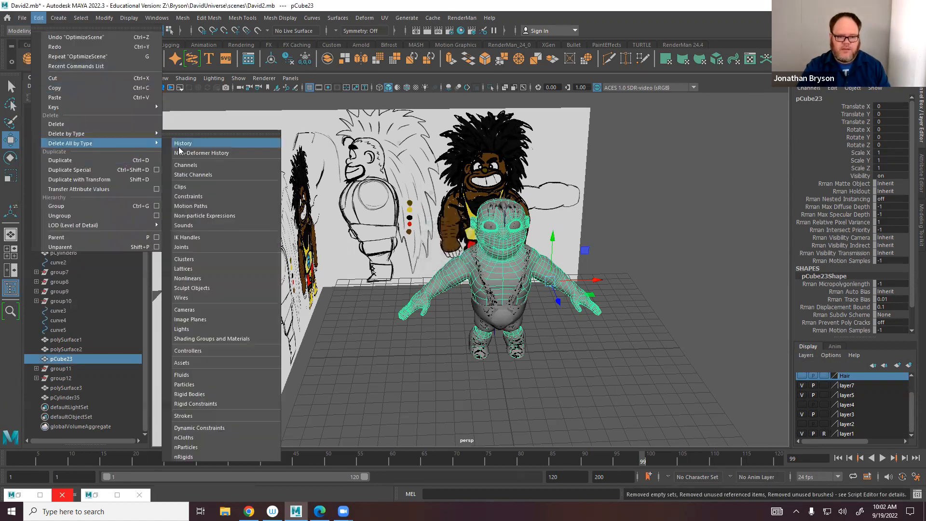
pyautogui.click(186, 146)
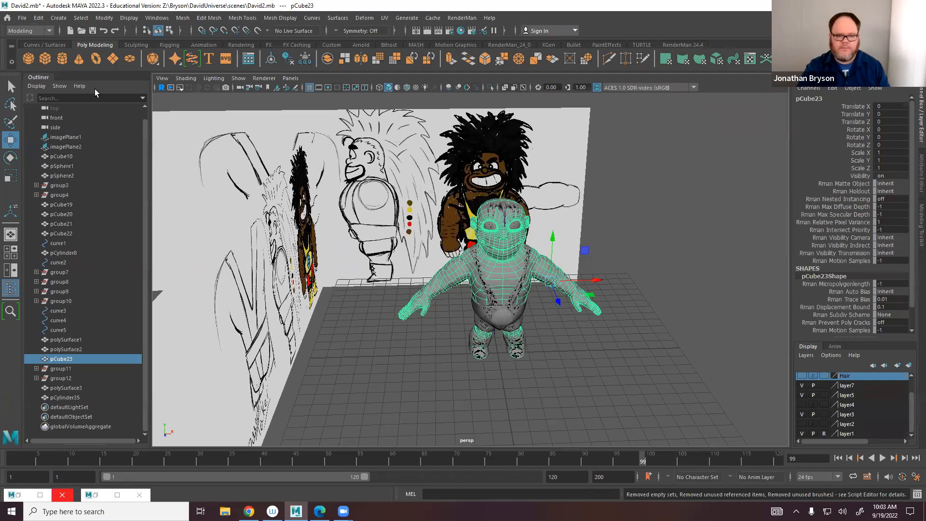
pyautogui.scroll(10, 376, 226)
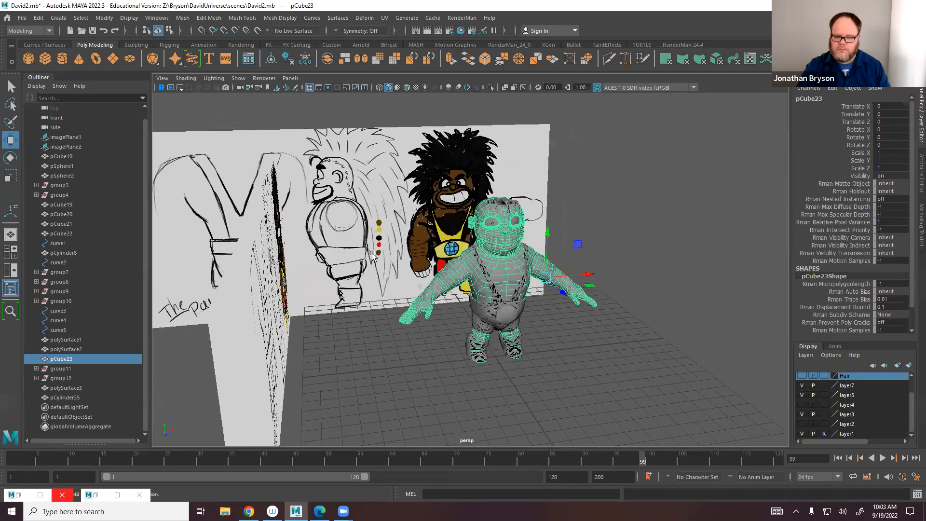
# Rename the character's body mesh as BodyGeo.
pyautogui.keyDown('alt'); pyautogui.moveTo(376, 225); pyautogui.dragTo(562, 192); pyautogui.keyUp('alt')
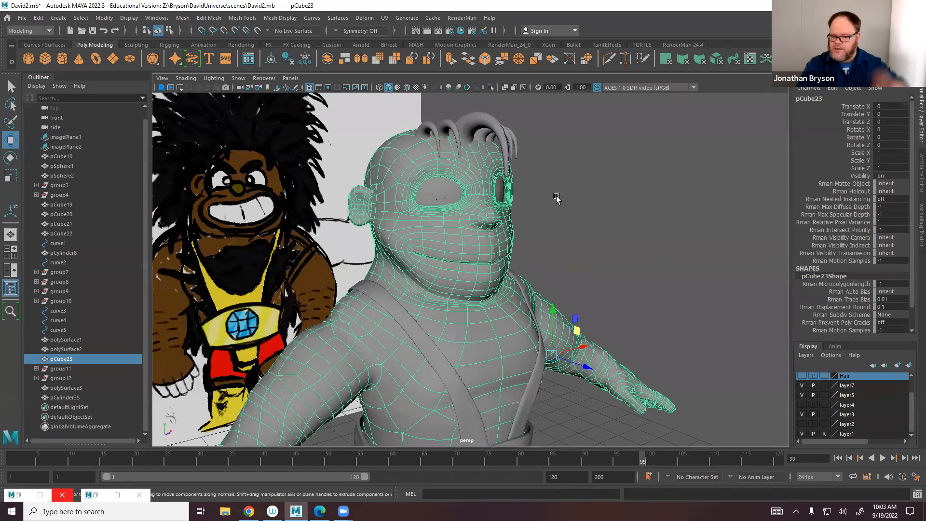
pyautogui.click(487, 260)
pyautogui.click(436, 191)
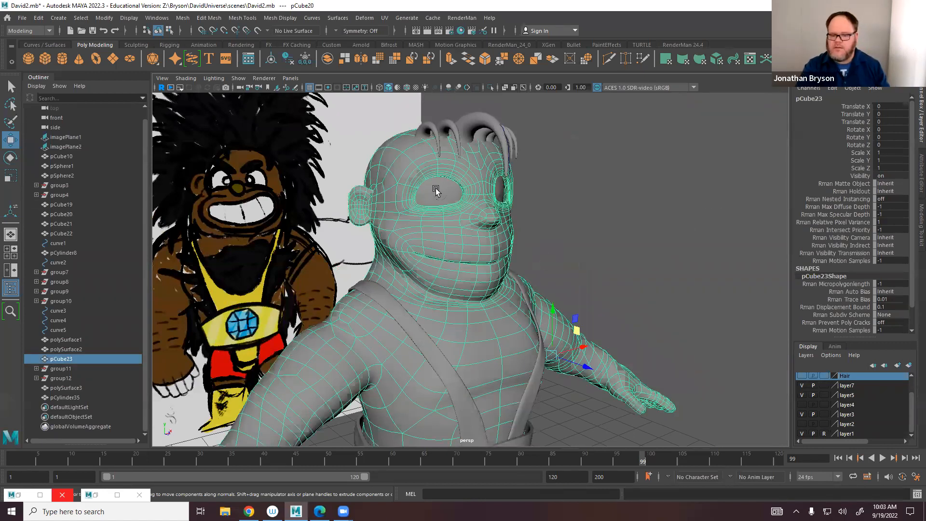
pyautogui.doubleClick(815, 100)
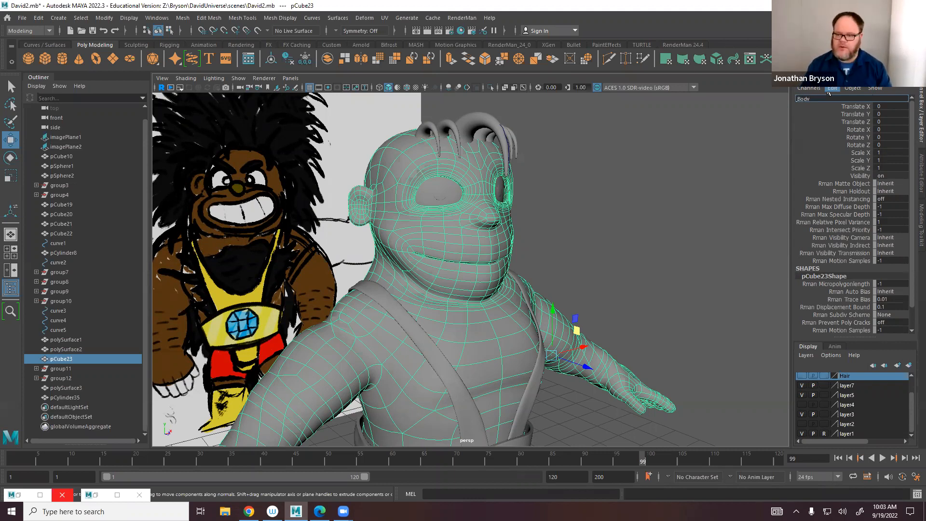
pyautogui.press('Return')
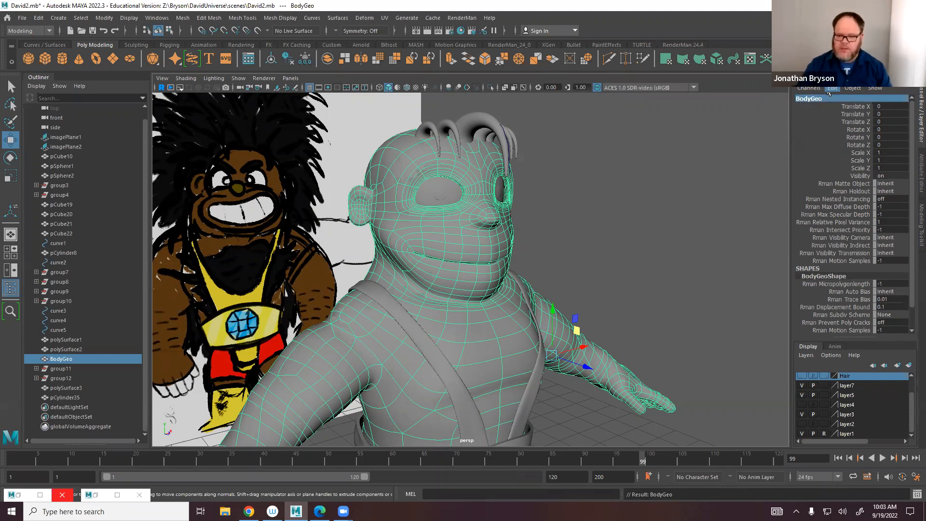
# Select the five curved hair strands above the character's forehead.
pyautogui.click(484, 124)
pyautogui.press('f')
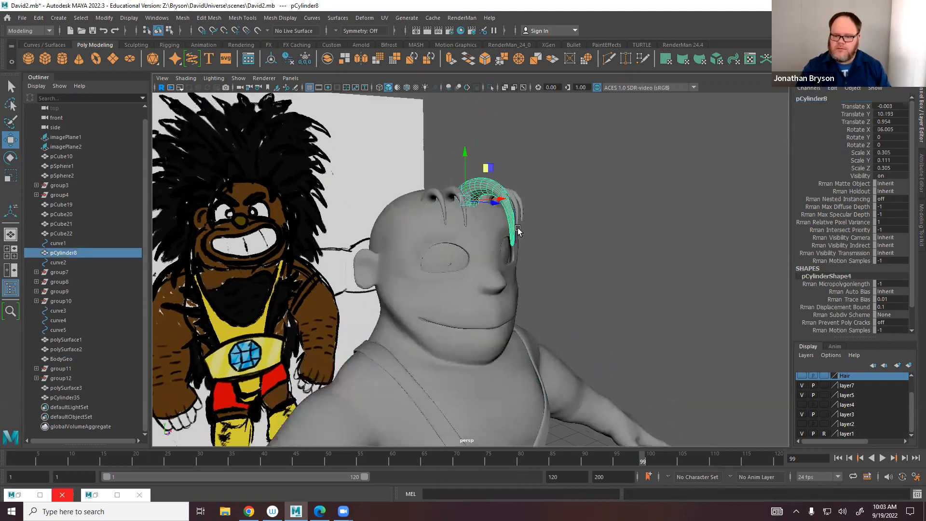
pyautogui.keyDown('alt'); pyautogui.moveTo(542, 227); pyautogui.dragTo(502, 210); pyautogui.keyUp('alt')
pyautogui.keyDown('shift'); pyautogui.click(448, 144); pyautogui.keyUp('shift')
pyautogui.keyDown('shift'); pyautogui.click(480, 148); pyautogui.keyUp('shift')
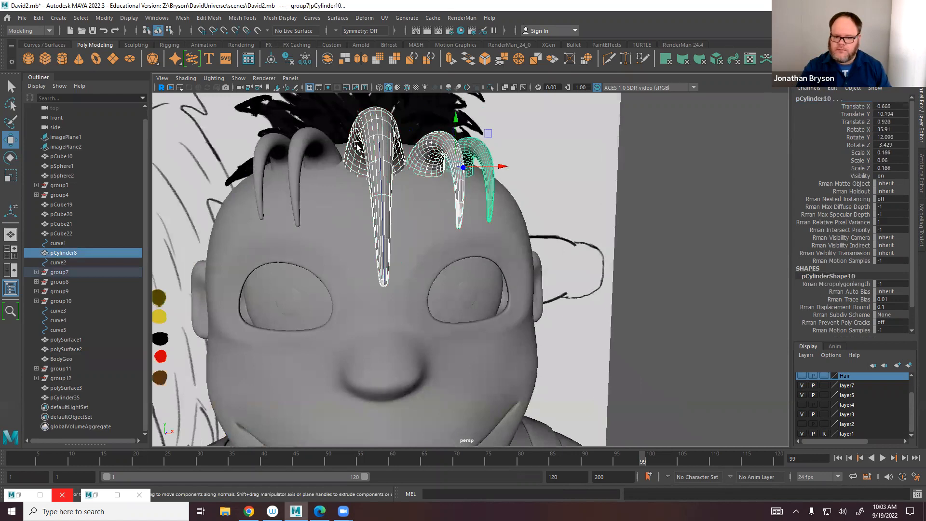
pyautogui.keyDown('shift'); pyautogui.click(317, 139); pyautogui.keyUp('shift')
pyautogui.keyDown('shift'); pyautogui.click(257, 141); pyautogui.keyUp('shift')
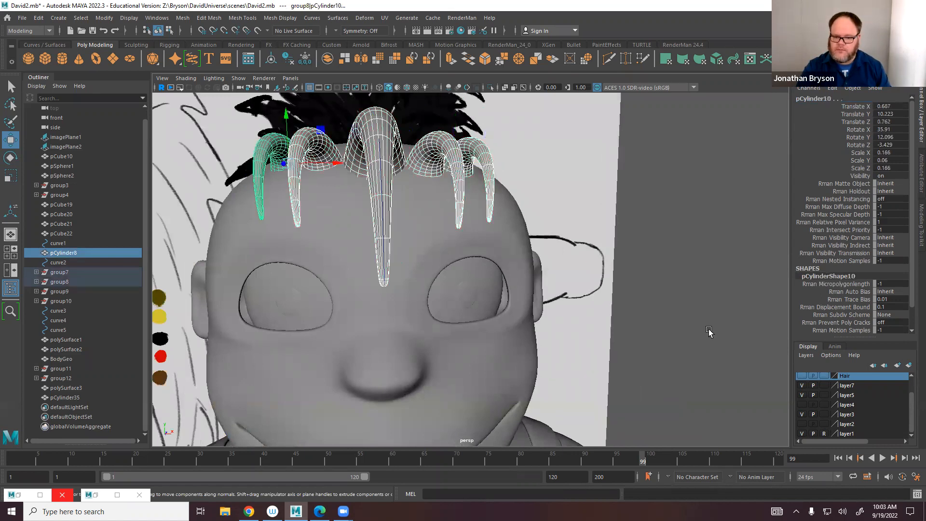
# Show the Hair layer and add the upper braids on the side of the head to the selection.
pyautogui.scroll(1, 805, 379)
pyautogui.click(800, 396)
pyautogui.keyDown('alt'); pyautogui.moveTo(420, 214); pyautogui.dragTo(488, 186); pyautogui.keyUp('alt')
pyautogui.keyDown('shift'); pyautogui.click(463, 224); pyautogui.keyUp('shift')
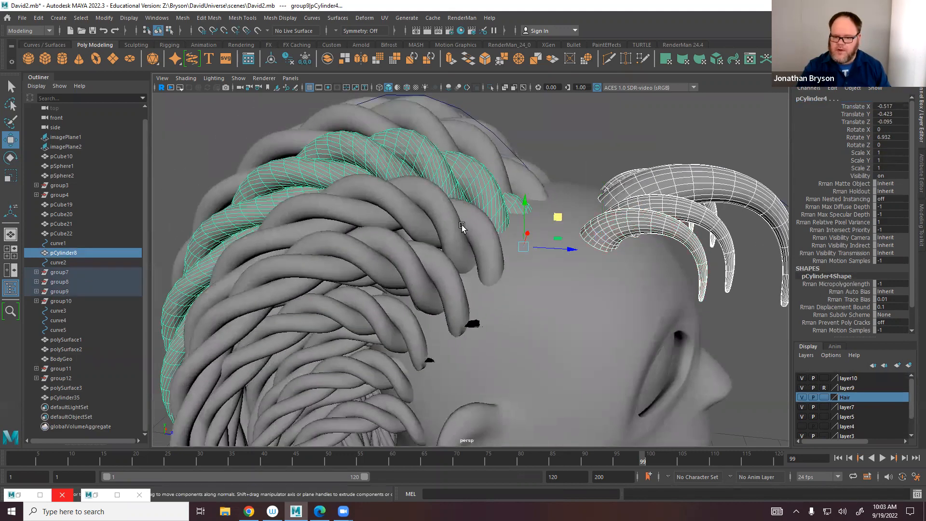
pyautogui.keyDown('shift'); pyautogui.click(429, 265); pyautogui.keyUp('shift')
pyautogui.keyDown('shift'); pyautogui.click(398, 307); pyautogui.keyUp('shift')
pyautogui.keyDown('shift'); pyautogui.click(371, 349); pyautogui.keyUp('shift')
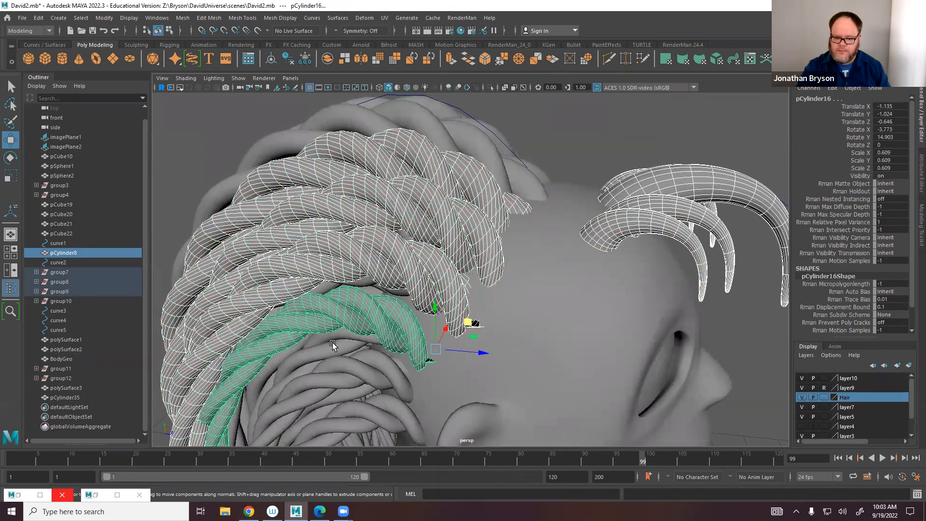
pyautogui.keyDown('shift'); pyautogui.click(342, 358); pyautogui.keyUp('shift')
pyautogui.keyDown('shift'); pyautogui.click(331, 376); pyautogui.keyUp('shift')
# Extend the selection to all the remaining braids and include the curved forehead strands again.
pyautogui.keyDown('alt'); pyautogui.moveTo(331, 376); pyautogui.dragTo(487, 114, button='middle'); pyautogui.keyUp('alt')
pyautogui.keyDown('alt'); pyautogui.moveTo(487, 114); pyautogui.dragTo(388, 188, button='right'); pyautogui.keyUp('alt')
pyautogui.keyDown('alt'); pyautogui.moveTo(387, 189); pyautogui.dragTo(368, 226, button='middle'); pyautogui.keyUp('alt')
pyautogui.keyDown('shift'); pyautogui.moveTo(318, 176); pyautogui.dragTo(670, 196); pyautogui.keyUp('shift')
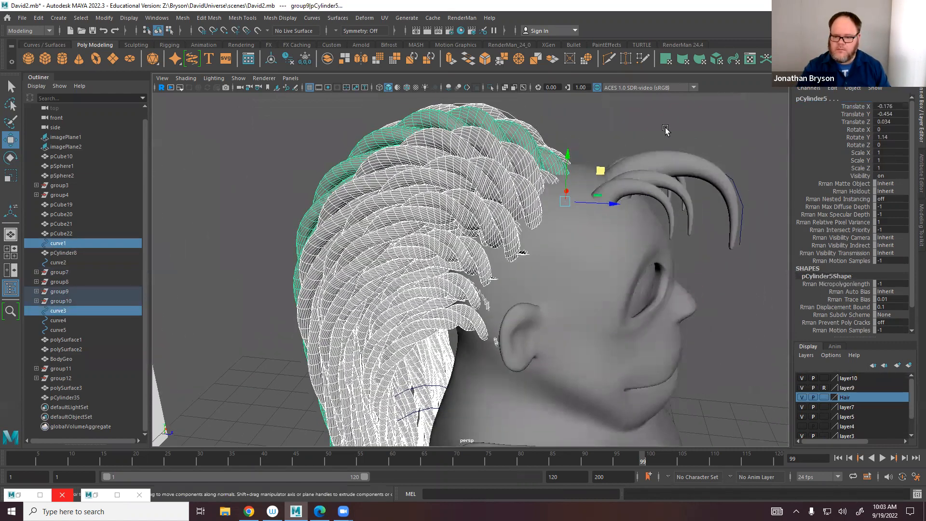
pyautogui.click(661, 207)
pyautogui.keyDown('alt'); pyautogui.moveTo(706, 170); pyautogui.dragTo(732, 220); pyautogui.keyUp('alt')
pyautogui.keyDown('ctrl'); pyautogui.click(732, 220); pyautogui.keyUp('ctrl')
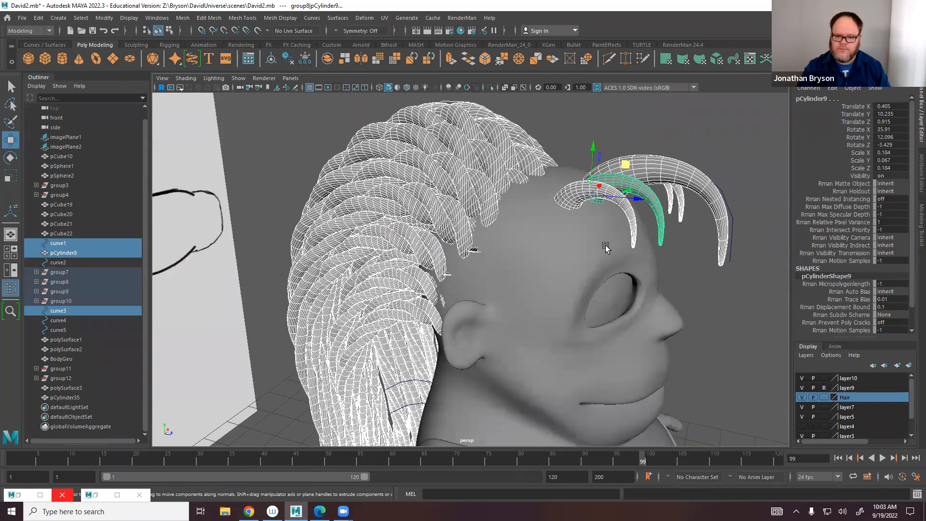
# Combine all selected hair strands and braids into one mesh.
pyautogui.keyDown('alt'); pyautogui.moveTo(543, 203); pyautogui.dragTo(463, 203, button='right'); pyautogui.keyUp('alt')
pyautogui.keyDown('alt'); pyautogui.moveTo(463, 203); pyautogui.dragTo(443, 184); pyautogui.keyUp('alt')
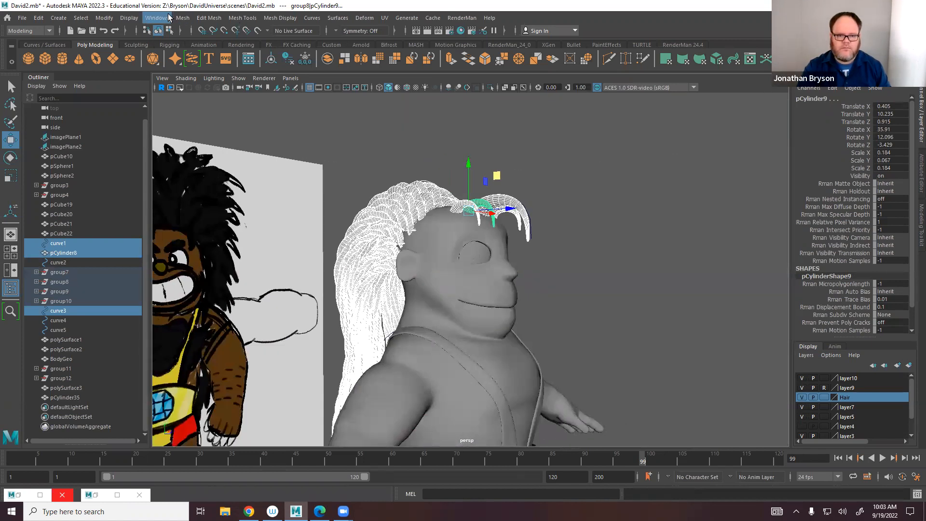
pyautogui.click(183, 18)
pyautogui.click(214, 55)
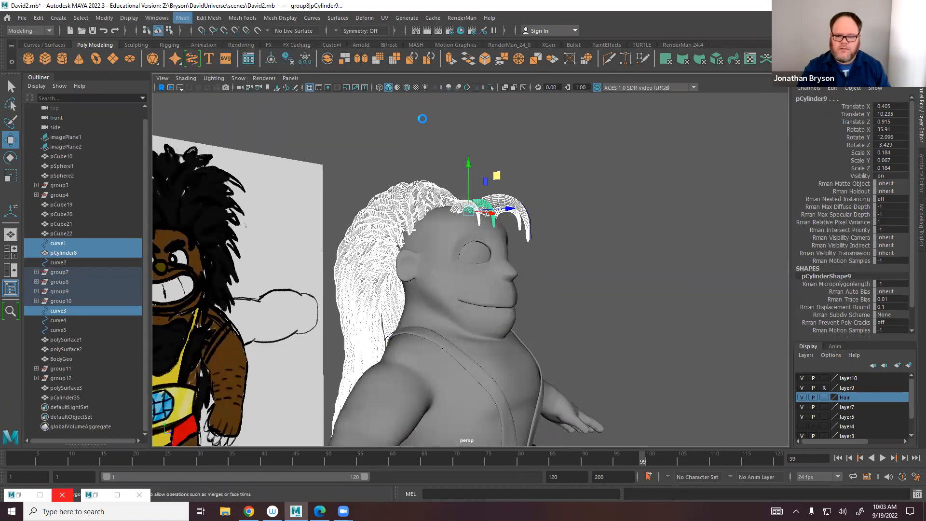
pyautogui.press('f')
pyautogui.press('f')
# Rename the combined hair mesh as HairGeo.
pyautogui.keyDown('alt'); pyautogui.moveTo(552, 178); pyautogui.dragTo(781, 106); pyautogui.keyUp('alt')
pyautogui.doubleClick(808, 97)
pyautogui.write('HairGe')
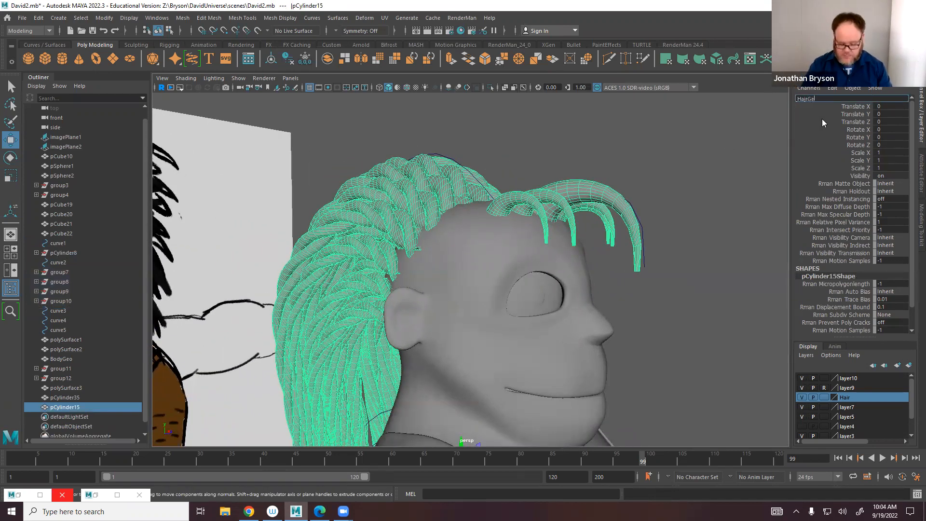
pyautogui.write('o')
pyautogui.press('Return')
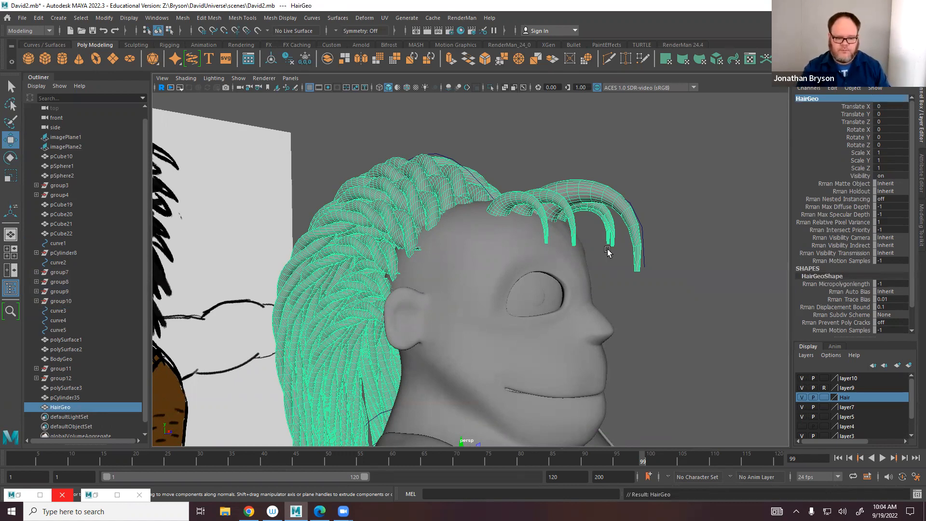
# Rename the parent group of the character's right eye as RightEyeGRP.
pyautogui.keyDown('alt'); pyautogui.moveTo(535, 277); pyautogui.dragTo(499, 203, button='middle'); pyautogui.keyUp('alt')
pyautogui.click(501, 217)
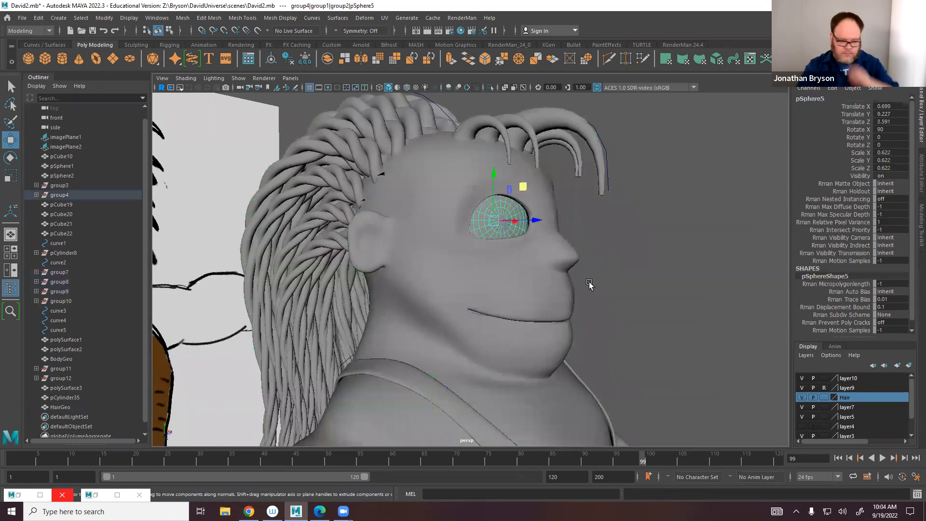
pyautogui.click(59, 196)
pyautogui.keyDown('alt'); pyautogui.moveTo(344, 238); pyautogui.dragTo(222, 239); pyautogui.keyUp('alt')
pyautogui.click(810, 99)
pyautogui.write('RightEyeGR')
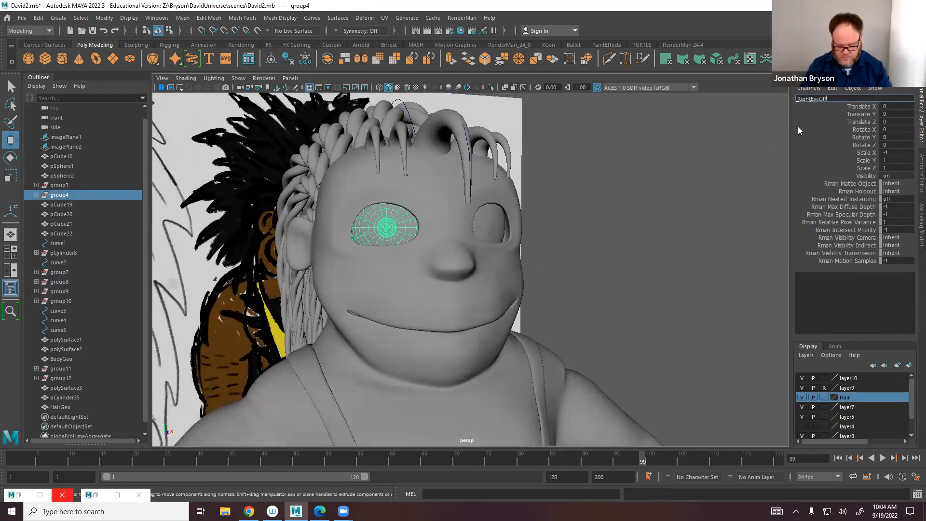
pyautogui.write('P')
pyautogui.press('Return')
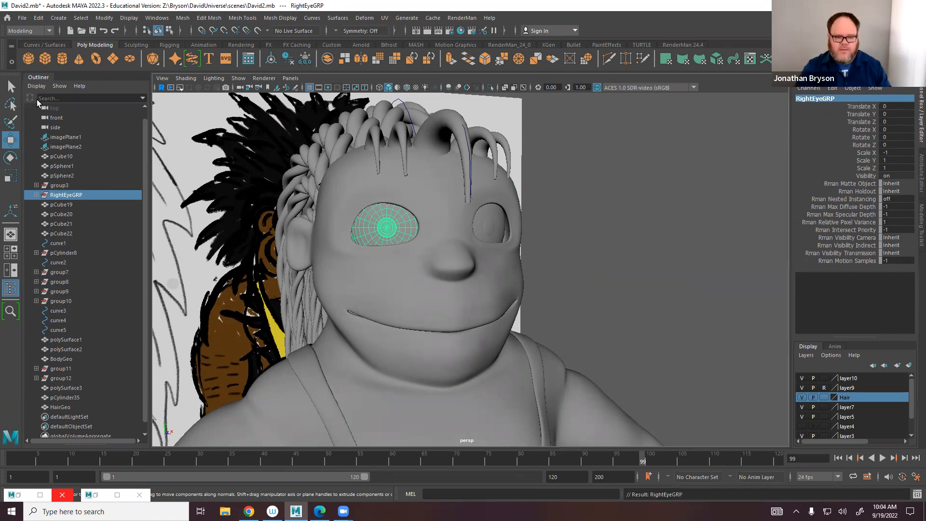
# Rename the parent group of the character's left eye as LeftEyeGrp.
pyautogui.click(68, 186)
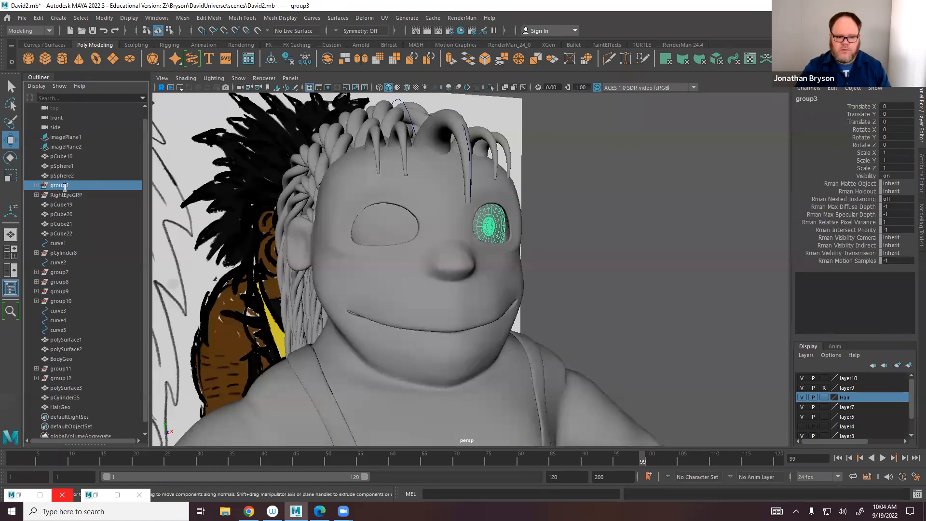
pyautogui.doubleClick(65, 186)
pyautogui.write('LeftEye')
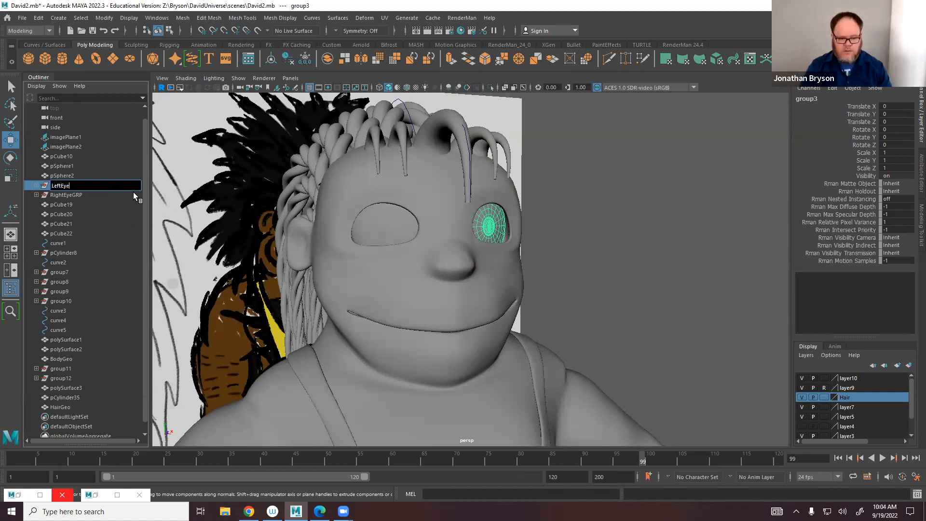
pyautogui.write('Grp')
pyautogui.press('Return')
# Expand both eye groups down to their spheres and rename the right eyeball sphere as RightEyeBase.
pyautogui.click(37, 185)
pyautogui.click(36, 204)
pyautogui.click(62, 214)
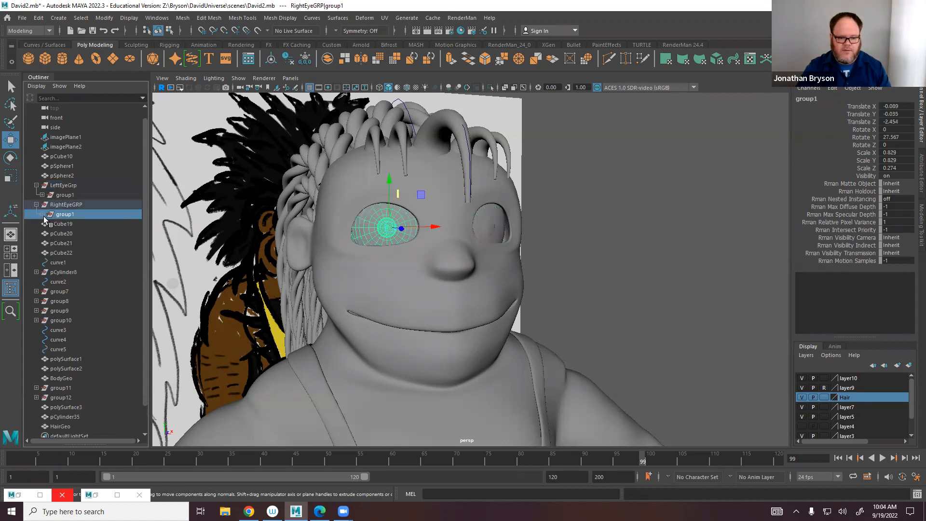
pyautogui.click(43, 214)
pyautogui.click(42, 195)
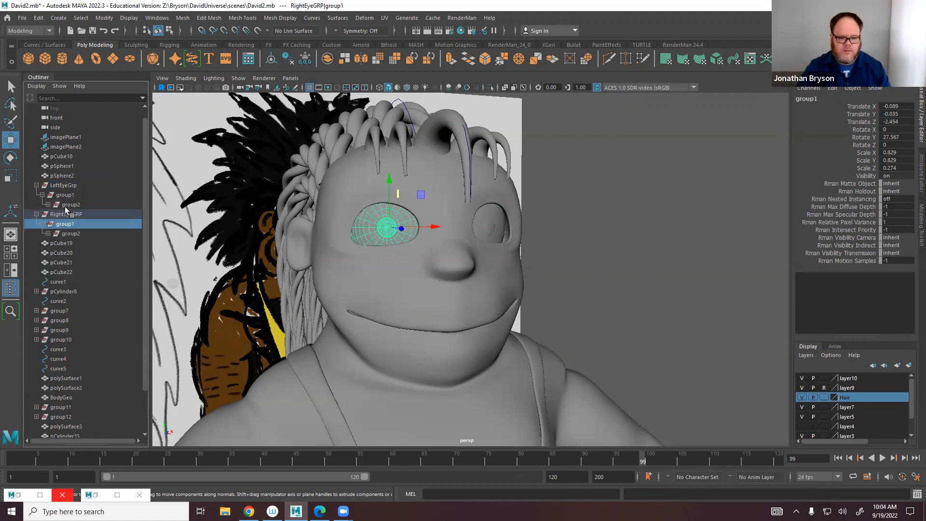
pyautogui.click(48, 205)
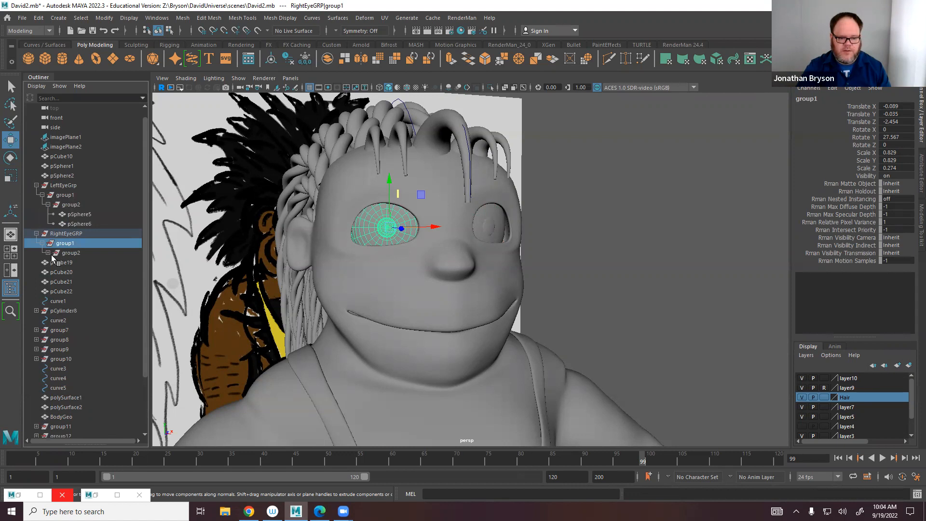
pyautogui.click(49, 253)
pyautogui.click(79, 263)
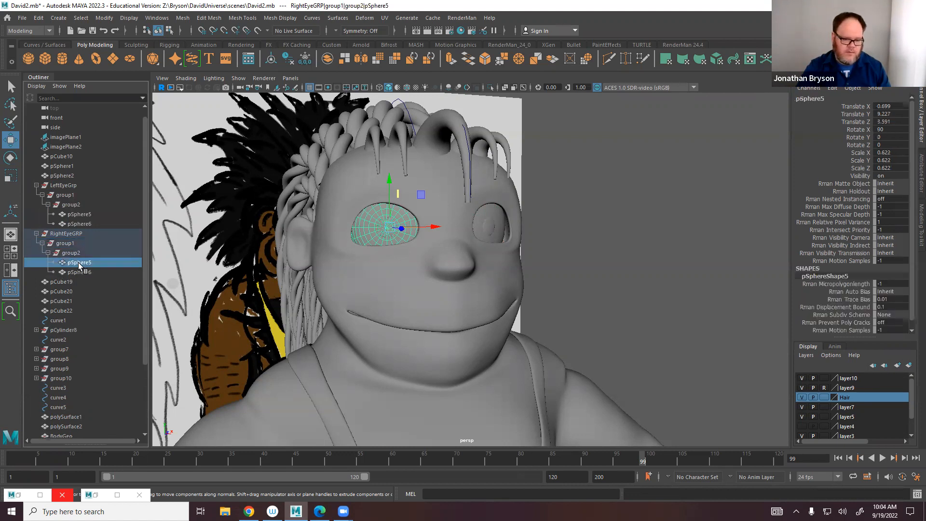
pyautogui.doubleClick(80, 264)
pyautogui.write('RightEyeBas')
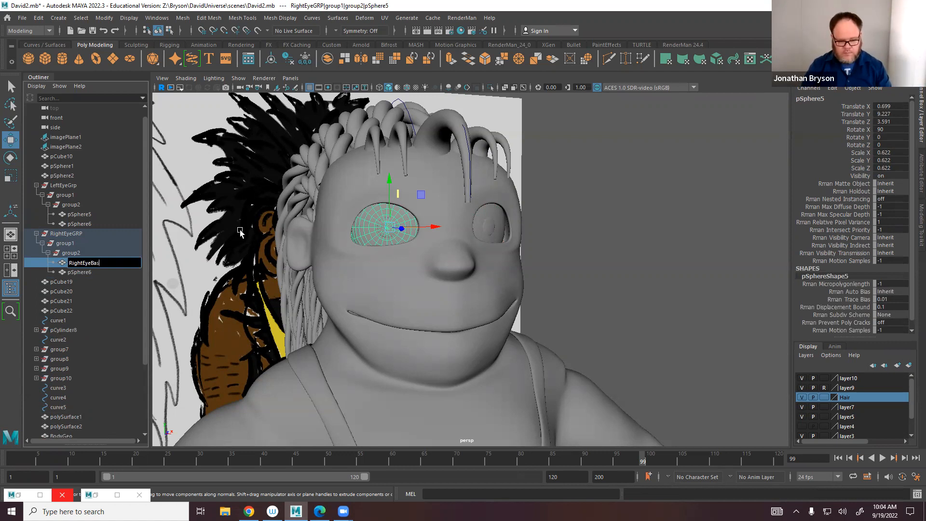
pyautogui.press('Return')
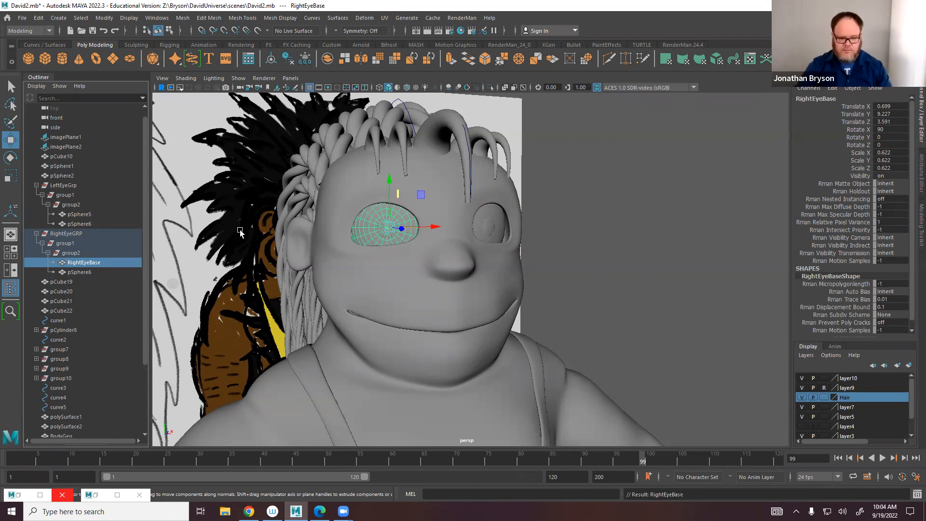
# Rename the small pupil sphere in the right eye group as RightPupil.
pyautogui.click(79, 272)
pyautogui.doubleClick(79, 272)
pyautogui.write('RightPup')
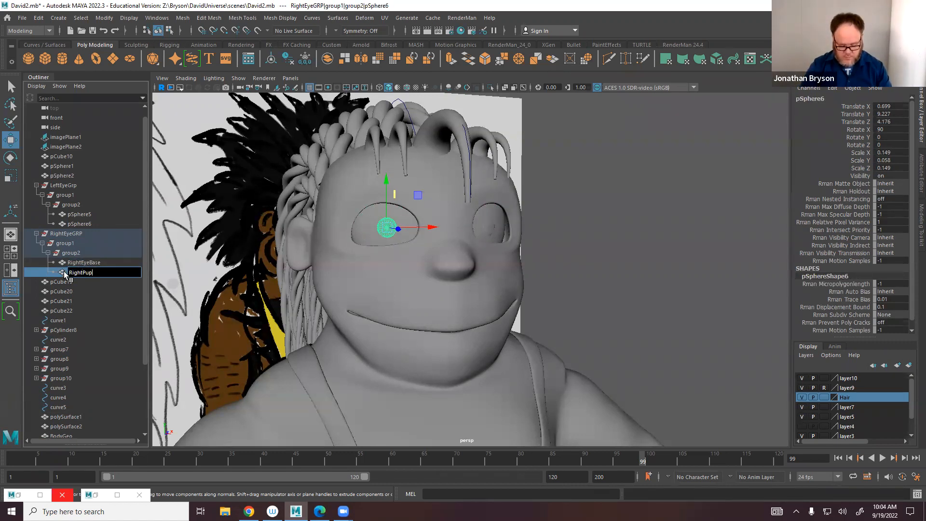
pyautogui.write('il')
pyautogui.press('Return')
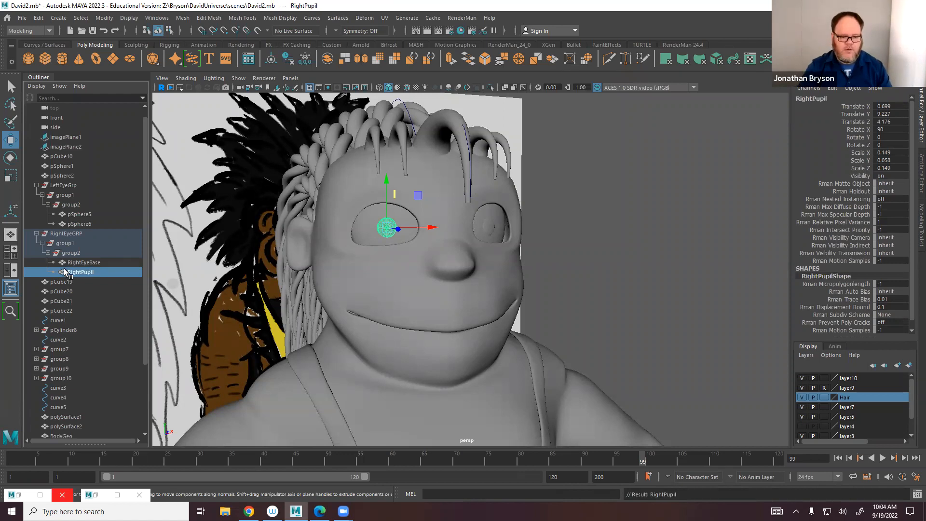
# Rename the eyeball sphere in the left eye group as LEftEyEbase.
pyautogui.click(73, 214)
pyautogui.doubleClick(73, 214)
pyautogui.write('LeftEyEbase')
pyautogui.press('Return')
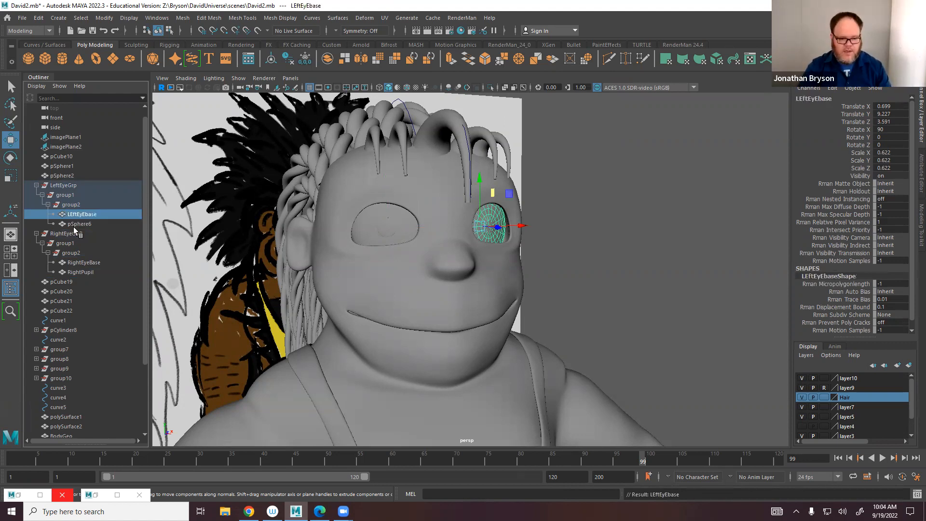
# Rename the small pupil sphere in the left eye group as LeftPupil.
pyautogui.click(79, 224)
pyautogui.doubleClick(81, 223)
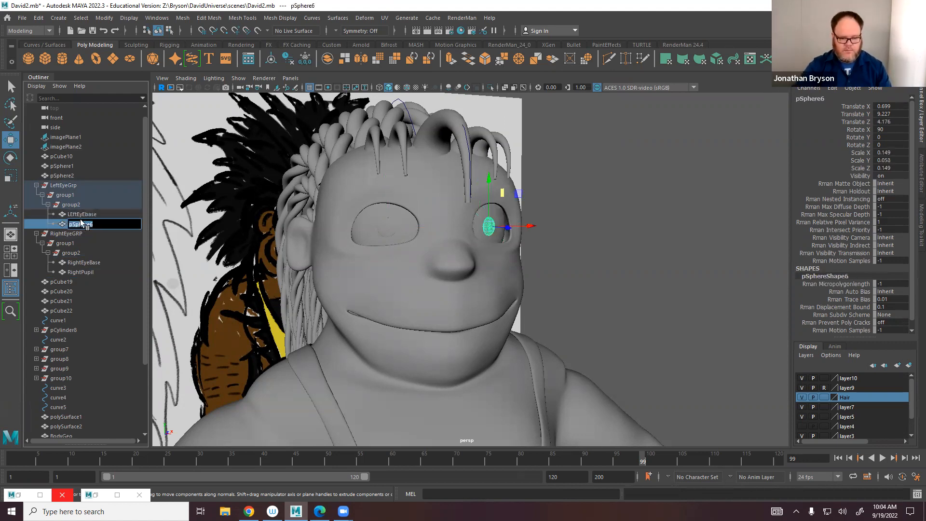
pyautogui.write('LeftP')
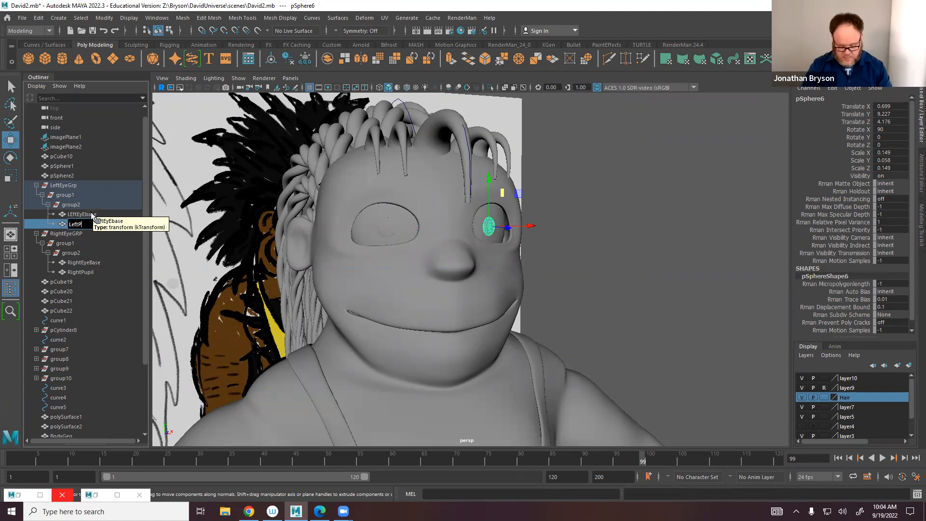
pyautogui.write('upil')
pyautogui.press('Return')
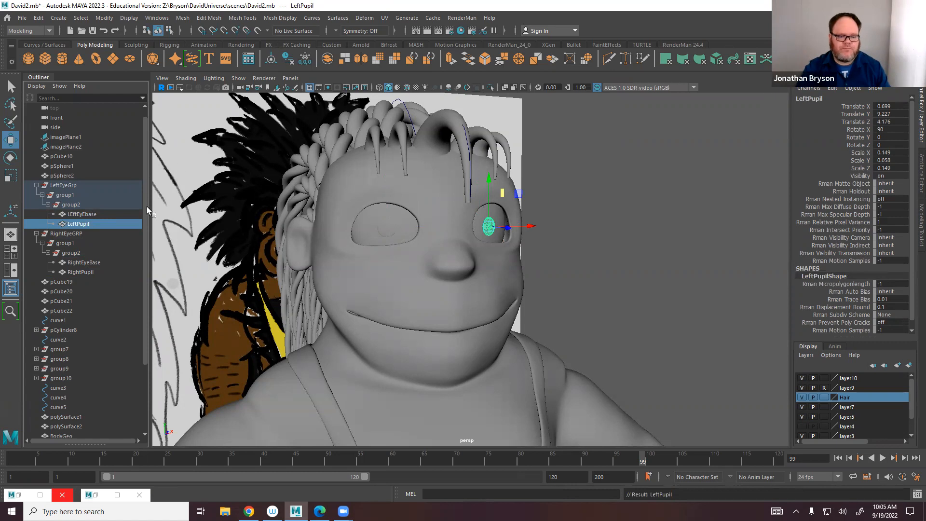
# Make layer4 visible and delete the stray teeth mesh pCube19 sticking out at both sides of the mouth.
pyautogui.click(68, 175)
pyautogui.keyDown('alt'); pyautogui.moveTo(616, 285); pyautogui.dragTo(602, 273); pyautogui.keyUp('alt')
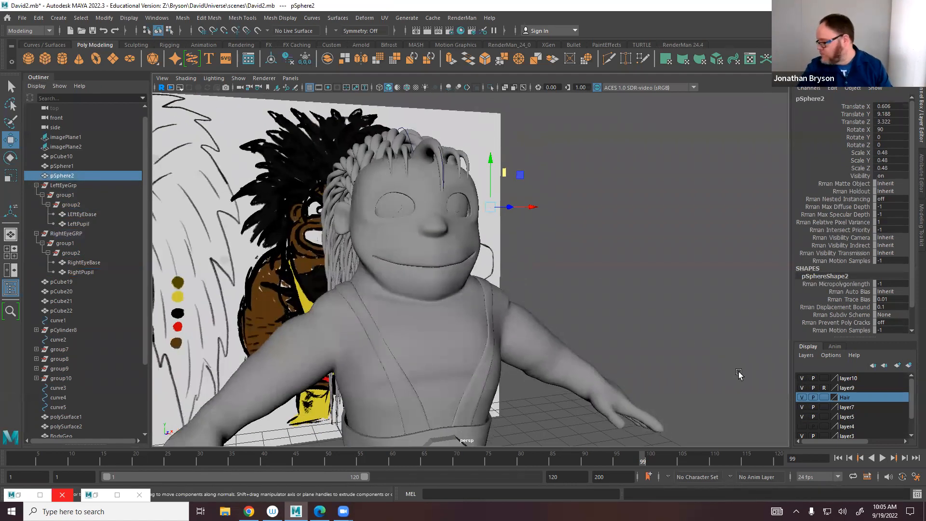
pyautogui.click(801, 427)
pyautogui.scroll(-1, 831, 412)
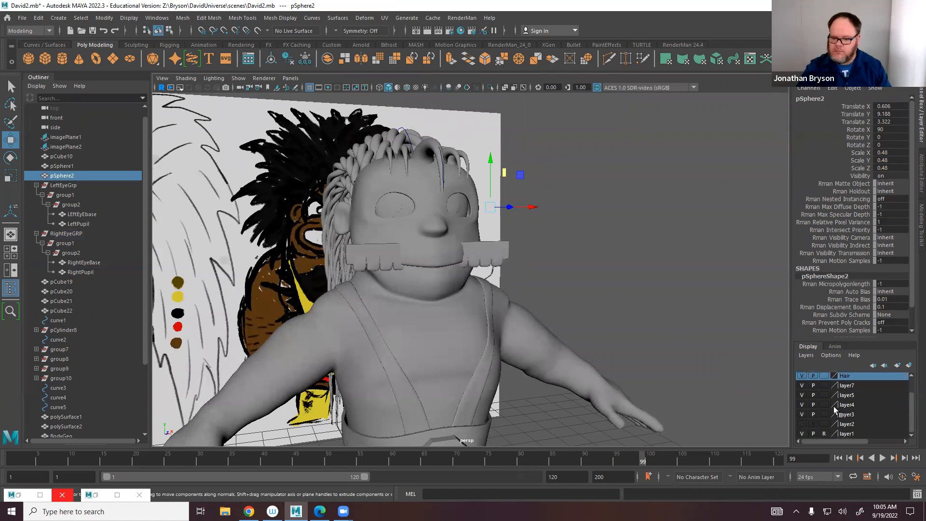
pyautogui.click(475, 248)
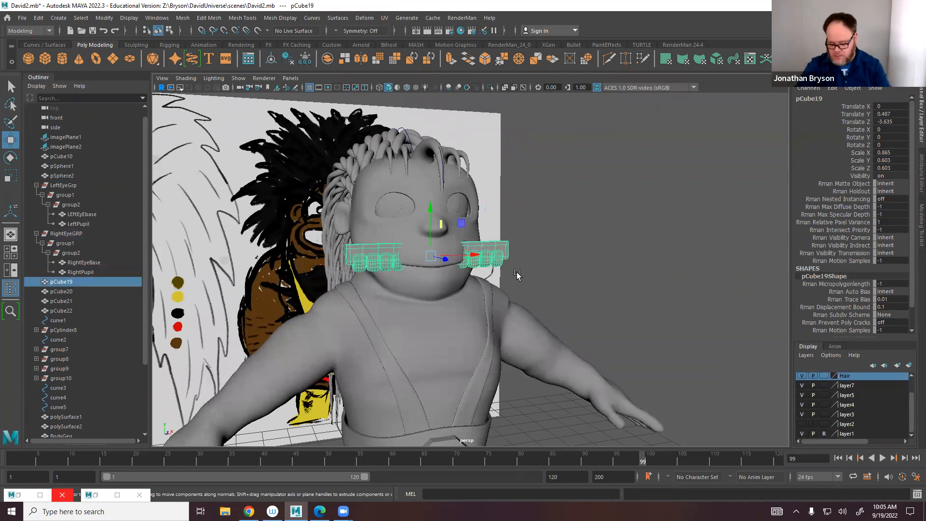
pyautogui.press('Delete')
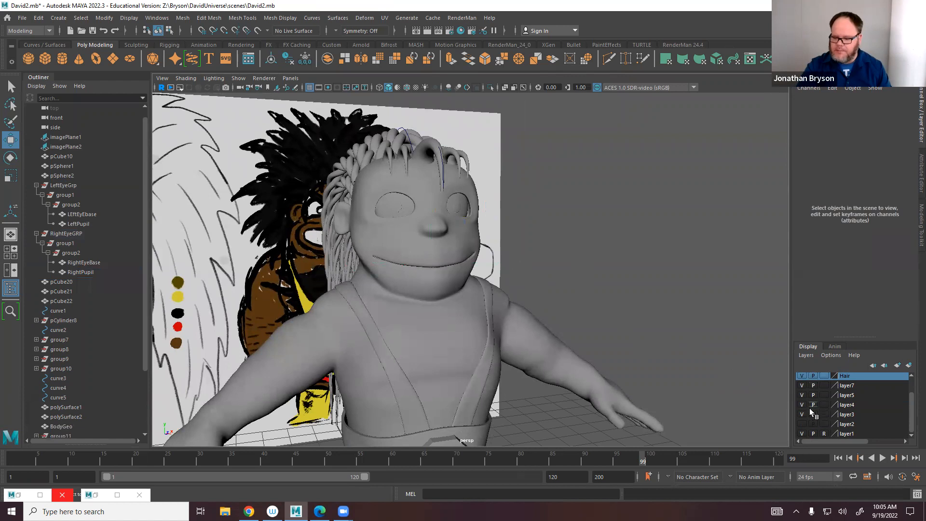
# Display the scene as wireframe and rename the boots mesh pCube10 as BootsGeo.
pyautogui.press('4')
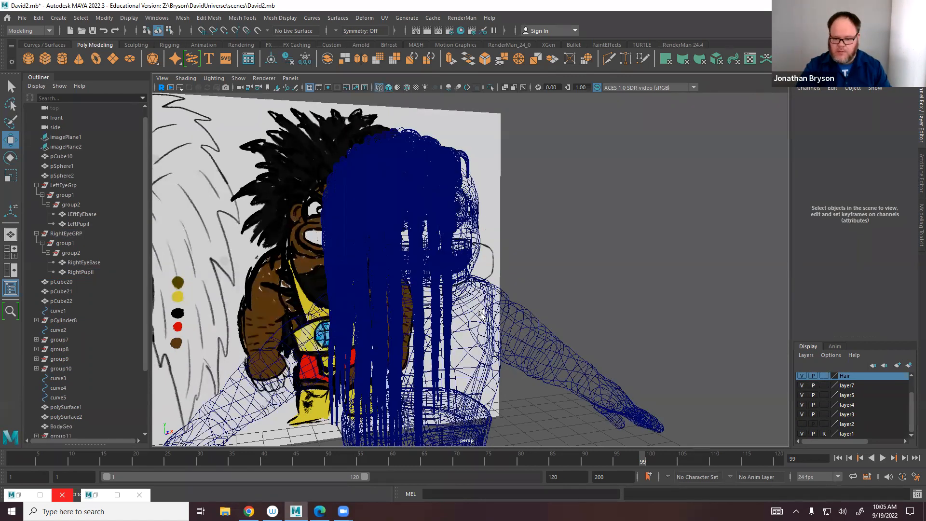
pyautogui.click(58, 157)
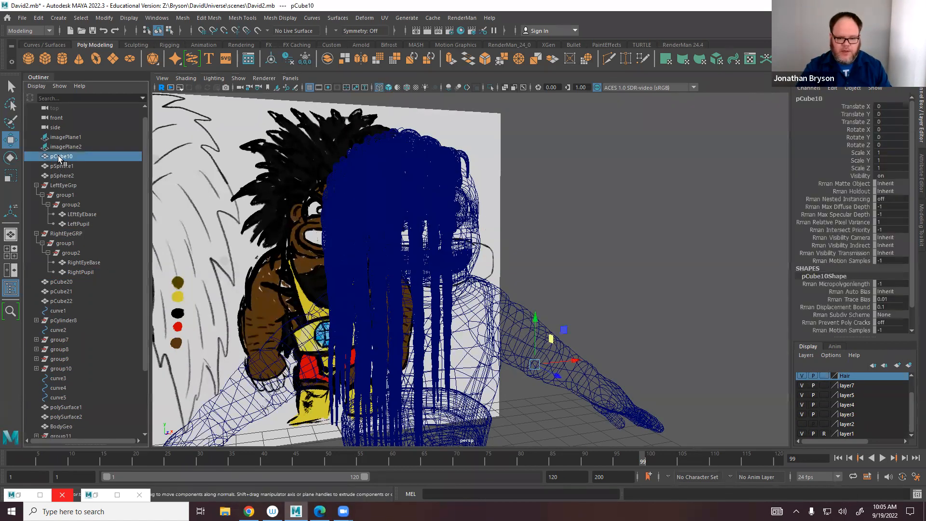
pyautogui.press('f')
pyautogui.keyDown('alt'); pyautogui.moveTo(524, 340); pyautogui.dragTo(475, 333); pyautogui.keyUp('alt')
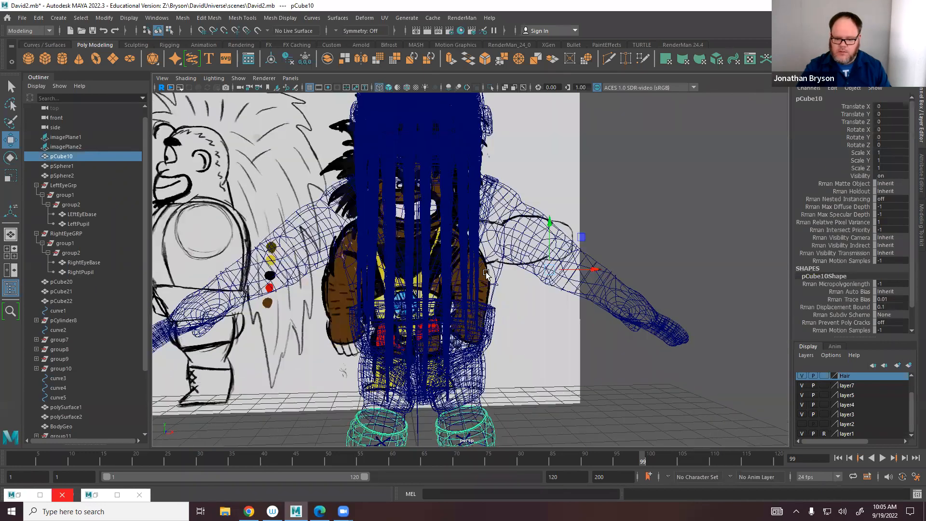
pyautogui.keyDown('alt'); pyautogui.moveTo(475, 333); pyautogui.dragTo(475, 238, button='middle'); pyautogui.keyUp('alt')
pyautogui.click(809, 97)
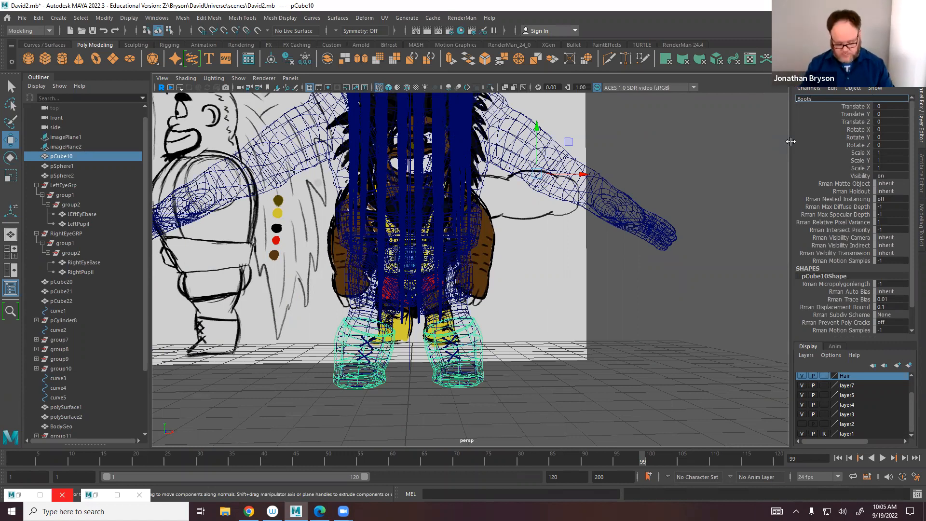
pyautogui.write('BootsGeo')
pyautogui.press('Return')
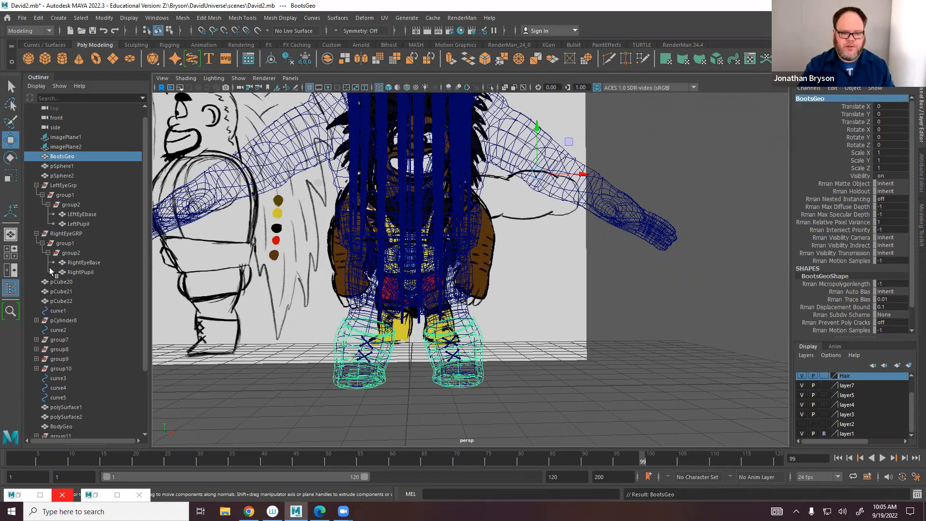
# Make layer2 visible and delete the two stray spheres, pSphere1 and pSphere2, floating in front of the face.
pyautogui.click(59, 166)
pyautogui.keyDown('alt'); pyautogui.moveTo(415, 189); pyautogui.dragTo(415, 345, button='middle'); pyautogui.keyUp('alt')
pyautogui.keyDown('alt'); pyautogui.moveTo(386, 338); pyautogui.dragTo(487, 322); pyautogui.keyUp('alt')
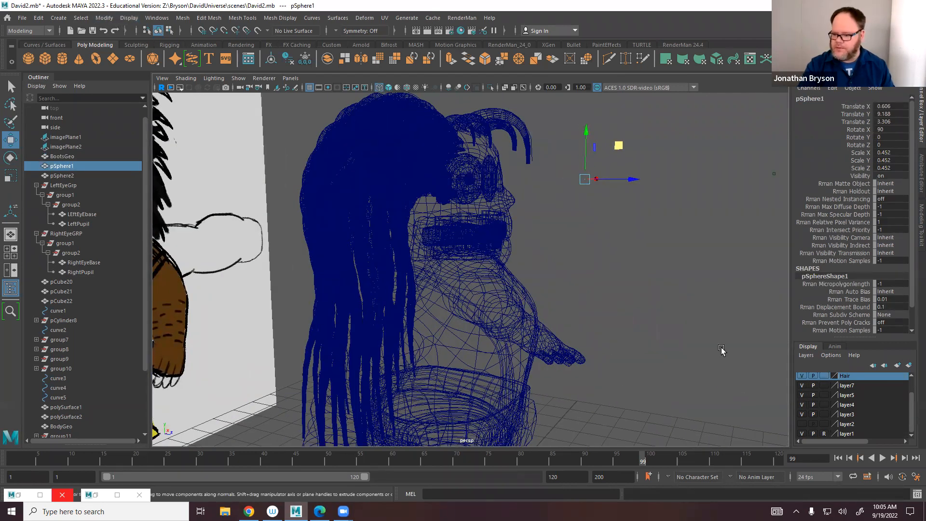
pyautogui.click(801, 424)
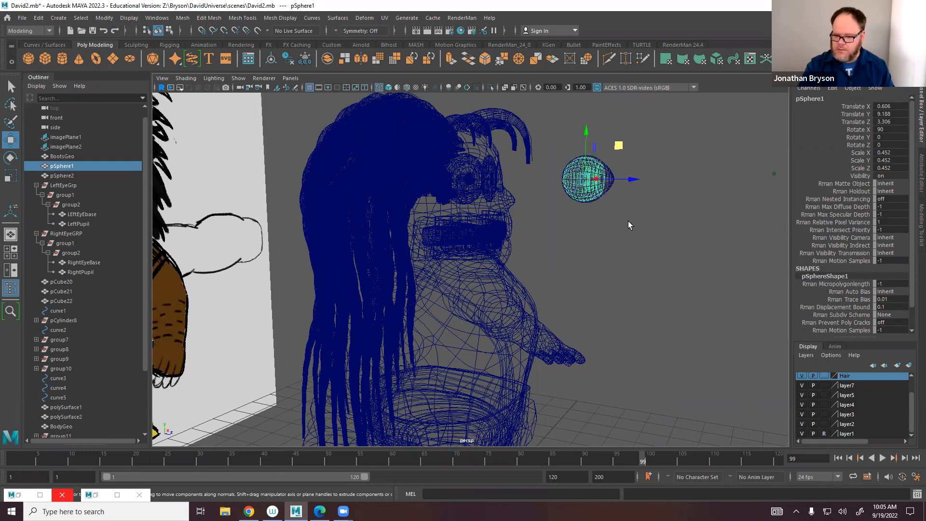
pyautogui.keyDown('alt'); pyautogui.moveTo(645, 235); pyautogui.dragTo(658, 235); pyautogui.keyUp('alt')
pyautogui.moveTo(659, 231); pyautogui.dragTo(588, 132)
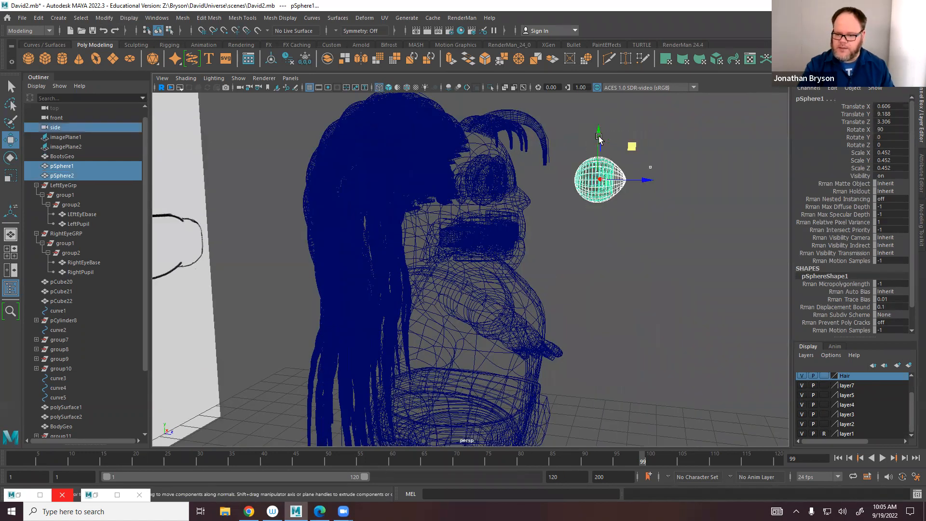
pyautogui.press('Delete')
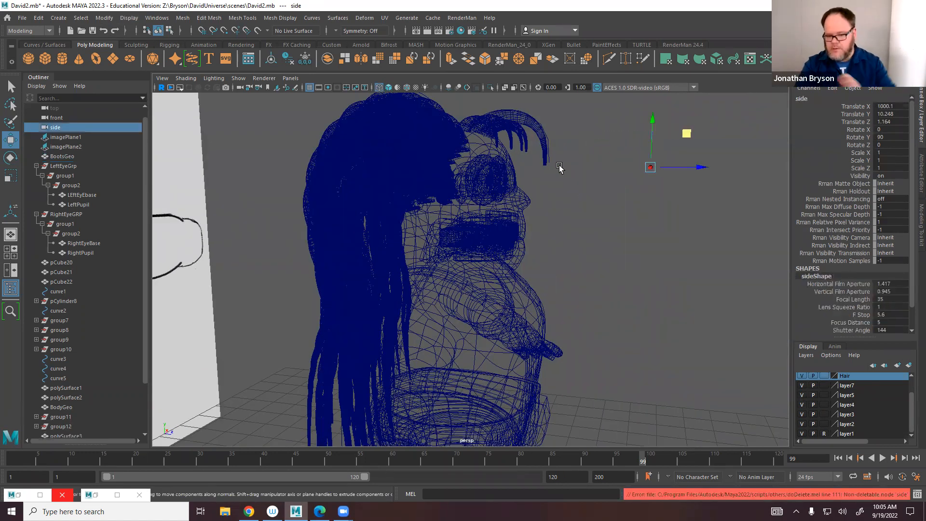
# Rename the tongue mesh inside the mouth as TongueGeo.
pyautogui.click(63, 289)
pyautogui.click(62, 281)
pyautogui.keyDown('alt'); pyautogui.moveTo(580, 256); pyautogui.dragTo(545, 256); pyautogui.keyUp('alt')
pyautogui.doubleClick(827, 98)
pyautogui.write('TongueGeo')
pyautogui.press('Return')
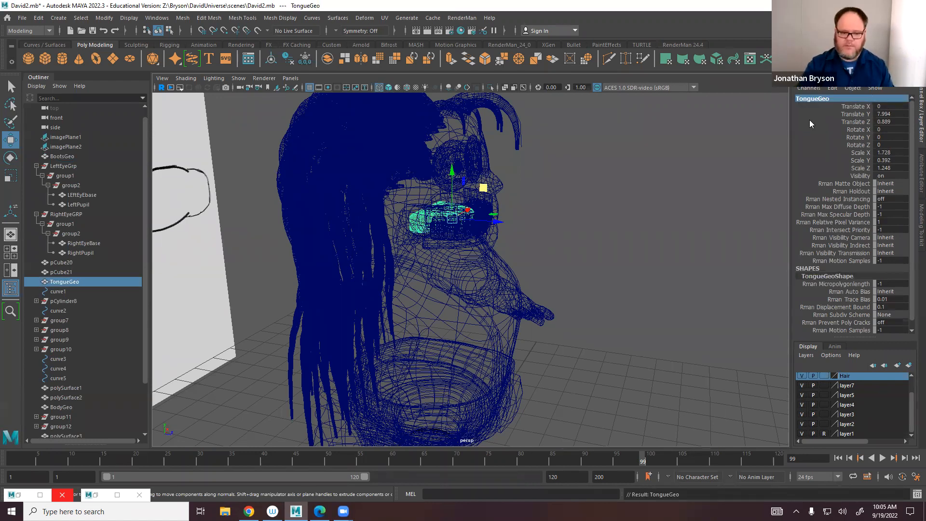
# Rename the lower teeth mesh pCube21 as BottomTetthGeo.
pyautogui.click(67, 272)
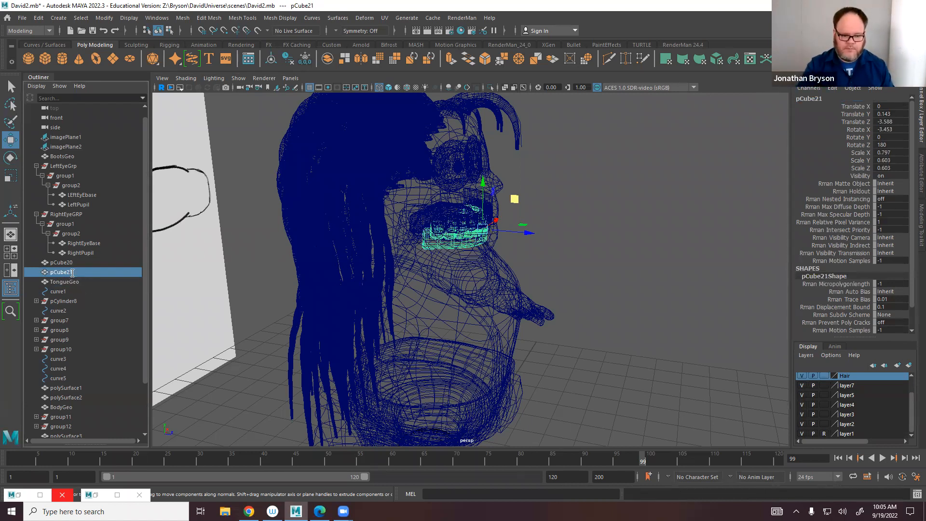
pyautogui.doubleClick(73, 273)
pyautogui.write('BottomTeethGeo')
pyautogui.press('Return')
# Rename the upper teeth mesh pCube20 as UpperTeethGeo.
pyautogui.click(61, 262)
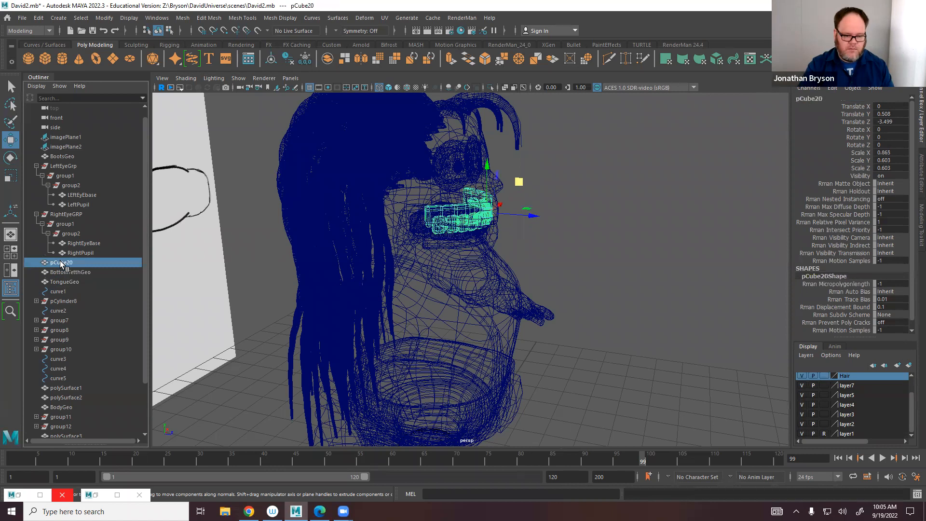
pyautogui.doubleClick(59, 264)
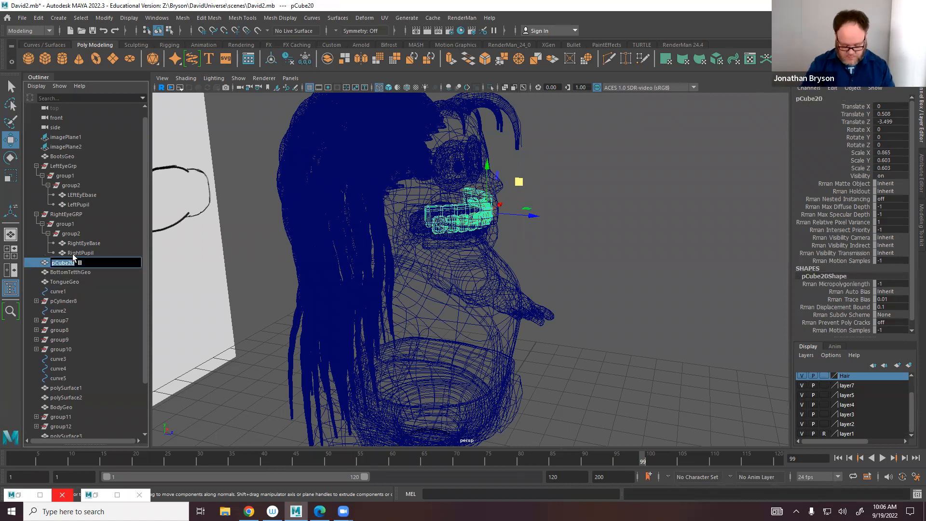
pyautogui.write('UpperTeethGeo')
pyautogui.press('Return')
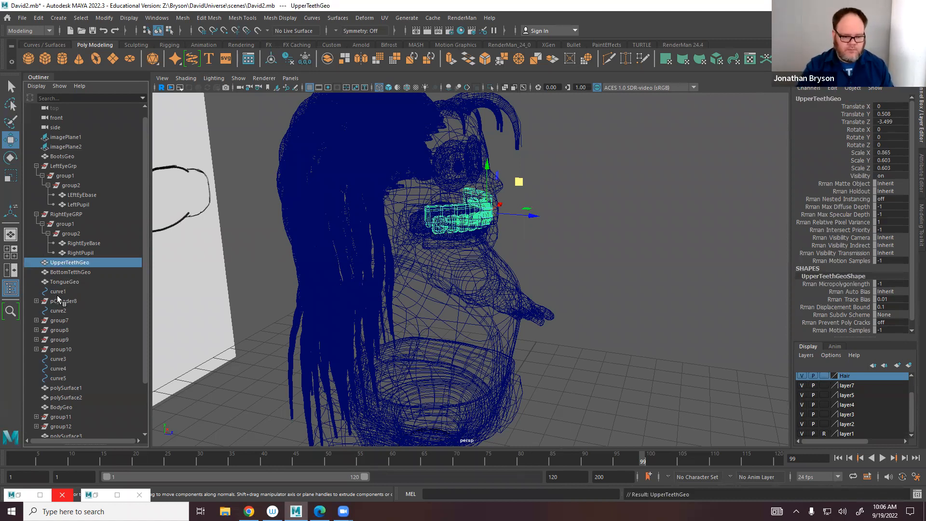
# Expand the pCylinder8 group and examine what it contains.
pyautogui.click(36, 301)
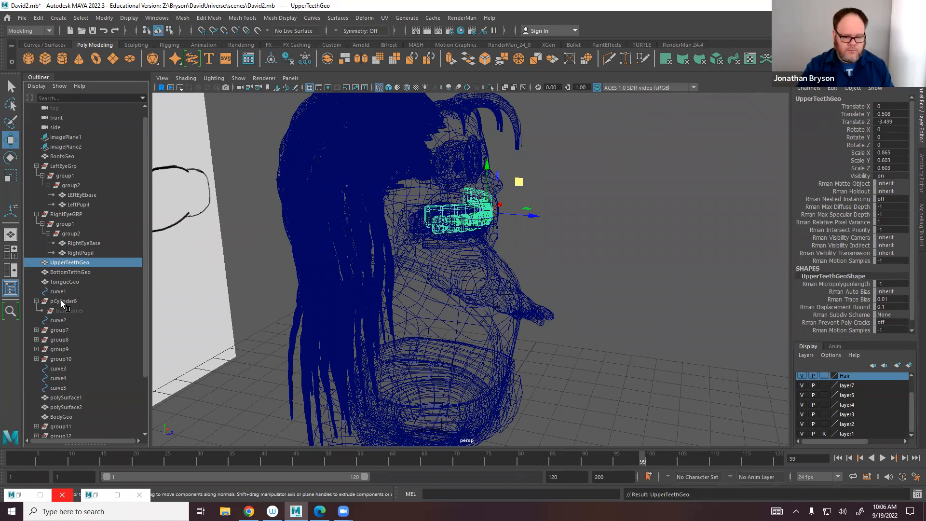
pyautogui.click(62, 300)
pyautogui.press('f')
pyautogui.keyDown('alt'); pyautogui.moveTo(516, 285); pyautogui.dragTo(451, 292); pyautogui.keyUp('alt')
# Combine all the torus pieces in group11, from pTorus11 to pTorus1, into one mesh for the left boot's laces.
pyautogui.click(473, 339)
pyautogui.keyDown('alt'); pyautogui.moveTo(472, 339); pyautogui.dragTo(462, 308); pyautogui.keyUp('alt')
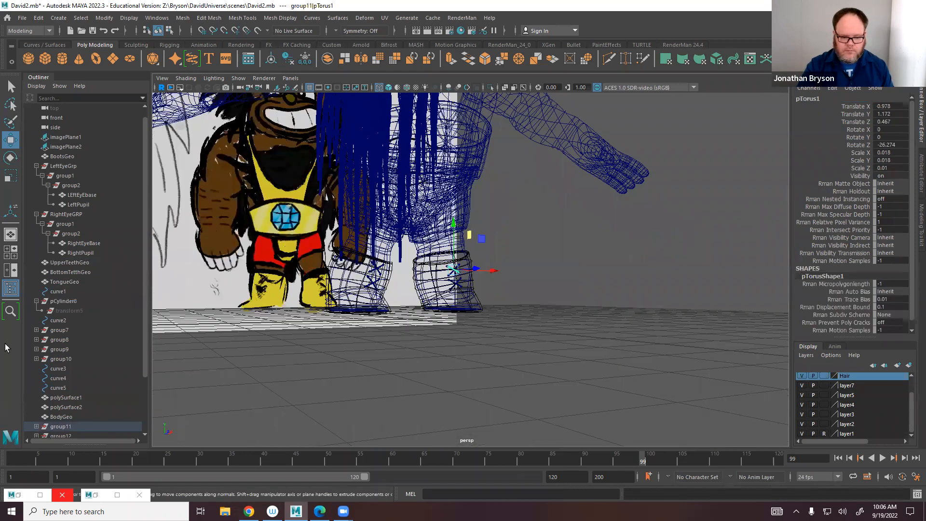
pyautogui.scroll(-3, 45, 404)
pyautogui.click(37, 359)
pyautogui.click(73, 370)
pyautogui.scroll(-5, 68, 380)
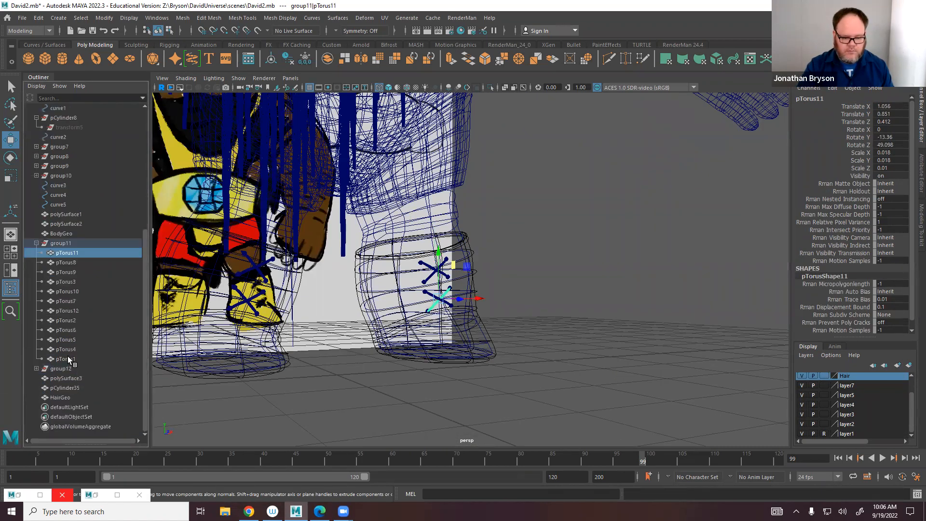
pyautogui.keyDown('shift'); pyautogui.click(66, 358); pyautogui.keyUp('shift')
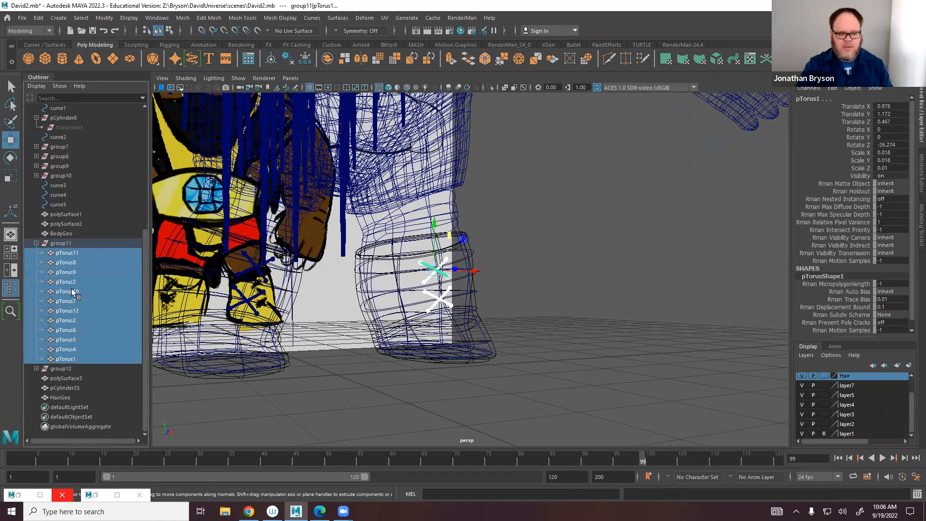
pyautogui.click(179, 20)
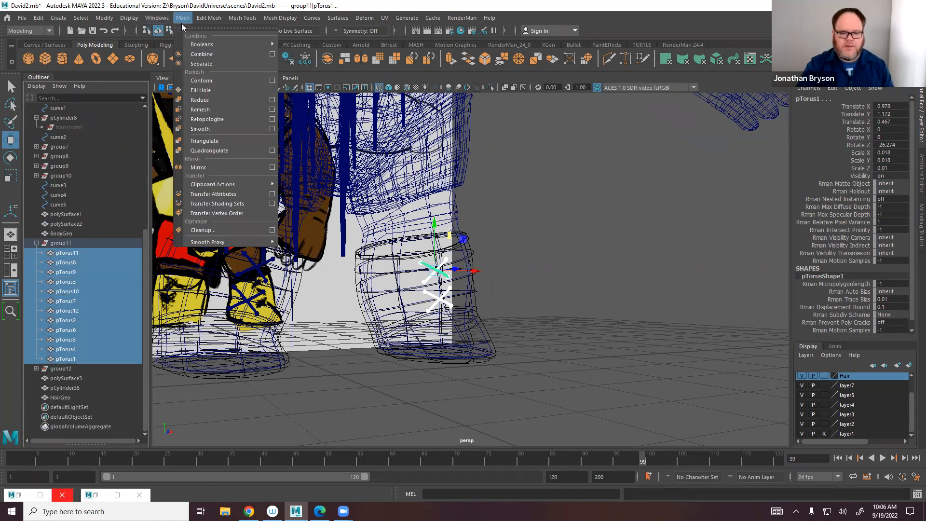
pyautogui.click(207, 54)
# Rename the combined lace mesh on the left boot as LeftLacesGeo.
pyautogui.doubleClick(816, 101)
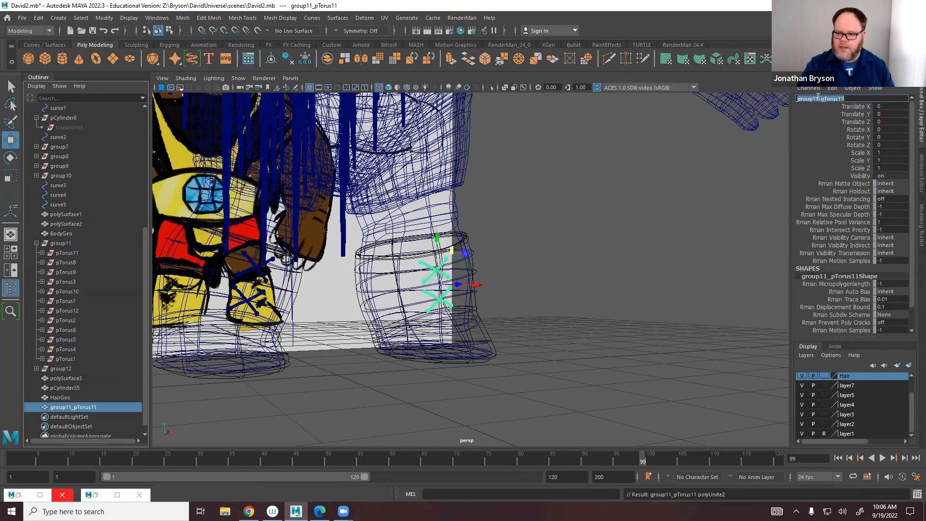
pyautogui.write('Left')
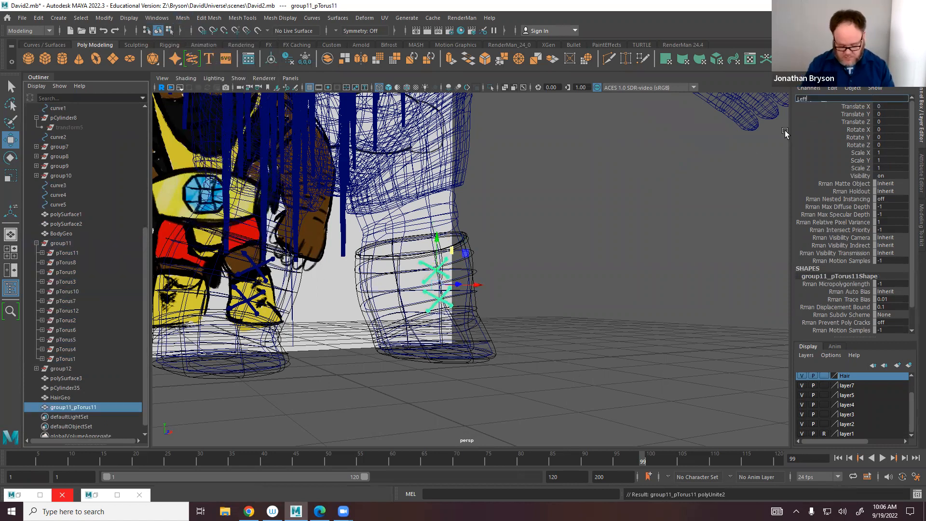
pyautogui.write('LacesGeo')
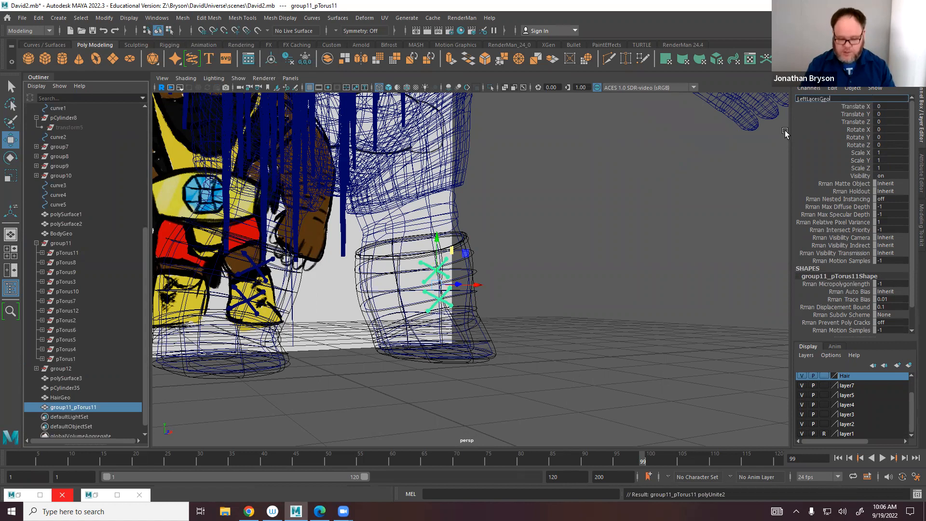
pyautogui.press('Return')
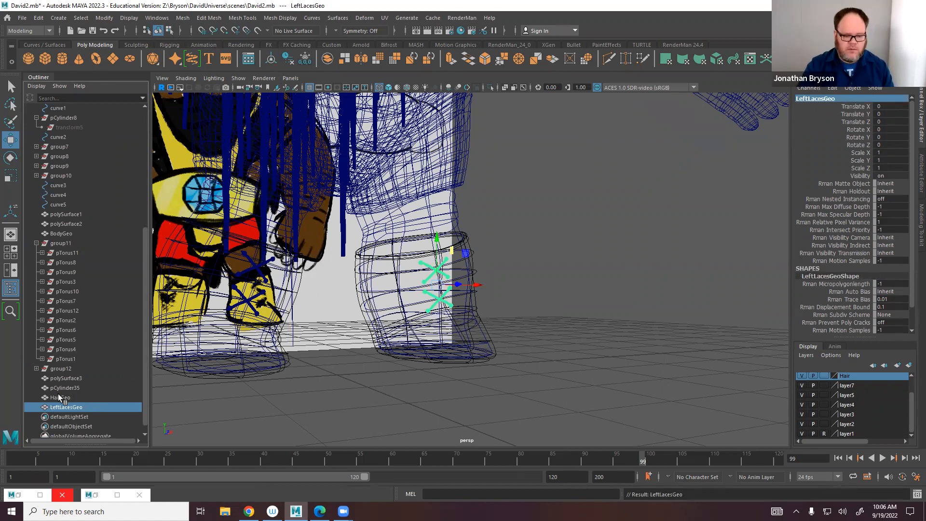
# Select only the lace pieces on the right boot and combine them into one mesh.
pyautogui.keyDown('alt'); pyautogui.moveTo(294, 329); pyautogui.dragTo(320, 351); pyautogui.keyUp('alt')
pyautogui.moveTo(289, 306); pyautogui.dragTo(340, 352)
pyautogui.keyDown('ctrl'); pyautogui.moveTo(335, 280); pyautogui.dragTo(371, 305); pyautogui.keyUp('ctrl')
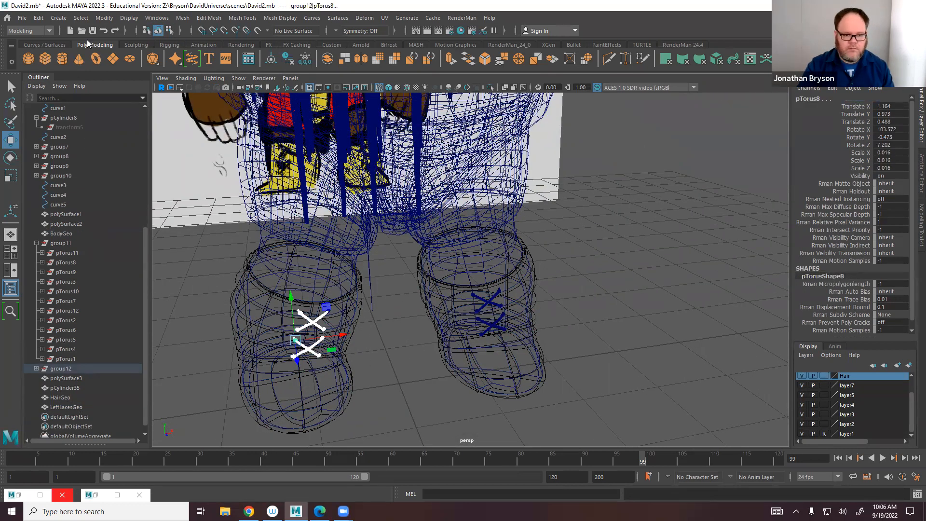
pyautogui.click(107, 18)
pyautogui.click(202, 54)
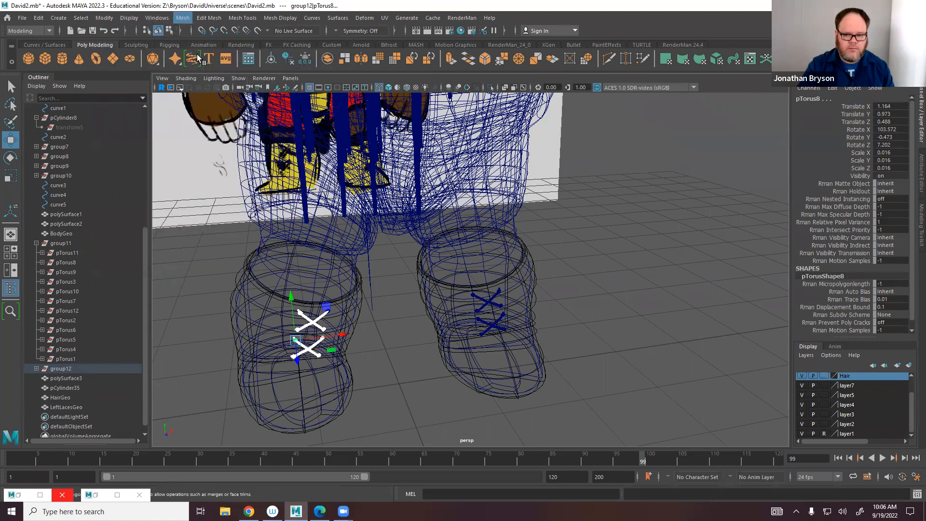
# Rename the combined lace mesh on the right boot as RightLacesGeo.
pyautogui.doubleClick(820, 98)
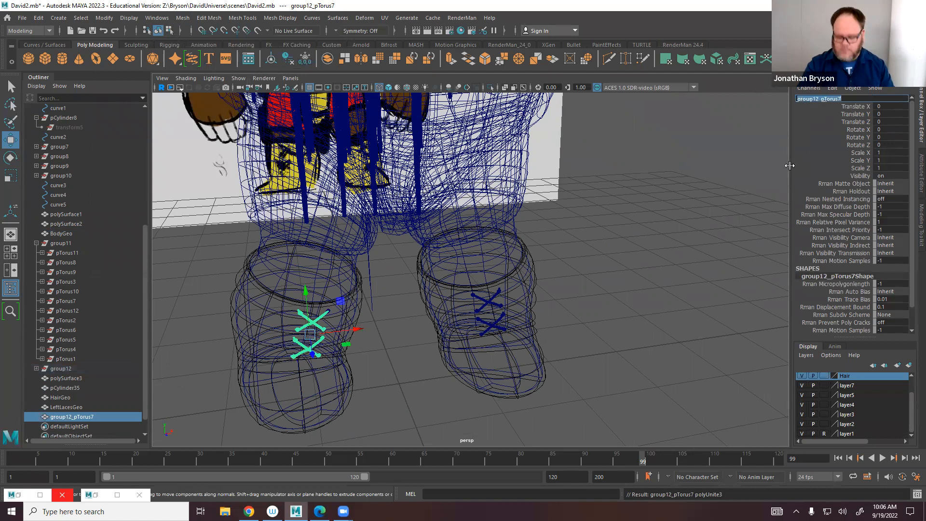
pyautogui.write('RightLac')
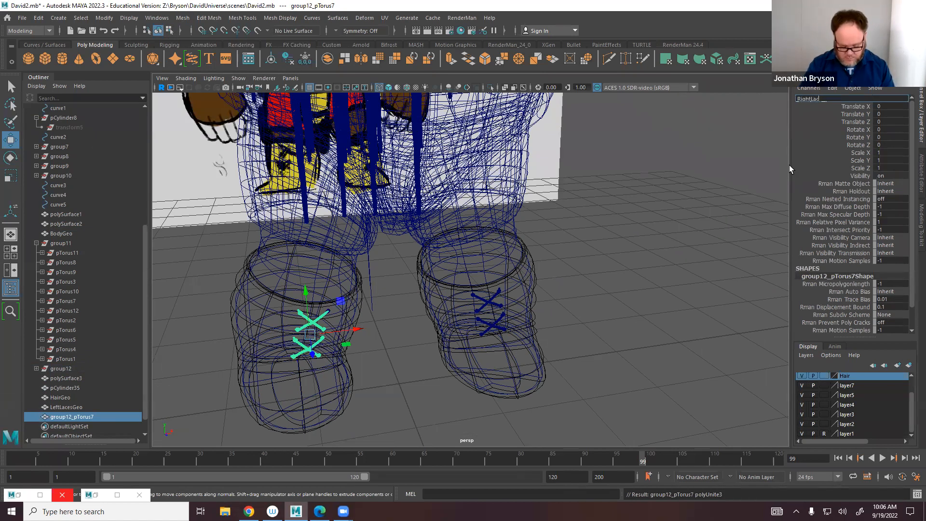
pyautogui.write('esGeo')
pyautogui.press('Return')
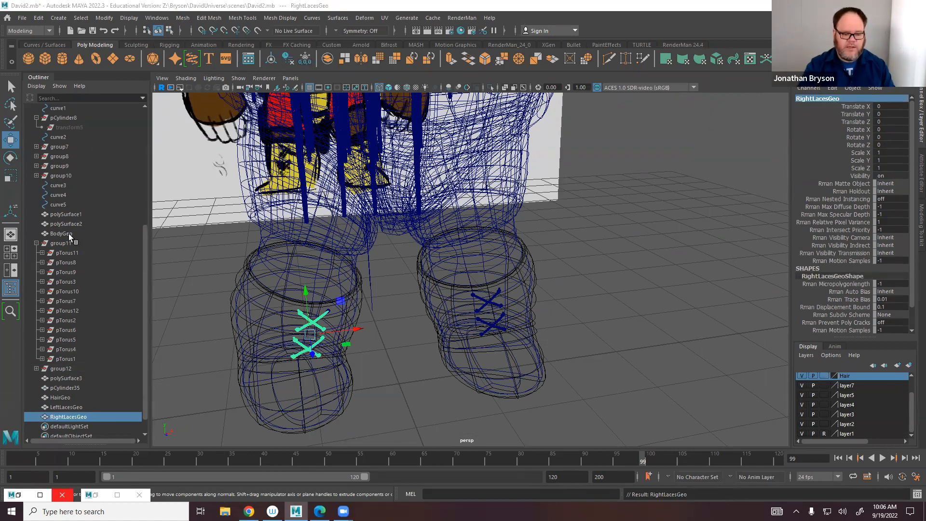
# Rename the pCylinder35 mesh at the front of the belt as JewelGeo.
pyautogui.click(76, 387)
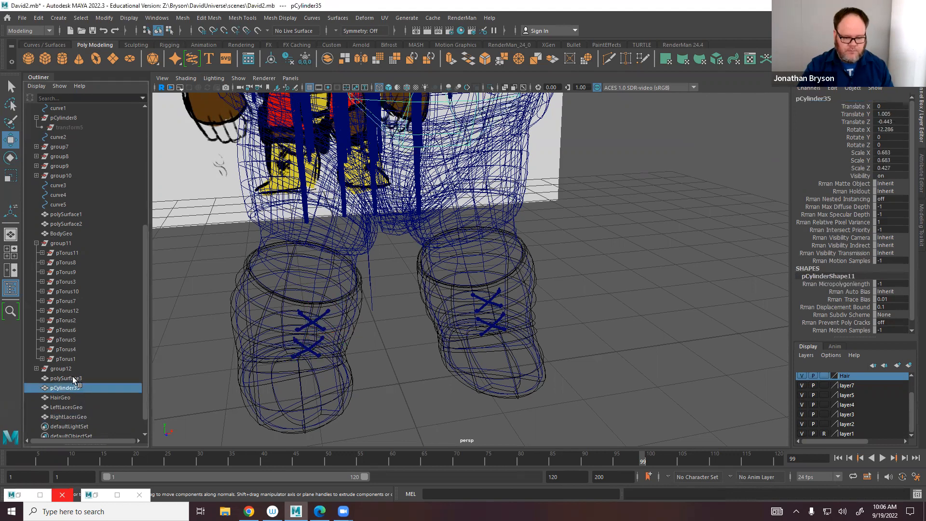
pyautogui.press('f')
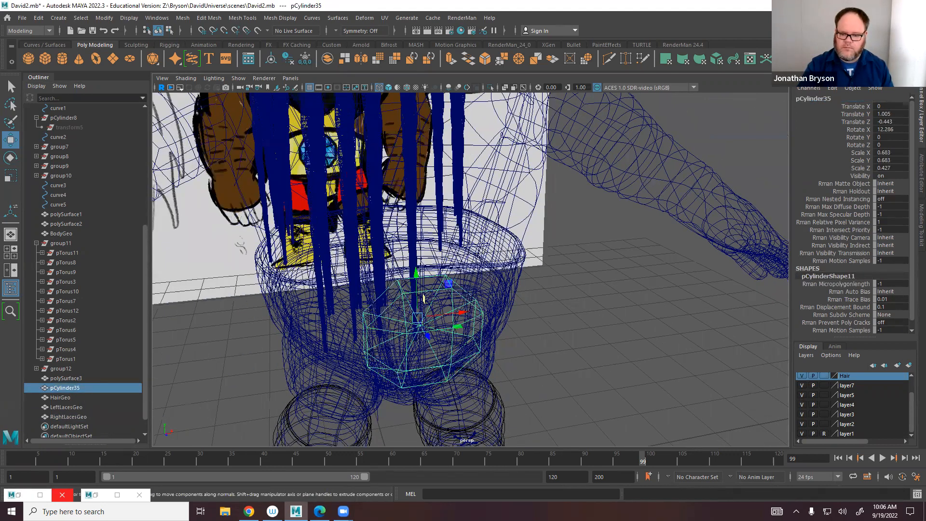
pyautogui.doubleClick(819, 96)
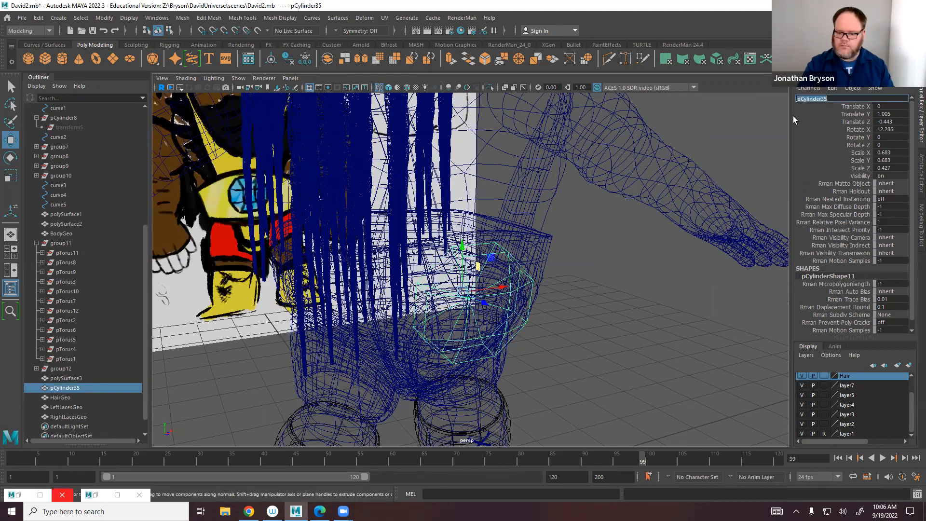
pyautogui.write('Jewel')
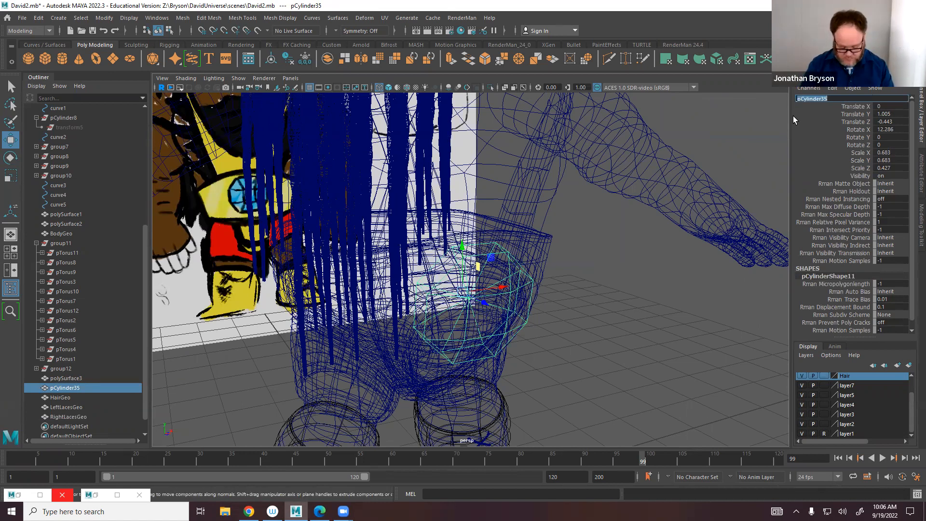
pyautogui.write('Geo')
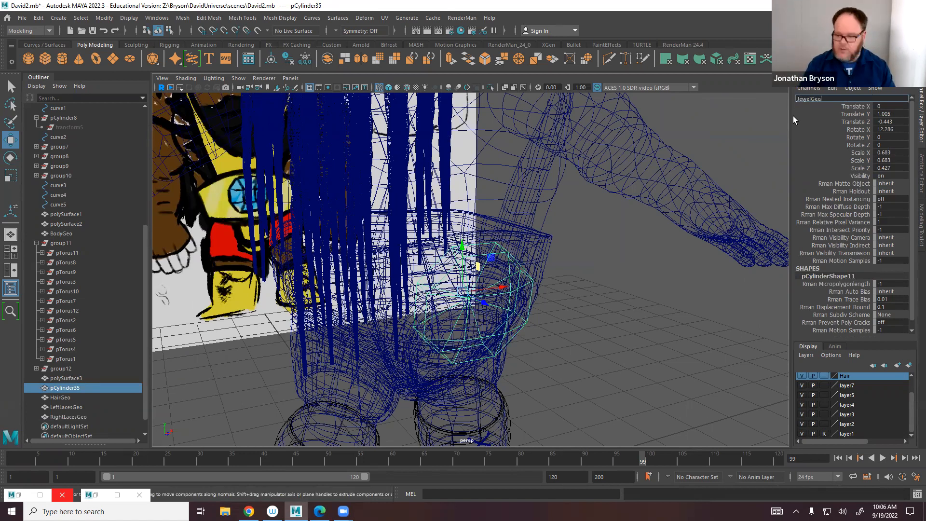
pyautogui.press('Return')
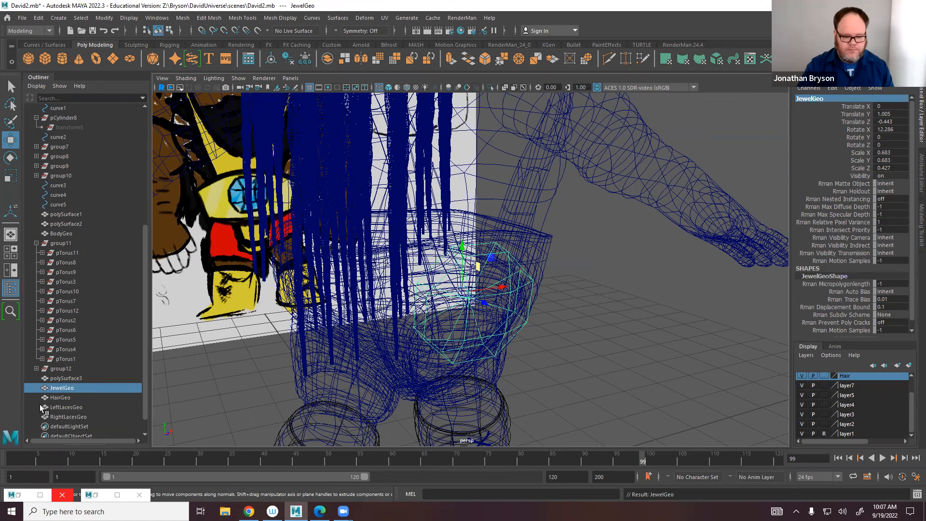
# Rename the polySurface3 belt mesh around the waist as BeltGeo.
pyautogui.click(62, 369)
pyautogui.click(62, 378)
pyautogui.click(806, 98)
pyautogui.write('BeltB')
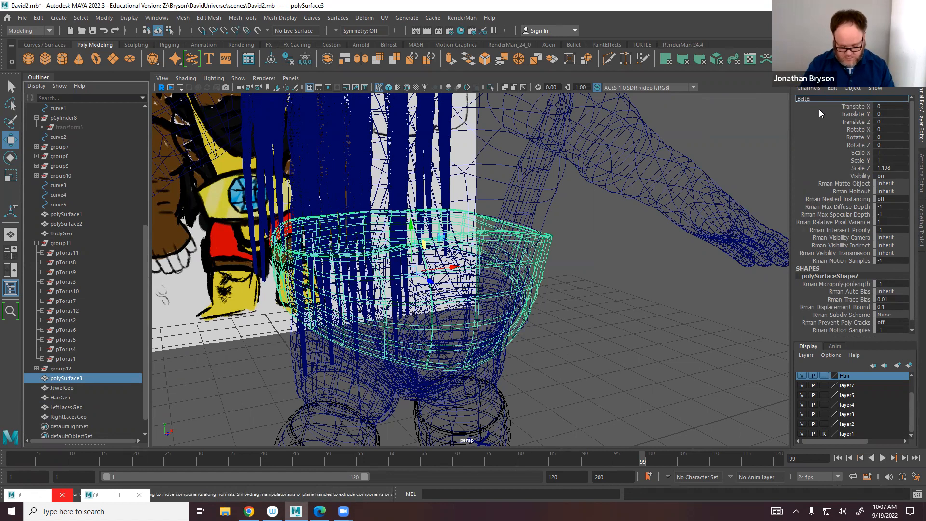
pyautogui.press('BackSpace')
pyautogui.write('Geo')
pyautogui.press('Return')
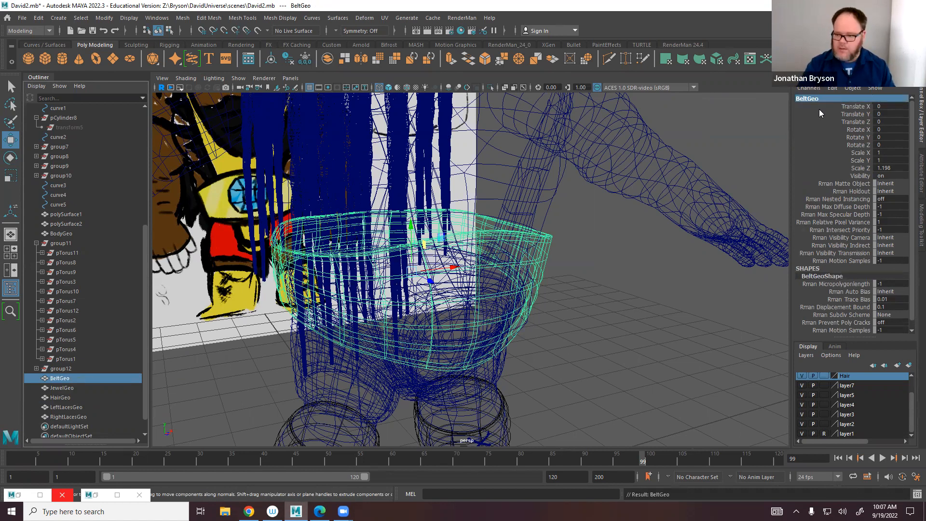
# Rename the polySurface1 mesh covering the hips and upper legs as ShortsGeo.
pyautogui.click(482, 382)
pyautogui.click(828, 98)
pyautogui.write('ShortsGeo')
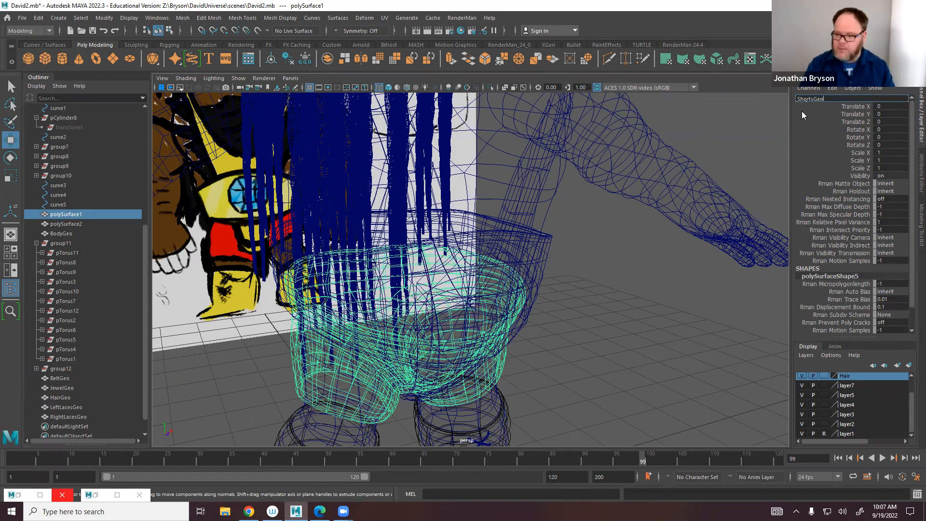
pyautogui.press('Return')
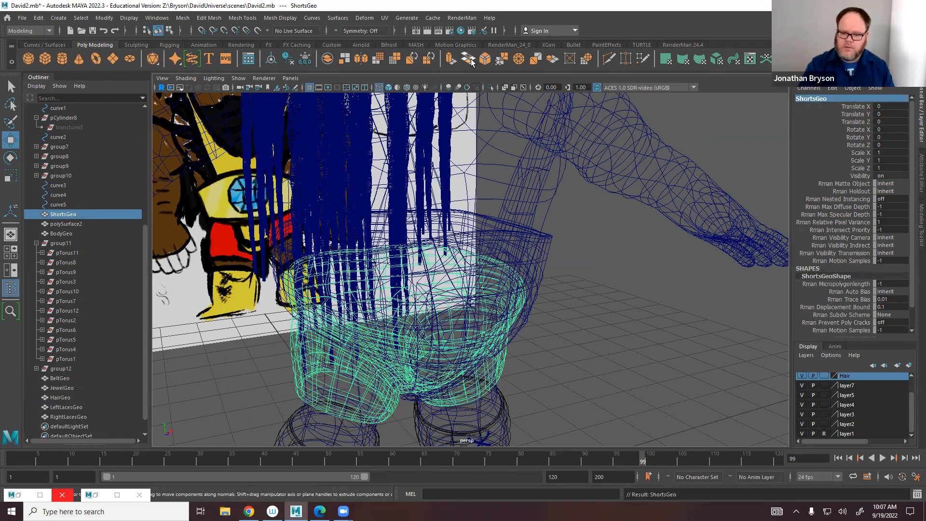
# Rename the polySurface2 strap mesh running over the torso as SuspendersGeo.
pyautogui.click(543, 165)
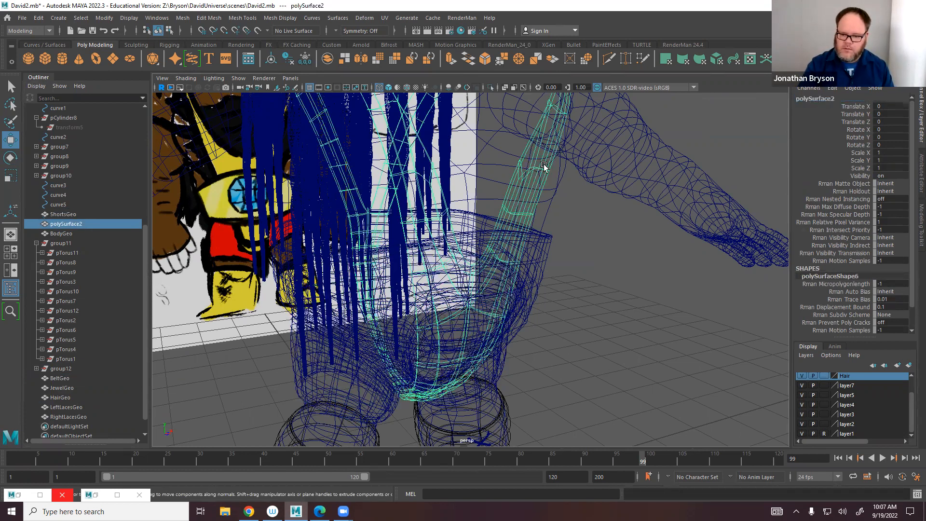
pyautogui.click(822, 99)
pyautogui.write('Suspenders')
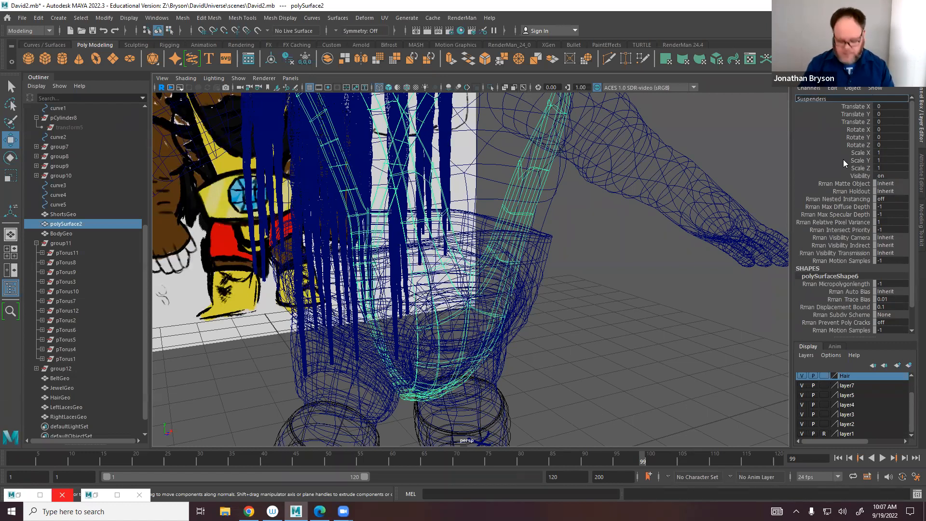
pyautogui.write('Geo')
pyautogui.press('Return')
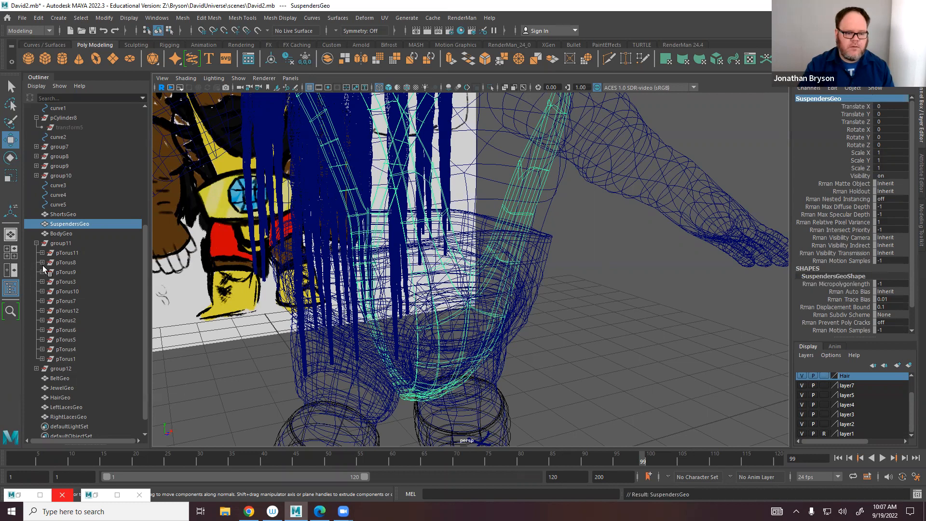
# Select the whole character in the viewport and delete all construction history in the scene.
pyautogui.scroll(5, 67, 228)
pyautogui.scroll(1, 67, 228)
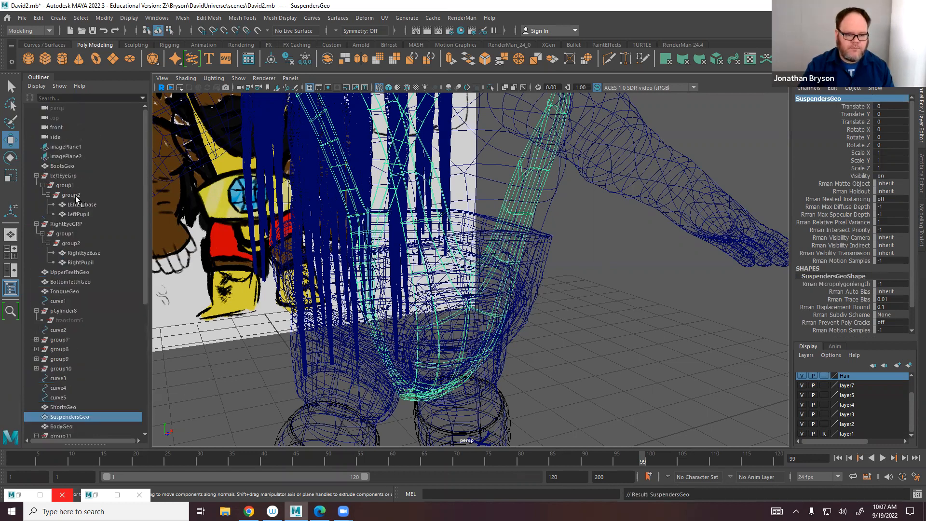
pyautogui.scroll(-6, 66, 295)
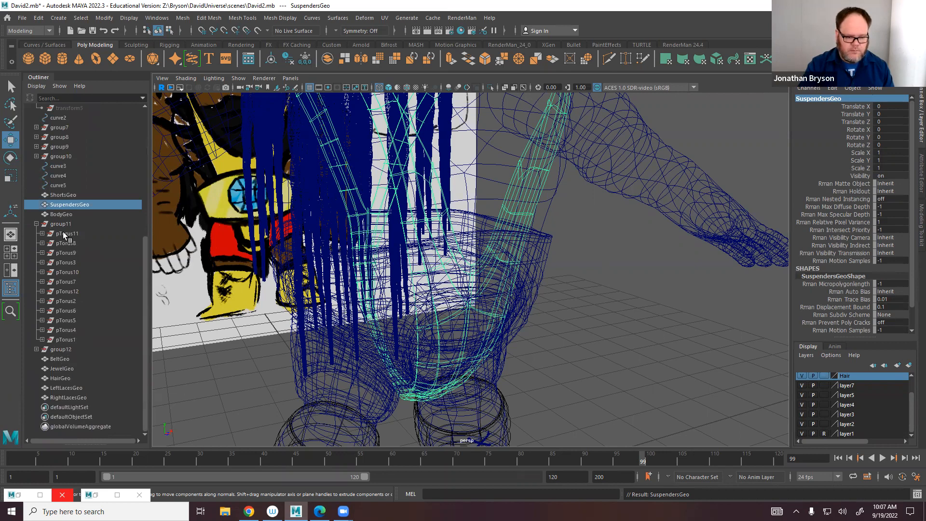
pyautogui.click(60, 223)
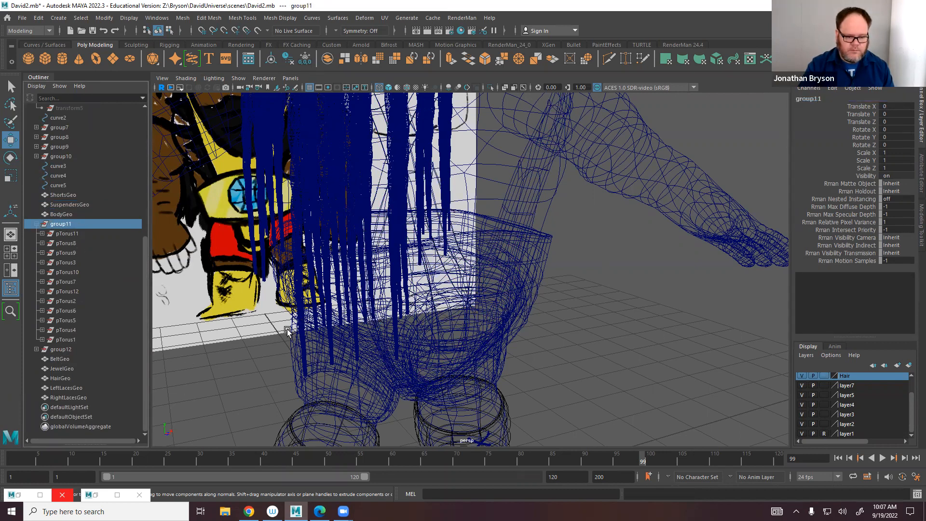
pyautogui.scroll(-10, 498, 310)
pyautogui.keyDown('alt'); pyautogui.moveTo(345, 227); pyautogui.dragTo(379, 345); pyautogui.keyUp('alt')
pyautogui.moveTo(299, 192); pyautogui.dragTo(568, 318)
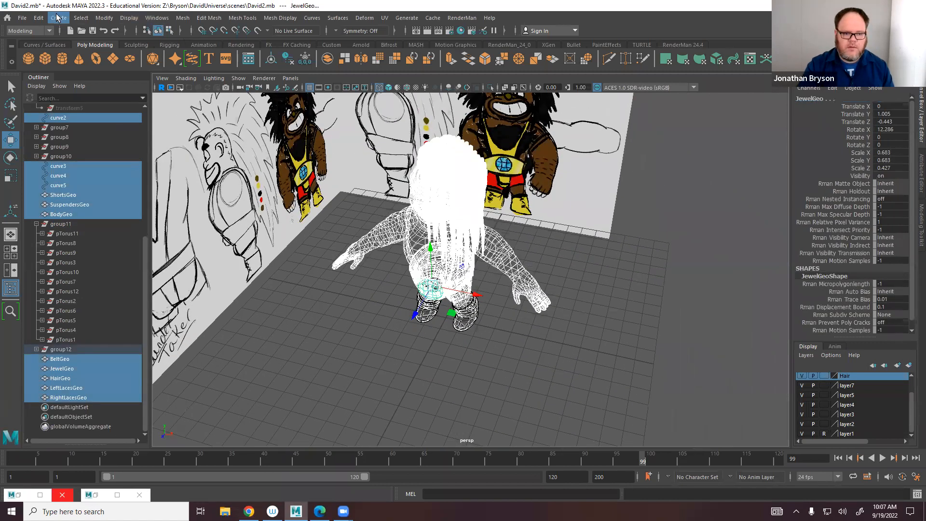
pyautogui.click(39, 18)
pyautogui.moveTo(97, 143)
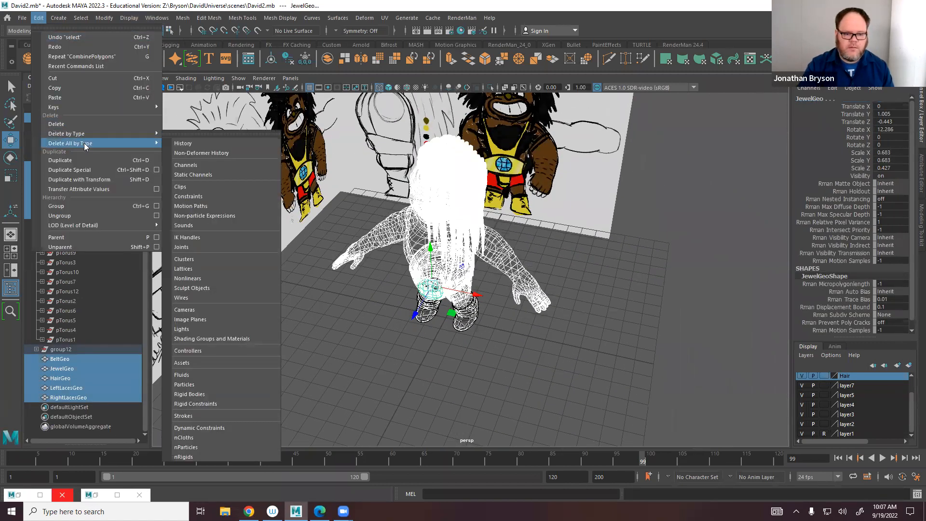
pyautogui.click(187, 144)
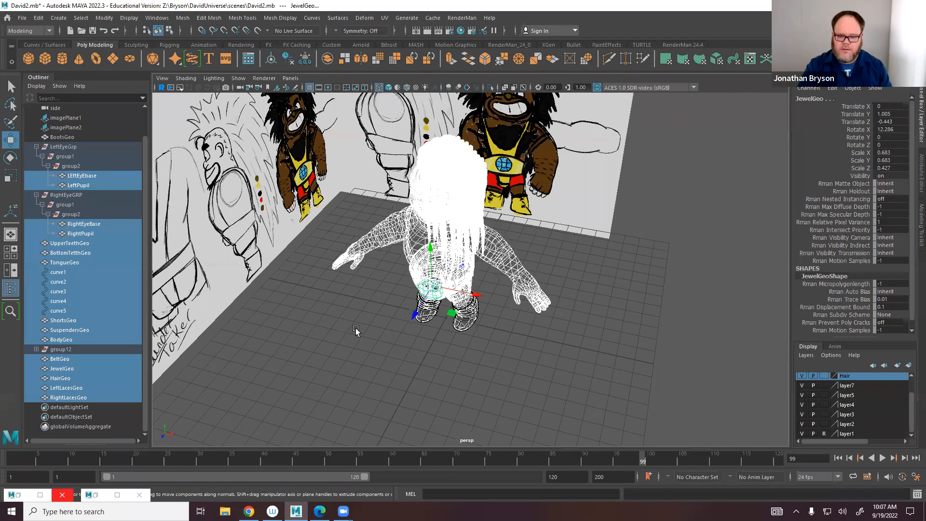
# Select RightEyeGRP and LeftEyeGrp to examine which parts of the head they contain.
pyautogui.keyDown('alt'); pyautogui.moveTo(355, 329); pyautogui.dragTo(398, 322); pyautogui.keyUp('alt')
pyautogui.keyDown('alt'); pyautogui.moveTo(398, 322); pyautogui.dragTo(487, 318, button='right'); pyautogui.keyUp('alt')
pyautogui.keyDown('alt'); pyautogui.moveTo(487, 318); pyautogui.dragTo(526, 289); pyautogui.keyUp('alt')
pyautogui.keyDown('alt'); pyautogui.moveTo(434, 217); pyautogui.dragTo(448, 328, button='middle'); pyautogui.keyUp('alt')
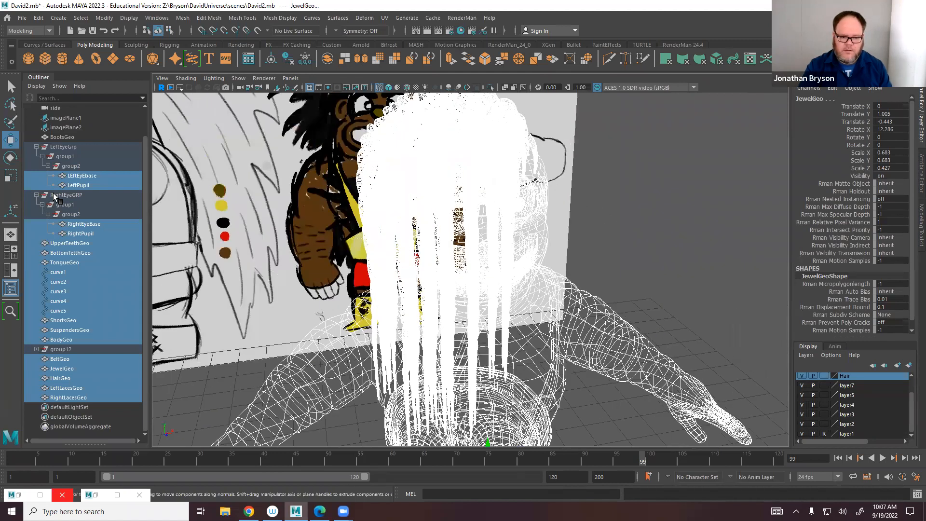
pyautogui.click(71, 196)
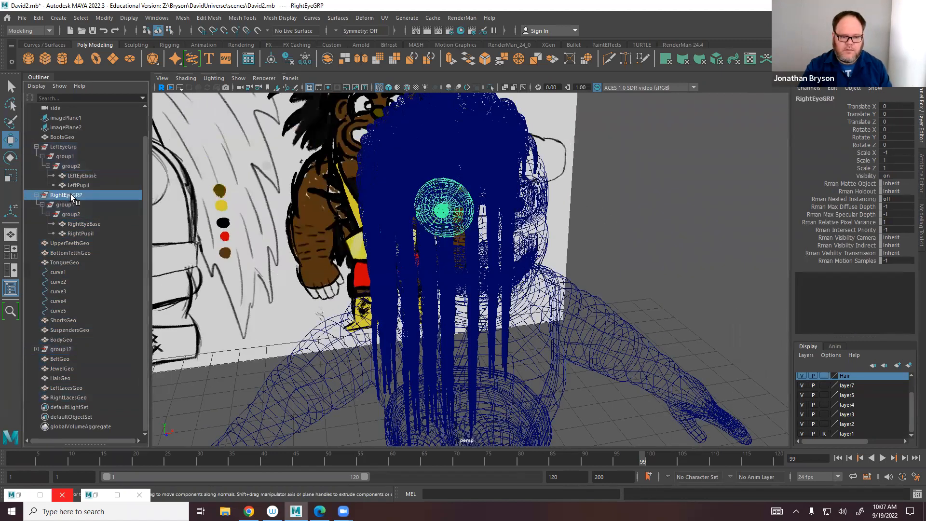
pyautogui.keyDown('ctrl'); pyautogui.click(58, 146); pyautogui.keyUp('ctrl')
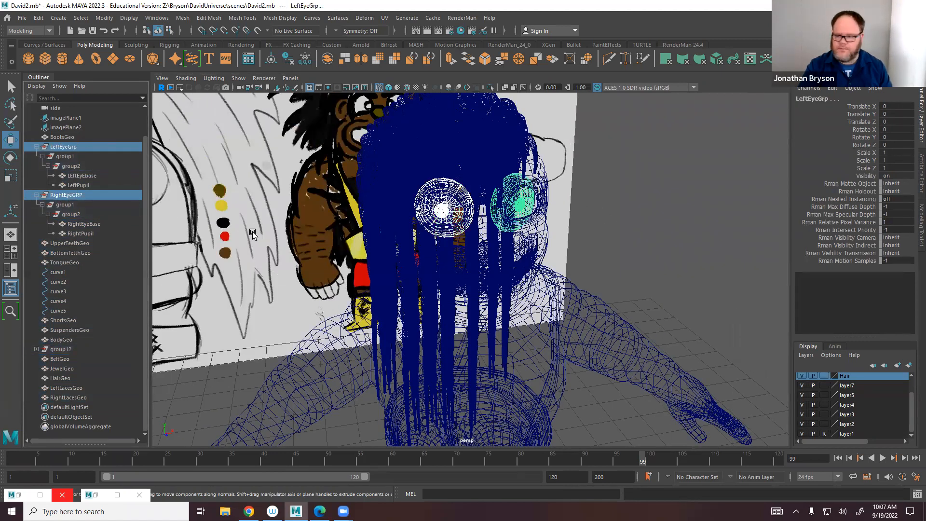
# Select every named Geo mesh from BootsGeo to RightLacesGeo, without the eye groups and curves, and freeze their transformations.
pyautogui.click(69, 138)
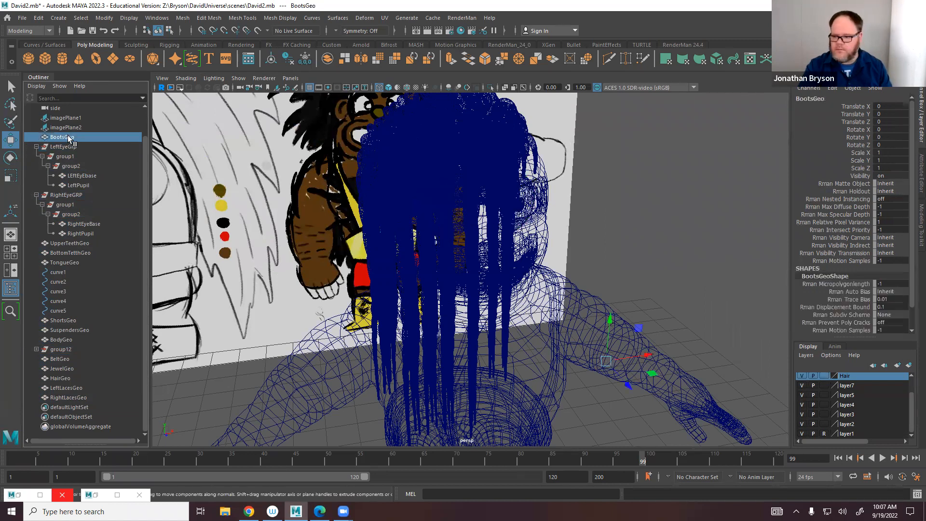
pyautogui.keyDown('ctrl'); pyautogui.click(65, 244); pyautogui.keyUp('ctrl')
pyautogui.keyDown('ctrl'); pyautogui.click(65, 252); pyautogui.keyUp('ctrl')
pyautogui.keyDown('ctrl'); pyautogui.click(62, 261); pyautogui.keyUp('ctrl')
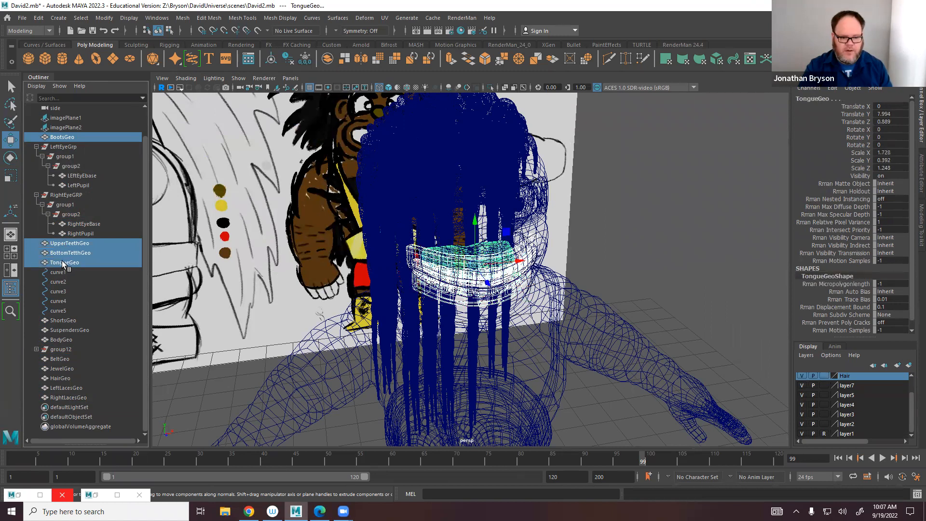
pyautogui.keyDown('ctrl'); pyautogui.click(69, 326); pyautogui.keyUp('ctrl')
pyautogui.keyDown('ctrl'); pyautogui.click(63, 312); pyautogui.keyUp('ctrl')
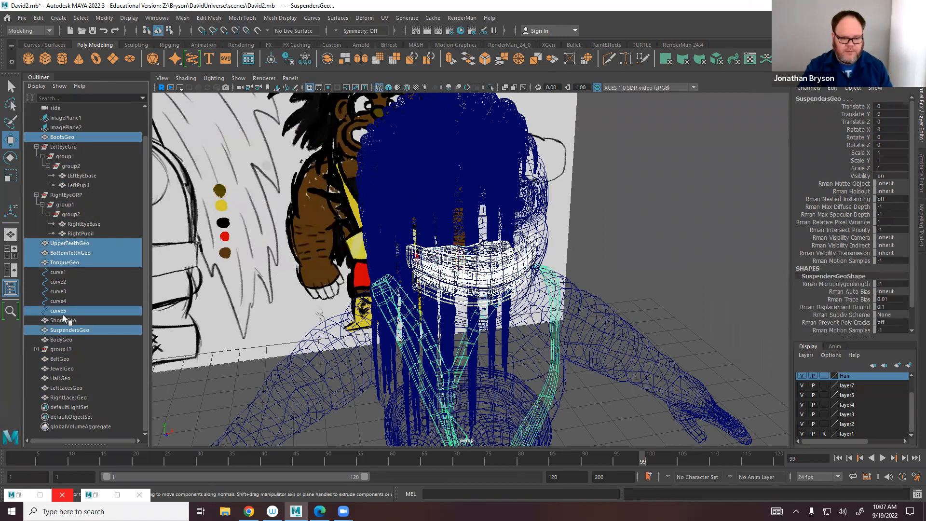
pyautogui.keyDown('ctrl'); pyautogui.click(62, 311); pyautogui.keyUp('ctrl')
pyautogui.keyDown('ctrl'); pyautogui.click(62, 321); pyautogui.keyUp('ctrl')
pyautogui.keyDown('ctrl'); pyautogui.click(58, 340); pyautogui.keyUp('ctrl')
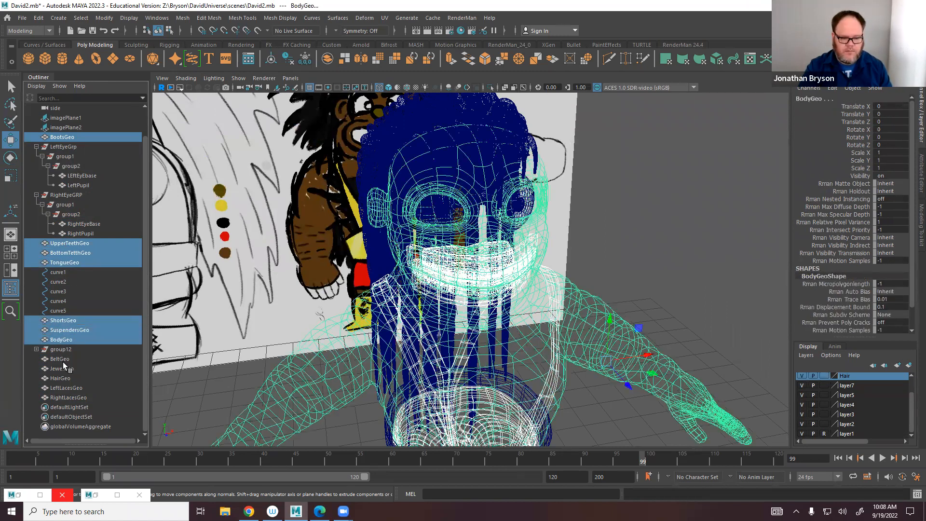
pyautogui.keyDown('ctrl'); pyautogui.click(60, 359); pyautogui.keyUp('ctrl')
pyautogui.keyDown('ctrl'); pyautogui.click(61, 369); pyautogui.keyUp('ctrl')
pyautogui.keyDown('ctrl'); pyautogui.click(65, 387); pyautogui.keyUp('ctrl')
pyautogui.keyDown('ctrl'); pyautogui.click(63, 378); pyautogui.keyUp('ctrl')
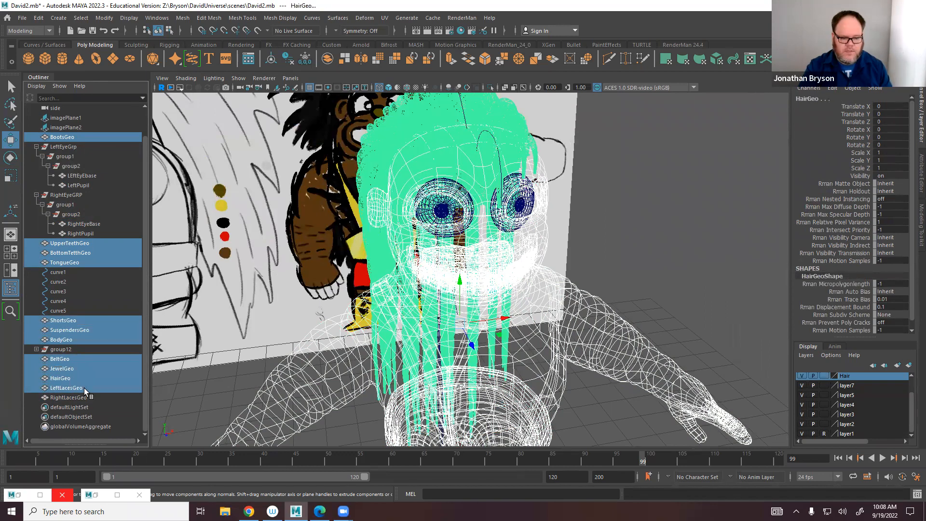
pyautogui.keyDown('ctrl'); pyautogui.click(68, 397); pyautogui.keyUp('ctrl')
pyautogui.keyDown('alt'); pyautogui.moveTo(432, 185); pyautogui.dragTo(568, 198); pyautogui.keyUp('alt')
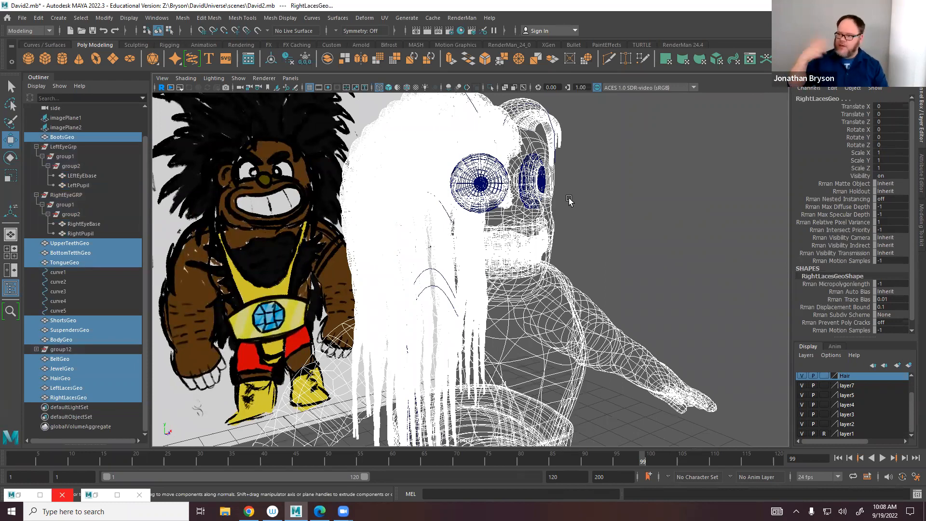
pyautogui.keyDown('alt'); pyautogui.moveTo(562, 191); pyautogui.dragTo(560, 300); pyautogui.keyUp('alt')
pyautogui.scroll(3, 561, 299)
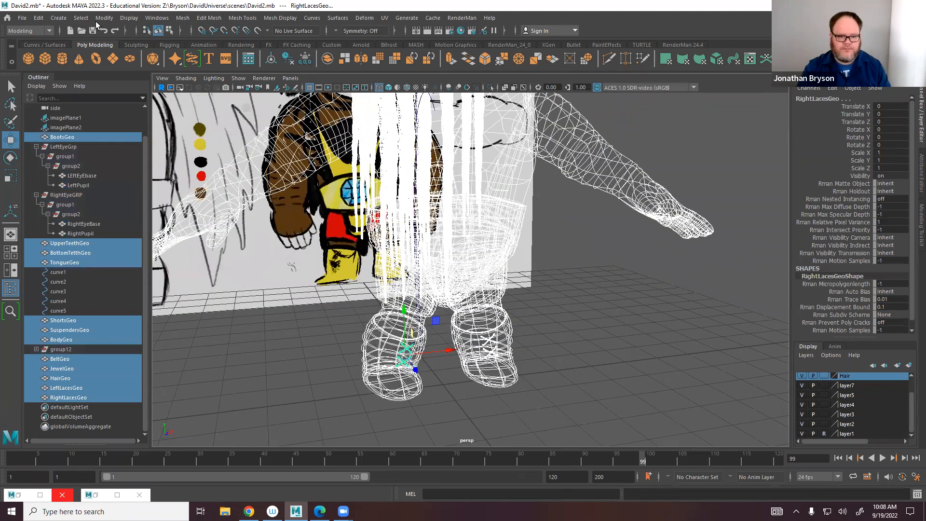
pyautogui.click(36, 19)
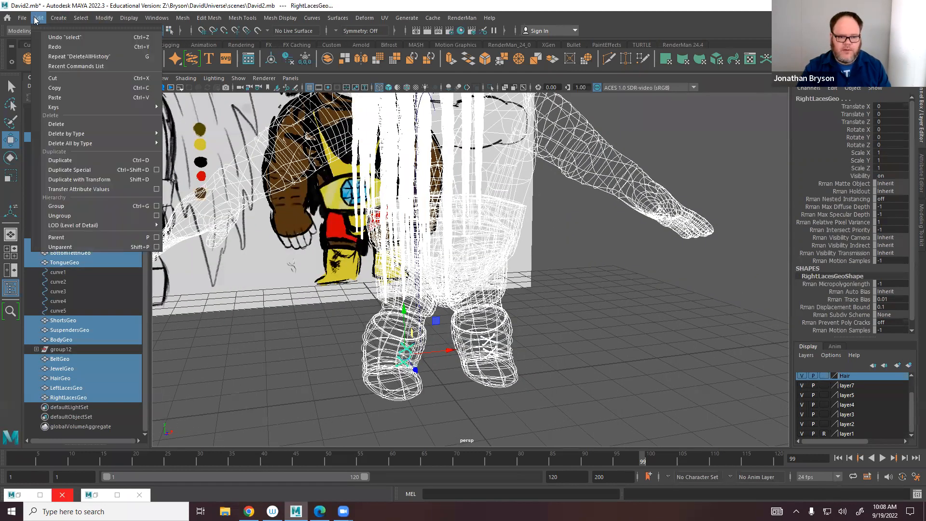
pyautogui.moveTo(104, 18)
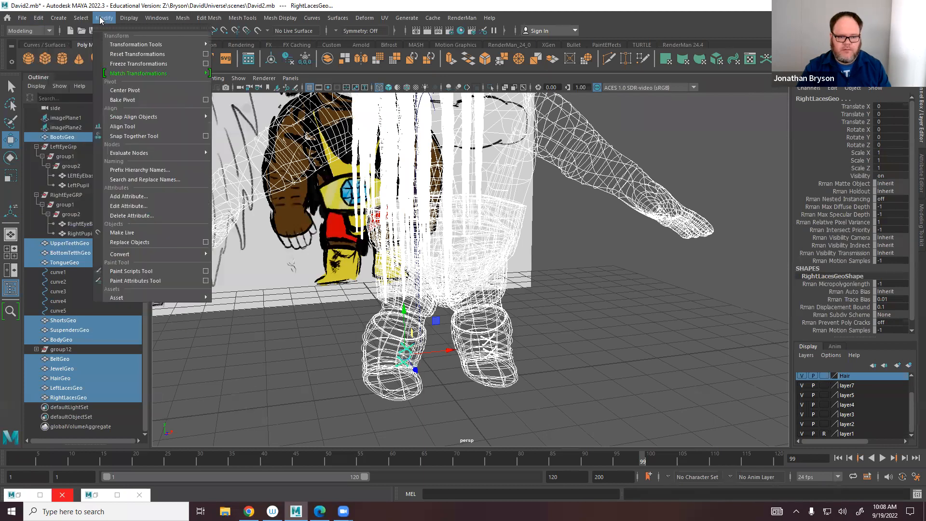
pyautogui.click(129, 63)
# Add LeftEyeGrp and RightEyeGRP to the selected meshes, group everything together, and name the group DavidGeoGrp.
pyautogui.keyDown('alt'); pyautogui.moveTo(469, 192); pyautogui.dragTo(461, 236); pyautogui.keyUp('alt')
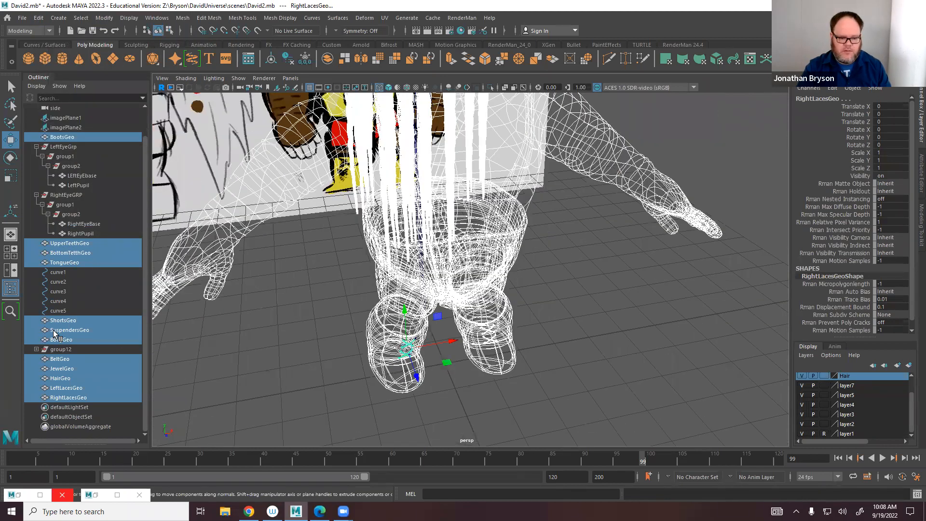
pyautogui.keyDown('ctrl'); pyautogui.click(57, 146); pyautogui.keyUp('ctrl')
pyautogui.keyDown('ctrl'); pyautogui.click(60, 195); pyautogui.keyUp('ctrl')
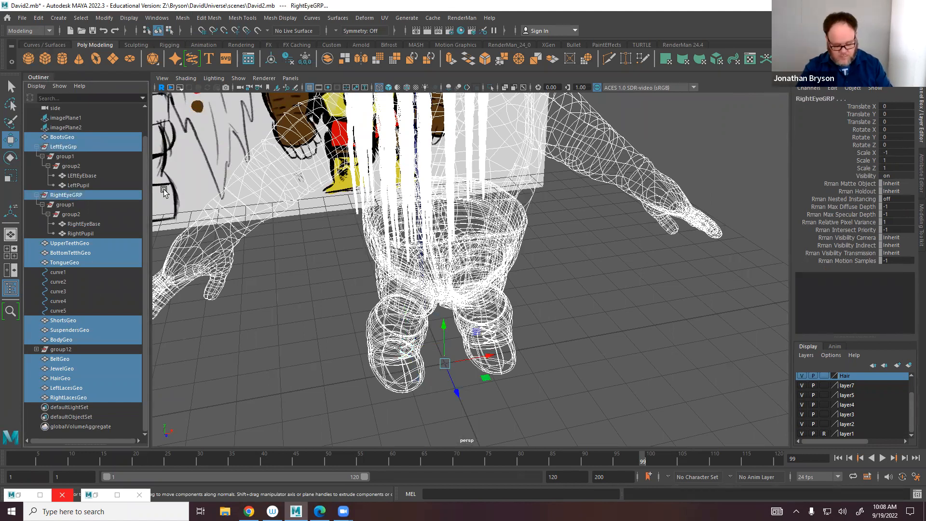
pyautogui.hotkey('ctrl', 'g')
pyautogui.doubleClick(57, 221)
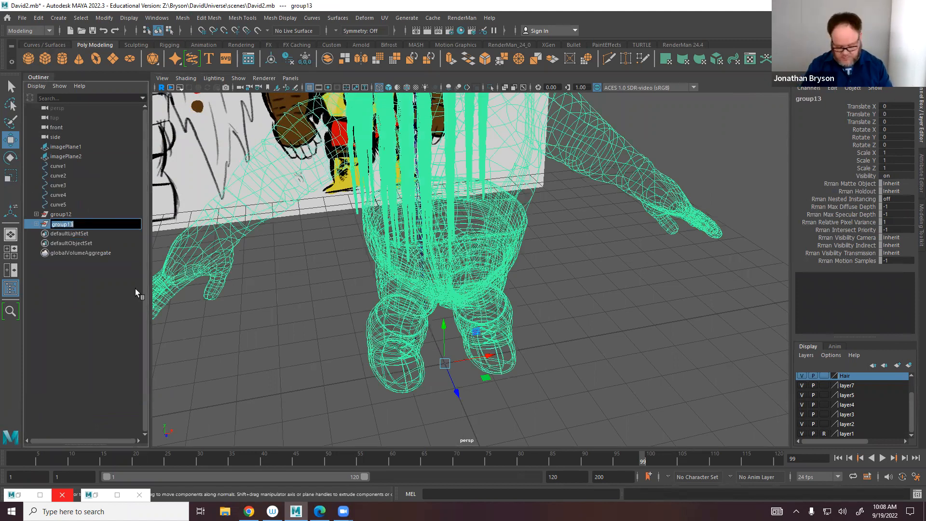
pyautogui.write('David')
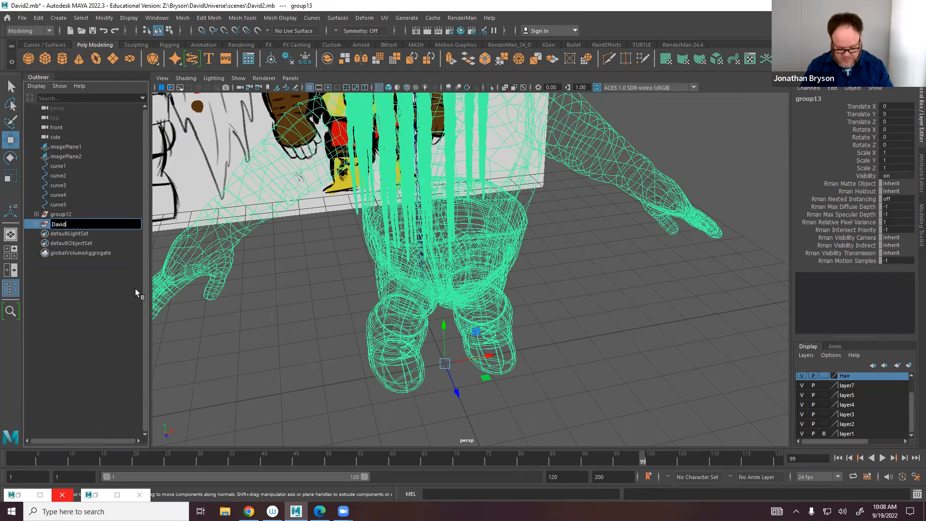
pyautogui.write('GeoGrp')
pyautogui.press('Return')
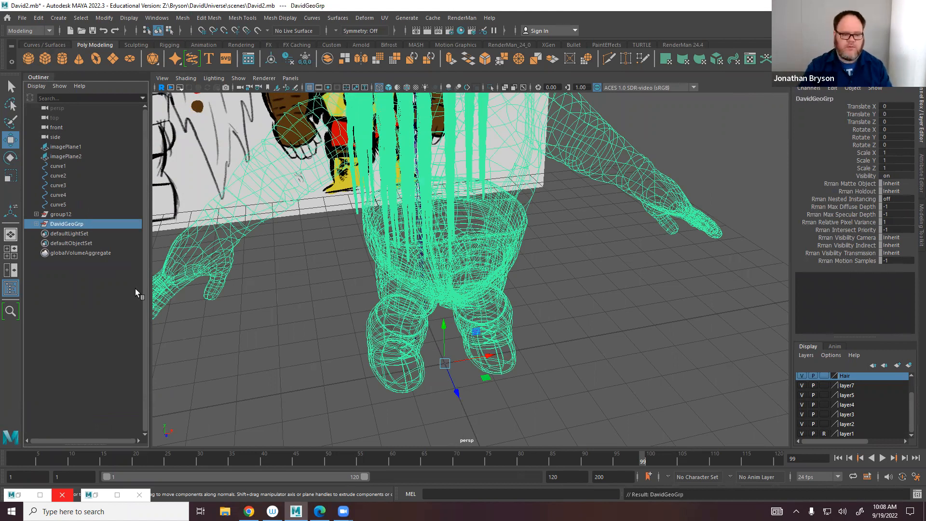
# Inspect group12 on the boot laces and move its pTorus3 mesh into DavidGeoGrp.
pyautogui.click(60, 214)
pyautogui.press('f')
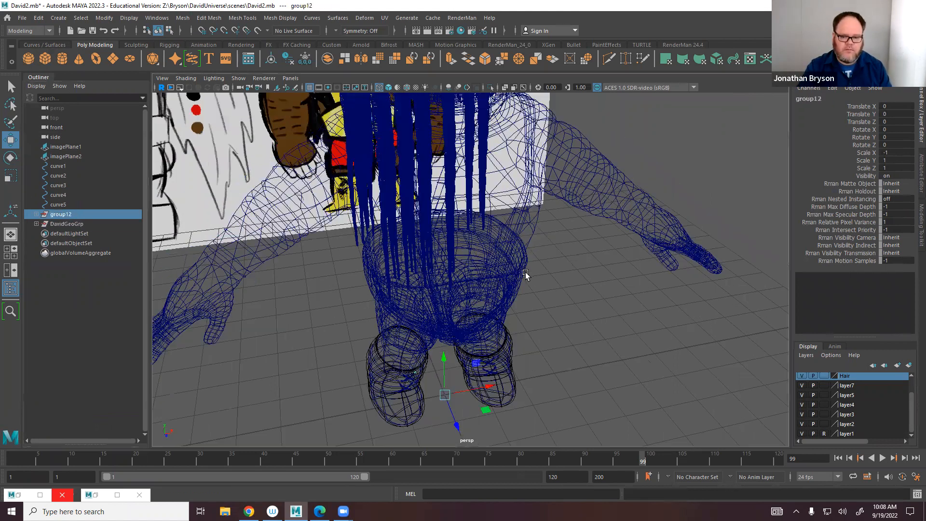
pyautogui.click(36, 214)
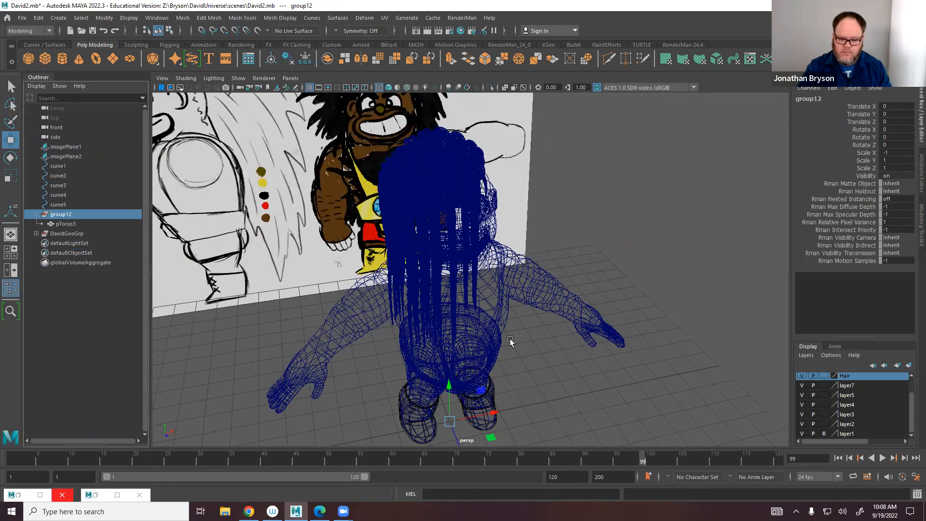
pyautogui.keyDown('alt'); pyautogui.moveTo(510, 341); pyautogui.dragTo(501, 217, button='middle'); pyautogui.keyUp('alt')
pyautogui.keyDown('alt'); pyautogui.moveTo(501, 217); pyautogui.dragTo(429, 188); pyautogui.keyUp('alt')
pyautogui.scroll(10, 318, 312)
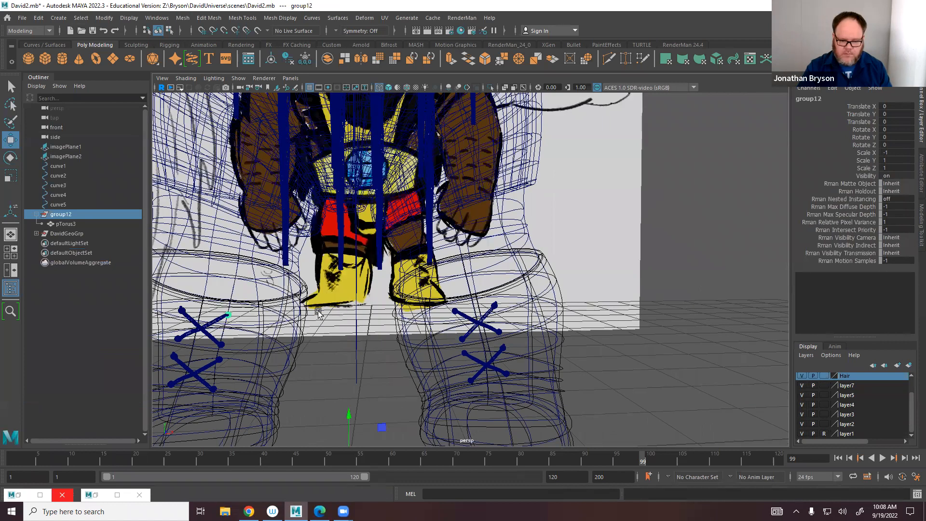
pyautogui.keyDown('alt'); pyautogui.moveTo(318, 313); pyautogui.dragTo(397, 293, button='middle'); pyautogui.keyUp('alt')
pyautogui.click(61, 222)
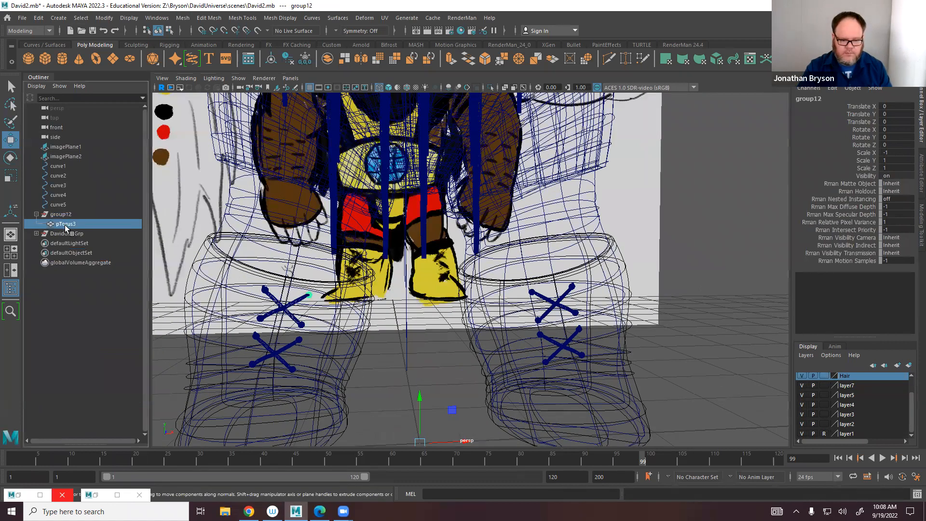
pyautogui.moveTo(61, 223); pyautogui.dragTo(63, 231, button='middle')
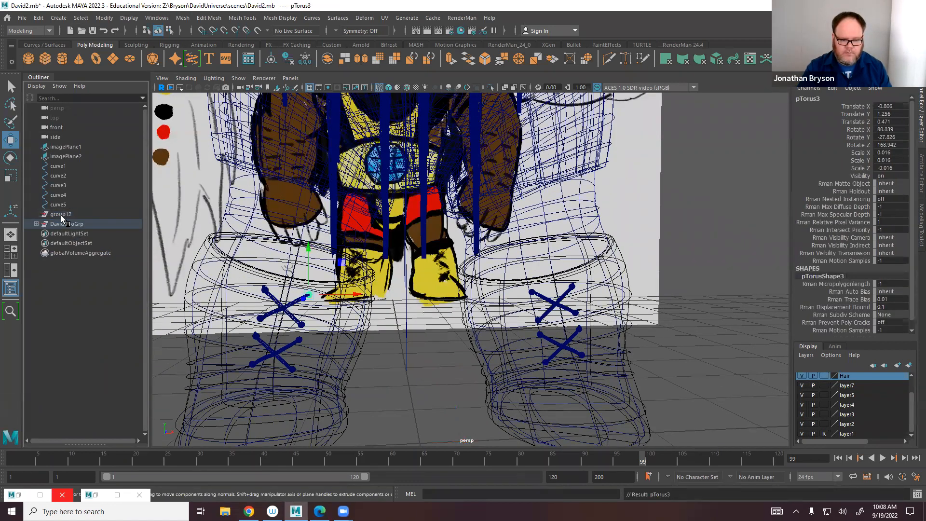
# Delete the emptied group12 and the leftover curves curve1 through curve5.
pyautogui.click(61, 215)
pyautogui.press('Delete')
pyautogui.click(57, 204)
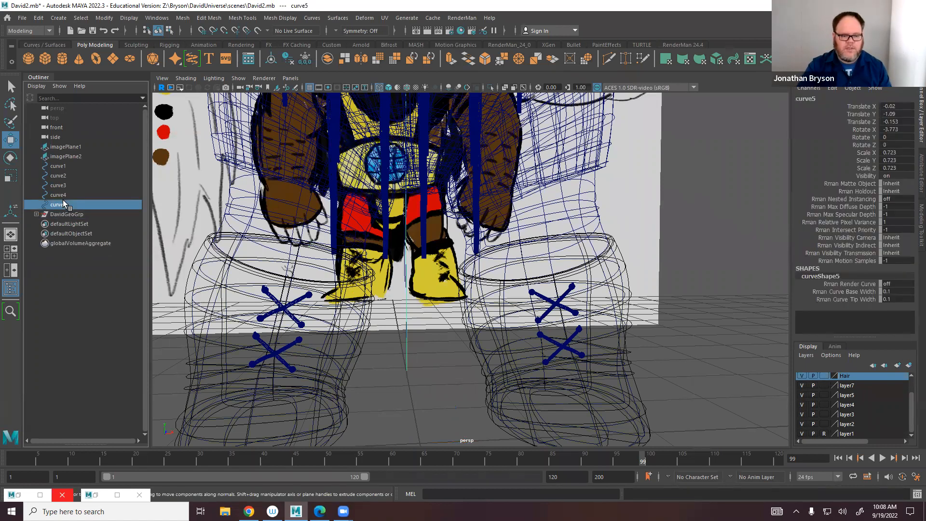
pyautogui.keyDown('shift'); pyautogui.click(57, 169); pyautogui.keyUp('shift')
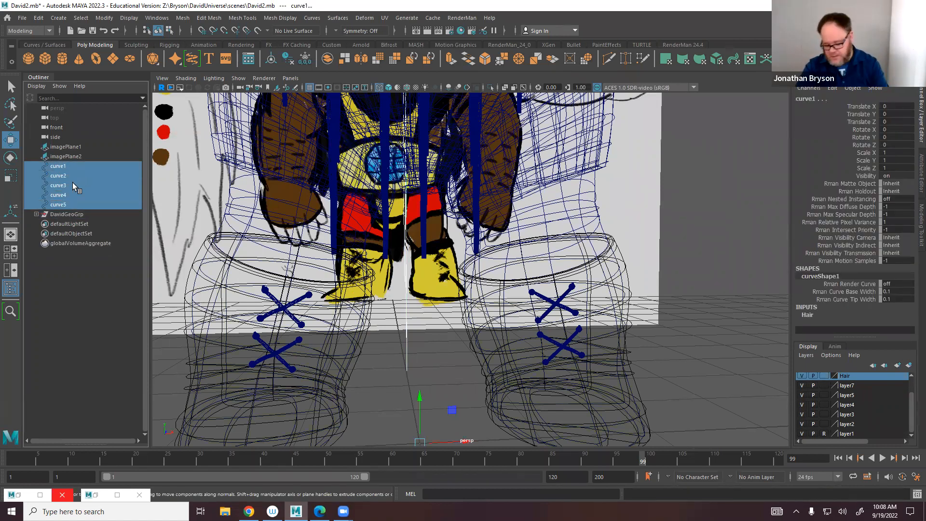
pyautogui.press('Delete')
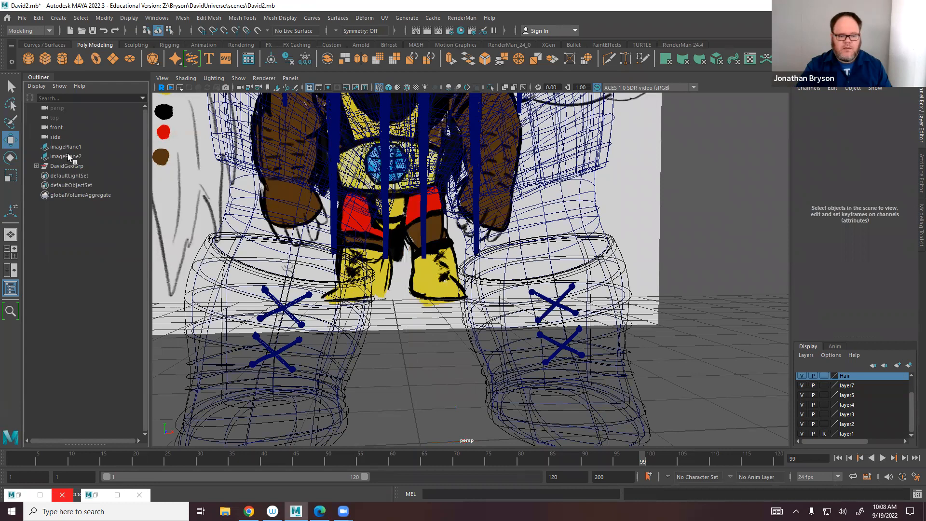
# Select imagePlane1, switch the viewport to smooth shading, and examine the whole character against the reference drawings.
pyautogui.click(67, 147)
pyautogui.press('f')
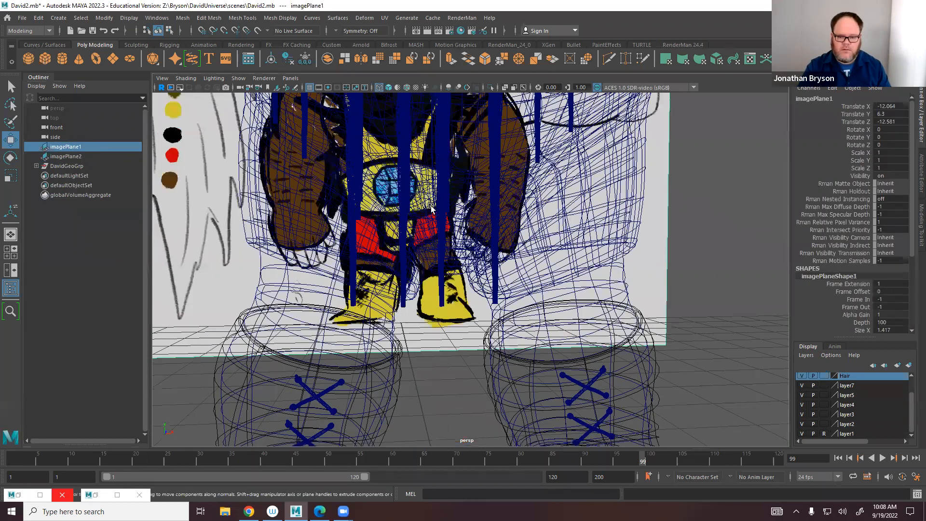
pyautogui.keyDown('alt'); pyautogui.moveTo(505, 225); pyautogui.dragTo(463, 214, button='right'); pyautogui.keyUp('alt')
pyautogui.keyDown('alt'); pyautogui.moveTo(463, 215); pyautogui.dragTo(434, 270, button='middle'); pyautogui.keyUp('alt')
pyautogui.keyDown('alt'); pyautogui.moveTo(366, 265); pyautogui.dragTo(429, 254); pyautogui.keyUp('alt')
pyautogui.press('5')
pyautogui.moveTo(538, 255)
pyautogui.keyDown('alt'); pyautogui.mouseDown()
pyautogui.moveTo(575, 253)
pyautogui.moveTo(523, 253)
pyautogui.mouseUp(); pyautogui.keyUp('alt')
pyautogui.keyDown('alt'); pyautogui.moveTo(523, 253); pyautogui.dragTo(633, 231, button='right'); pyautogui.keyUp('alt')
pyautogui.keyDown('alt'); pyautogui.moveTo(567, 395); pyautogui.dragTo(488, 355); pyautogui.keyUp('alt')
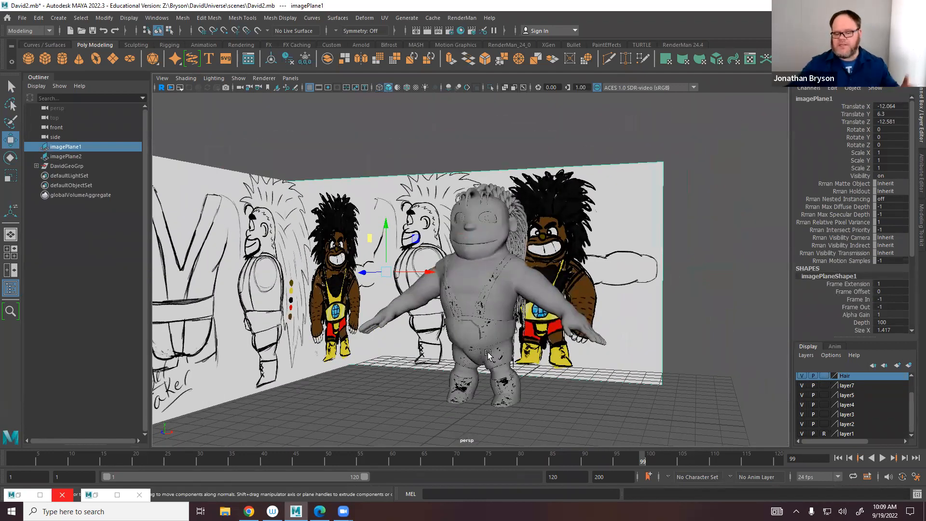